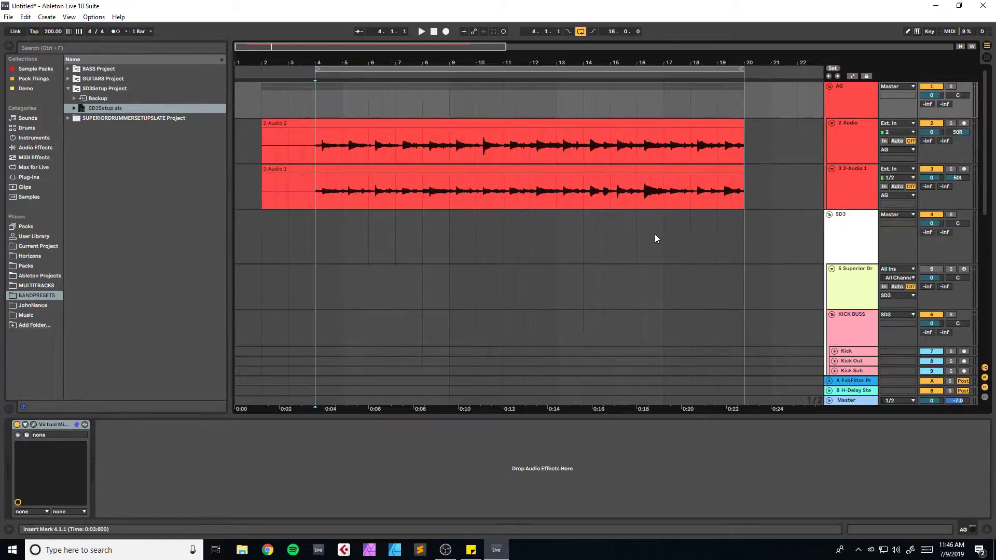
Step: Look at the compressor in the AG group's Virtual Mix Rack and close the plug-in window
click(33, 424)
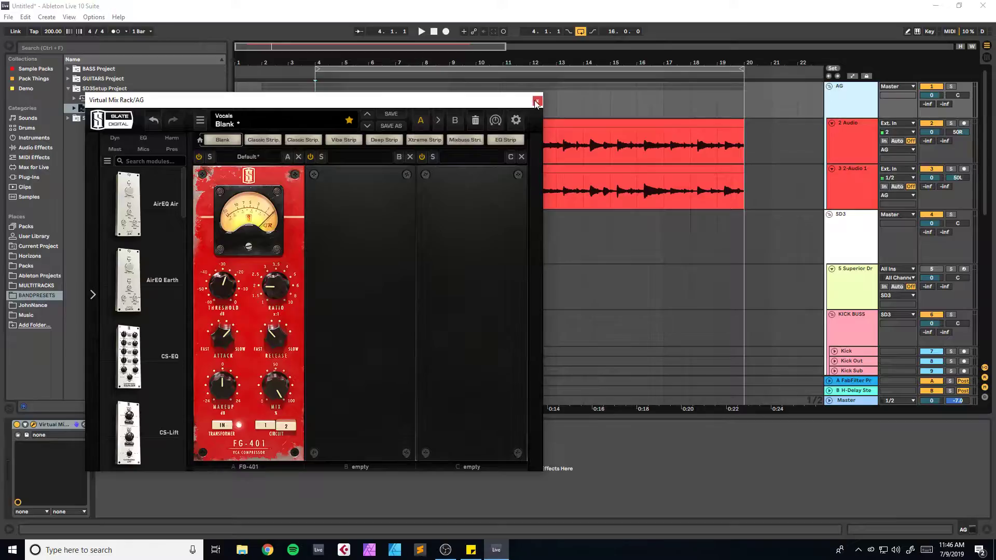
click(537, 103)
Step: Play the two AG audio clips from bar 4 and return the insert marker to bar 4
drag(306, 62, 307, 75)
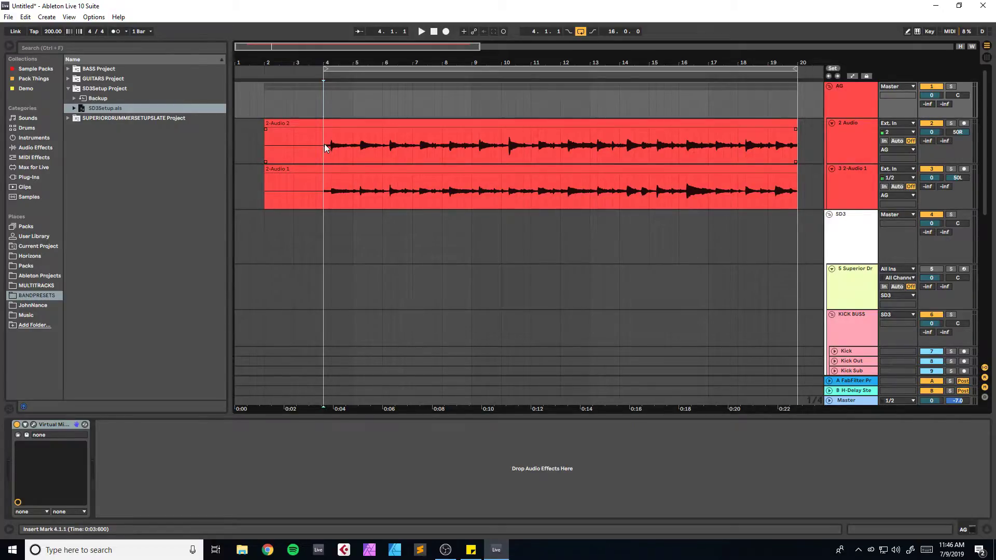
click(326, 149)
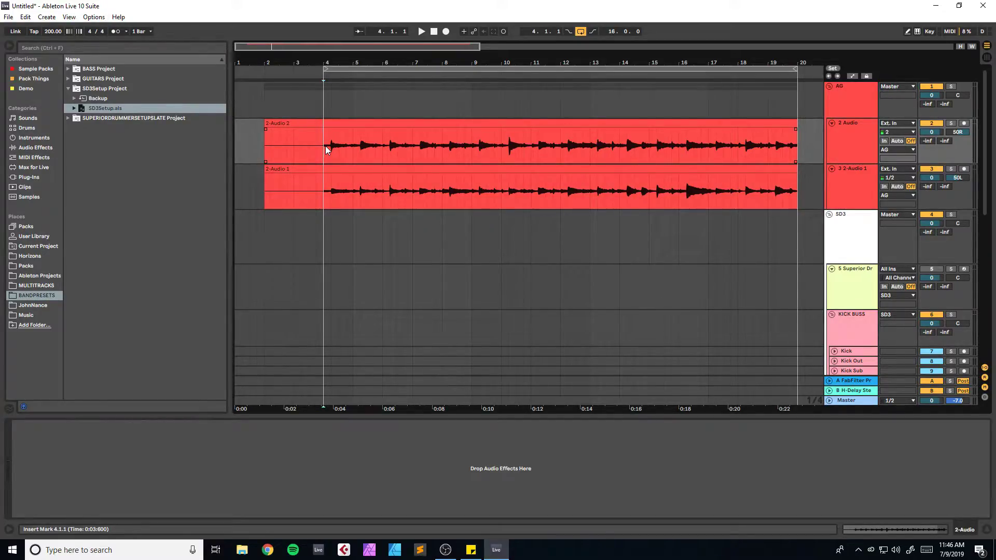
key(space)
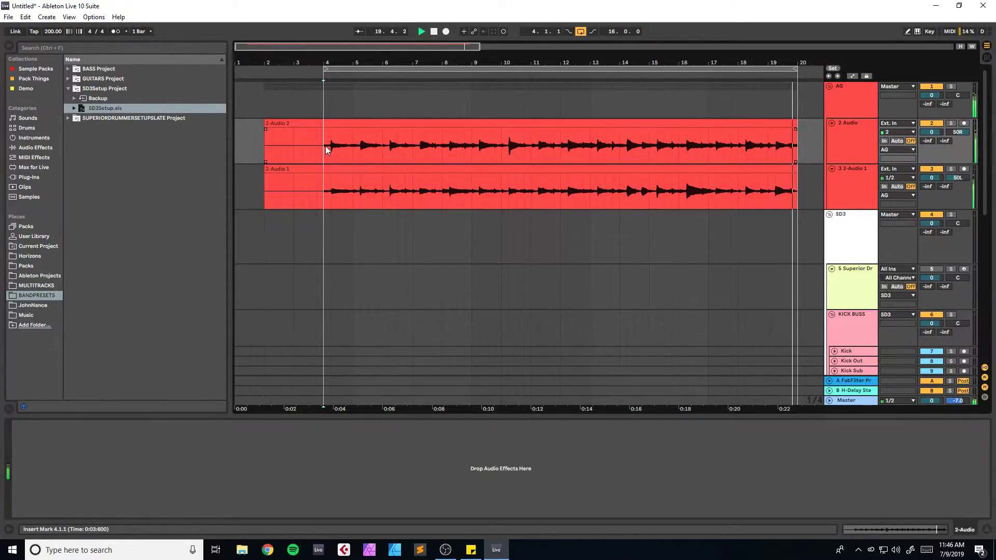
drag(273, 46, 278, 47)
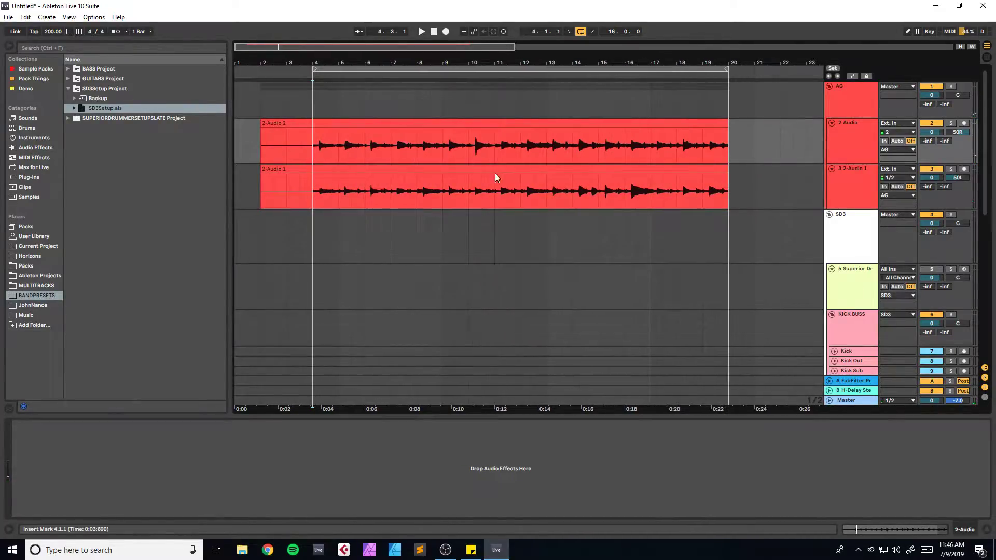
click(313, 233)
click(315, 148)
drag(280, 47, 308, 47)
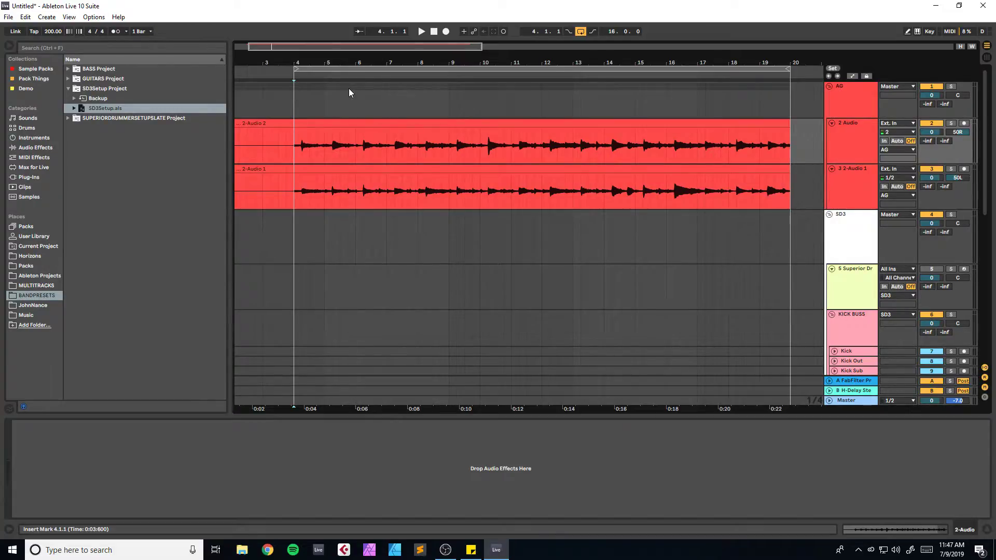
drag(302, 47, 294, 43)
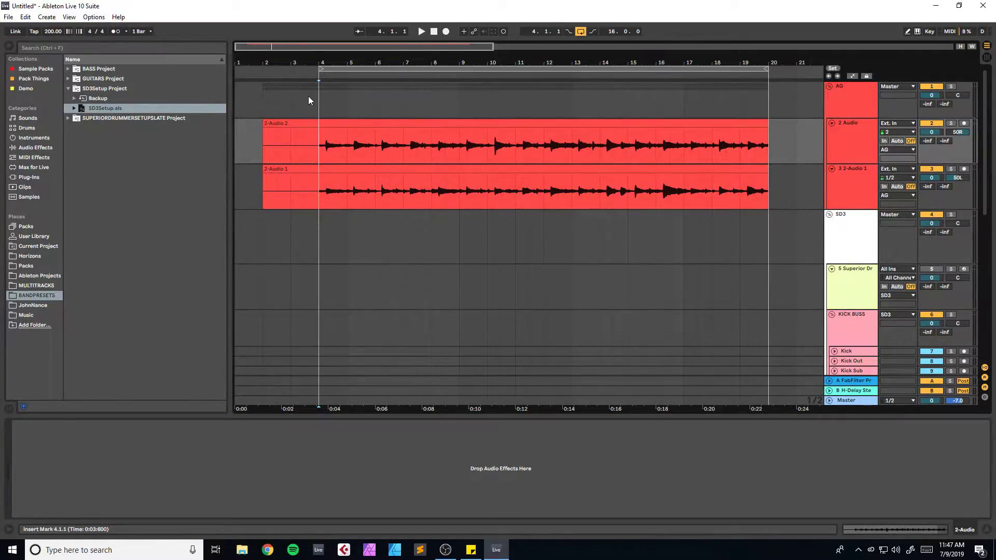
Step: Listen to the two AG audio clips starting from bar 3
click(292, 148)
key(space)
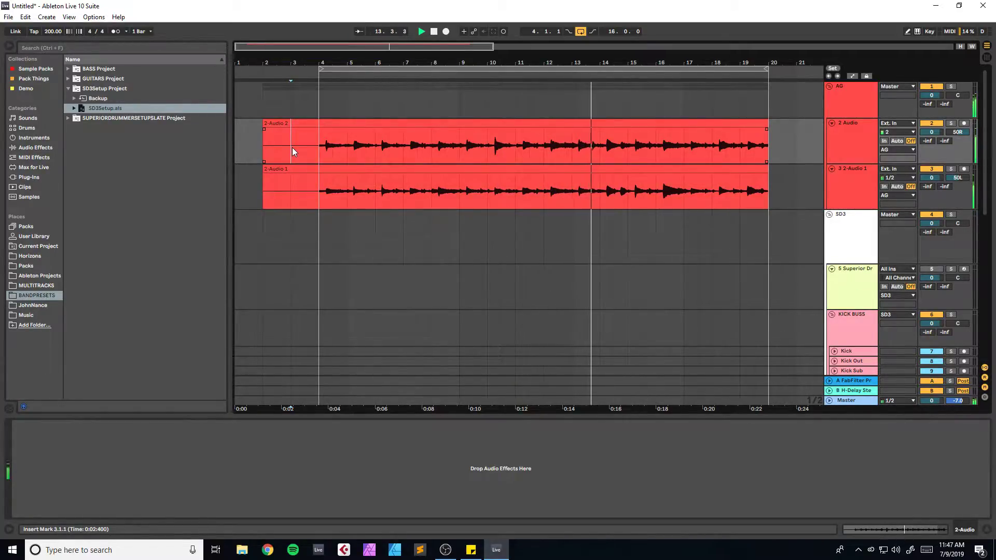
key(space)
Step: Replay the AG audio passage from bar 14 several times
click(598, 150)
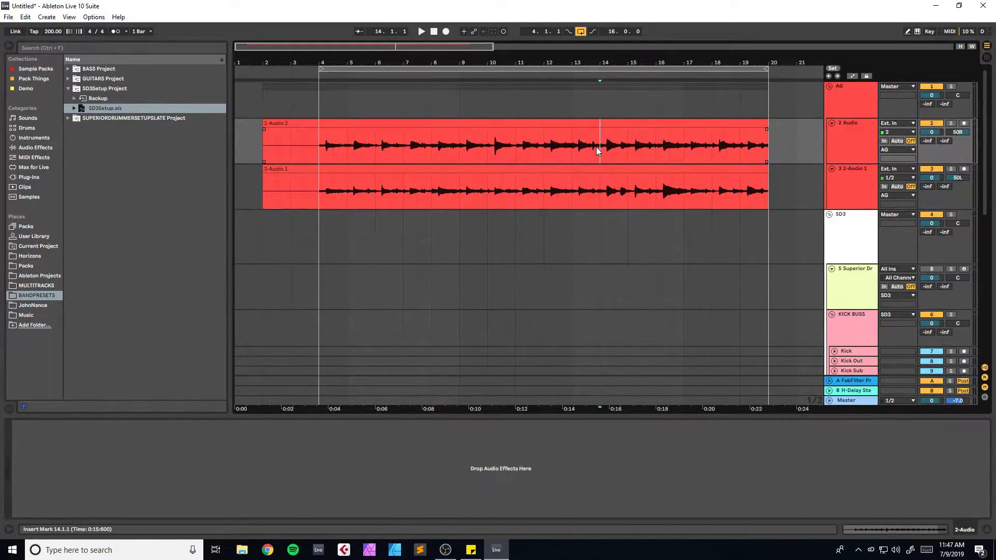
key(space)
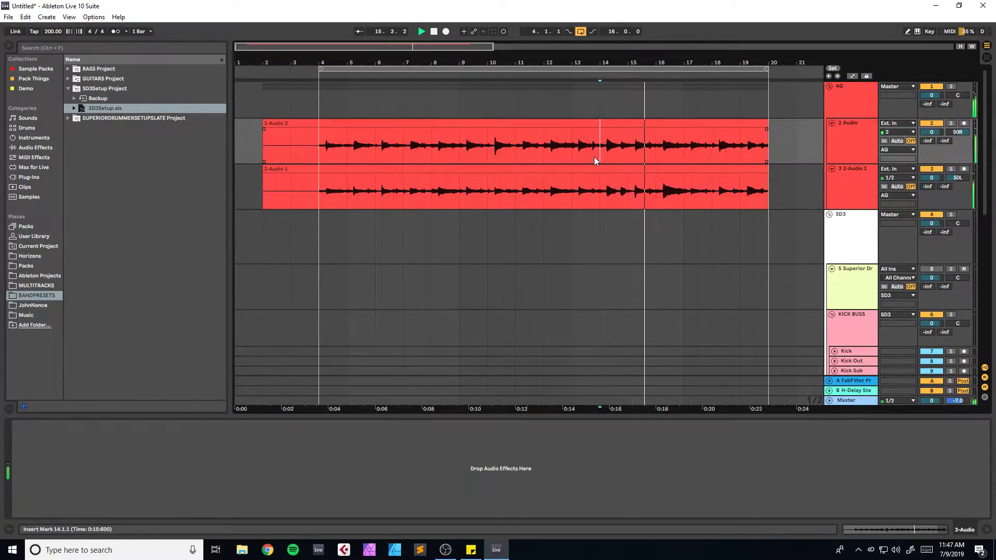
key(space)
key(space)
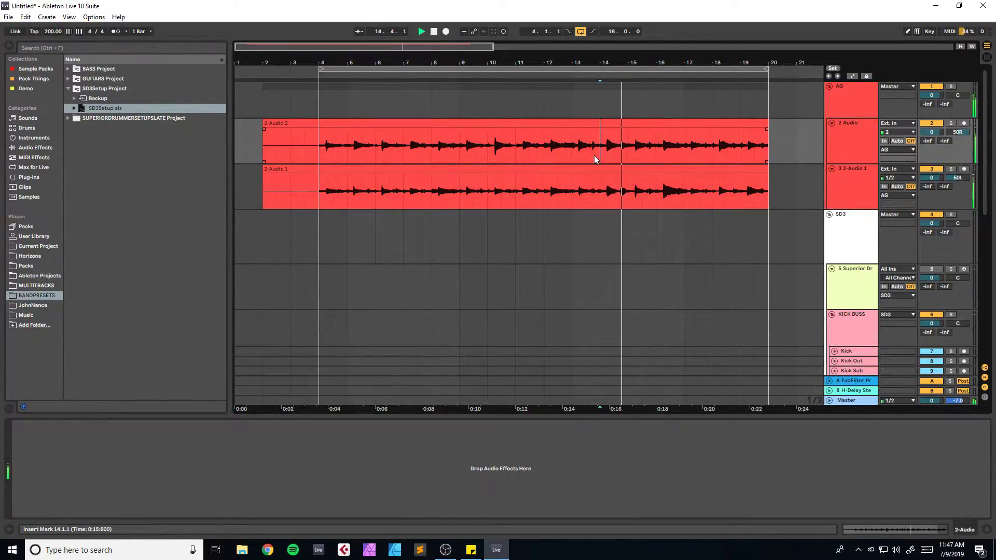
key(space)
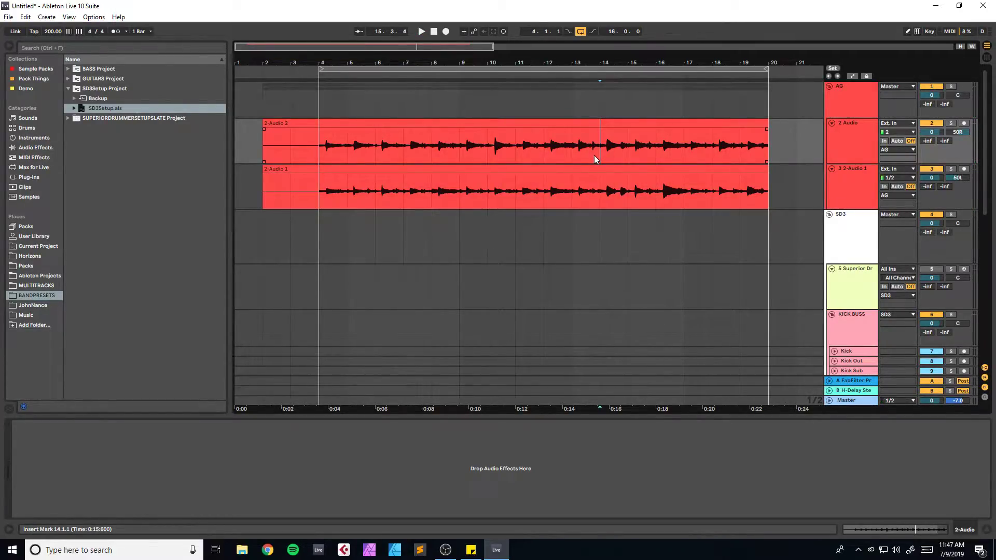
key(space)
Step: Create a 16-bar empty MIDI clip on the Superior Drummer track, from bar 4 to bar 20
click(315, 148)
scroll(314, 145, down, 3)
drag(315, 232, 768, 215)
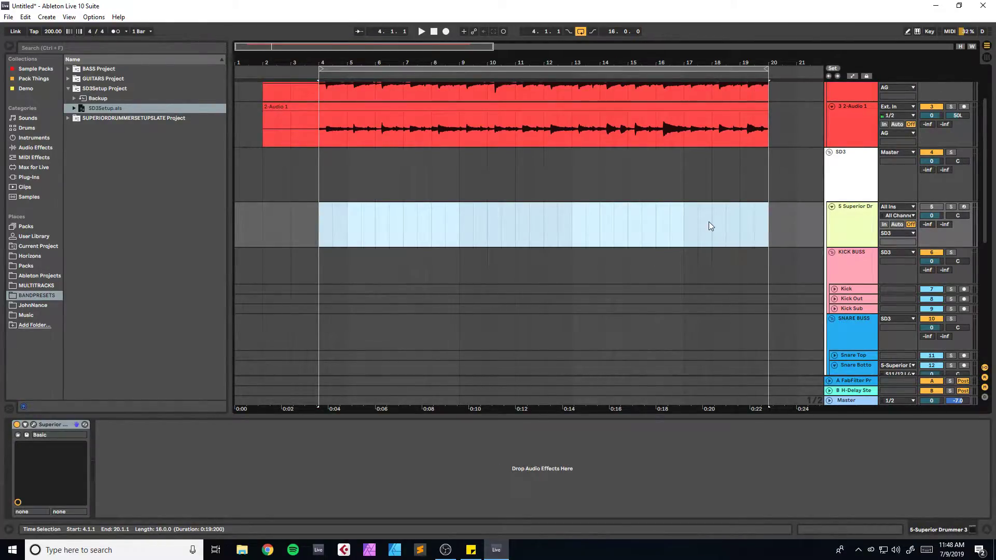
key(ctrl+shift+m)
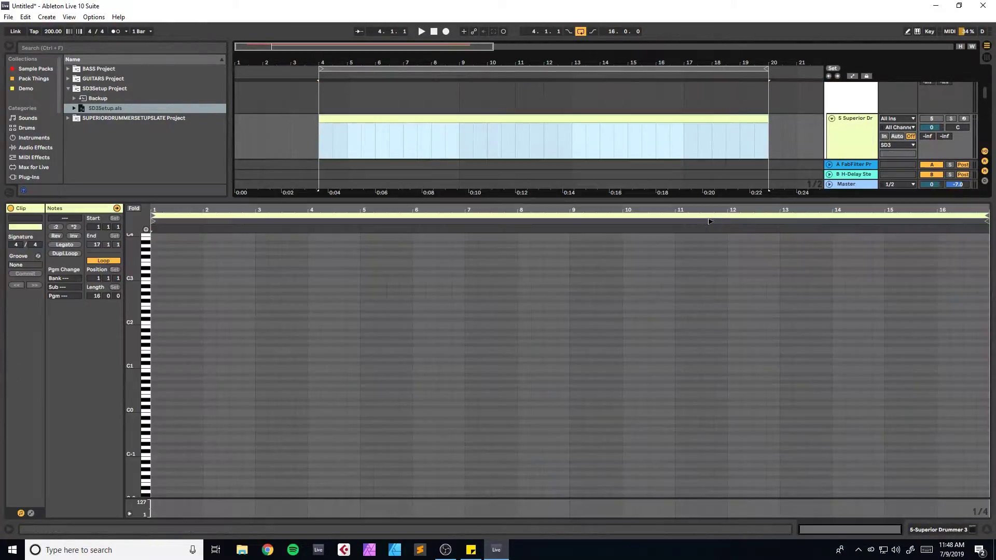
Step: Add a quarter-note C1 kick at the start of the MIDI clip with a velocity of 116
click(149, 371)
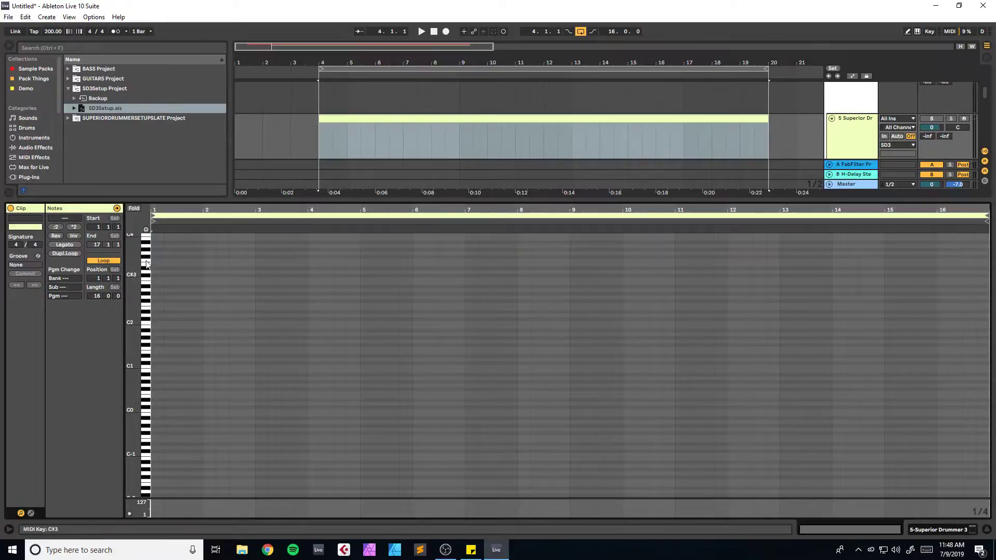
double_click(157, 367)
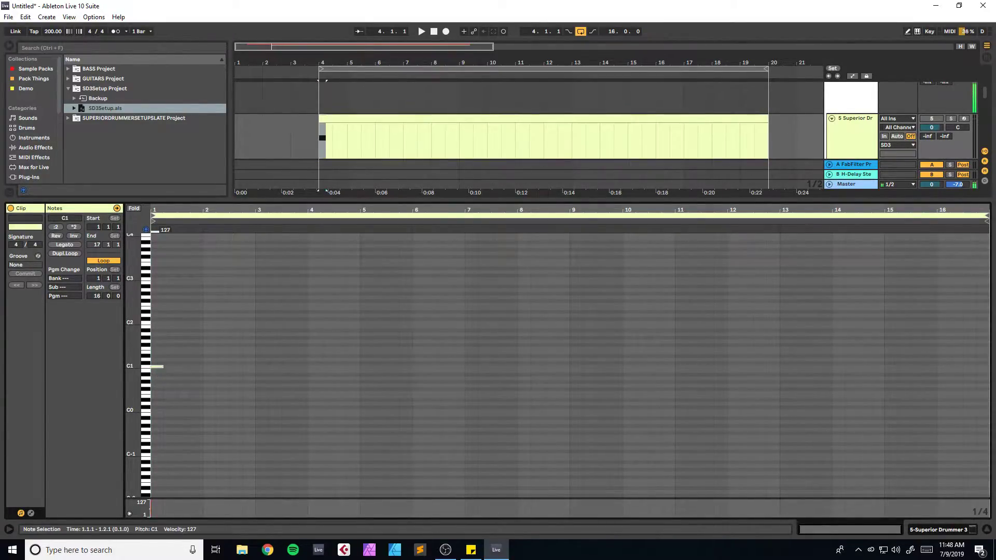
drag(159, 366, 160, 367)
drag(255, 197, 255, 228)
mouse_move(158, 397)
mouse_down()
mouse_move(207, 399)
mouse_move(157, 405)
mouse_up()
Step: Duplicate the C1 kick until quarter-note hits fill all 16 bars of the clip
key(ctrl+d)
key(ctrl+d)
key(ctrl+d)
key(ctrl+d)
key(ctrl+d)
key(ctrl+d)
key(ctrl+d)
key(ctrl+d)
key(ctrl+d)
key(ctrl+d)
key(ctrl+d)
key(ctrl+d)
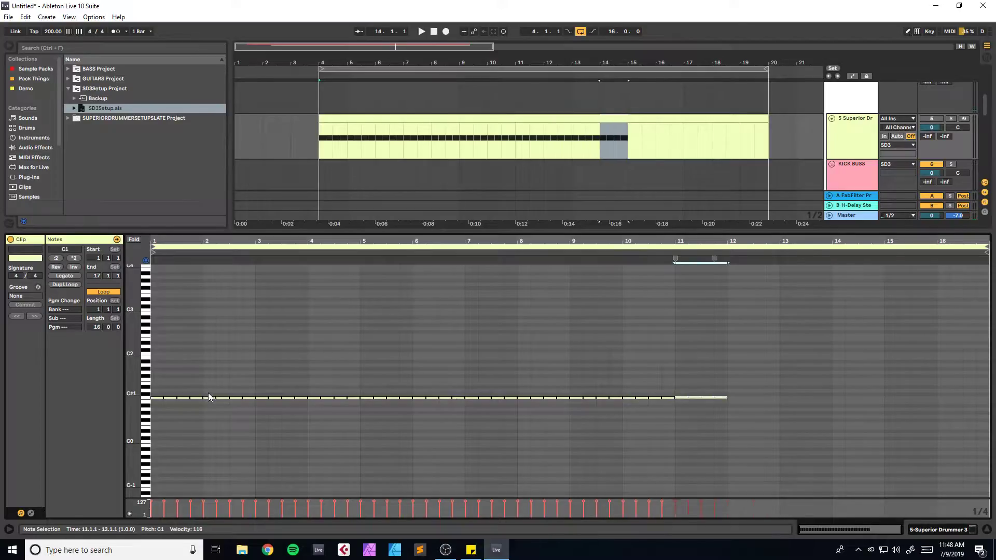
key(ctrl+d)
key(ctrl+d)
key(ctrl+d)
key(ctrl+d)
key(ctrl+d)
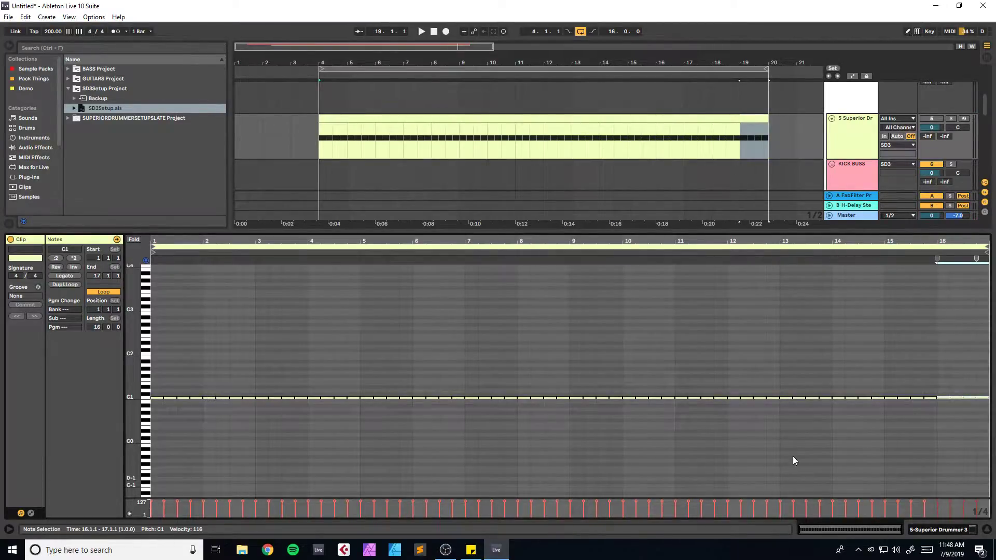
Step: Hide the note editor and play the kick pattern with the AG audio from bar 4
click(941, 528)
scroll(486, 242, up, 1)
click(318, 185)
scroll(321, 243, up, 3)
key(space)
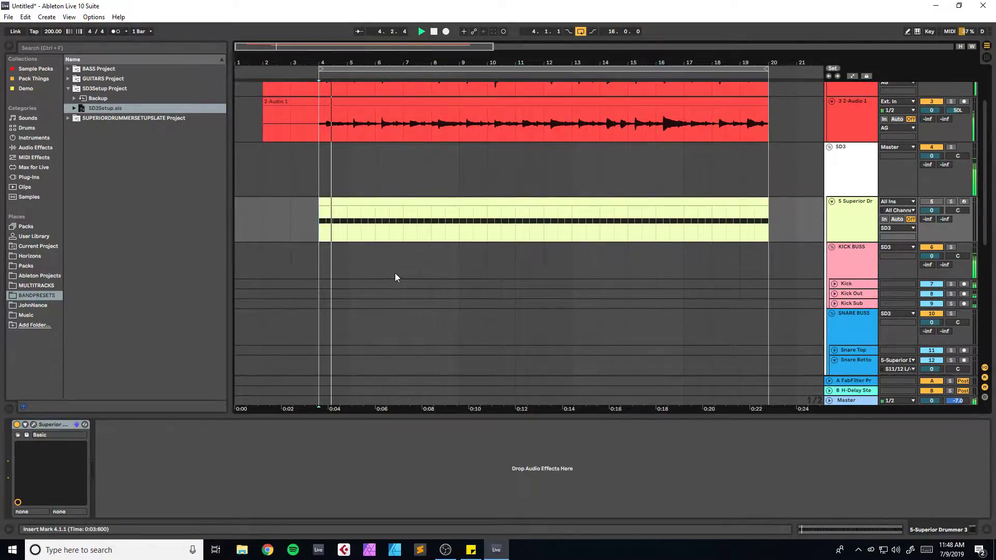
Step: Thin out the clip's C1 notes, keeping only the kicks on beats 1 and 3 of the first bar
double_click(371, 208)
key(space)
drag(966, 381, 197, 418)
key(Delete)
drag(182, 378, 148, 405)
key(Delete)
key(Right)
Step: Duplicate the bar with kicks on beats 1 and 3 across all 16 bars of the clip
key(ctrl+d)
key(ctrl+d)
key(ctrl+d)
key(ctrl+d)
key(ctrl+d)
key(ctrl+d)
key(ctrl+d)
key(ctrl+d)
key(ctrl+d)
key(ctrl+d)
key(ctrl+d)
key(ctrl+d)
key(ctrl+d)
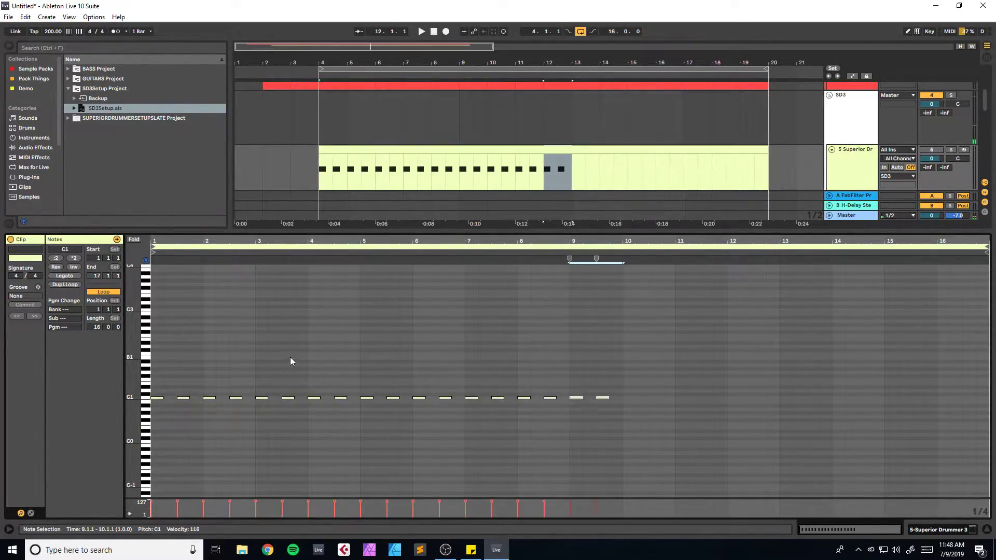
key(ctrl+d)
key(ctrl+d)
Step: Play back the half-note kick pattern from bar 4, toggling solo on the SD3 group to compare it with and without the AG audio
key(space)
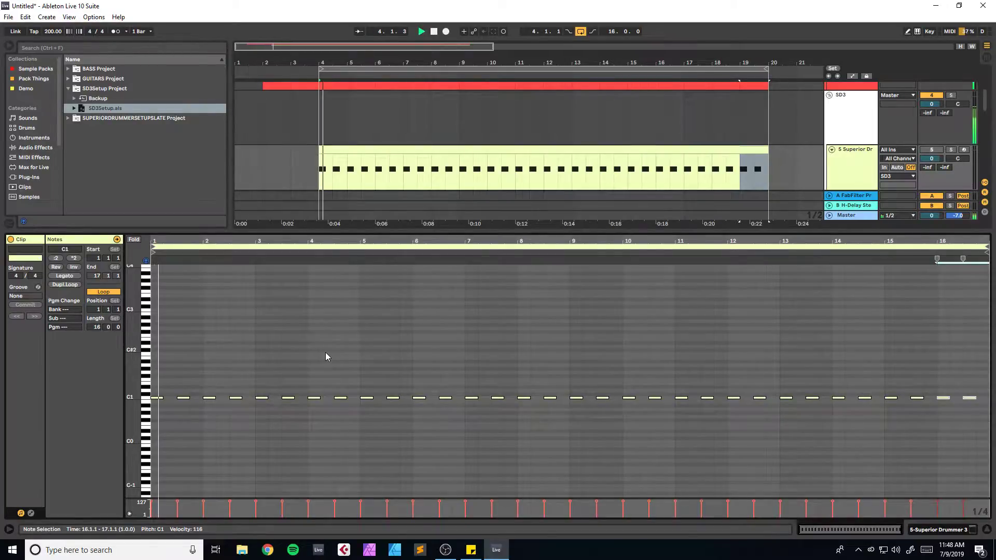
click(951, 531)
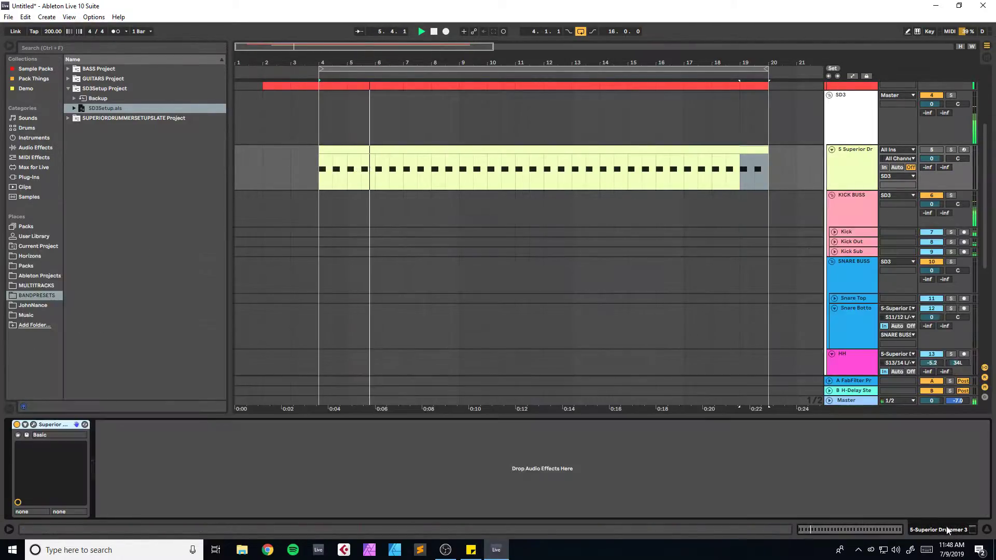
scroll(590, 301, up, 1)
scroll(638, 341, up, 2)
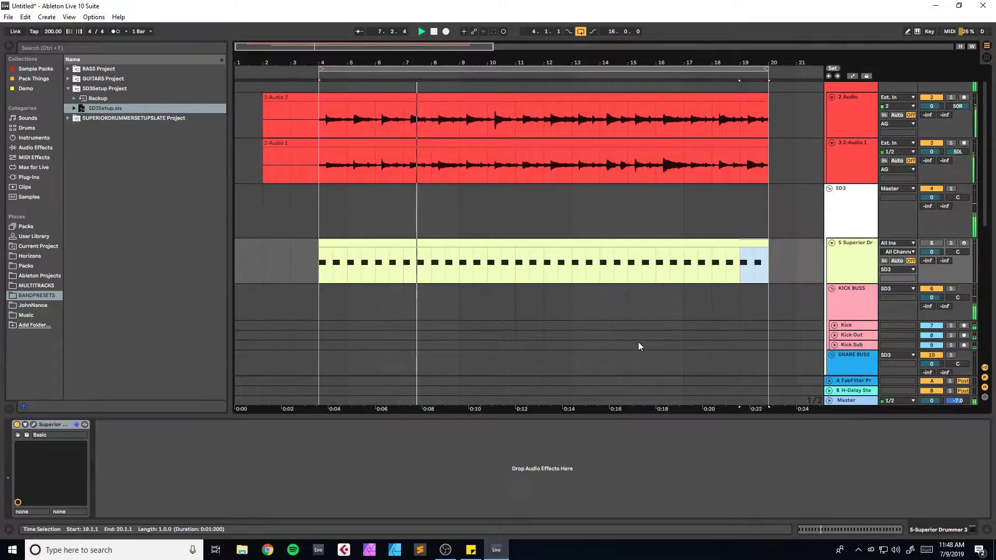
click(951, 215)
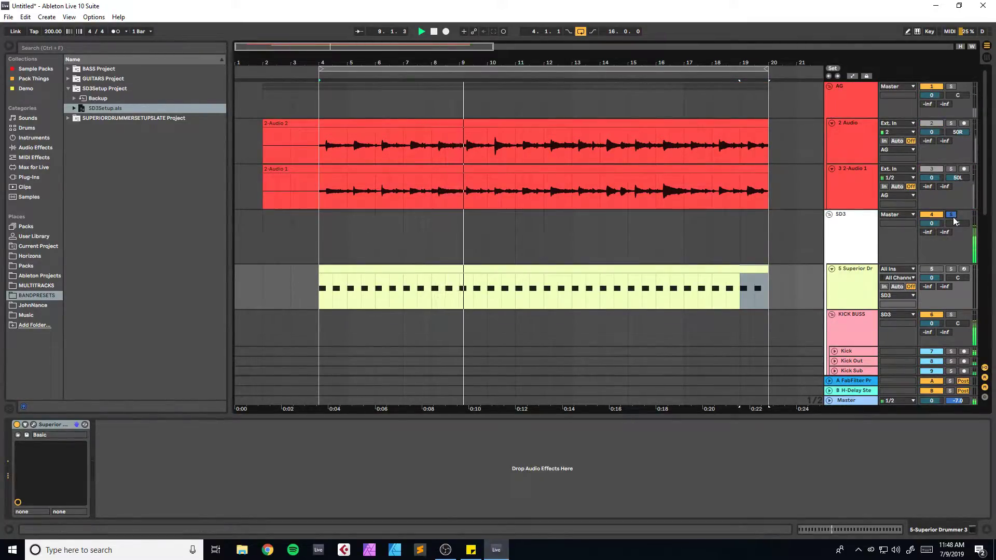
scroll(923, 225, down, 1)
click(953, 285)
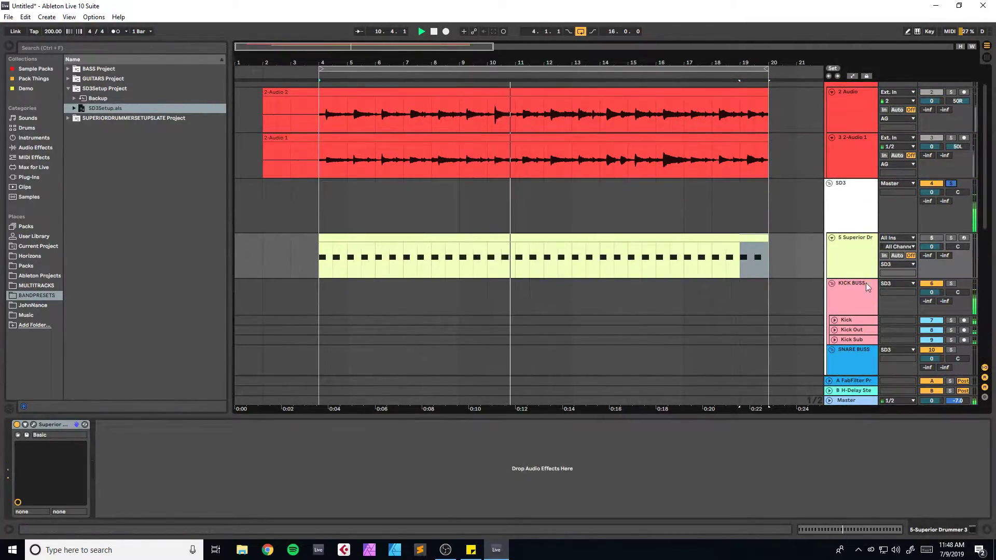
click(953, 284)
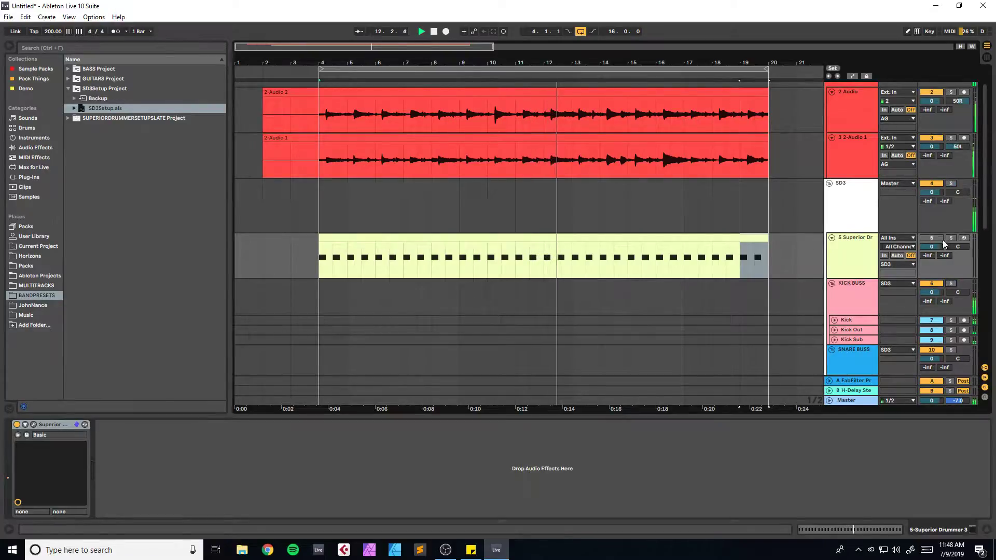
click(952, 184)
Step: Open the Superior Drummer 3 device, show its drum kit and select the kick drum
click(36, 425)
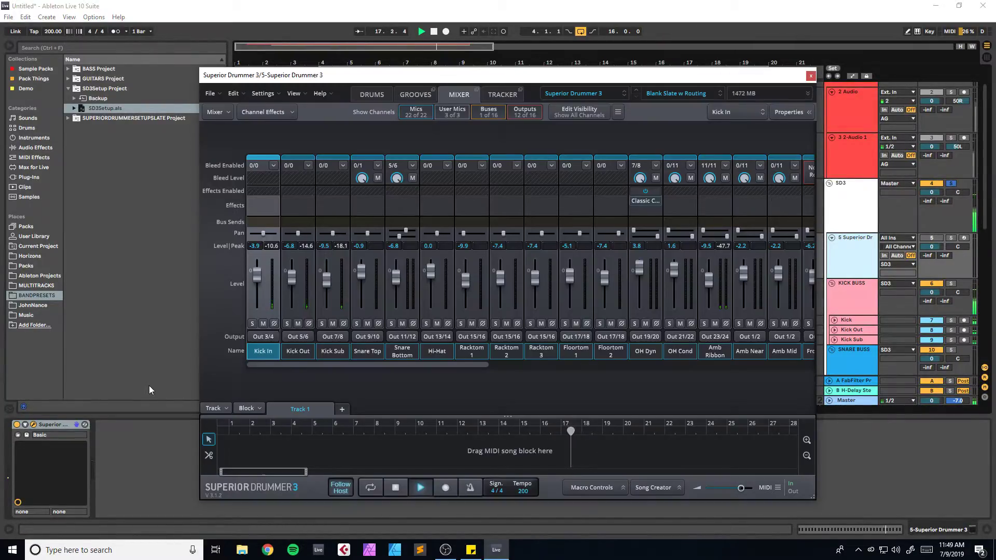
click(379, 93)
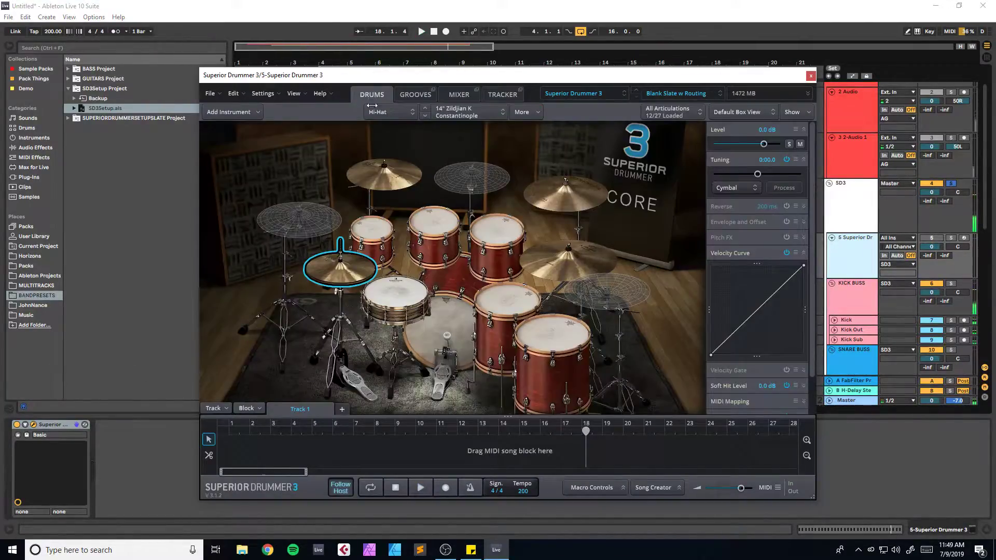
right_click(447, 308)
click(445, 301)
click(444, 302)
click(445, 301)
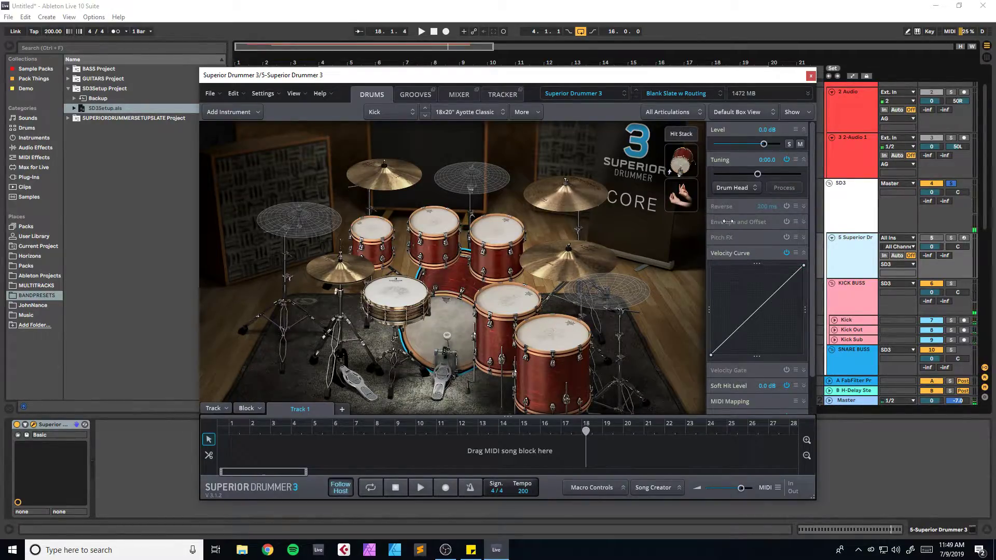
Step: Enable Envelope and Offset for the kick and shape it during playback with about 1571 ms release and 618 ms curve slope
click(786, 222)
click(803, 222)
click(743, 274)
key(space)
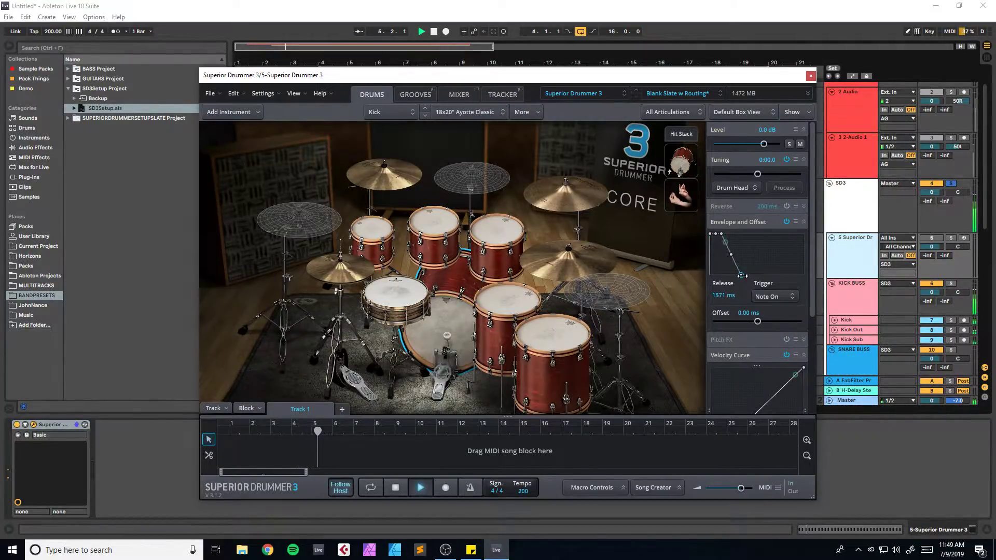
click(728, 256)
drag(726, 256, 713, 268)
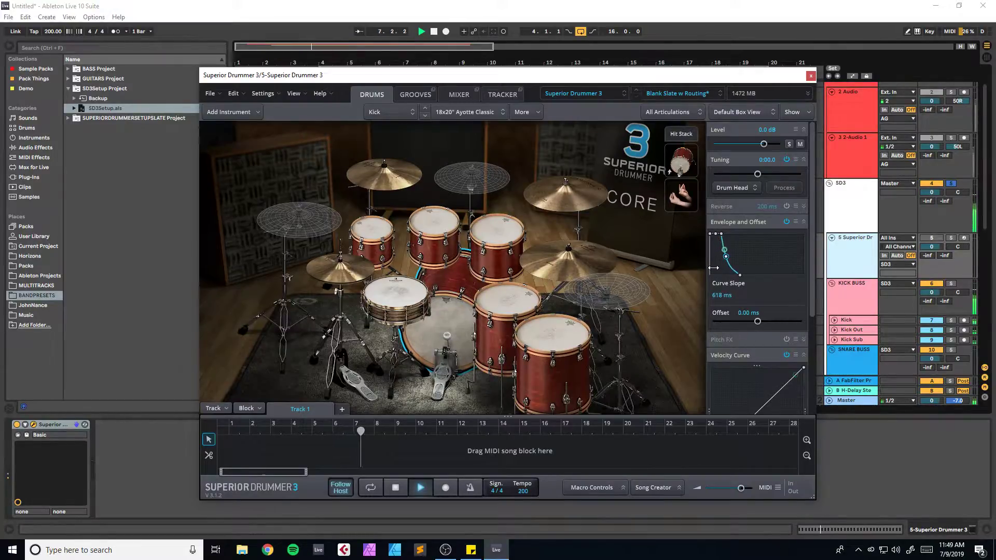
Step: Unsolo the SD3 group and close the Superior Drummer window
click(950, 183)
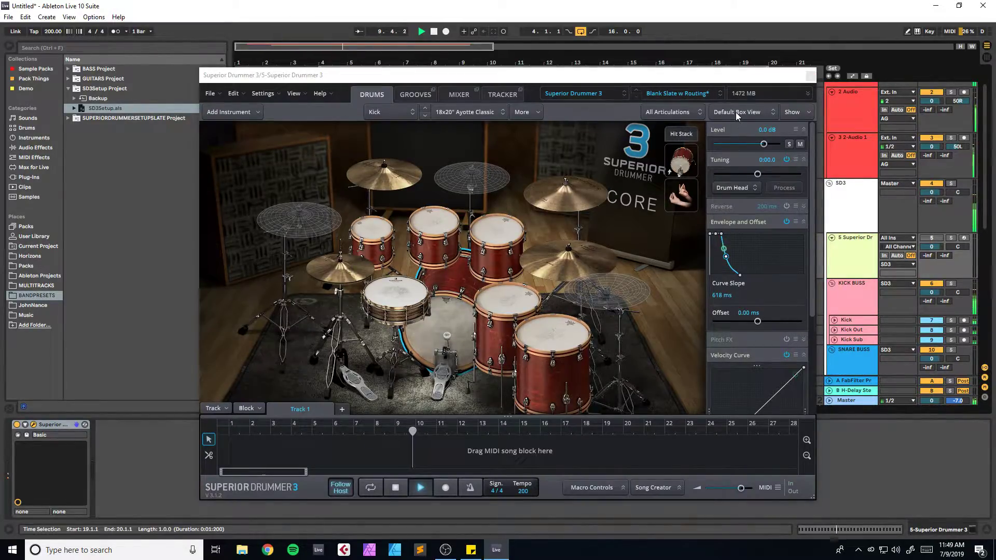
click(810, 76)
Step: Add a quarter-note D1 snare at the start of the MIDI clip and show the Superior Drummer track's device
drag(514, 62, 463, 49)
double_click(337, 237)
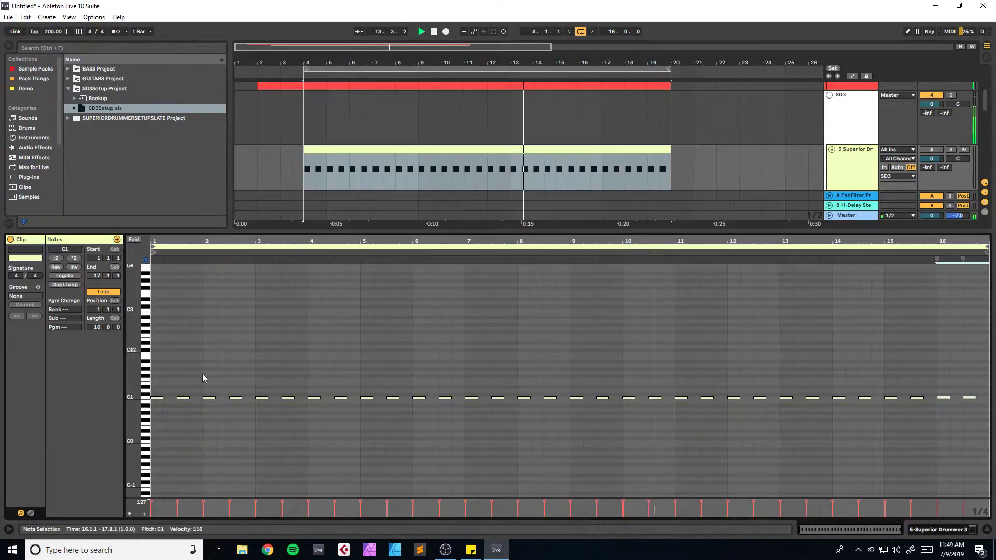
key(space)
double_click(158, 391)
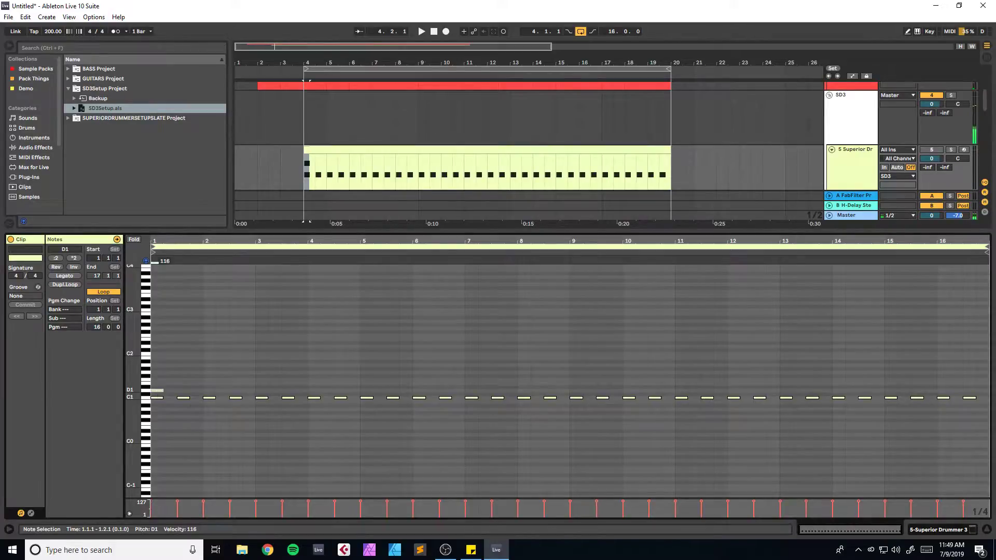
click(960, 530)
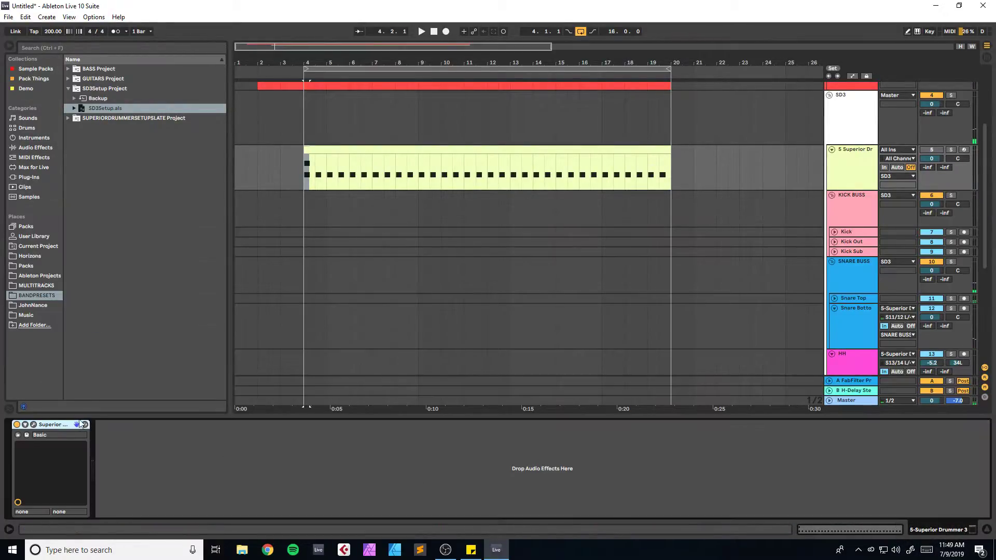
Step: Open the Superior Drummer window and try the Tama Warlord Masai Bubinga, Odery Hard Hoop Aluminium Wood and Noble and Cooley Zildjian Cast Bronze snares
click(33, 424)
right_click(407, 302)
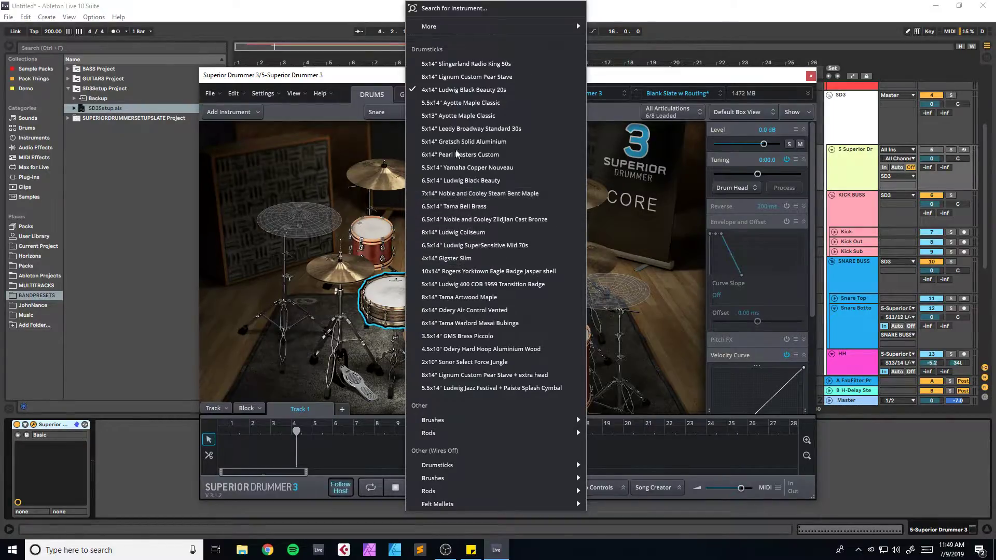
click(457, 233)
right_click(397, 292)
click(441, 323)
right_click(392, 297)
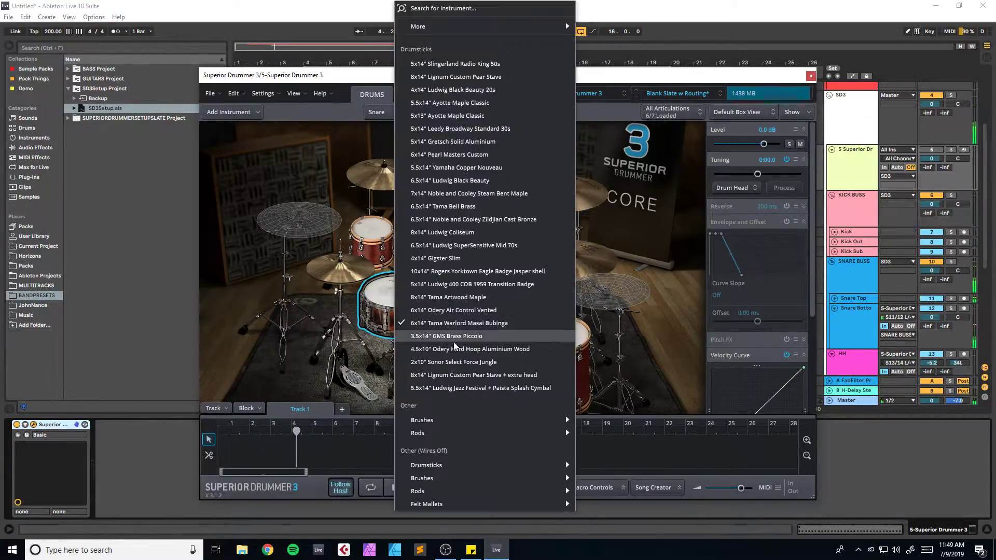
click(452, 349)
right_click(402, 296)
click(441, 219)
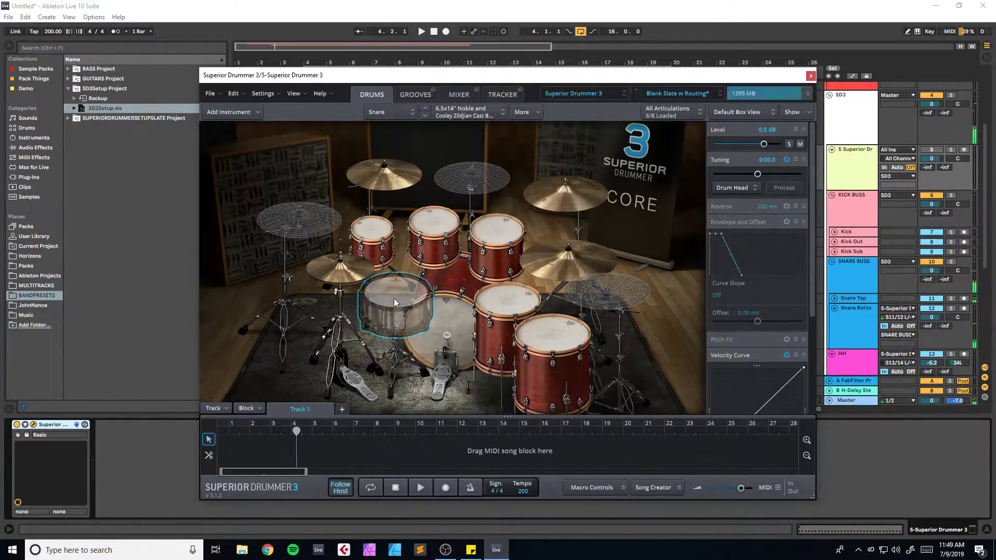
Step: Try the Leedy Broadway and Ayotte Maple Classic snares, then load the 8x14" Lignum Custom Pear Stave with tuning -0:00.9 and close the window
right_click(403, 293)
click(457, 127)
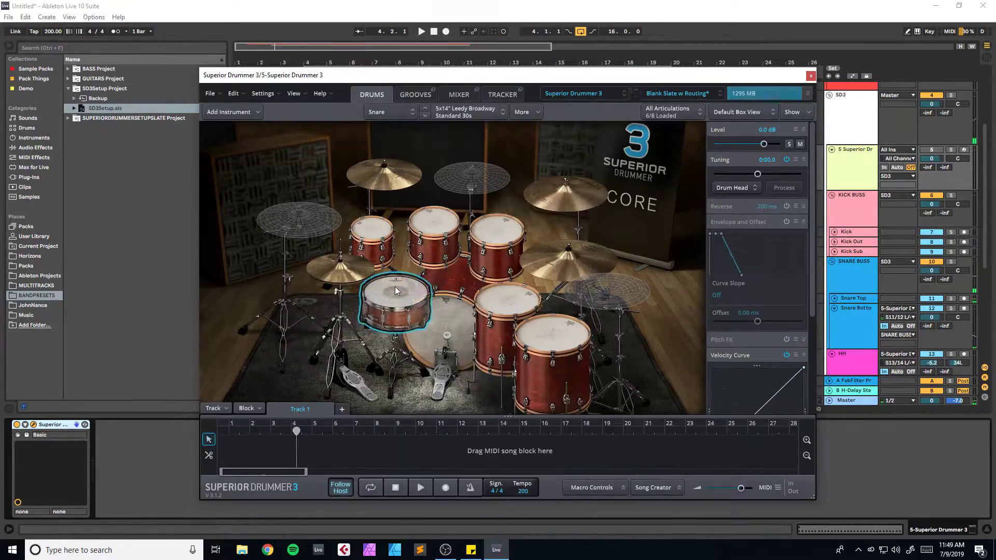
right_click(395, 289)
click(456, 107)
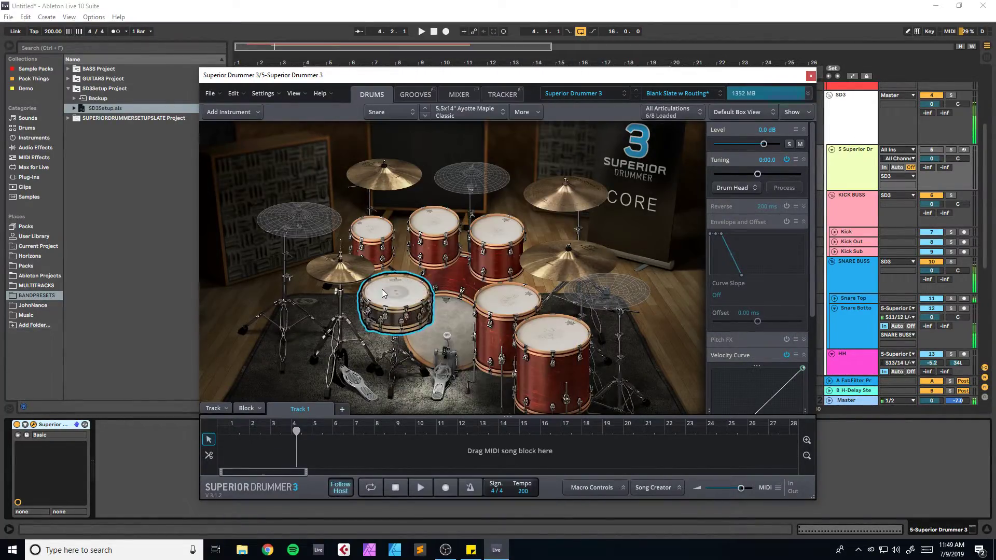
right_click(400, 294)
click(456, 81)
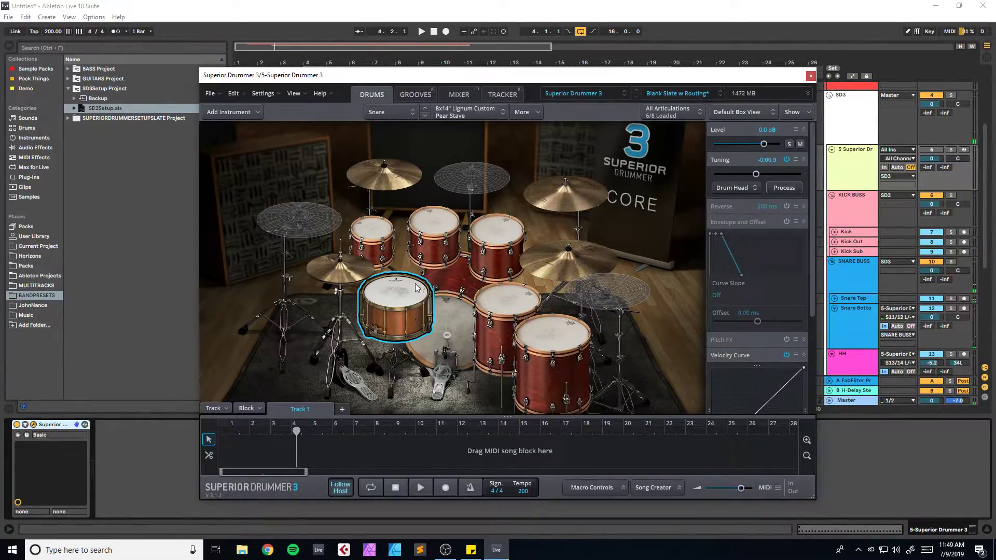
click(810, 76)
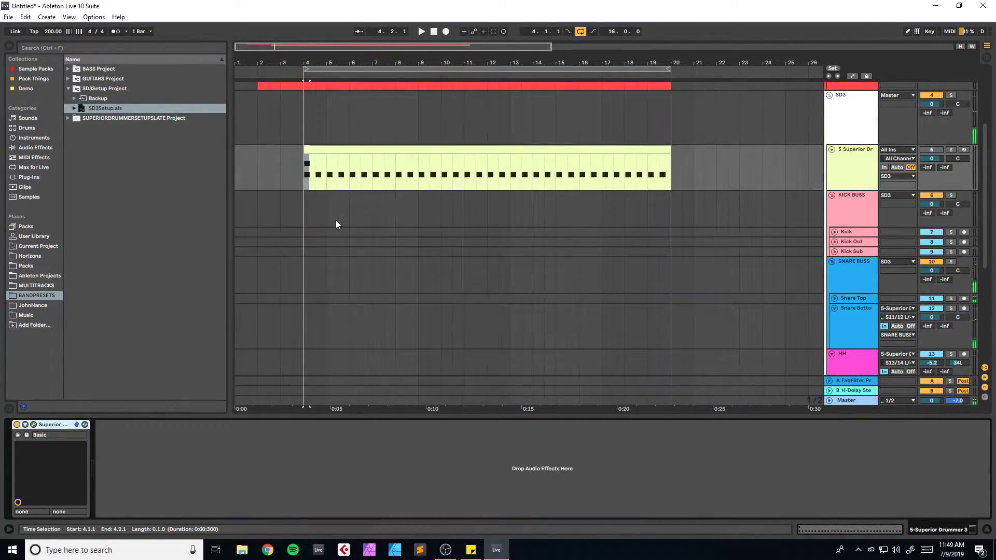
Step: Open the MIDI clip, lower the D1 snare's velocity to about 57 and repeat it on every beat of bar 1
double_click(335, 154)
drag(157, 390, 157, 403)
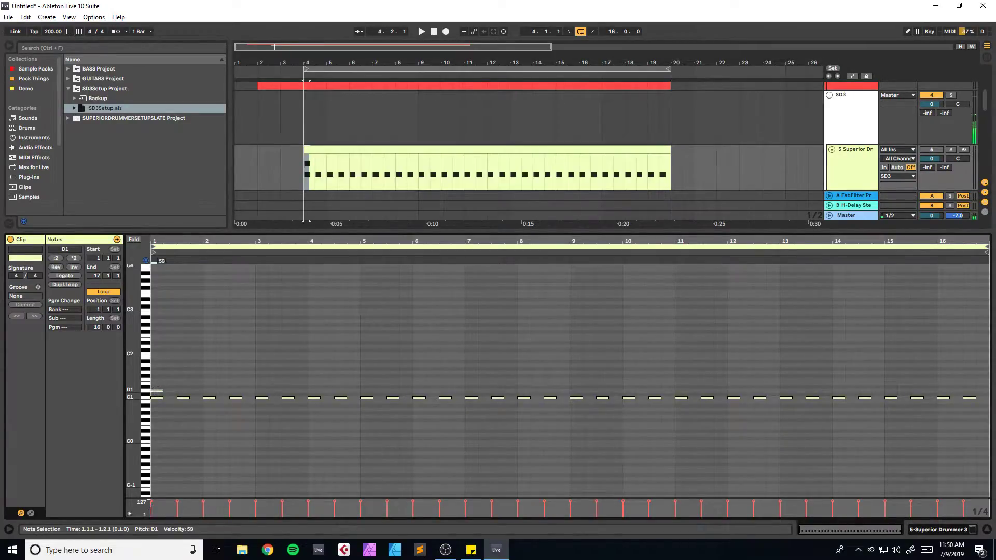
key(space)
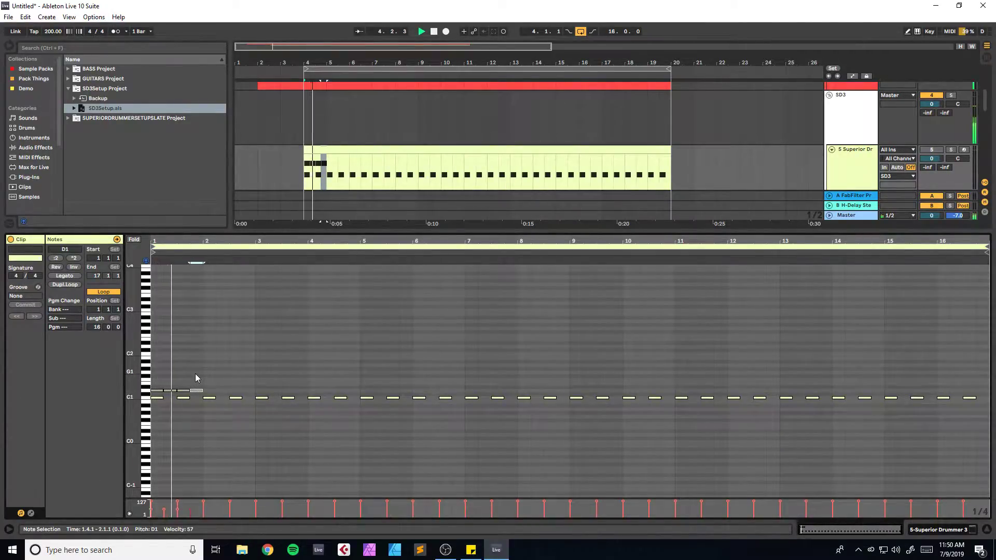
key(space)
Step: Try duplicating the quarter-note snares across the following bars, then undo the copies beyond bar 2
key(ctrl+d)
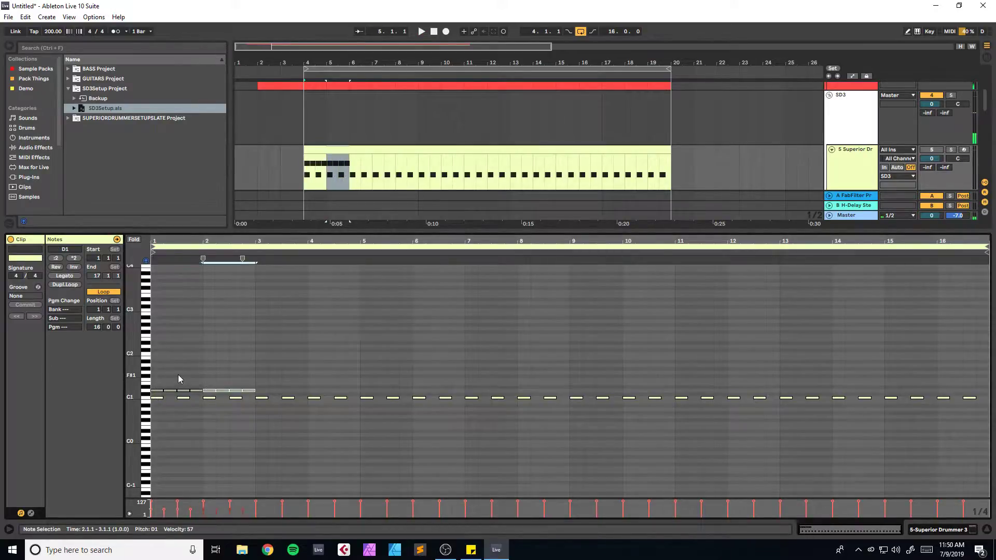
key(ctrl+d)
key(ctrl+d)
key(ctrl+d)
key(ctrl+d)
key(ctrl+d)
key(space)
key(ctrl+z)
key(ctrl+z)
key(ctrl+z)
key(ctrl+z)
key(ctrl+z)
Step: Play the pattern and delete the duplicated quarter-note snares from bar 2
key(space)
click(169, 389)
drag(835, 525, 809, 545)
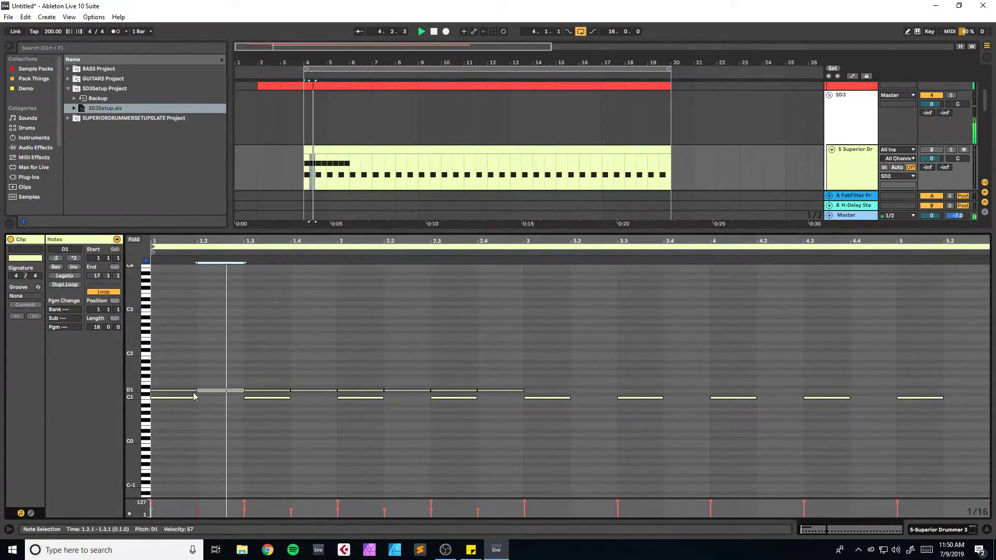
drag(513, 377, 216, 397)
key(Delete)
Step: Shorten the four D1 snares in bar 1 to eighth notes and duplicate them onto the offbeats
click(336, 390)
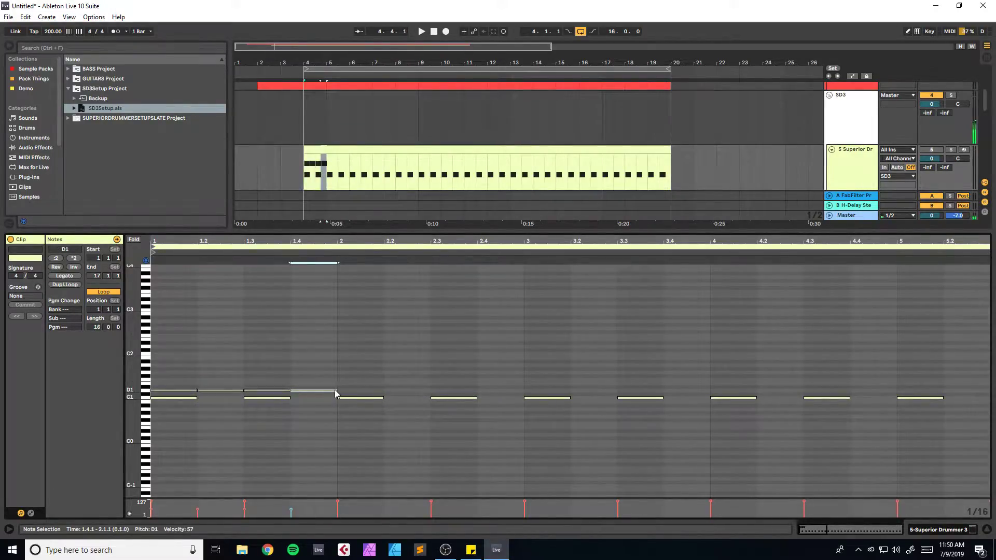
drag(336, 389, 176, 396)
drag(337, 389, 276, 392)
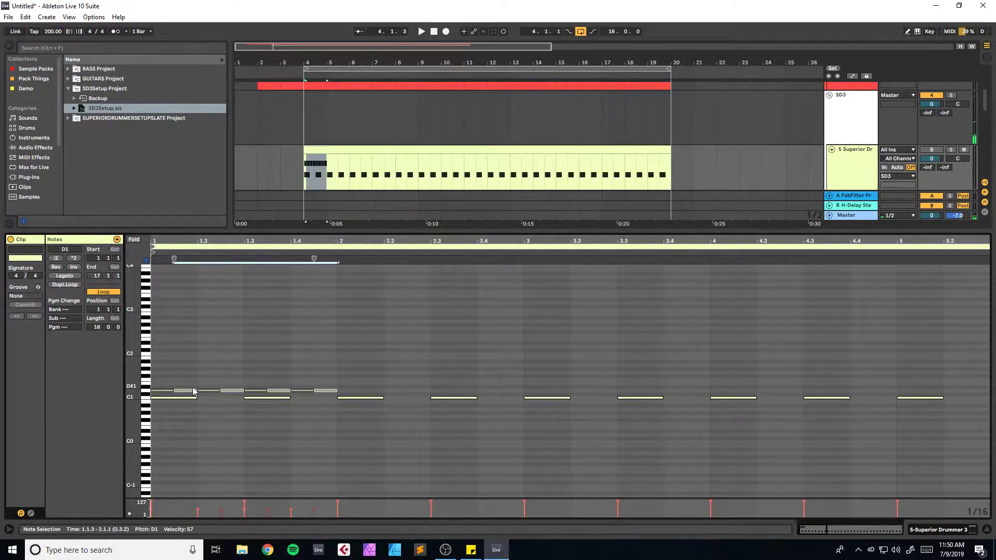
Step: Vary the snare velocities in bar 1, lowering the later offbeats to about 48, and audition the pattern
click(202, 371)
drag(188, 390, 188, 397)
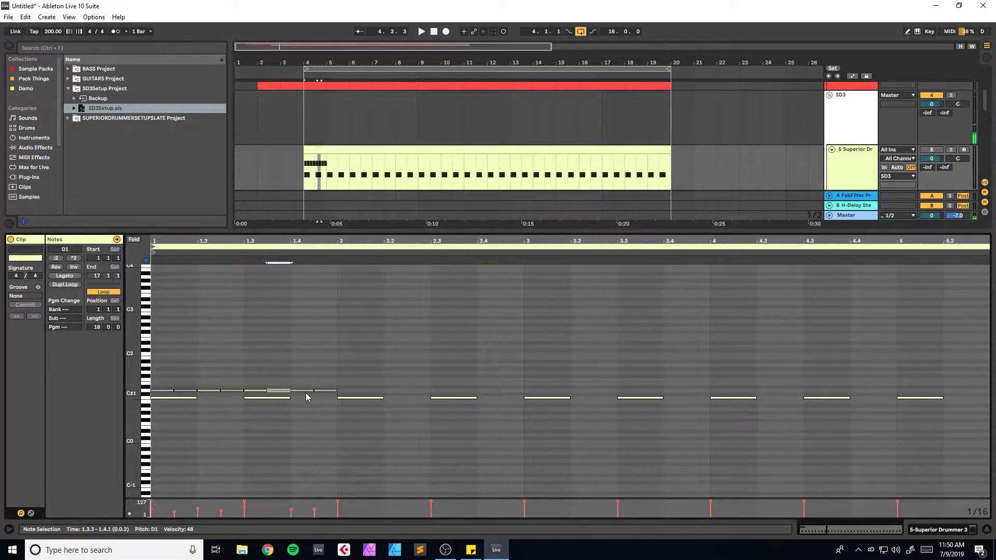
key(space)
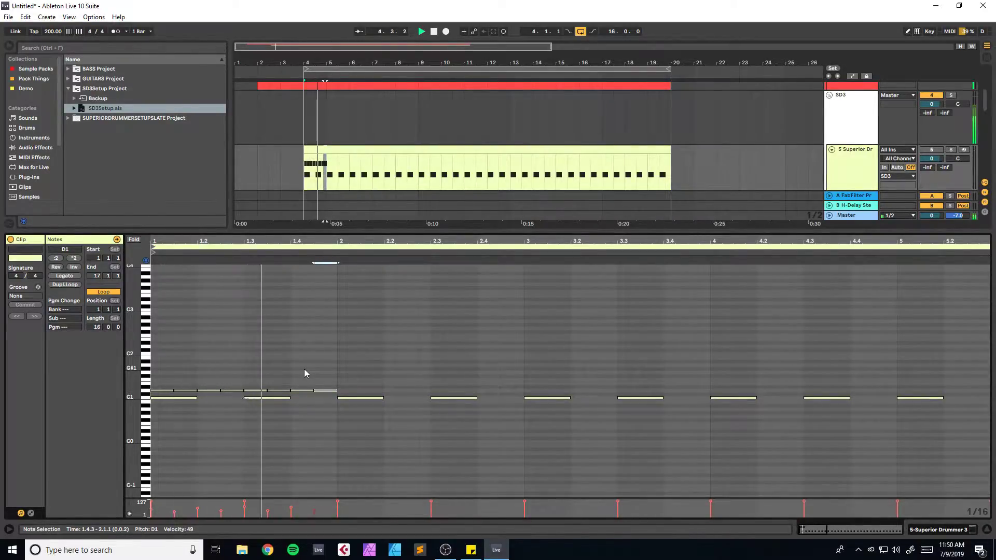
key(space)
Step: Duplicate the eighth-note snares of bar 1 into bar 2 and audition them
drag(333, 383, 162, 396)
key(ctrl+d)
key(space)
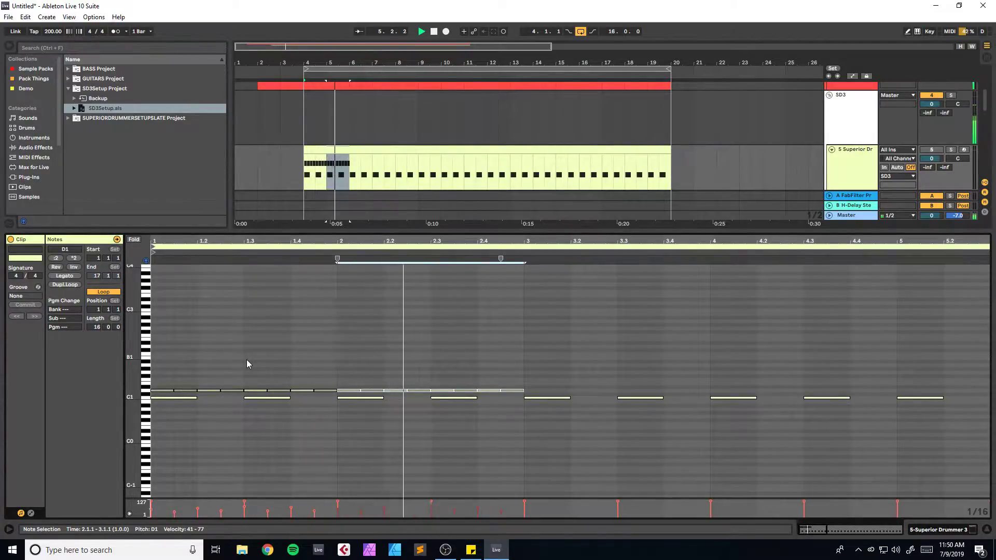
key(space)
Step: With the SD3 group soloed, raise the snare velocities to a range of about 54 to 102 and delete the bar 2 copies
drag(517, 385, 159, 394)
key(space)
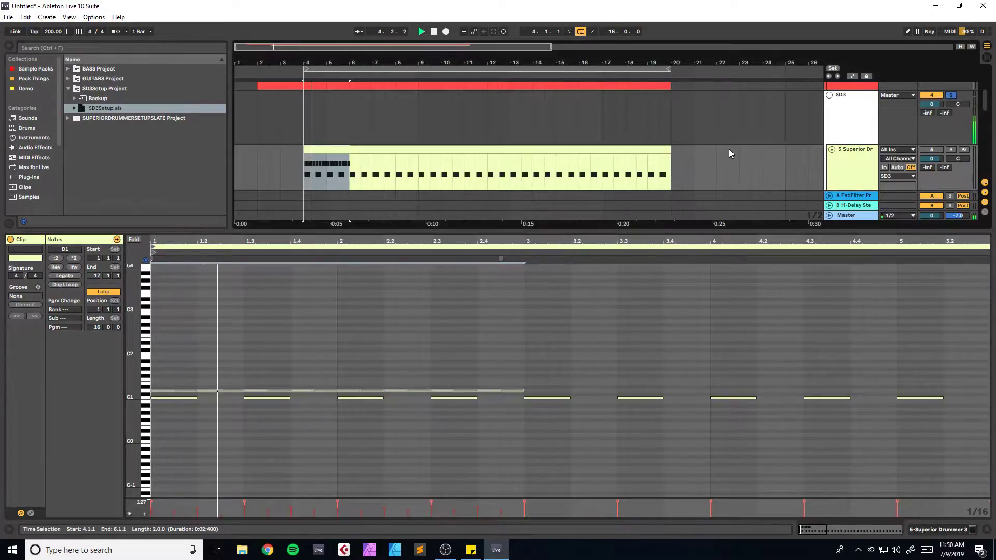
key(space)
drag(520, 377, 166, 371)
key(Delete)
key(space)
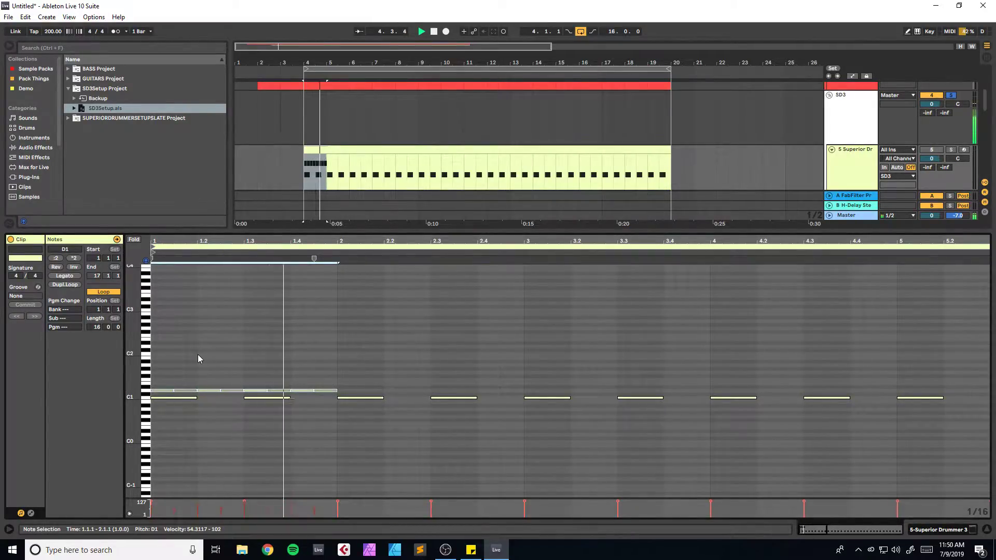
key(space)
Step: Lower individual offbeat snares in bar 1, setting the last one's velocity to 43 and the first one's to 32
click(324, 384)
click(302, 390)
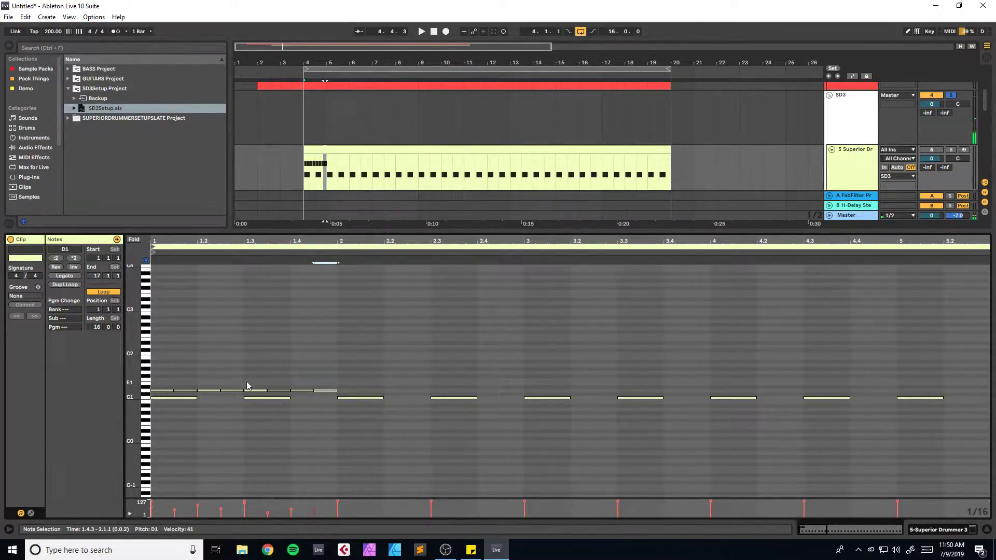
key(space)
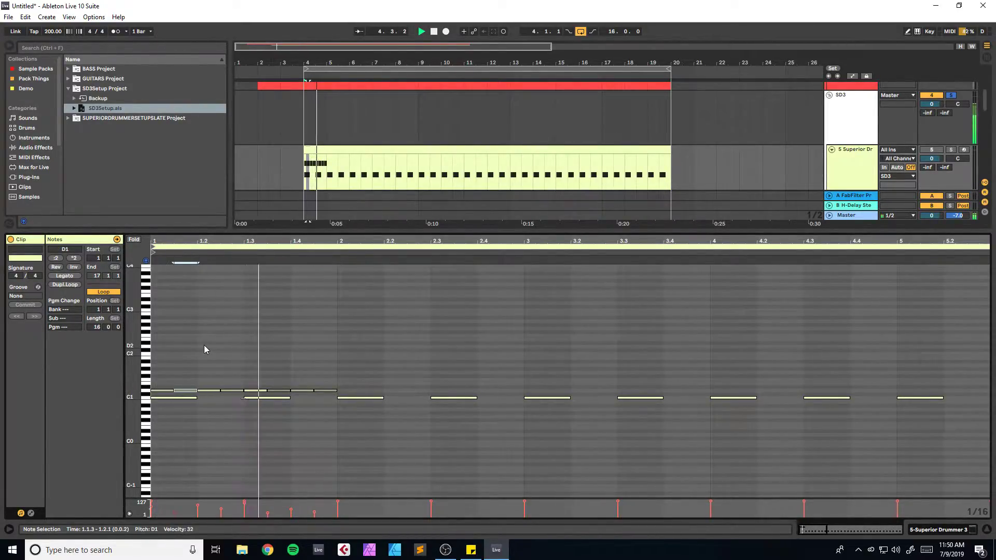
Step: Duplicate bar 1's reworked snare pattern into bar 2 and play it with the SD3 group unsoloed
drag(333, 382, 163, 393)
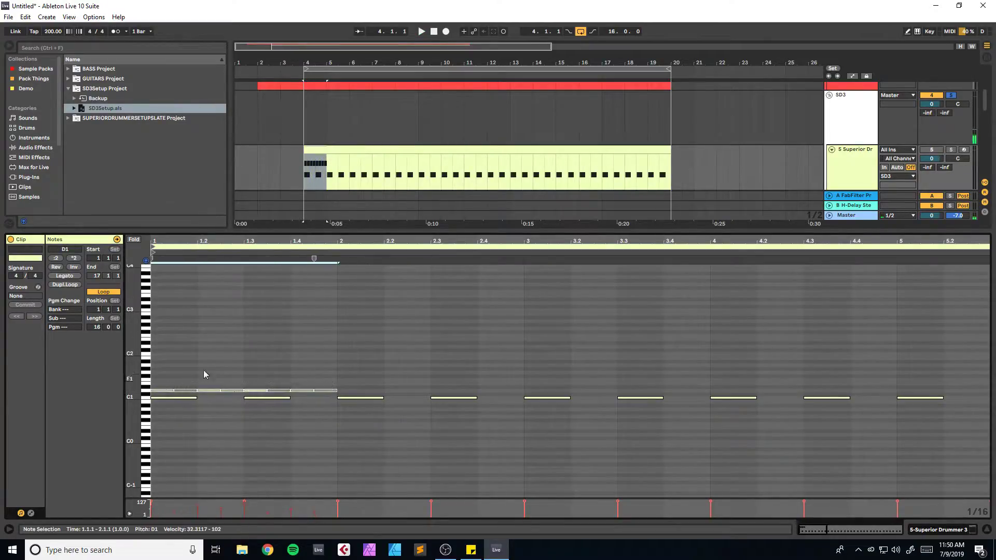
key(ctrl+d)
key(space)
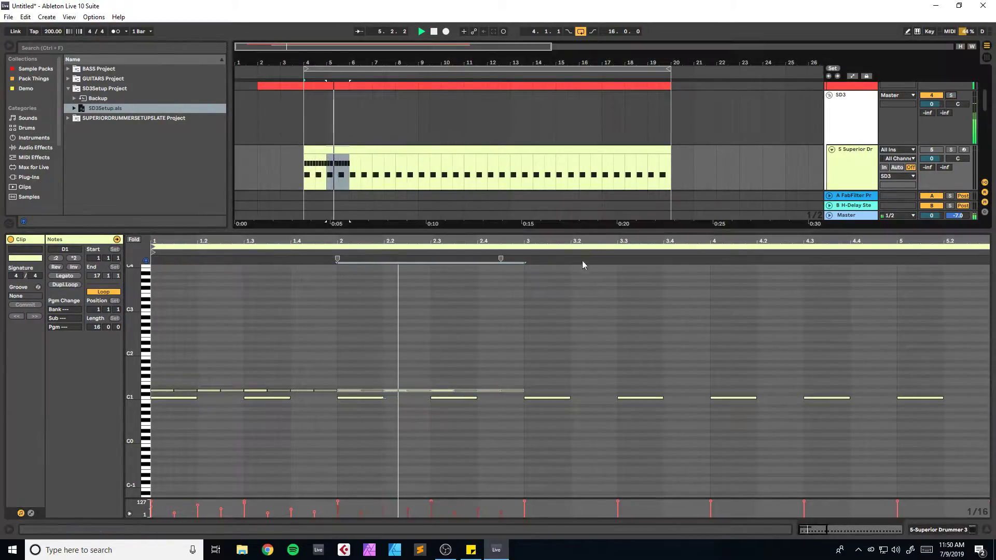
Step: Duplicate the two-bar snare pattern through bar 16 and play the full clip
drag(517, 385, 160, 396)
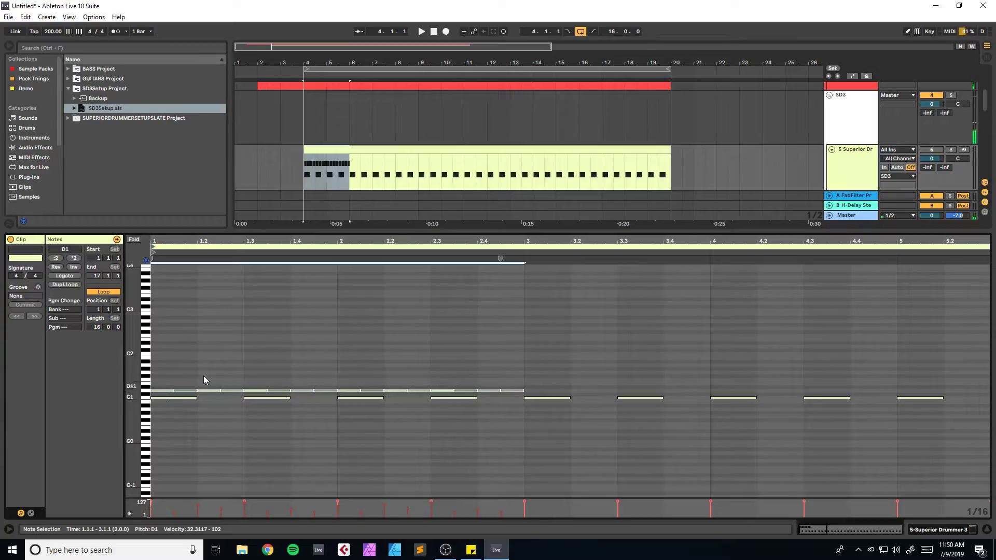
key(ctrl+d)
drag(822, 531, 822, 487)
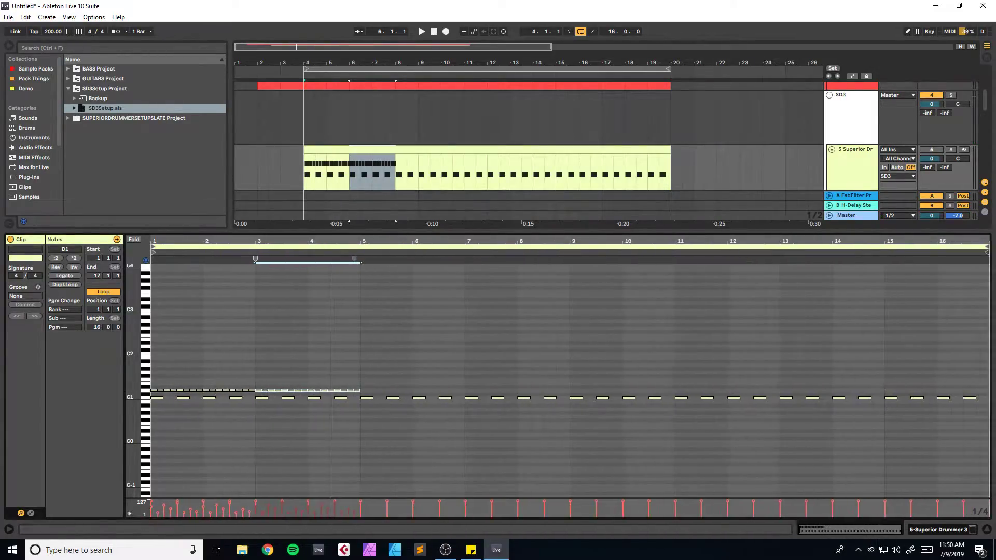
key(ctrl+d)
key(ctrl+d)
key(ctrl+d)
key(ctrl+d)
key(ctrl+d)
key(ctrl+d)
key(space)
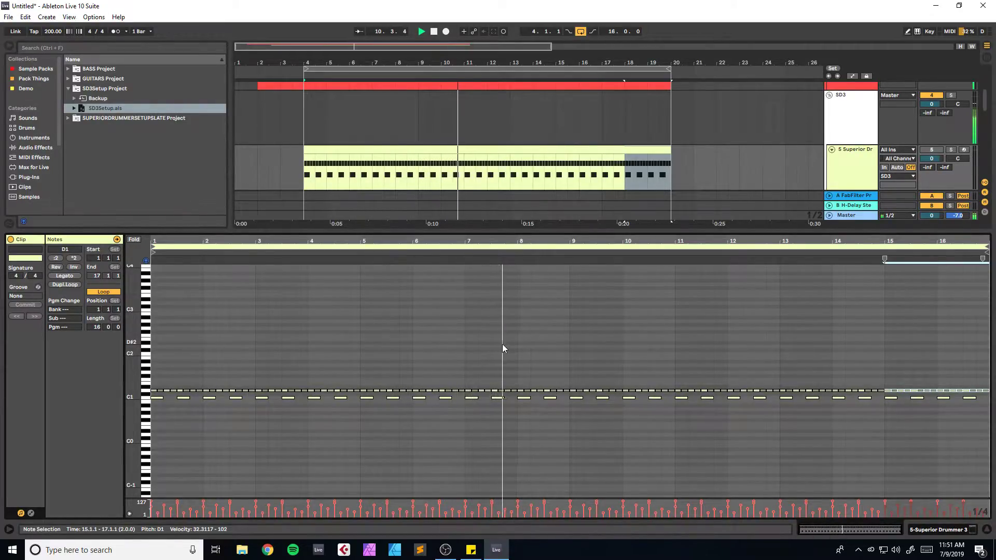
Step: Stop playback and undo all snare duplications beyond bar 2
key(space)
key(ctrl+z)
key(ctrl+z)
key(ctrl+z)
key(ctrl+z)
key(ctrl+z)
key(ctrl+z)
key(ctrl+z)
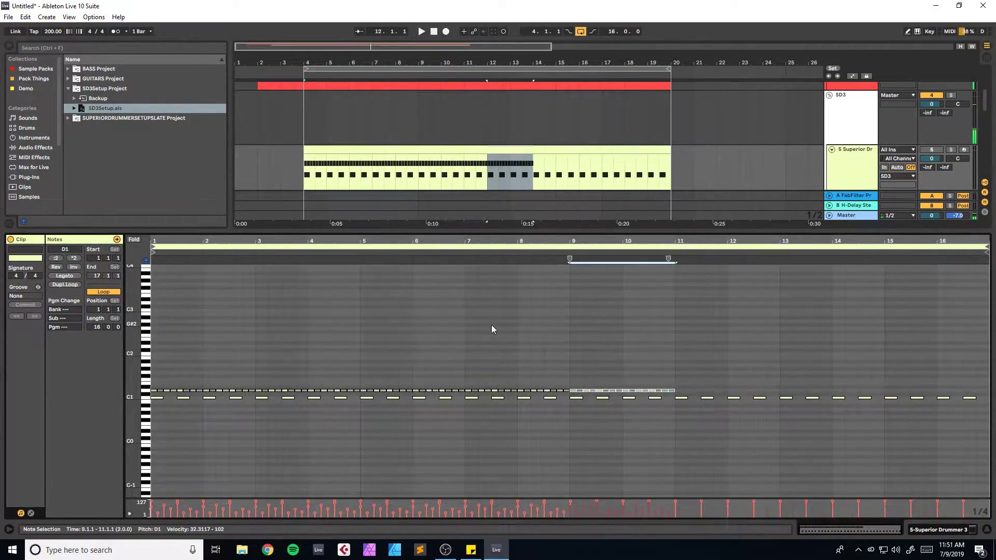
Step: Vary the snare velocities in bar 2, setting the hit on beat 2.2 to 72, and audition the pattern
mouse_move(823, 527)
mouse_down()
mouse_move(823, 545)
mouse_move(810, 540)
mouse_up()
key(space)
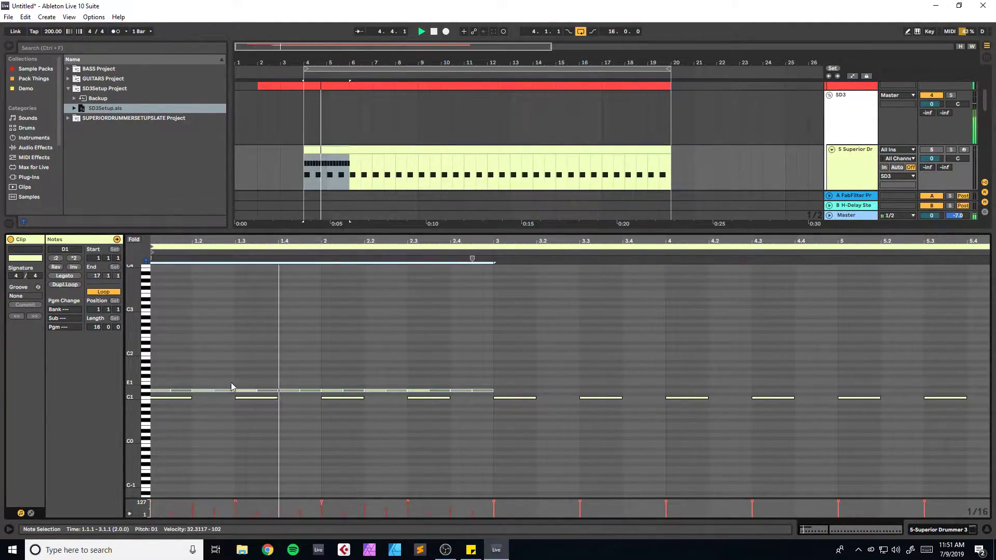
key(space)
click(306, 384)
click(420, 390)
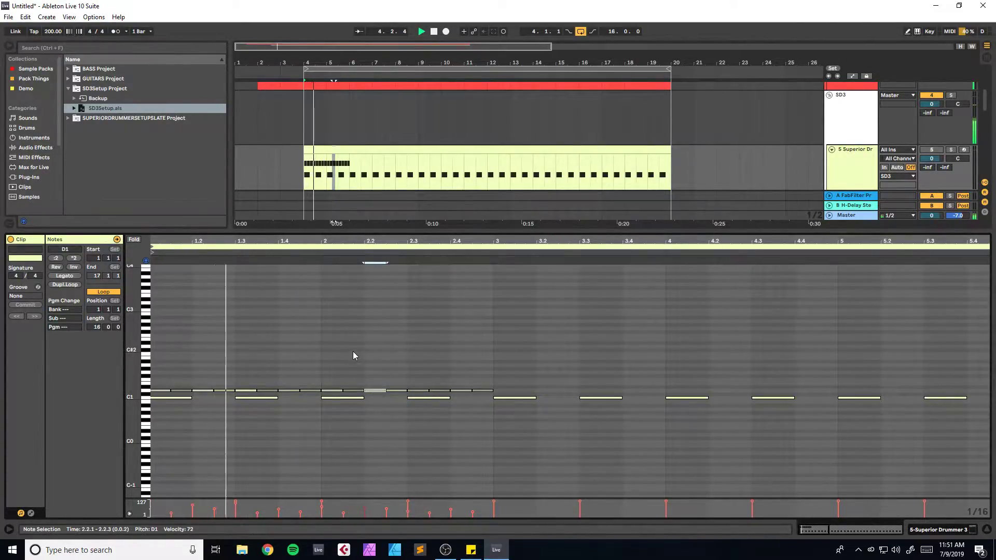
key(space)
Step: Duplicate the two-bar D1 snare pattern repeatedly to fill the clip through bar 16 during playback
drag(492, 384, 151, 394)
key(ctrl+d)
key(space)
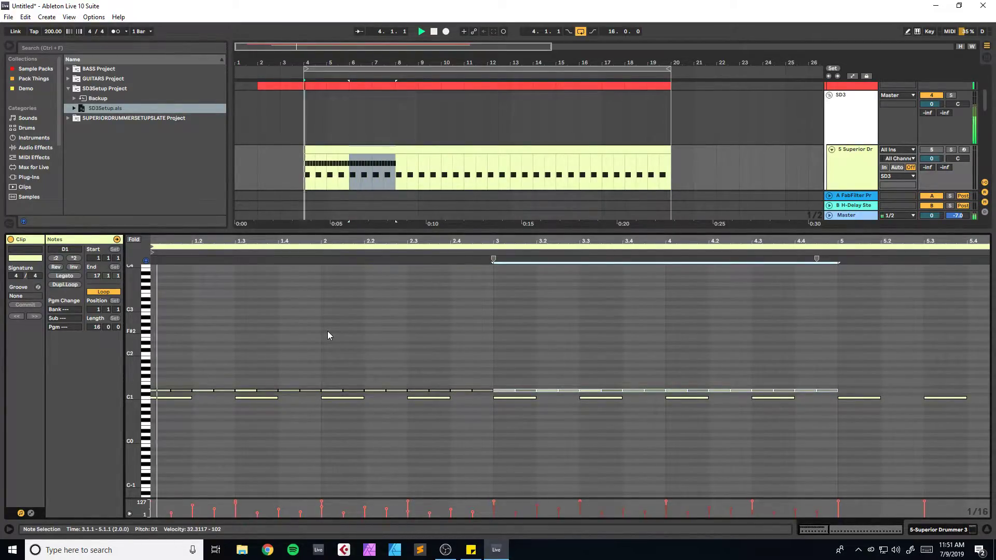
drag(828, 529, 900, 529)
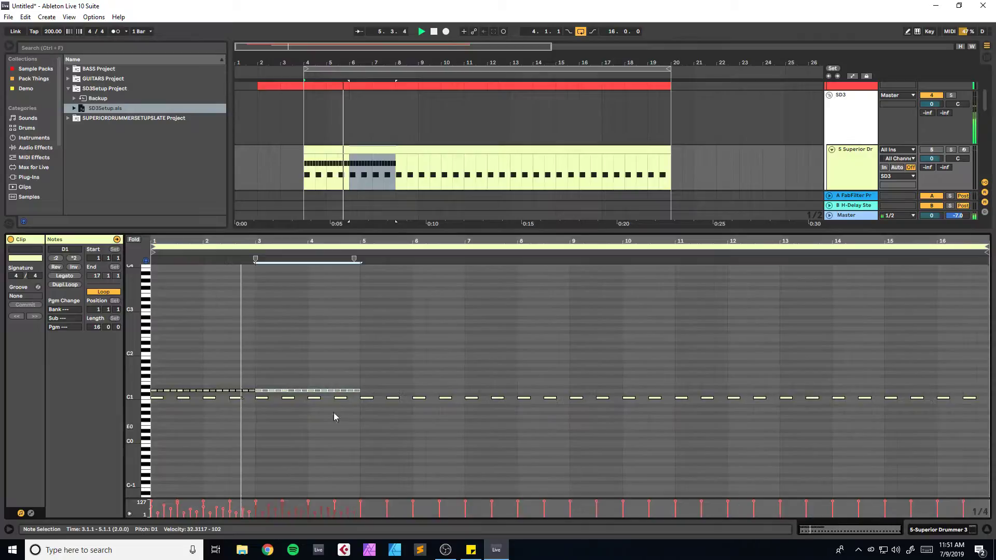
key(ctrl+d)
key(ctrl+d)
key(ctrl+d)
key(ctrl+d)
key(ctrl+d)
key(ctrl+d)
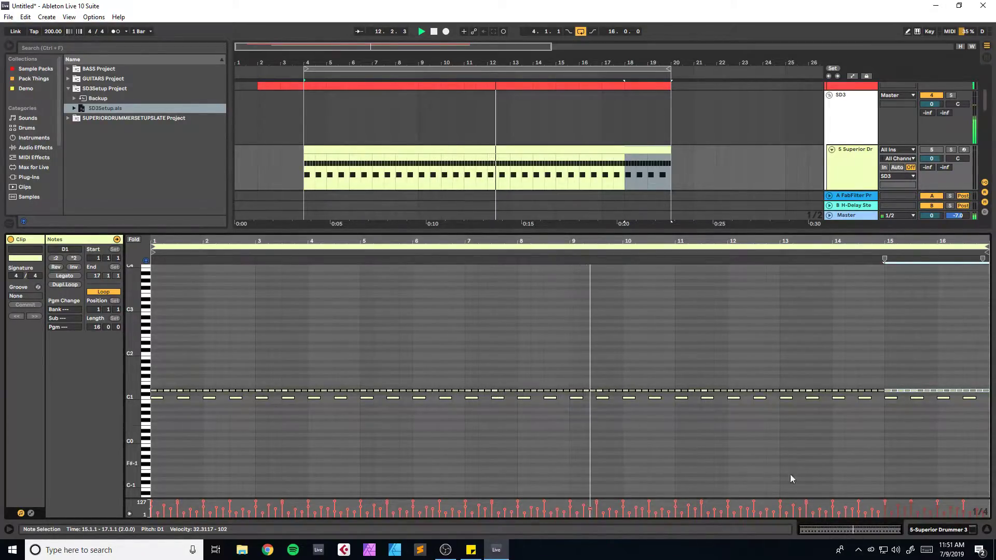
Step: Close the clip editor and audition the guitars with the drums from around arrangement bars 13 and 14
click(948, 531)
scroll(590, 289, up, 3)
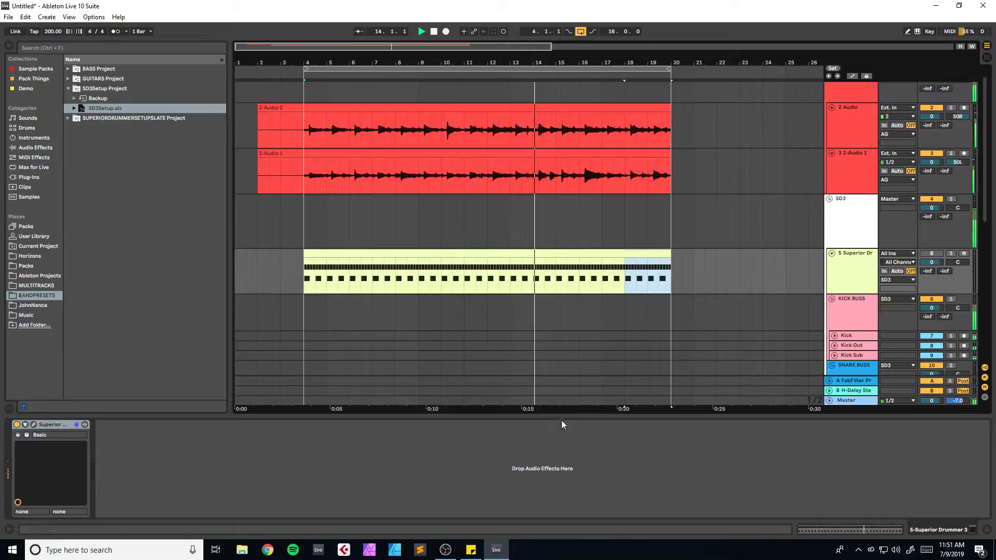
drag(564, 417, 560, 438)
key(space)
drag(536, 63, 441, 217)
click(382, 221)
key(space)
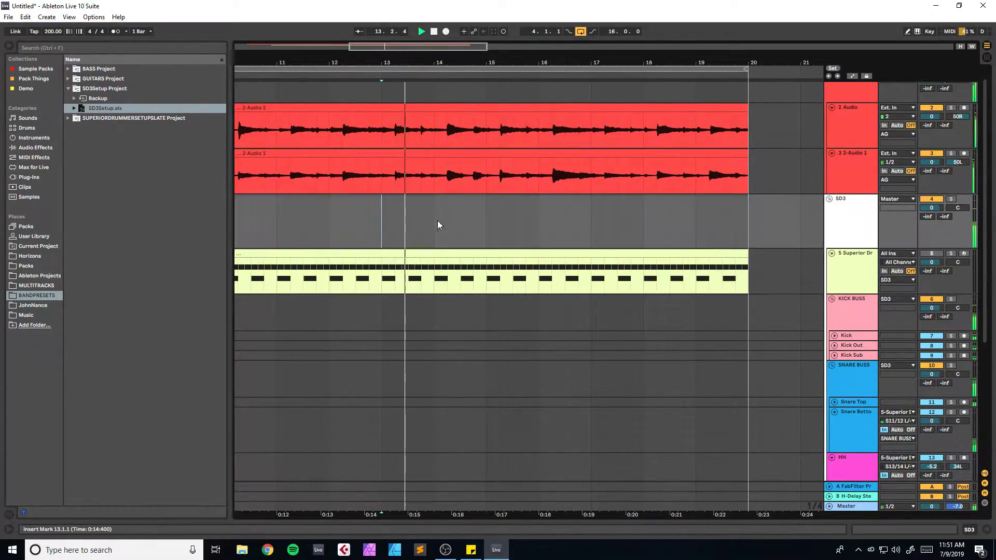
click(433, 221)
key(space)
key(space)
key(space)
Step: Reopen the drum MIDI clip and delete the D1 snare notes in clip bars 11 and 12
double_click(431, 253)
key(space)
key(space)
click(885, 362)
key(space)
mouse_move(865, 530)
mouse_down()
mouse_move(865, 550)
mouse_move(861, 536)
mouse_up()
key(space)
click(450, 363)
key(space)
key(space)
drag(416, 385, 624, 398)
key(Delete)
Step: Play through the cleared section and add a sixteenth-note D1 snare with velocity 72 at 11.1.1
key(space)
click(353, 362)
key(space)
key(space)
drag(882, 529, 879, 534)
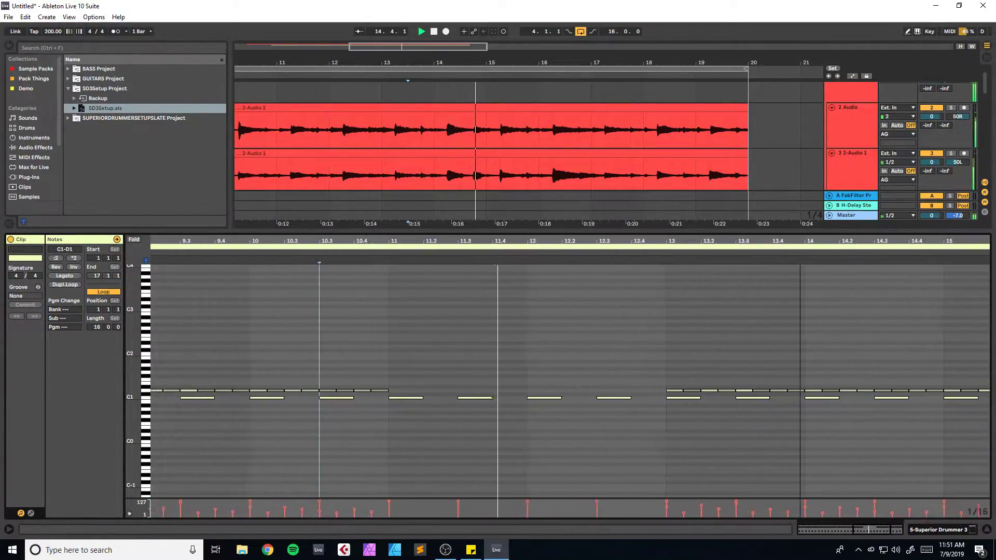
key(space)
double_click(413, 390)
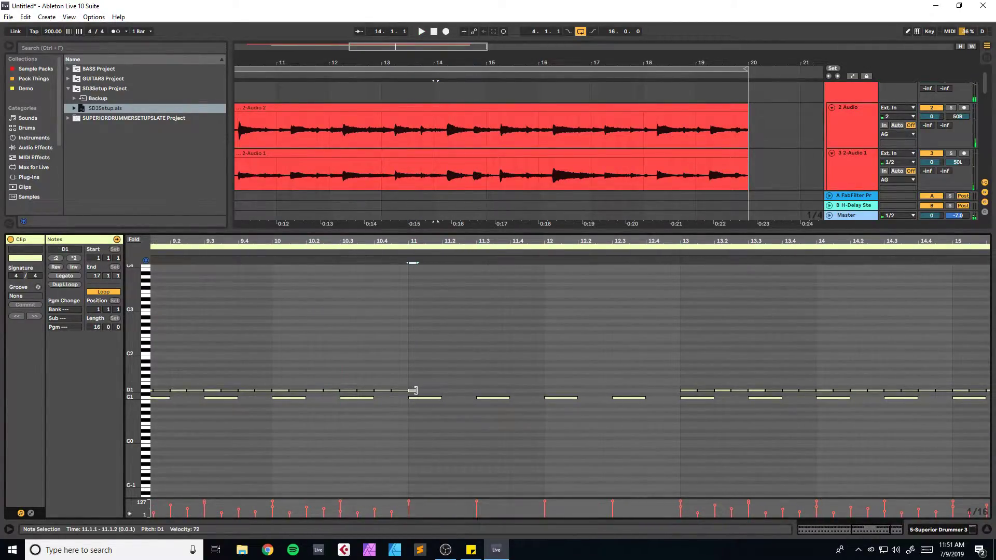
Step: Lengthen the D1 snare at 11.1 to one beat, copy it to 11.3 and 12.1, and place higher notes at 11.2, 11.4 and 12.2
drag(437, 394, 593, 370)
click(412, 362)
key(space)
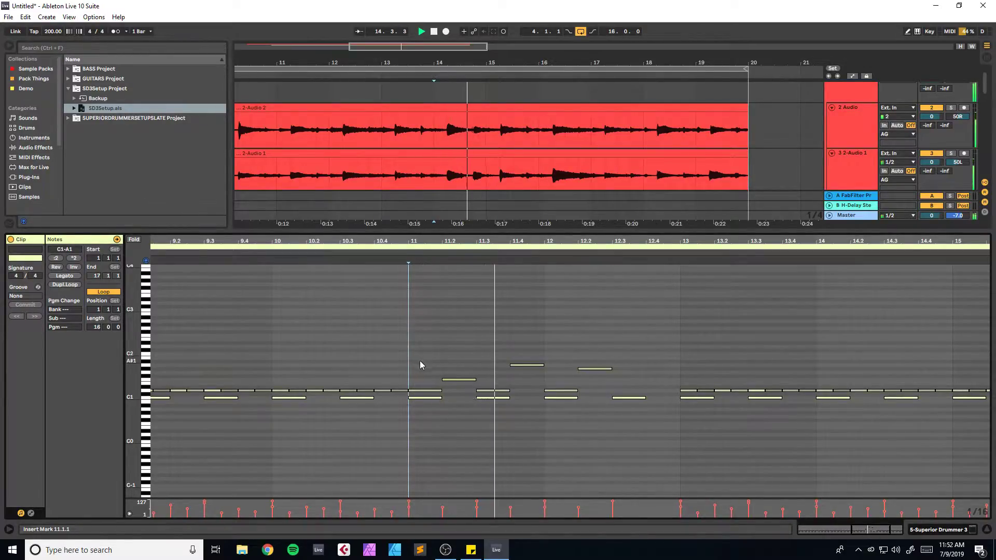
Step: Delete the higher notes at 11.2, 11.4 and 12.2, and replay the remaining D1 snares from 11.1
key(space)
drag(456, 373, 604, 377)
key(Delete)
double_click(458, 381)
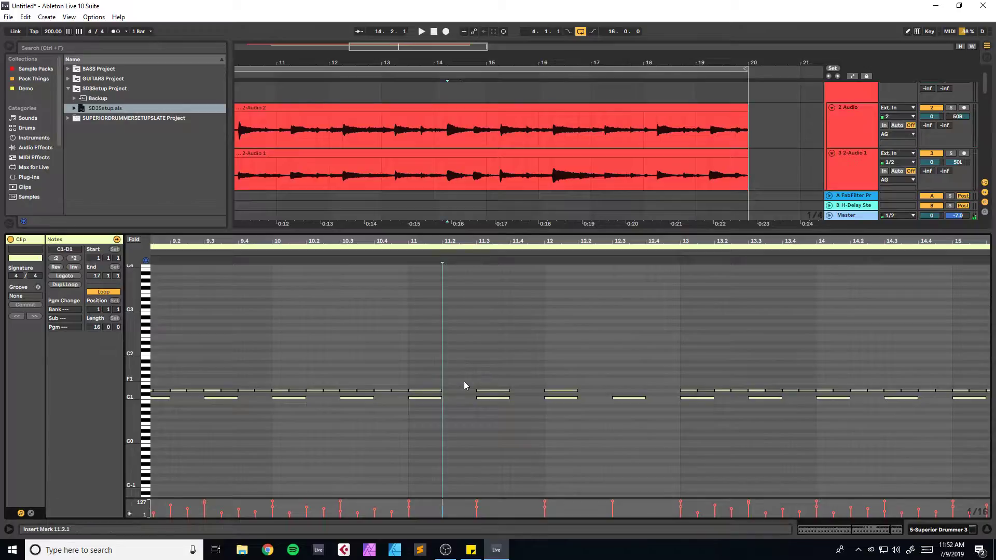
click(413, 357)
key(space)
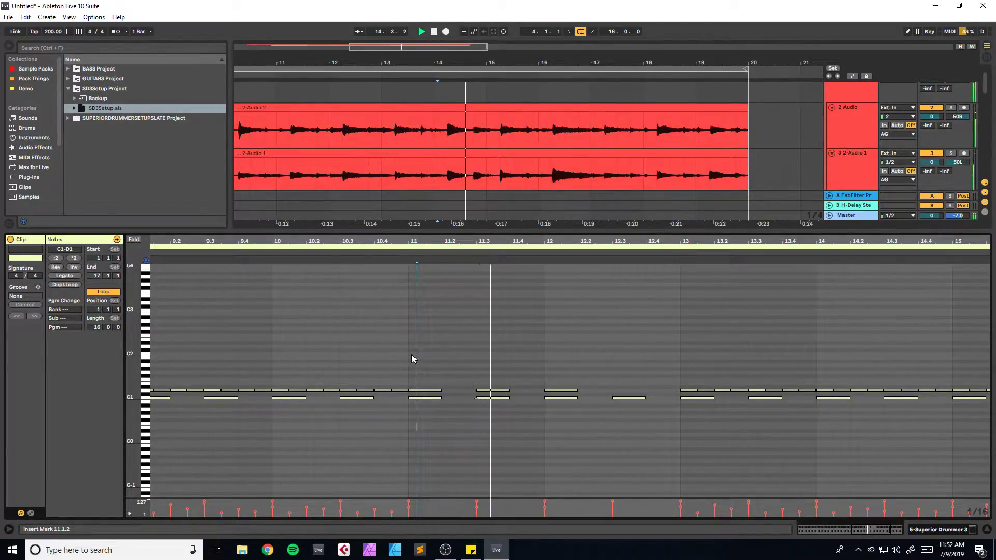
click(408, 358)
key(space)
key(space)
key(space)
Step: Duplicate the one-beat D1 snare to fill every beat of bars 11 and 12, and play from 11.1
click(425, 391)
key(ctrl+d)
click(409, 356)
key(space)
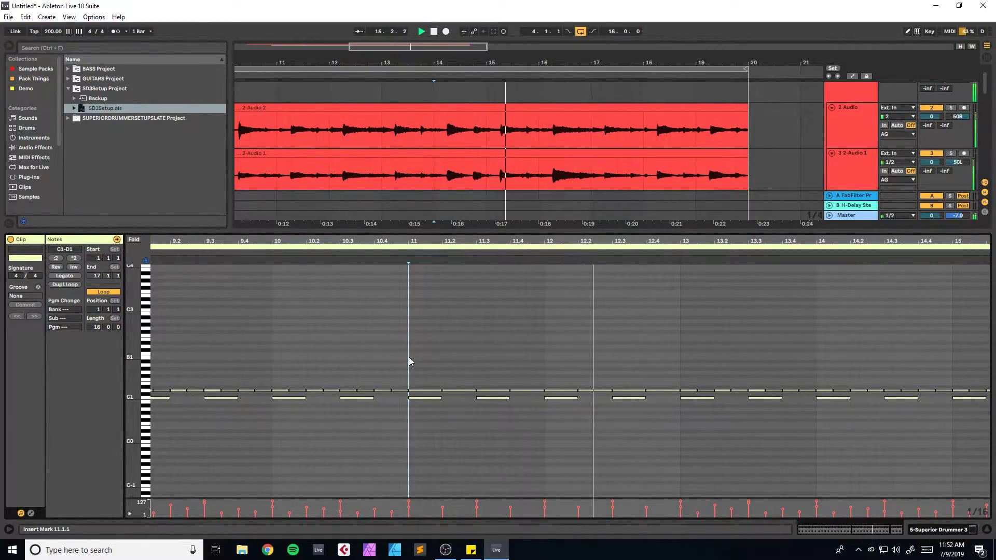
Step: Delete the D1 snares on beats 2 to 4 of bar 12 and play from just before bar 11
key(space)
drag(604, 383, 661, 394)
key(Delete)
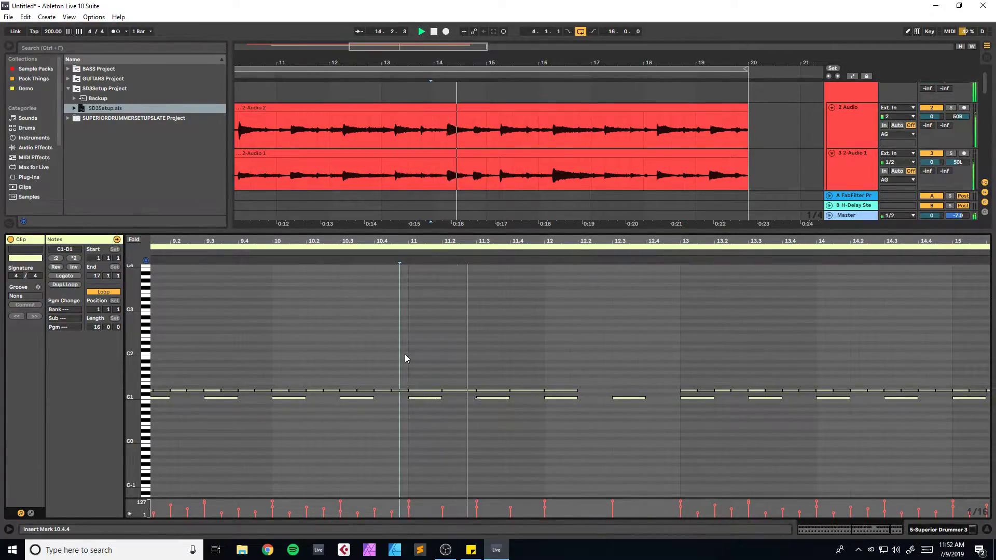
key(space)
Step: Move the snare at 11.2 up to F1 with velocity 111, copy it to B1 at 11.4, and play from 11.1
drag(452, 390, 454, 381)
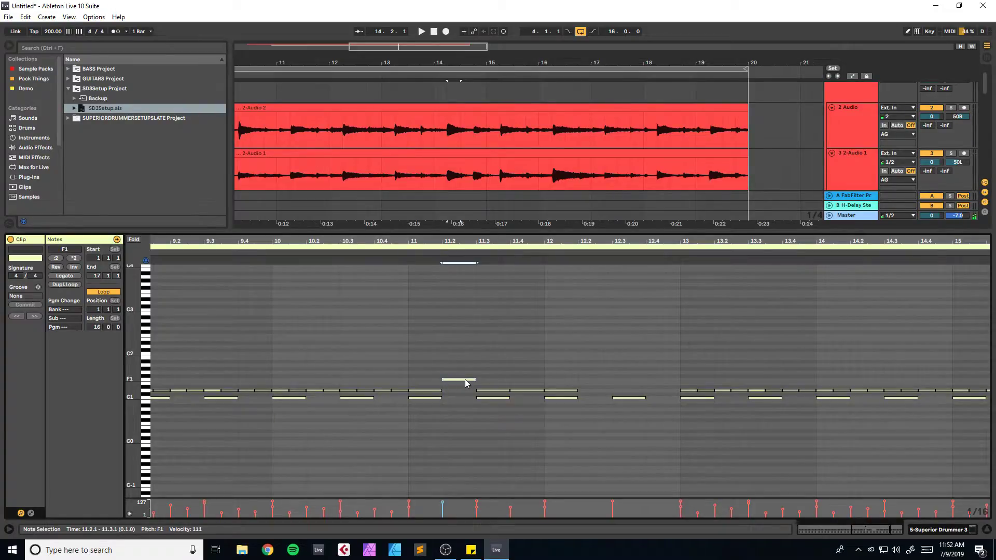
drag(486, 380, 534, 369)
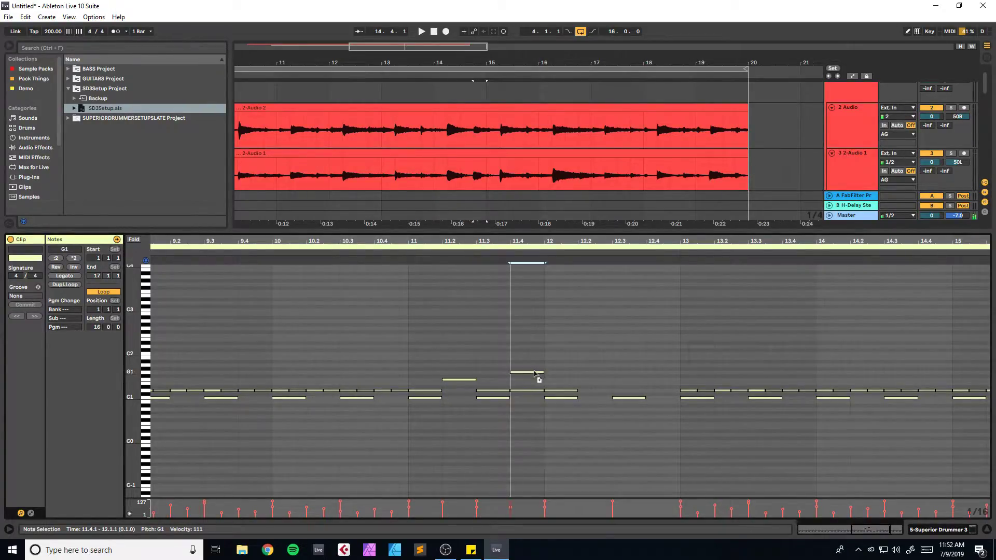
click(409, 350)
key(space)
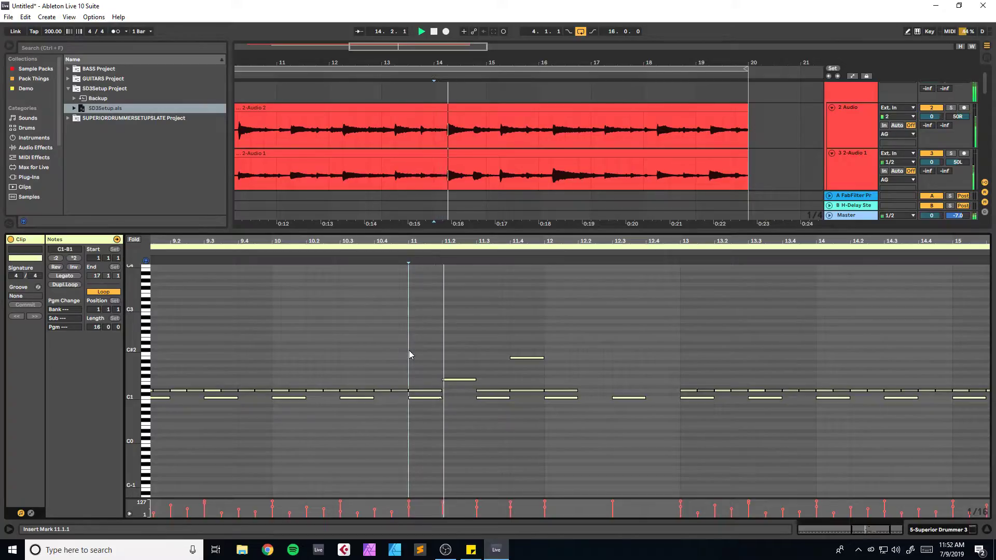
Step: Stop playback and delete the F1 note at 11.2 and the B1 note at 11.4
key(space)
drag(540, 344, 458, 383)
key(Delete)
Step: Audition sixteenth notes from B2 downward, keep F2 notes at 11.2 and 11.4, and play from 11.1
double_click(412, 315)
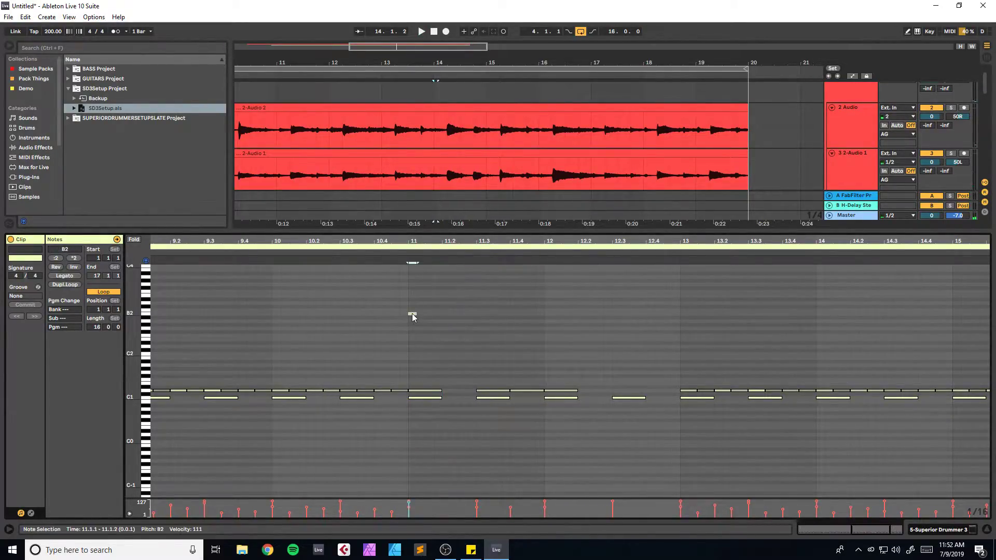
drag(489, 317, 446, 321)
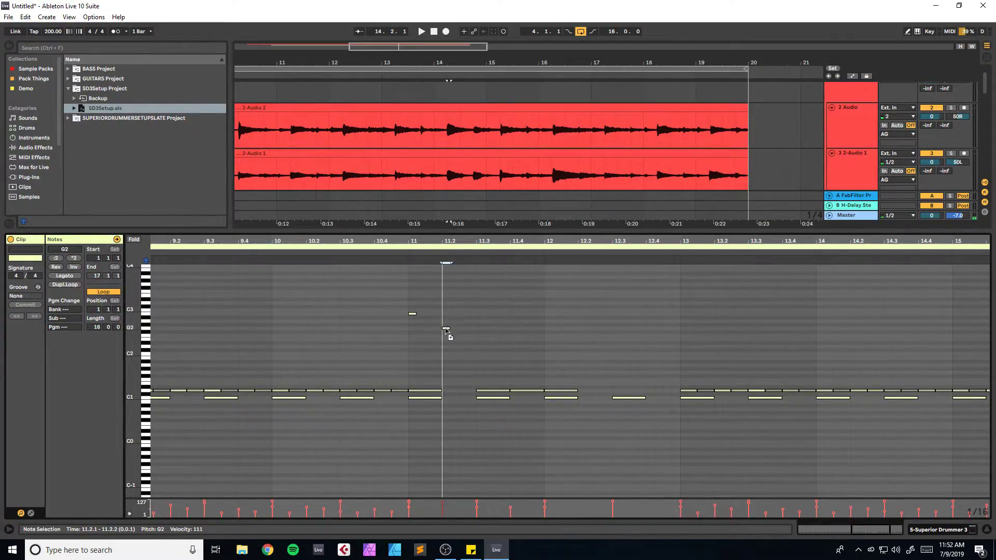
mouse_move(424, 308)
mouse_down()
mouse_move(412, 321)
mouse_move(429, 335)
mouse_move(483, 344)
mouse_up()
key(Delete)
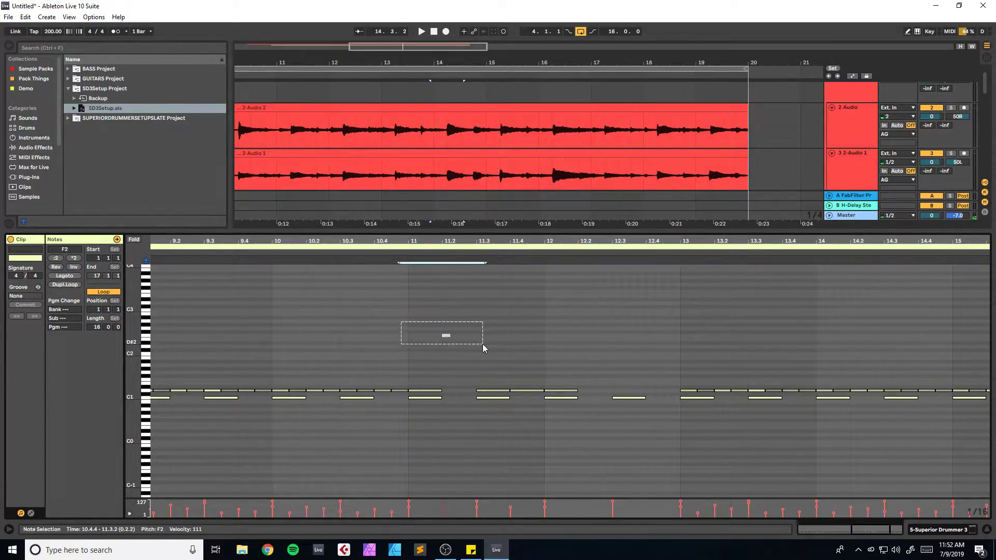
drag(410, 326, 466, 346)
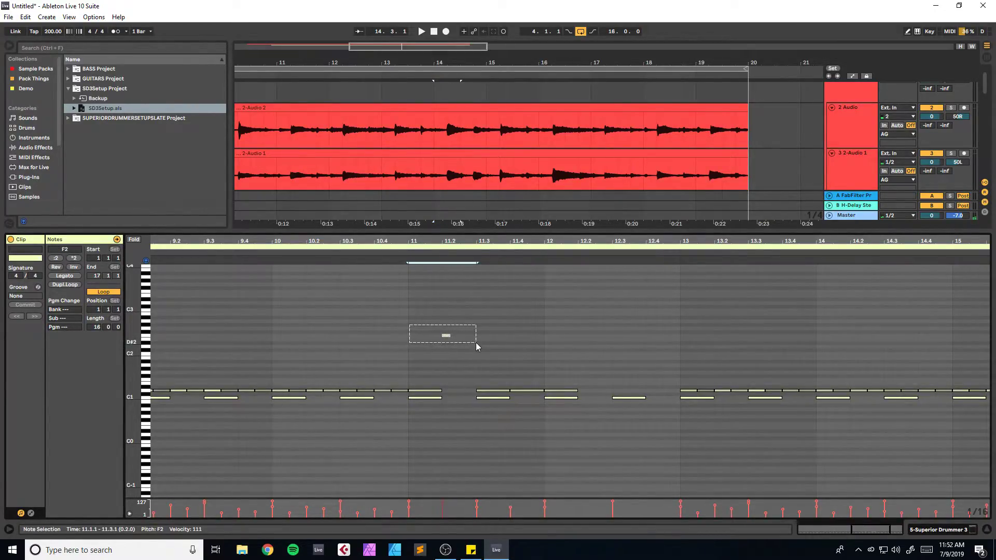
click(408, 318)
key(space)
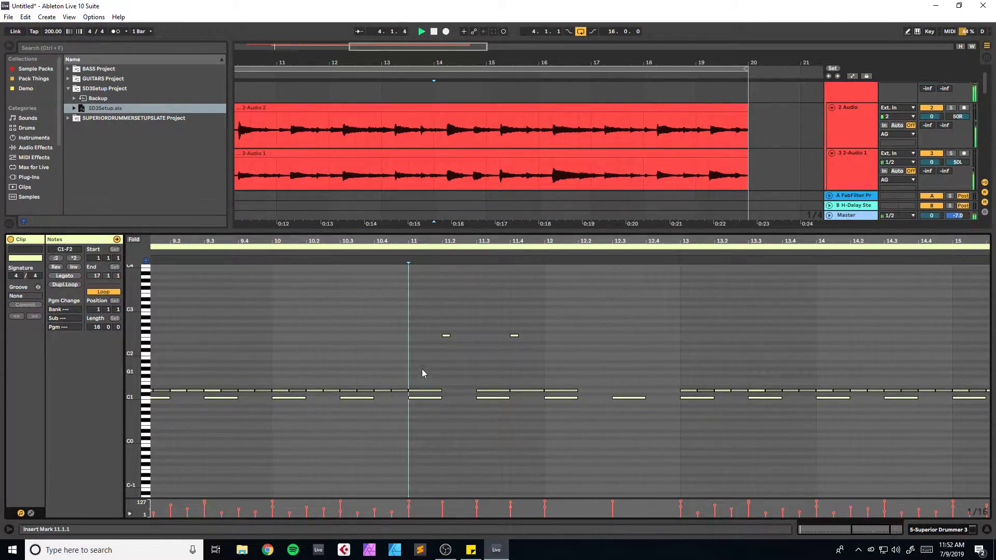
Step: Raise the velocity of the F2 notes at 11.2 and 11.4 to 127 and replay from 11.1
key(space)
drag(527, 325, 434, 344)
click(406, 337)
key(space)
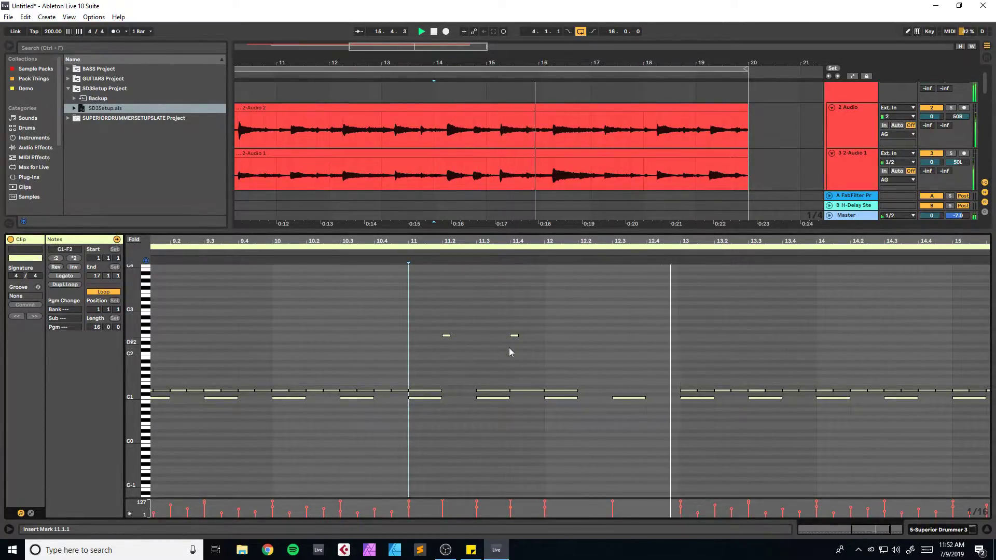
Step: Add one-beat D1 snares with velocity 72 at 12.2, 12.3 and 12.4, and play briefly from 11.1
key(space)
click(569, 394)
click(568, 392)
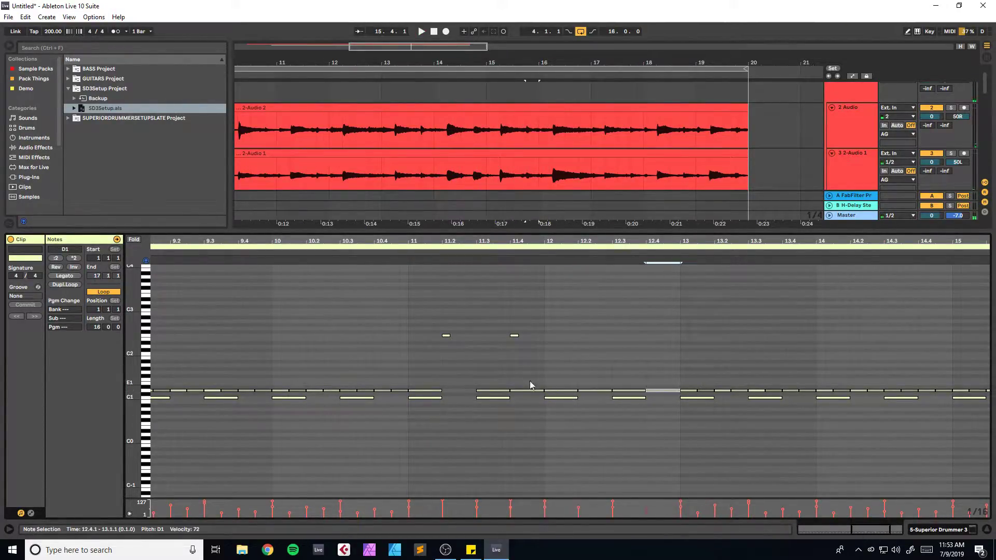
click(412, 366)
key(space)
key(space)
Step: Lower the two accent notes at 11.2 and 11.4 to D2
drag(526, 331, 419, 343)
key(Down)
key(Down)
key(Down)
key(Down)
key(Down)
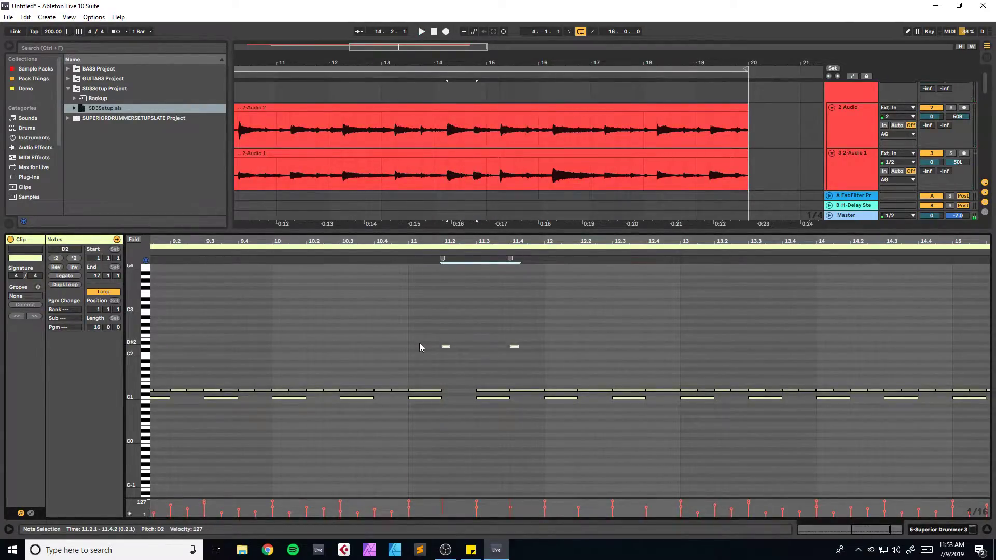
Step: Transpose the accent notes at 11.2 and 11.4 up to C3 and play from 11.1
key(Up)
key(Up)
key(Up)
key(Up)
key(Up)
key(Up)
key(Up)
key(Up)
key(Up)
key(Up)
key(Up)
key(Up)
click(419, 343)
key(space)
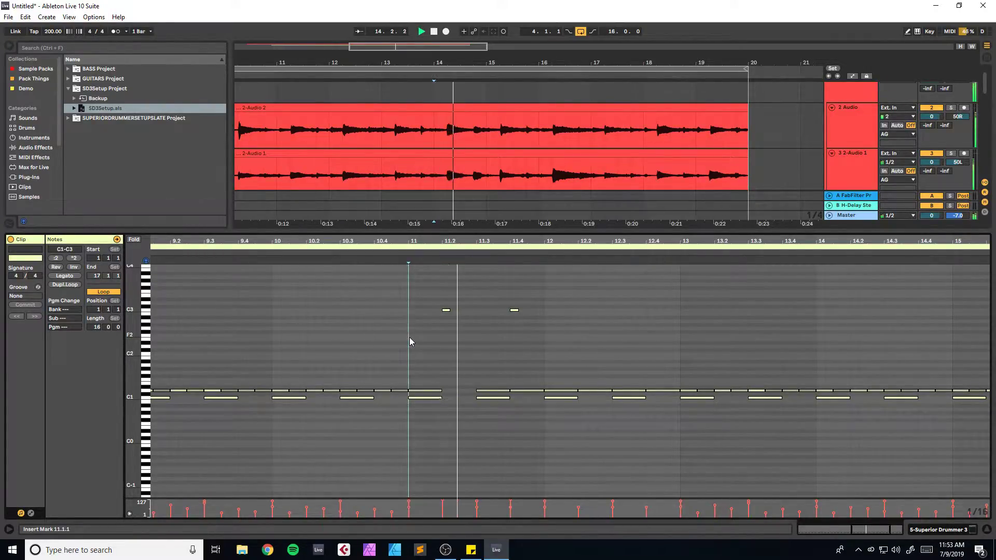
Step: Replay bar 11 several times to judge the C3 accent notes against the guitars
scroll(422, 340, up, 2)
key(space)
drag(445, 331, 419, 332)
click(409, 318)
key(space)
key(space)
click(421, 331)
click(409, 326)
key(space)
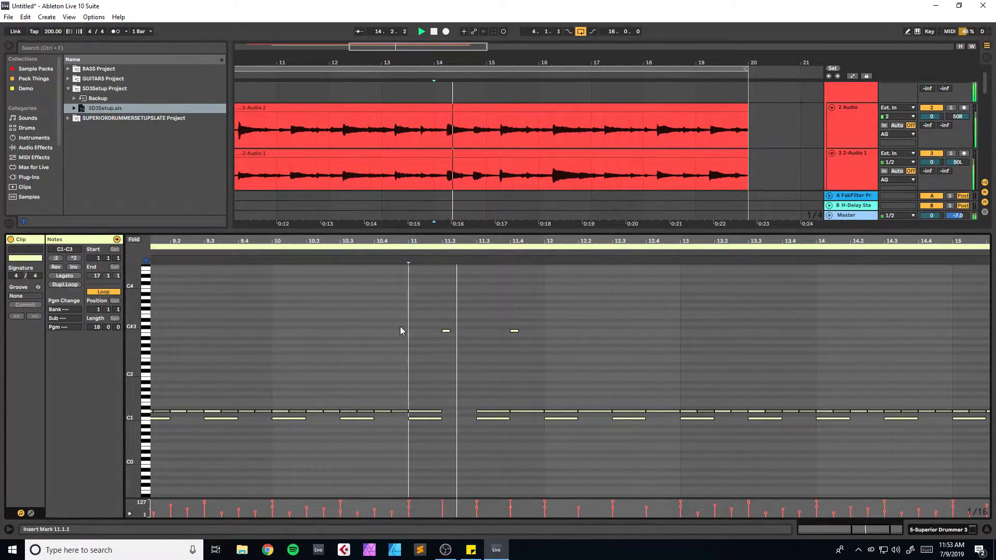
key(space)
Step: Reduce the velocity of the two C3 notes to 72 and replay from 11.1
drag(402, 311, 513, 332)
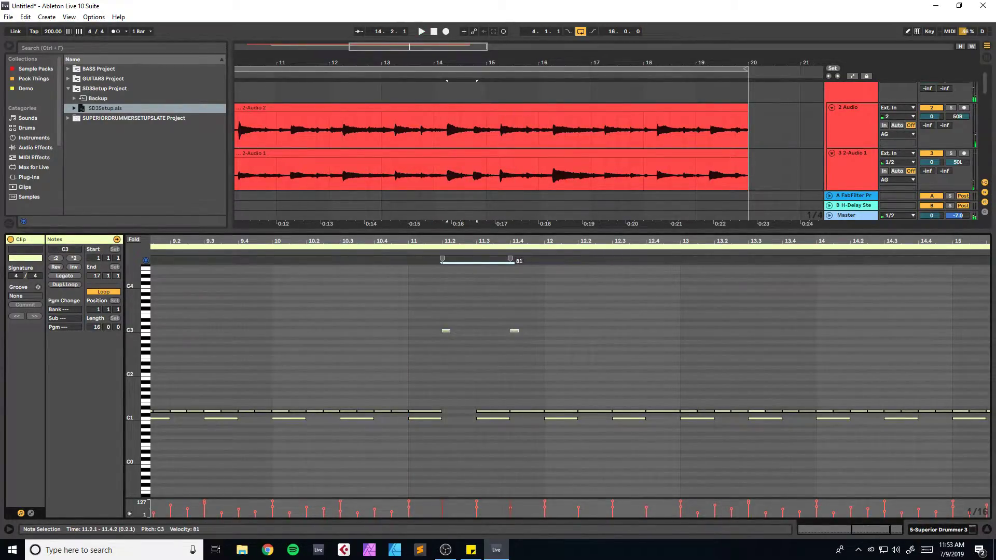
click(410, 314)
key(space)
key(space)
Step: Try the accent notes at D#2 and up at E3, slightly lengthened with velocity 127, and play from 11.1
drag(439, 321, 517, 366)
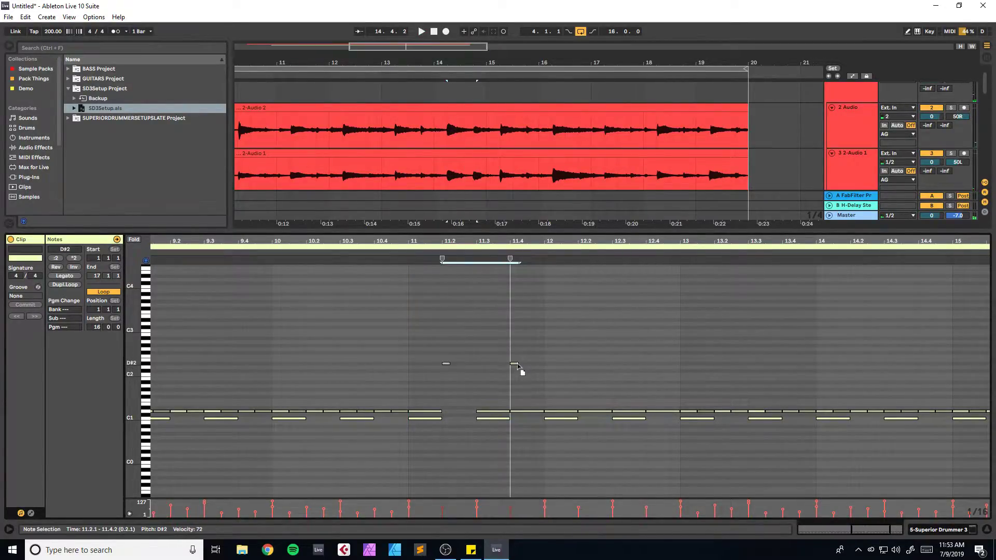
drag(517, 341, 520, 320)
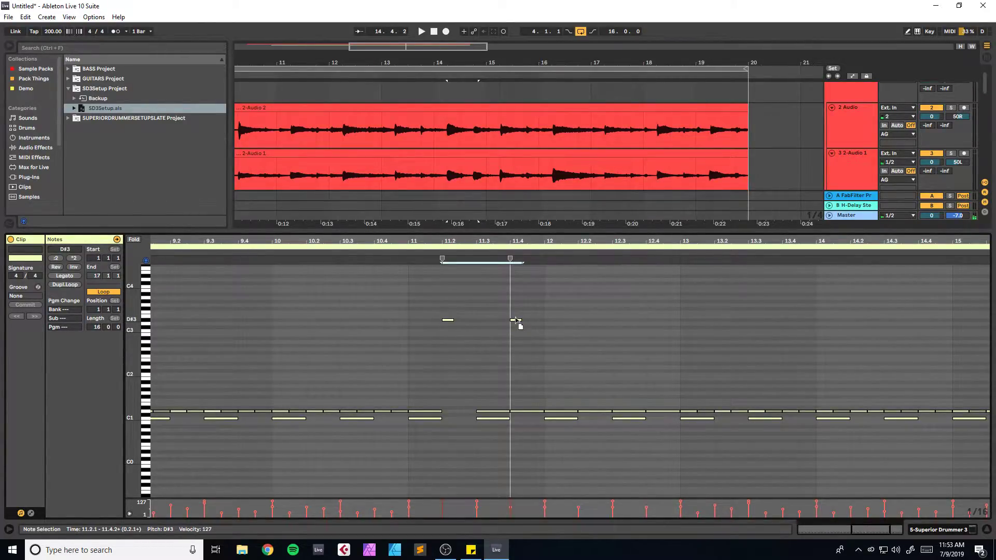
click(409, 332)
key(space)
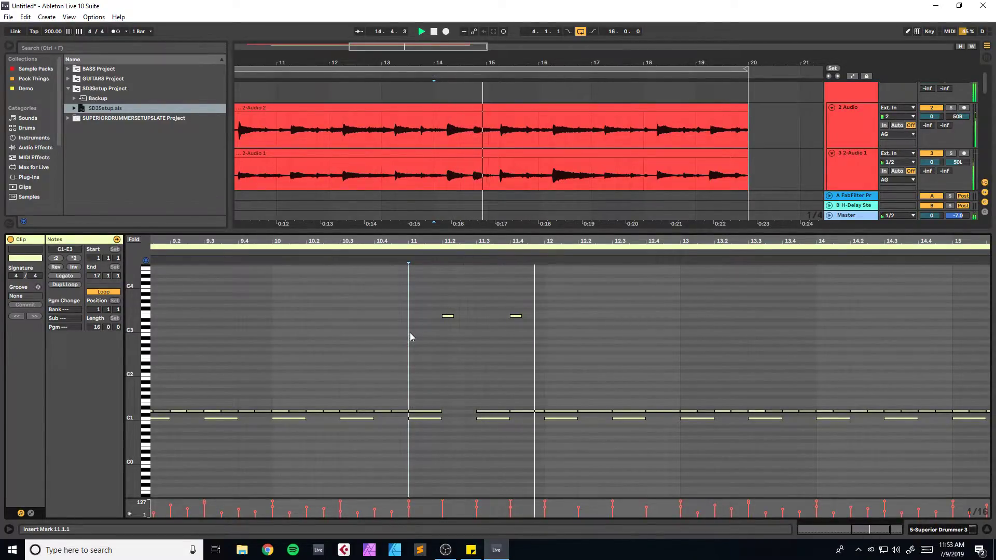
Step: Delete the E3 notes at 11.2 and 11.4, and close the drum clip's note editor
drag(437, 296, 552, 334)
key(Delete)
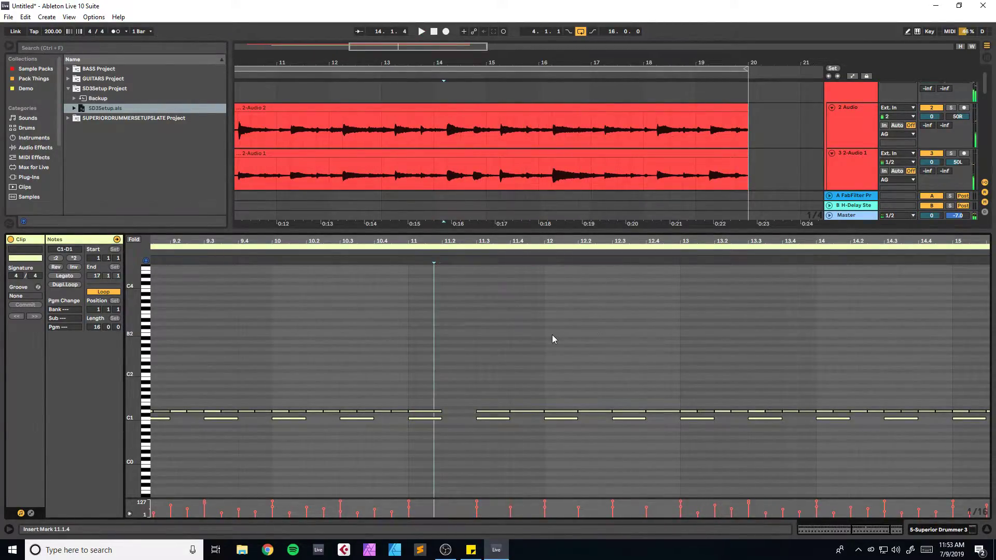
click(923, 530)
Step: Play the whole arrangement from bar 4 to review the drums with the guitars, and hide the device view
drag(436, 48, 431, 23)
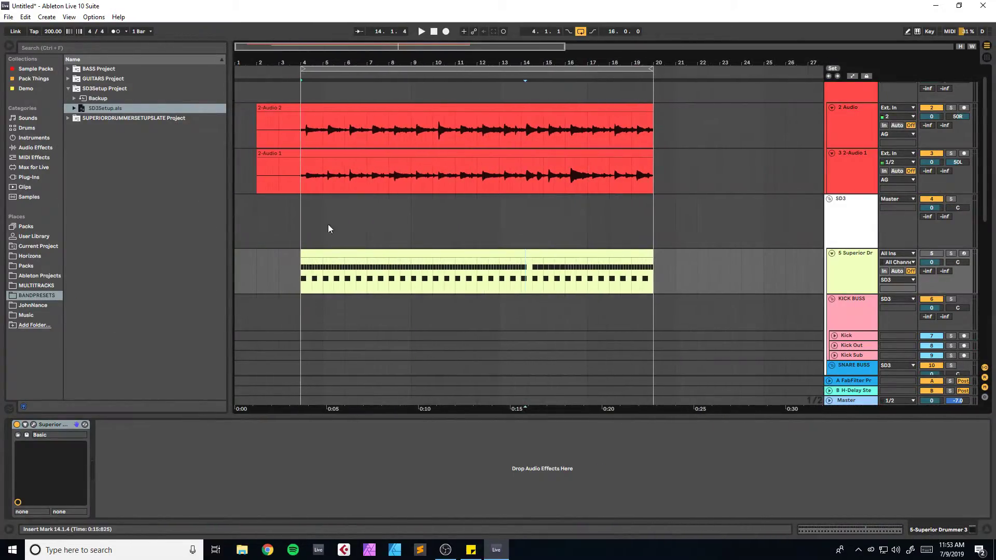
click(310, 220)
key(space)
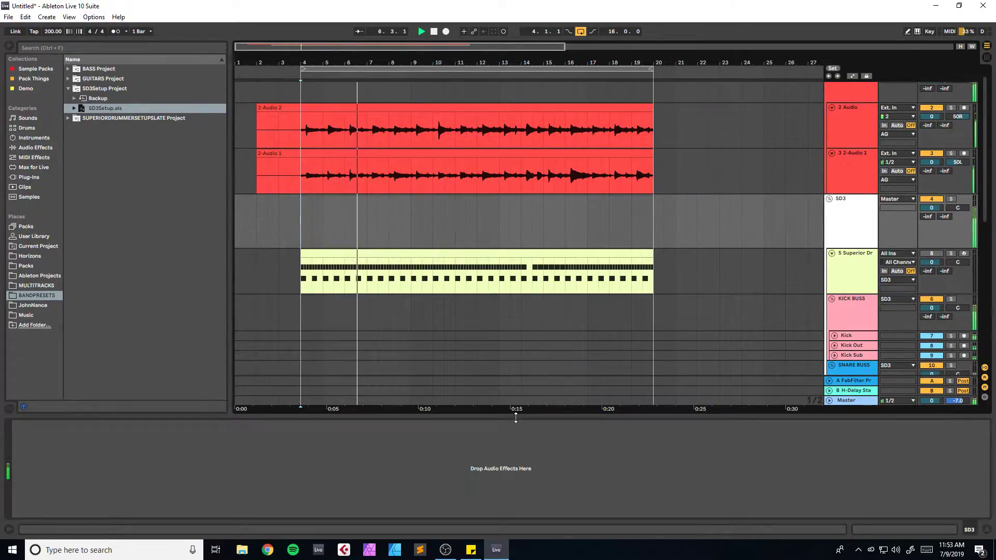
drag(516, 417, 517, 421)
scroll(752, 314, up, 1)
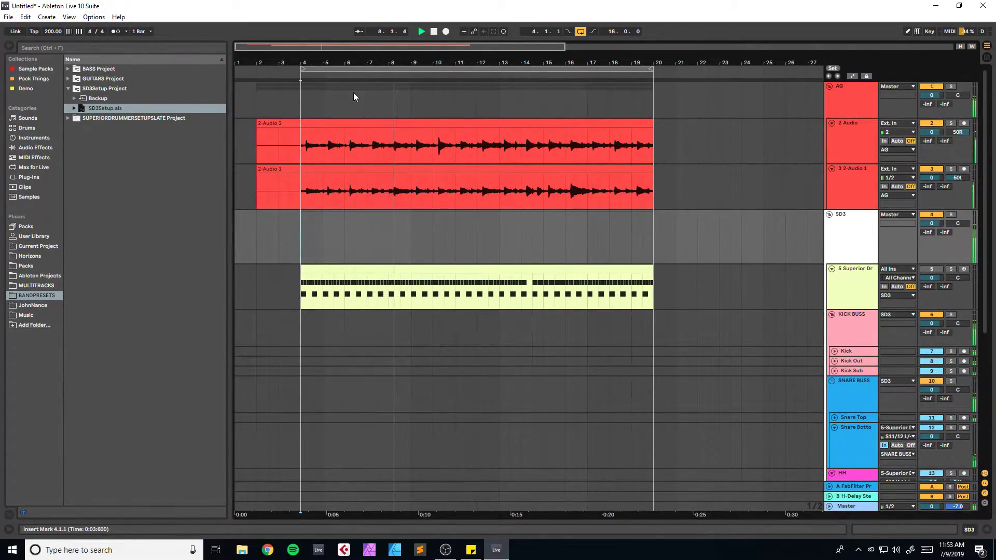
drag(318, 48, 297, 47)
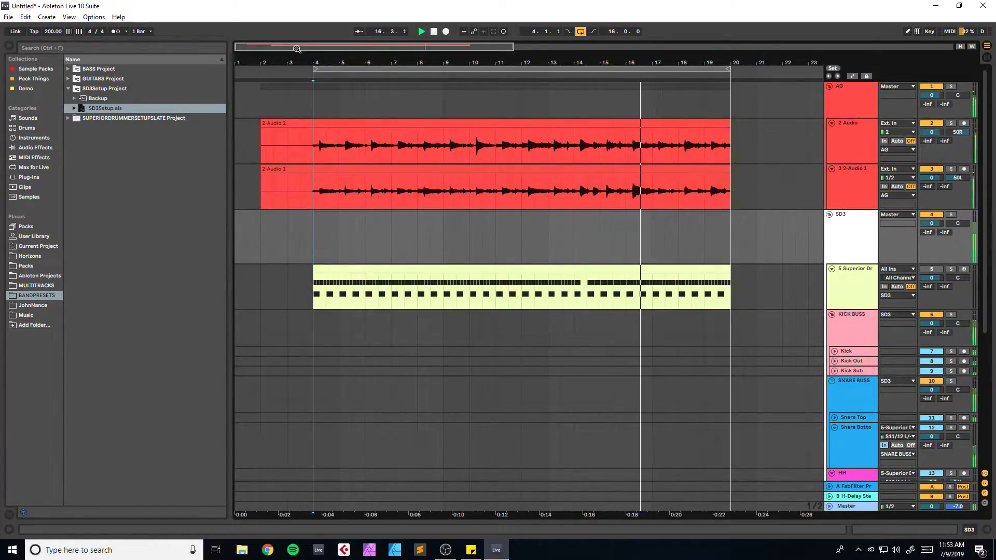
drag(334, 61, 335, 55)
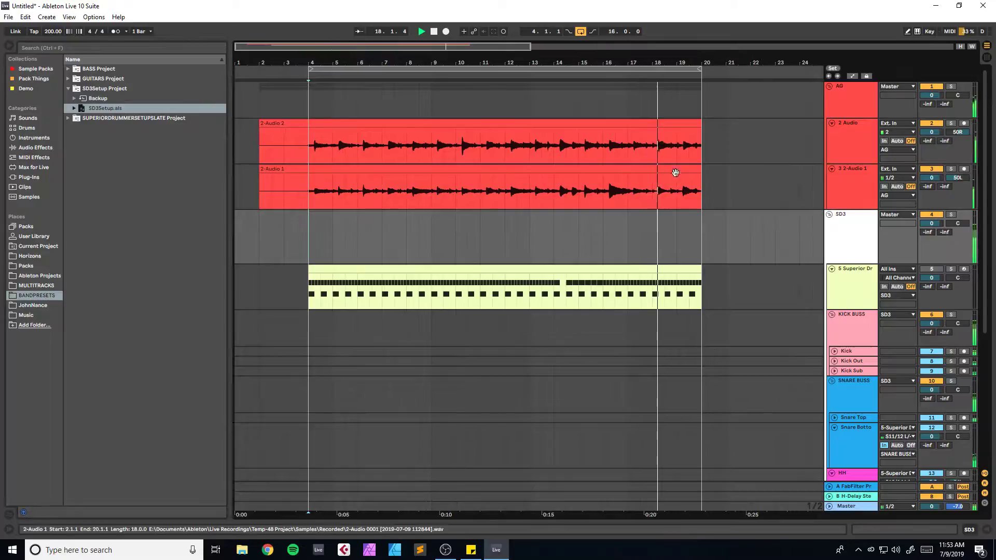
Step: Insert a new audio track directly below the 2-Audio 1 guitar track and stop playback
click(474, 186)
key(ctrl+t)
key(space)
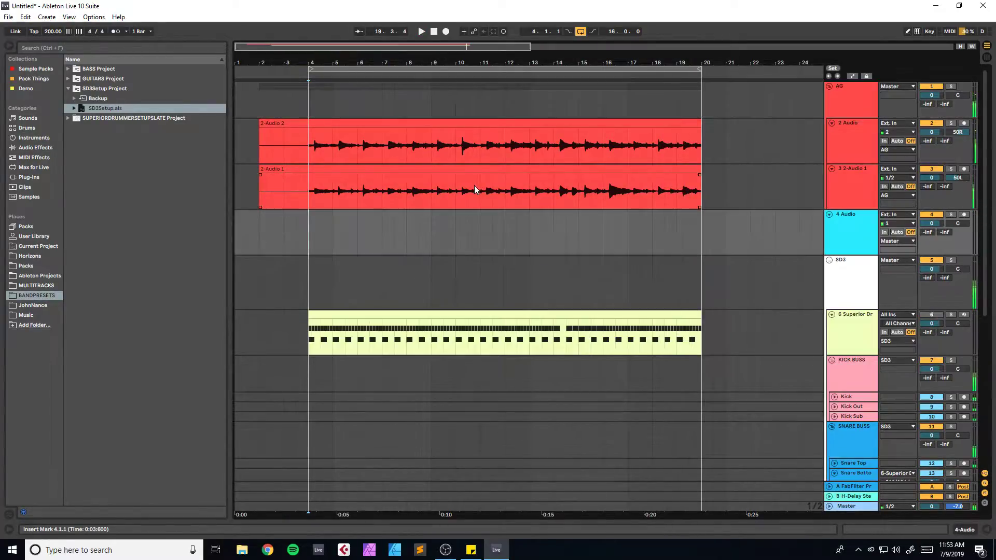
Step: Search the browser for "tamborine" and preview 22-Tamborine-180601_2148.wav
key(ctrl+f)
text(tamborine)
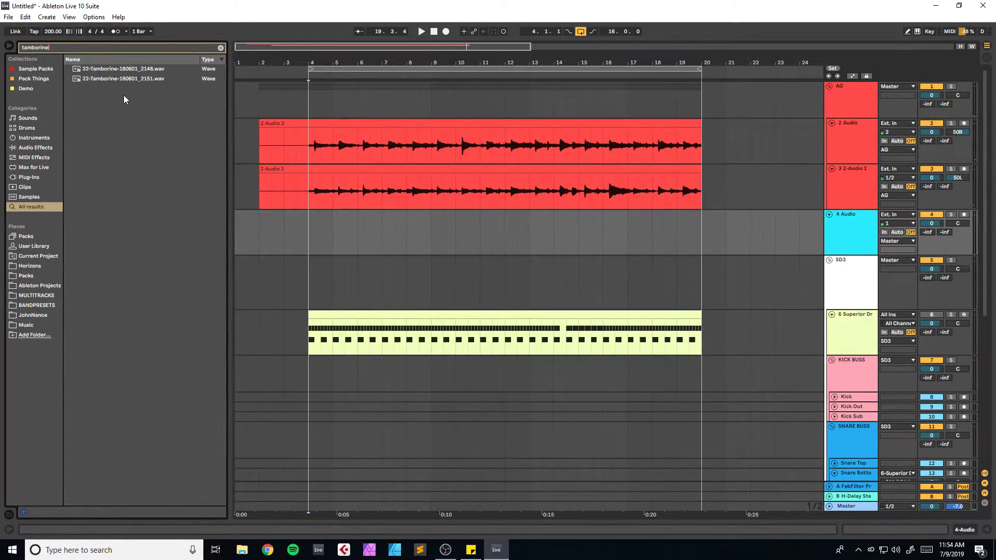
click(124, 72)
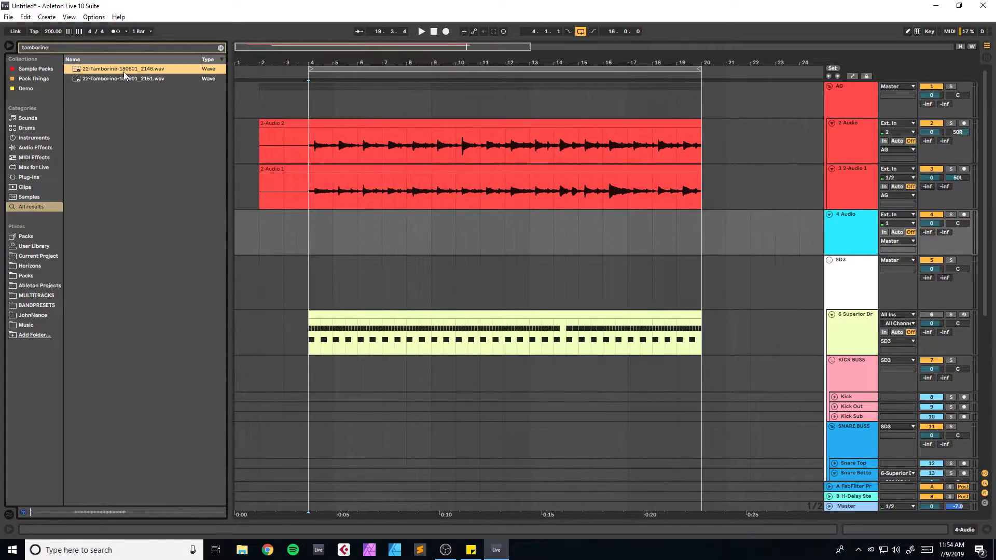
Step: Search the browser for "tamb" and audition the tambourine samples from 01_Tamb.wav through the BT-Perc series
key(ctrl+f)
text(tamb)
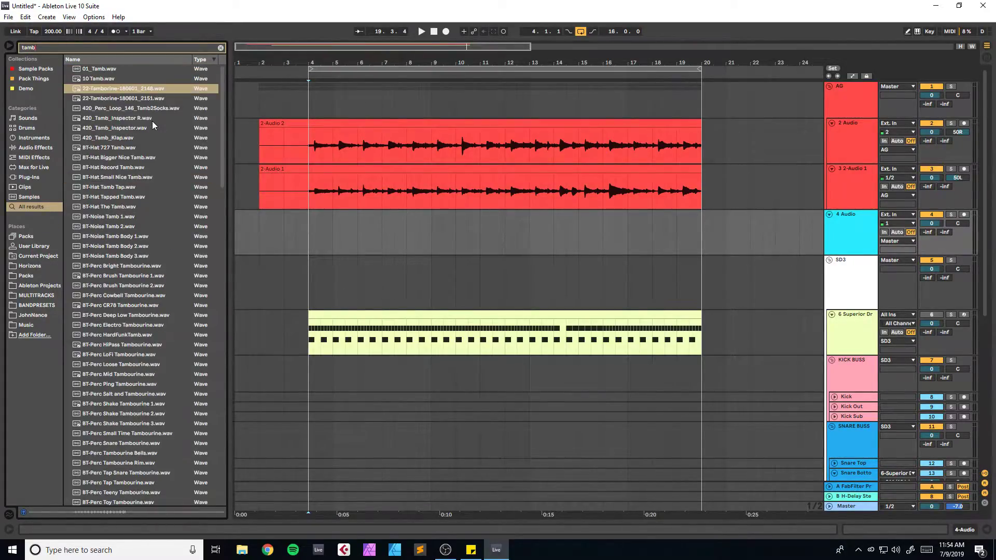
click(129, 207)
click(137, 118)
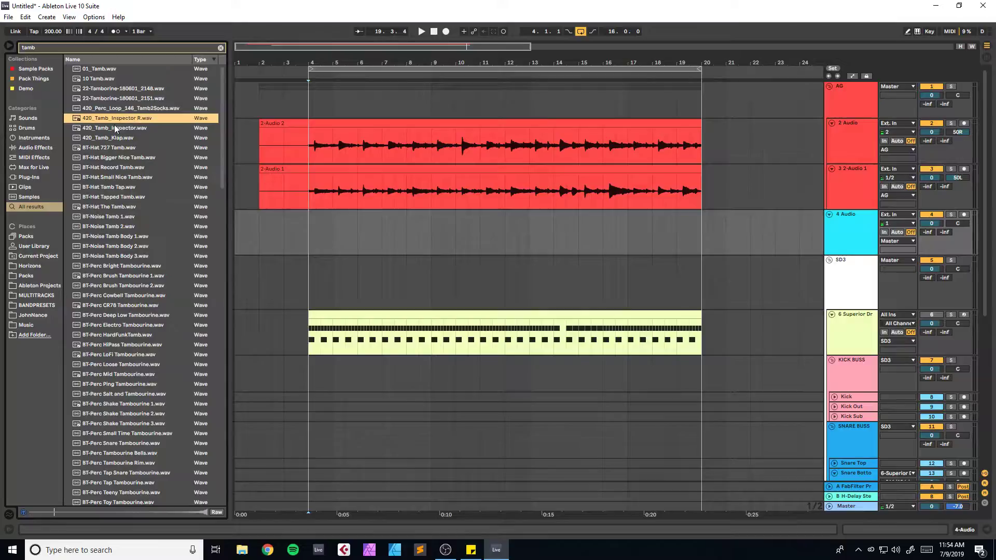
click(112, 79)
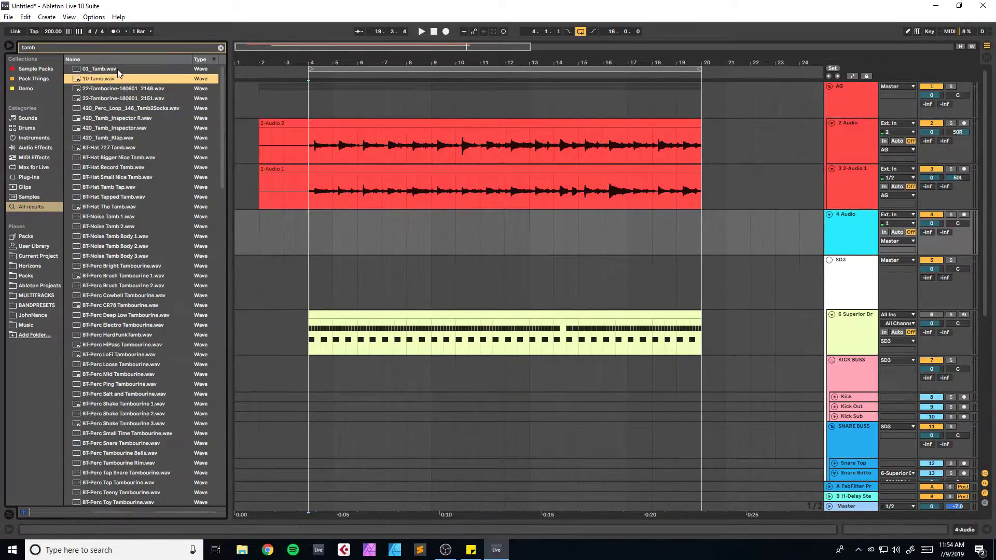
click(116, 69)
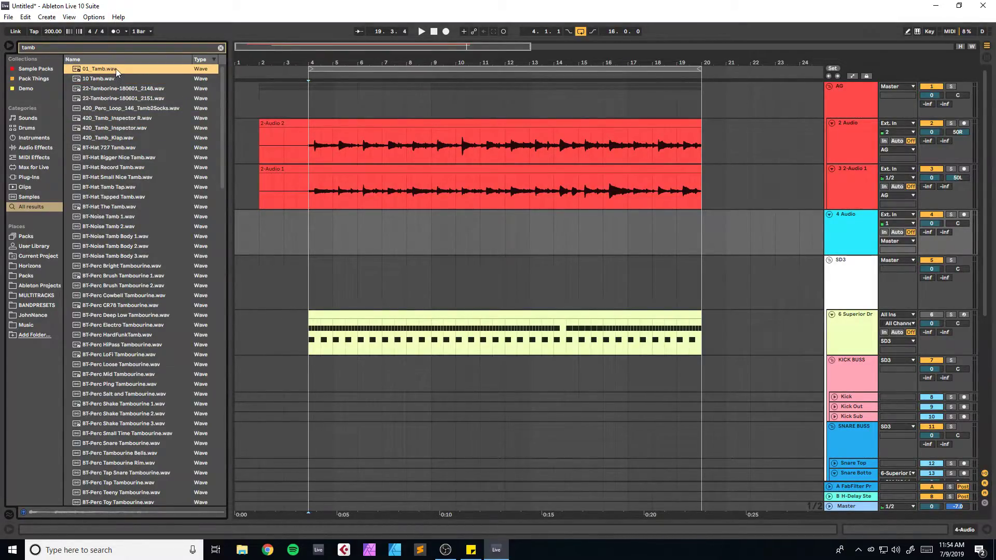
click(113, 128)
click(117, 187)
click(122, 256)
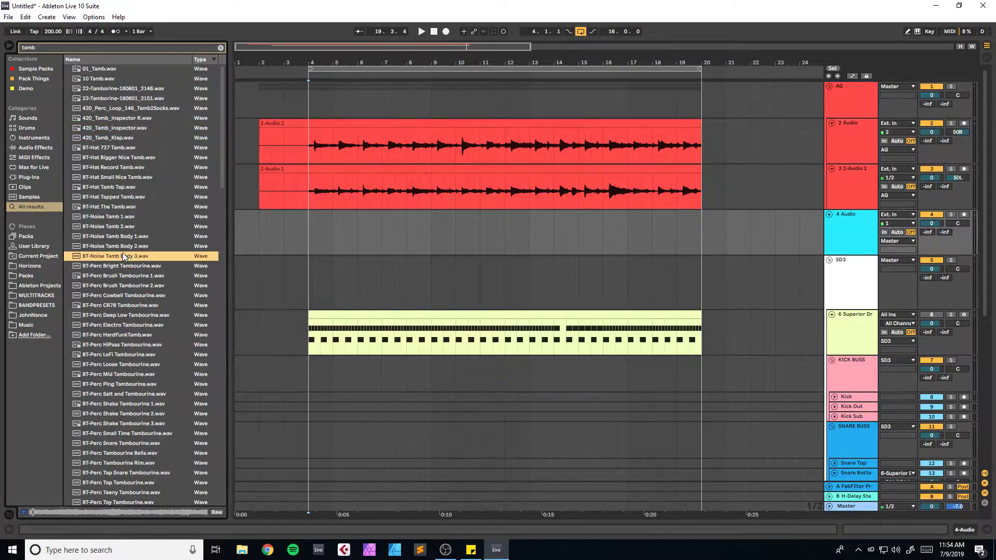
scroll(122, 253, down, 3)
click(121, 245)
click(123, 264)
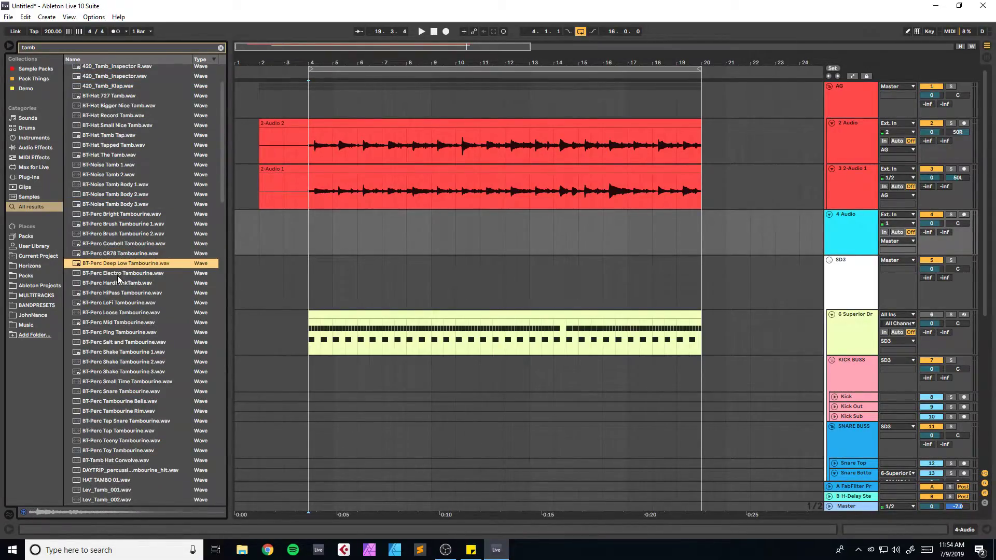
click(117, 274)
click(117, 284)
Step: Place BT-Perc Deep Low Tambourine.wav on beat 3 of bar 4 in the empty audio track and repeat it every bar through bar 19
click(126, 263)
drag(126, 263, 308, 229)
key(ctrl+d)
key(ctrl+d)
key(ctrl+d)
key(ctrl+d)
key(ctrl+d)
key(ctrl+d)
key(ctrl+d)
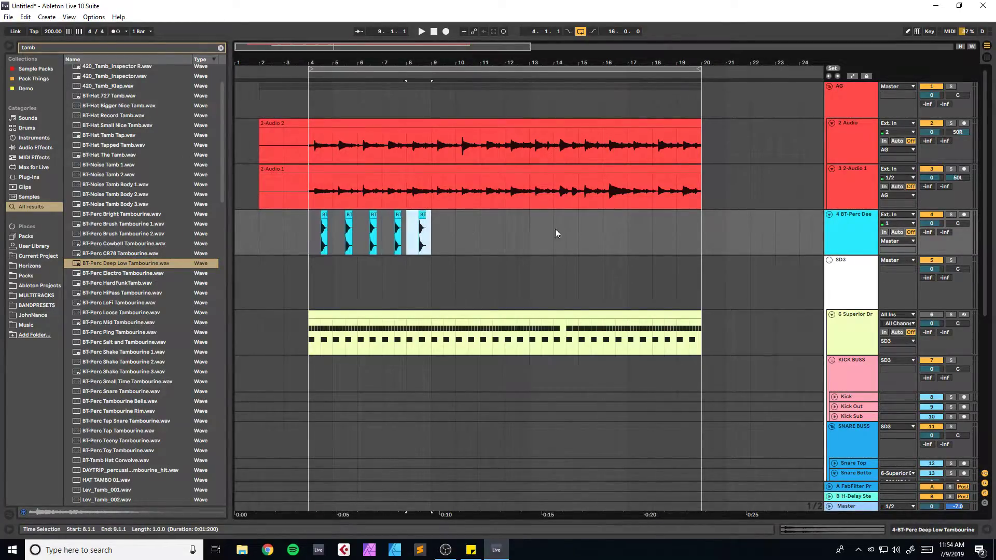
key(ctrl+d)
key(ctrl+d)
key(ctrl+d)
key(ctrl+d)
key(ctrl+d)
key(ctrl+d)
key(ctrl+d)
key(ctrl+d)
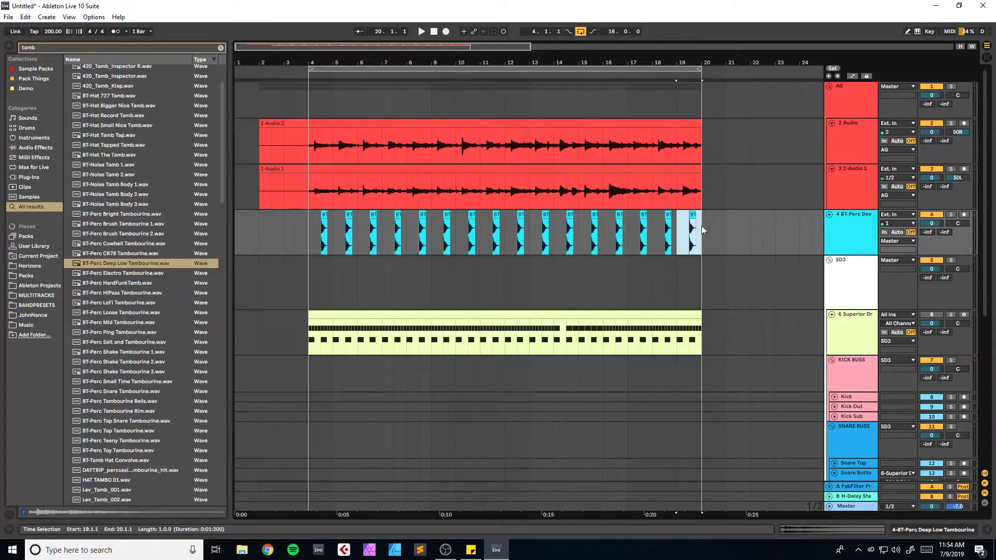
Step: During playback, lower the tambourine track's volume to -18 dB and add ValhallaVintageVerb_x64 to it with a reduced mix
key(space)
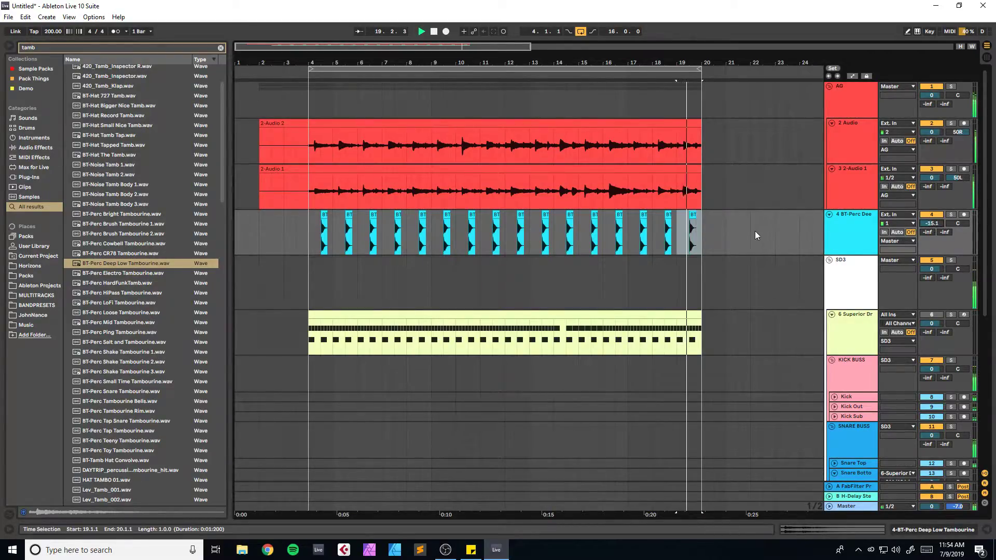
key(ctrl+f)
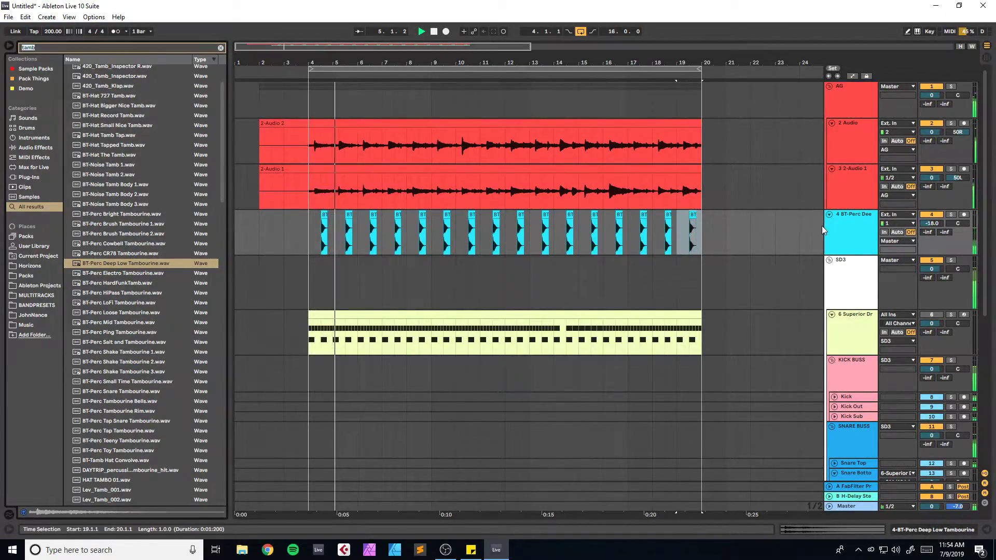
text(valhal)
drag(114, 98, 296, 231)
drag(232, 180, 230, 201)
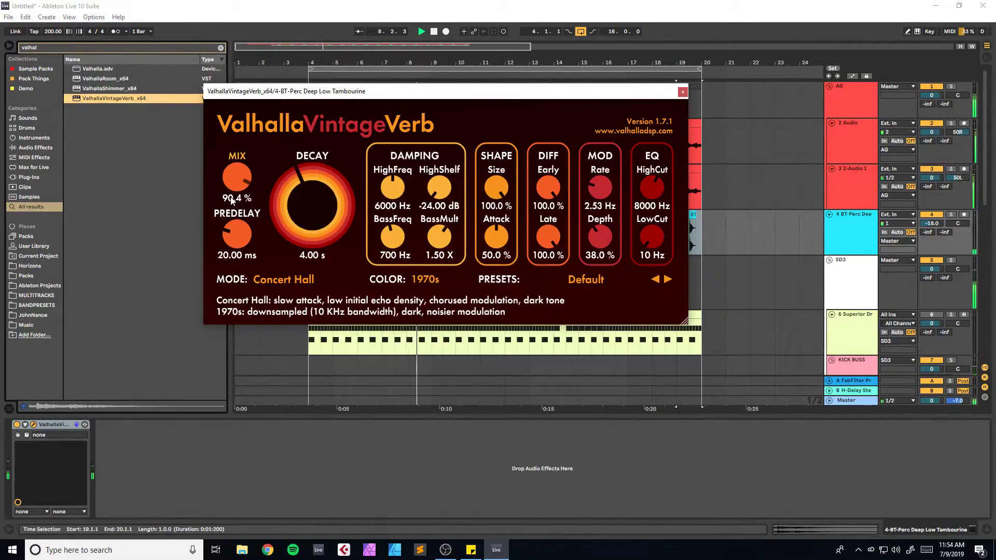
click(682, 91)
key(plus)
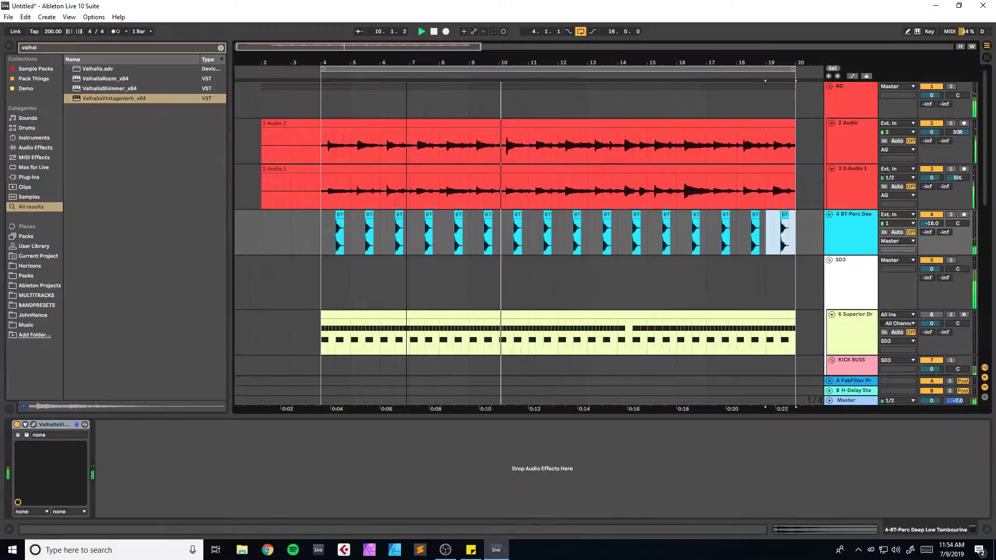
Step: Save the Live Set as Folksy2 in the Indie projects folder
key(ctrl+s)
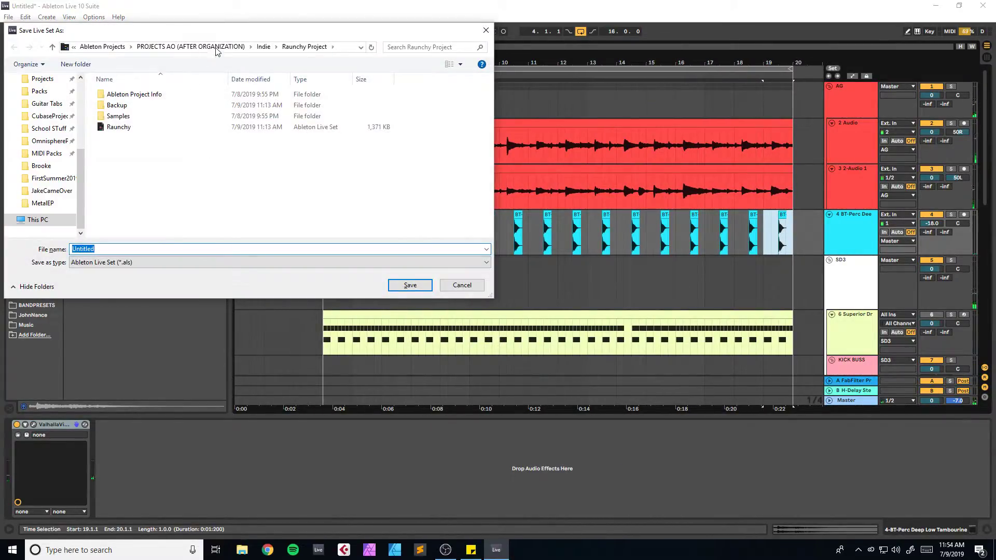
click(263, 47)
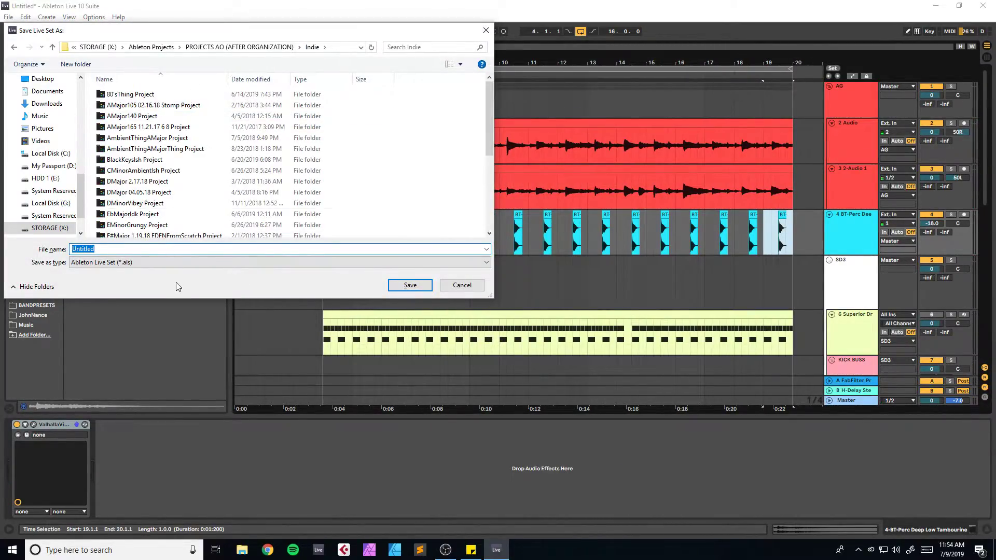
text(Folksy)
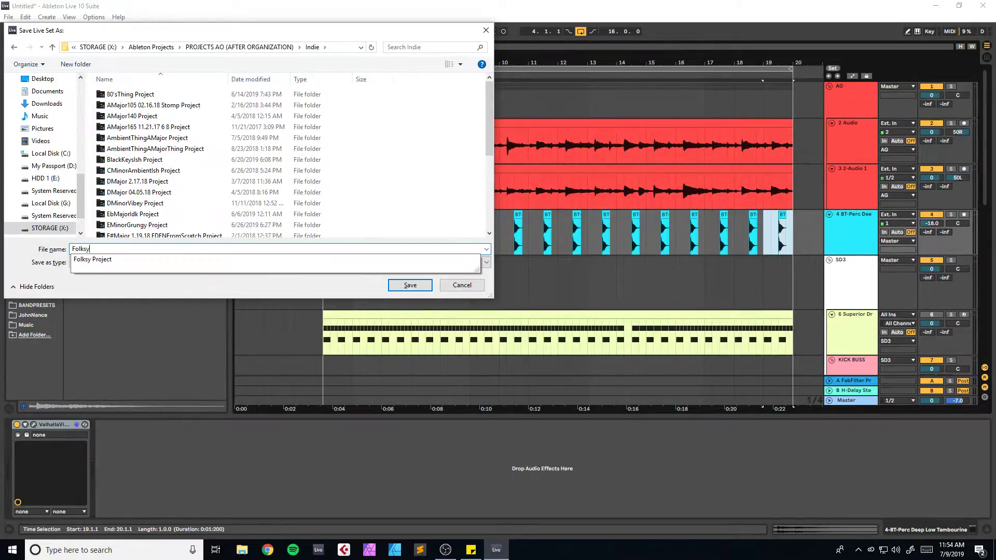
text(2)
key(Return)
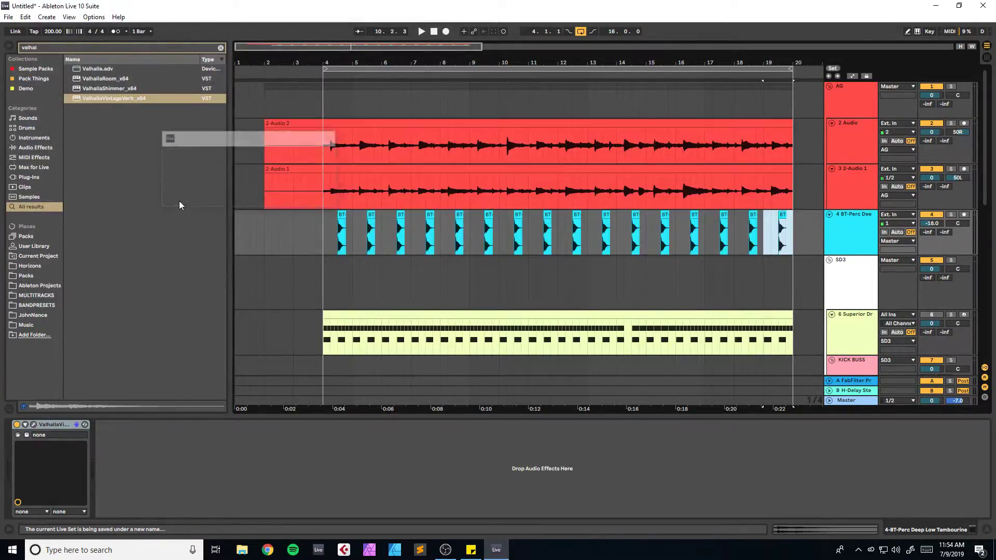
click(274, 206)
click(520, 550)
click(575, 320)
Step: Play the arrangement from bar 2 to review the tambourine against the guitars and drums
click(265, 191)
key(space)
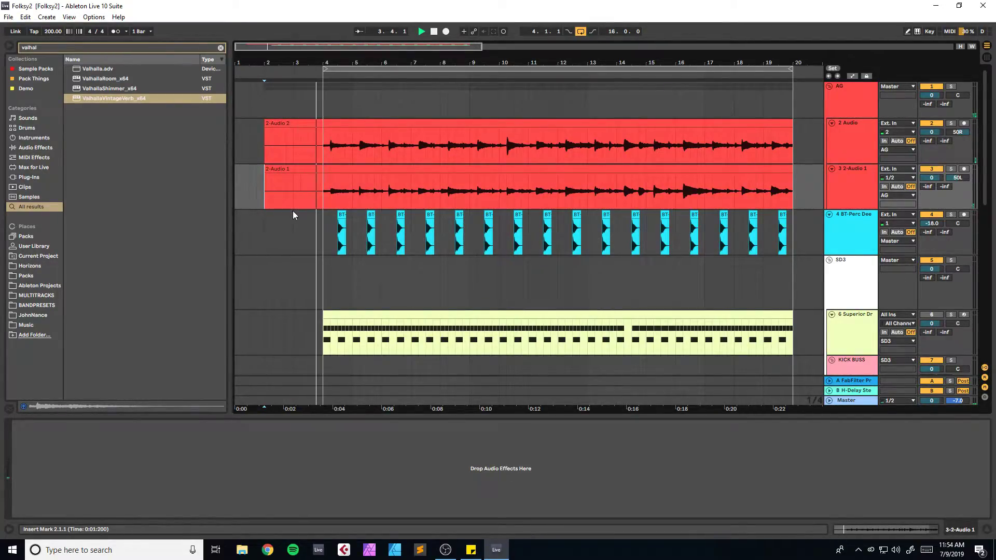
drag(307, 47, 306, 33)
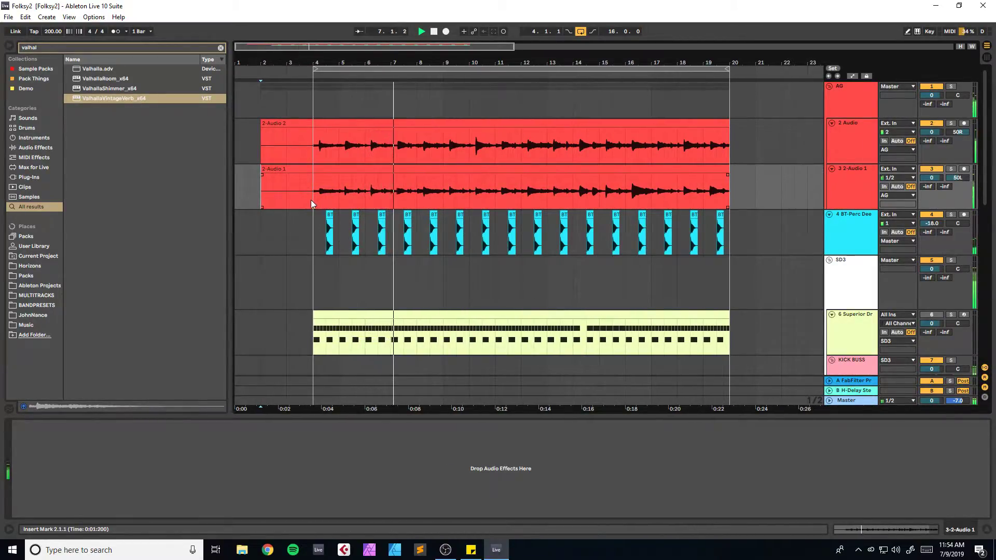
key(space)
Step: Delete every second tambourine clip, in the odd bars from 5 to 19
click(356, 229)
click(407, 216)
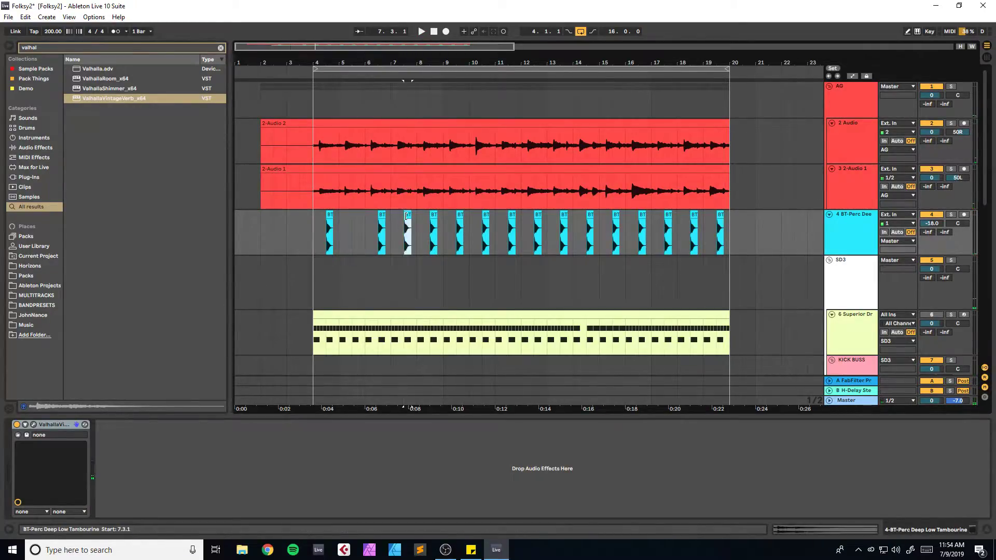
drag(461, 215, 564, 213)
key(Delete)
click(615, 213)
key(Delete)
click(668, 214)
key(Delete)
click(720, 213)
key(Delete)
Step: Play from bar 4 to review the thinned-out tambourine part and save the set
click(316, 235)
key(space)
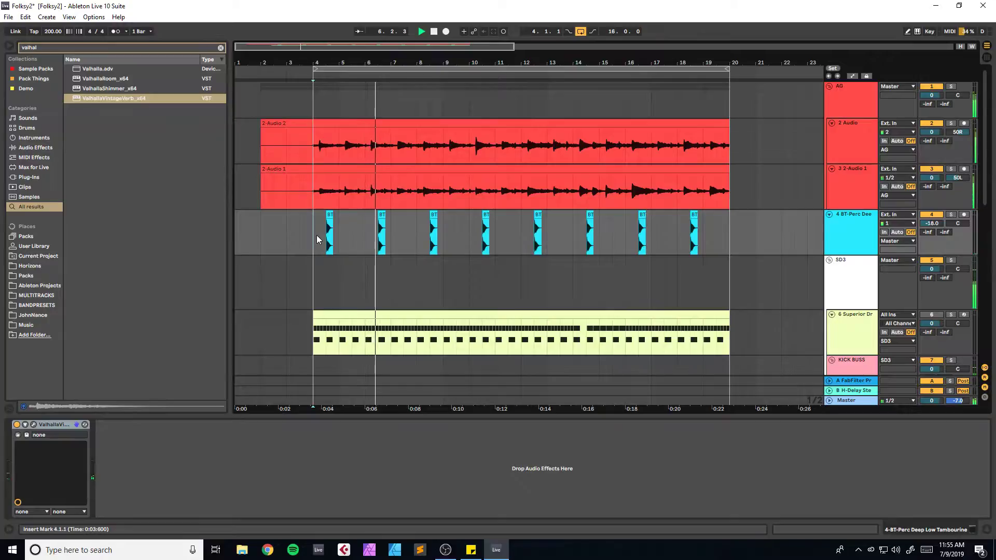
key(ctrl+s)
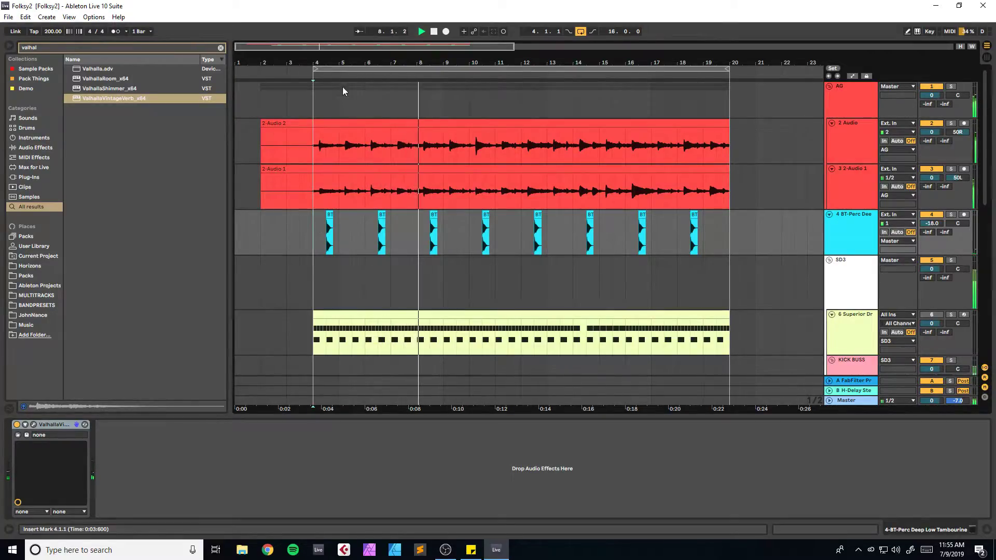
drag(414, 62, 416, 67)
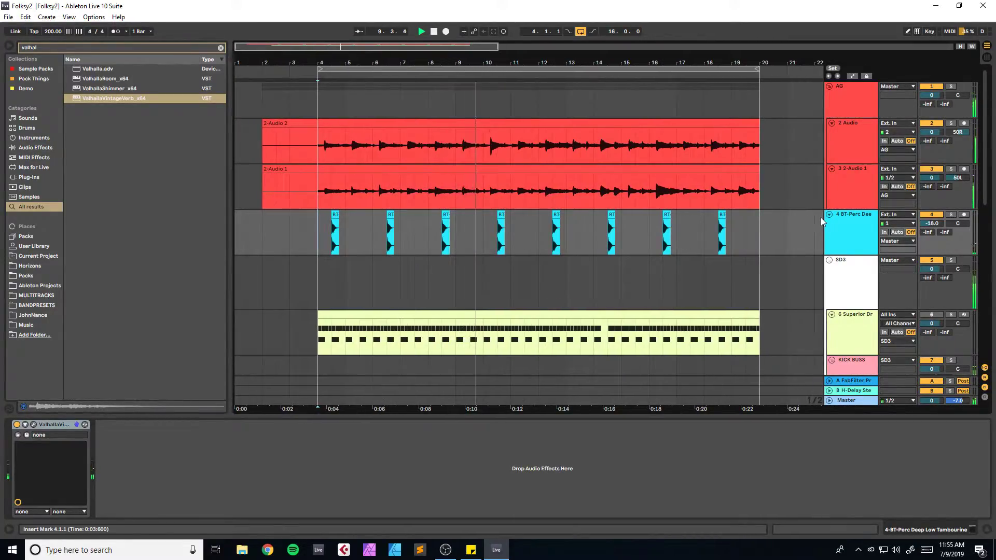
Step: Add ValhallaRoom_x64 to the AG group and set its mix to 19.4 % while listening to the group soloed
click(848, 108)
drag(115, 80, 749, 101)
click(951, 87)
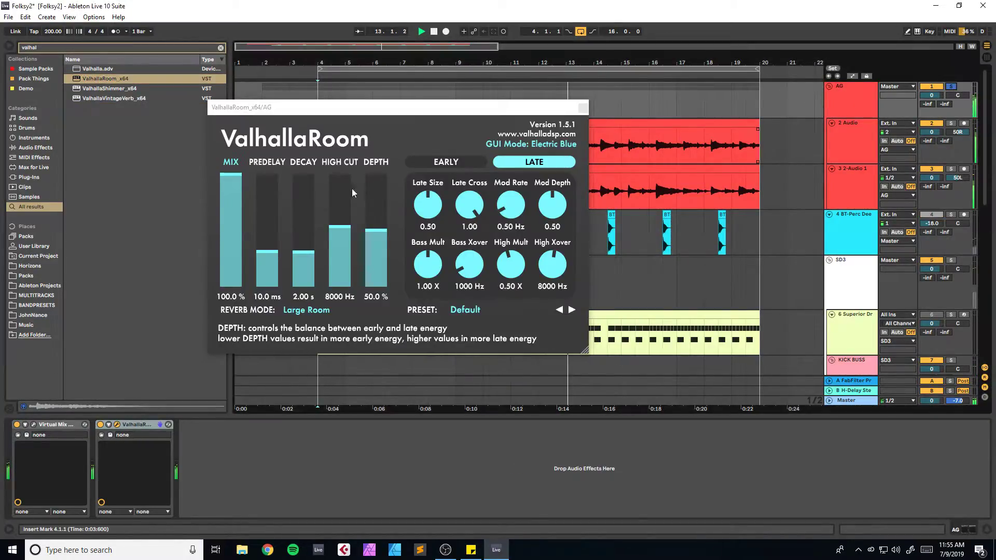
click(239, 243)
drag(238, 273, 239, 267)
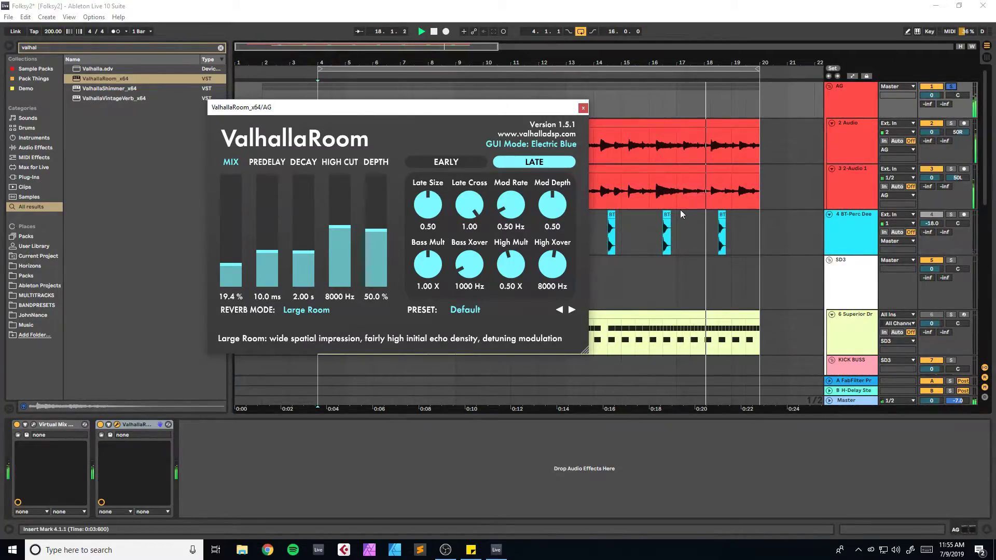
click(582, 108)
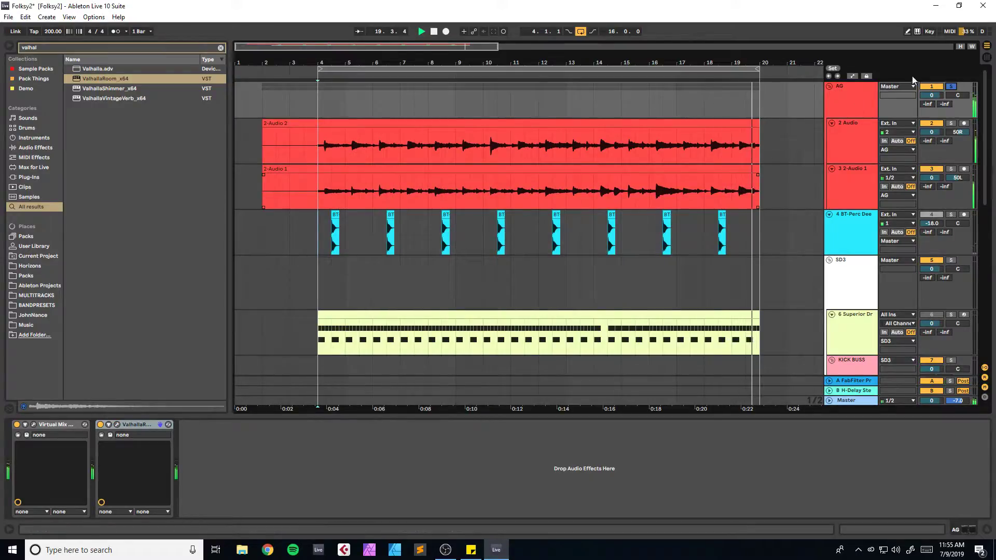
Step: Collapse the SD3 group and save the set
drag(354, 61, 309, 50)
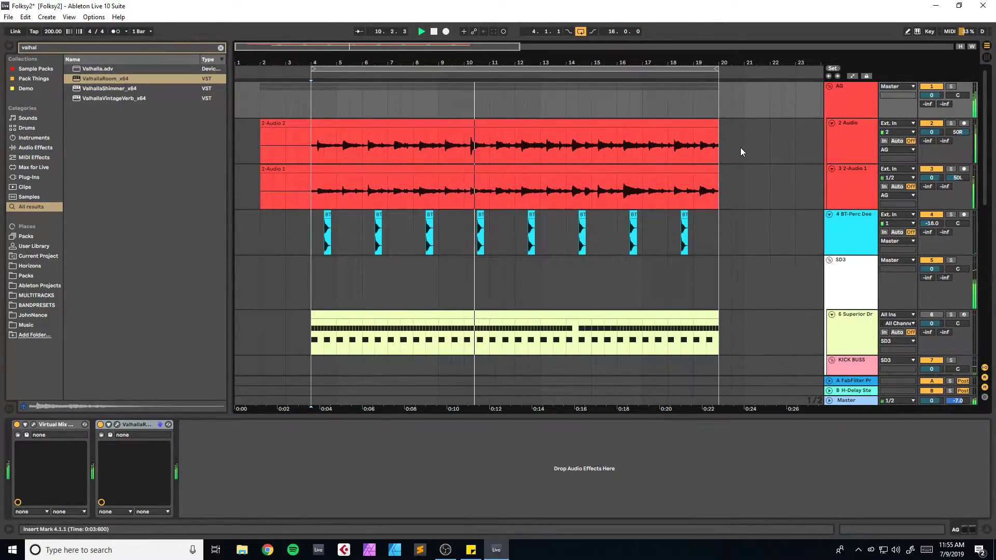
scroll(736, 151, down, 4)
scroll(819, 216, up, 2)
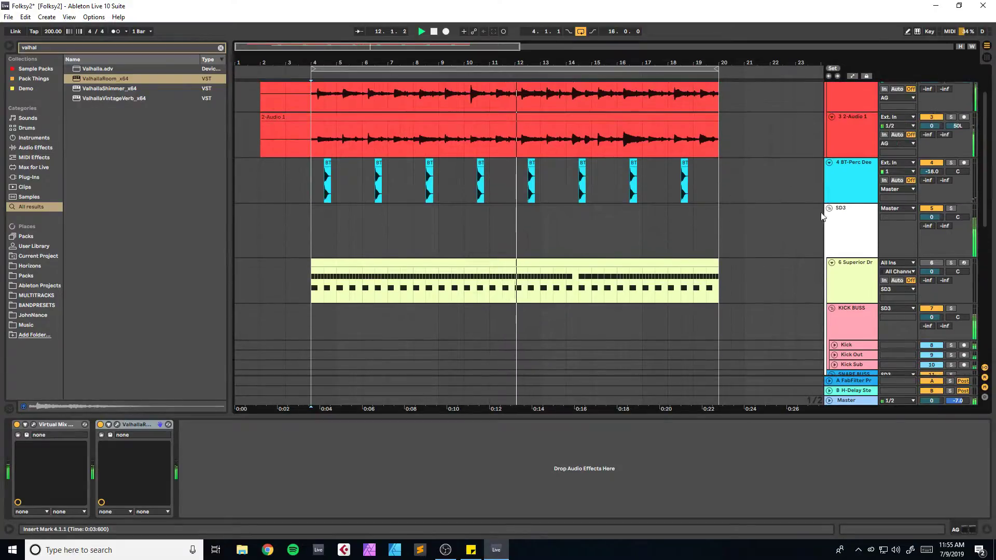
click(828, 207)
key(ctrl+s)
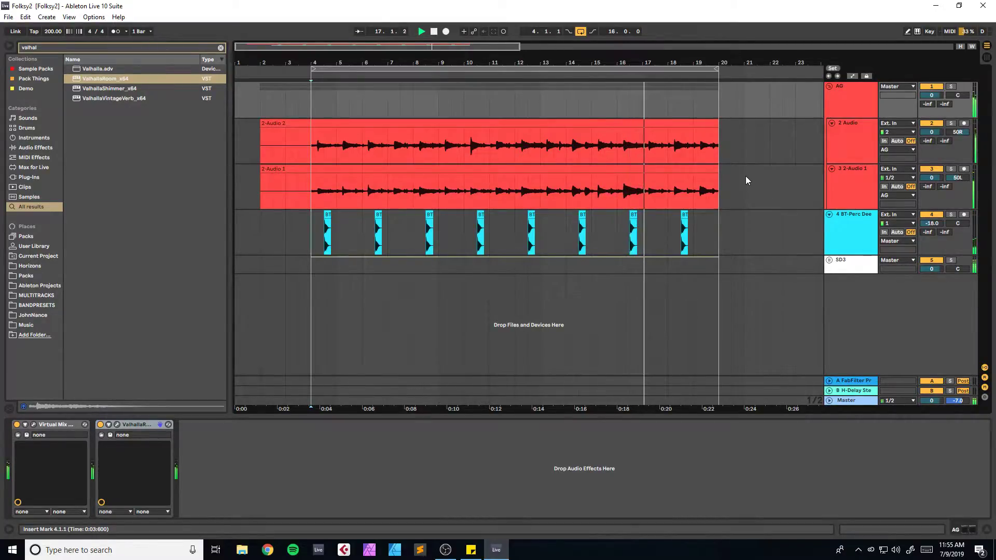
Step: Split out the 2-Audio 1 guitar segment from 16.2 to 16.4 and lower its clip gain to -2.80 dB
drag(468, 54, 595, 201)
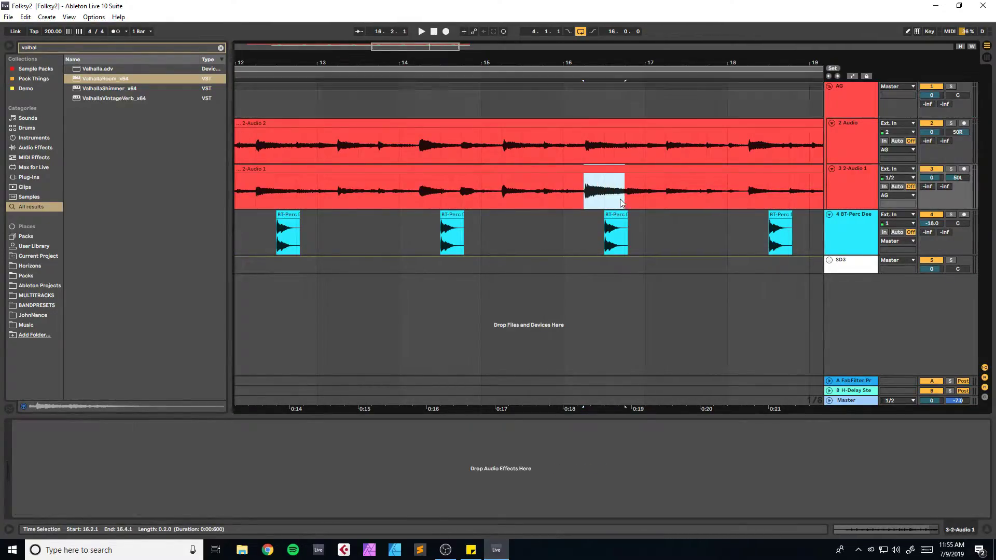
key(ctrl+e)
drag(89, 305, 89, 311)
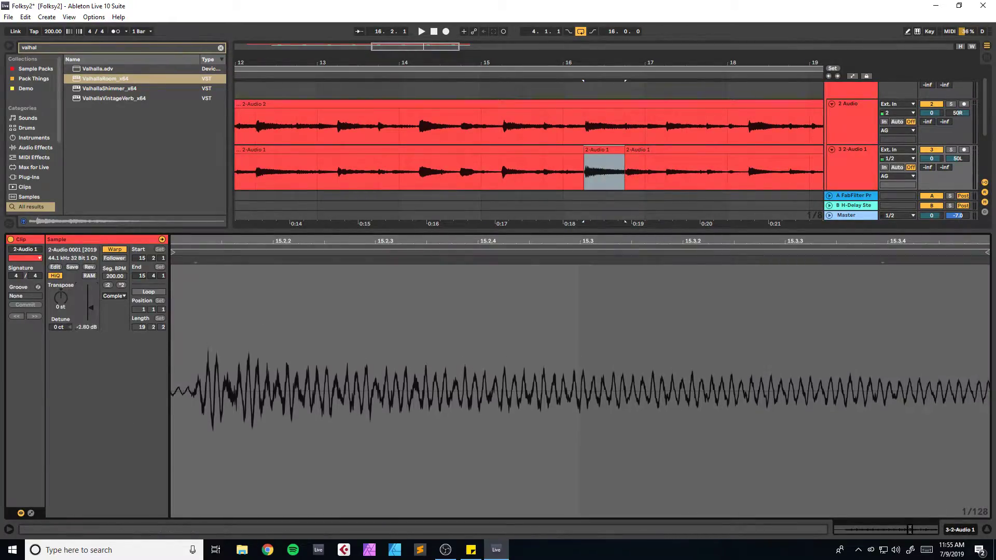
Step: Play from 15.2 and solo the 2-Audio 1 track to check the level of the split note
click(502, 130)
key(space)
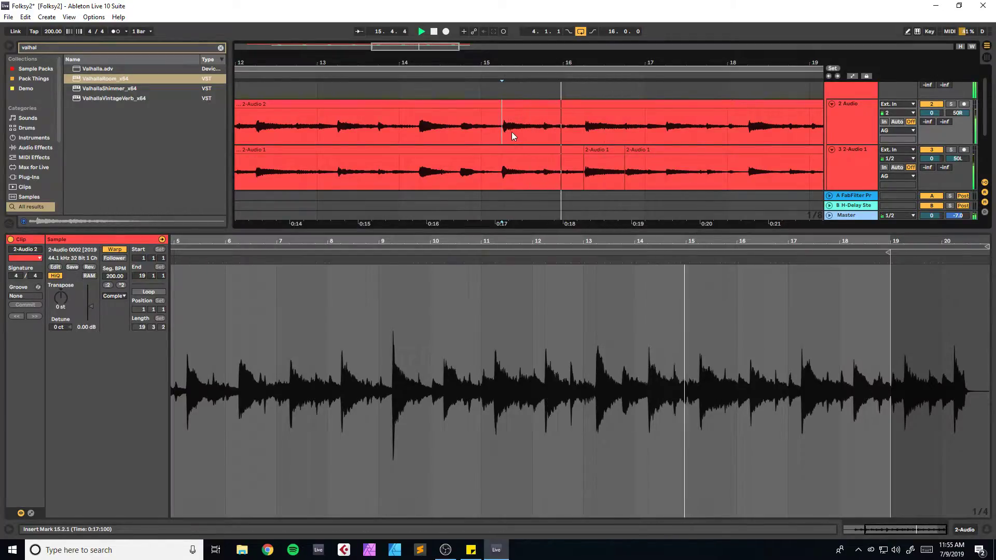
click(951, 151)
key(space)
key(space)
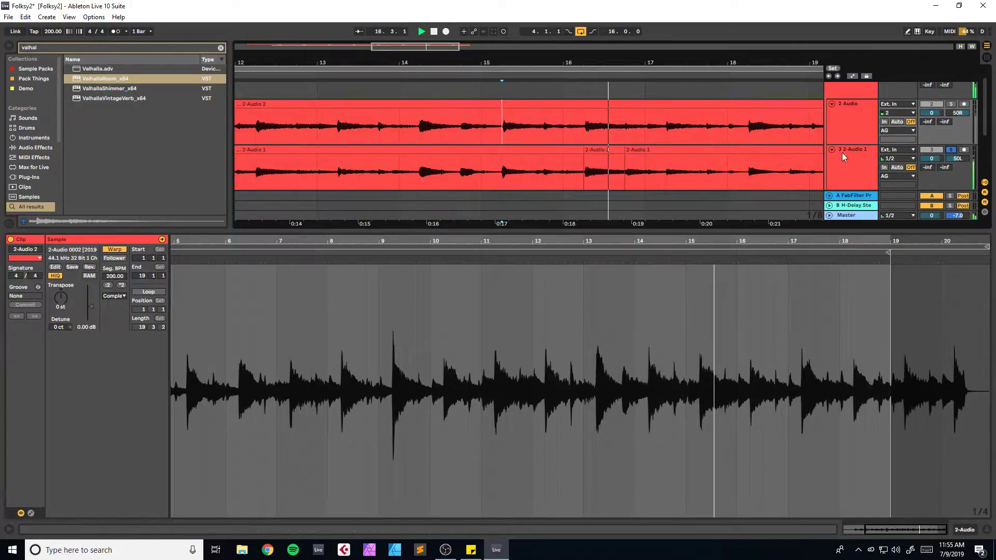
key(space)
Step: Lower the split 2-Audio 1 segment's gain further, play from 14.4 to check it, and hide the clip view
click(593, 149)
drag(91, 307, 91, 310)
click(467, 173)
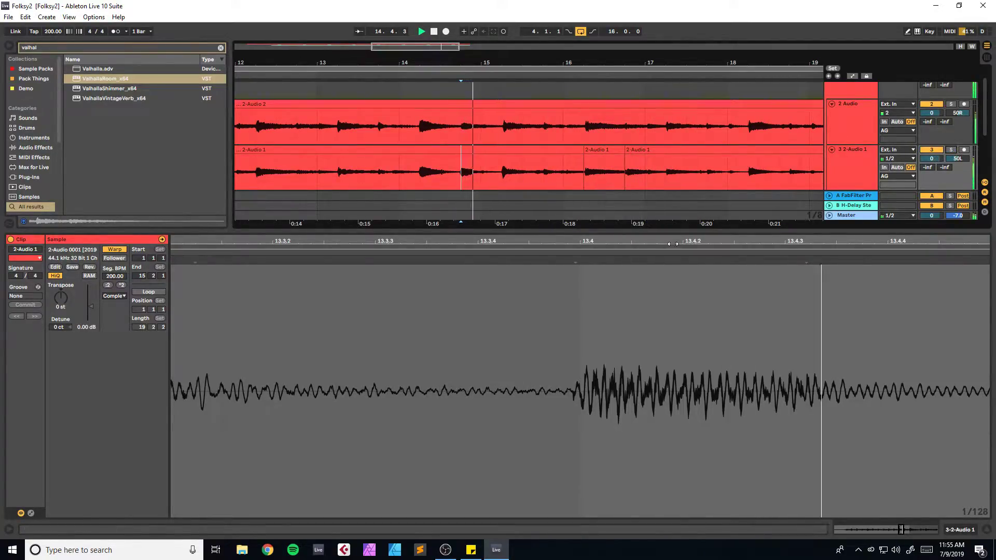
key(ctrl+alt+l)
drag(416, 55, 474, 16)
drag(327, 62, 506, 74)
key(space)
Step: Play the arrangement briefly from bar 4 and insert a new audio track directly below the tambourine track
click(316, 103)
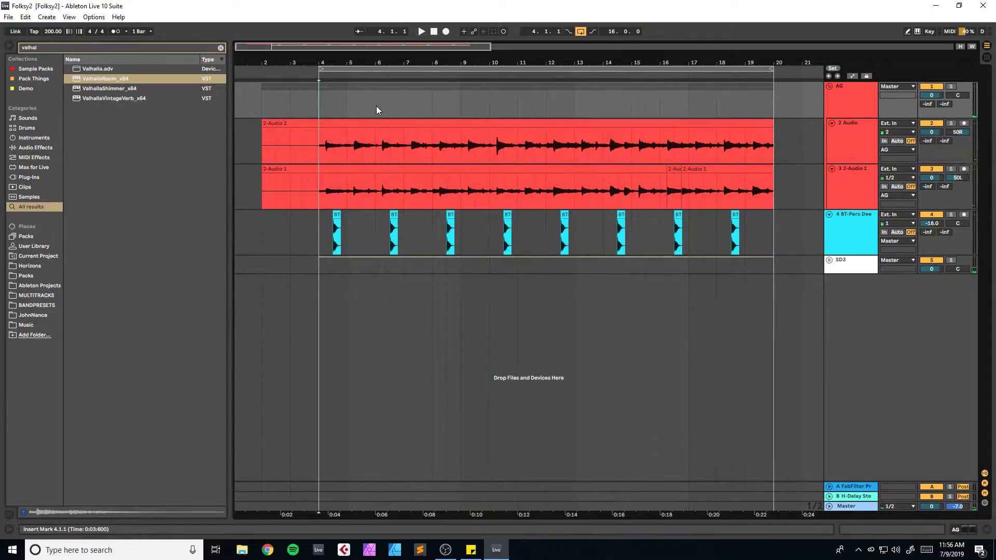
key(space)
key(space)
click(827, 249)
key(ctrl+t)
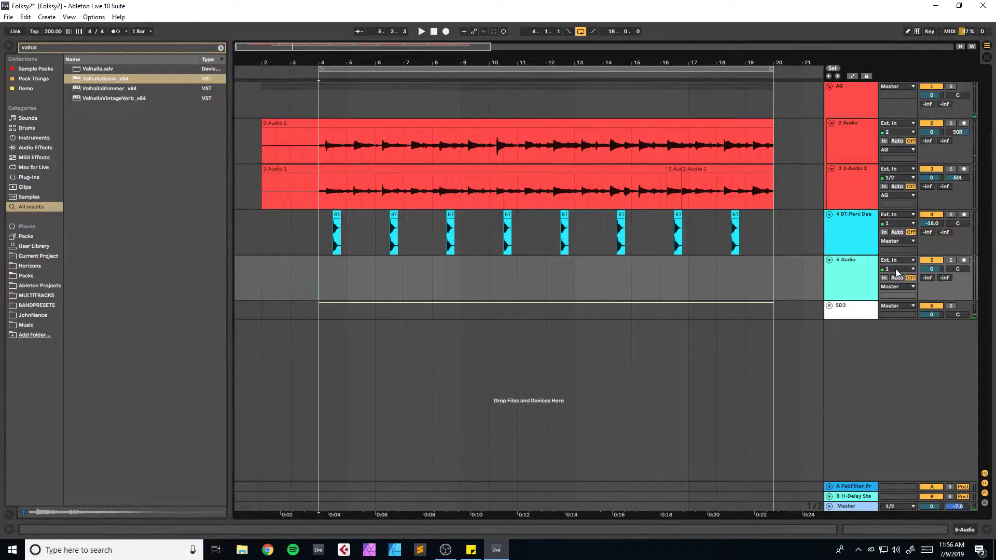
Step: Save the set, then set the 5 Audio track's input channel to 2 with monitoring set to In
key(ctrl+s)
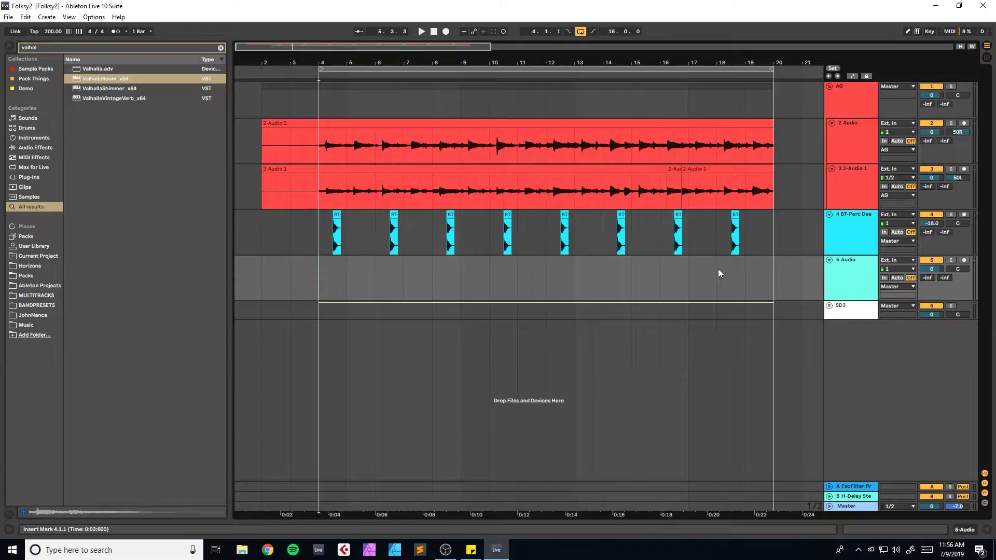
drag(302, 48, 303, 42)
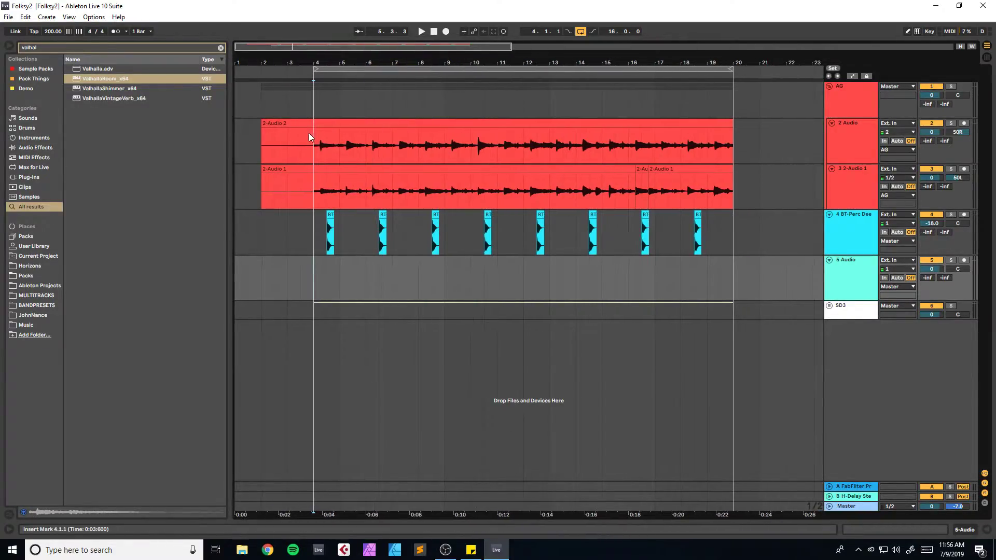
click(316, 145)
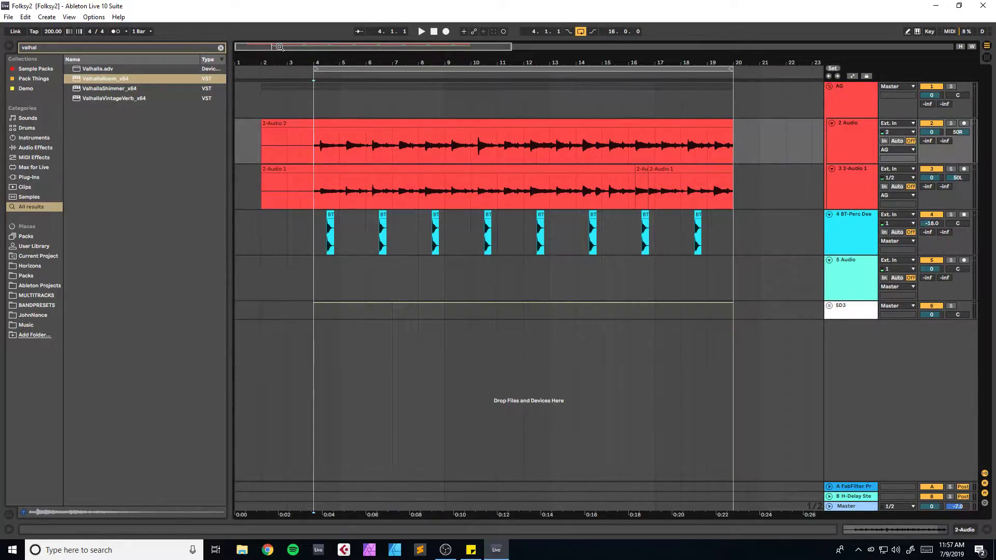
click(898, 269)
click(887, 283)
click(883, 278)
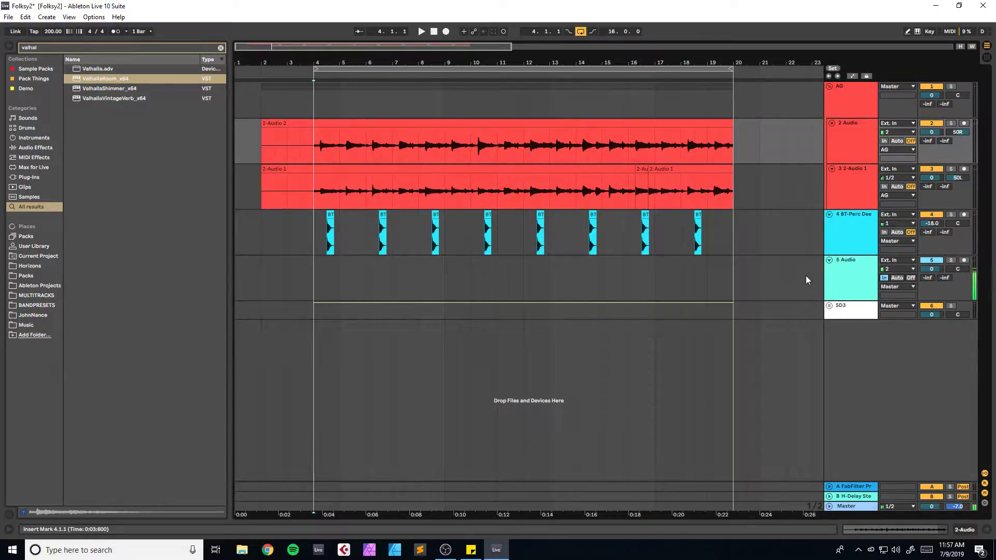
Step: Turn on the metronome and play the arrangement from bar 3 to rehearse the part for the 5 Audio track
click(288, 275)
click(115, 31)
key(space)
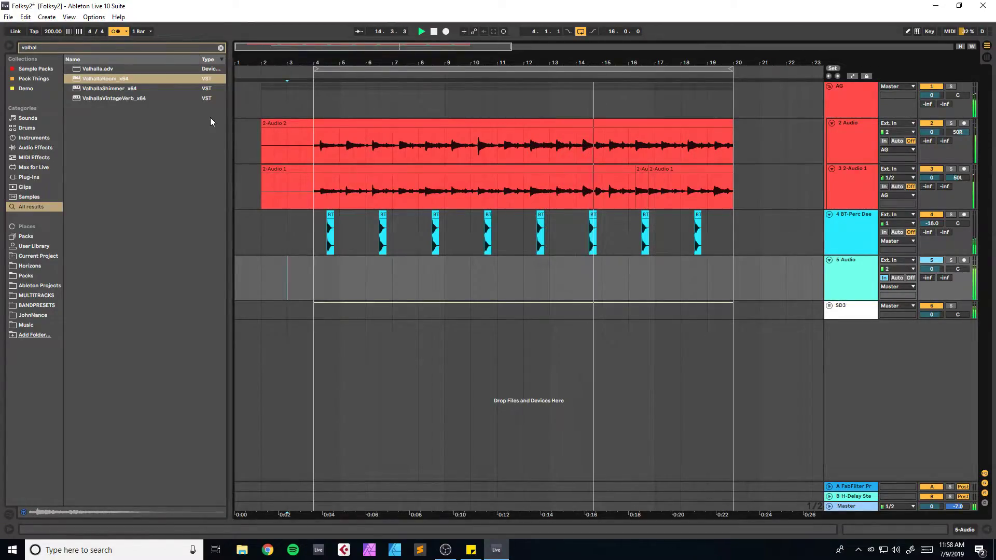
key(space)
key(space)
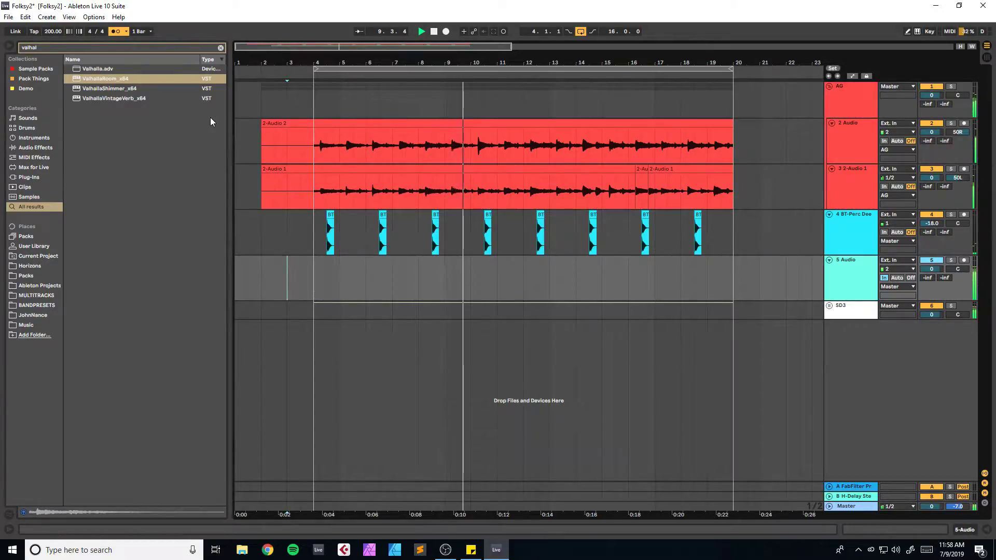
key(space)
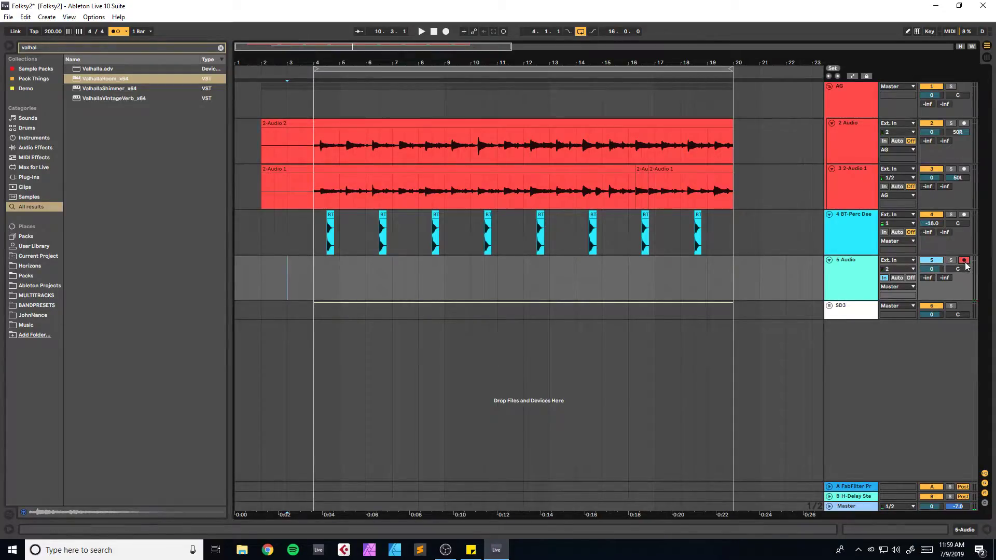
Step: Record two passes onto the armed 5 Audio track starting from 2.1.1, looping the song section
click(262, 281)
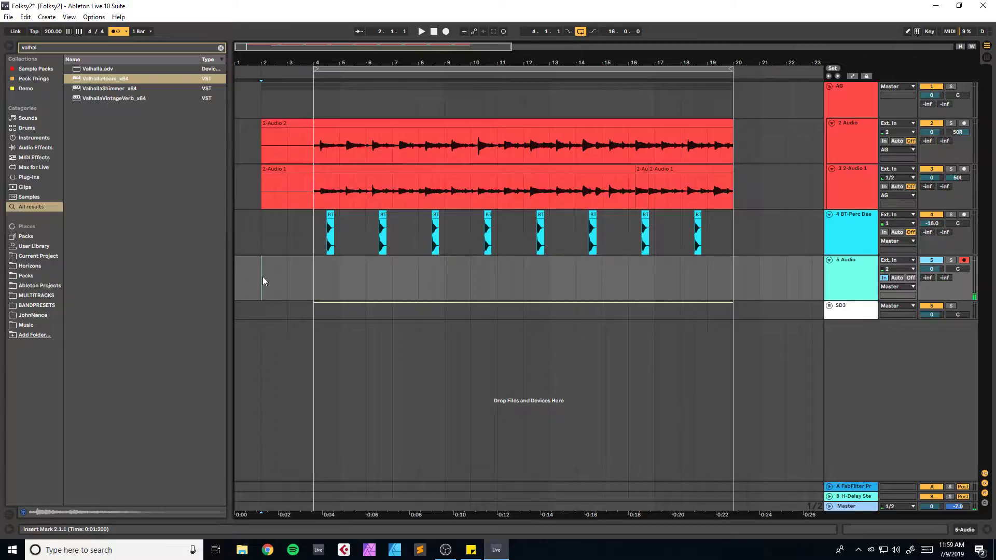
key(F9)
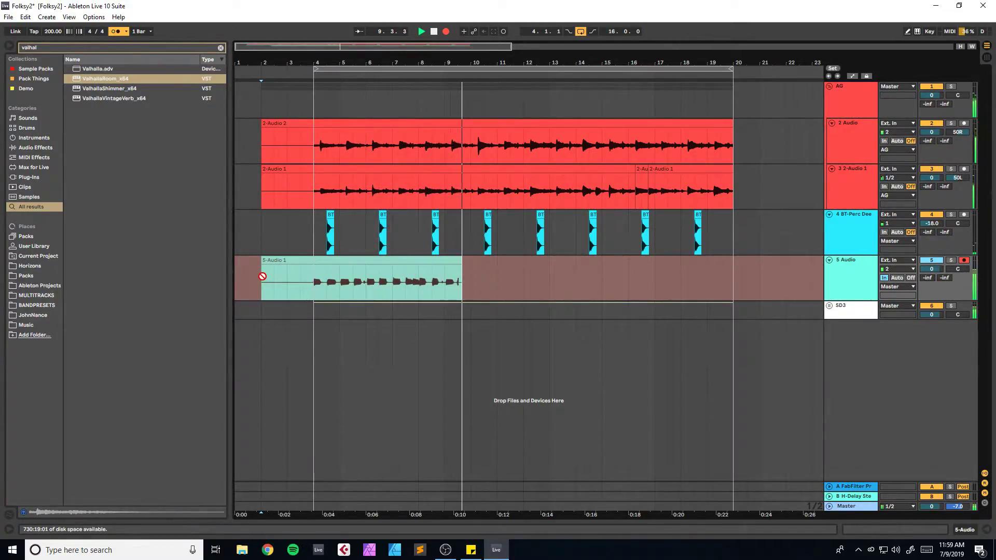
key(space)
key(F9)
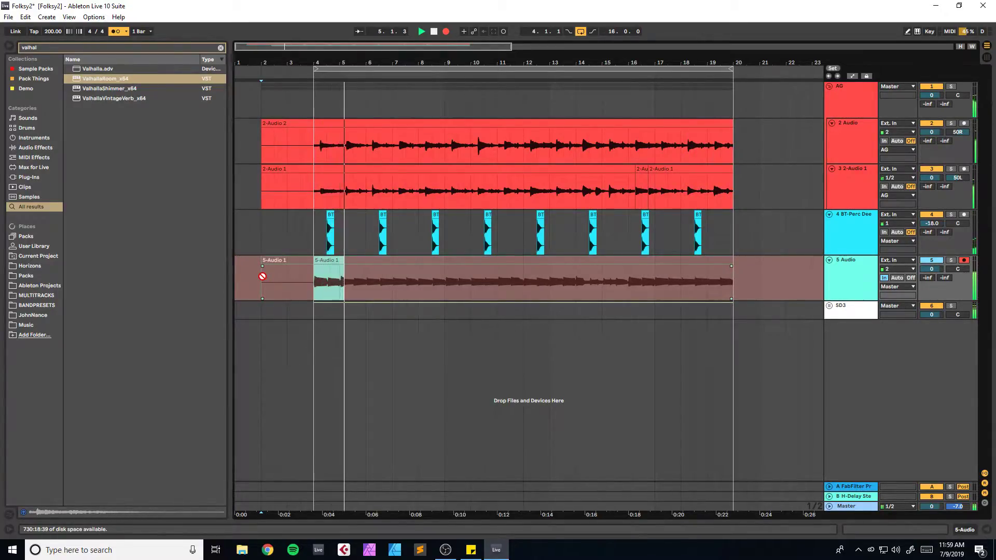
key(space)
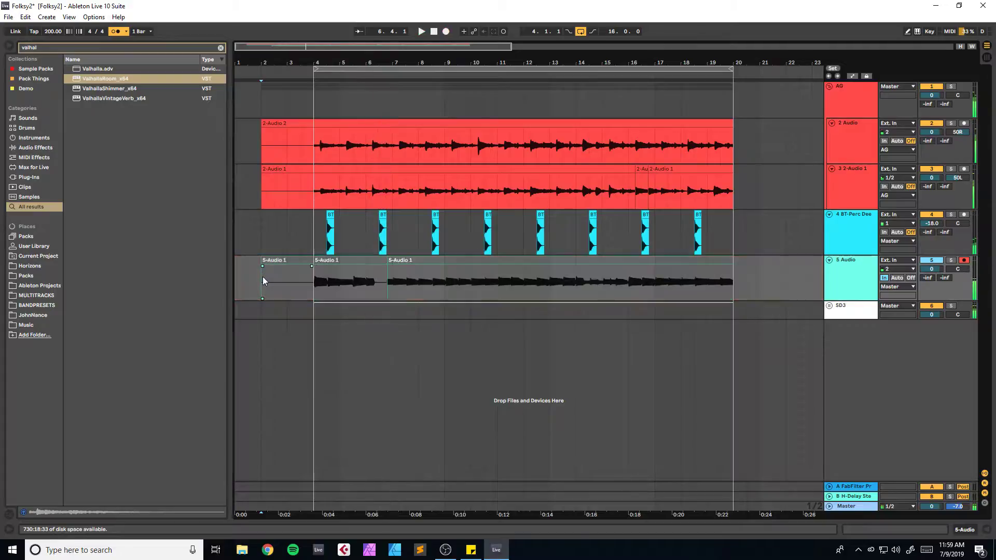
Step: Consolidate the 5-Audio 1 takes from bar 2 to bar 20 and lower the 5 Audio track's volume to -4.6 during playback
drag(300, 258, 734, 268)
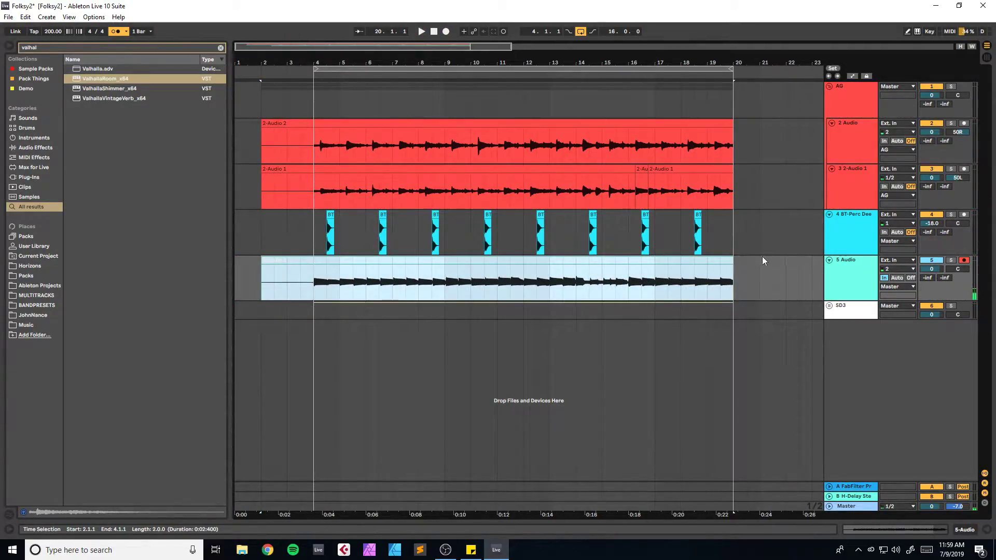
key(ctrl+j)
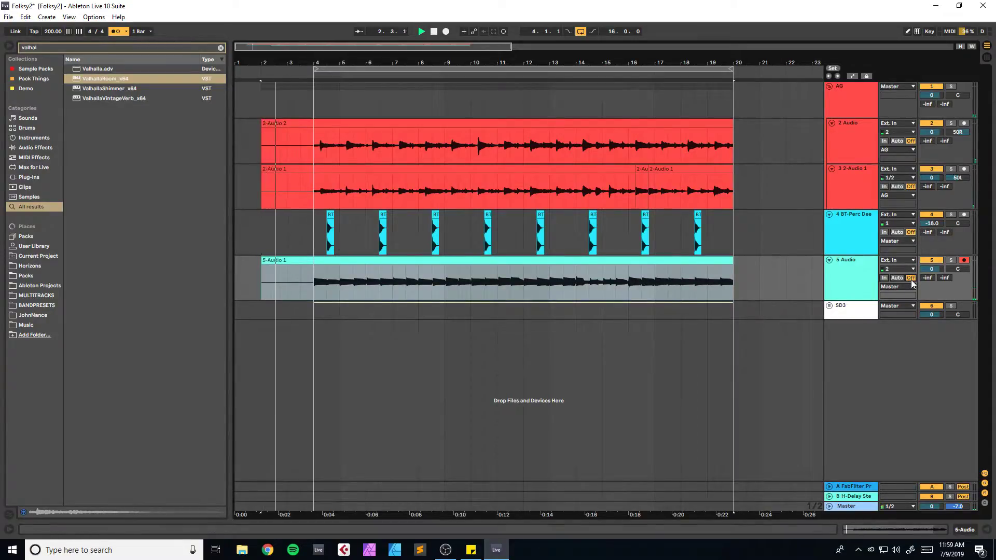
drag(302, 45, 302, 43)
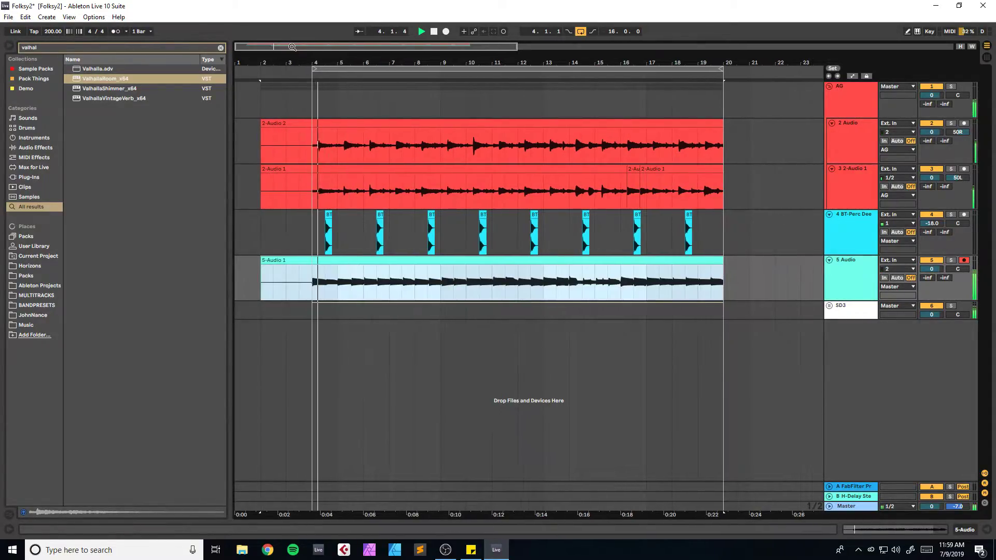
drag(931, 268, 931, 279)
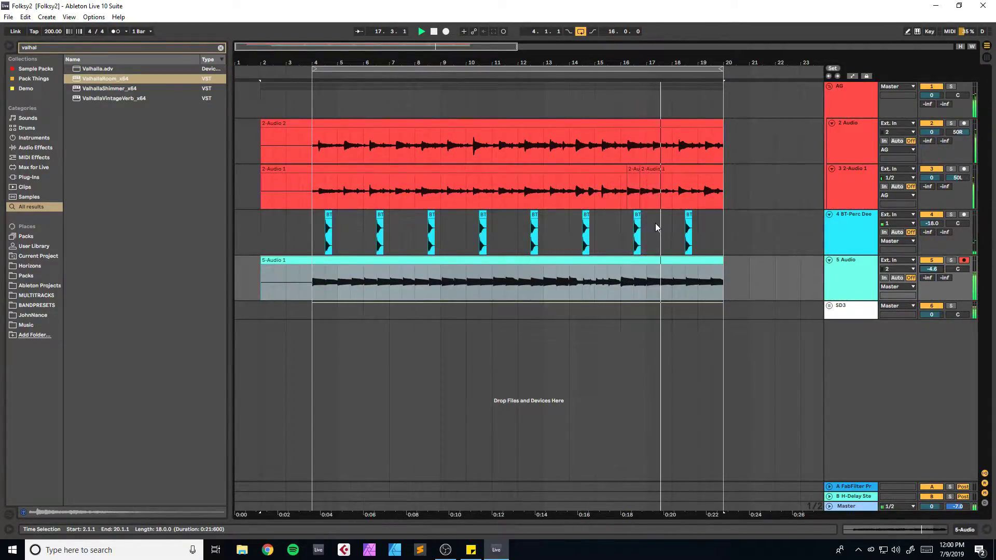
key(space)
Step: Find FabFilter Pro-C 2 in the browser, load it on the 5 Audio track, and close its plug-in window
key(ctrl+f)
text(fabfilter)
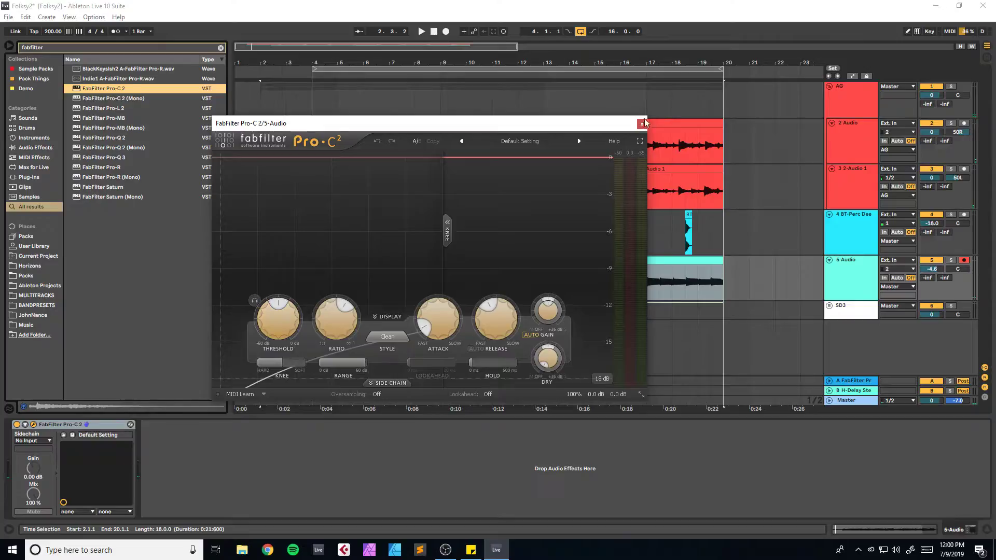
click(641, 123)
Step: Play the 5 Audio track in solo and inspect its FabFilter Pro-C 2 compressor at work
key(space)
click(950, 260)
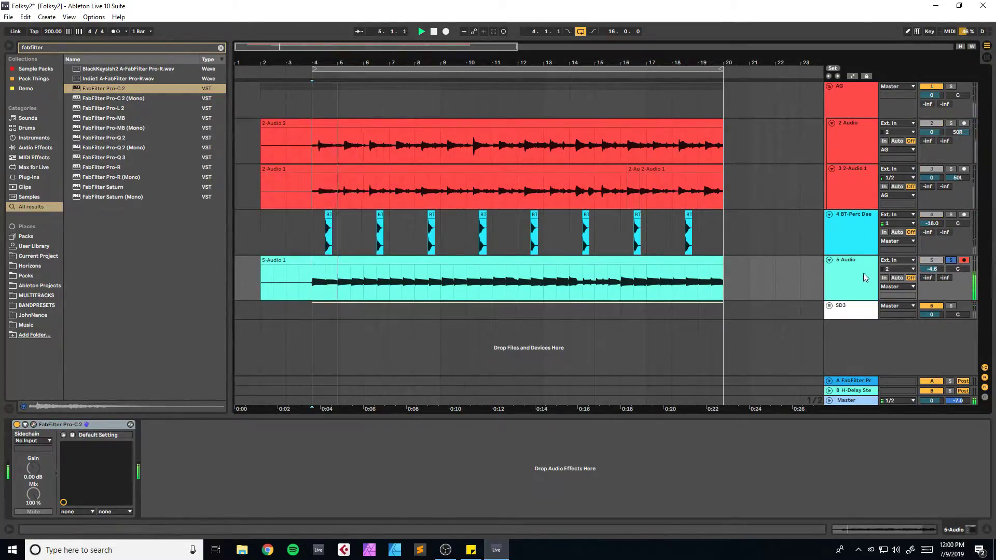
click(33, 424)
key(space)
click(641, 118)
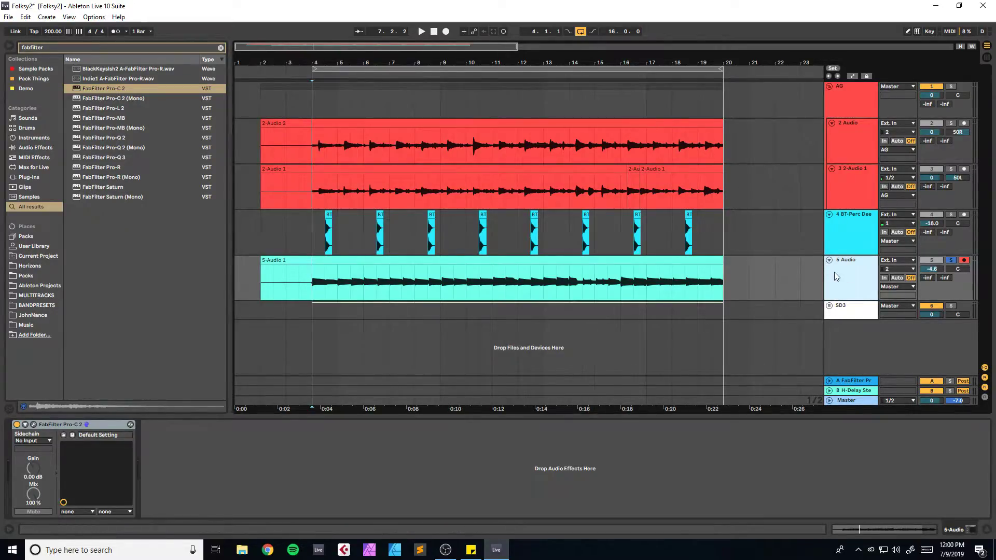
Step: Insert a new audio track below 5 Audio and set it to input channel 2 with monitoring In
key(ctrl+t)
click(895, 316)
click(890, 339)
click(884, 325)
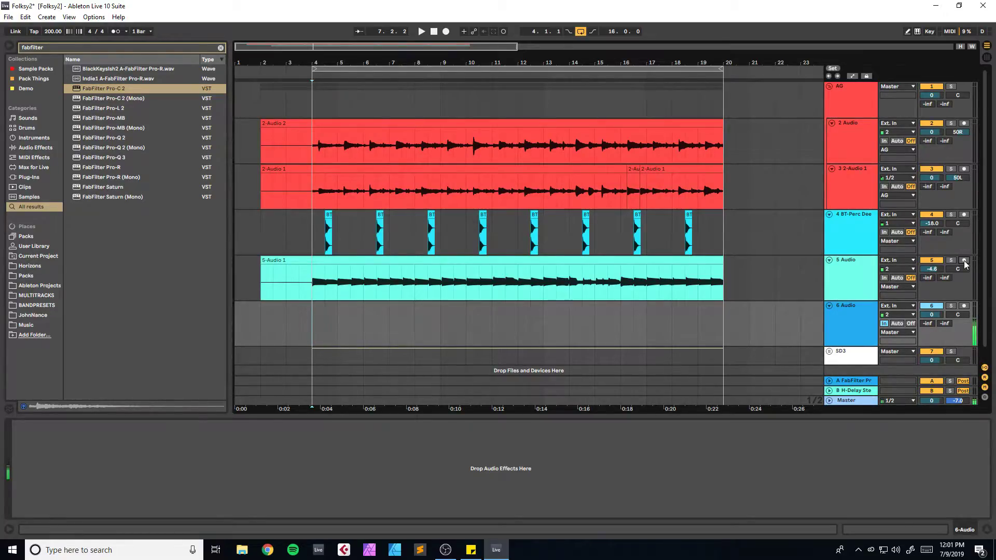
Step: Play the arrangement to rehearse the new part for the 6 Audio track
key(space)
key(space)
key(space)
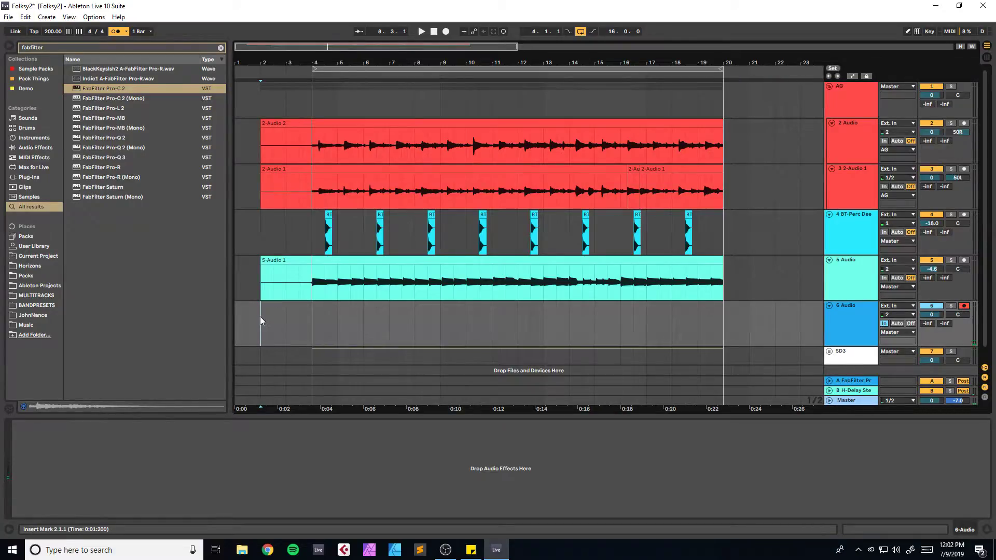
Step: Record two passes onto the armed 6 Audio track starting from 2.1.1 with the metronome on
key(F9)
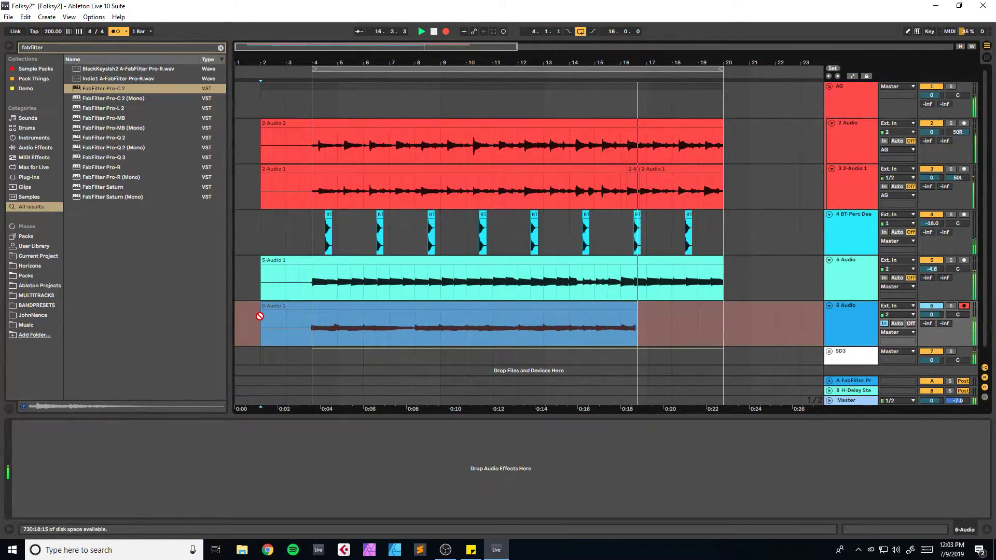
key(space)
key(F9)
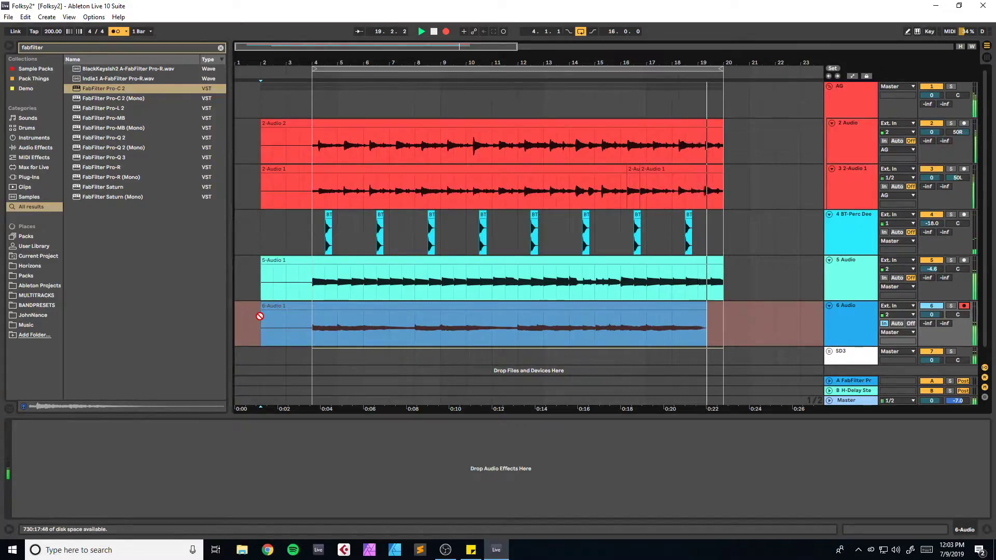
key(space)
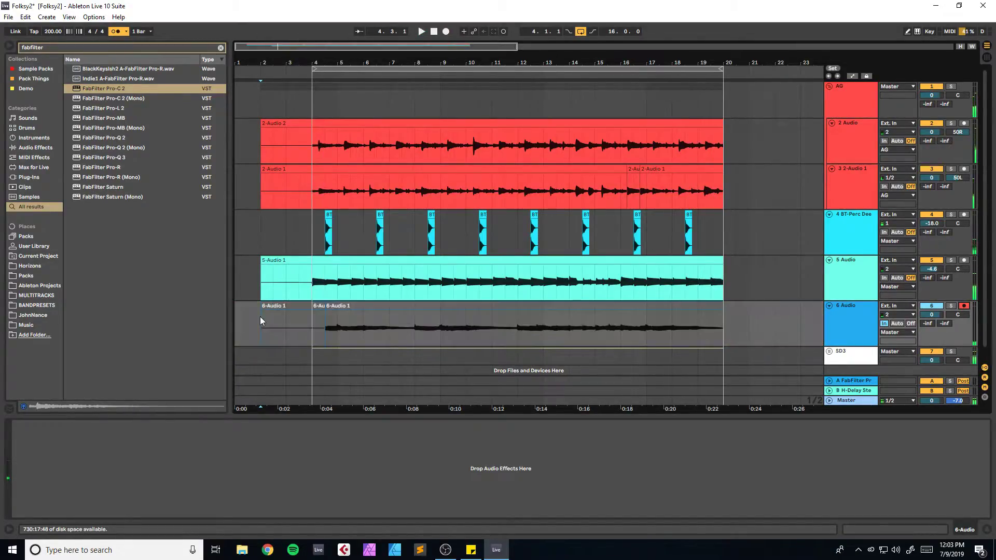
Step: Consolidate the 6-Audio 1 takes from bar 2 to bar 20, set the track to -7.7 volume and 30L pan, and save
drag(261, 321, 719, 326)
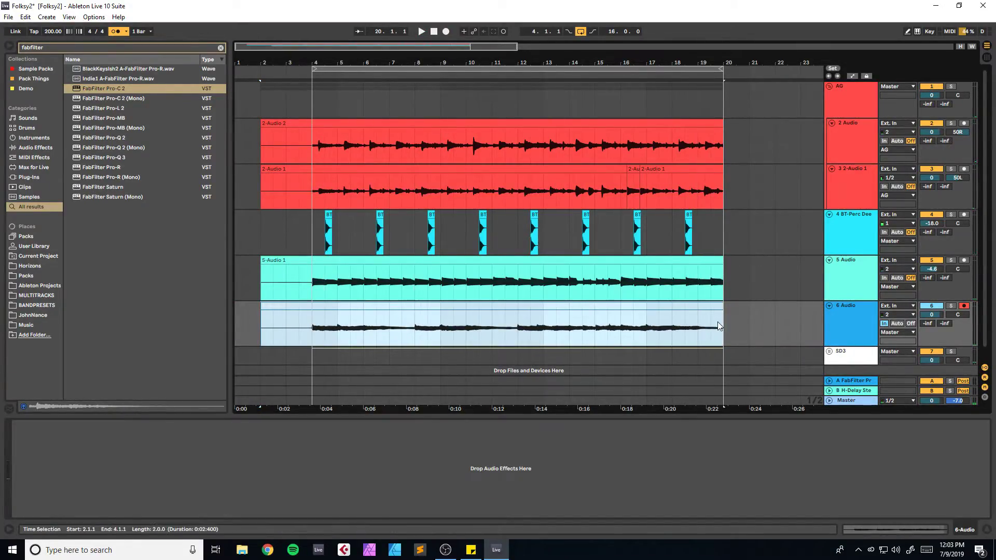
drag(931, 315, 931, 327)
key(ctrl+s)
Step: Insert a 7 Audio track panned 30R, set it to input channel 2 with monitoring In, and save the set
key(ctrl+t)
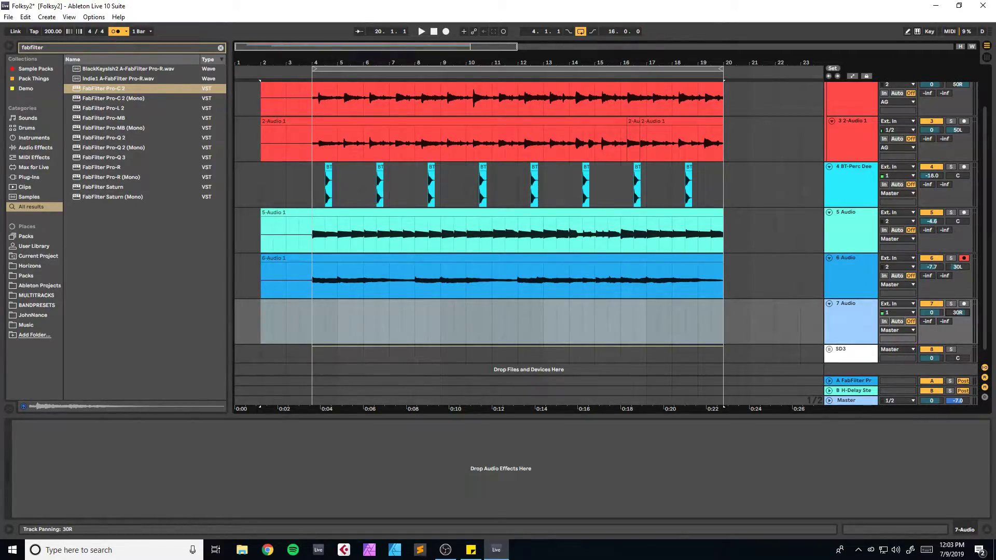
click(896, 312)
click(889, 320)
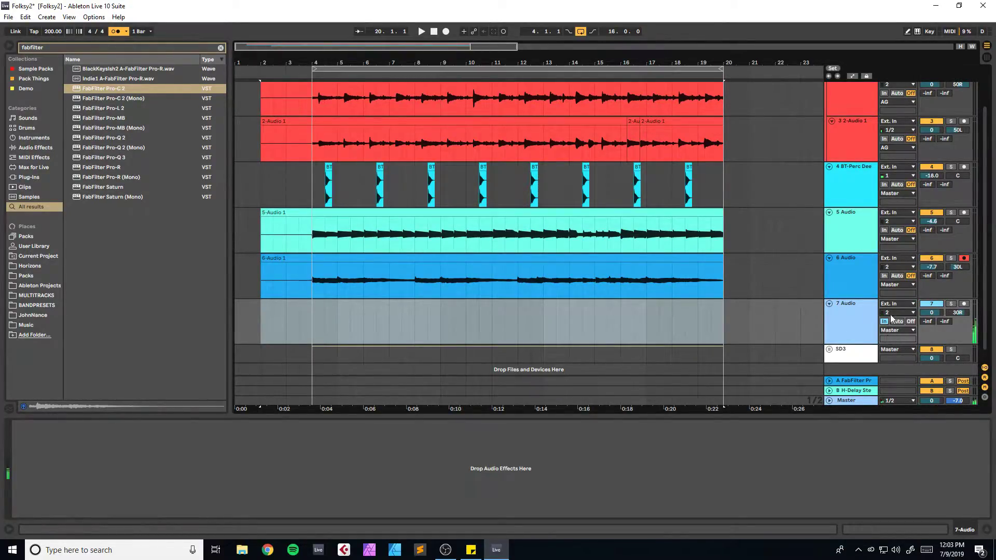
key(ctrl+s)
Step: Play the arrangement from 2.1.1 to rehearse the part for the 7 Audio track
click(260, 319)
key(space)
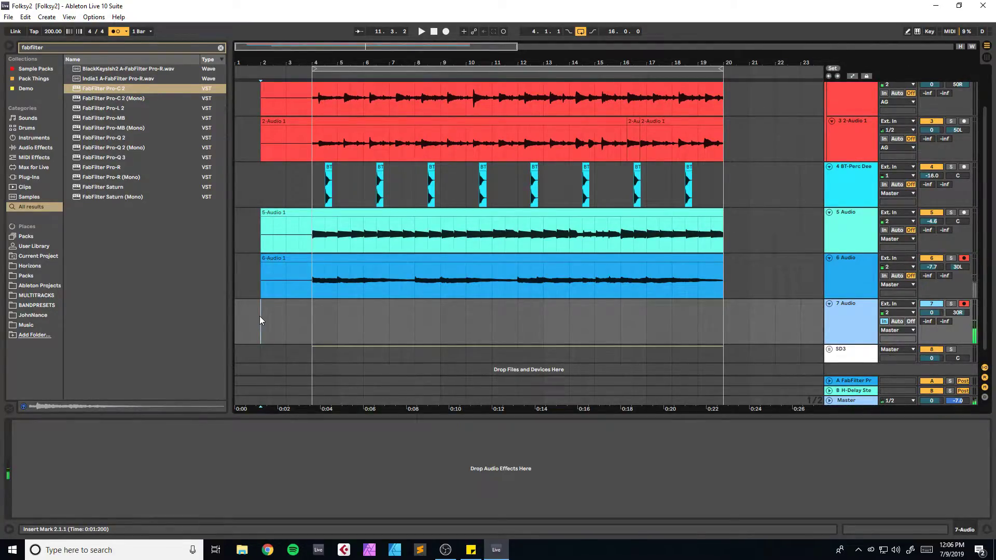
key(space)
key(space)
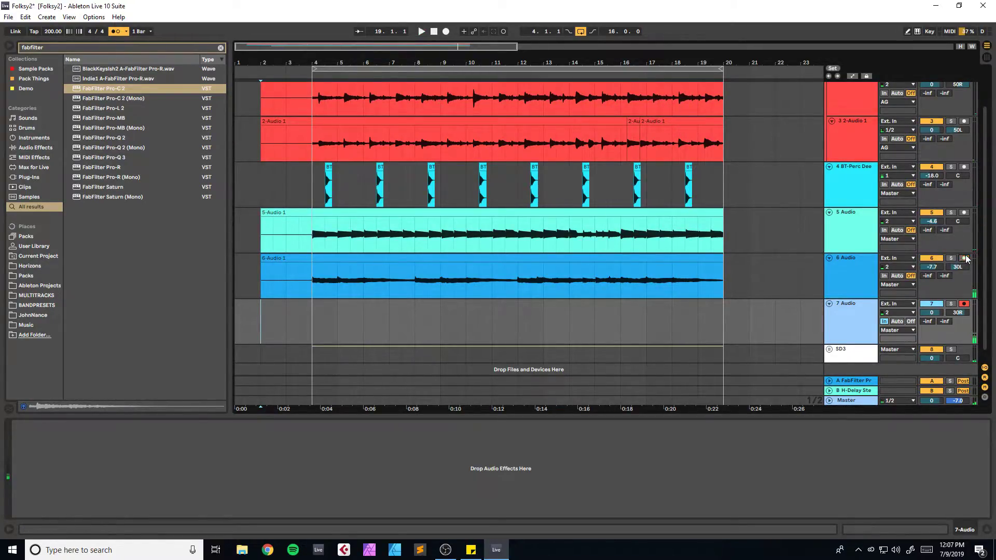
Step: Record onto the armed 7 Audio track from 2.1.1, restarting until a full pass of the looped section is captured
key(F9)
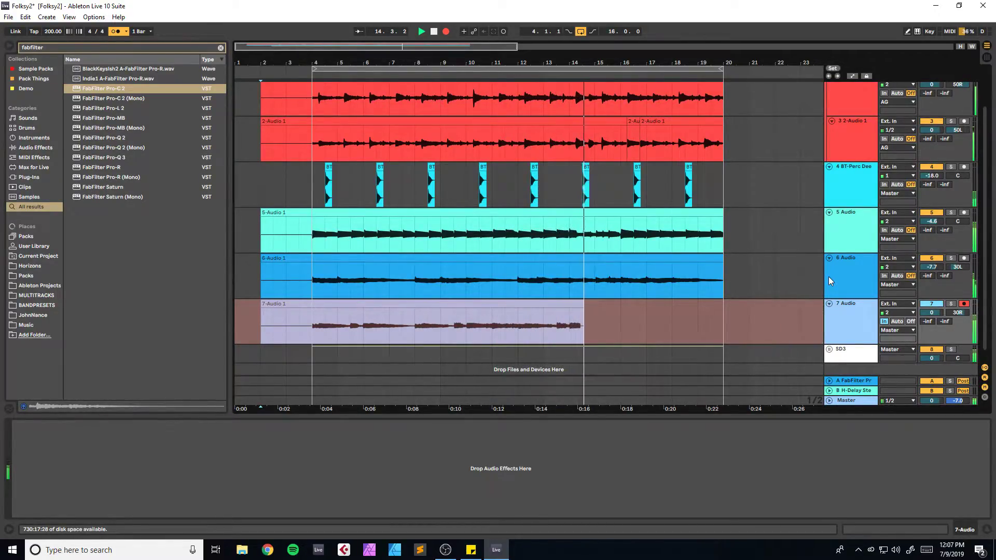
key(space)
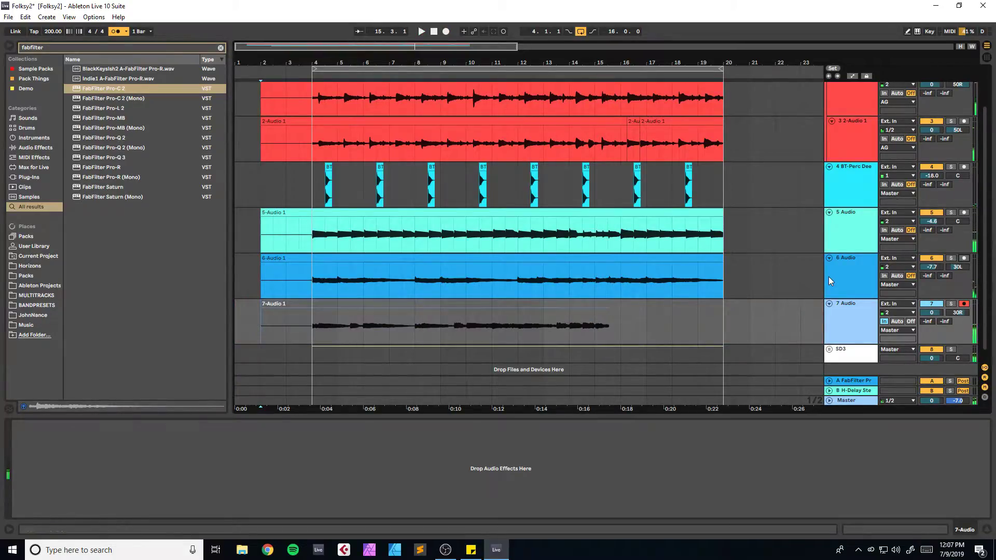
key(F9)
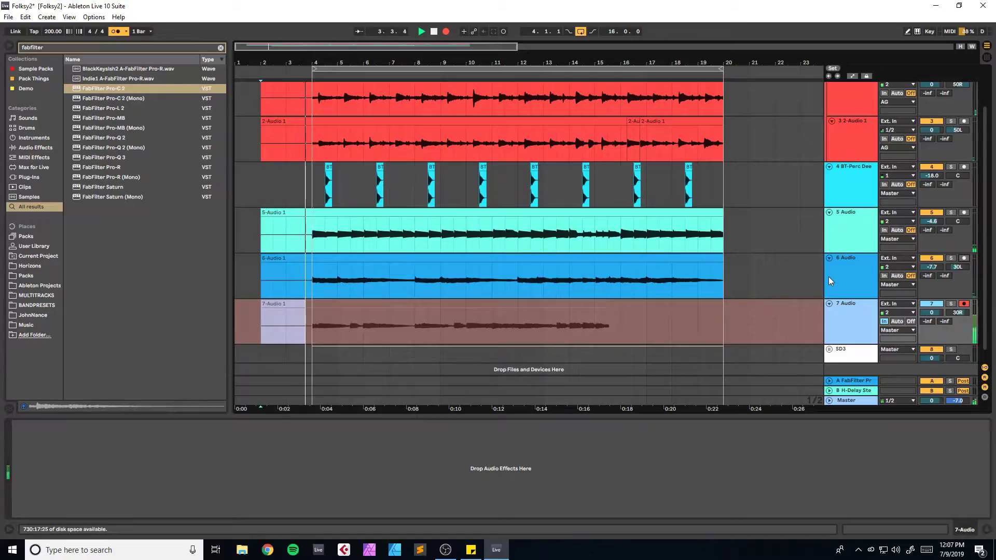
key(space)
key(F9)
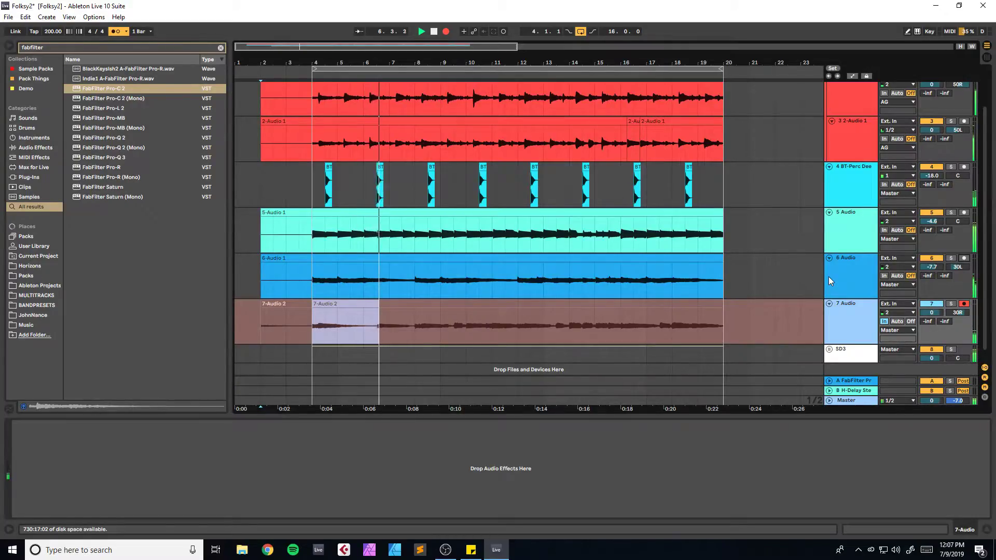
key(space)
Step: Consolidate the 7-Audio 2 takes into one clip starting just before bar 4 and turn the track's monitoring off
drag(311, 304, 723, 304)
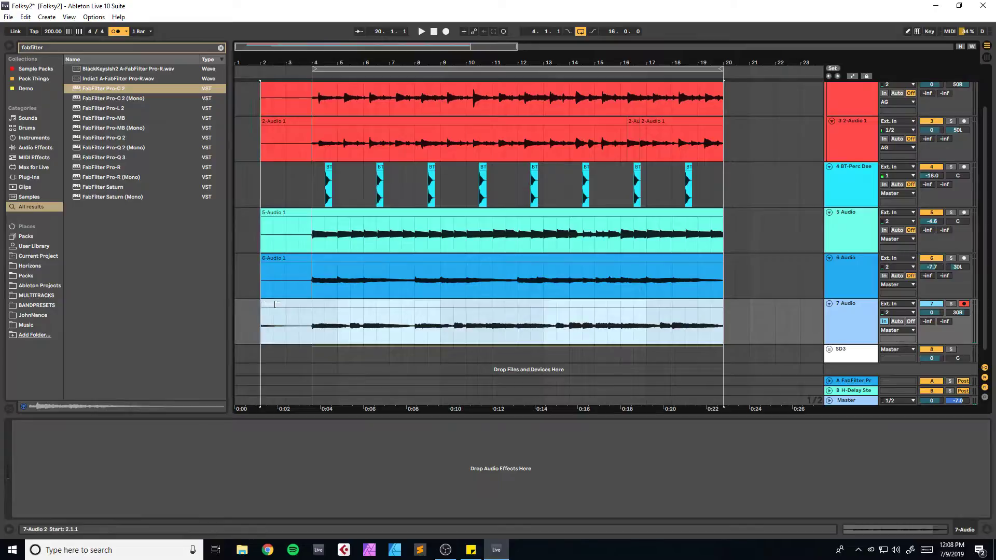
click(265, 325)
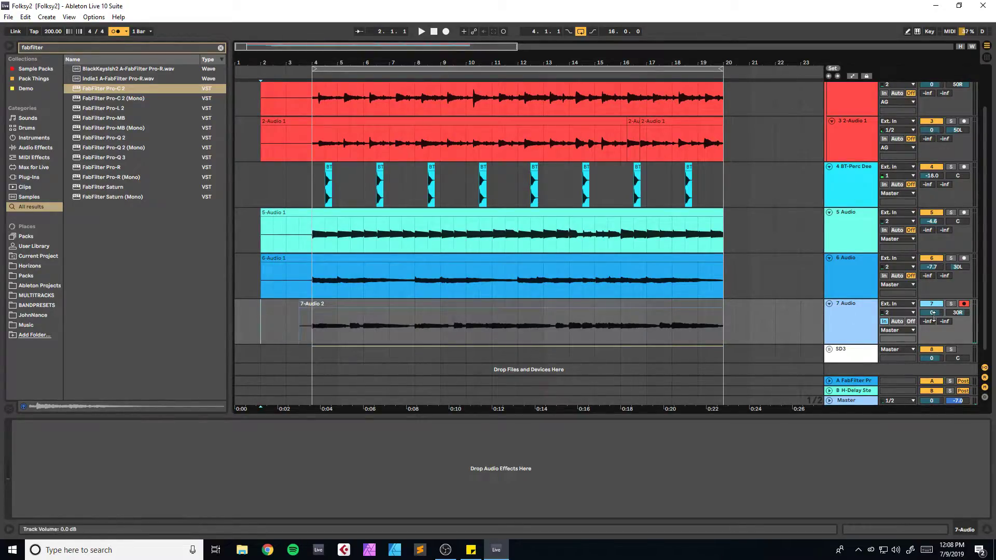
click(911, 322)
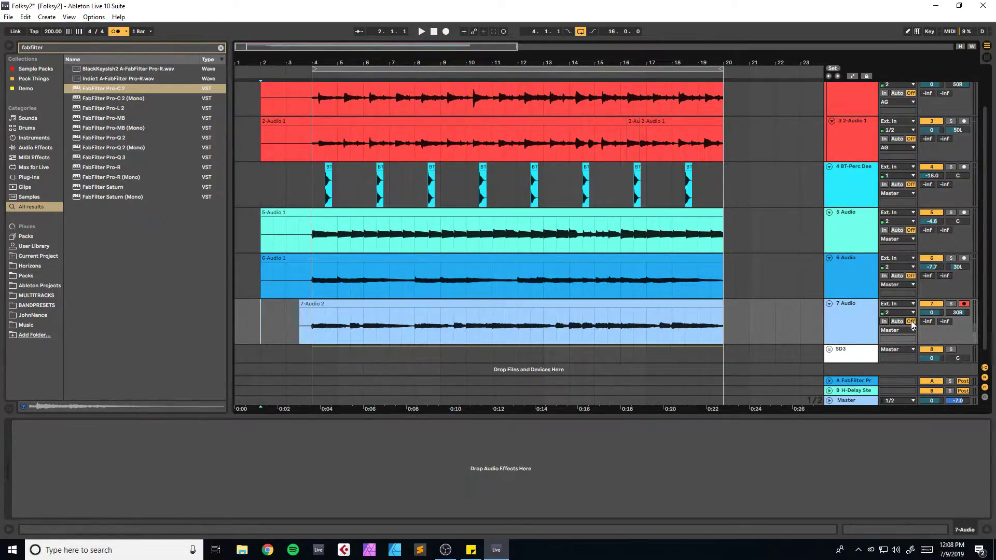
Step: Trim the start of the 7-Audio 2 clip to 3.4.1, lower the 7 Audio track's volume to -4.7 dB, and save the set
key(ctrl+s)
key(space)
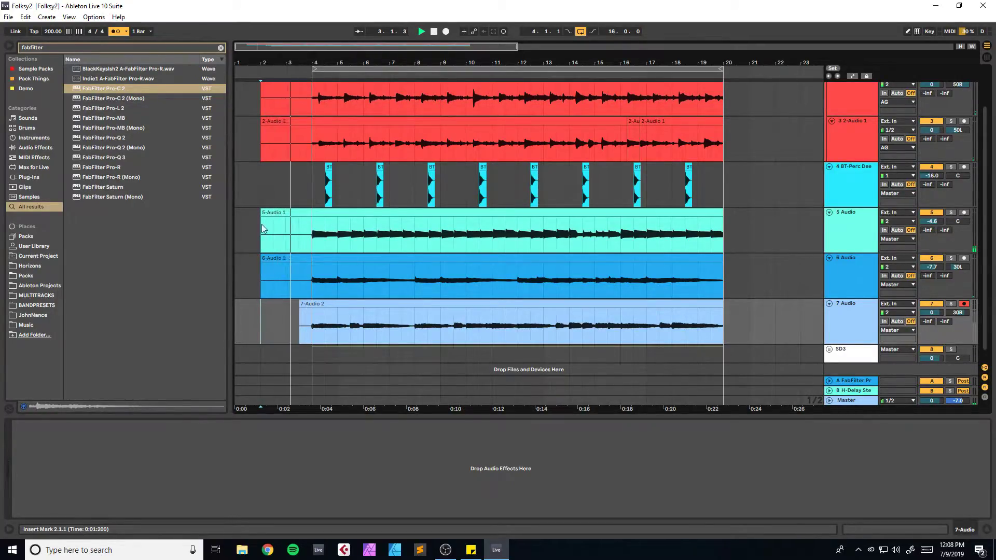
click(116, 32)
drag(316, 63, 317, 70)
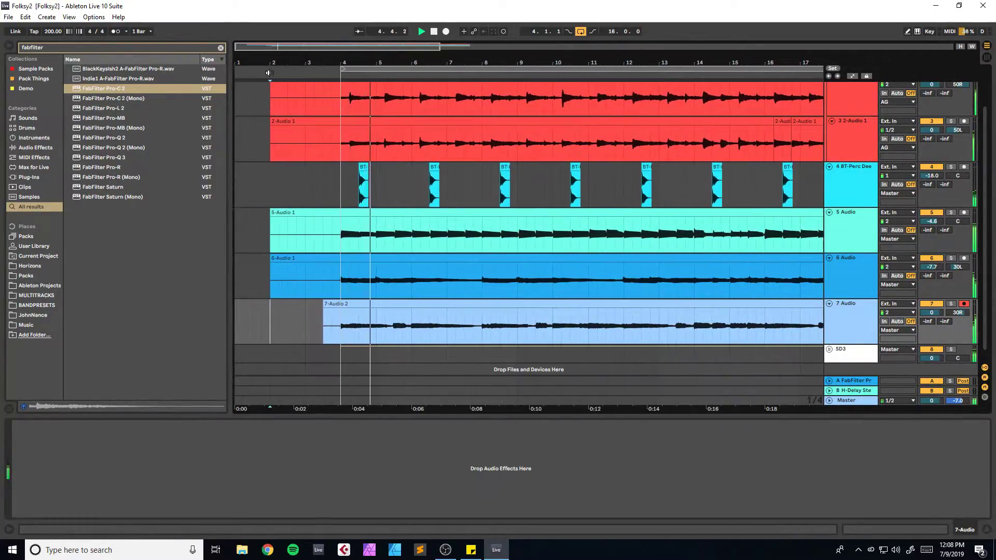
drag(323, 304, 332, 303)
drag(932, 312, 932, 325)
key(ctrl+s)
drag(346, 62, 346, 52)
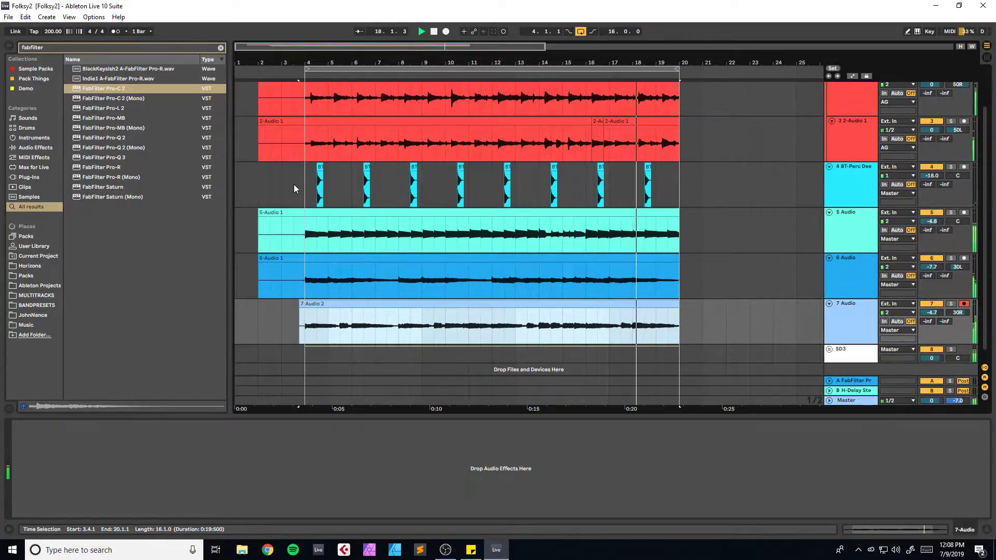
Step: Play from 2.1.1 with the 6 Audio track soloed and place a FabFilter Pro-Q 3 on it
click(258, 199)
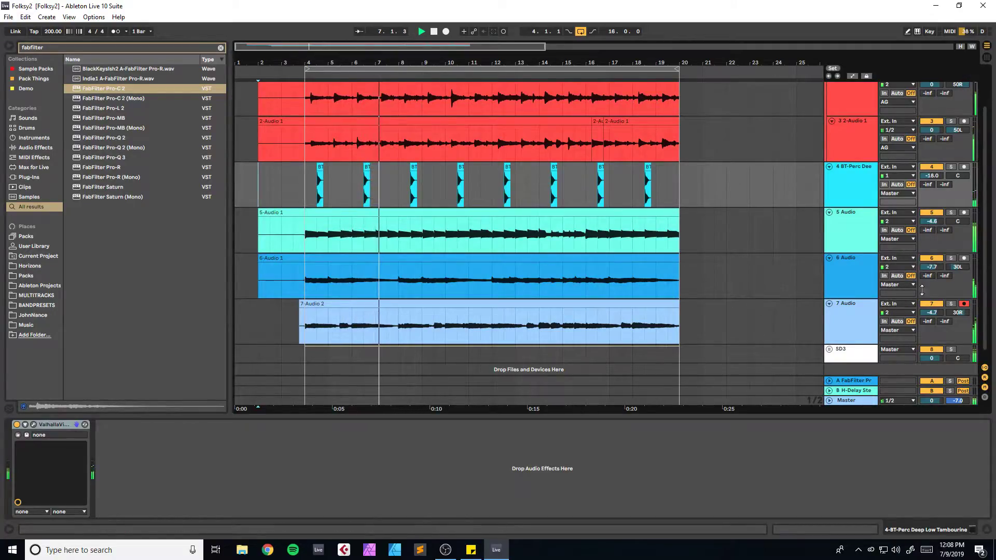
click(951, 258)
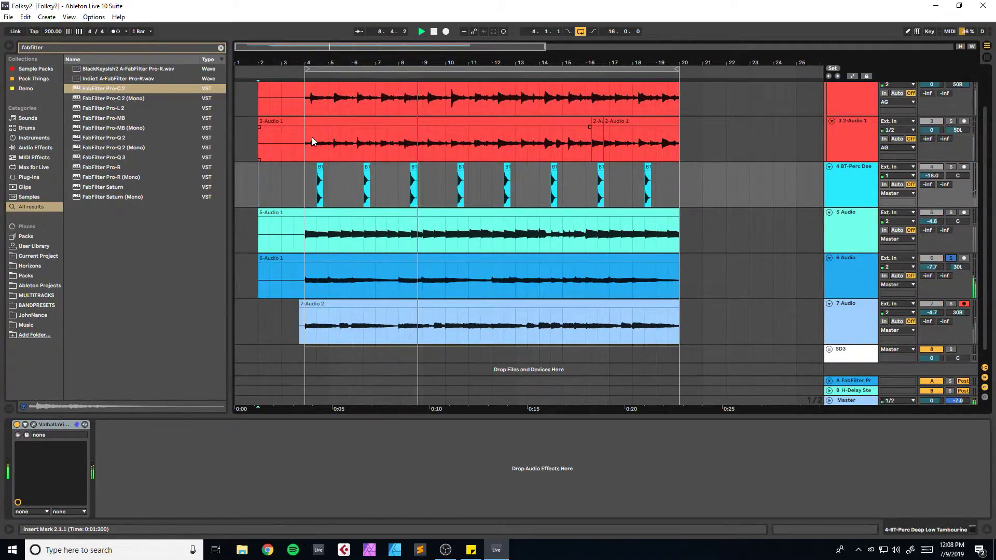
key(ctrl+f)
text(fabfilter)
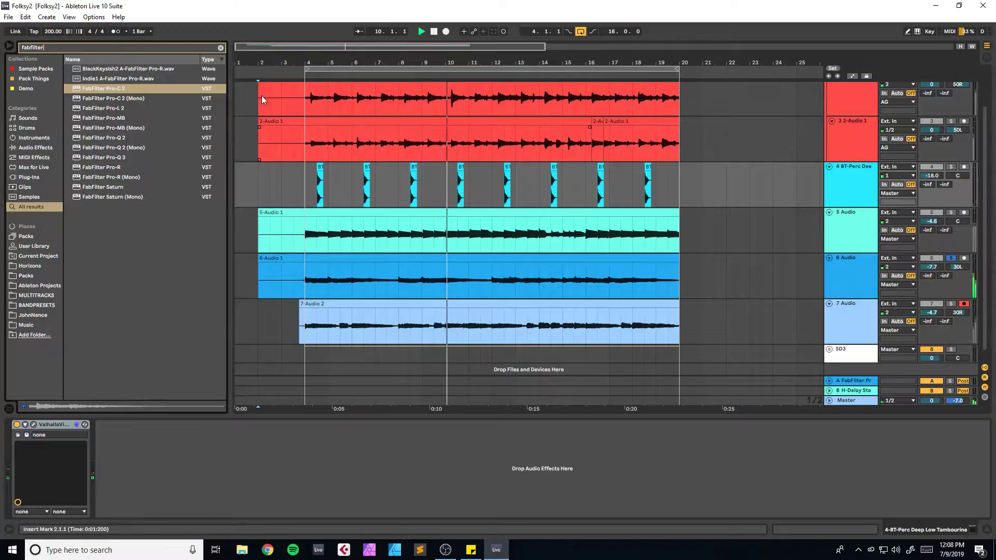
double_click(104, 157)
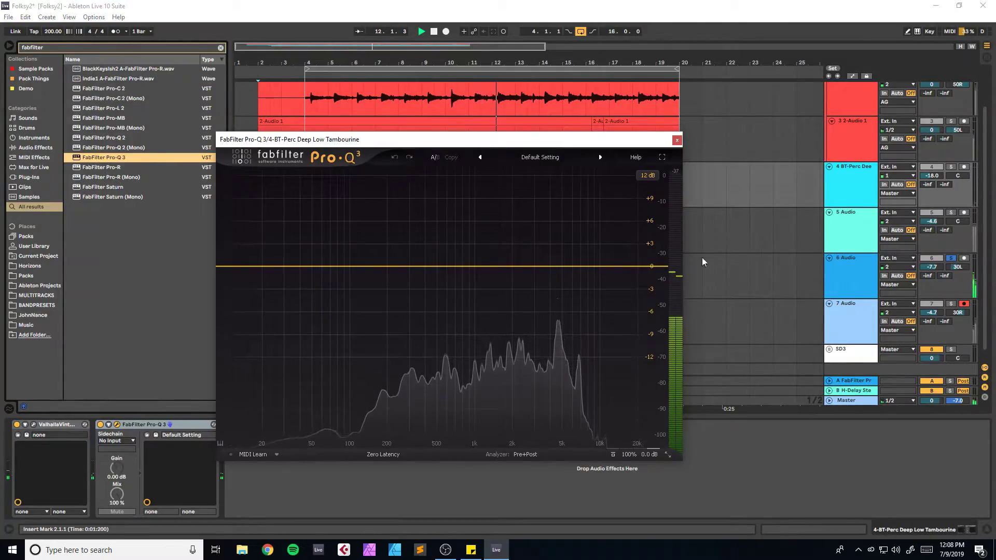
drag(172, 425, 855, 275)
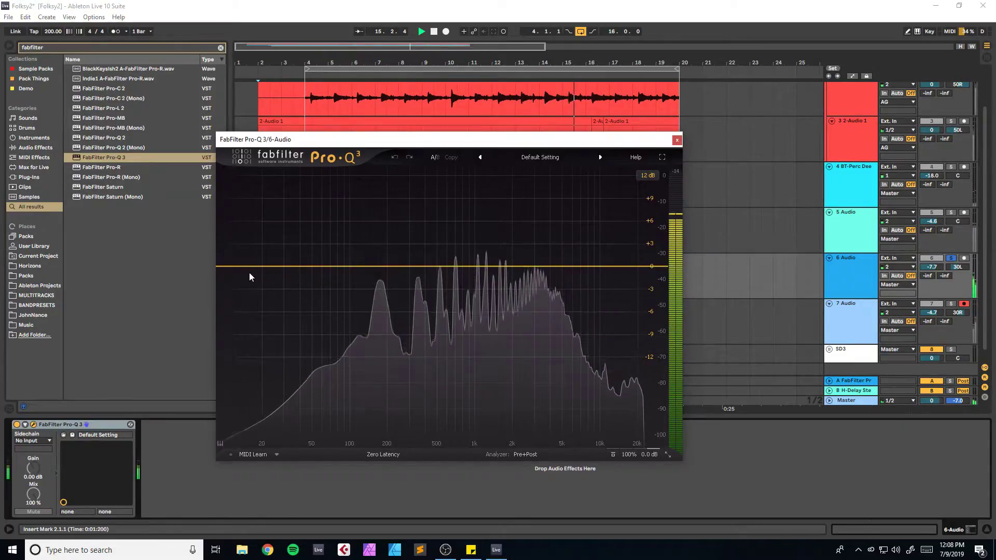
Step: Boost 6 Audio by about 4 dB around 145 Hz and add a low cut in Pro-Q 3, then unsolo the track
drag(374, 266, 374, 239)
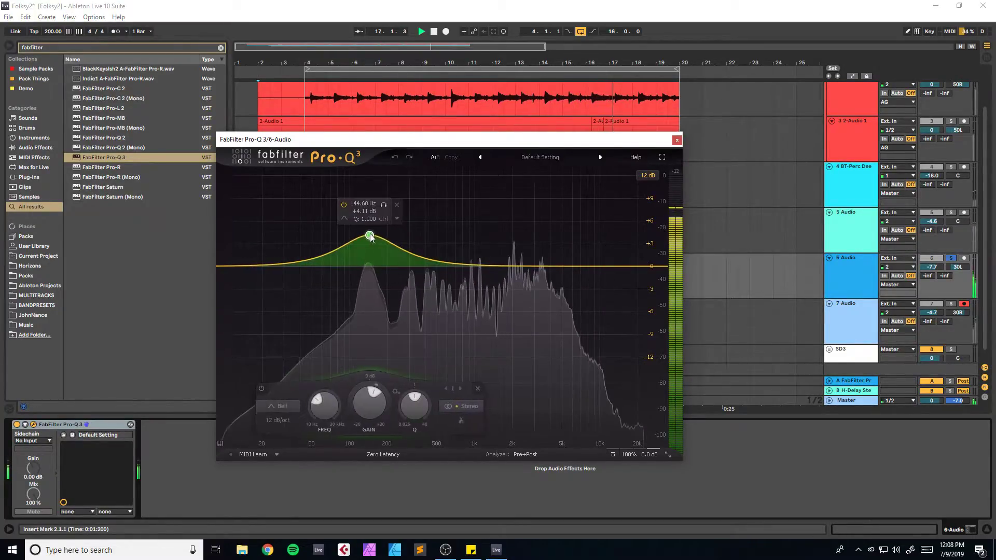
drag(224, 270, 326, 266)
click(949, 258)
click(676, 140)
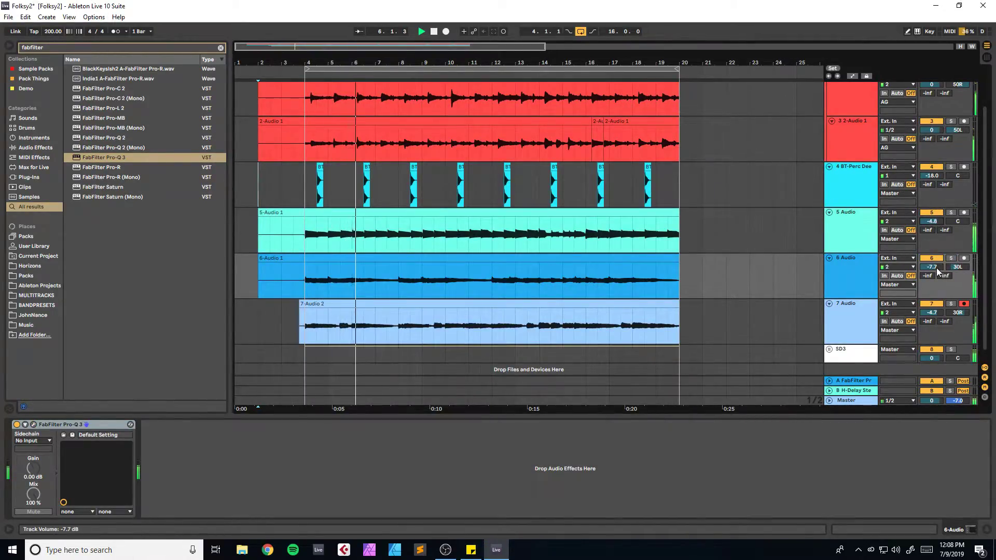
Step: Set 6 Audio to -7.3 dB, add a high shelf of about +2.19 dB at 6393 Hz, soften and lower the bass boost, and save
click(950, 259)
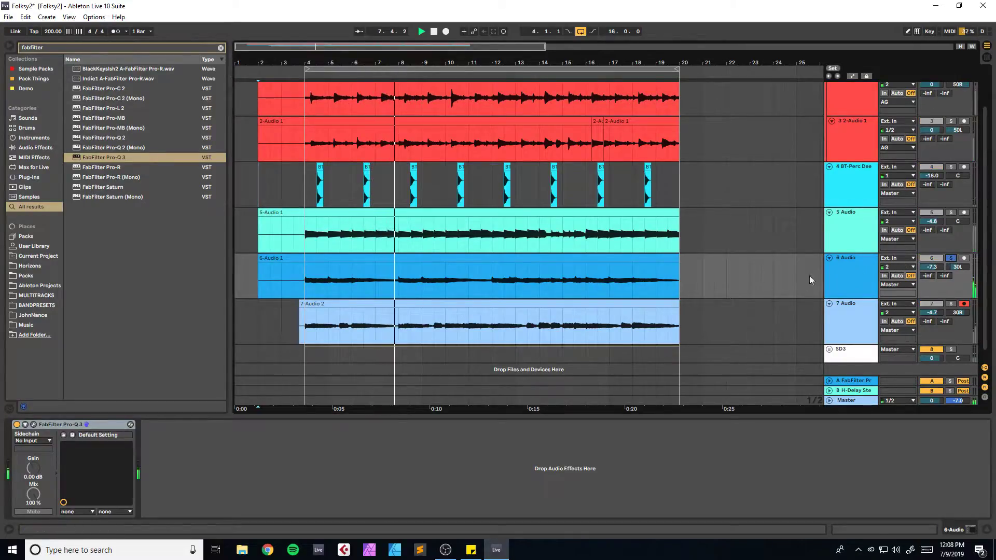
click(34, 425)
key(space)
drag(592, 266, 575, 258)
drag(372, 239, 346, 258)
key(space)
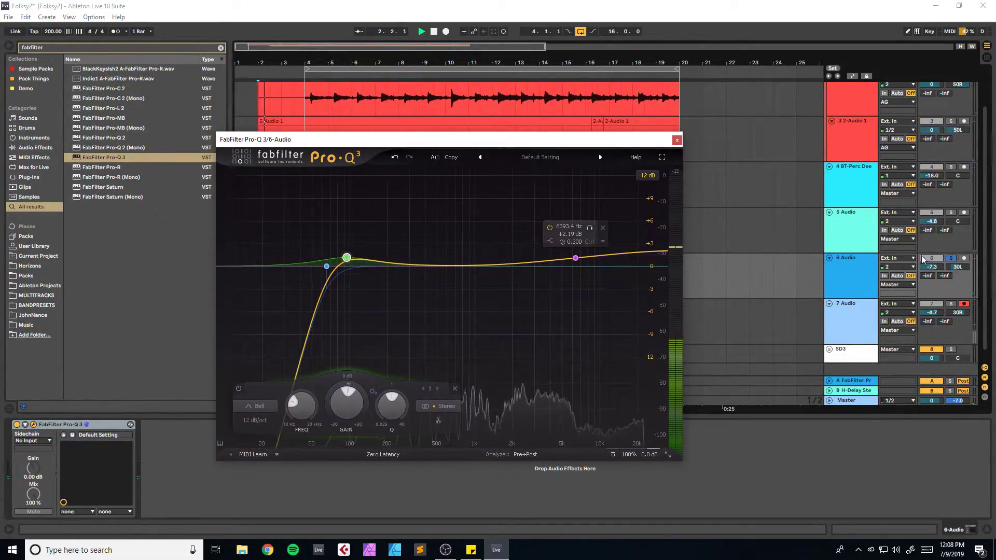
click(951, 259)
click(676, 140)
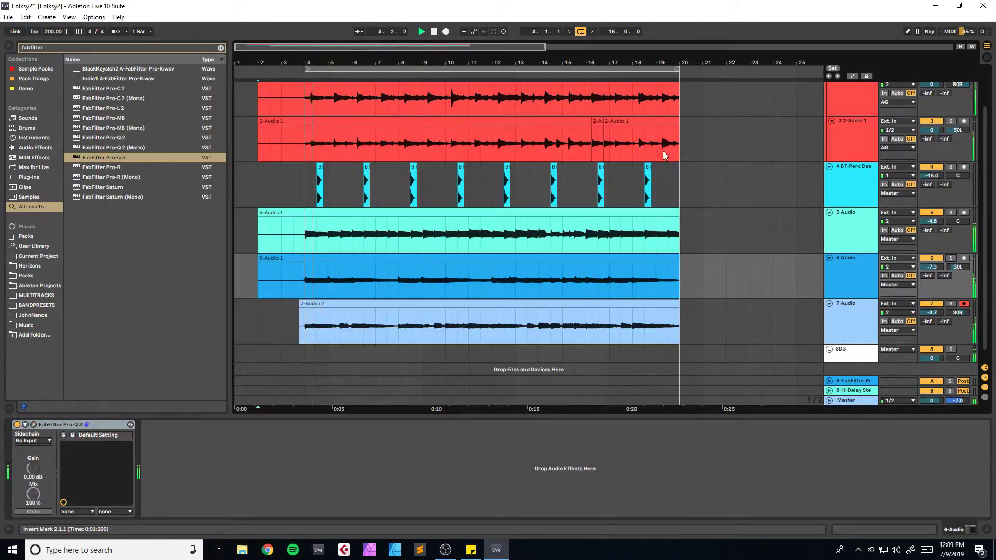
key(ctrl+s)
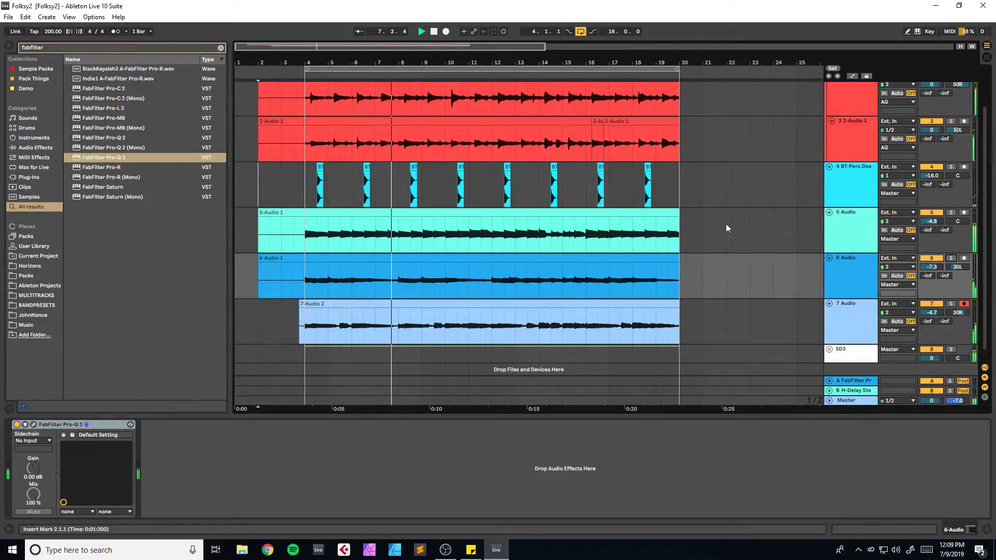
Step: Solo the 5 Audio track and add FabFilter Saturn after its Pro-C 2
click(950, 212)
click(860, 223)
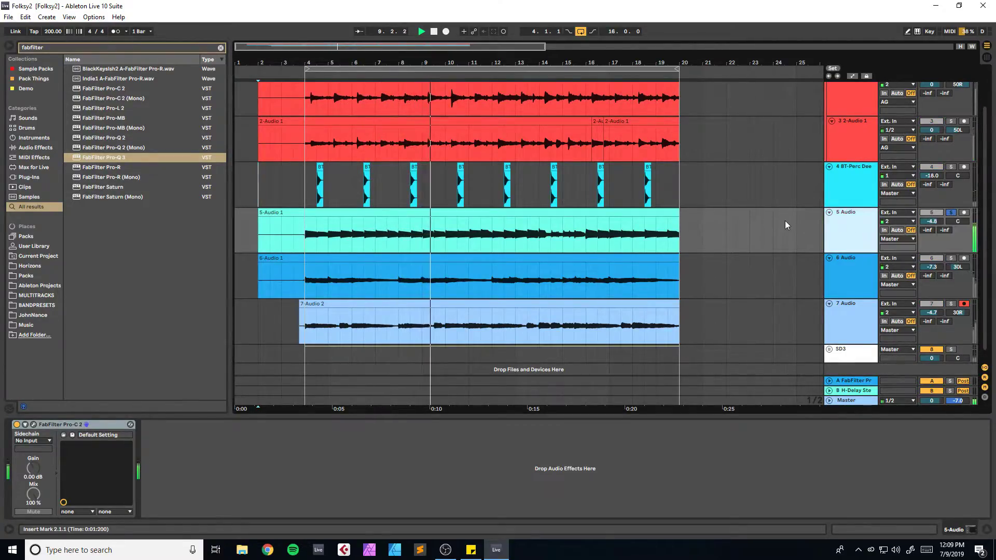
key(ctrl+f)
text(fabfilter)
drag(102, 190, 368, 235)
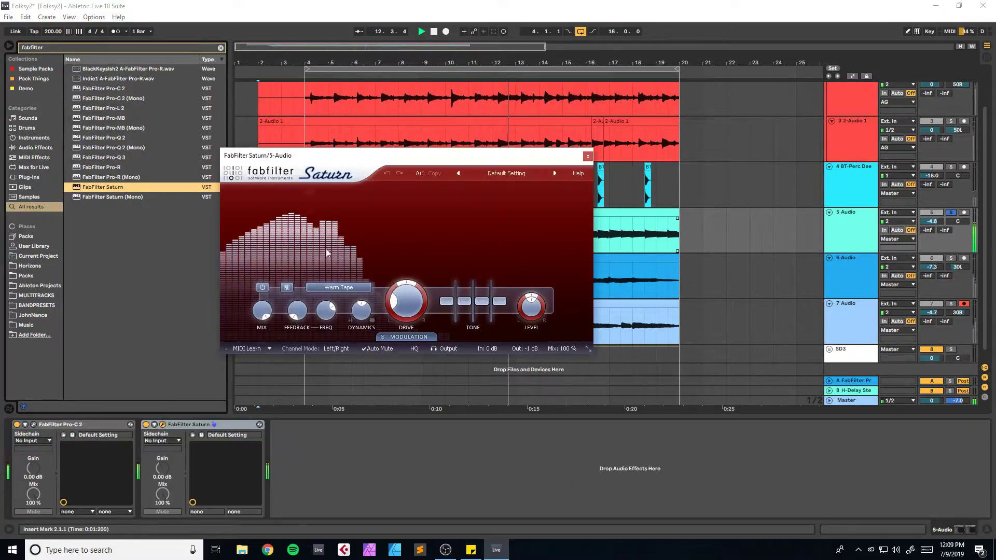
Step: Increase the Warm Tape drive in Saturn on 5 Audio, unsolo the track, and save the set
drag(430, 266, 456, 222)
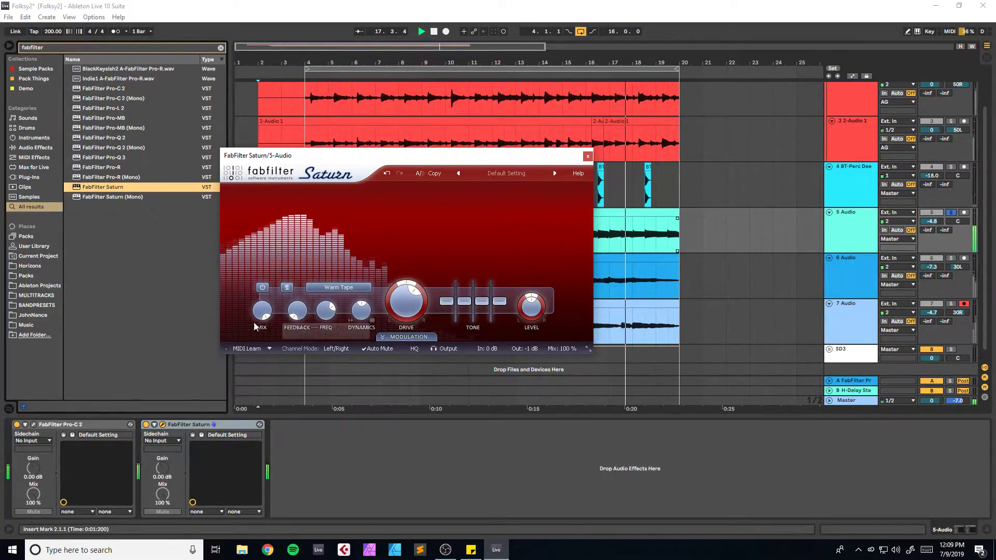
click(951, 212)
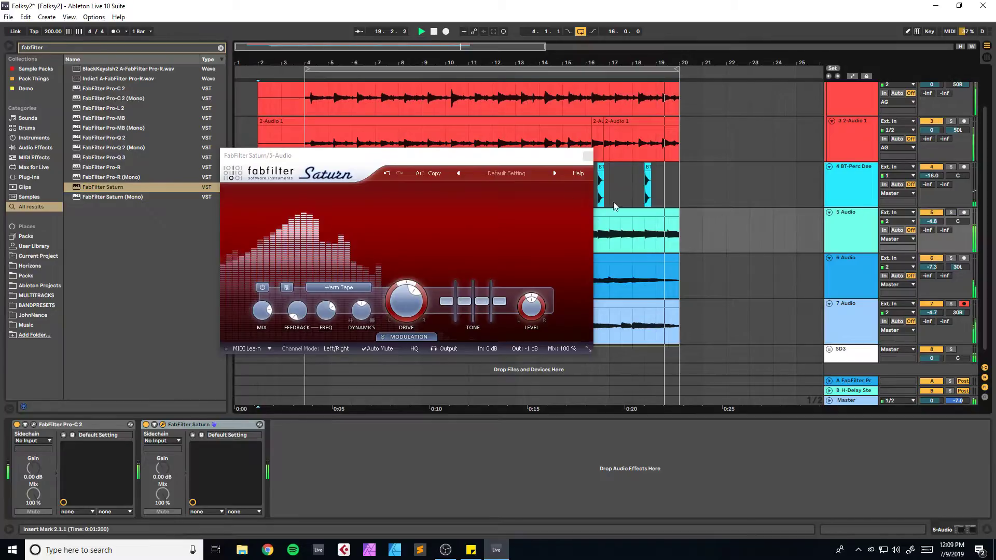
click(586, 156)
key(ctrl+s)
Step: Listen through the full mix, and select and solo the 7 Audio track
key(plus)
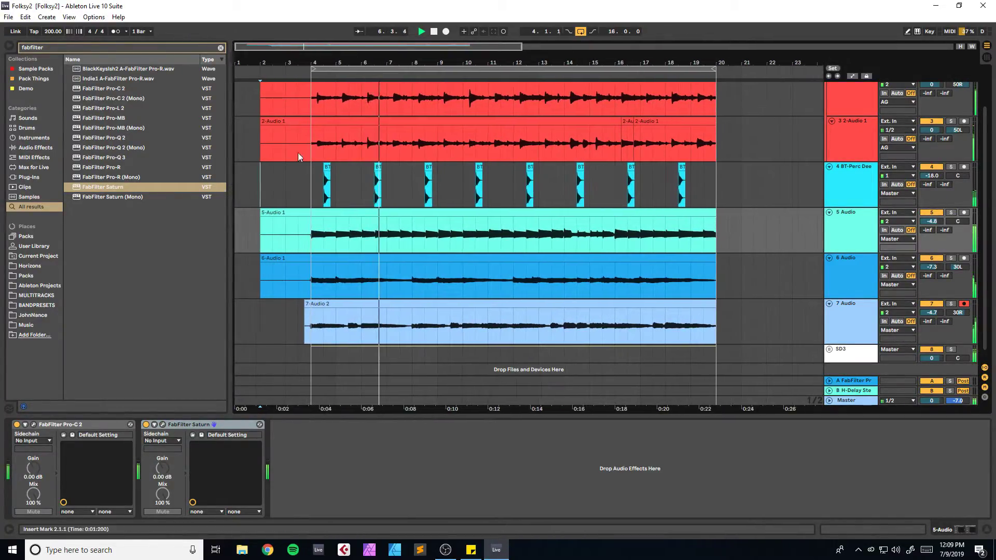
scroll(247, 181, up, 2)
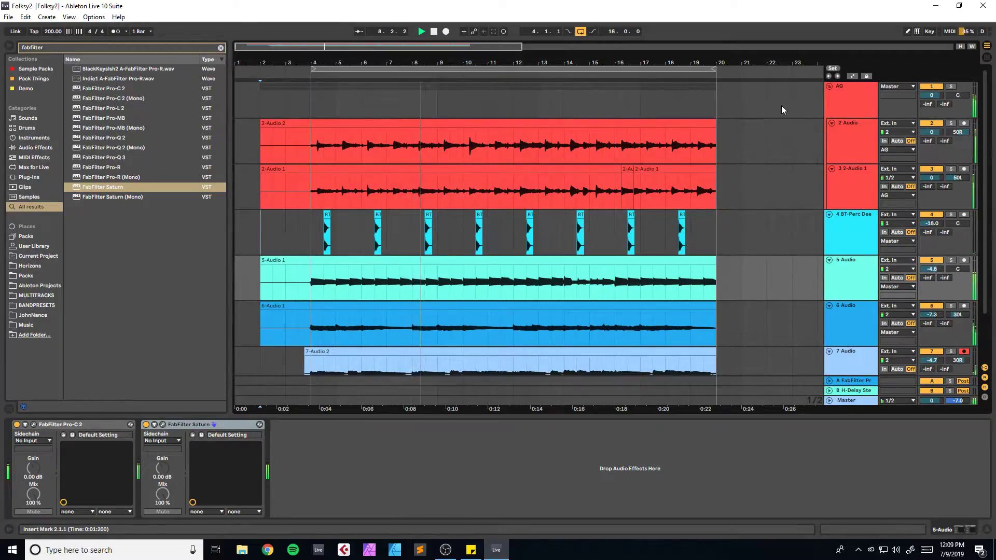
scroll(781, 106, down, 2)
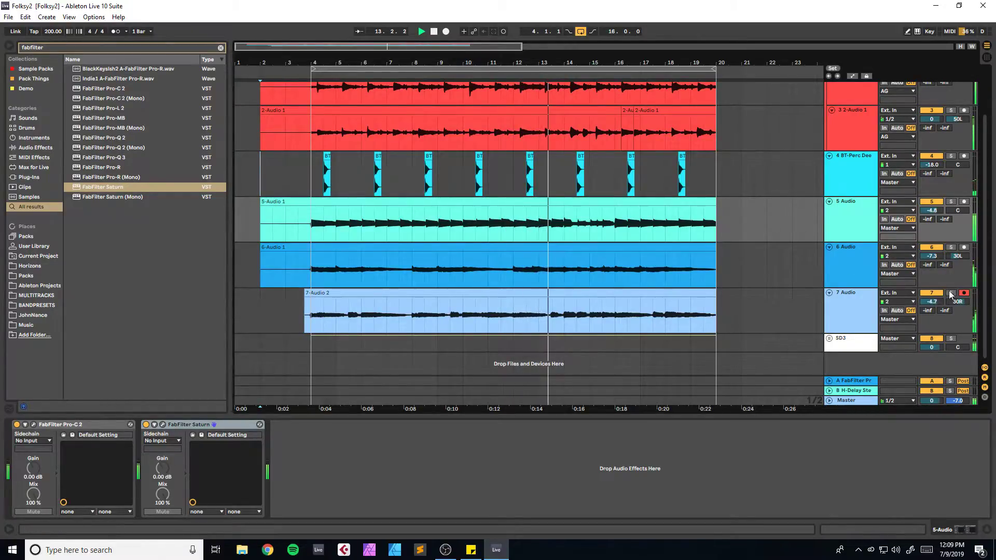
click(862, 299)
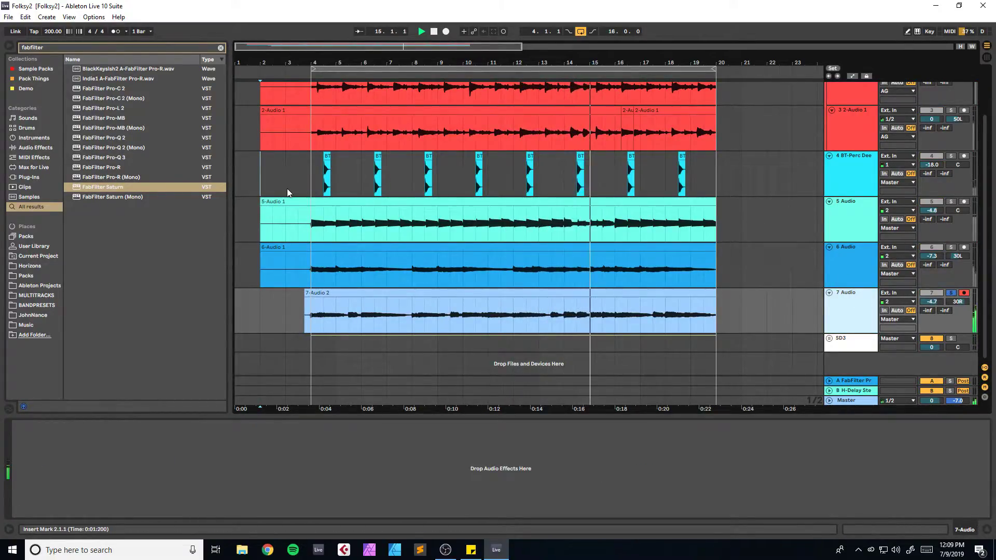
Step: Try a ValhallaRoom reverb with a reduced mix on the 7 Audio track
key(ctrl+f)
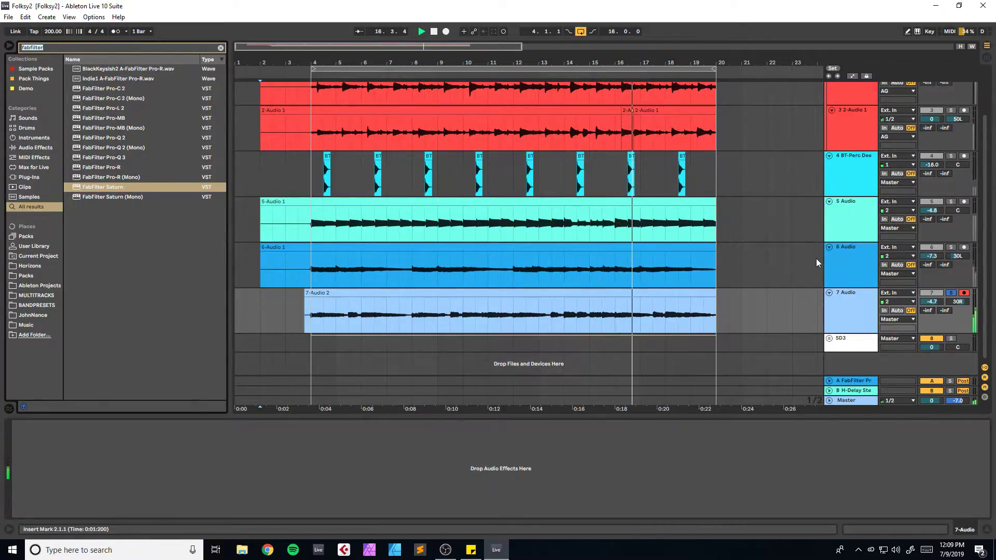
key(BackSpace)
click(839, 258)
key(space)
key(ctrl+f)
text(valhal)
drag(105, 78, 266, 205)
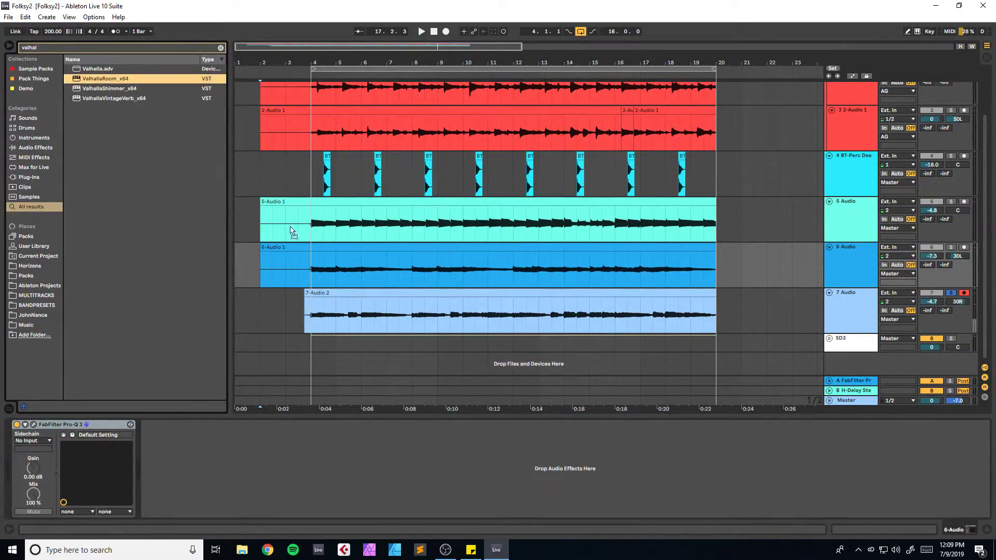
drag(378, 303, 878, 318)
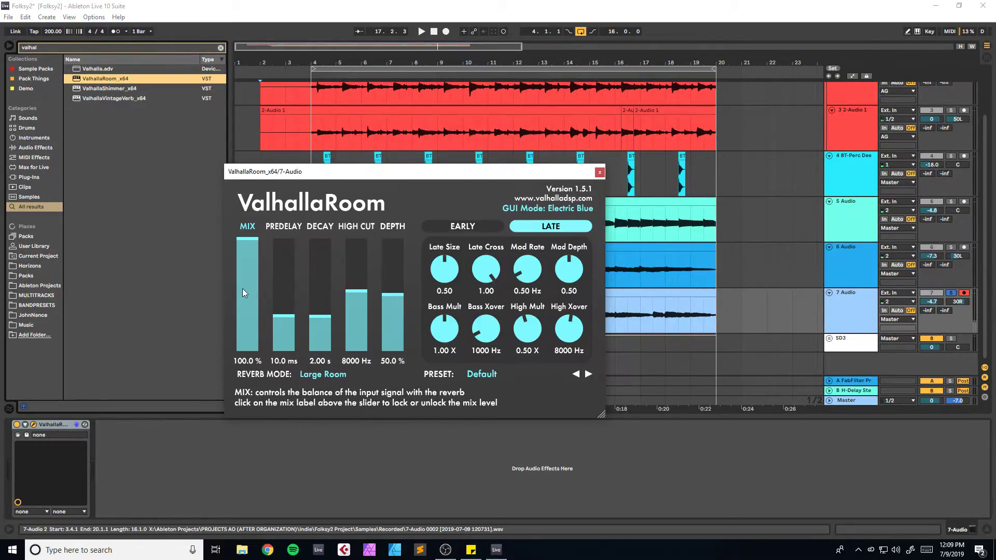
click(245, 317)
key(space)
key(space)
click(599, 172)
Step: Replace ValhallaRoom on the 7 Audio track with the Twangstrom spring reverb
key(ctrl+f)
text(twange)
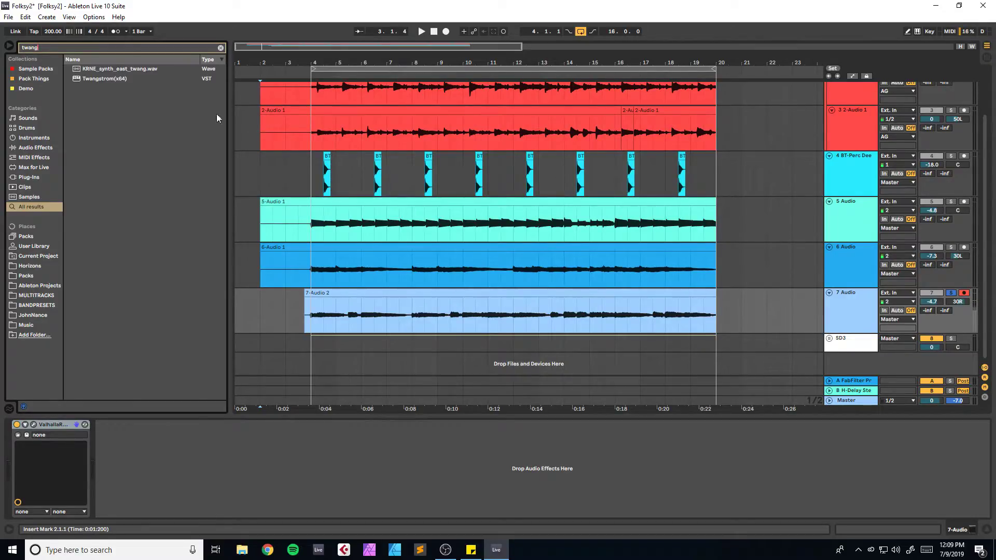
drag(105, 79, 103, 88)
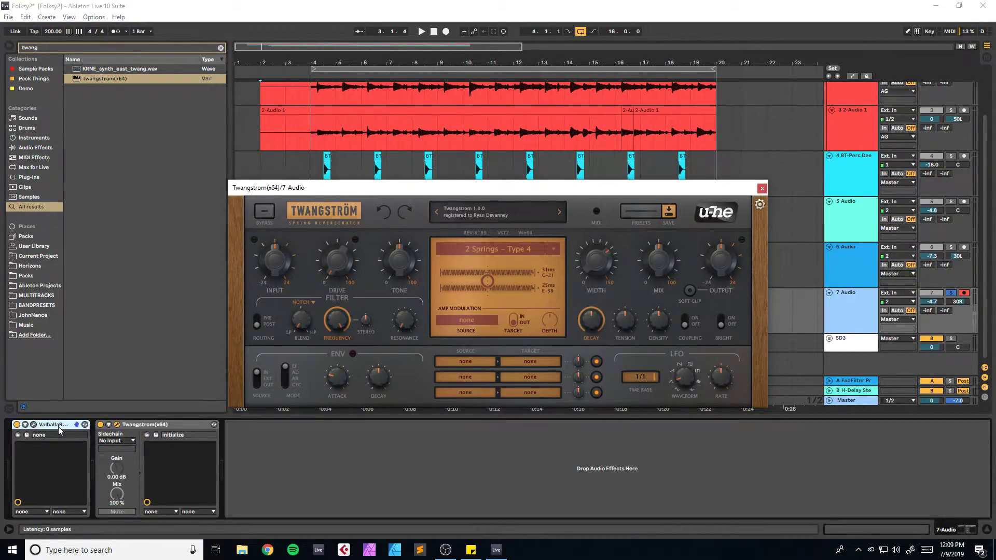
click(54, 424)
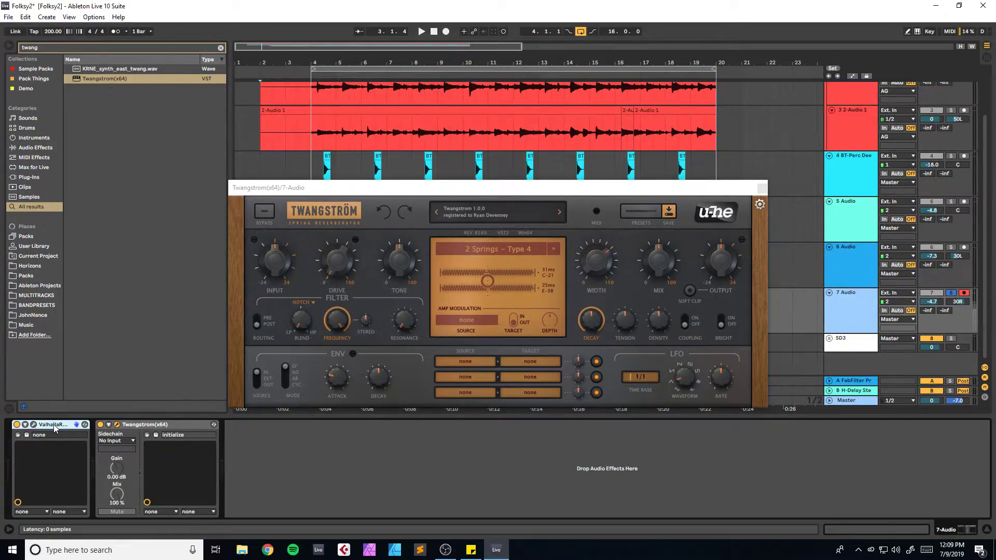
key(Delete)
Step: Play 7 Audio from 4.1.1, lower Twangstrom's mix and drive, and save the set
drag(427, 195, 367, 195)
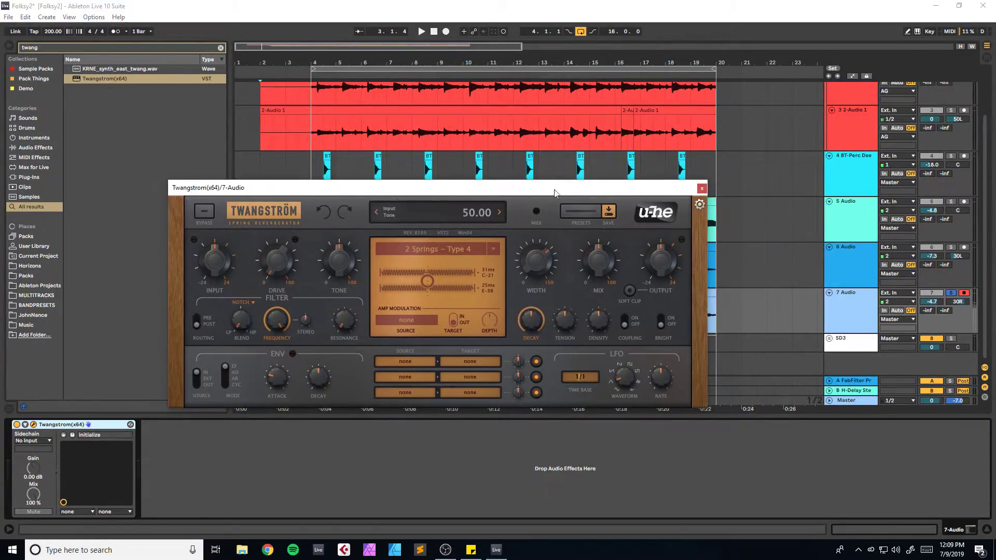
drag(579, 189, 575, 321)
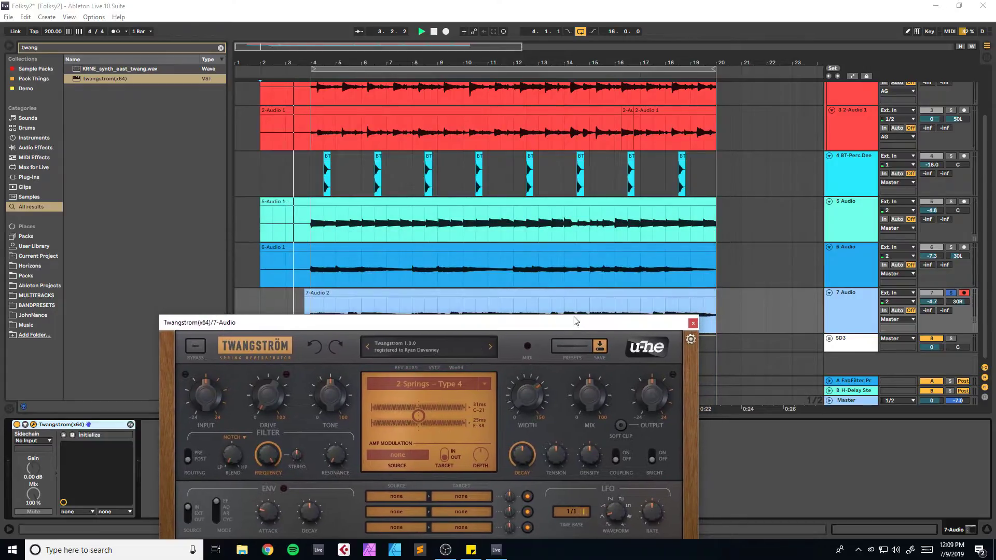
drag(358, 326, 570, 129)
key(space)
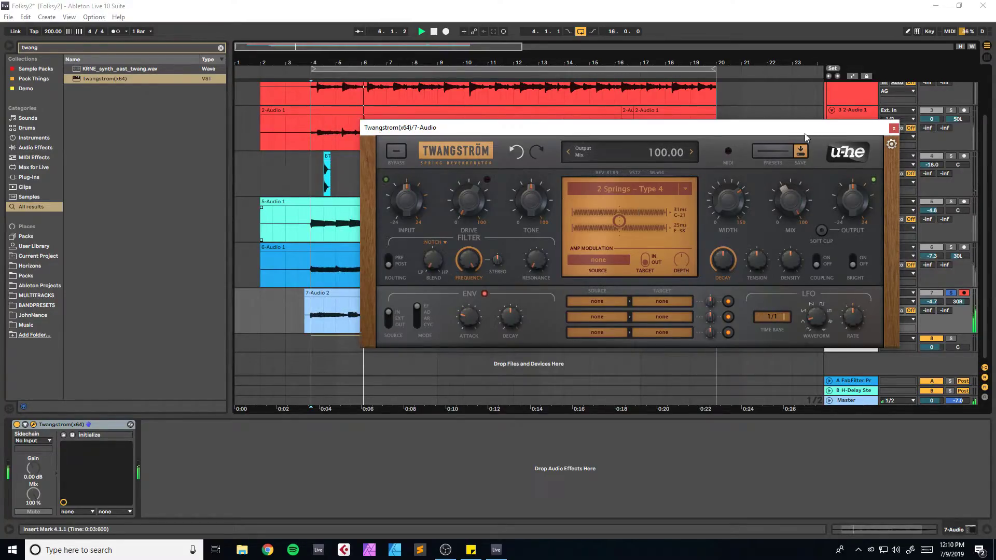
drag(804, 129, 730, 119)
key(ctrl+s)
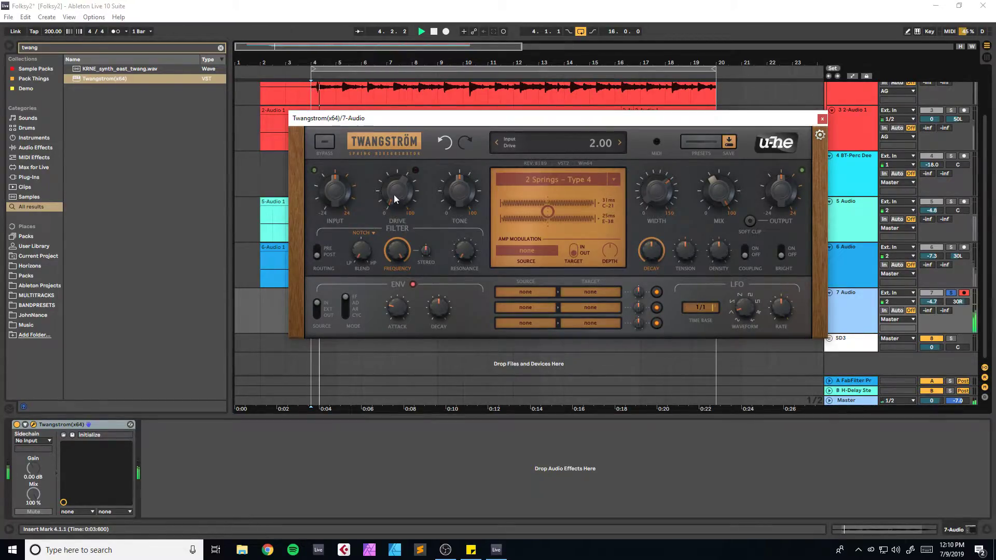
Step: Set Twangstrom's tank type to 3 Springs - Type 9 on the 7 Audio track while it plays
click(613, 179)
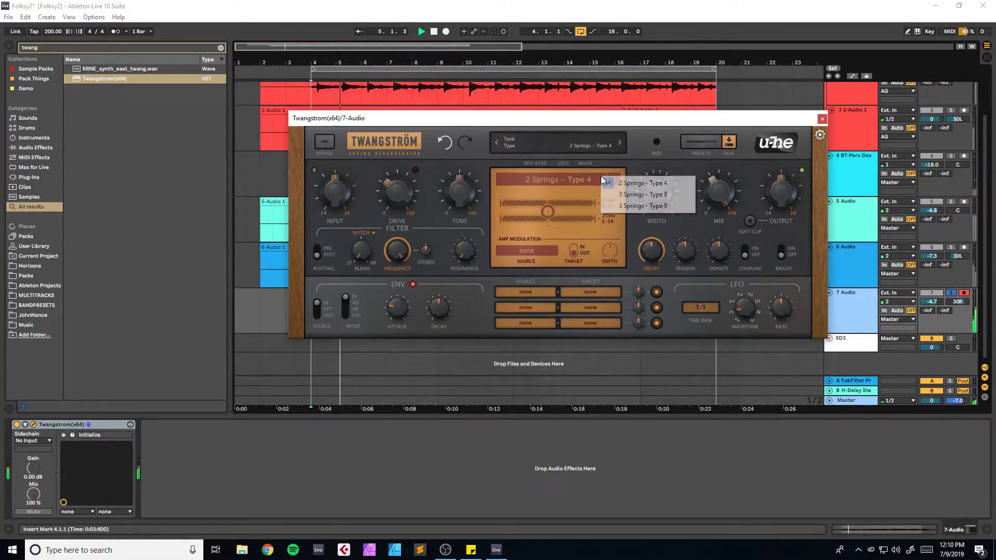
click(632, 208)
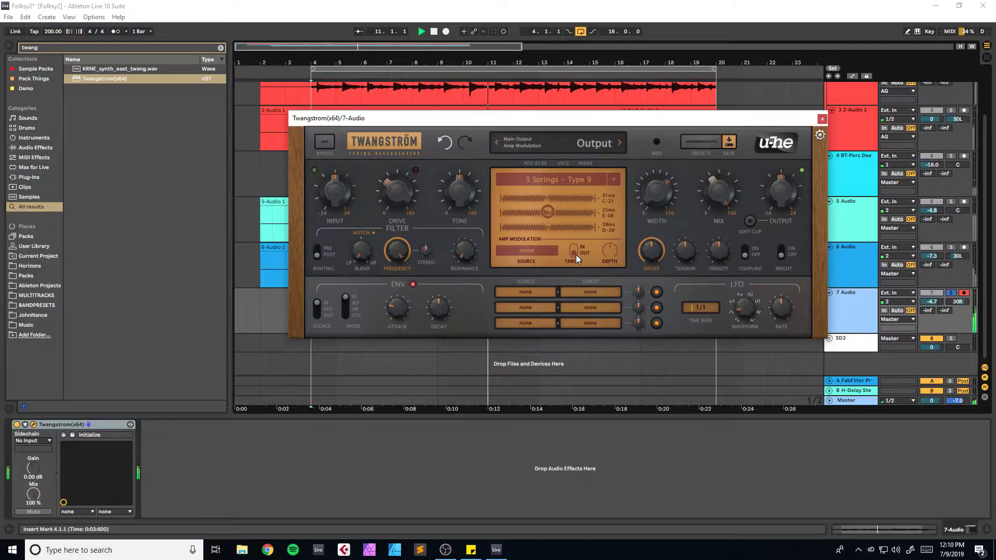
drag(712, 265, 714, 257)
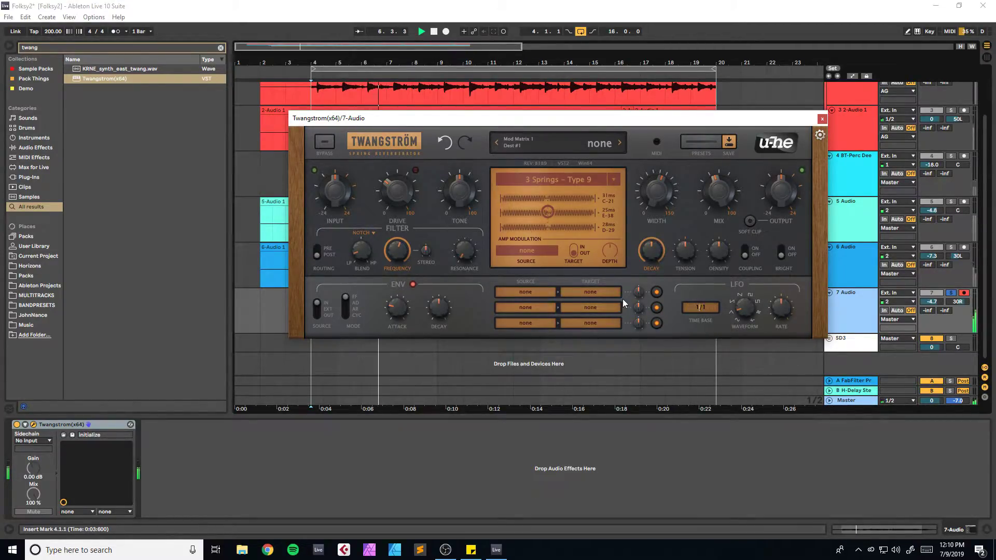
Step: Save the set, solo the 7 Audio track and add FabFilter Pro-Q 3 ahead of Twangstrom in its device chain
click(822, 119)
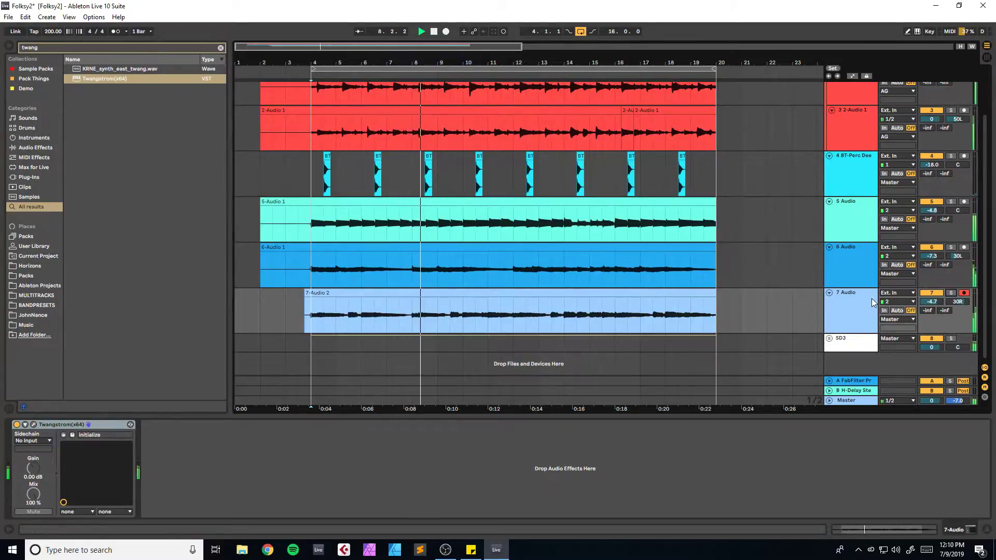
key(ctrl+s)
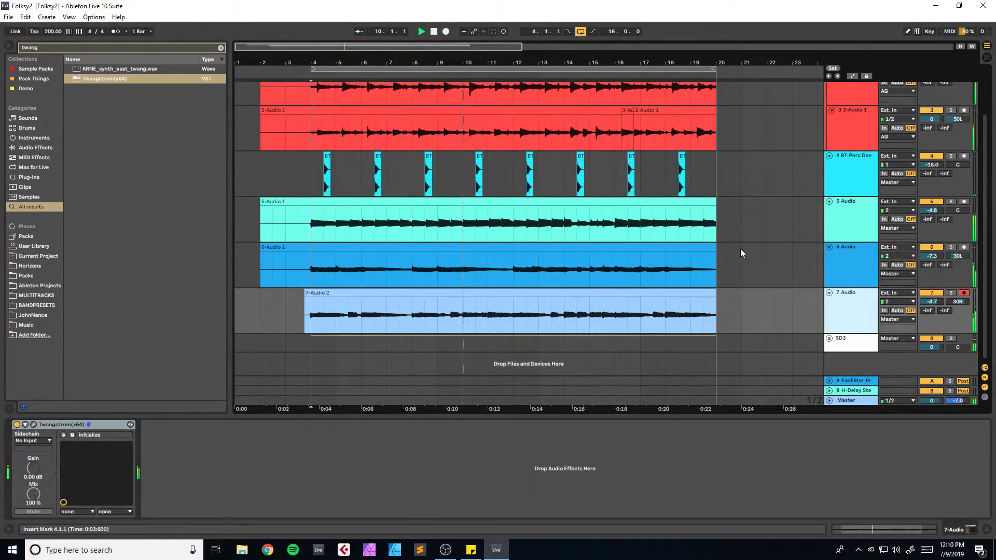
key(ctrl+f)
text(pro)
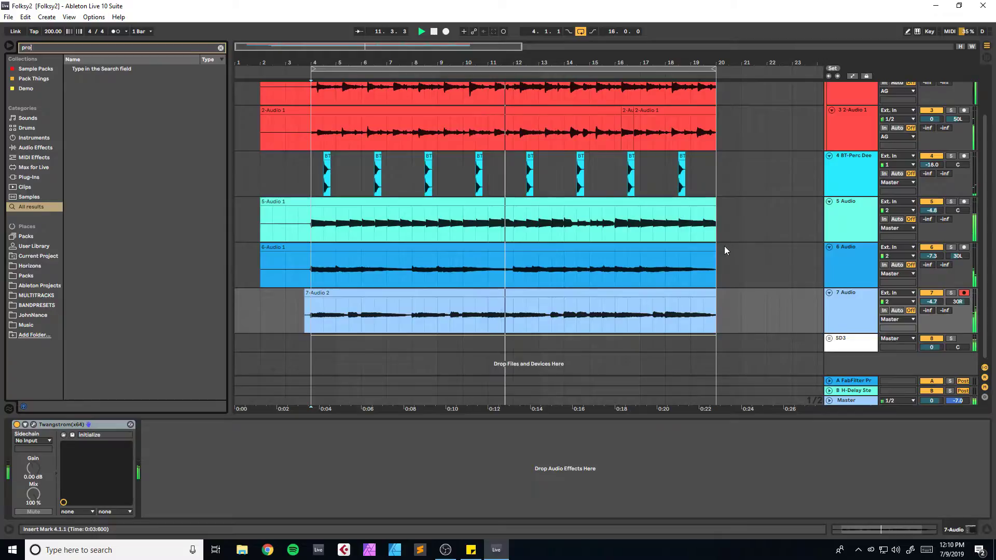
key(BackSpace)
key(BackSpace)
key(BackSpace)
text(fabfilter)
drag(98, 157, 485, 310)
click(950, 293)
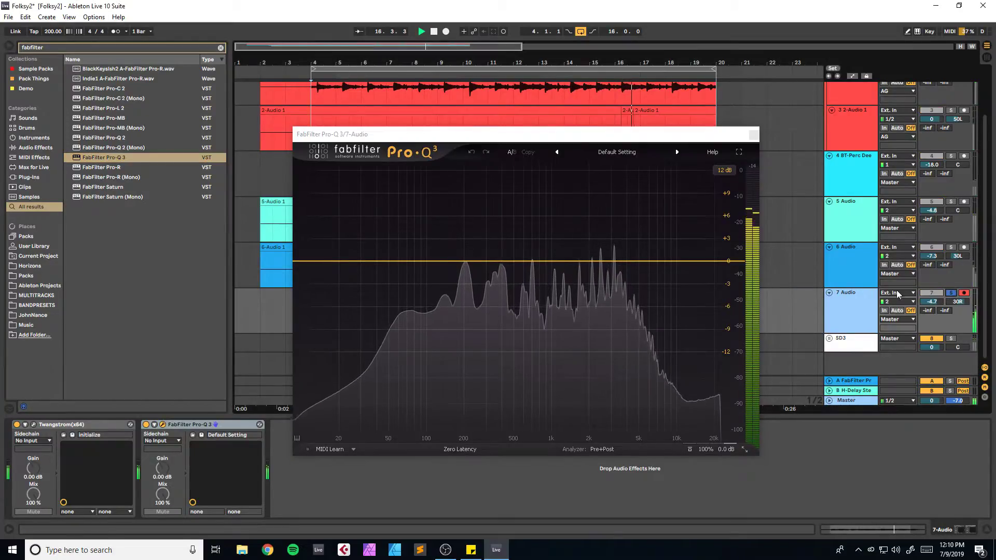
drag(224, 425, 38, 438)
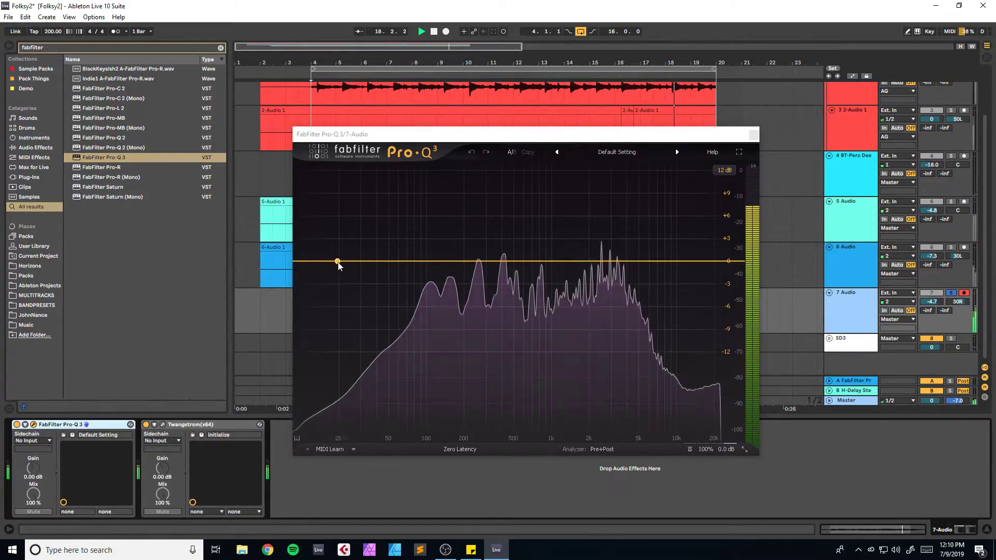
Step: Shape 7 Audio in Pro-Q 3 with a 24 dB/oct high cut at about 6642 Hz and a shallow bell dip near 3 kHz, then save
drag(726, 261, 609, 278)
click(626, 291)
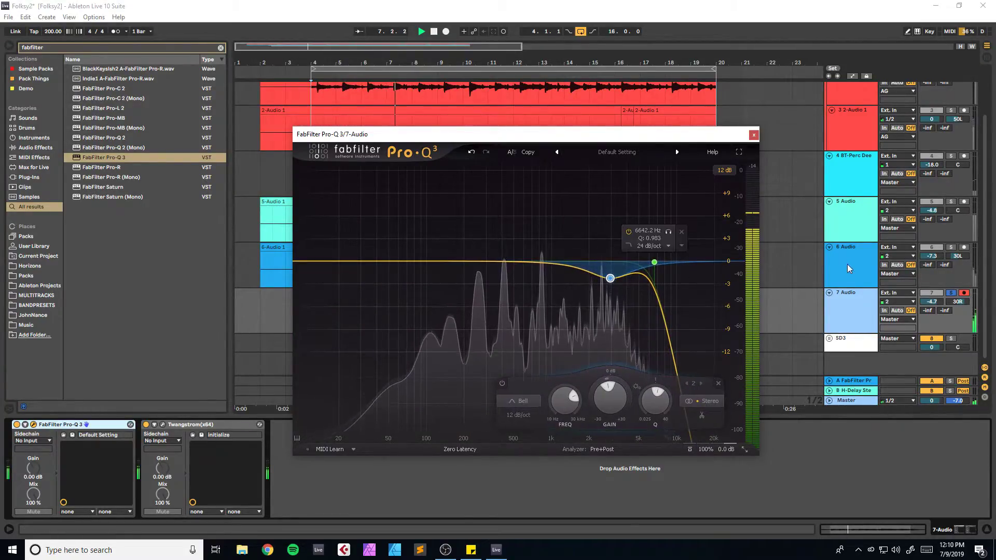
key(space)
key(ctrl+s)
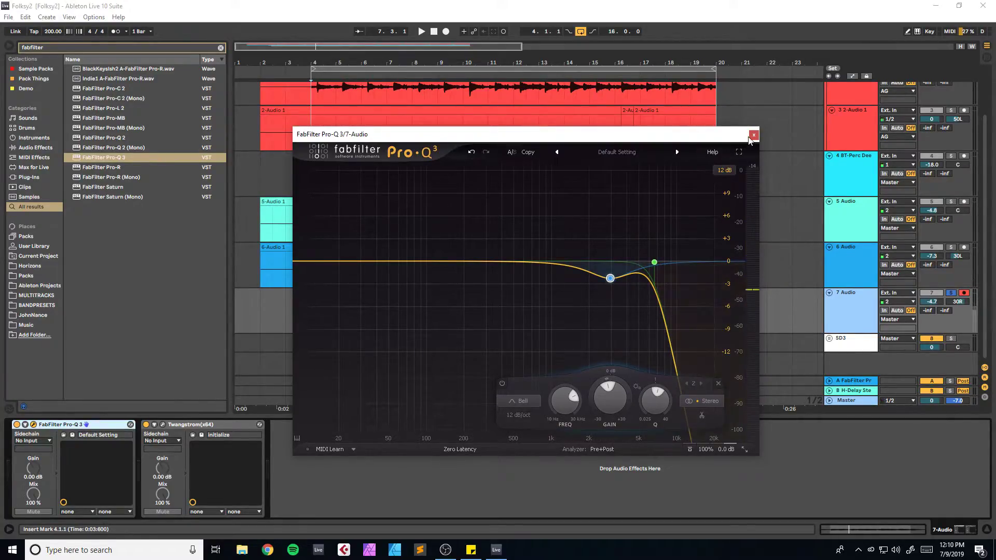
Step: Unsolo the 7 Audio track, play the song with the EQ active, and disarm the track
click(952, 293)
key(space)
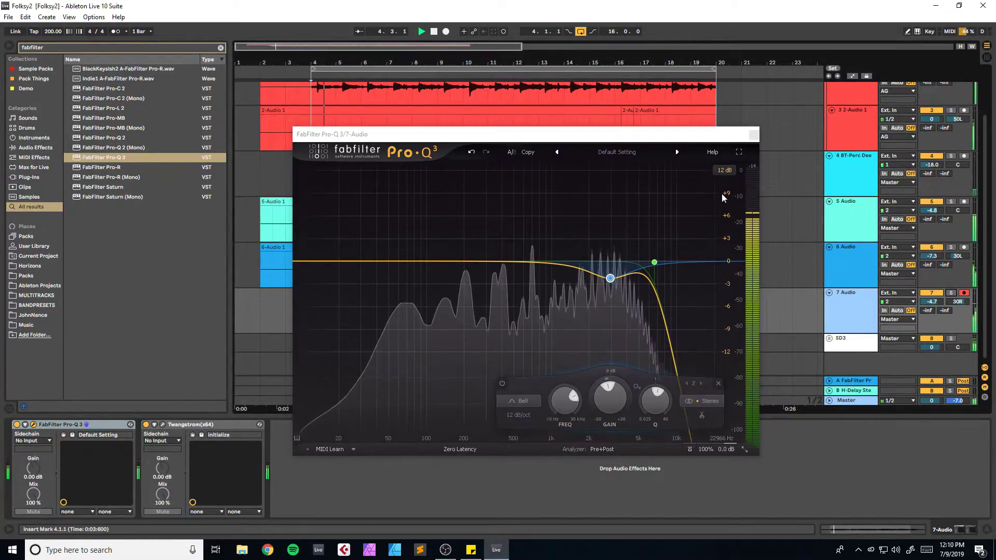
click(963, 293)
click(753, 134)
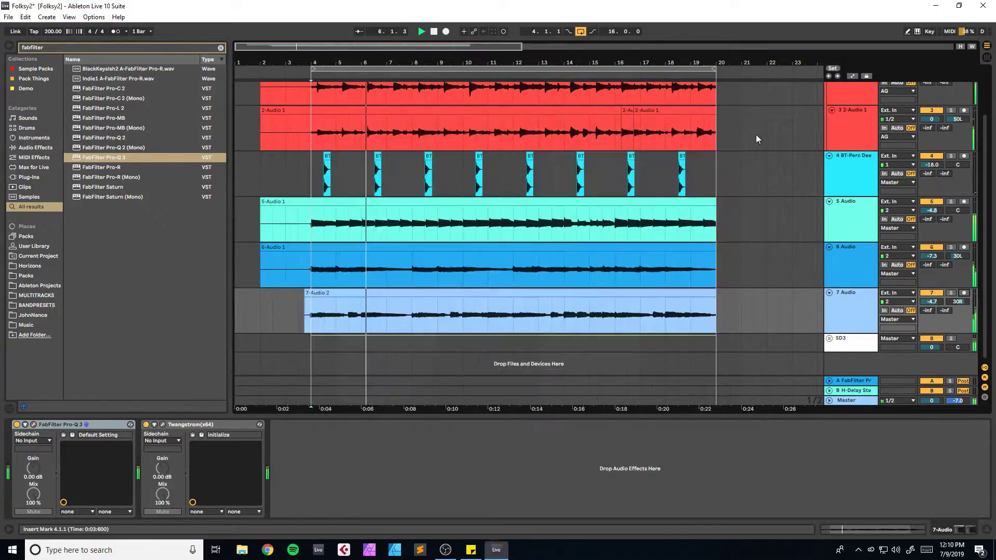
Step: Set the AG group track's volume to -2.4 dB during playback and save the set
drag(306, 58, 307, 67)
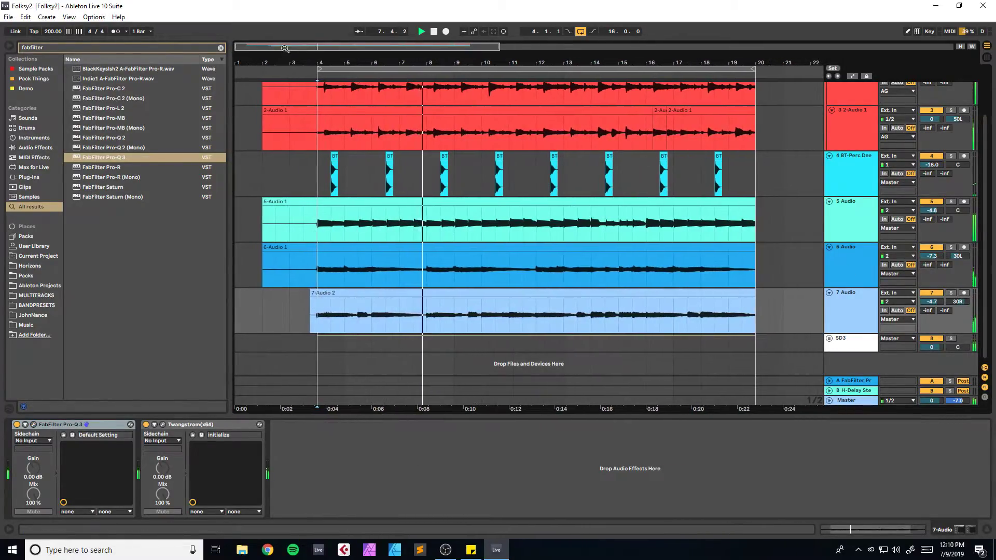
scroll(349, 161, up, 2)
drag(931, 95, 931, 99)
key(ctrl+s)
Step: Insert a new MIDI track, move it above the AG group as the first track, and save the set
click(849, 105)
key(ctrl+shift+t)
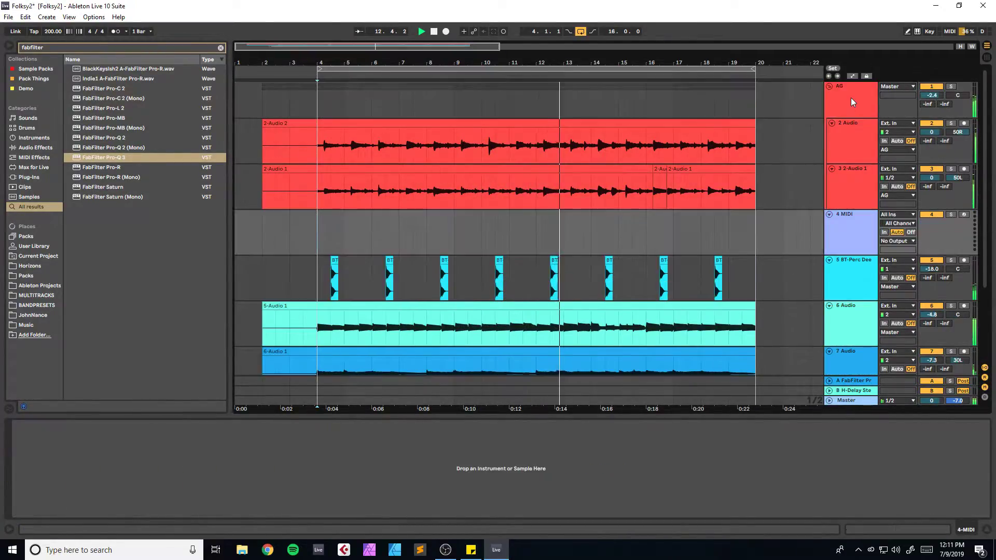
drag(844, 91, 844, 91)
key(ctrl+s)
Step: Find Kontakt in the browser, stop playback and load the instrument onto the new MIDI track
key(ctrl+f)
text(kontakt)
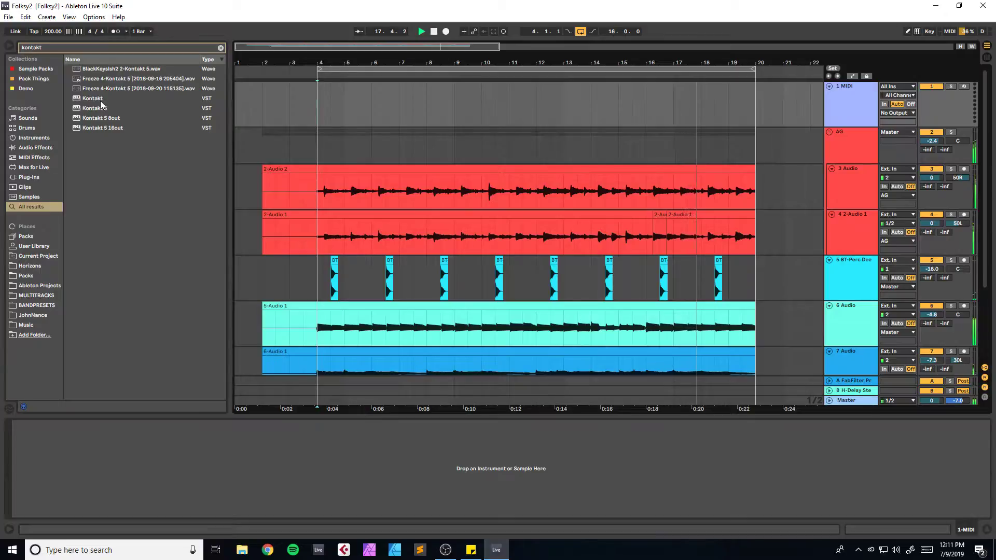
key(space)
drag(101, 100, 367, 111)
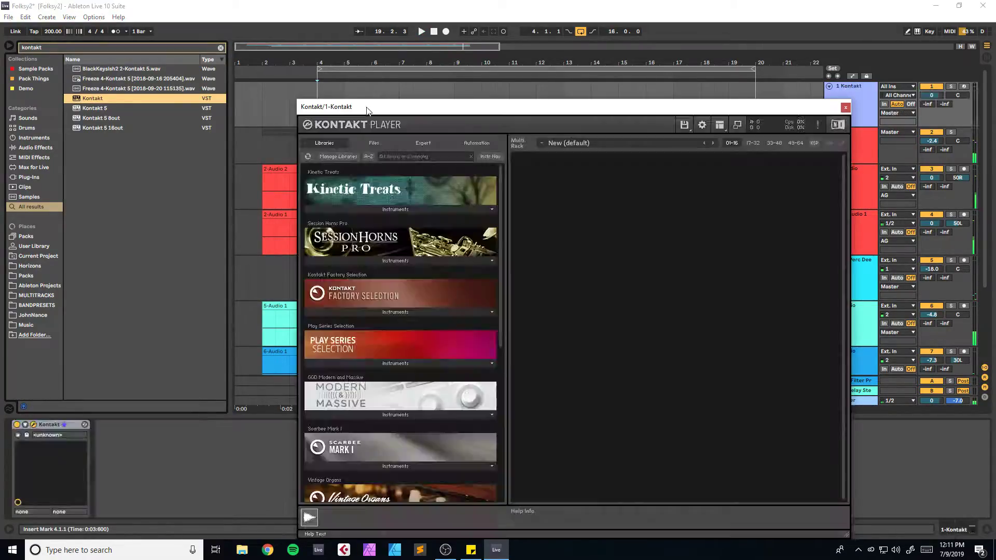
Step: Load Tonewheel Organ B3 from the Vintage Organs library into Kontakt and set the track's volume to -6.4 dB
scroll(362, 299, down, 1)
scroll(362, 300, down, 2)
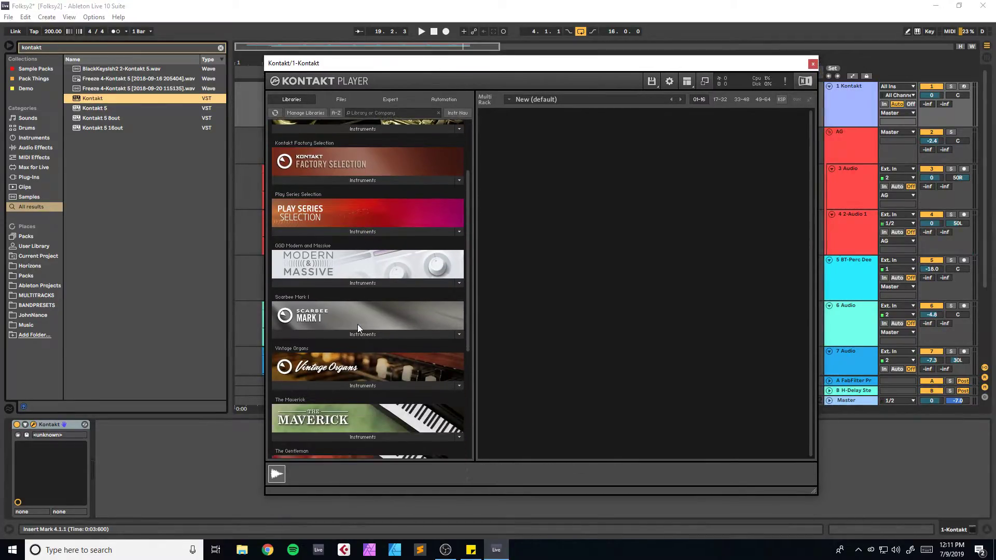
click(345, 349)
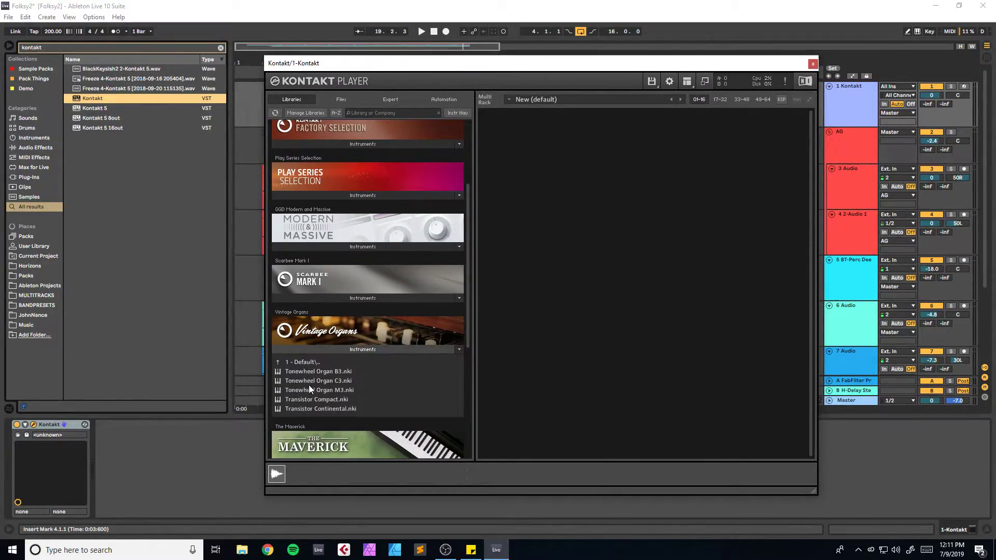
drag(310, 375, 549, 339)
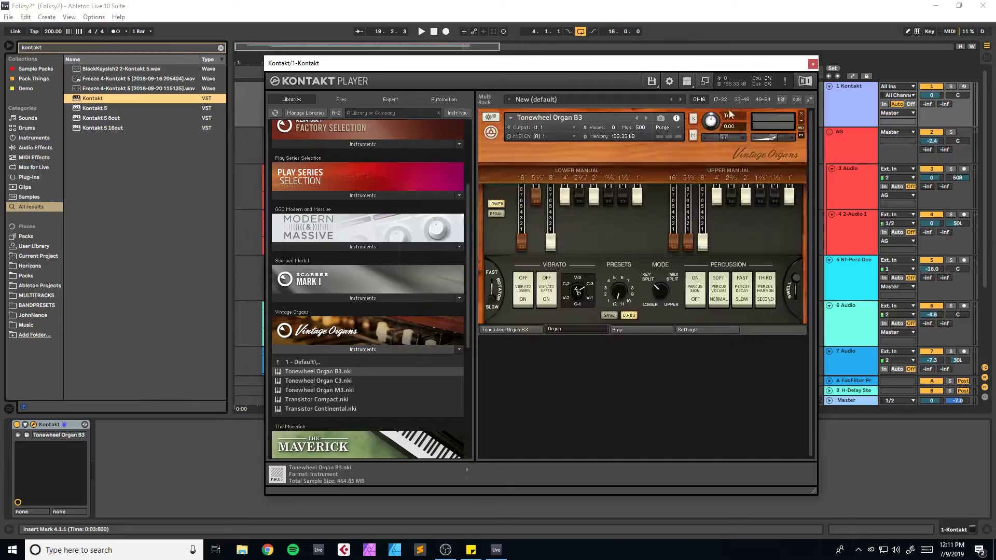
click(813, 64)
drag(930, 95, 928, 99)
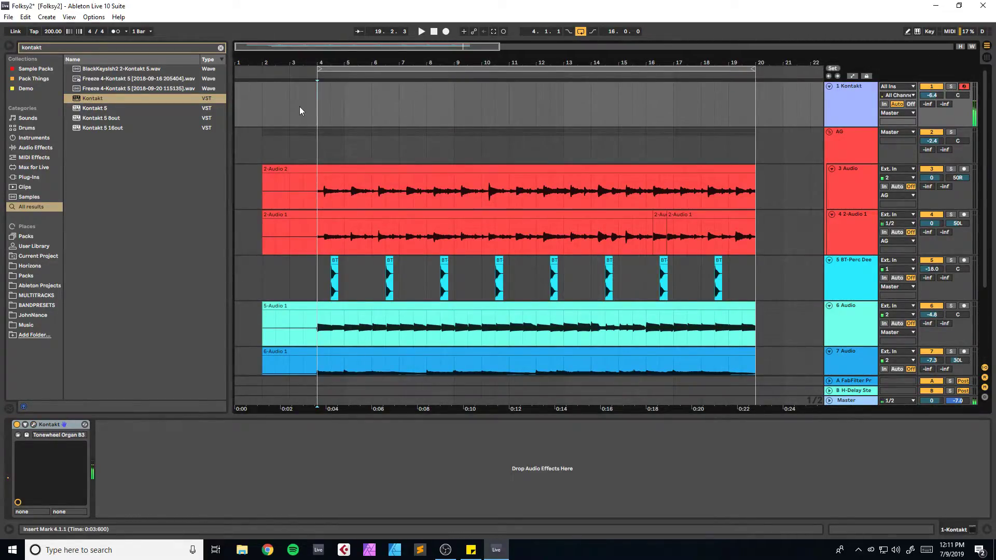
Step: Create an empty MIDI clip from 4.1.1 to 20.1.1 on the Kontakt track, save, and enlarge the note editor
drag(320, 104, 529, 104)
drag(596, 104, 759, 105)
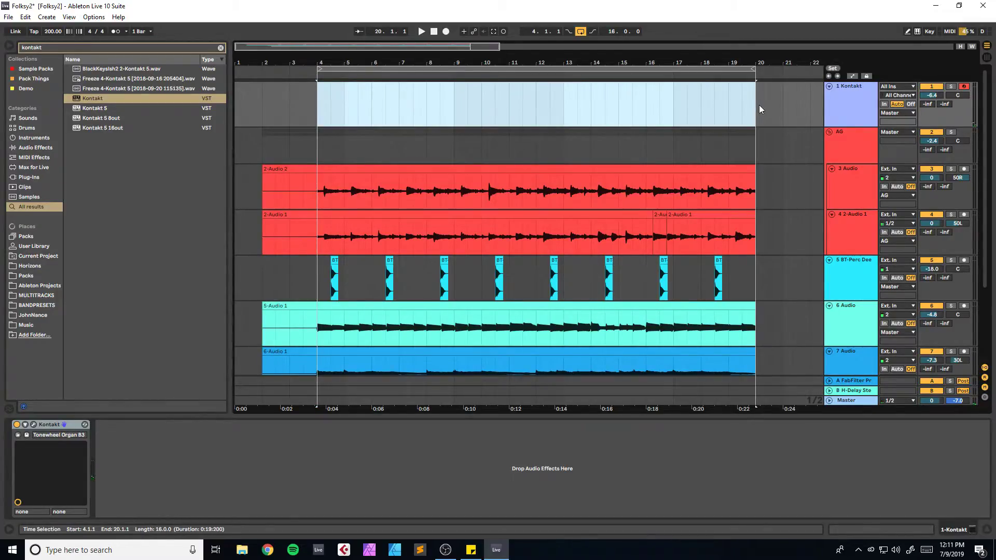
key(ctrl+shift+m)
key(ctrl+s)
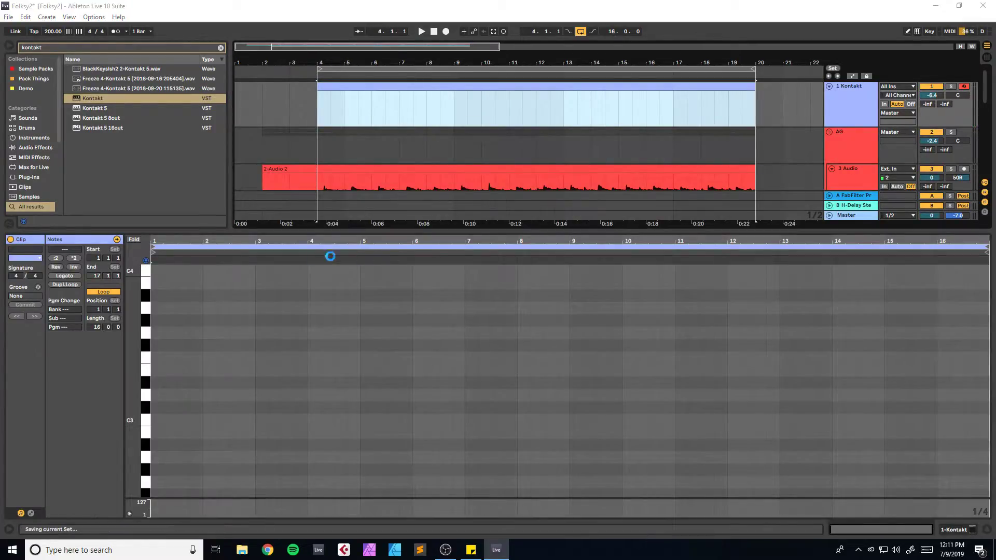
drag(320, 237, 327, 151)
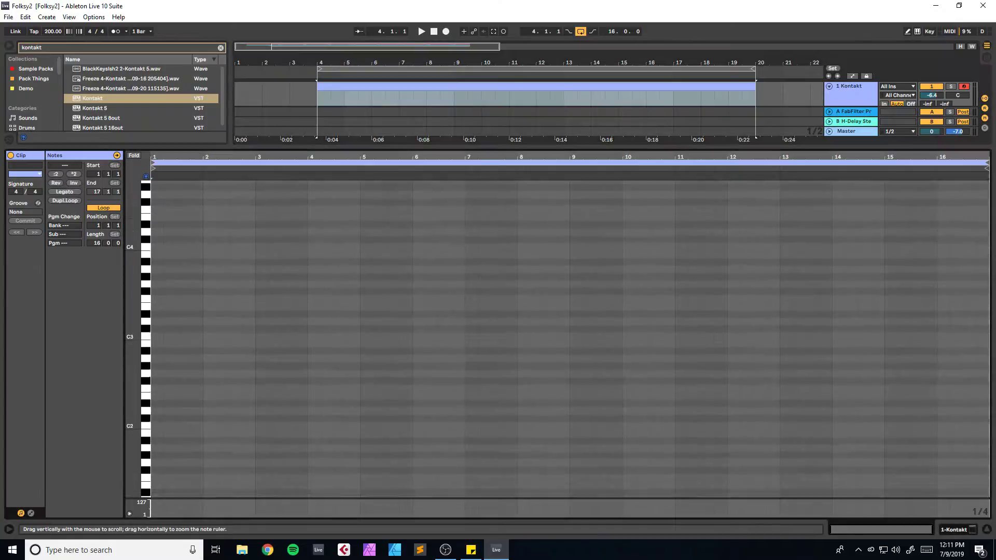
Step: Draw a four-bar organ line in the clip: C#2 for one bar, D#2 for one bar and F2 for two bars
key(space)
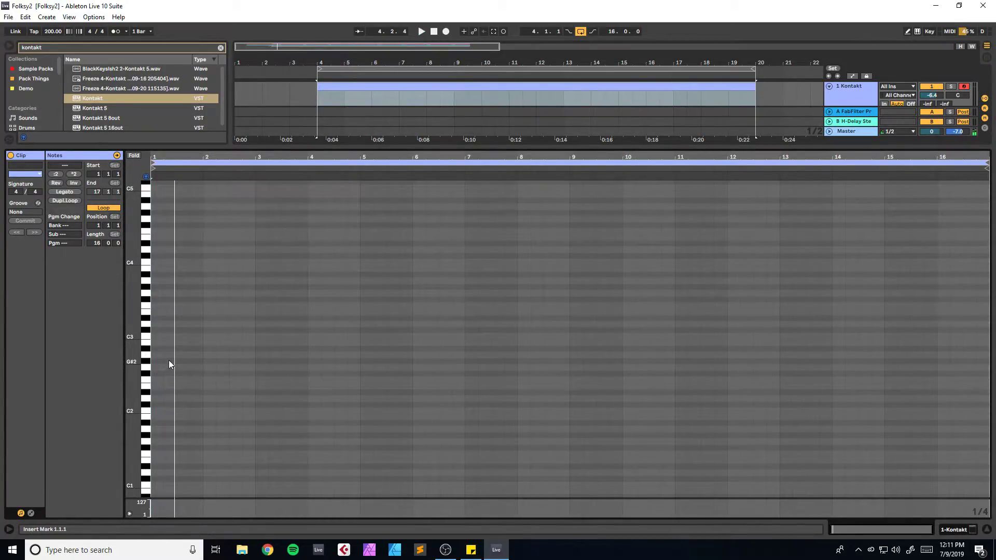
double_click(155, 404)
drag(162, 404, 255, 404)
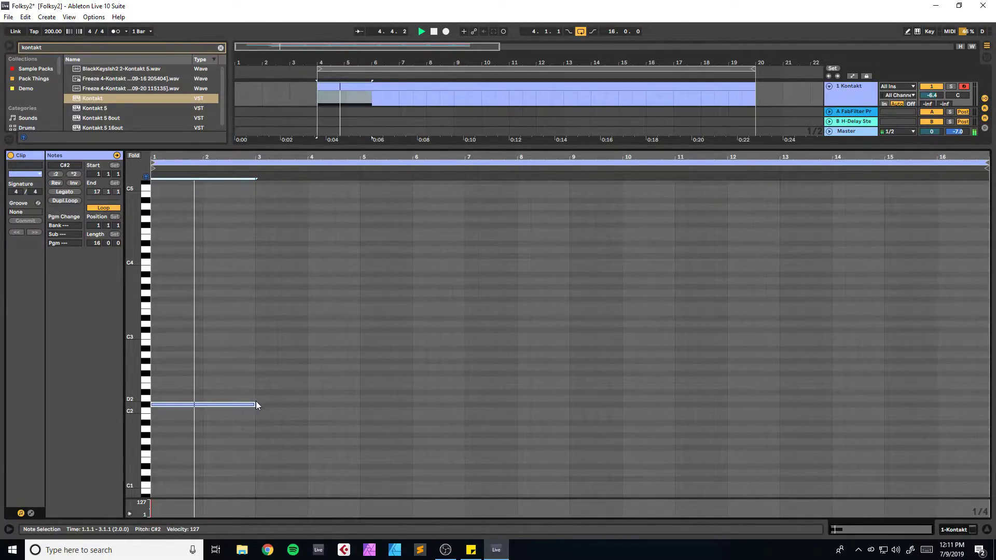
drag(253, 404, 274, 381)
key(space)
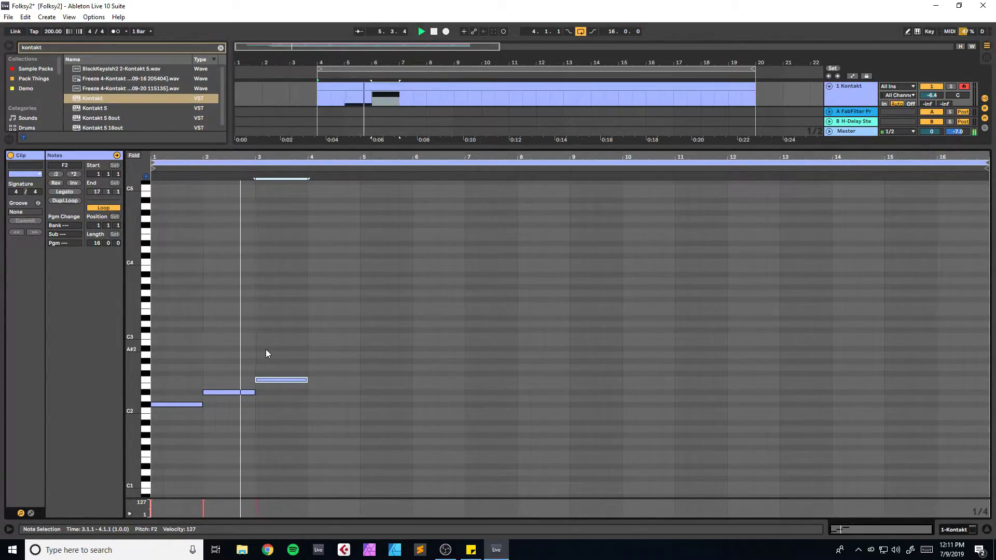
drag(307, 380, 360, 379)
Step: Duplicate the four-bar organ phrase to bars 5 and 9 while it plays, and save the set
key(ctrl+a)
key(ctrl+d)
key(space)
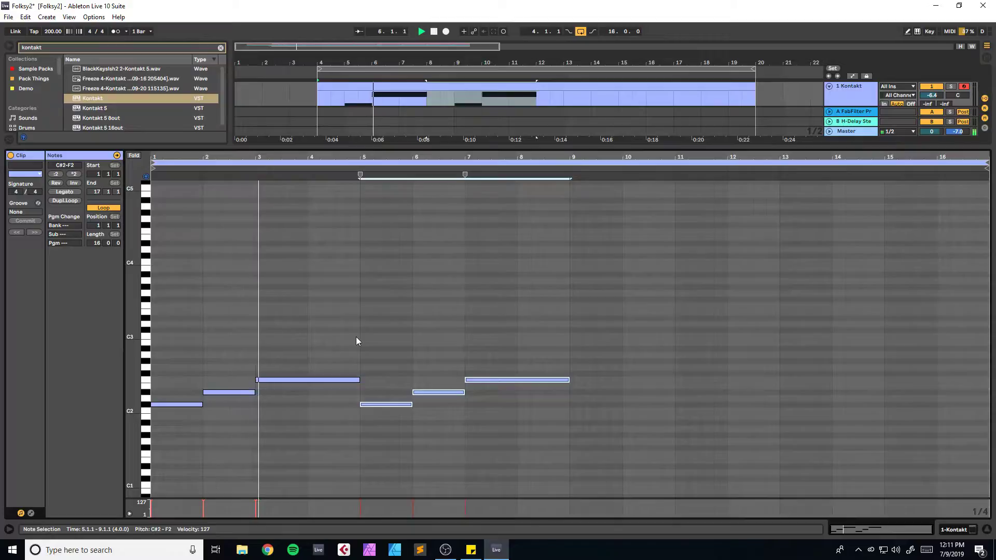
key(ctrl+s)
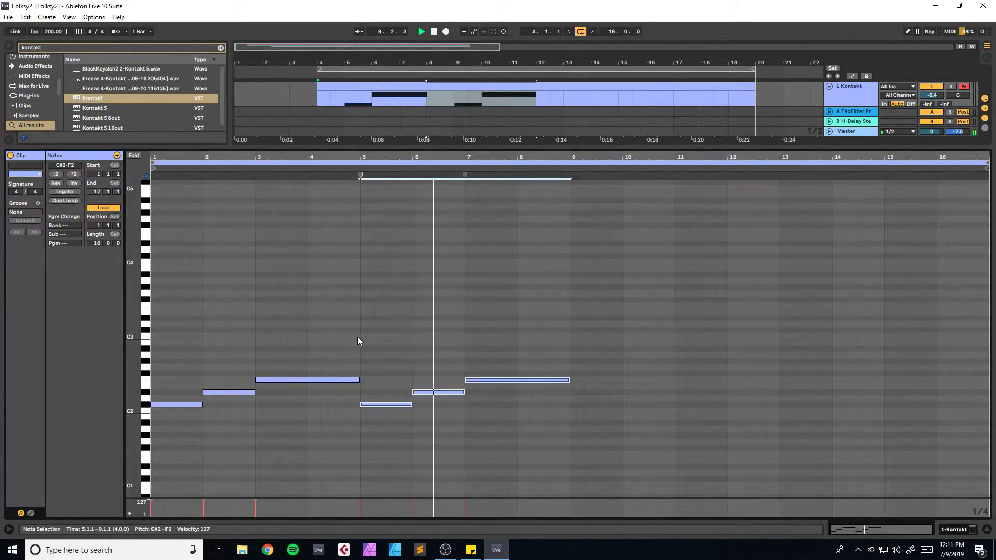
key(ctrl+d)
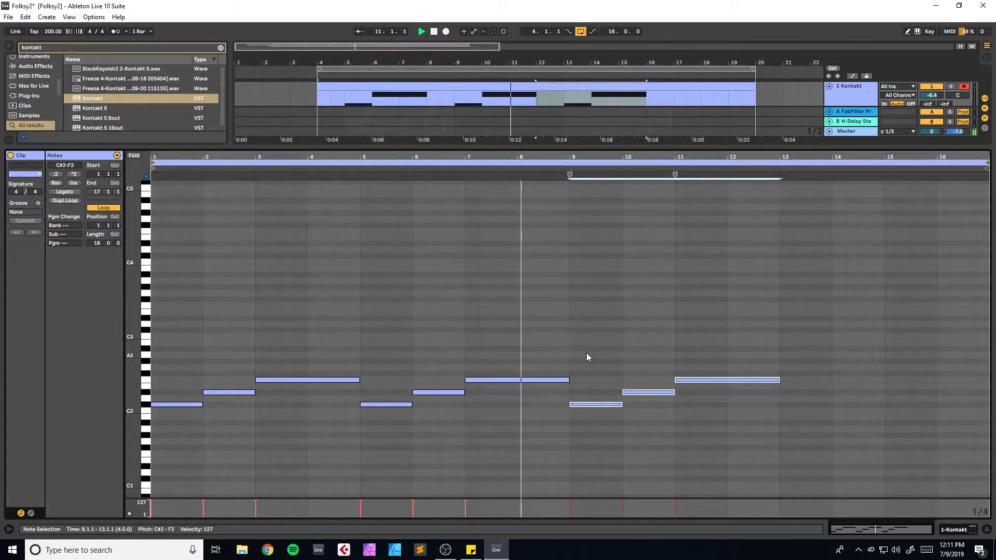
Step: Replace the F2 note at bar 11 with descending half-bar notes G#2, G2 and F2, and play from 11.1.1
click(709, 353)
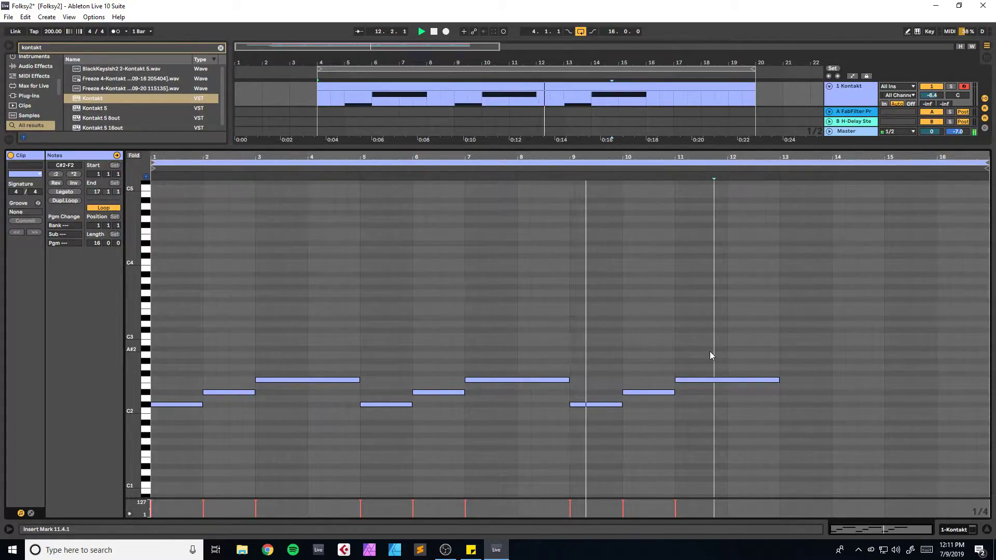
click(710, 379)
key(Up)
key(Up)
key(Up)
key(Up)
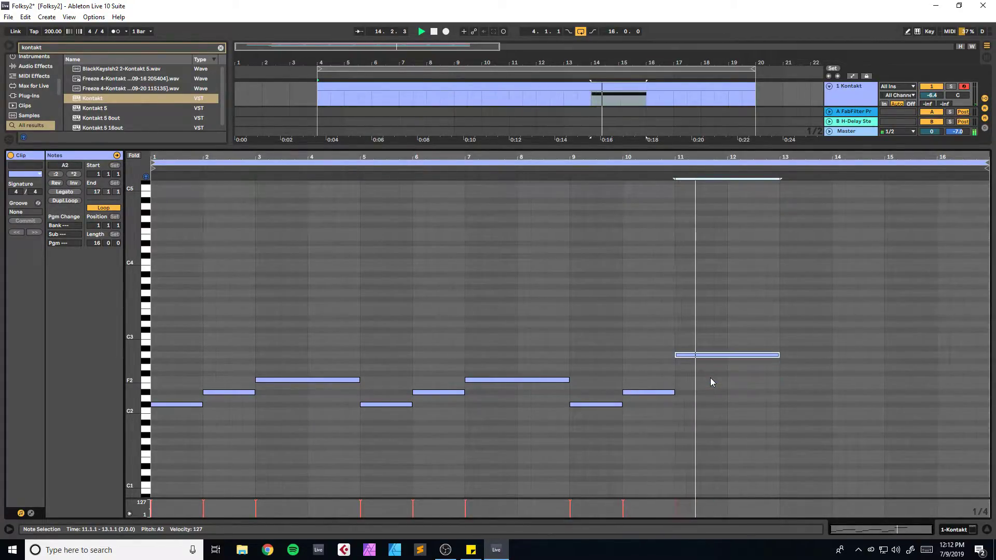
key(Down)
drag(778, 362, 739, 381)
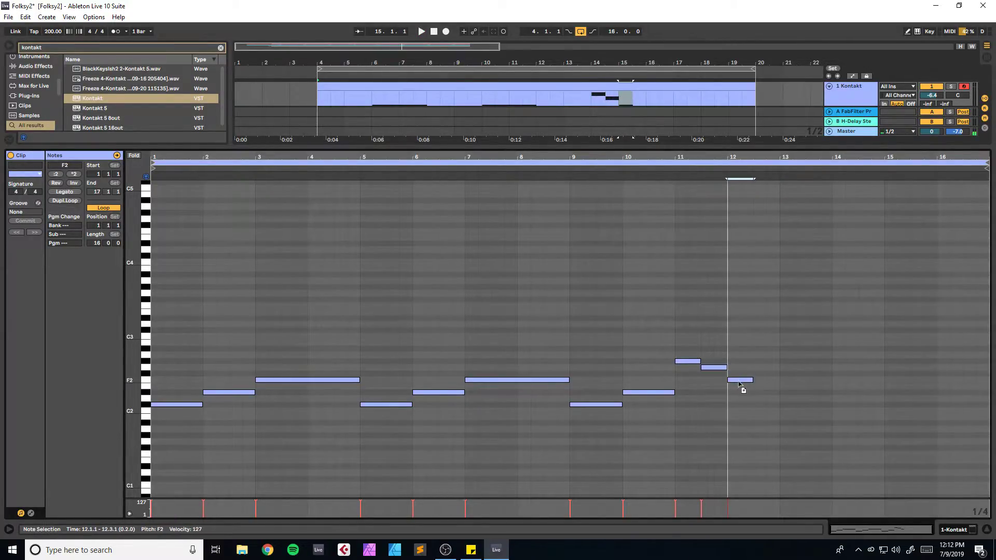
click(678, 340)
key(space)
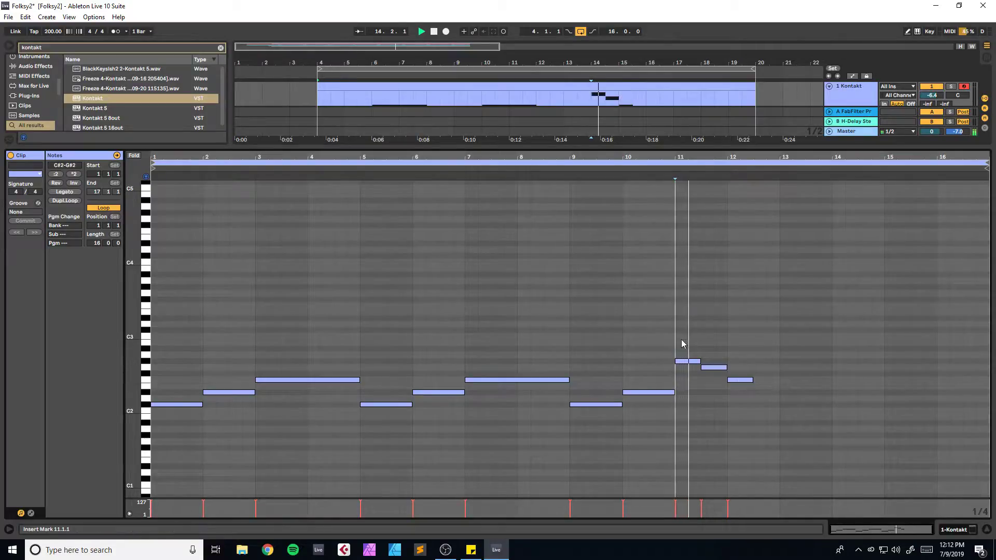
key(space)
Step: Add a half-bar C2 note at 12.3.1 and copy the C#2, D#2, F2 phrase to bar 13
drag(753, 381, 768, 406)
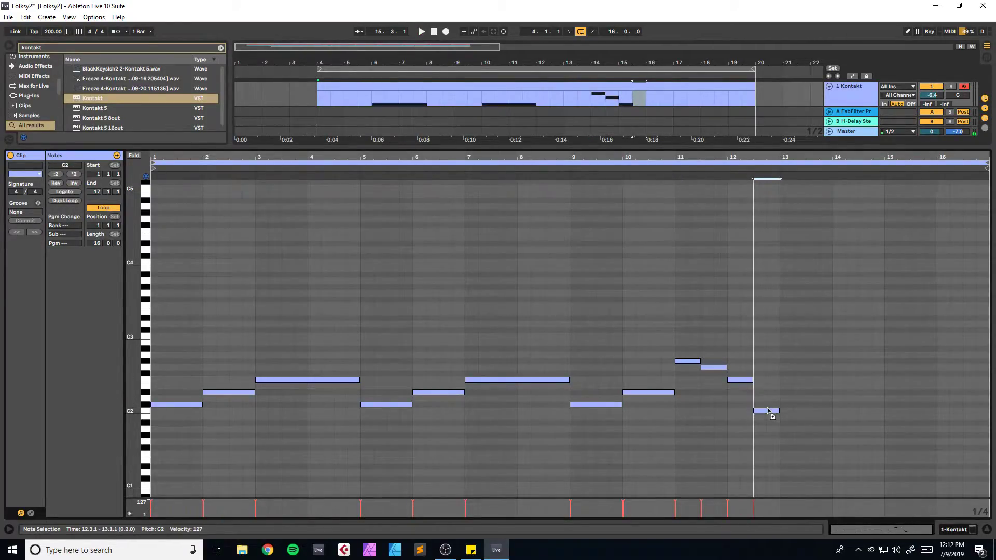
click(677, 333)
key(space)
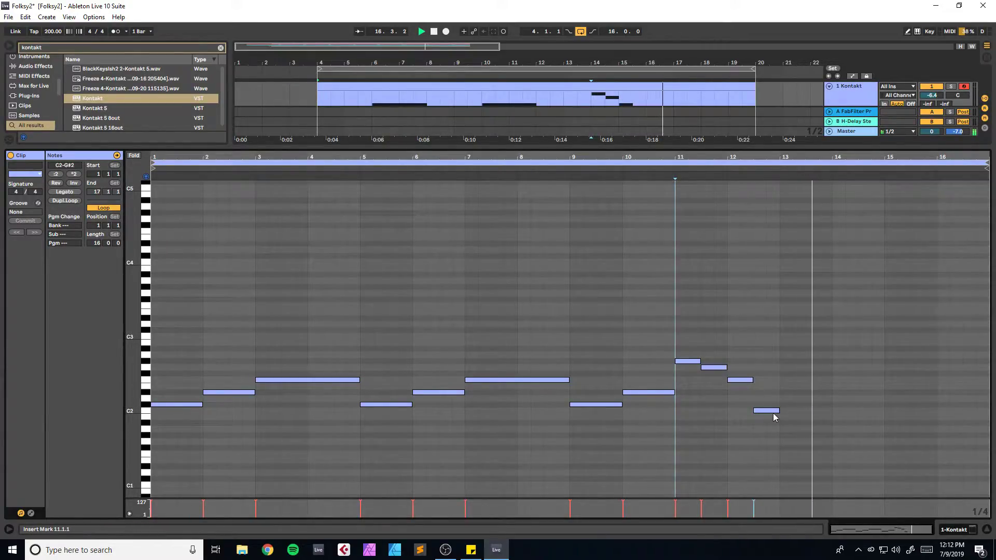
key(space)
drag(336, 357, 806, 403)
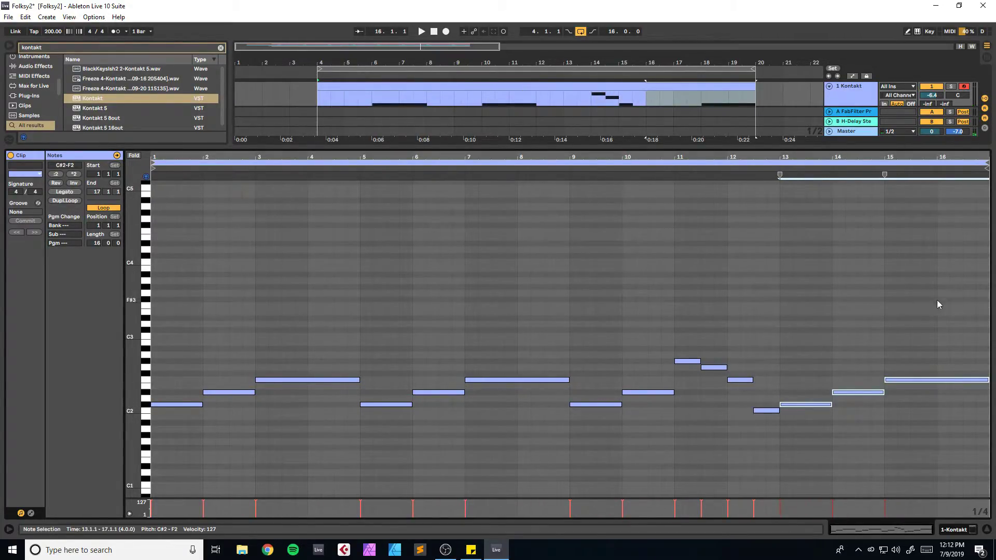
Step: Transpose all organ notes up one octave, play the clip and save the set
key(ctrl+a)
key(shift+Up)
key(space)
scroll(234, 295, up, 2)
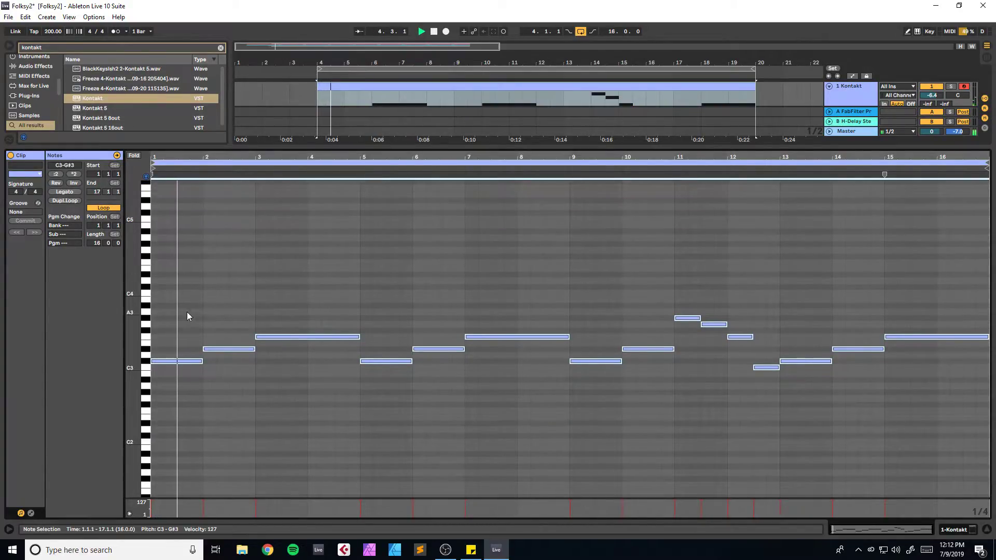
key(ctrl+s)
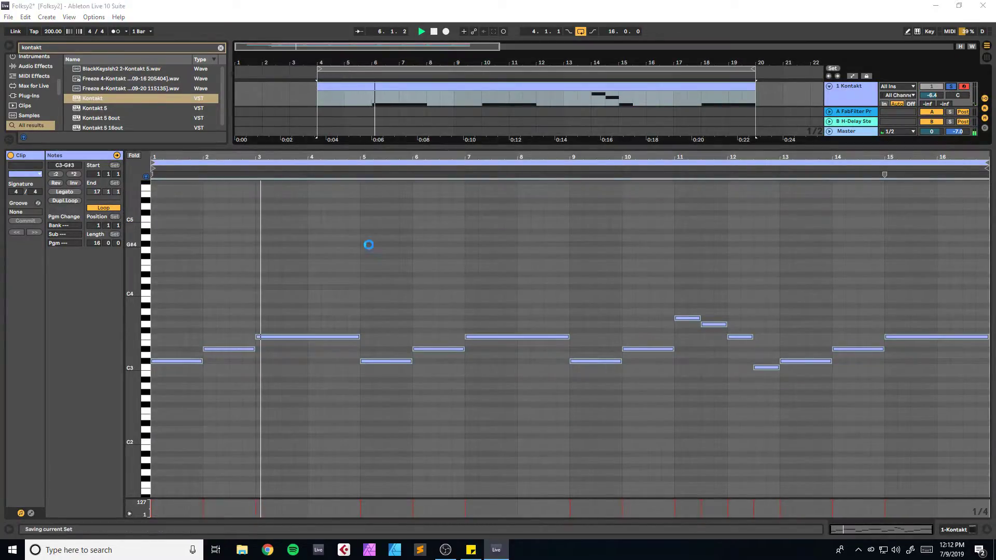
Step: Build the bar 1 organ chord by stacking copies of its C#3 note at F3, G#3 and C4
key(space)
click(173, 361)
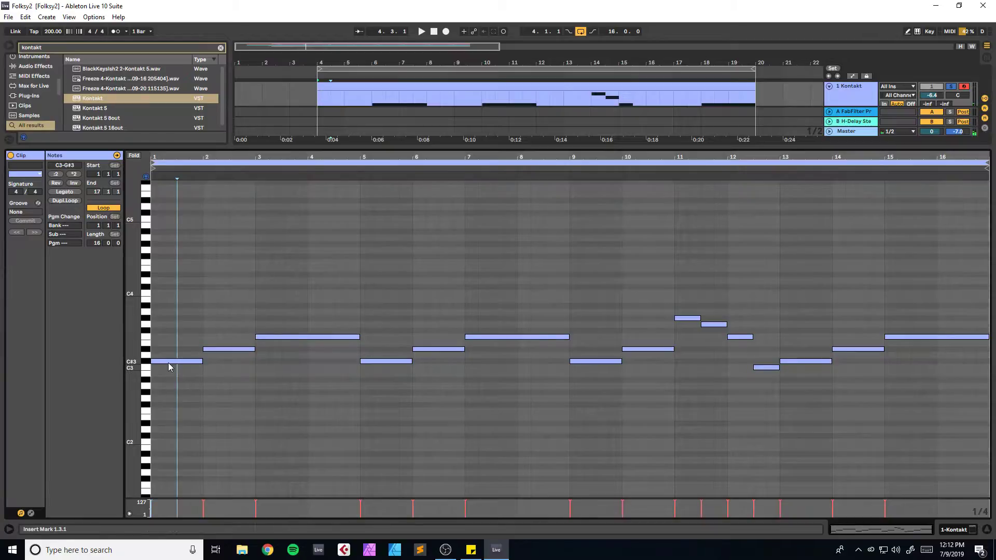
drag(172, 361, 170, 336)
drag(170, 336, 170, 297)
key(space)
Step: Build the bar 2 chord by adding one-bar G3, G#3 and A#3 notes above D#3, and play it
click(191, 338)
key(ctrl+d)
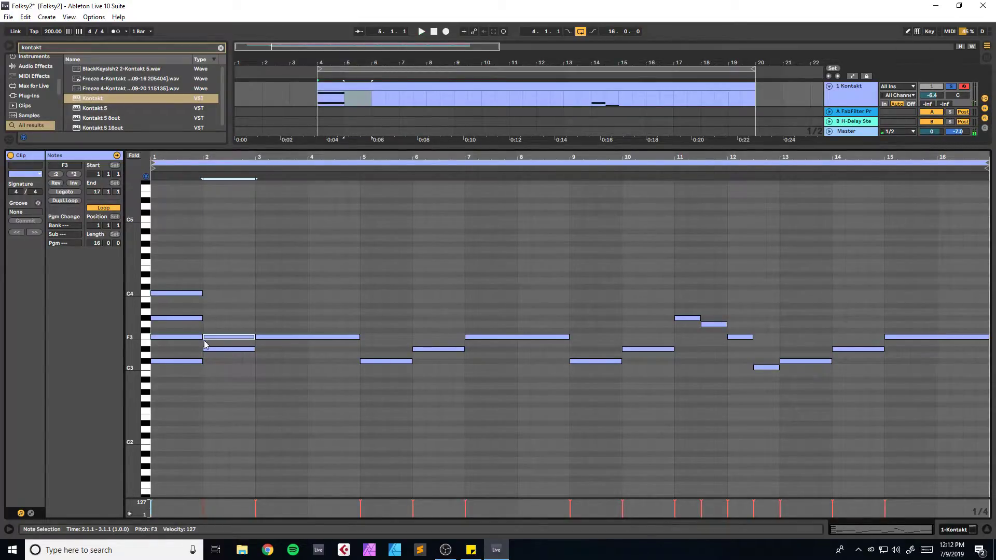
drag(224, 340, 222, 308)
key(space)
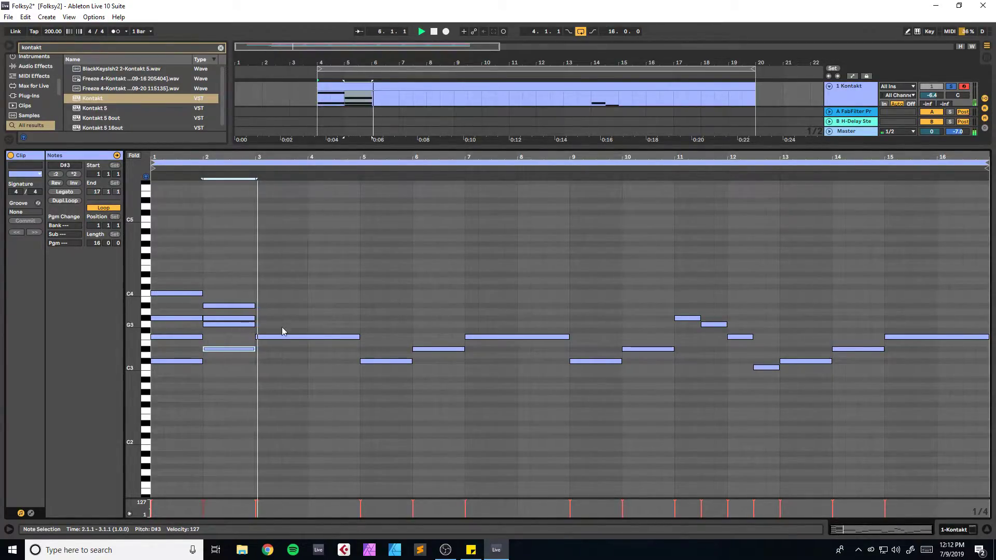
Step: Stack two-bar copies of the bar 3 F3 note at G#3, C4 and D#4, save the set and play it
click(297, 338)
ctrl+drag(287, 335, 290, 274)
key(ctrl+s)
key(space)
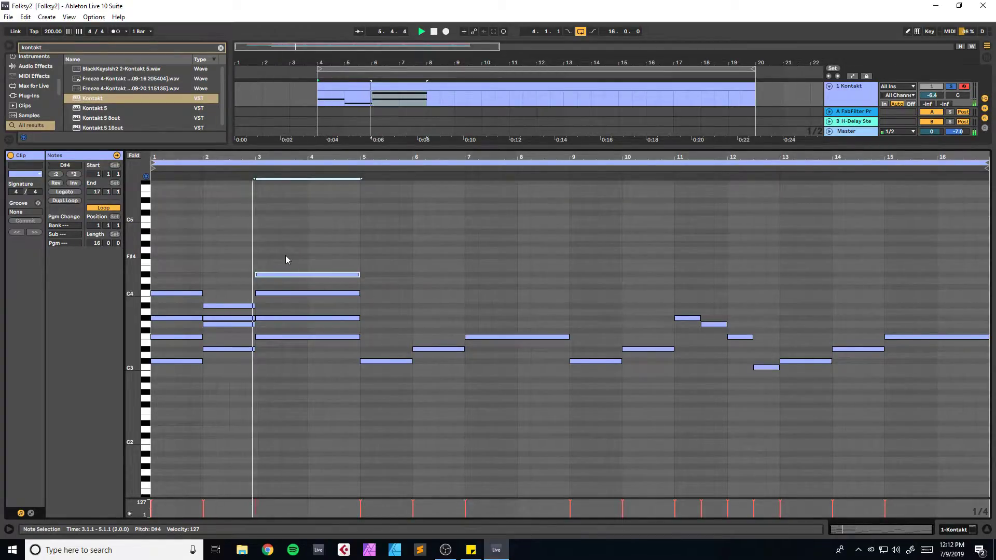
key(space)
Step: Duplicate the upper chord notes of bars 1–4 to bars 5 and 9
drag(282, 259, 168, 337)
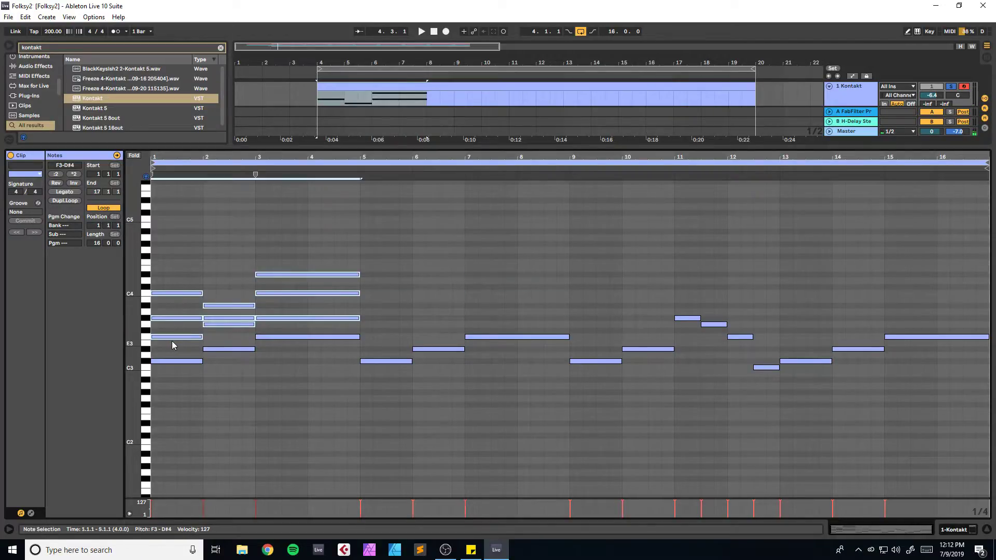
key(ctrl+d)
key(ctrl+d)
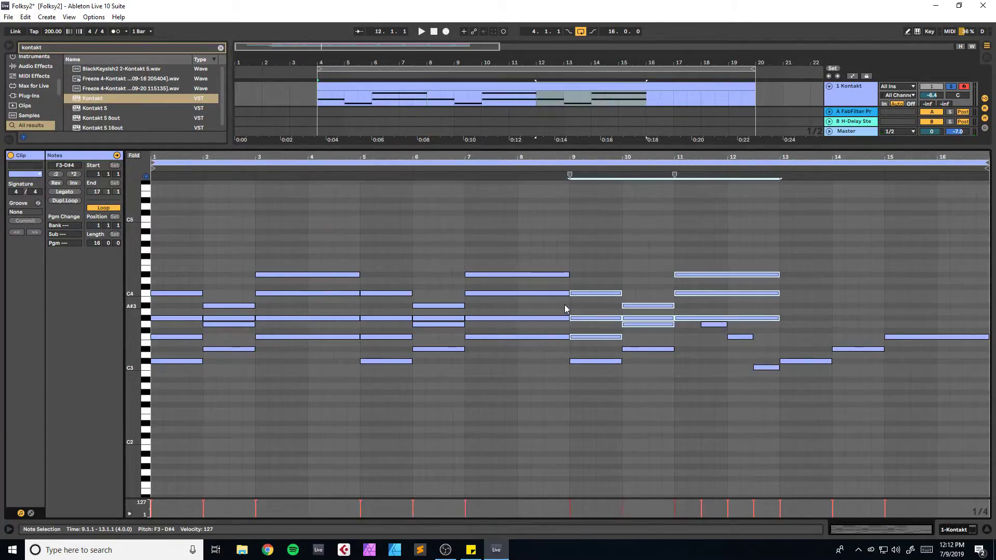
Step: Shorten the G#3 note at bar 11 to half a bar and delete the two-bar C4 and D#4 notes above it
click(800, 310)
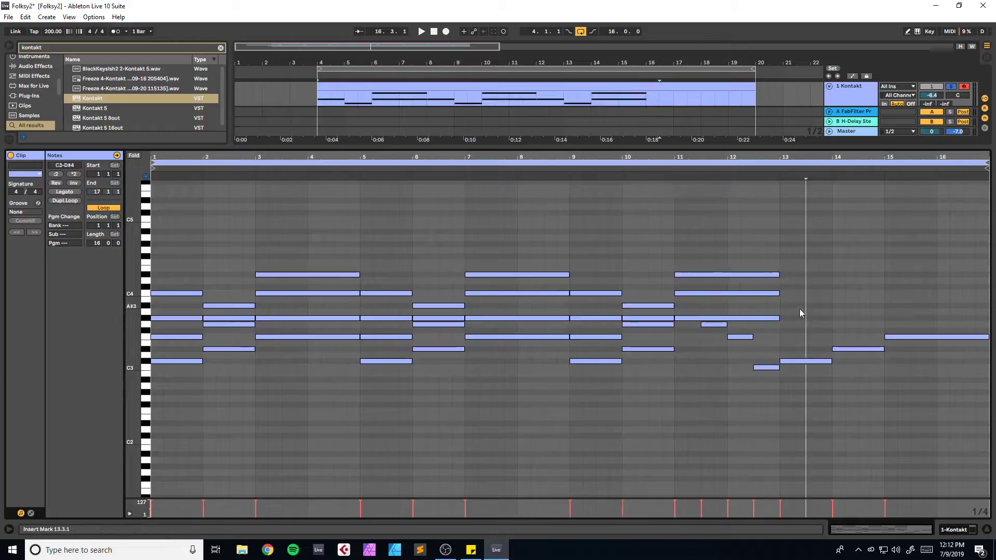
drag(777, 319, 700, 318)
drag(706, 264, 728, 309)
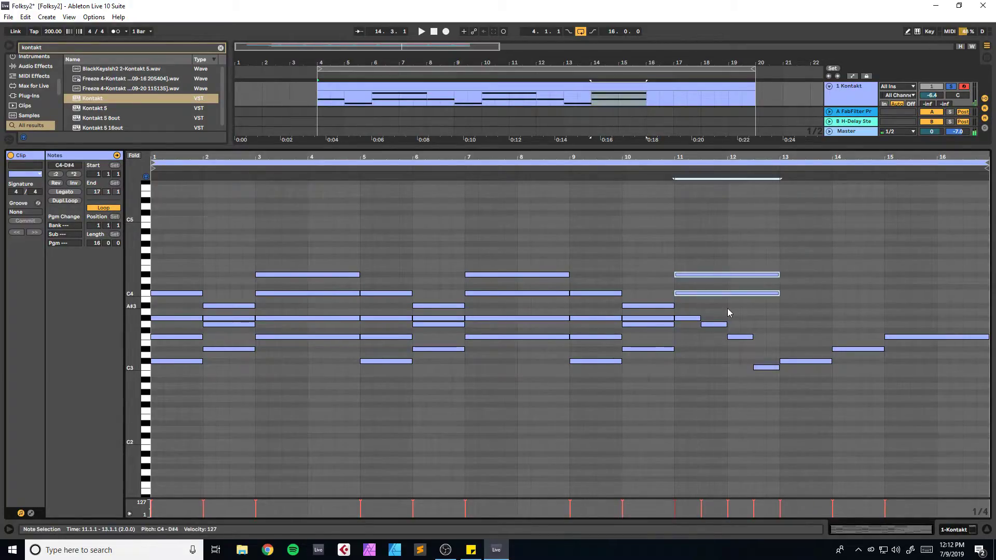
key(Delete)
Step: Copy the upper chord notes of bars 1–4 to bar 13 at the same pitches, play the clip and save the set
drag(179, 274, 237, 336)
drag(298, 257, 308, 326)
drag(175, 339, 806, 331)
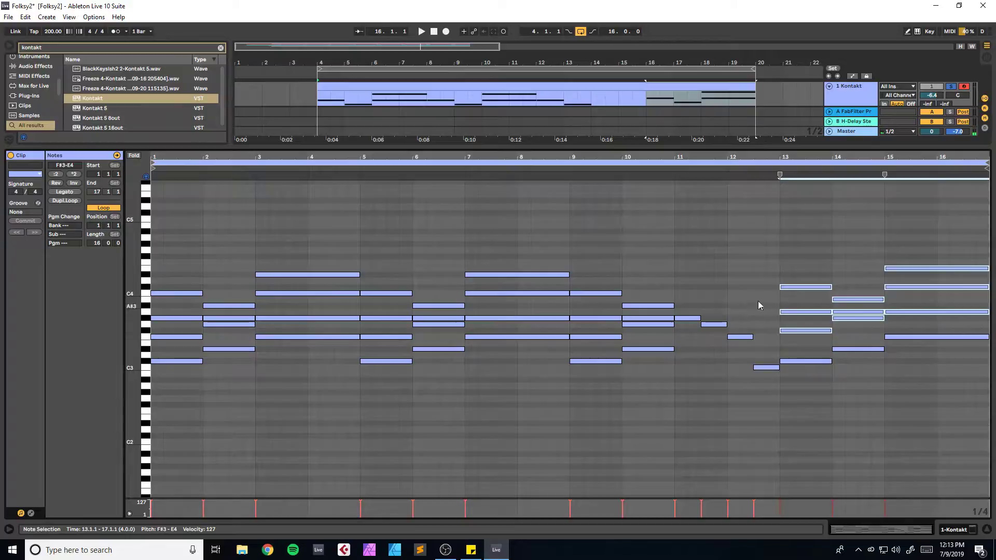
key(Down)
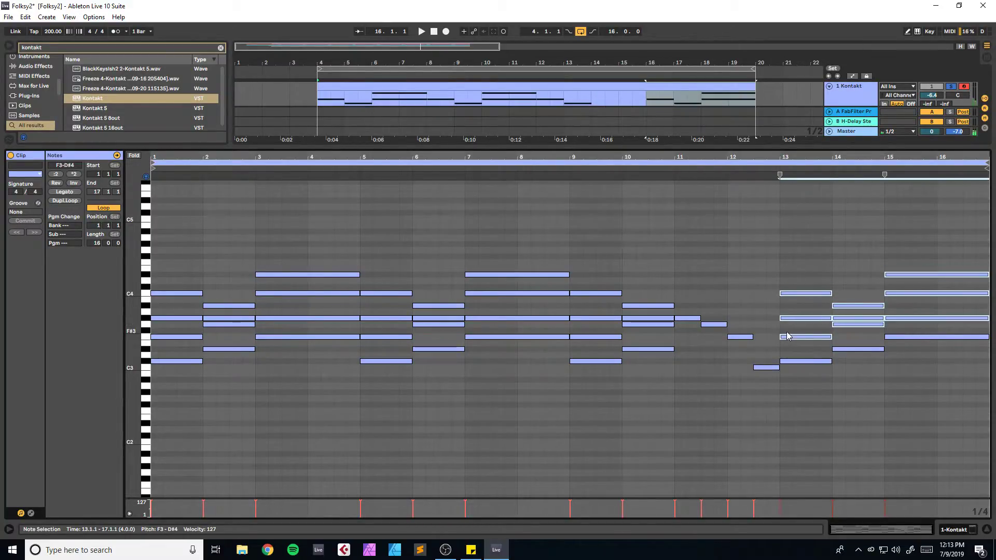
click(777, 256)
key(space)
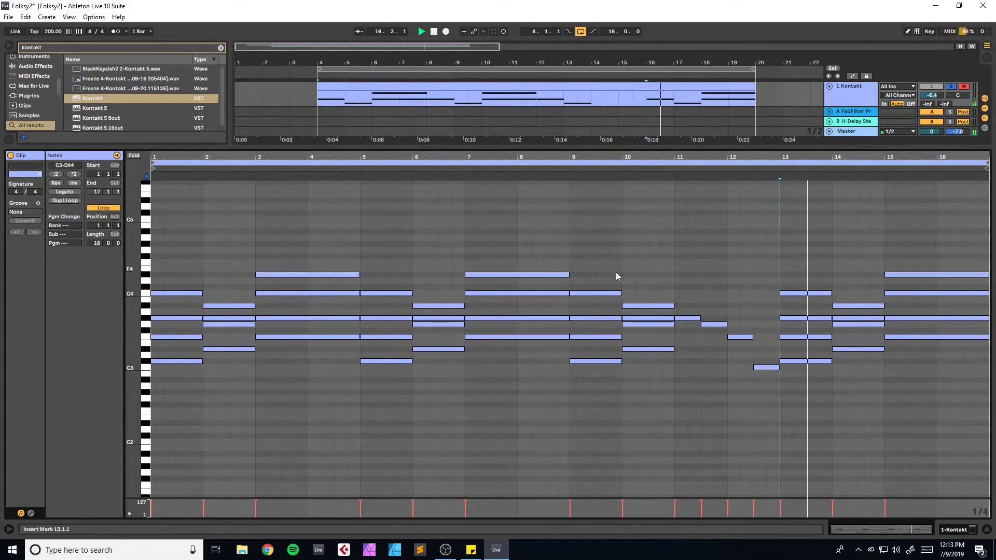
click(578, 244)
key(space)
key(ctrl+s)
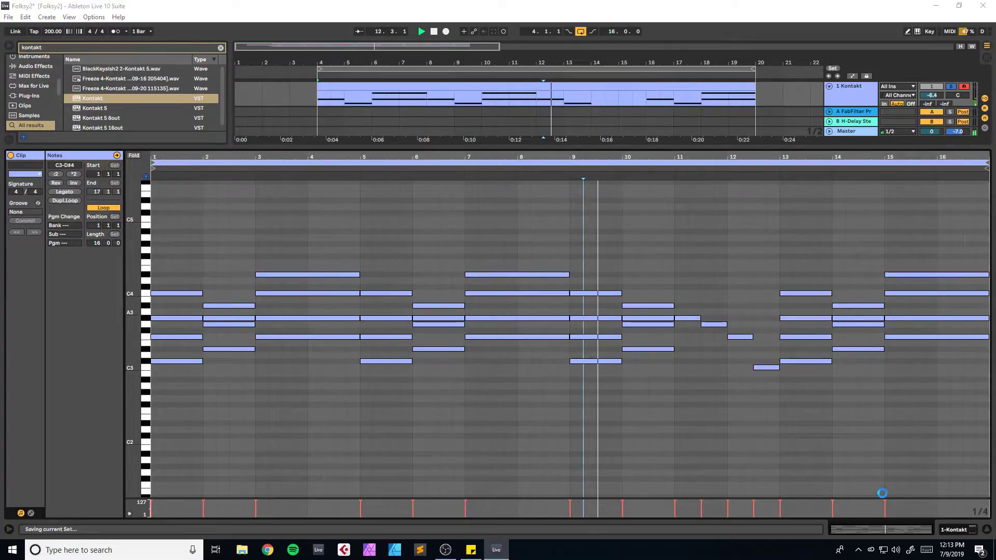
Step: Stack half-bar C4, D#4 and G4 notes above the G#3 note at 11.1.1
drag(881, 530, 894, 541)
key(space)
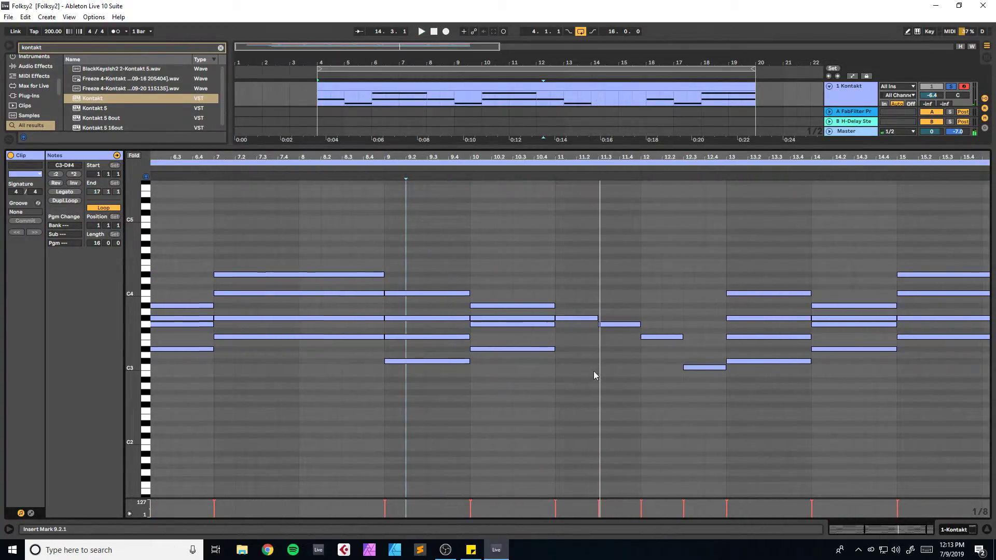
scroll(576, 373, up, 1)
click(577, 359)
ctrl+drag(576, 364, 627, 353)
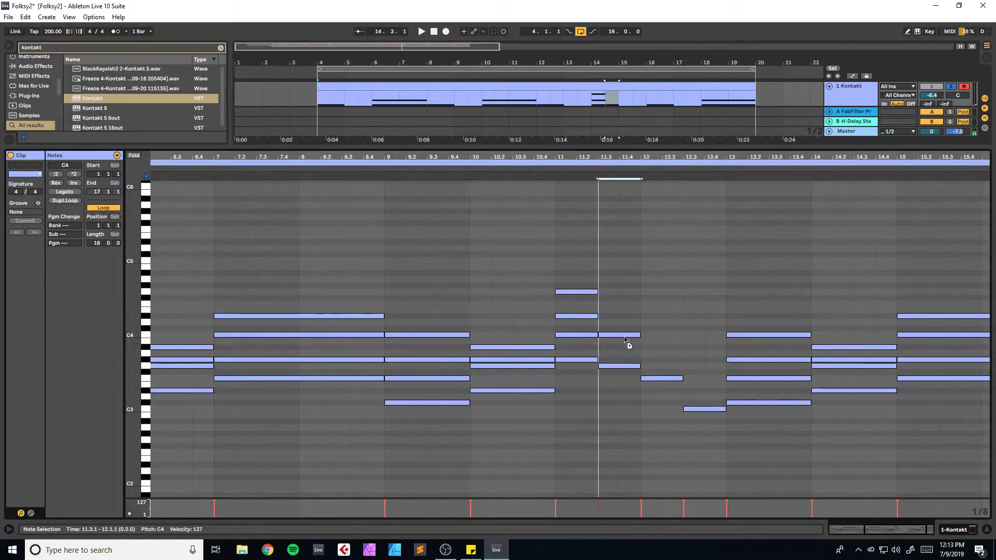
Step: Build the 11.3.1 chord with A#3, D#4 and G#4 above the G3 note, play from 11.1.1 and save
ctrl+drag(625, 348, 621, 285)
click(565, 284)
key(space)
key(space)
ctrl+drag(628, 348, 627, 320)
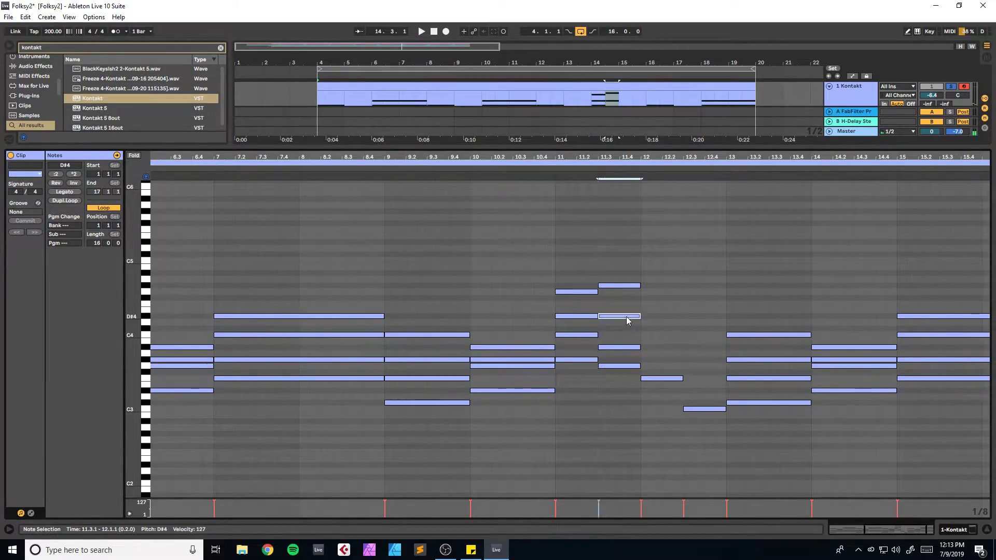
click(569, 277)
key(space)
key(ctrl+s)
Step: Stack half-bar G#3, C4 and F4 notes above the F3 note at 12.1.1 and play from 11.1.1
click(659, 379)
ctrl+drag(668, 383, 663, 319)
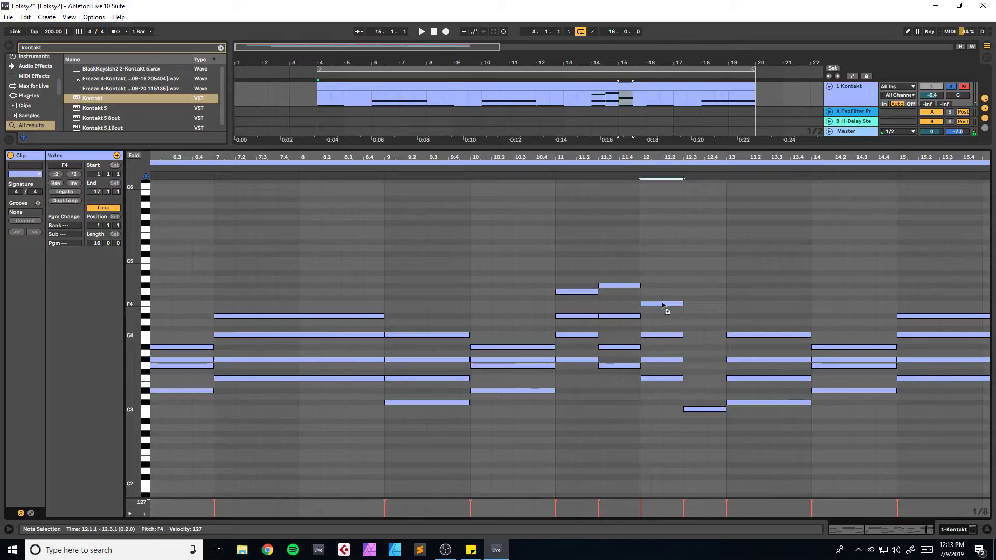
click(553, 259)
key(space)
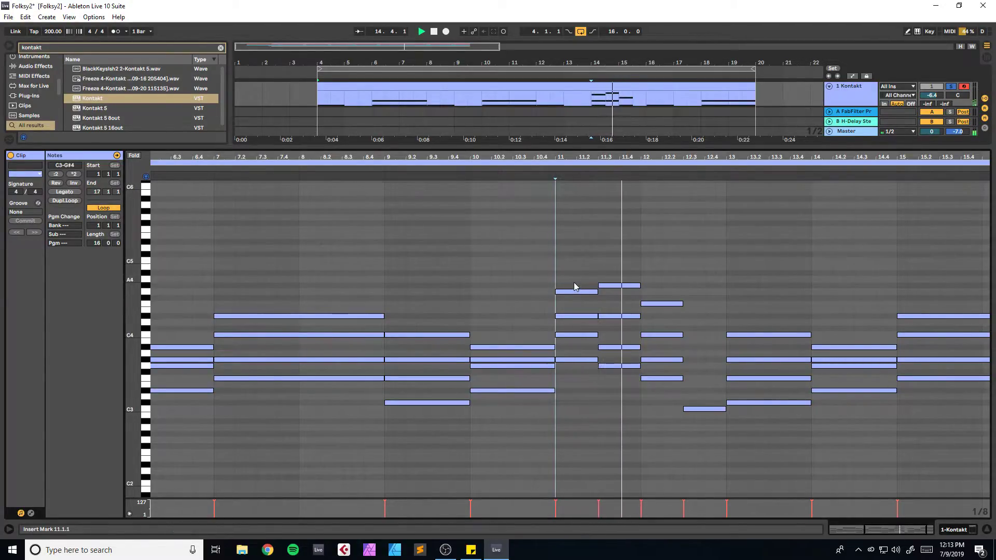
key(space)
Step: Extend the G#3, C4 and F4 notes at 12.1.1 to a full bar, play from 11.1.1 and save the set
click(704, 408)
click(705, 402)
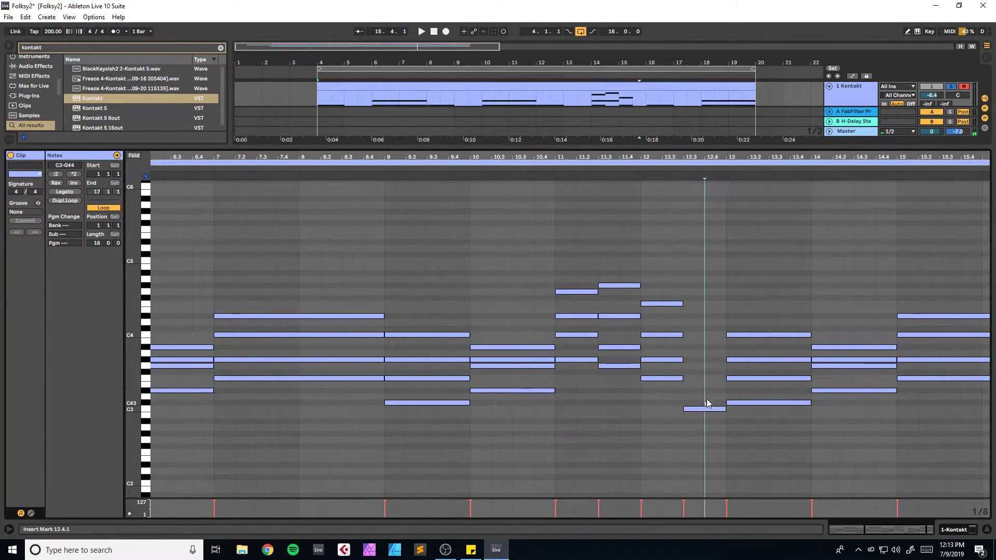
drag(701, 301, 725, 358)
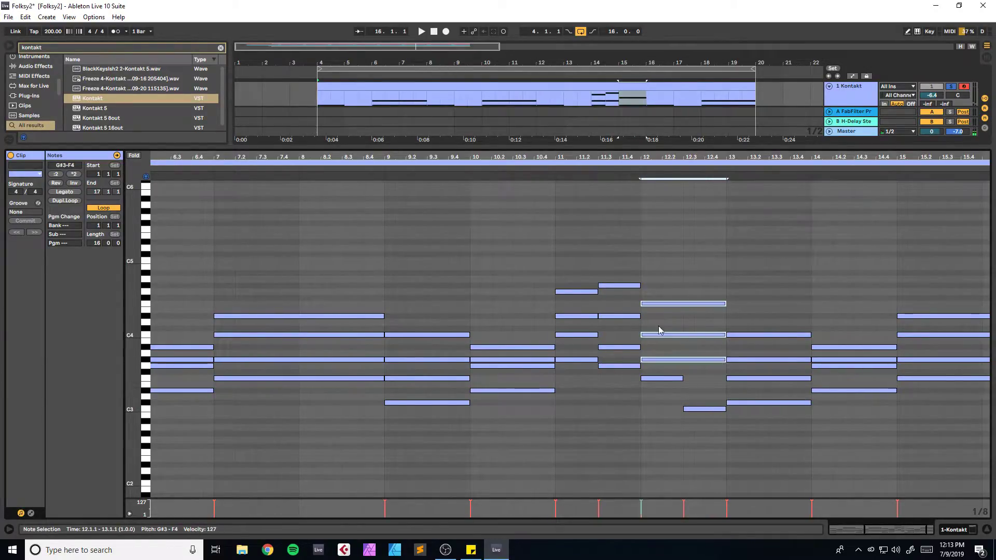
click(551, 251)
key(space)
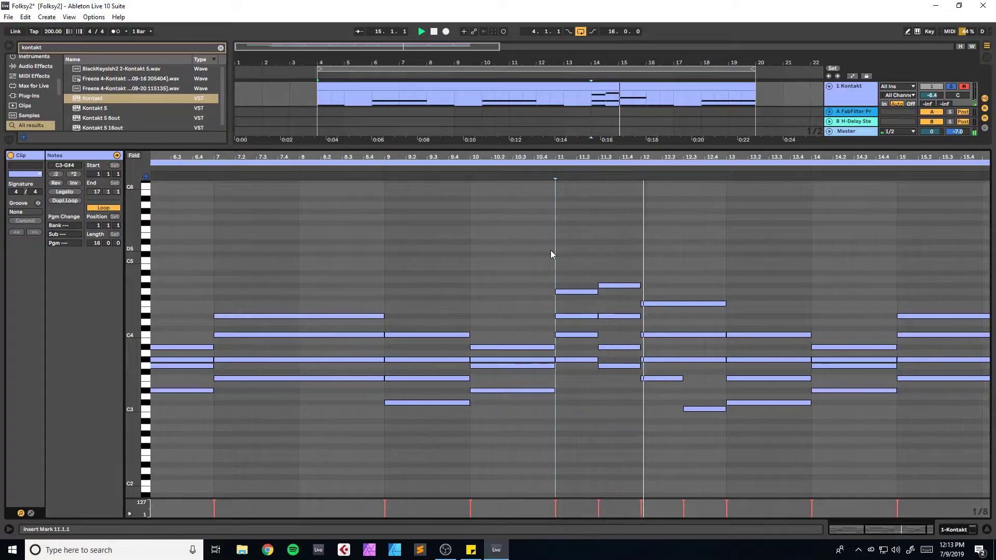
key(ctrl+s)
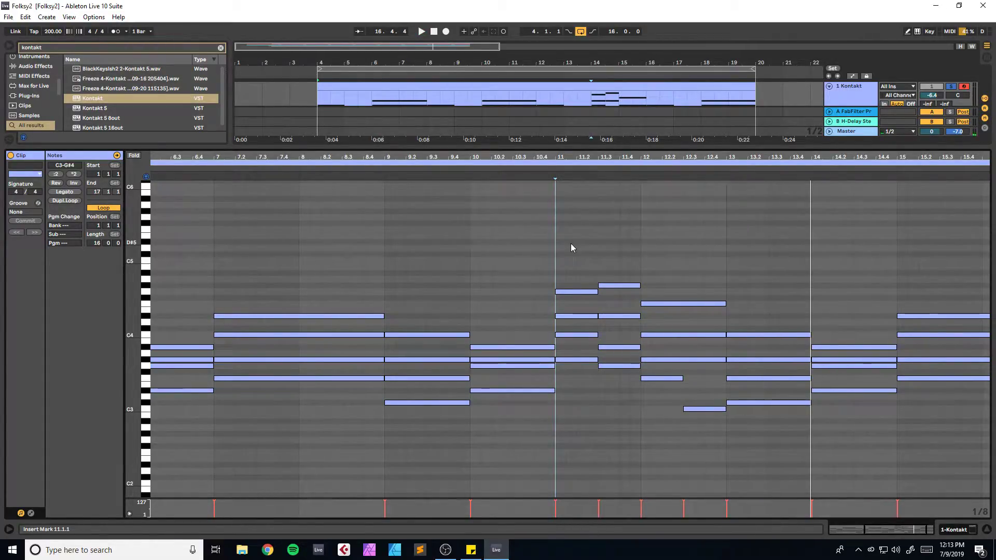
Step: Unsolo and reactivate the Kontakt track to hear it with the other tracks, and reopen its organ clip
click(950, 86)
click(931, 86)
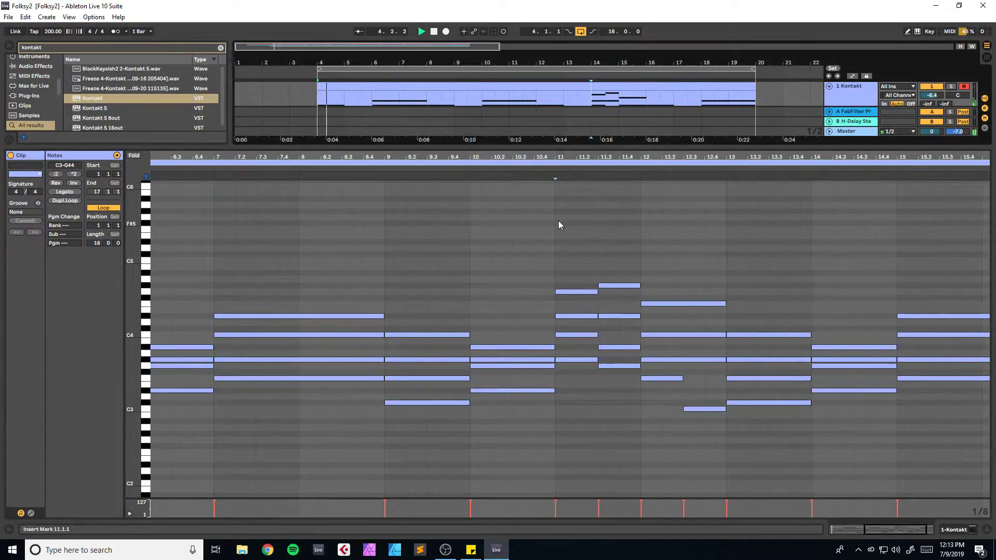
click(953, 529)
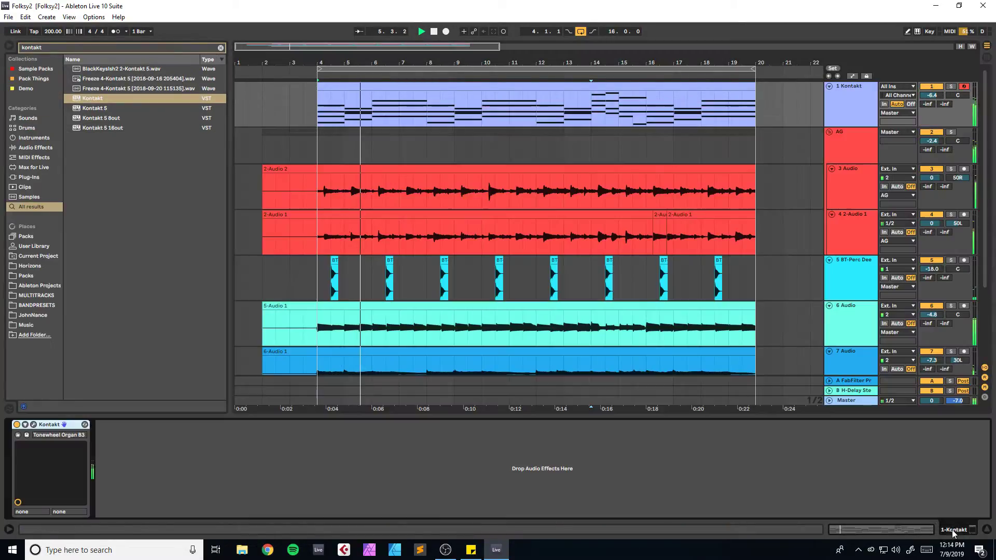
click(851, 99)
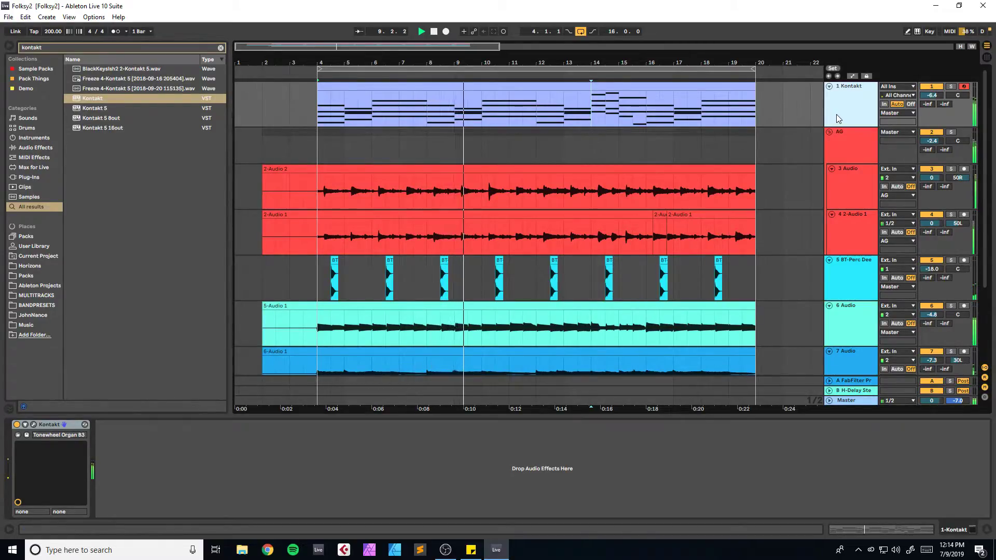
double_click(529, 86)
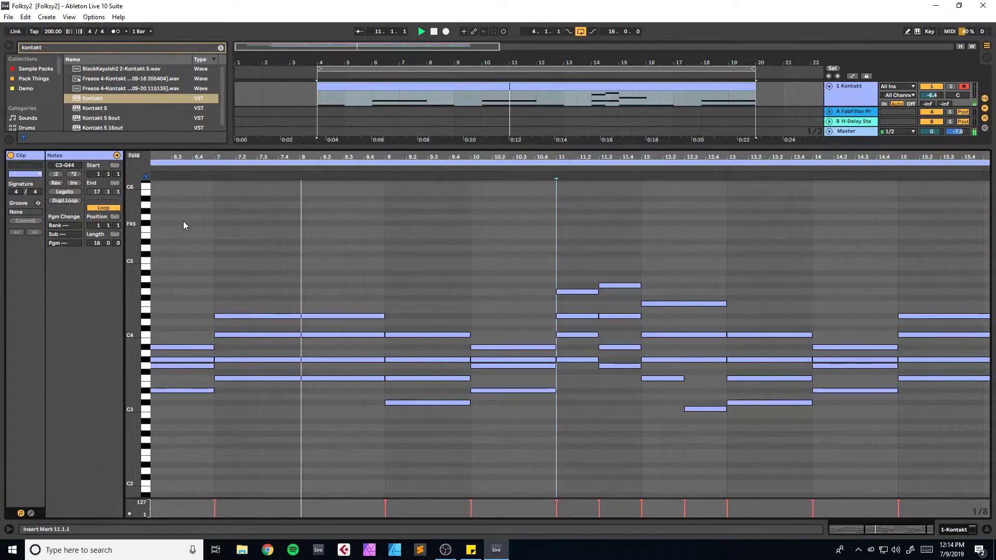
drag(915, 250, 163, 450)
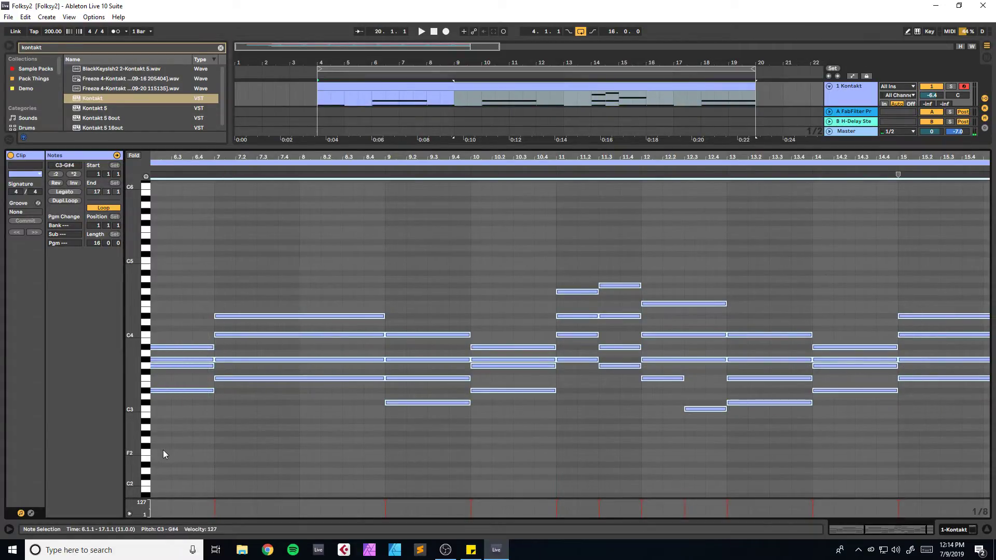
key(shift+Up)
key(space)
key(space)
double_click(885, 529)
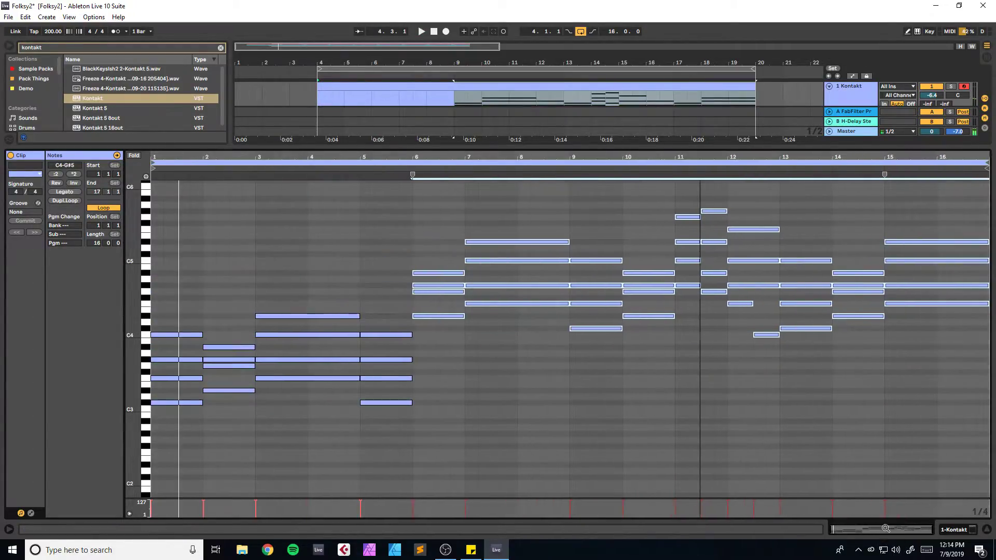
key(ctrl+z)
Step: Transpose all notes of the organ clip up one octave and play them with the full arrangement
drag(937, 250, 189, 471)
key(shift+Up)
key(space)
click(952, 529)
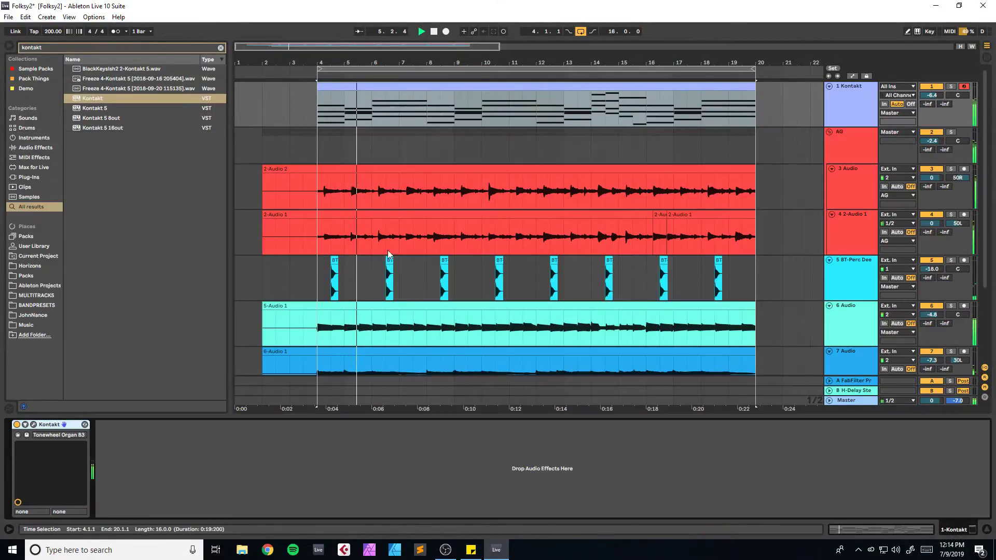
Step: Lower the Kontakt track's volume to -11.9 dB during playback
drag(312, 50, 316, 49)
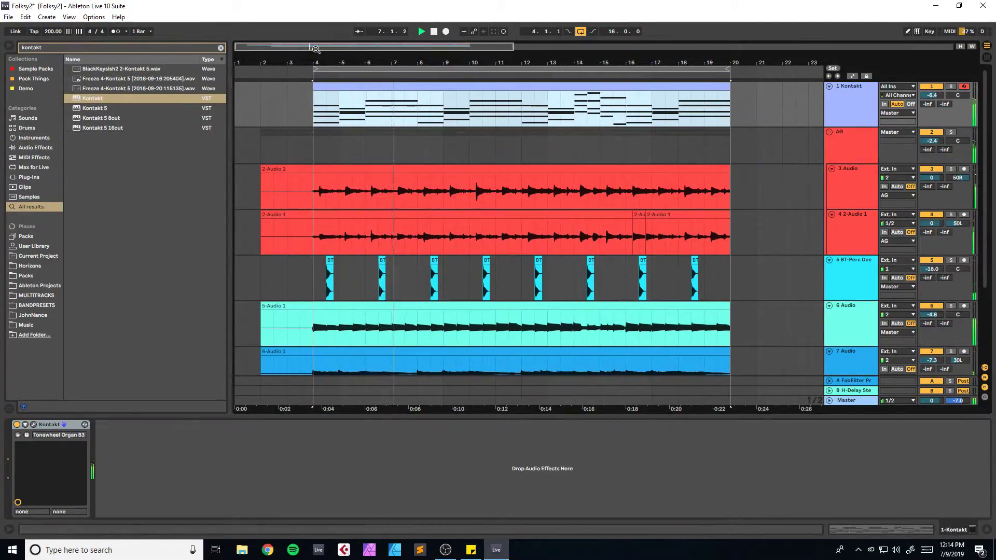
drag(931, 95, 932, 104)
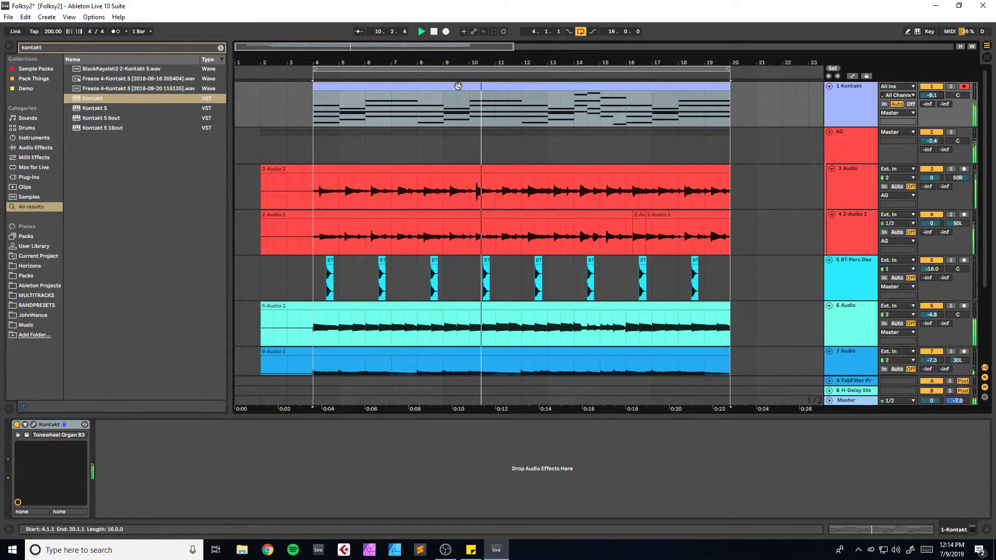
drag(933, 95, 933, 120)
scroll(923, 96, up, 2)
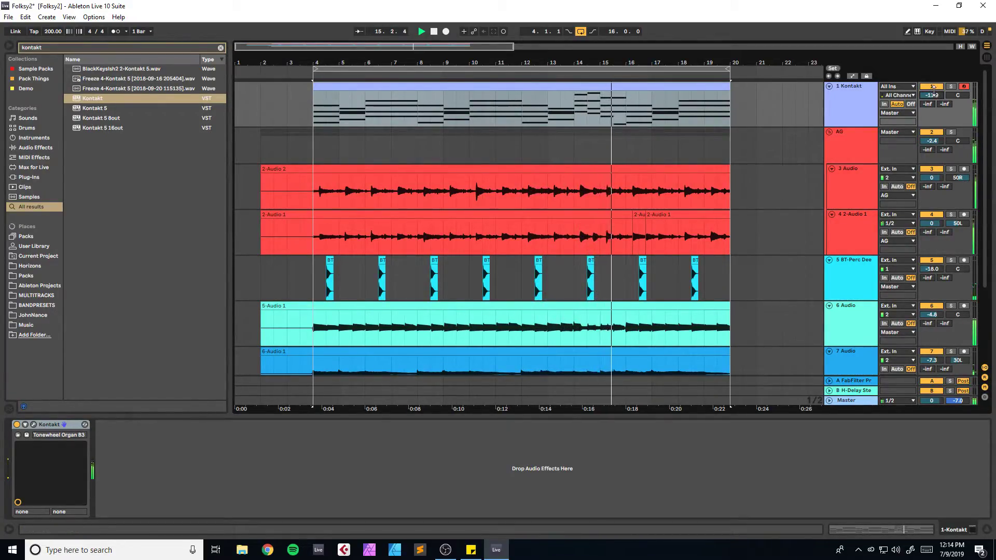
Step: Reopen the organ clip, stop playback and select all its notes
double_click(591, 86)
key(space)
drag(923, 204, 184, 378)
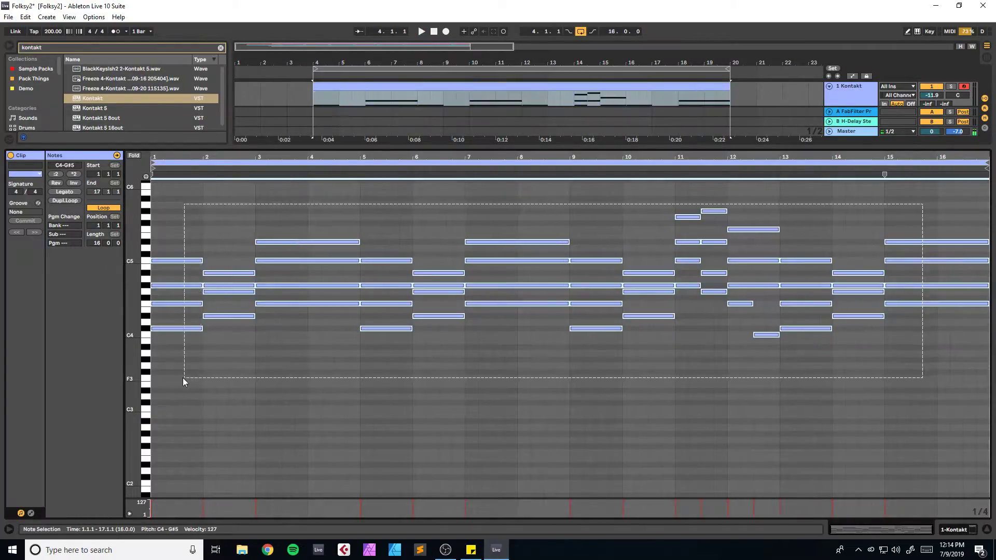
Step: Transpose all the notes in the Kontakt clip down one octave and play the result back in the arrangement
key(shift+Down)
key(space)
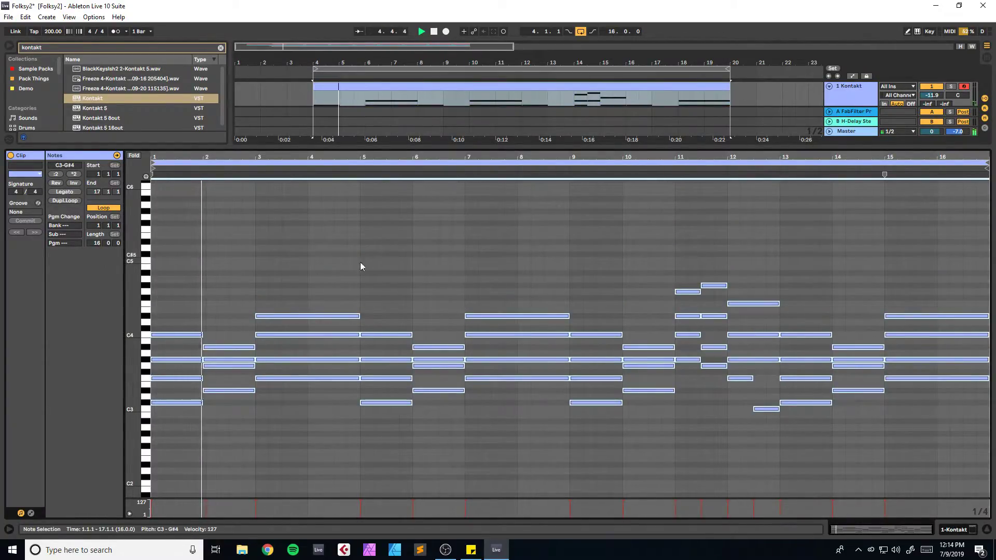
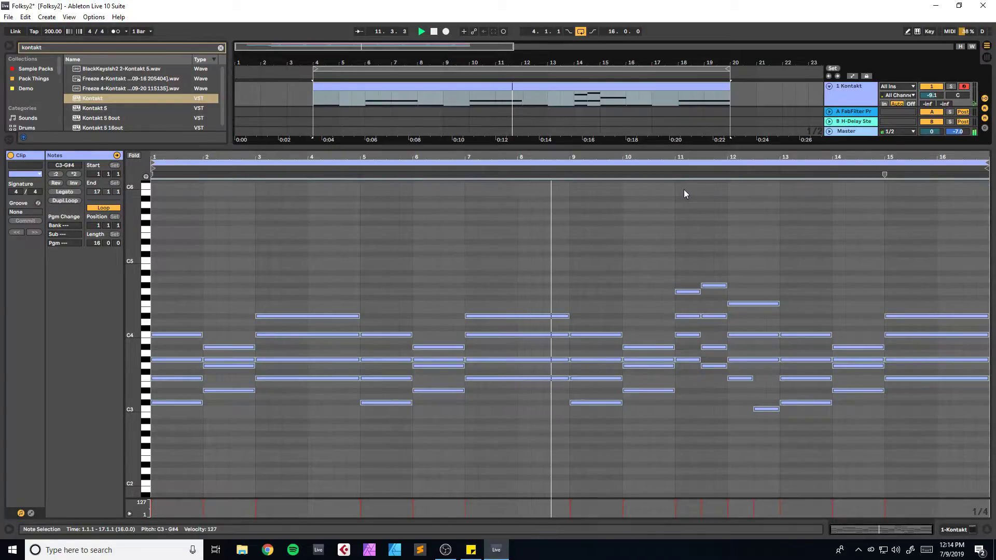
click(648, 204)
click(667, 216)
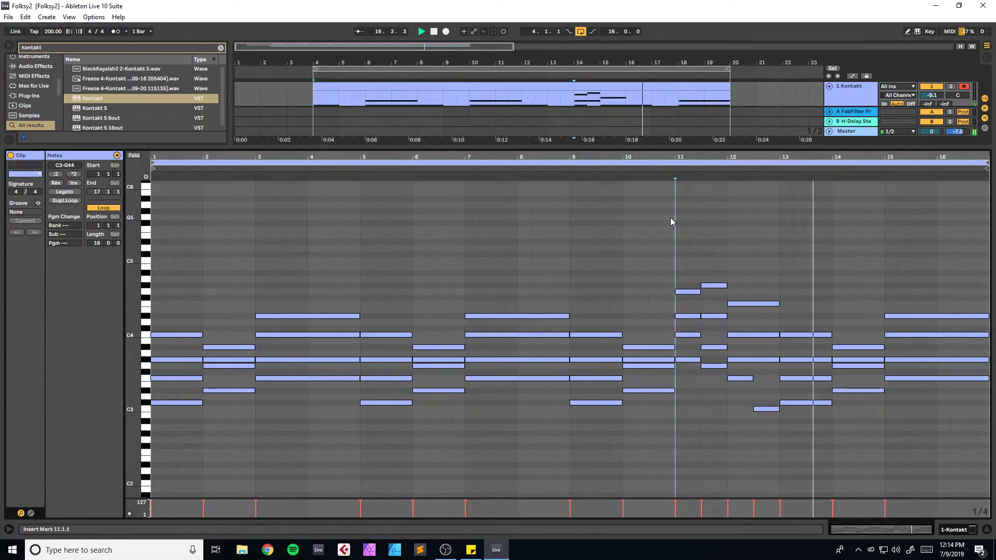
click(952, 529)
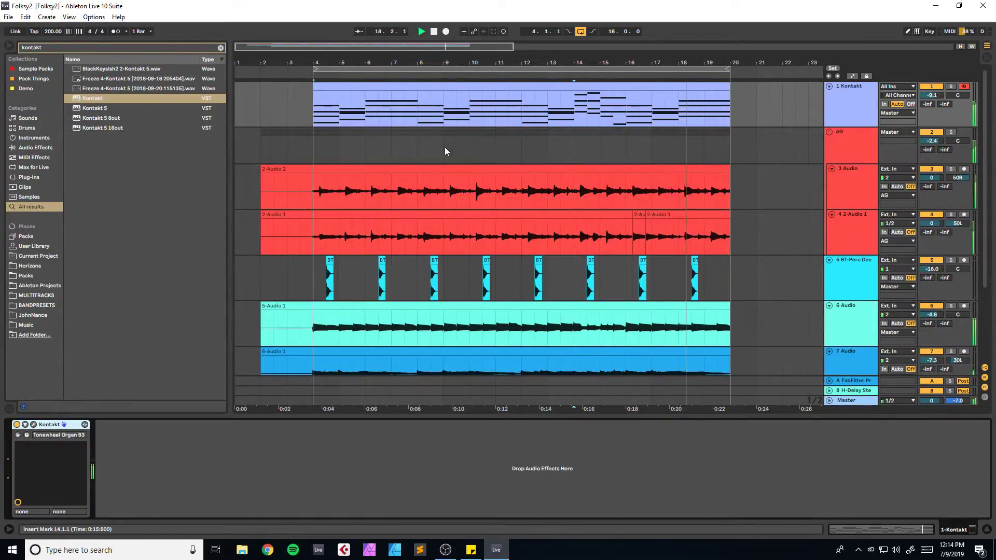
Step: Listen to the Kontakt track soloed, and raise the C4 note in the clip's first bar to D#4
click(951, 86)
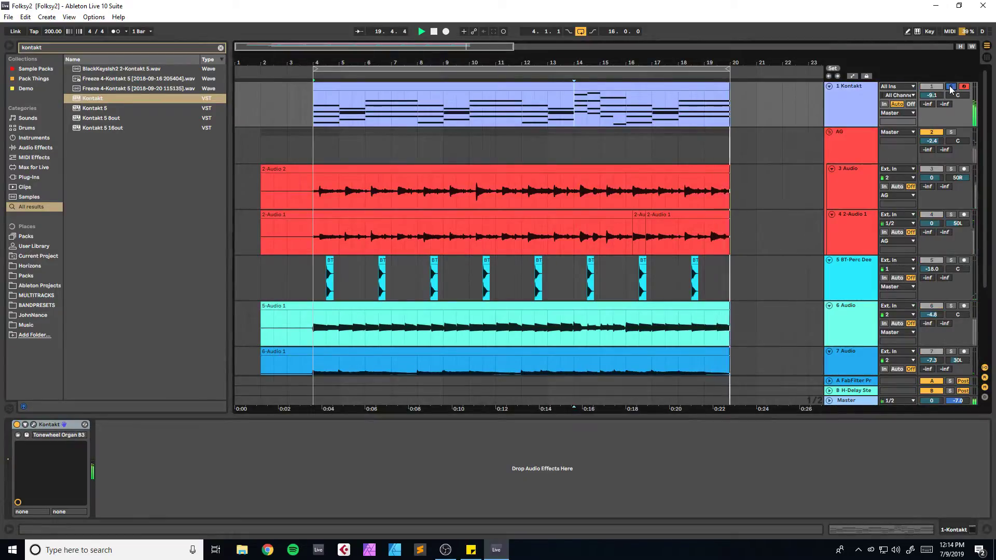
double_click(320, 124)
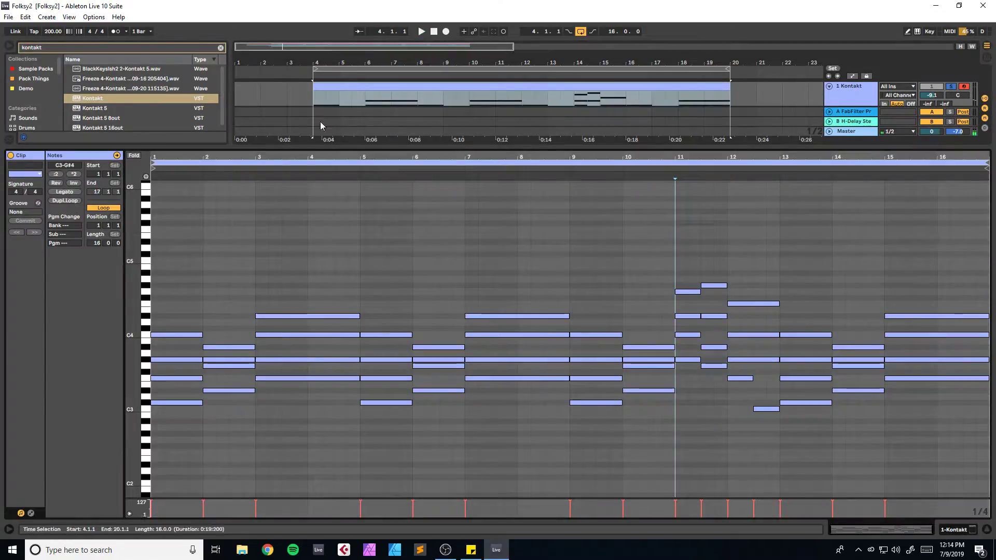
click(161, 335)
click(169, 359)
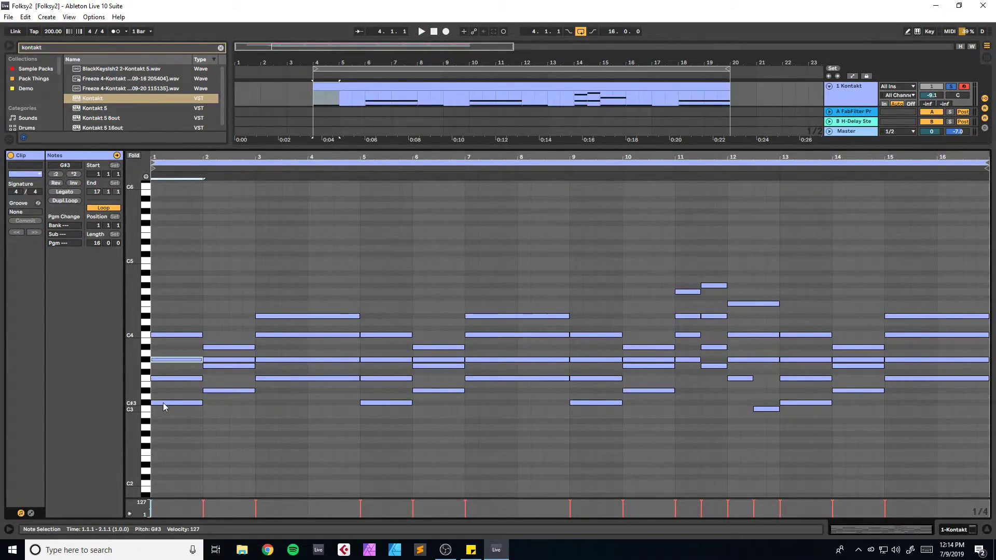
key(space)
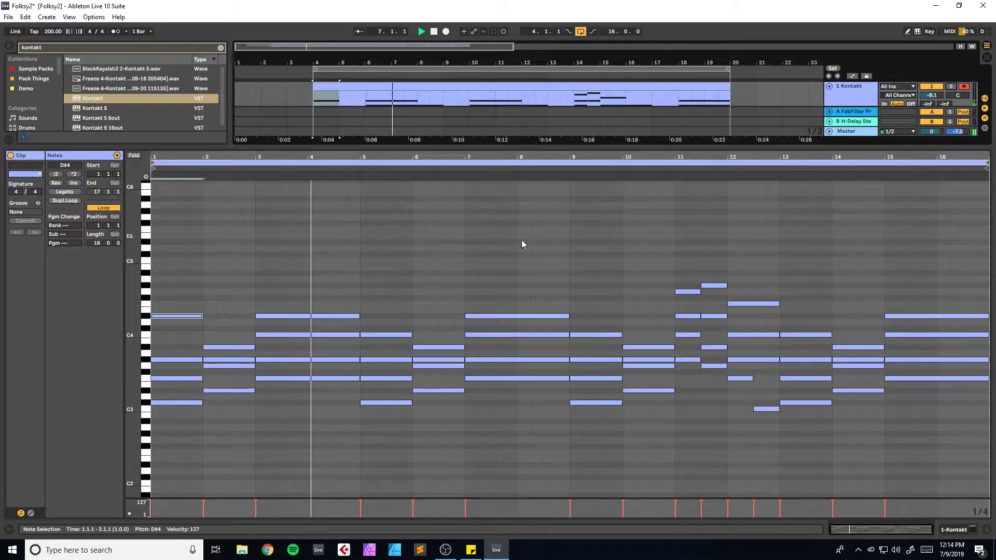
Step: Raise the C4 notes in bars 5, 9 and 13 of the Kontakt clip to D#4 and save the set
click(389, 334)
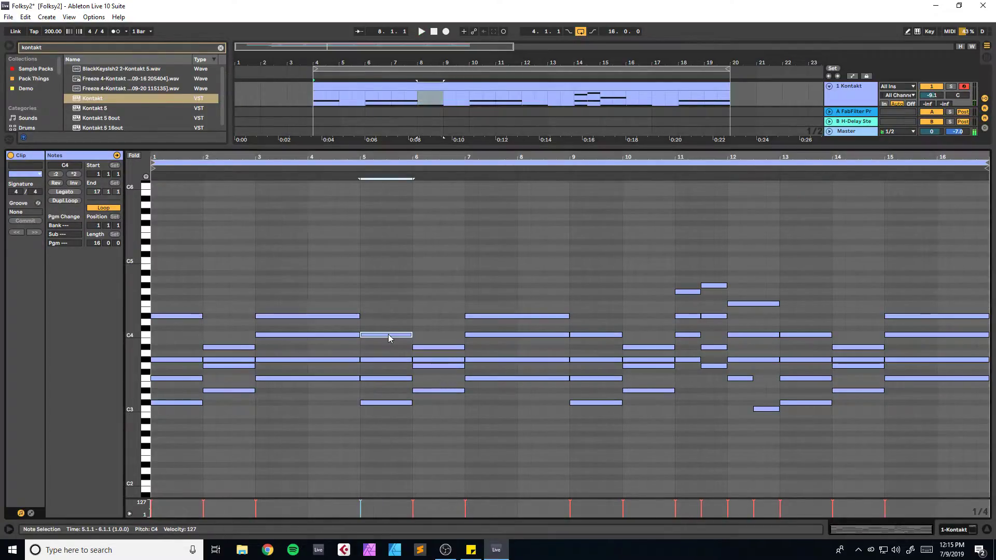
click(596, 336)
key(Up)
key(Up)
key(Up)
click(805, 336)
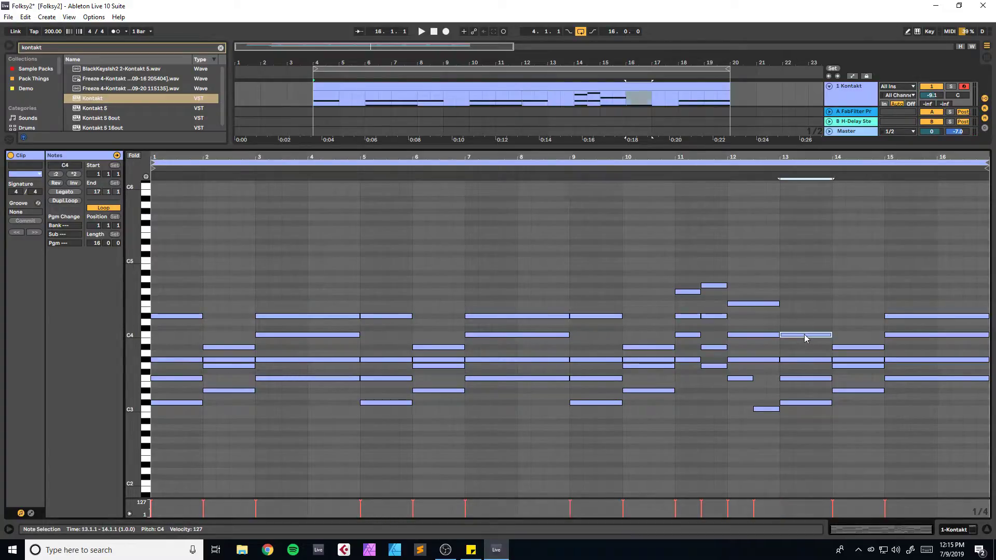
key(ctrl+s)
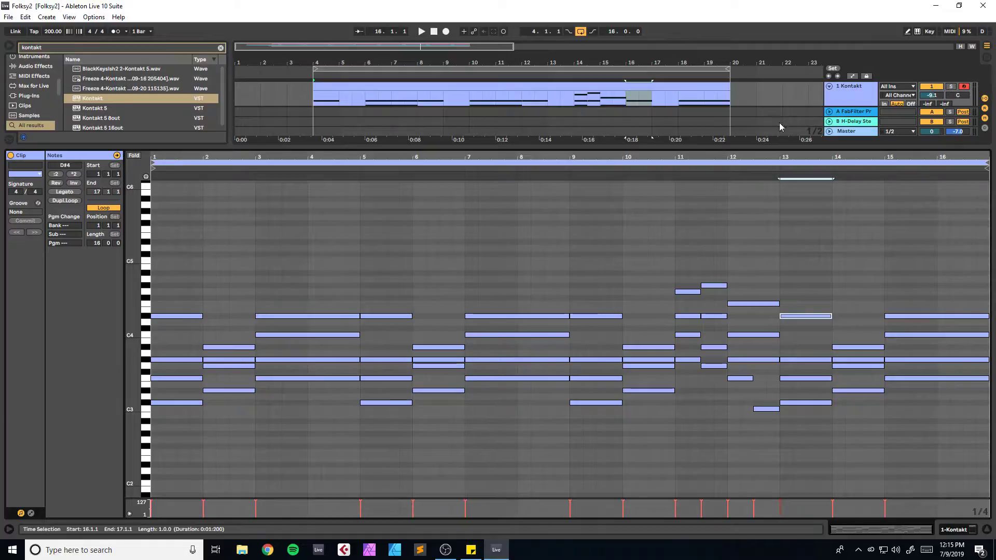
Step: Return to the full arrangement and play all tracks from bar 4
key(ctrl+alt+l)
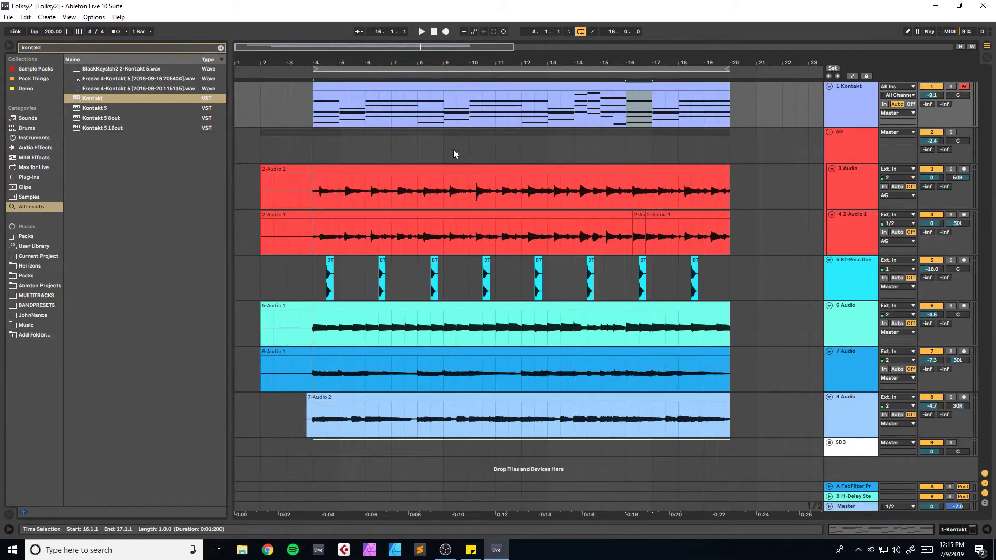
click(311, 146)
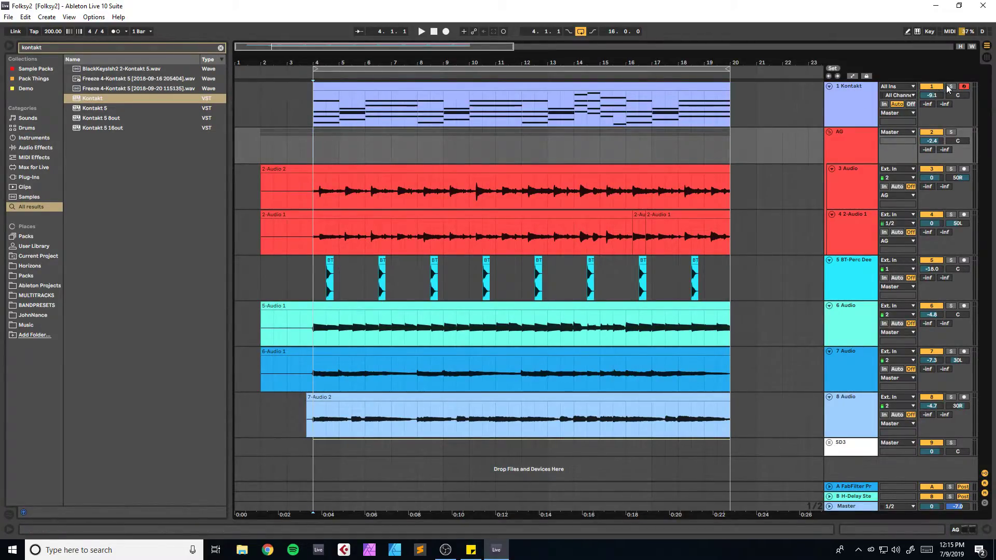
key(space)
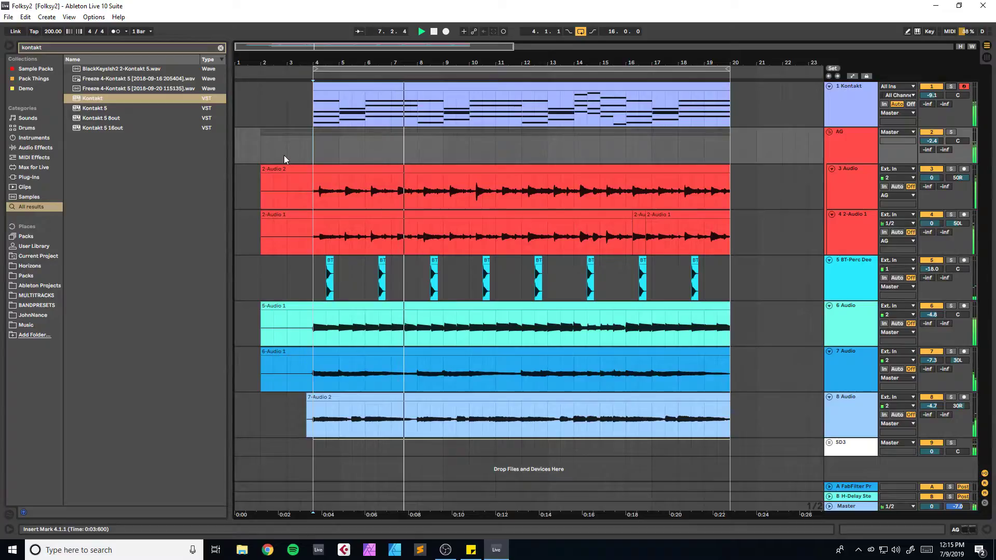
Step: Find the Decapitator plug-in, add it to the Kontakt track and turn up its Drive
key(ctrl+f)
text(decapi)
key(Down)
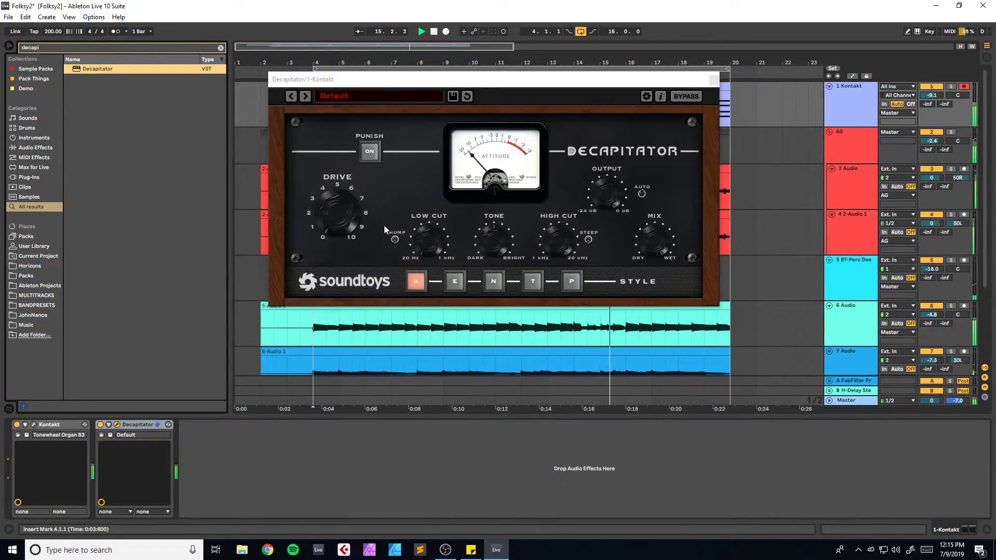
drag(340, 189, 474, 201)
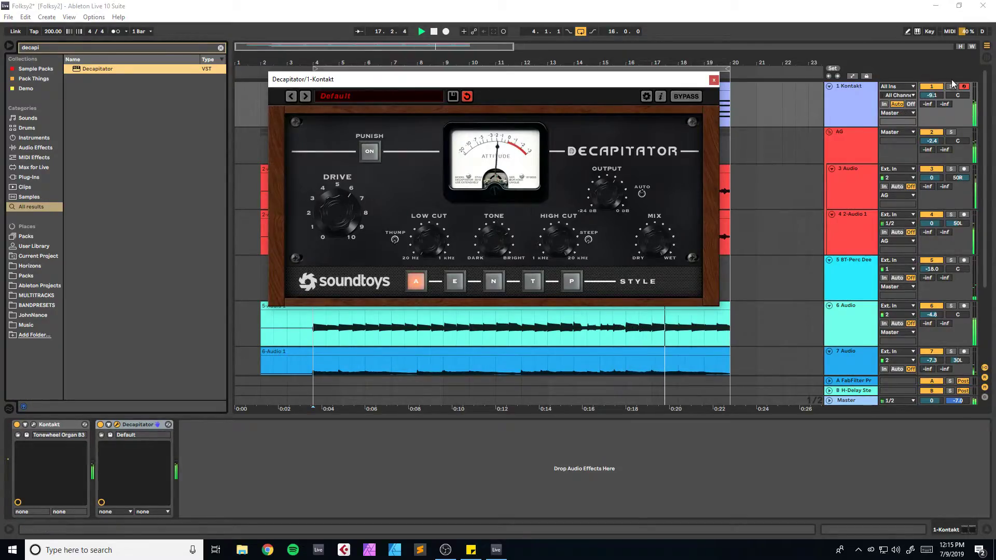
Step: Lower the Kontakt track's volume to -13.1 dB, checking it soloed and in the full mix with Decapitator closed
click(860, 104)
drag(931, 95, 931, 102)
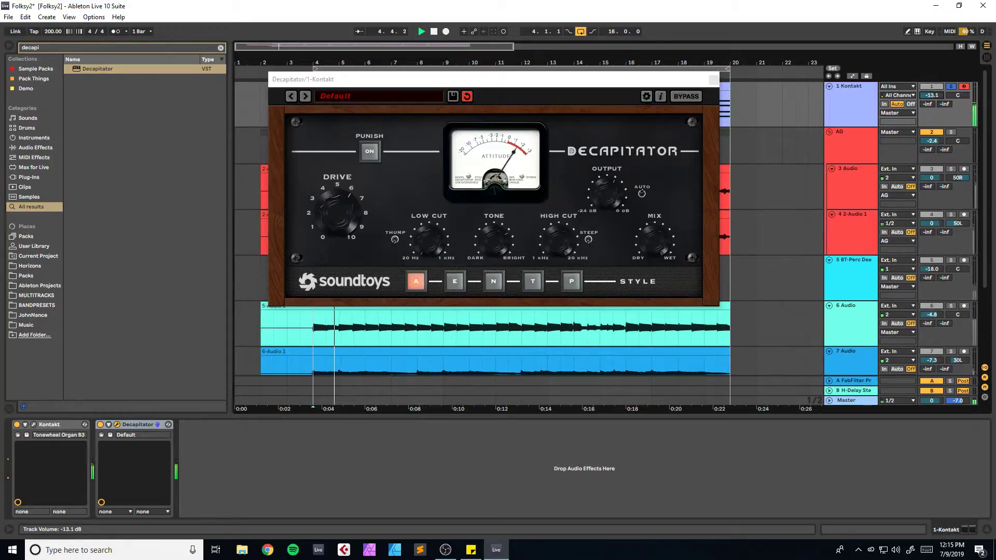
click(713, 80)
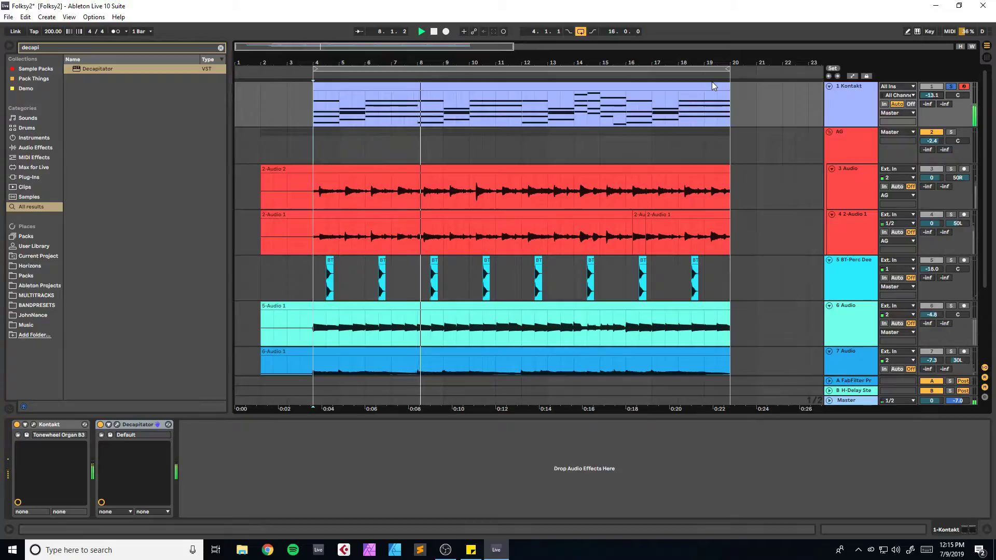
click(951, 87)
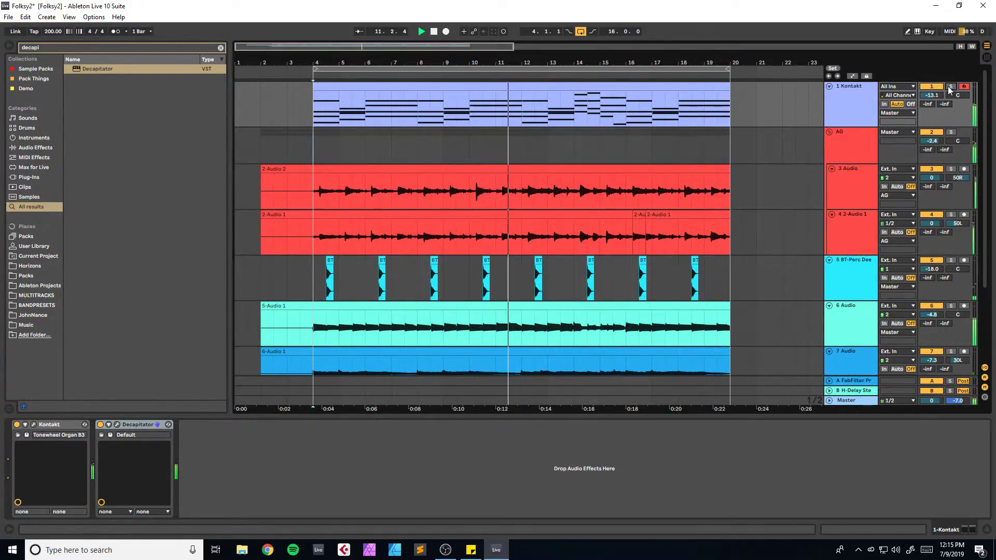
Step: Extend the upper manual's 4', 1 1/3' and 1' drawbars on the soloed Tonewheel Organ B3, unsolo the track and save the set
click(867, 104)
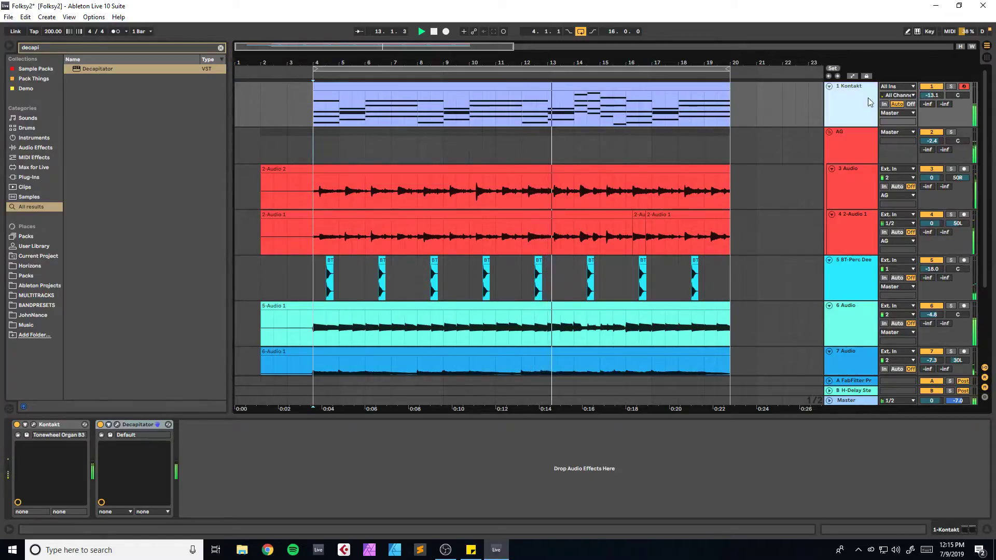
click(951, 87)
click(34, 424)
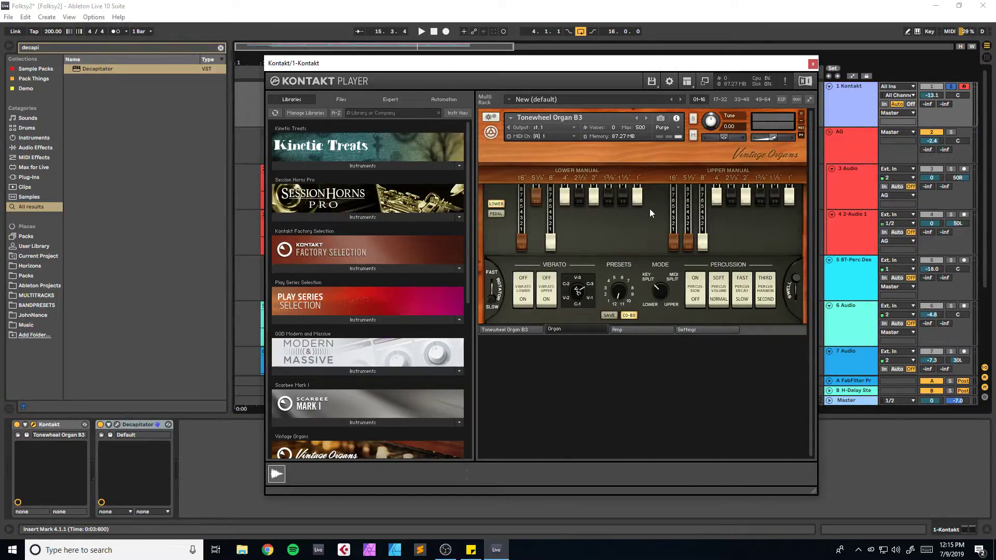
key(space)
drag(716, 196, 720, 218)
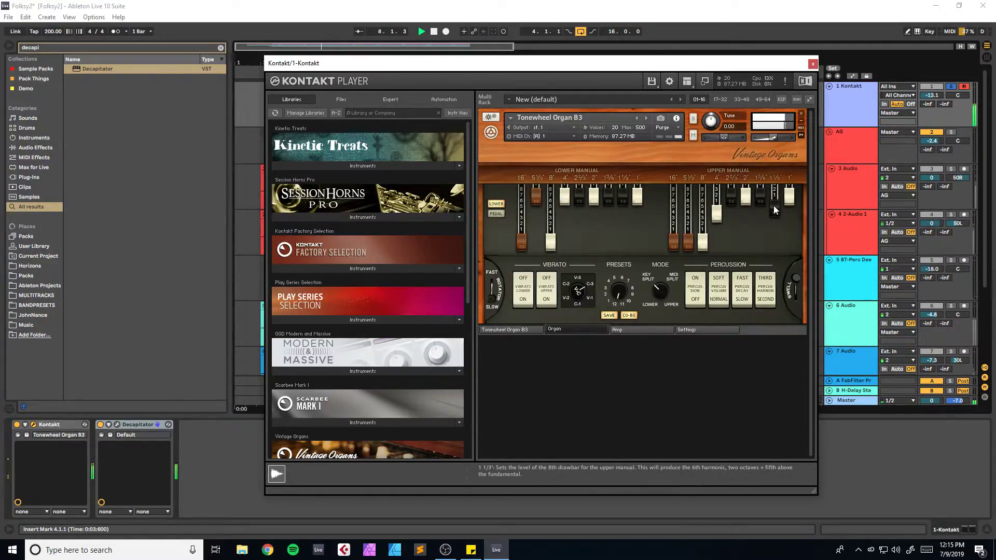
drag(791, 204, 794, 218)
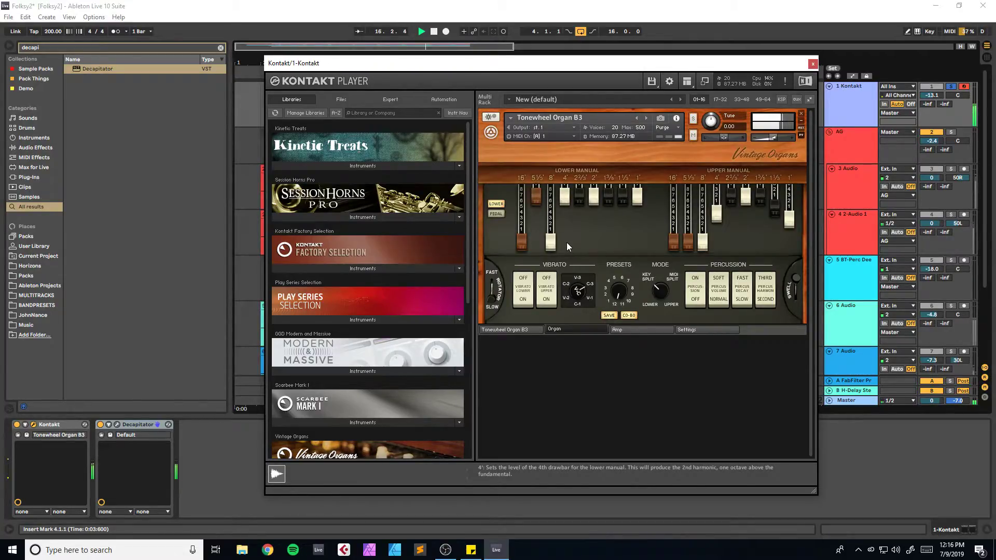
click(949, 87)
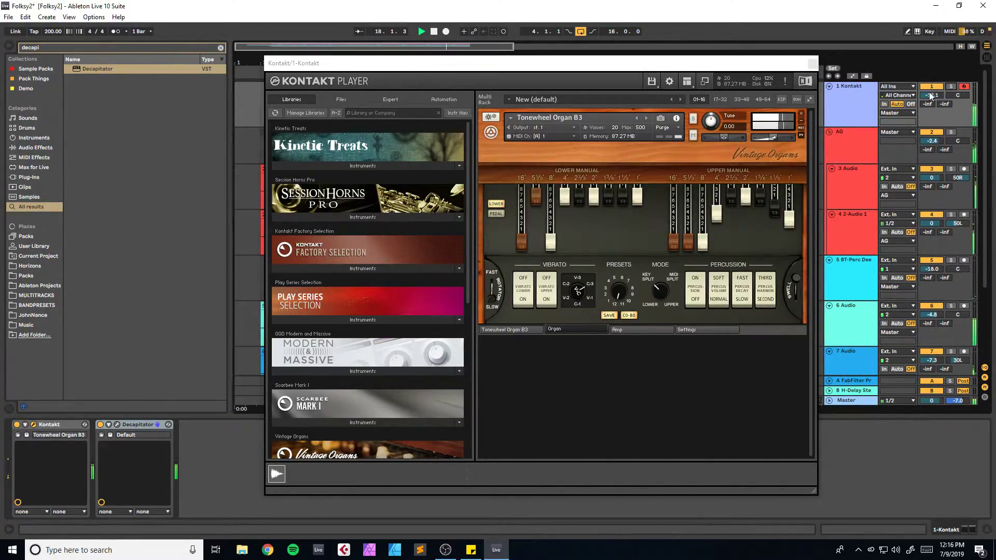
key(ctrl+s)
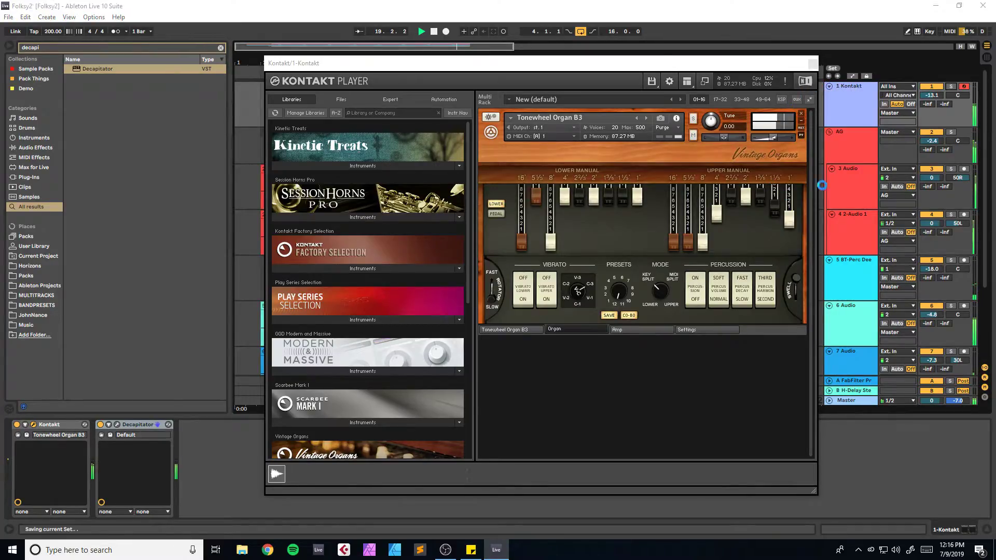
Step: Extend the upper manual's 1 1/3', 2' and 4' drawbars further while soloed, then unsolo, close Kontakt and save
click(950, 87)
drag(777, 208, 776, 231)
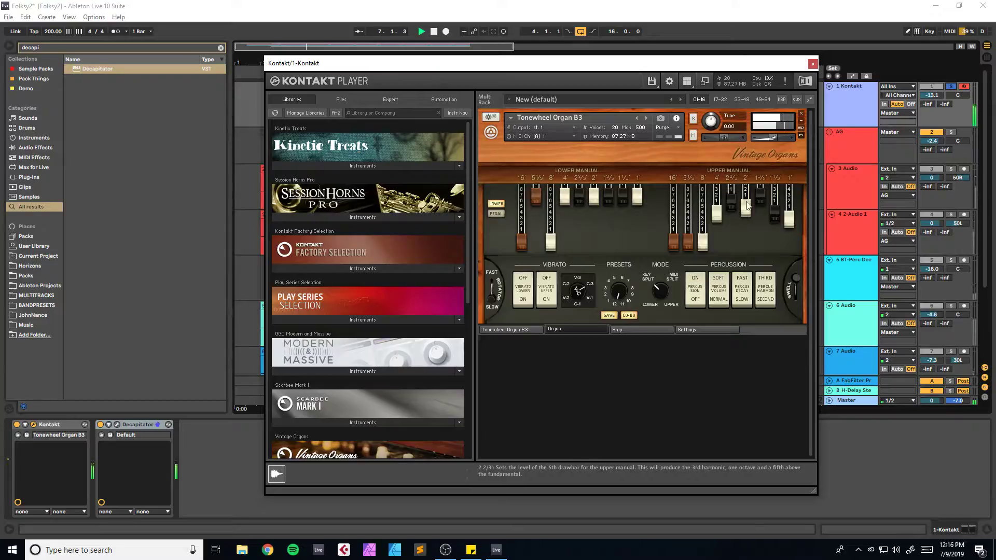
drag(716, 212, 717, 222)
click(950, 86)
click(813, 64)
key(ctrl+s)
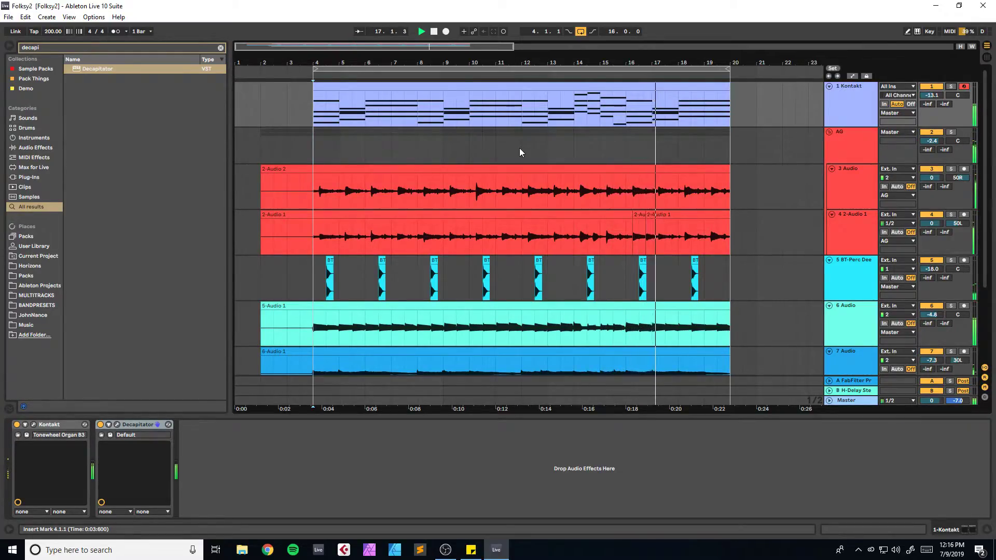
Step: Join the two D#4 notes in bar 11 of the Kontakt clip into one, play from bar 11 and save the set
click(597, 83)
key(space)
double_click(597, 83)
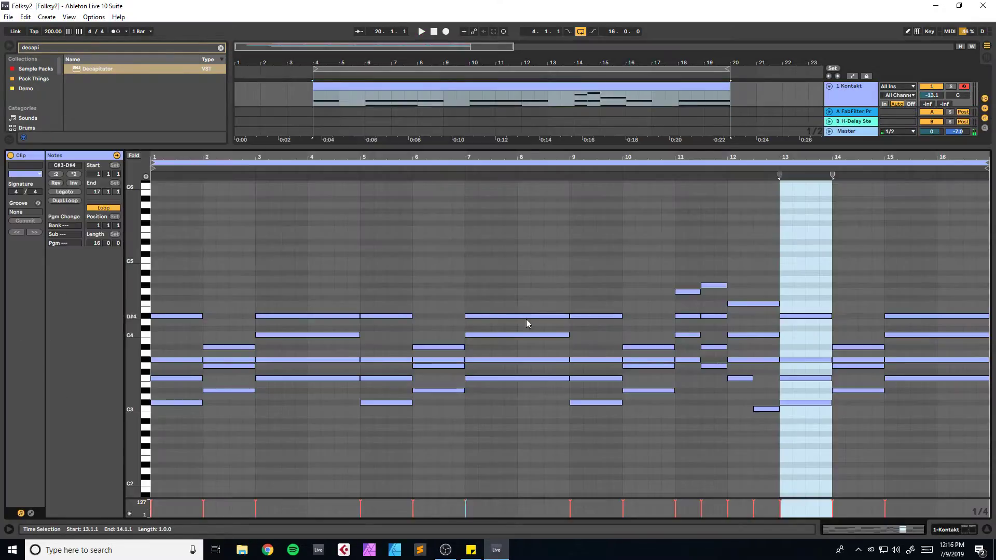
click(700, 317)
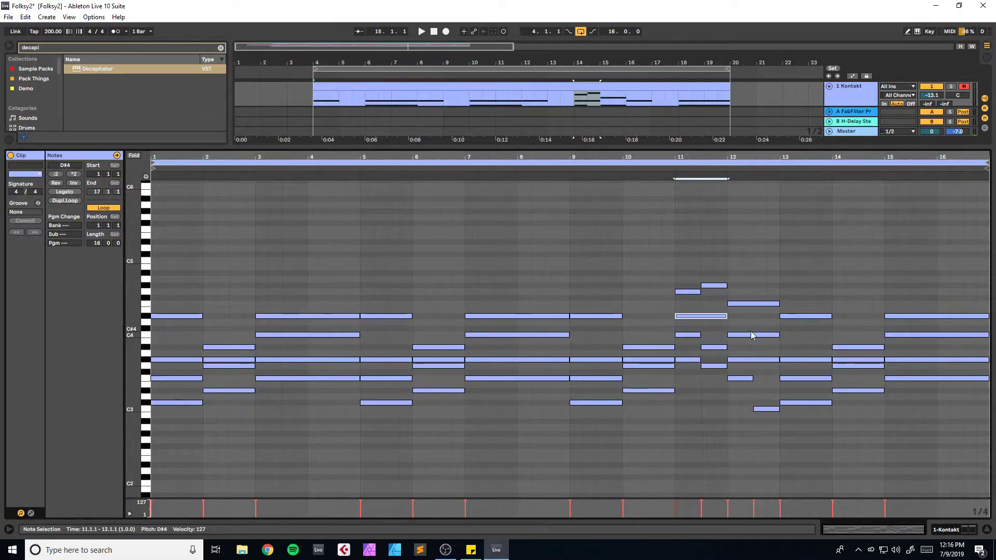
click(678, 281)
key(space)
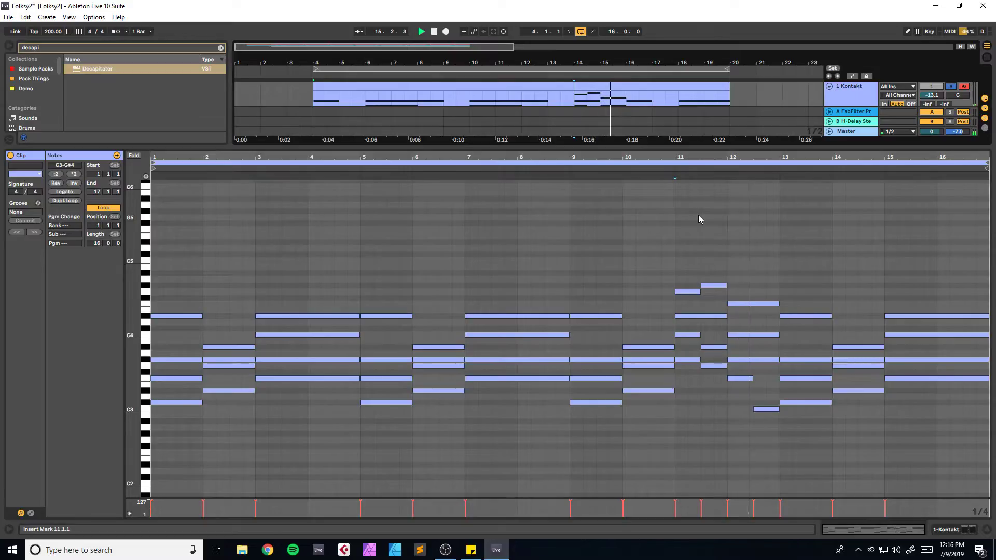
key(ctrl+s)
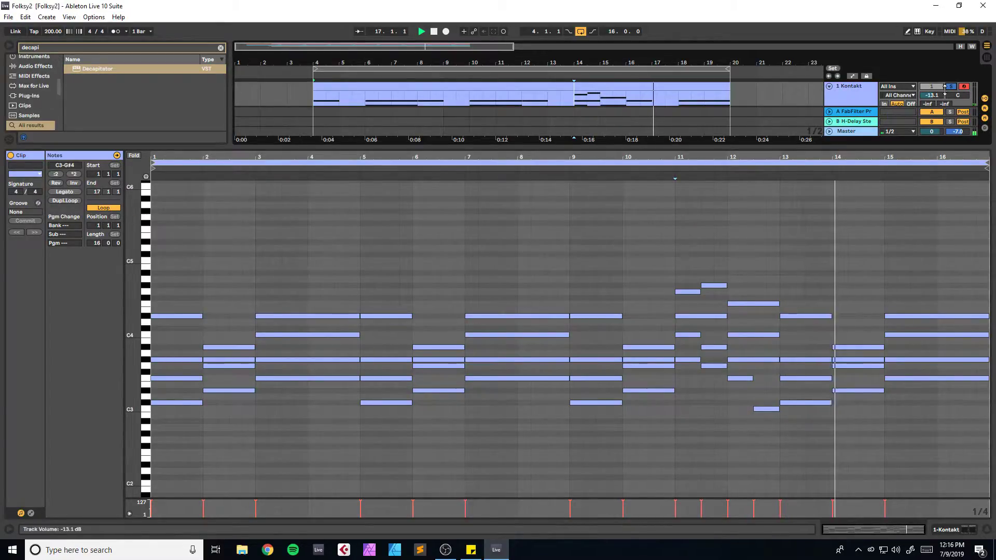
click(947, 529)
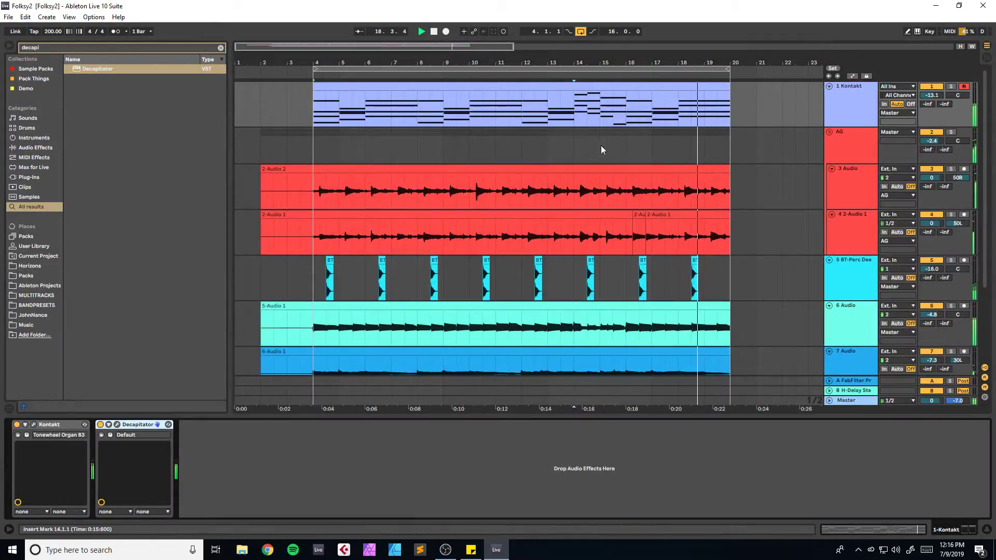
Step: Merge the repeated G#3 notes into two sustained notes, from bar 12 to the clip's end and from 1.1.1 to 11.3.1
double_click(687, 88)
key(space)
drag(883, 364, 968, 365)
drag(833, 359, 729, 360)
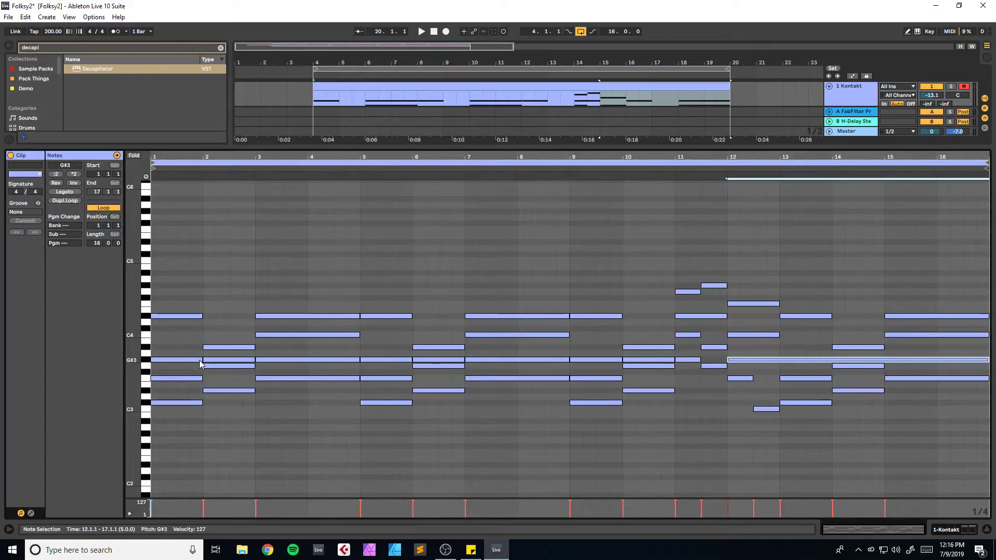
drag(200, 360, 702, 362)
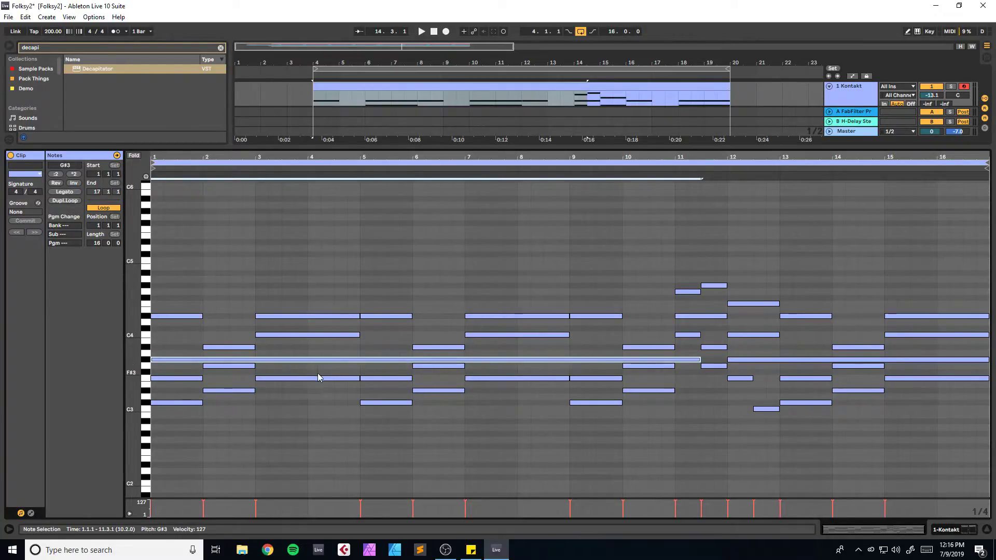
Step: Join the split F3 and D#4 notes into sustained notes, from 3.1.1 to 6.1.1 and 7.1.1 to 10.1.1, then play and save
drag(359, 383, 412, 380)
drag(359, 316, 410, 320)
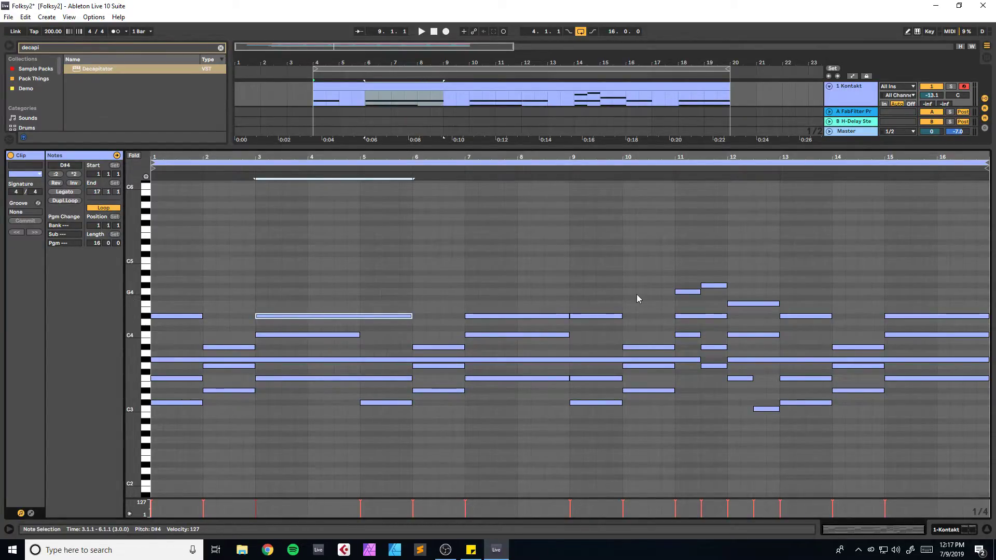
drag(567, 317, 621, 317)
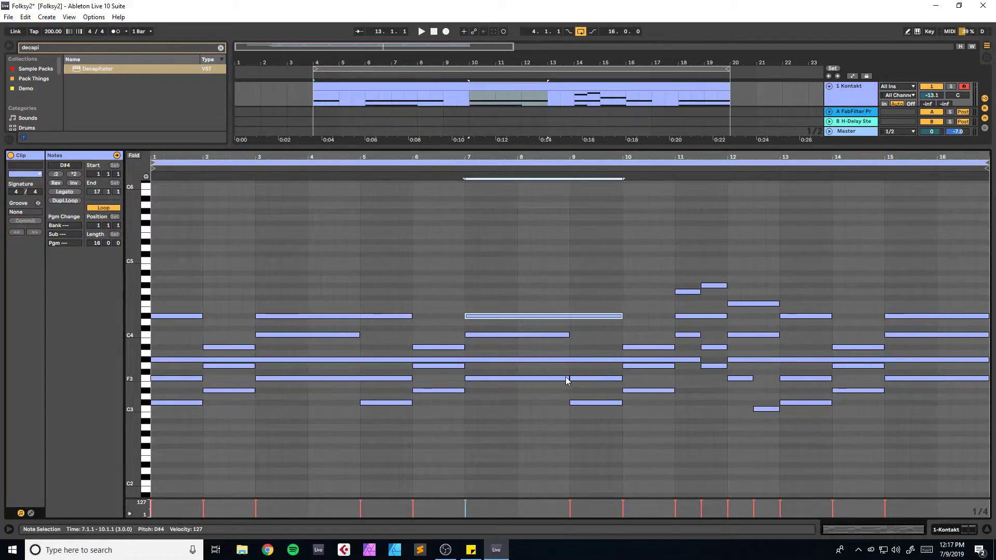
drag(569, 378, 622, 378)
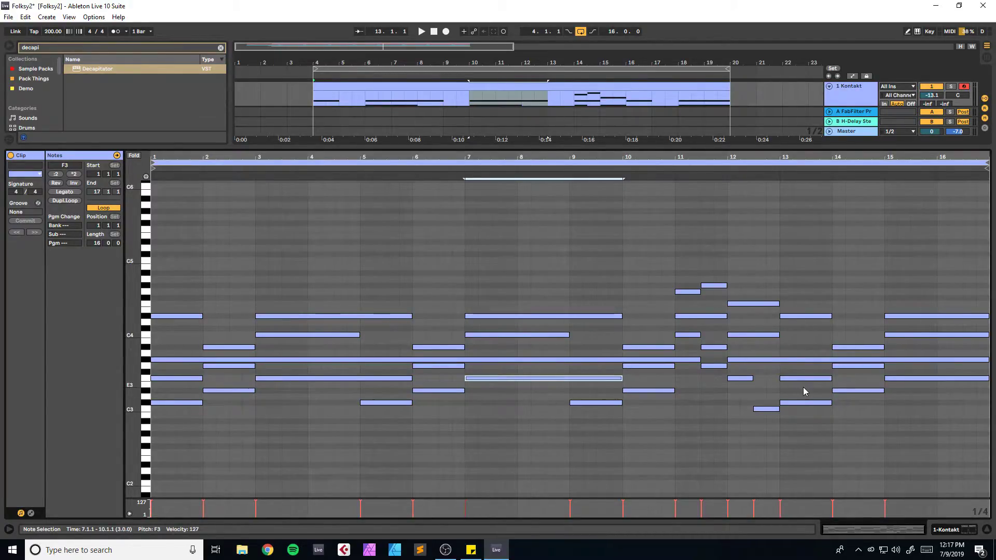
key(space)
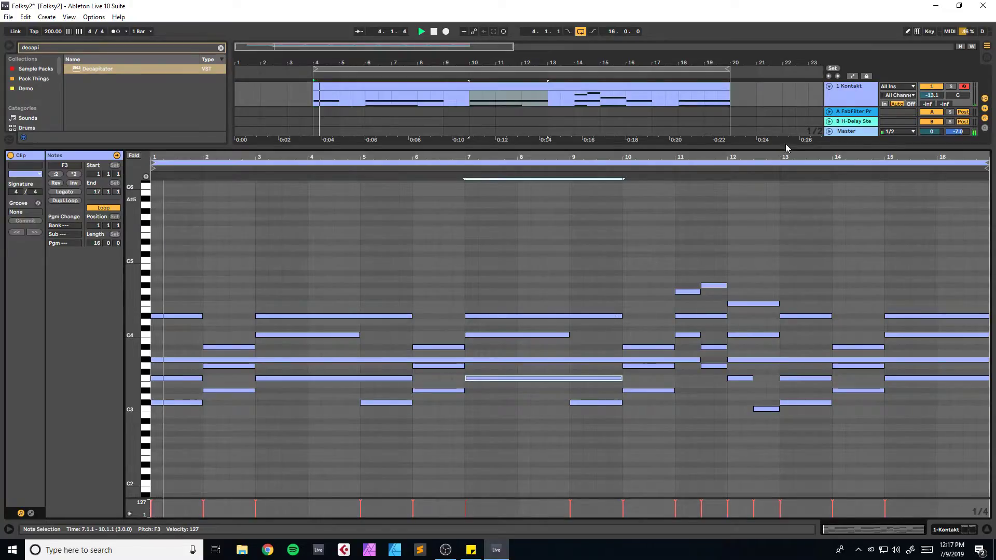
key(ctrl+s)
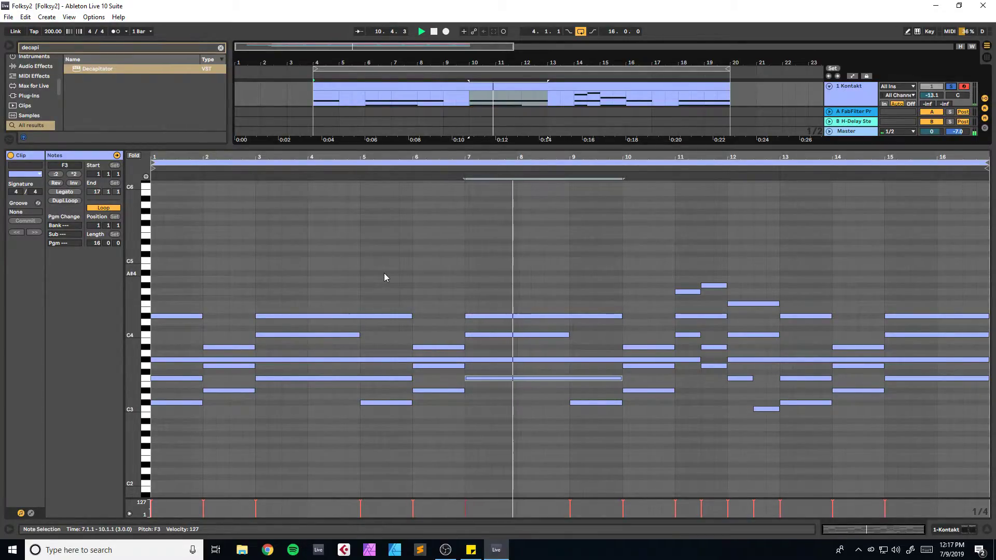
Step: Close the clip's note editor, unsolo the Kontakt track and mute the AG group while the arrangement plays
scroll(425, 260, down, 2)
scroll(434, 253, down, 2)
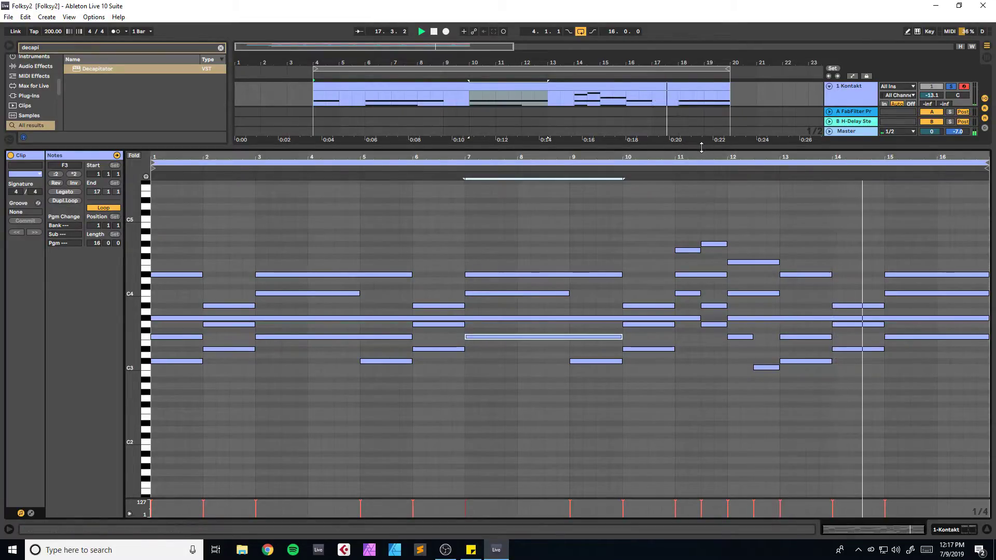
key(ctrl+alt+l)
key(space)
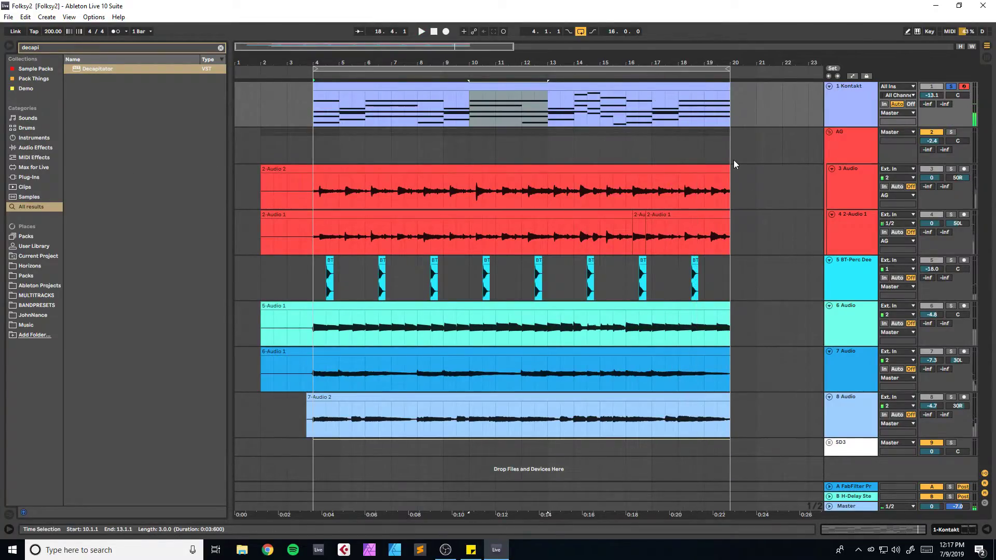
click(951, 87)
key(space)
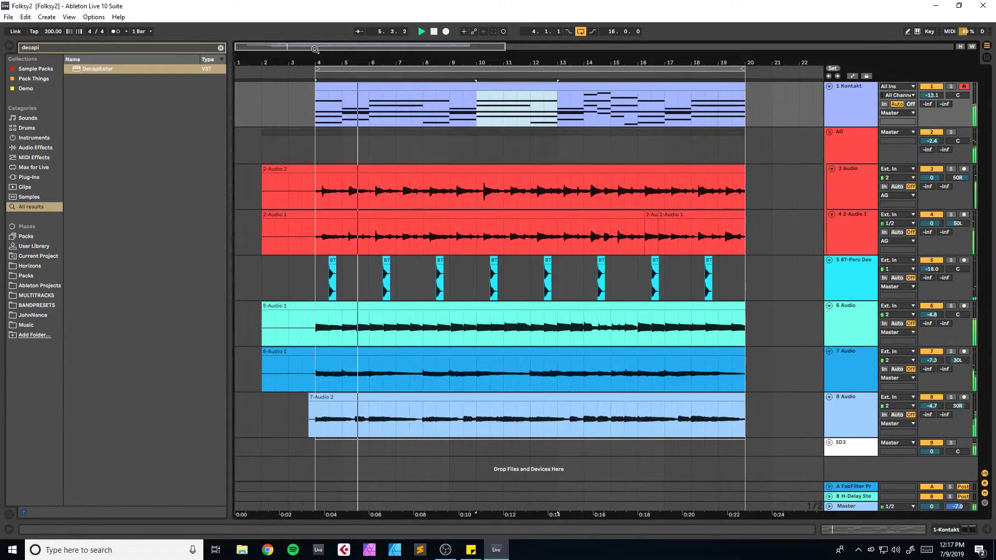
click(932, 140)
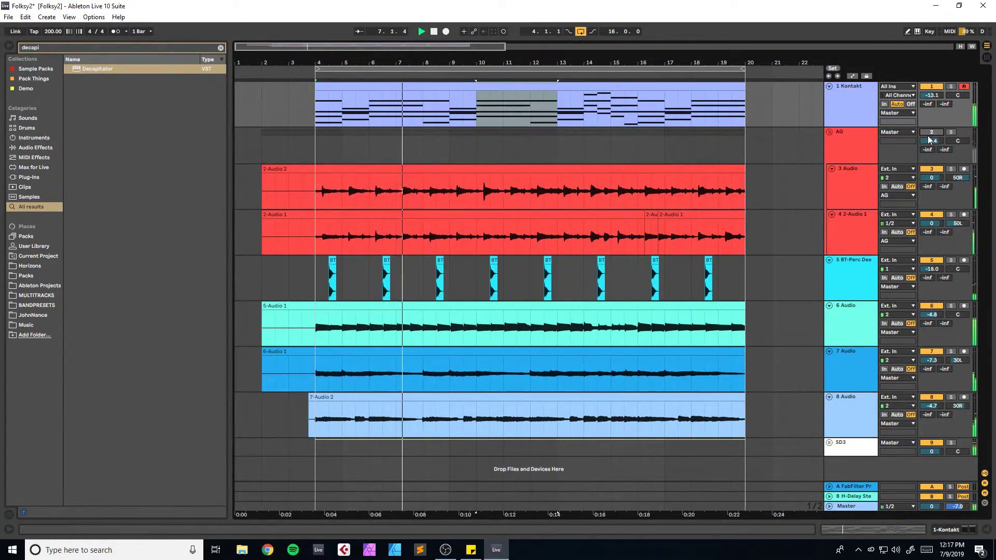
Step: Group the 6 Audio, 7 Audio and 8 Audio tracks into one group track and start renaming it
click(842, 325)
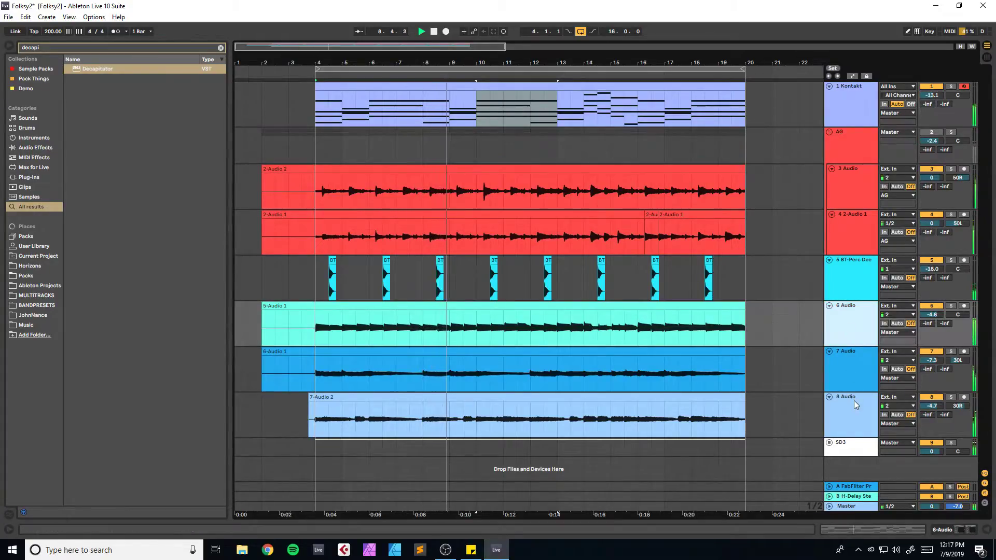
shift+click(853, 400)
key(ctrl+g)
key(ctrl+r)
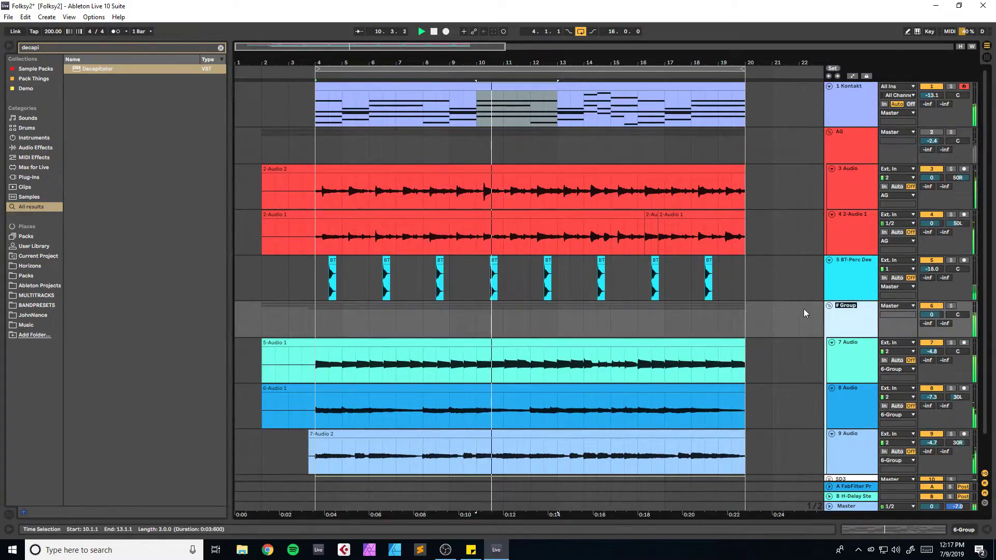
click(856, 319)
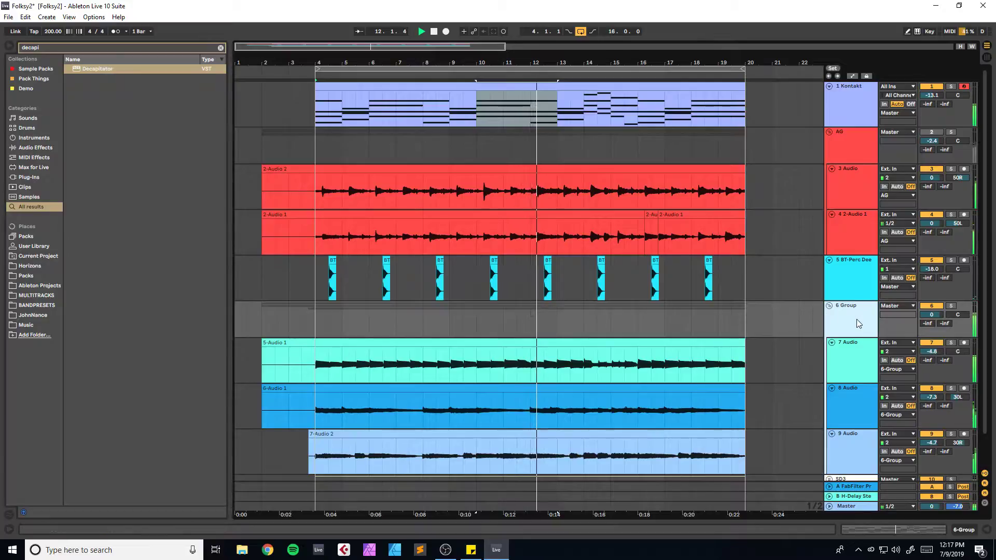
key(Delete)
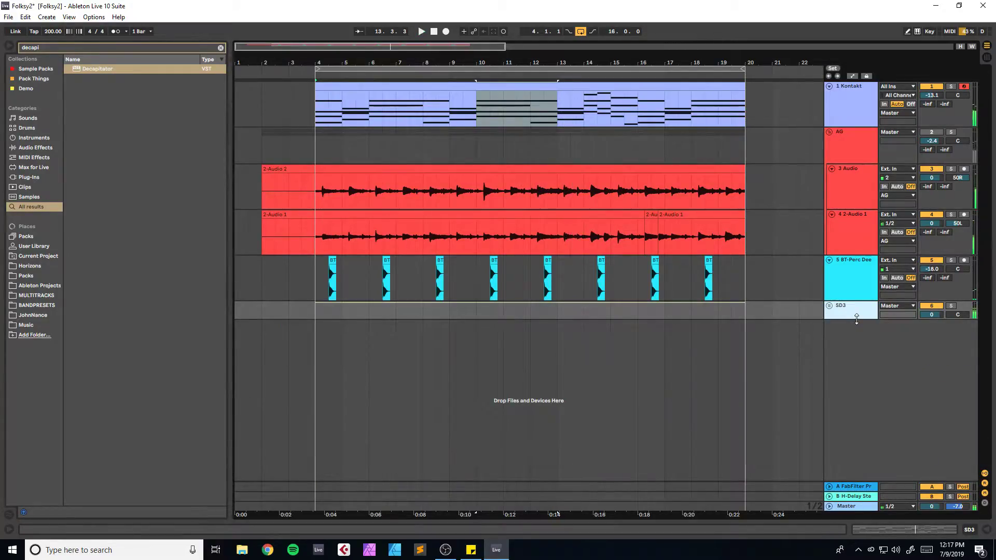
key(ctrl+z)
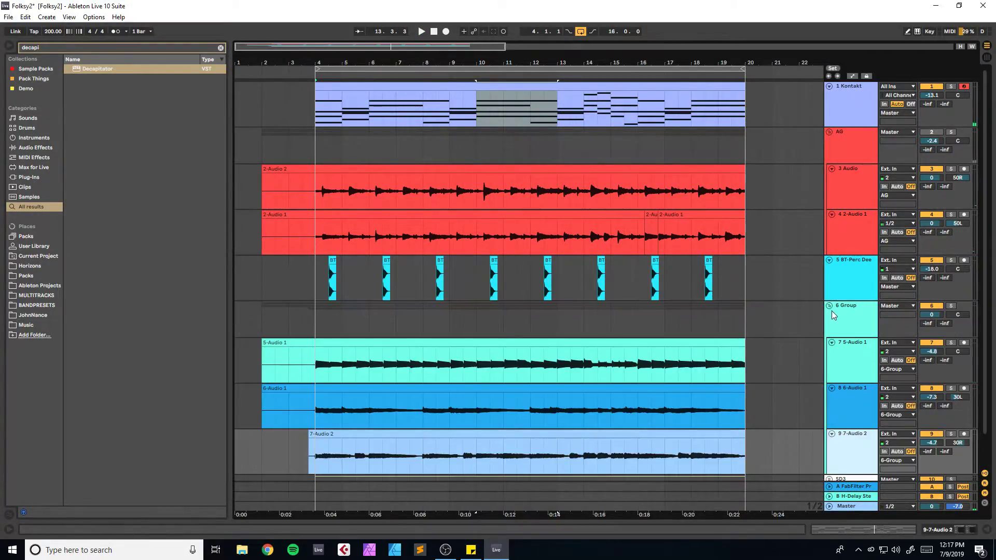
Step: Name the new group Guitars and move the 5-Audio 1 track out of it into a separate group above
drag(857, 309, 856, 287)
text(Guitars)
key(Return)
click(848, 280)
key(ctrl+g)
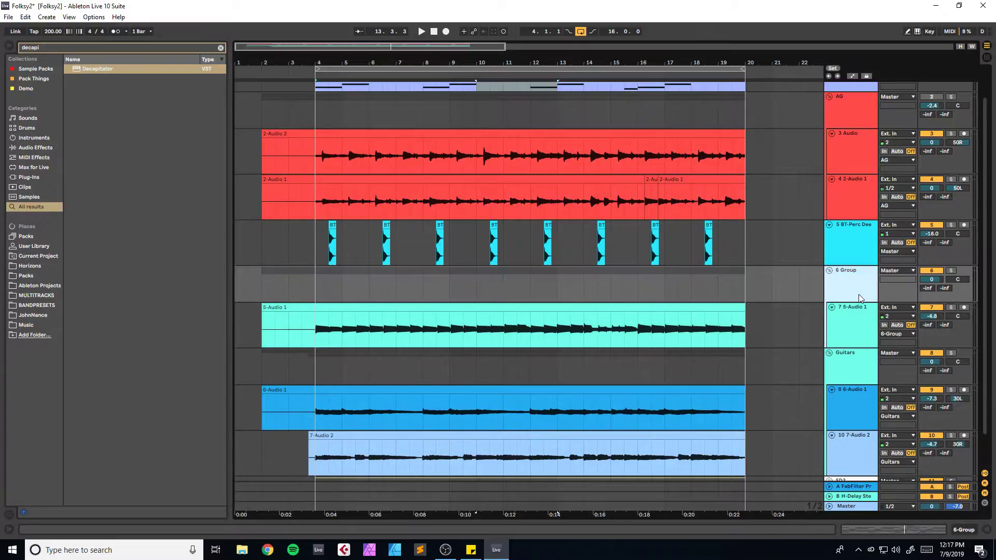
Step: Name the 5-Audio 1 track's group Bass, play the arrangement and save the set
key(space)
scroll(745, 303, up, 2)
key(ctrl+s)
key(alt+Tab)
key(alt+Tab)
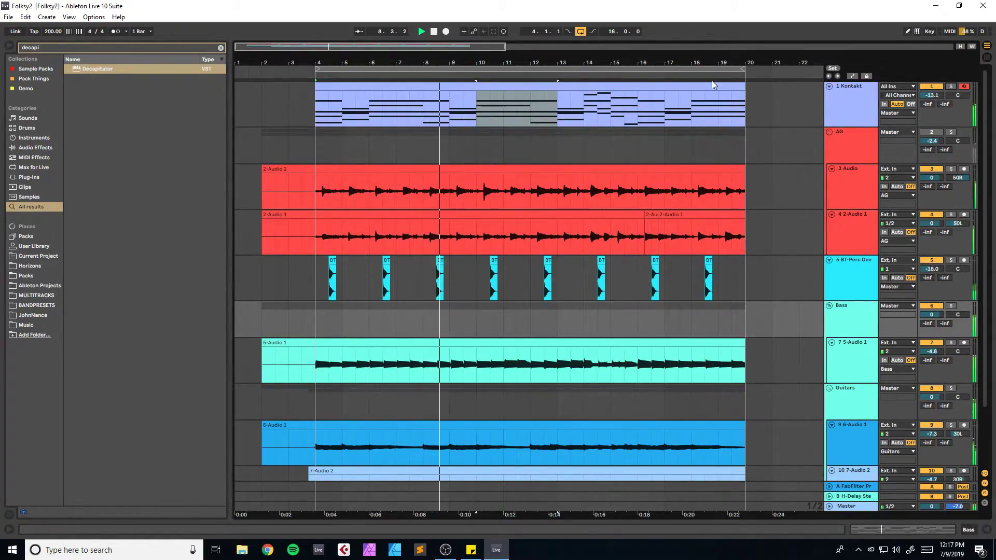
Step: Add FabFilter Pro-Q 3 after Decapitator on the Kontakt track and close the plug-in window
drag(408, 63, 421, 77)
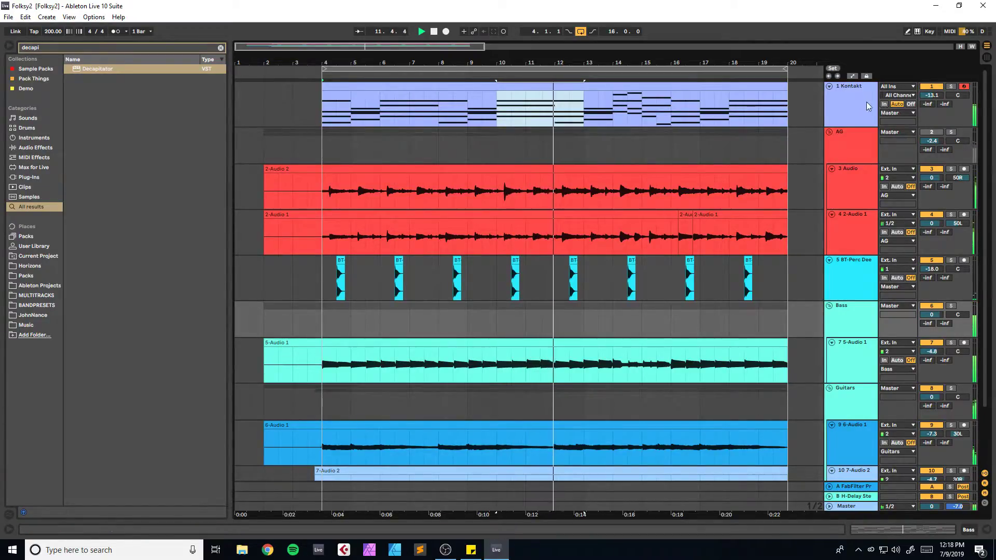
key(ctrl+f)
text(fabfilter)
drag(96, 158, 410, 113)
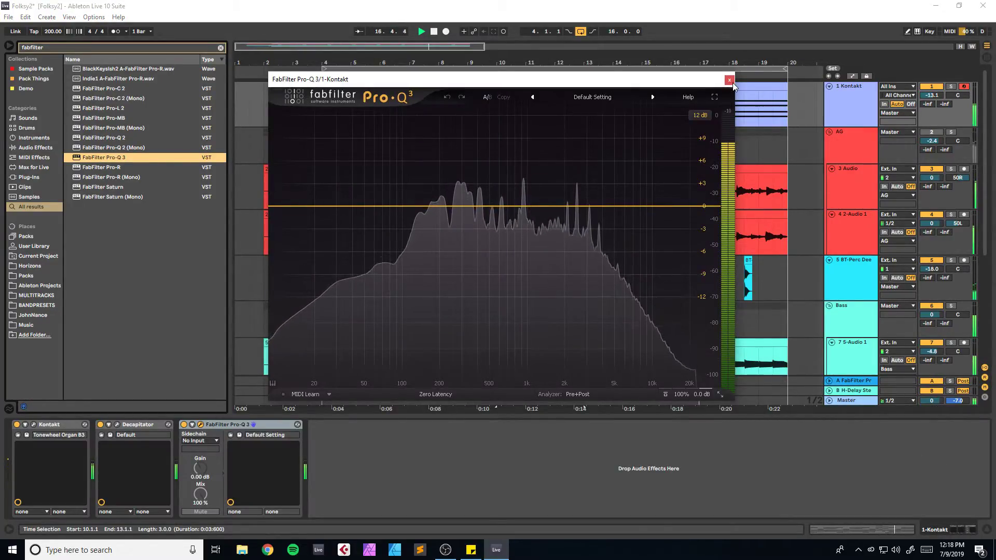
click(729, 80)
Step: In the SD3 group's Superior Drummer clip, duplicate the D1 notes from bars 9–10 onto bars 11–12, save and play the set
scroll(633, 257, down, 5)
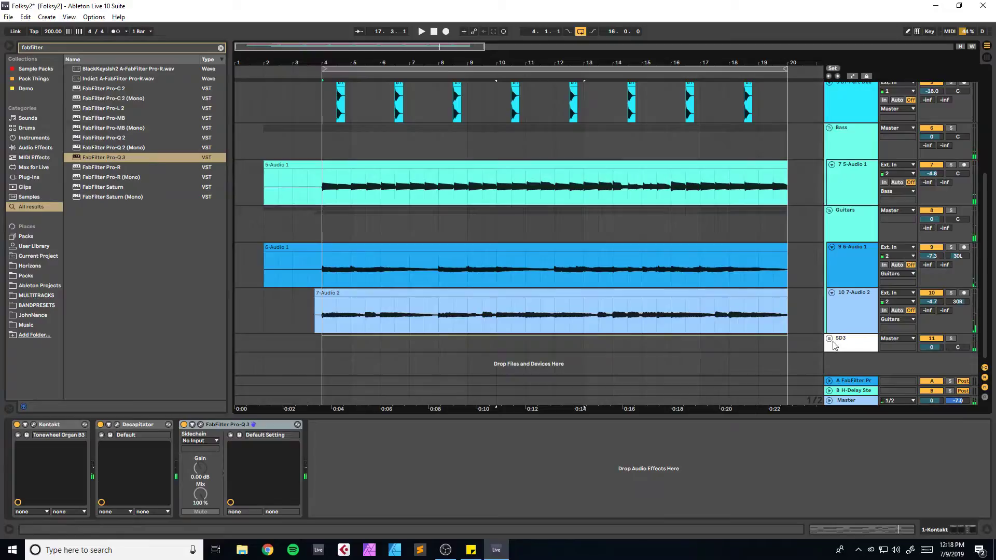
click(830, 340)
scroll(633, 295, down, 5)
click(610, 223)
key(space)
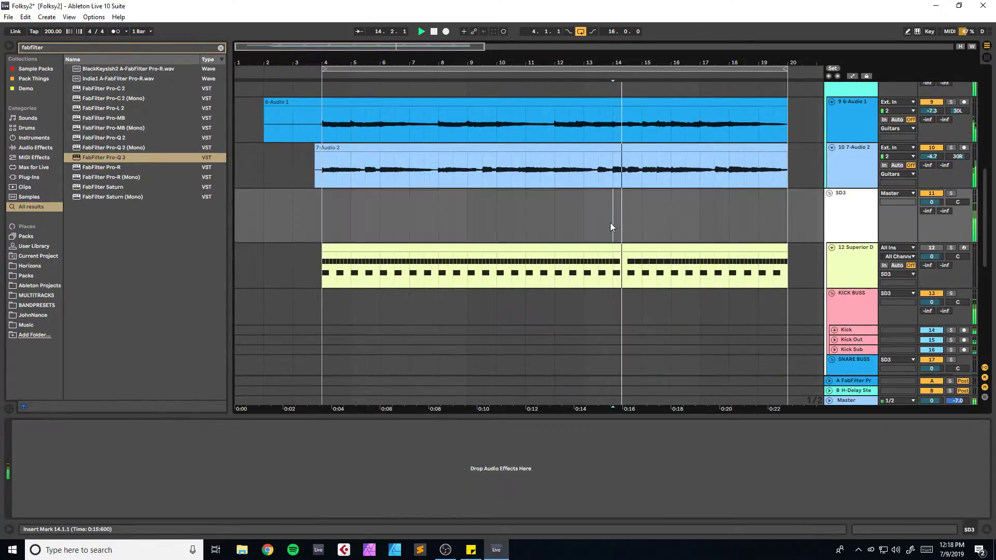
double_click(612, 254)
drag(672, 352, 583, 360)
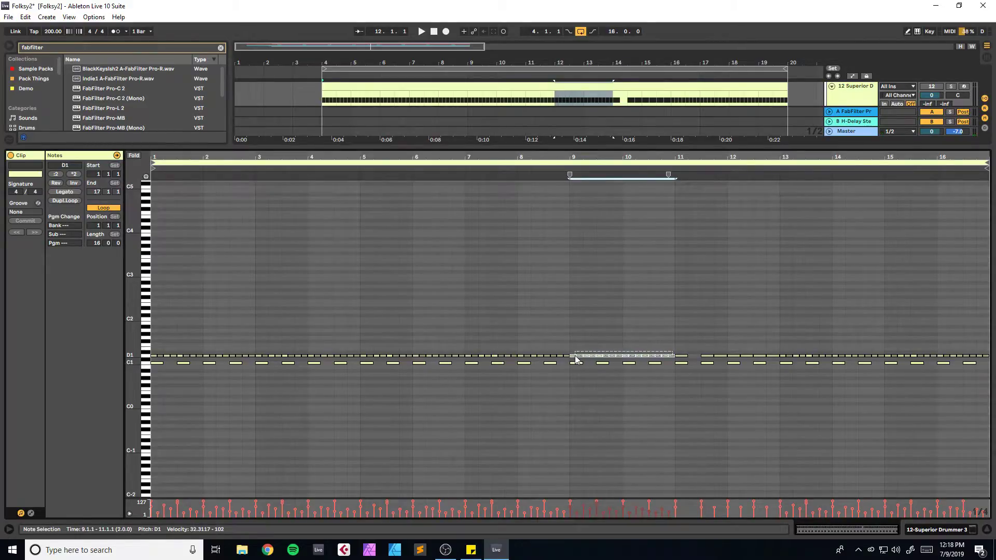
key(ctrl+d)
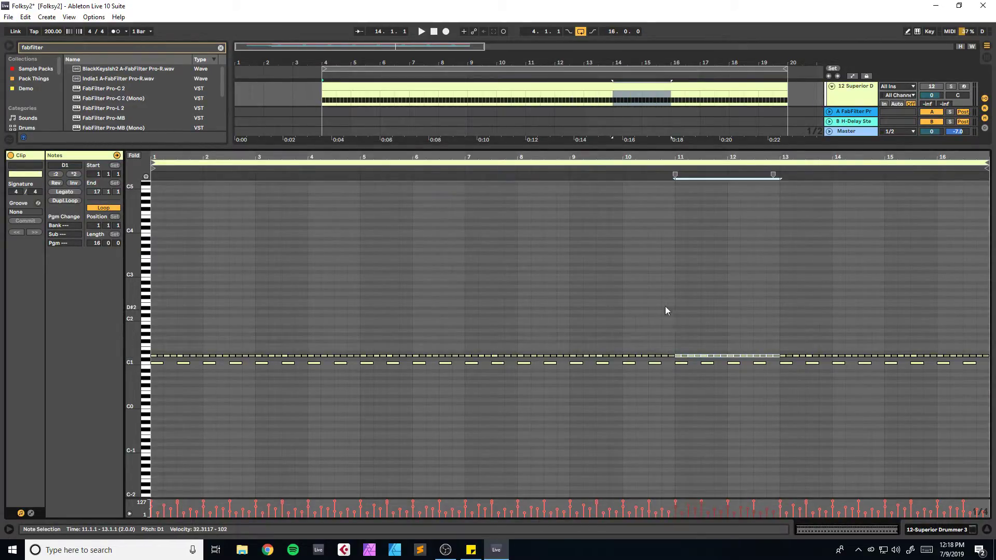
click(568, 310)
key(ctrl+s)
key(space)
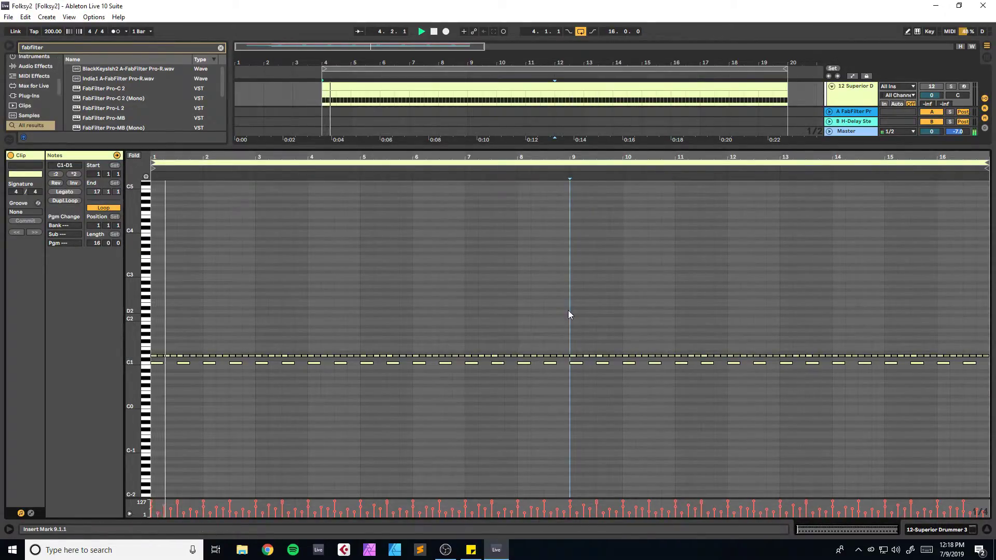
Step: Leave the drum clip's note editor, fold the SD3 group and save the set
click(940, 533)
scroll(492, 270, up, 4)
click(828, 146)
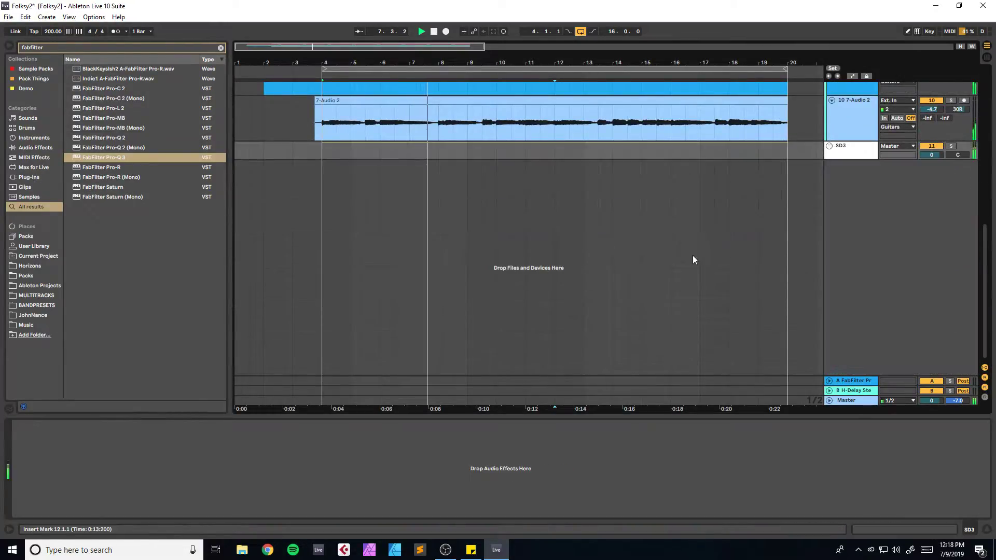
scroll(674, 261, up, 10)
key(ctrl+s)
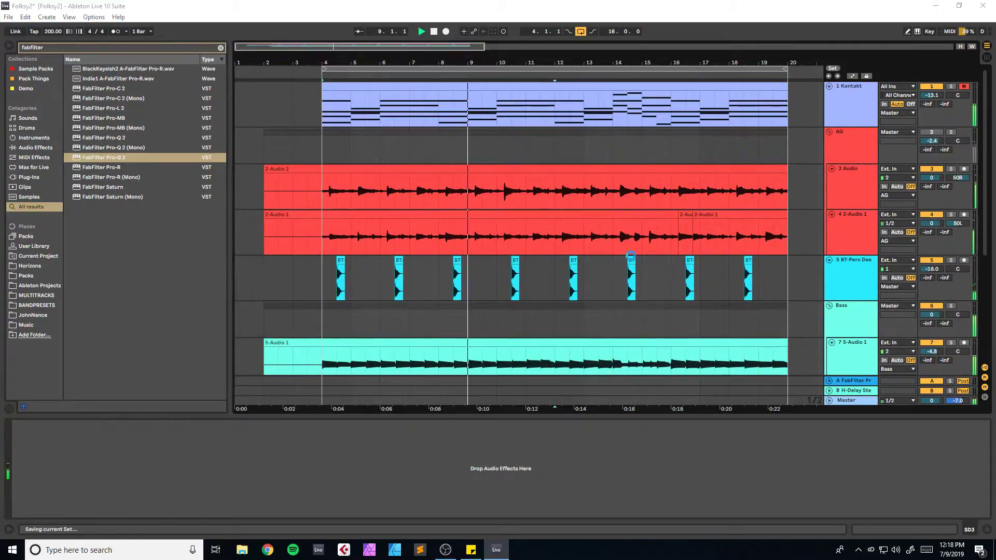
Step: Stop playback, show the automation lanes and select the organ's Rotator Speed as the Kontakt track's automated parameter
key(space)
click(883, 87)
click(856, 99)
key(a)
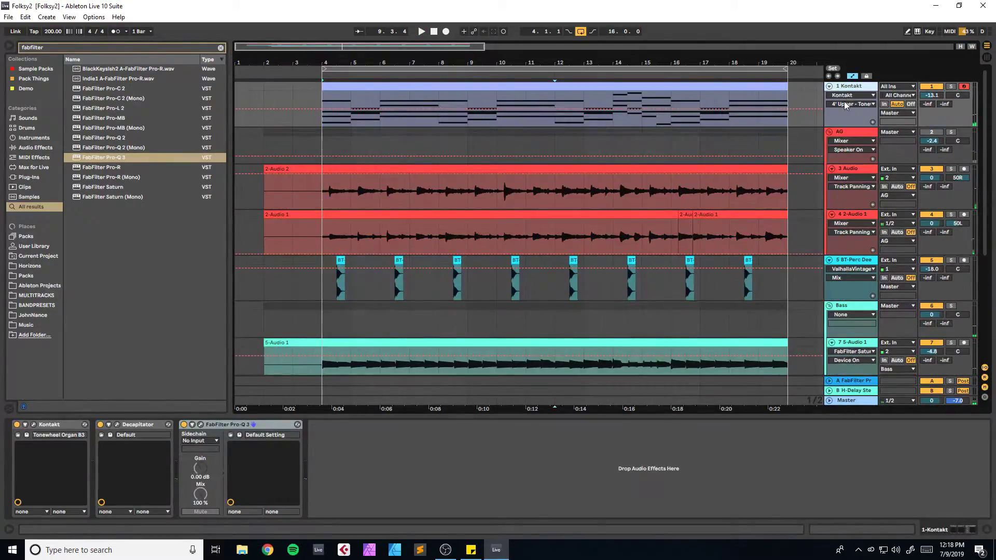
click(35, 425)
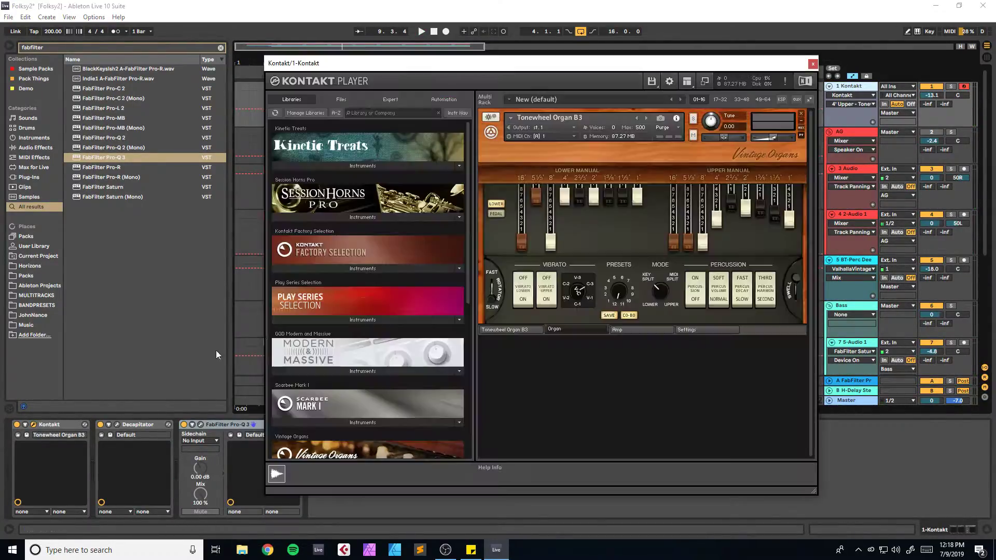
click(492, 284)
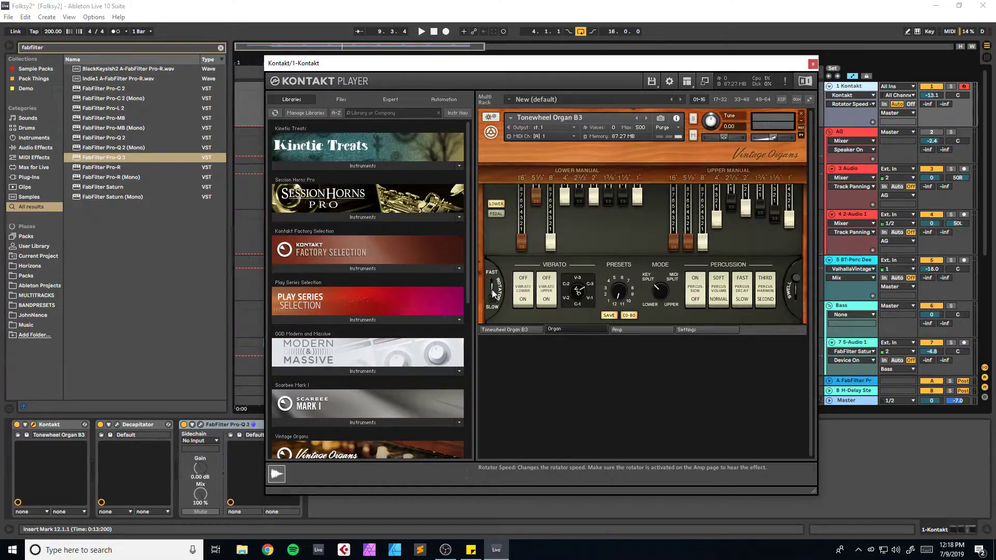
click(812, 64)
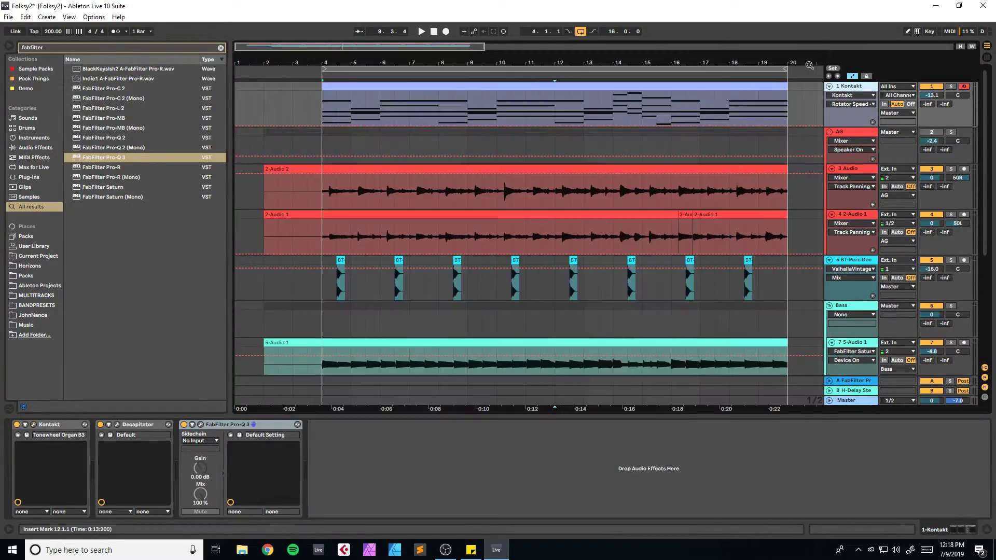
Step: Draw Rotator Speed automation rising from bar 4 to 0.75 near bar 9, dipping near 12, peaking near 18 and falling by 20; save
click(321, 126)
drag(470, 126, 471, 100)
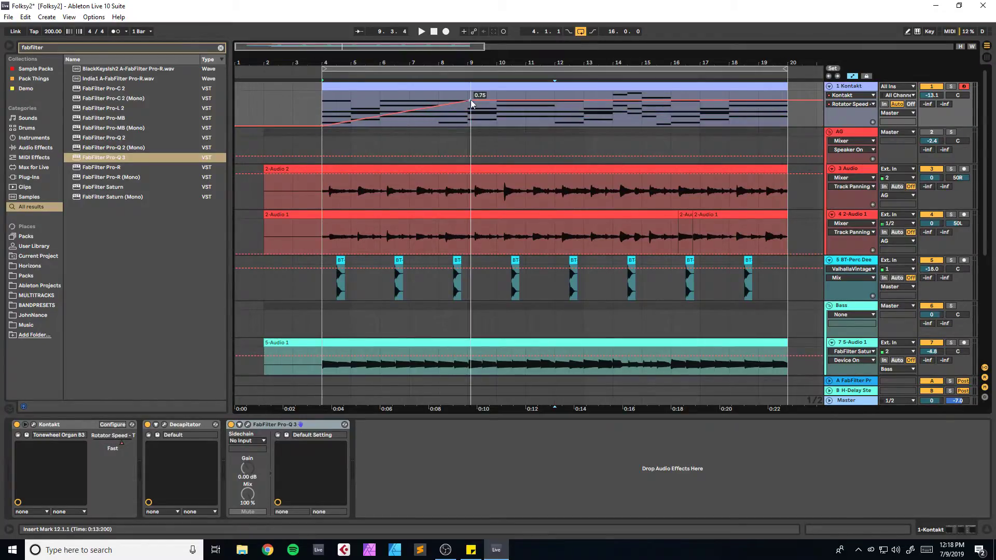
drag(571, 100, 568, 122)
drag(656, 122, 656, 103)
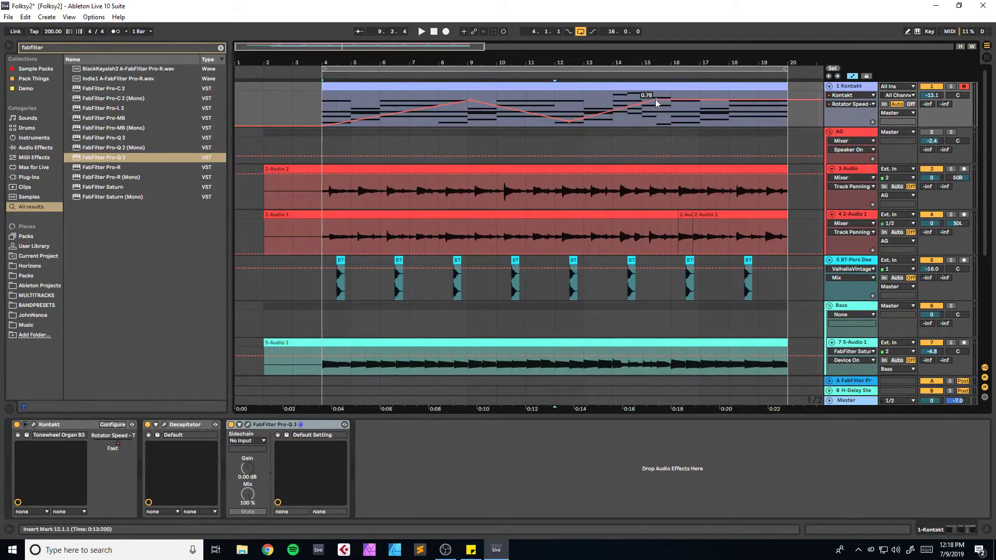
drag(786, 99, 786, 111)
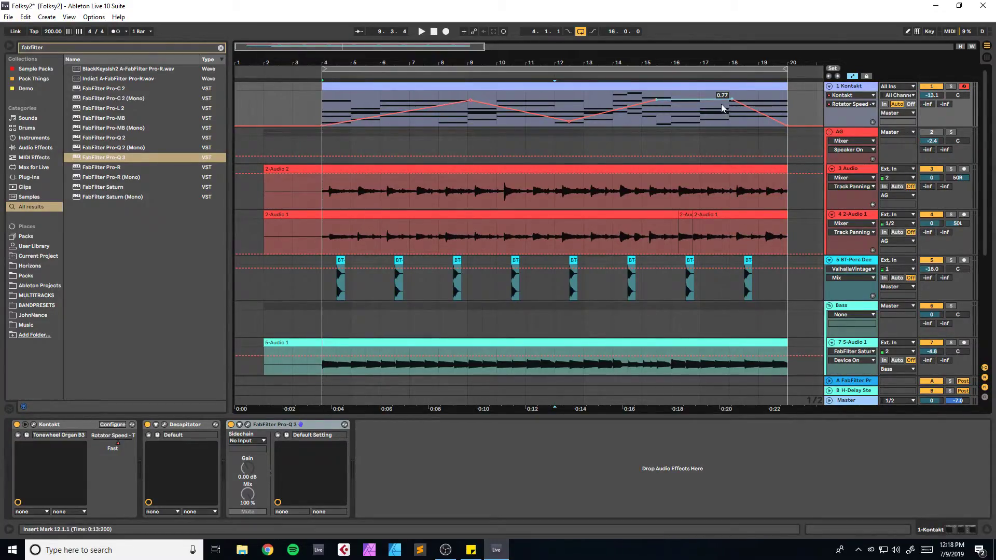
key(ctrl+s)
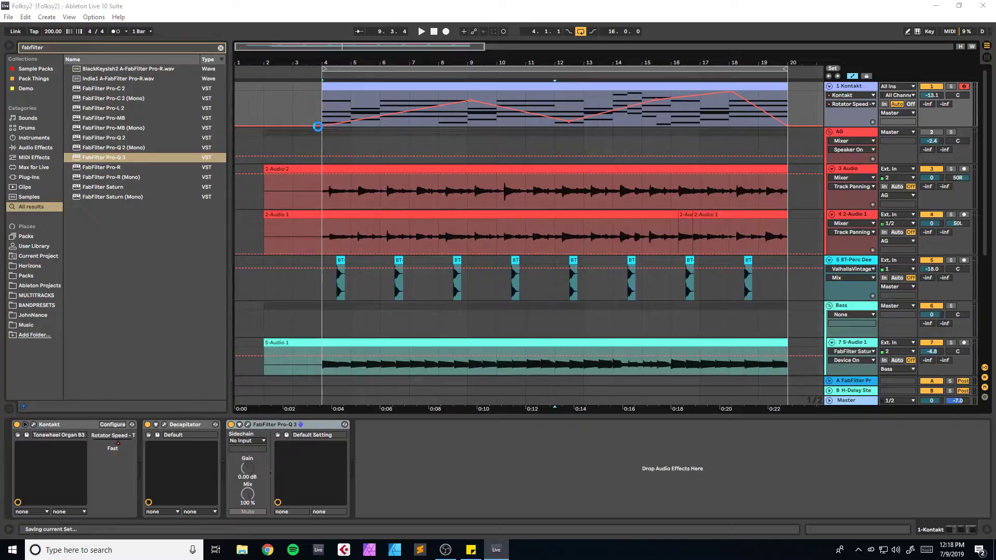
Step: Hide the automation lanes, play the arrangement from bar 4 and solo the Kontakt track to hear the rotator changes
click(317, 120)
key(a)
key(space)
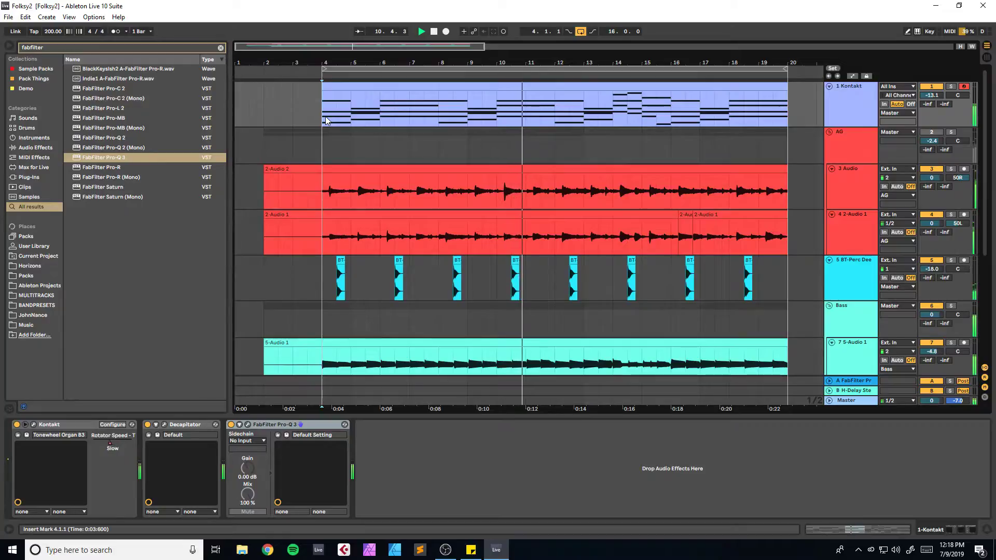
click(951, 86)
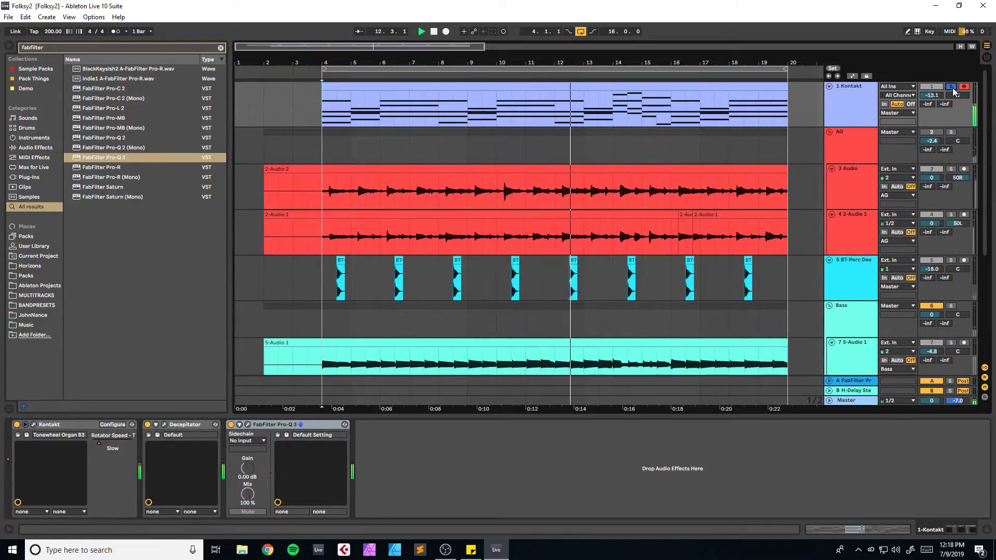
Step: Show the automation lanes, lower the Kontakt track's Rotator Speed point near bar 18 to about 0.17, replay from bar 4 and save
key(a)
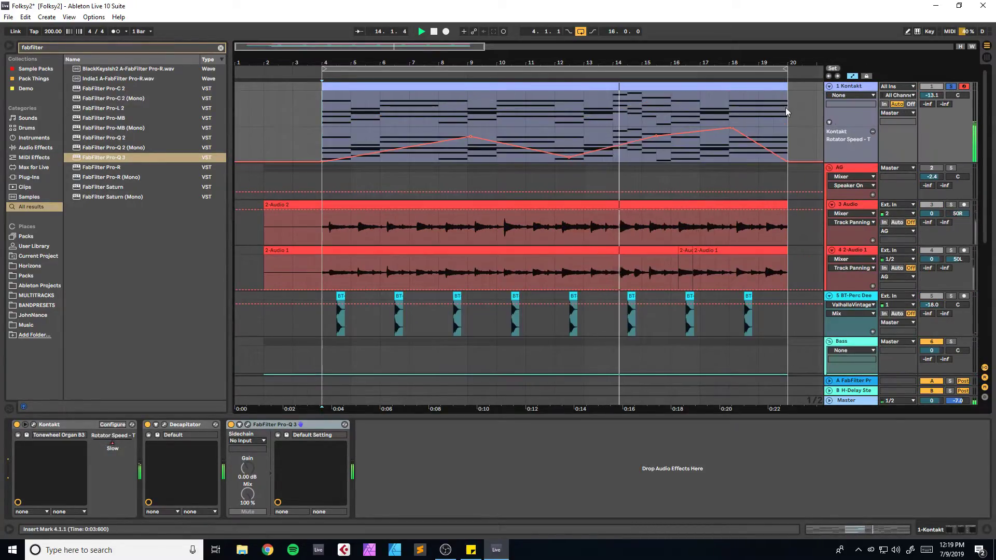
mouse_move(732, 128)
drag(733, 131, 731, 152)
key(space)
key(space)
key(ctrl+s)
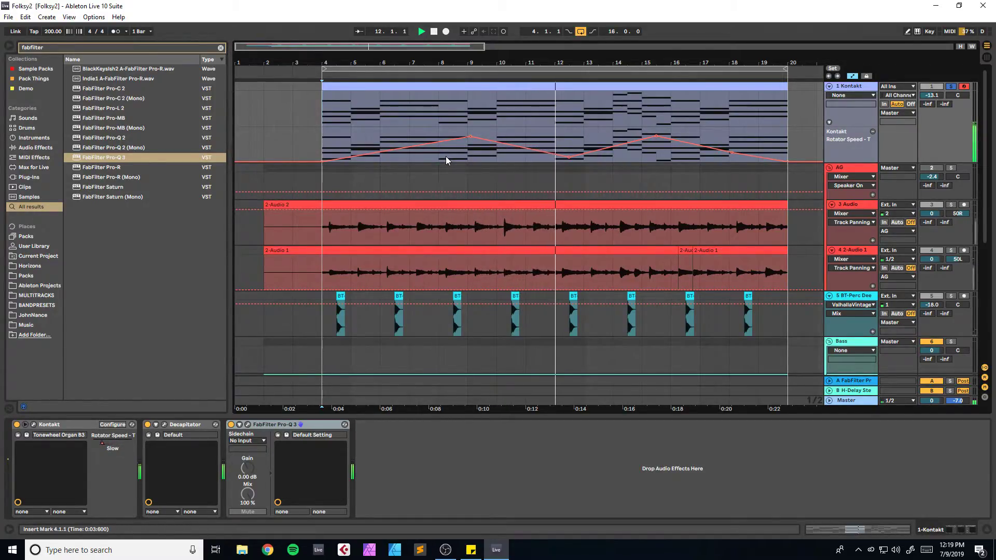
Step: Raise the Rotator Speed peak near bar 9 slightly, save, hide the automation lanes and unsolo the Kontakt track
drag(471, 136, 470, 131)
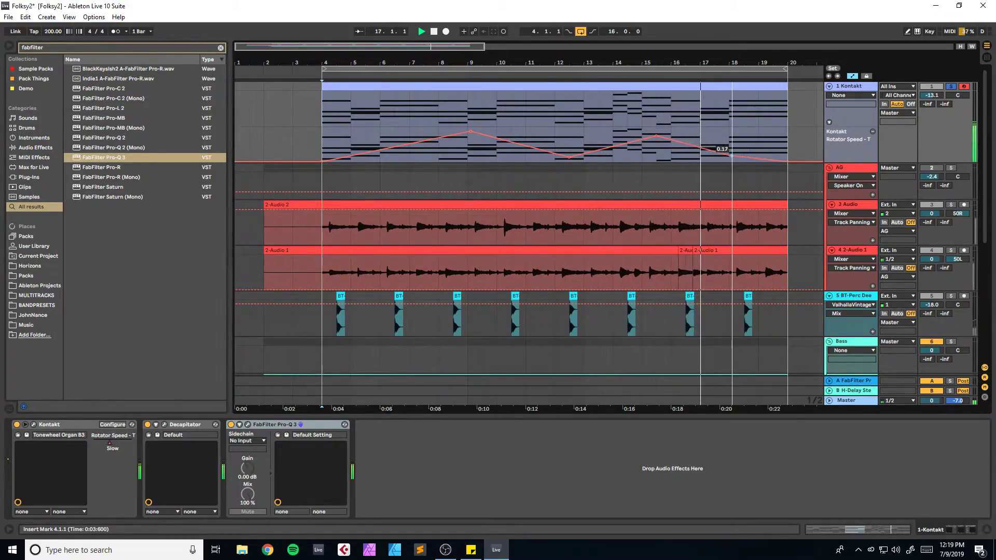
key(ctrl+s)
key(a)
click(949, 87)
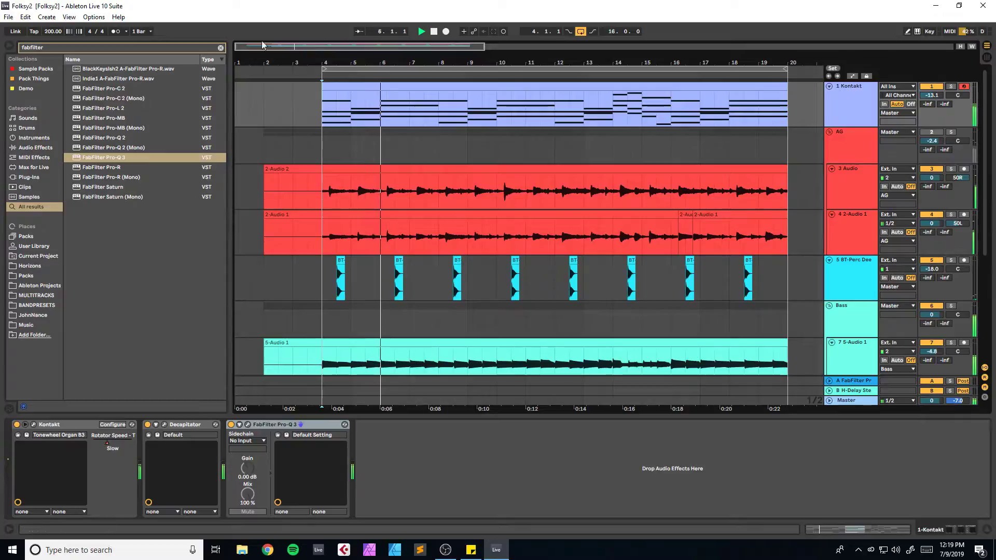
Step: Recolor the Guitars group header blue and assign that color to both of its grouped guitar tracks
drag(349, 62, 328, 58)
scroll(269, 169, down, 3)
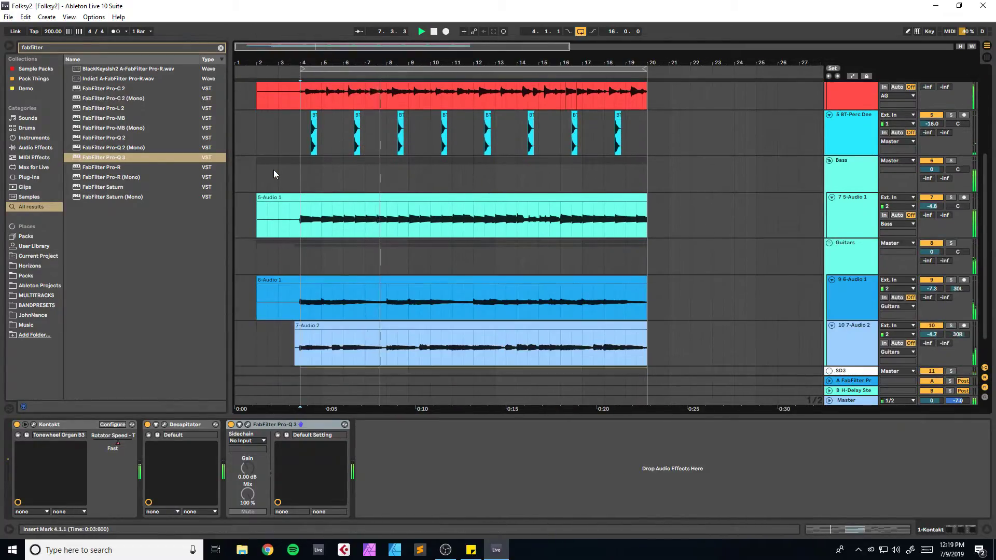
scroll(272, 170, up, 1)
scroll(273, 171, up, 2)
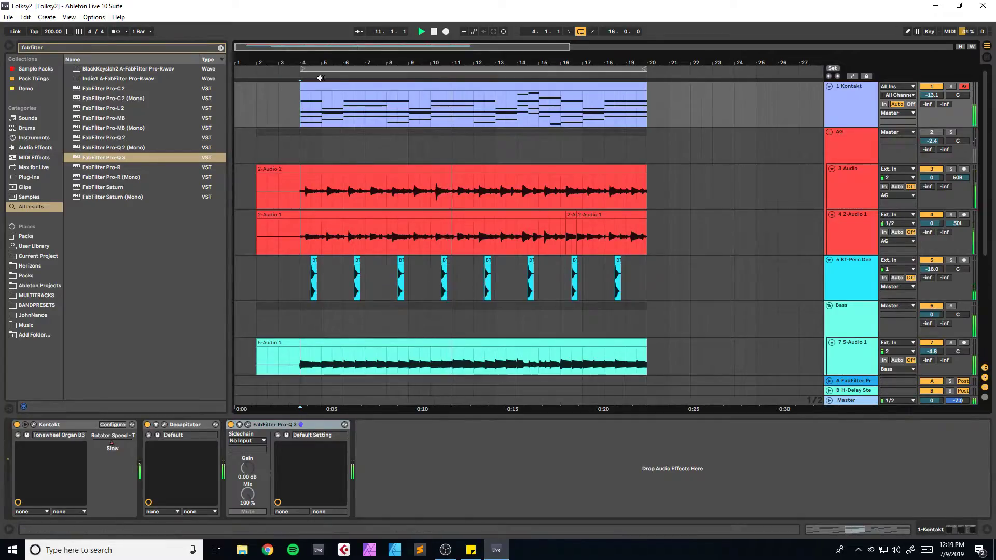
drag(284, 48, 284, 55)
scroll(757, 204, down, 4)
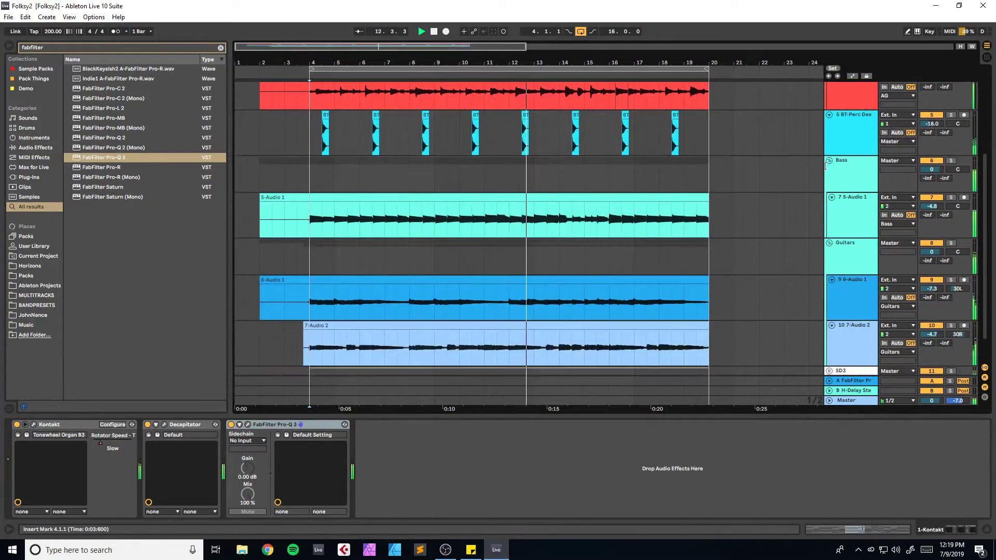
click(780, 245)
scroll(781, 245, down, 1)
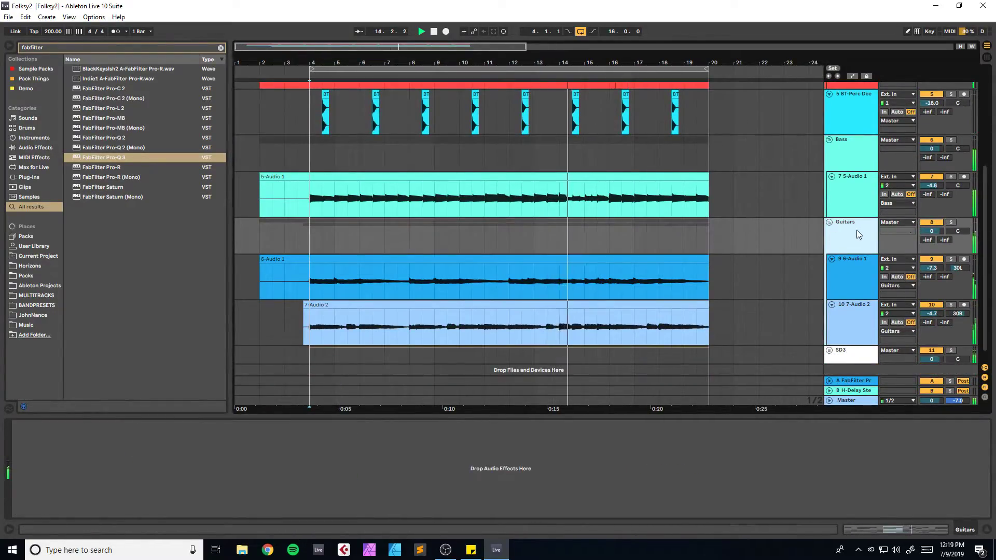
right_click(854, 232)
click(932, 367)
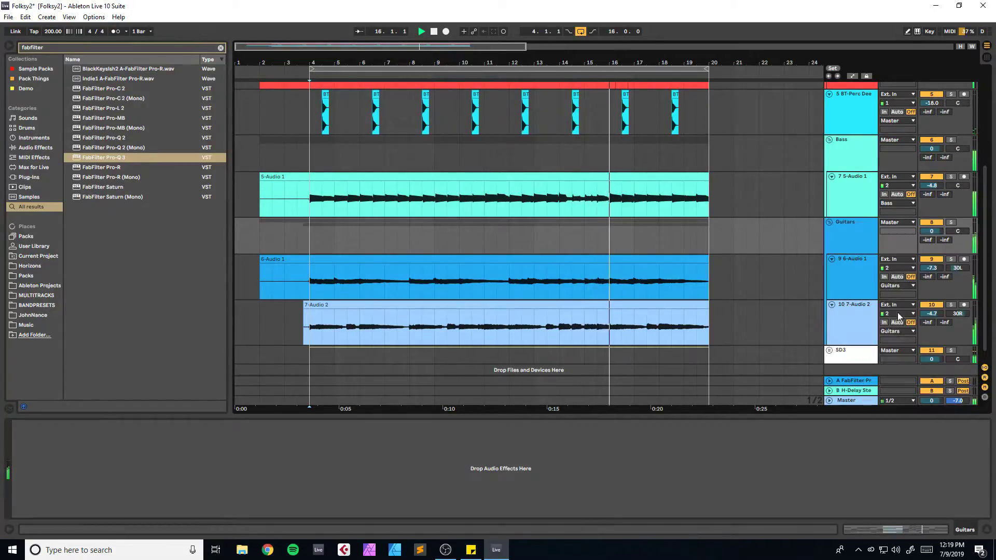
right_click(854, 238)
click(895, 397)
scroll(775, 284, down, 1)
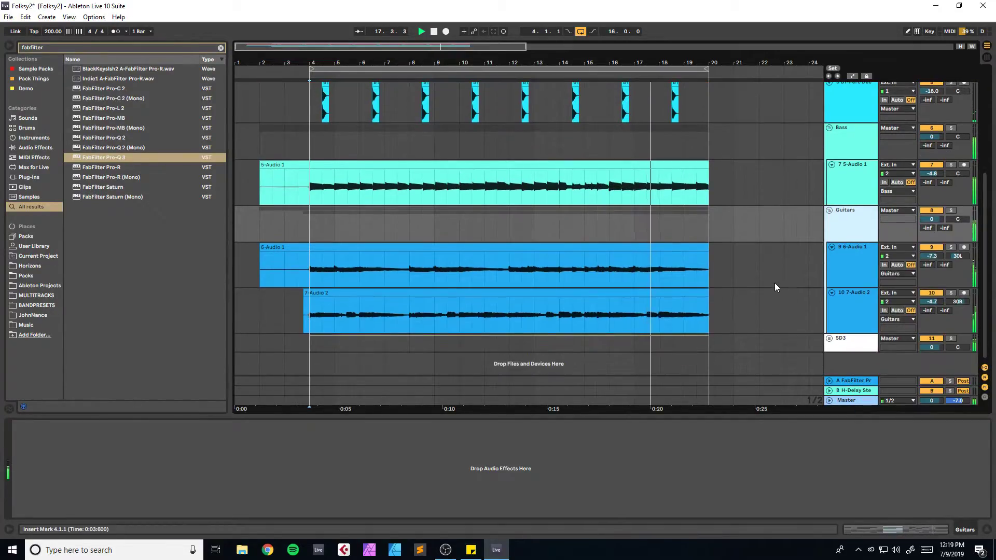
Step: Move the BT-Perc tambourine track below the SD3 group at the end of the track list
scroll(775, 279, up, 8)
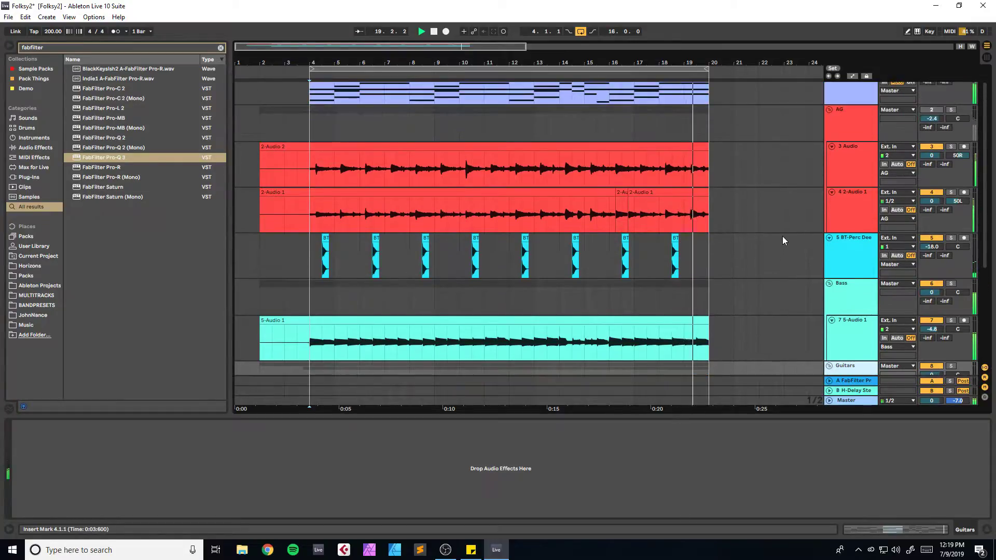
scroll(772, 242, down, 5)
scroll(772, 242, up, 5)
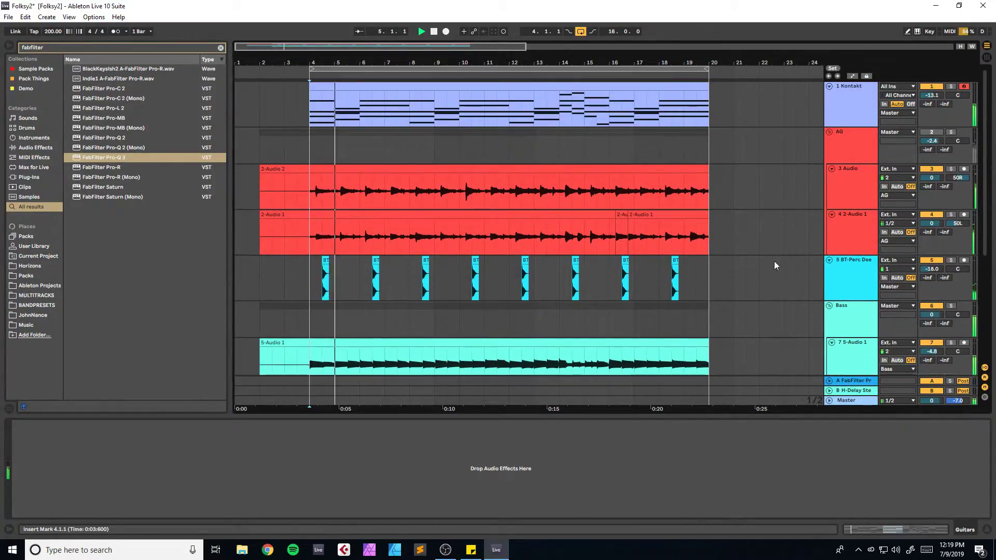
scroll(784, 261, down, 5)
scroll(786, 248, down, 3)
drag(848, 171, 775, 316)
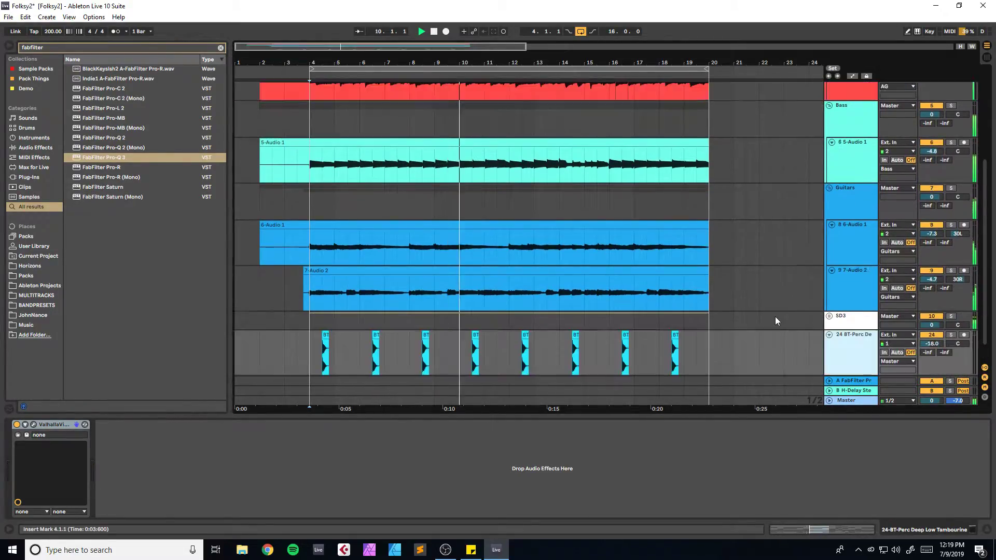
scroll(772, 316, up, 2)
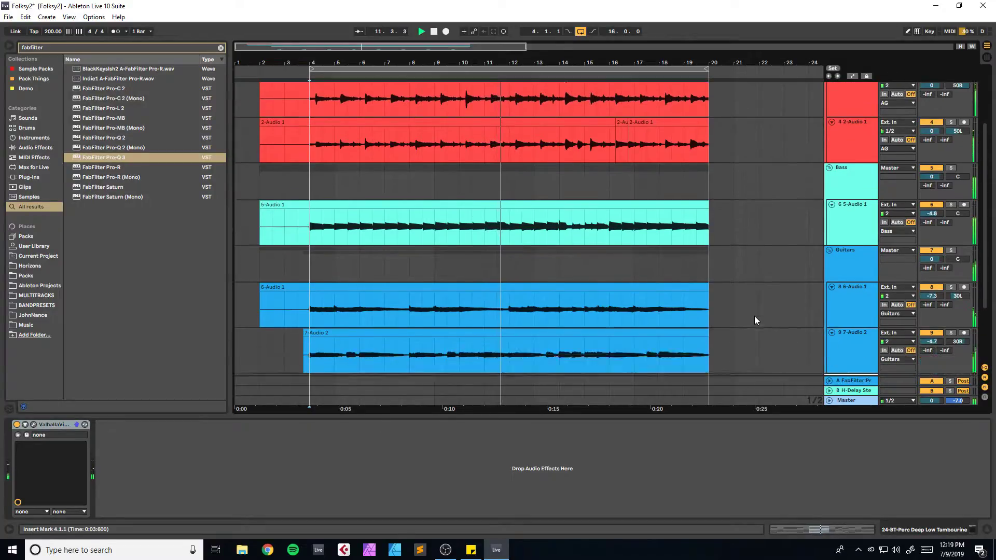
scroll(754, 320, down, 2)
Step: Solo the SD3 group and unfold it to show its drum buss tracks
click(828, 309)
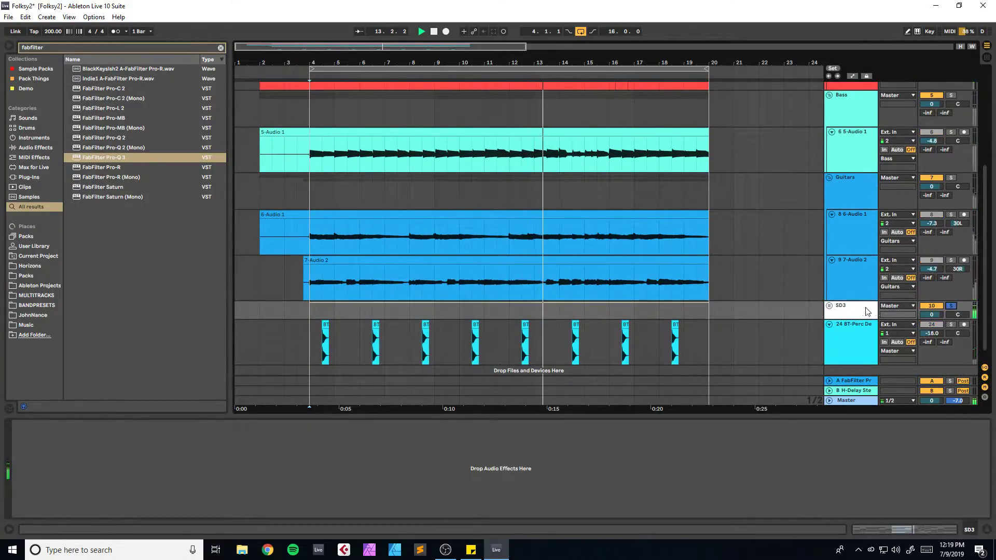
click(828, 306)
scroll(769, 281, down, 5)
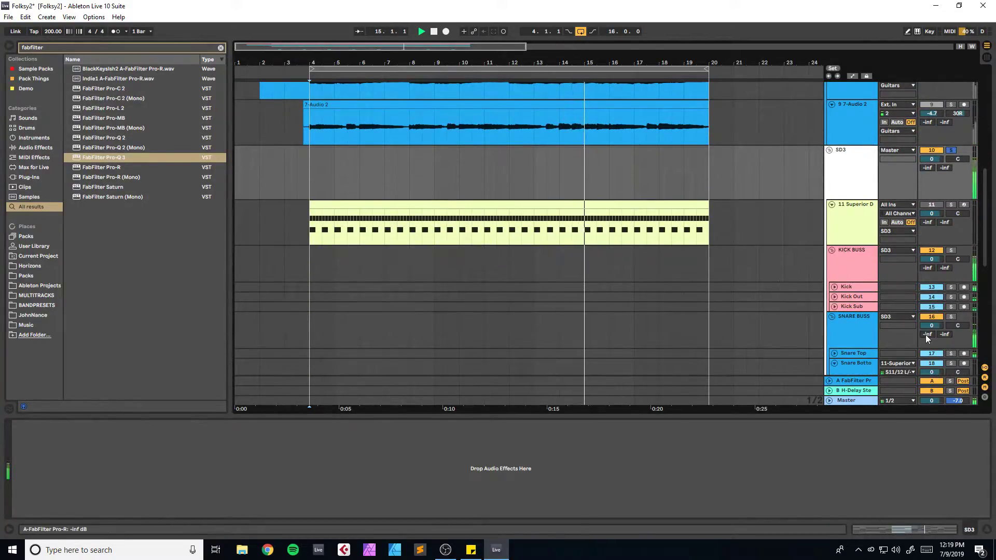
Step: Try sending the SNARE BUSS to the FabFilter Pro-R return at -11.2 dB, save, and reset the send to minus infinity
drag(927, 335, 927, 329)
key(ctrl+s)
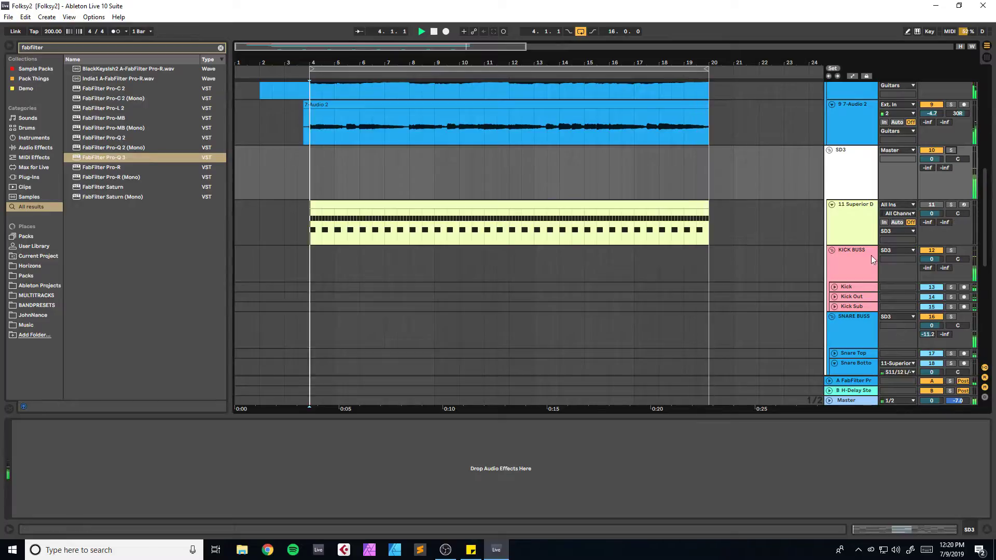
double_click(927, 334)
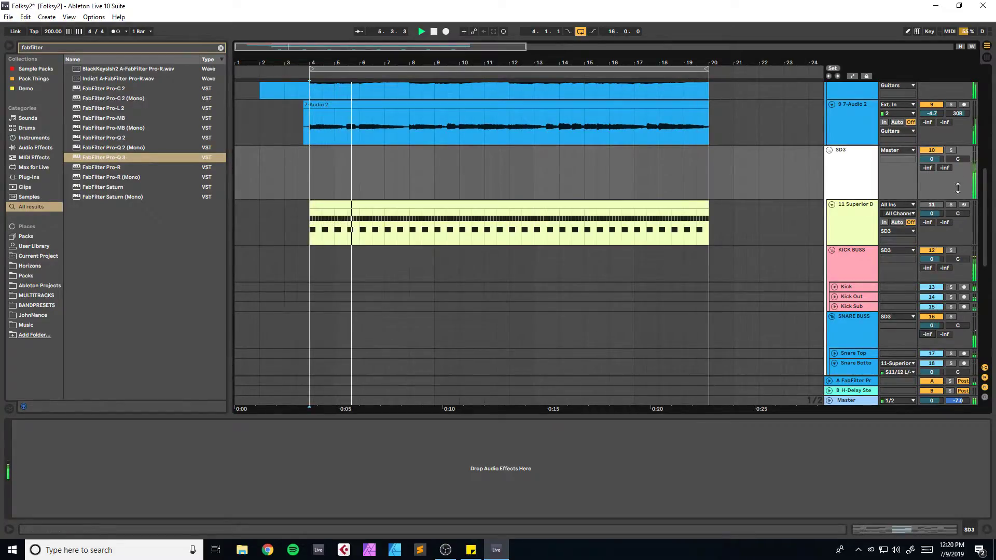
Step: Solo the SD3 group, search the browser for "valhal" and insert ValhallaVintageVerb on the SNARE BUSS
click(951, 150)
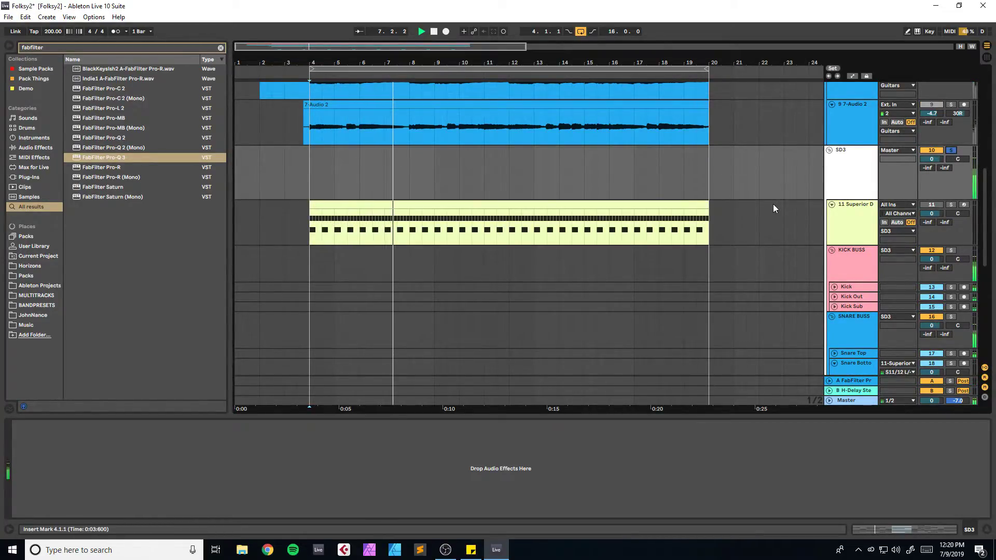
key(ctrl+f)
text(valhal)
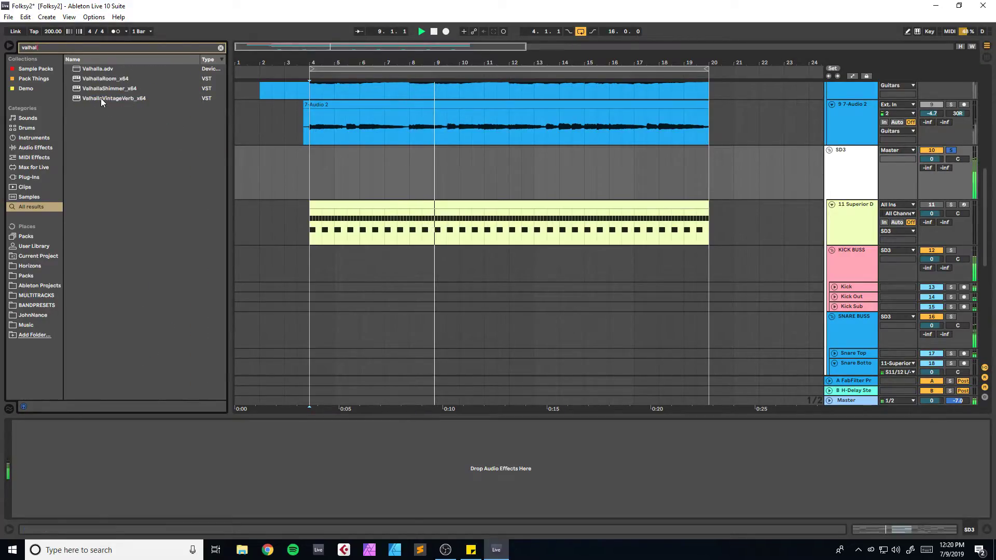
key(Down)
drag(849, 329, 861, 337)
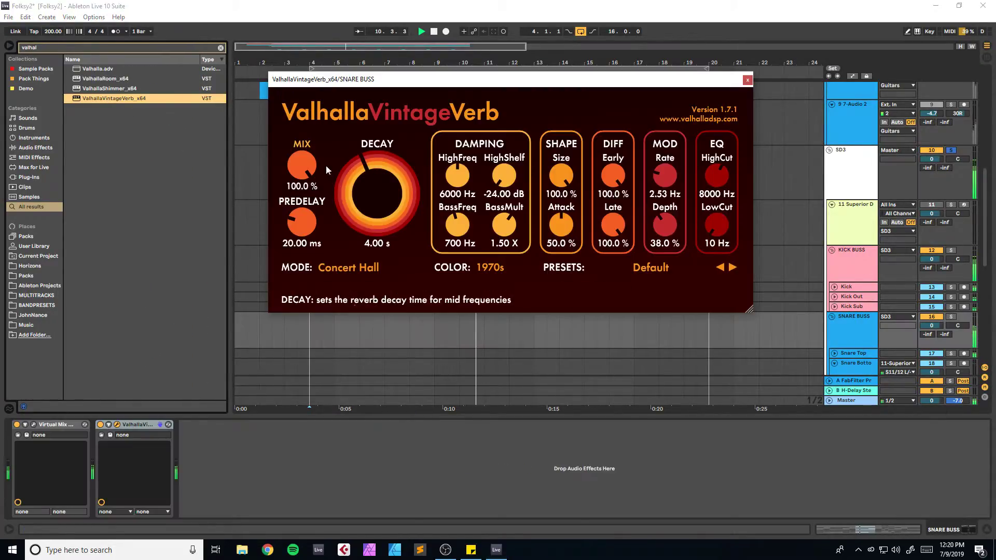
Step: Set the snare reverb to 18.8% mix, about 0.45 s decay and Room mode, then unsolo SD3 and close the plug-in window
drag(303, 169, 314, 275)
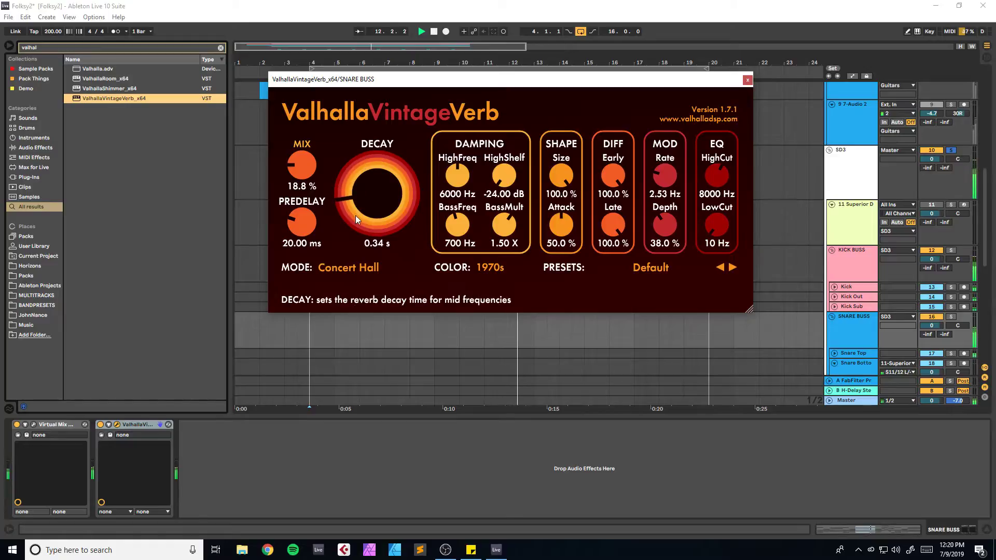
drag(356, 216, 356, 209)
click(349, 267)
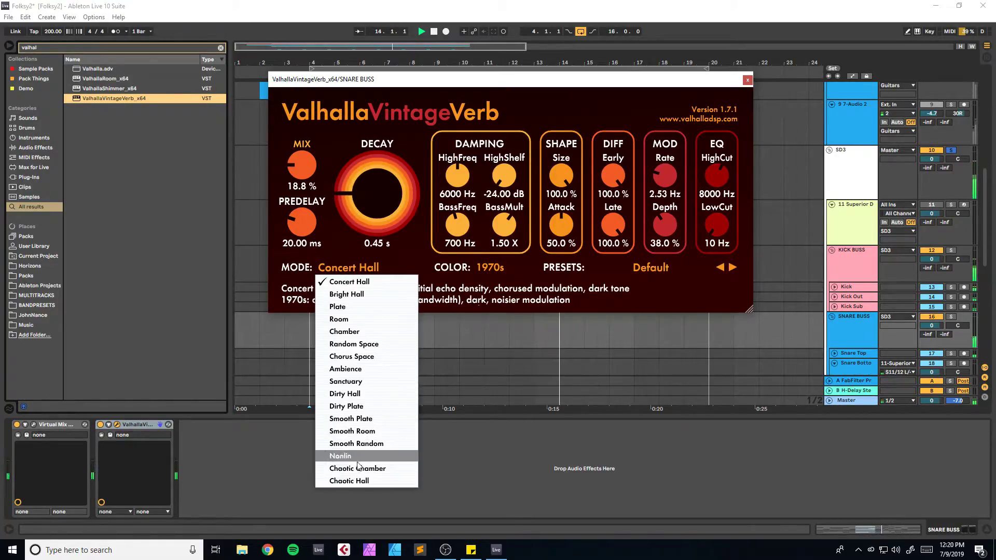
click(355, 319)
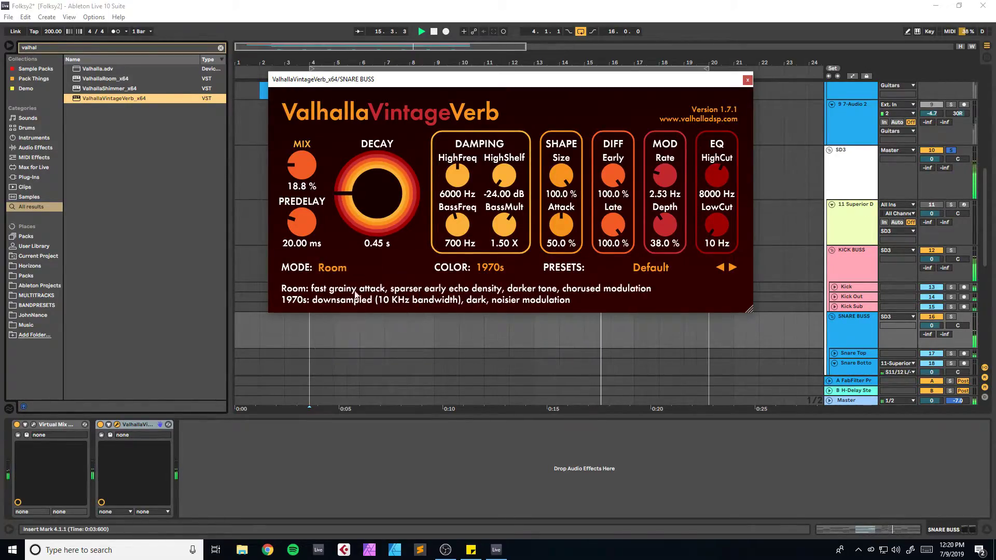
drag(344, 200, 344, 193)
click(952, 150)
click(952, 150)
click(747, 79)
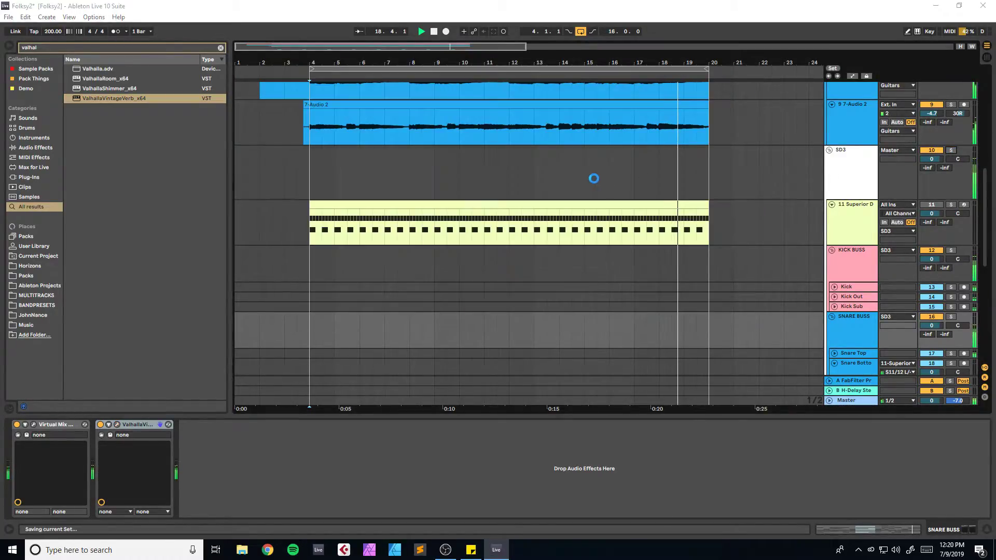
Step: Fold all tracks in the arrangement, restart playback from bar 4 and save the set
scroll(746, 205, up, 10)
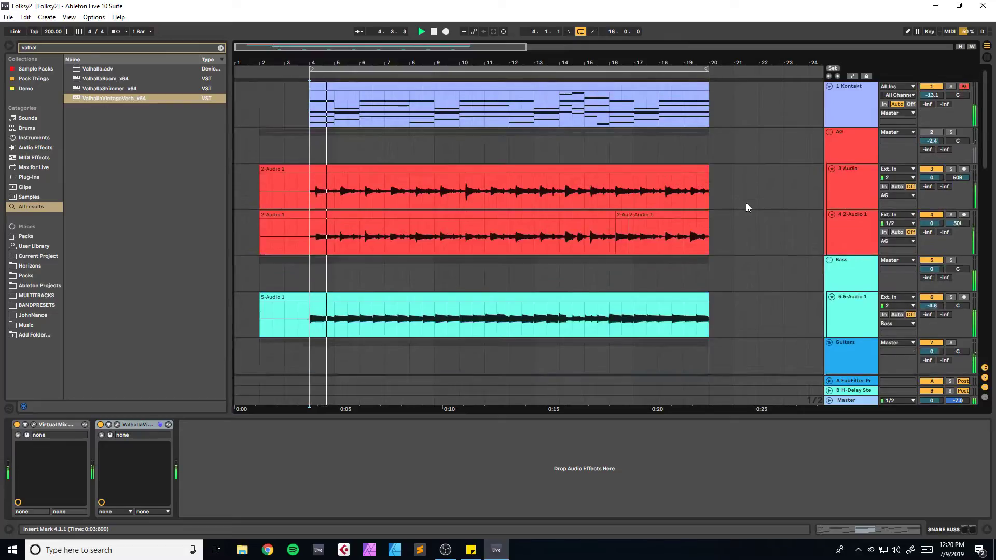
drag(291, 53, 744, 149)
click(311, 151)
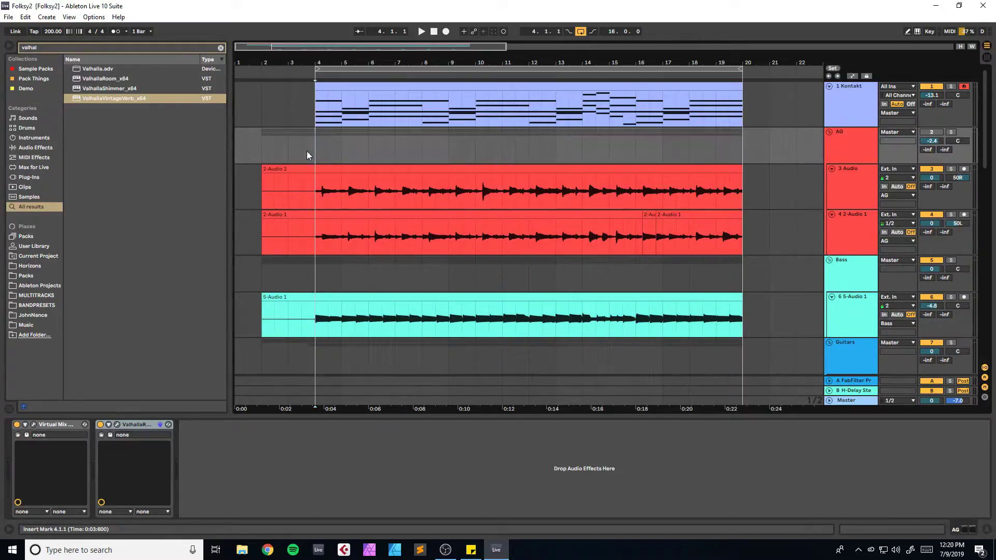
scroll(308, 147, down, 8)
scroll(794, 224, up, 2)
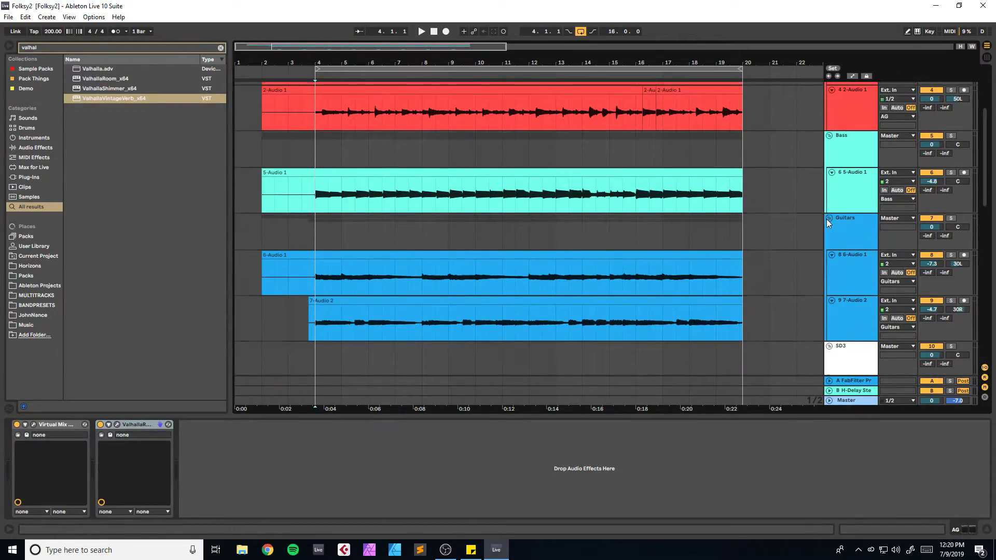
key(space)
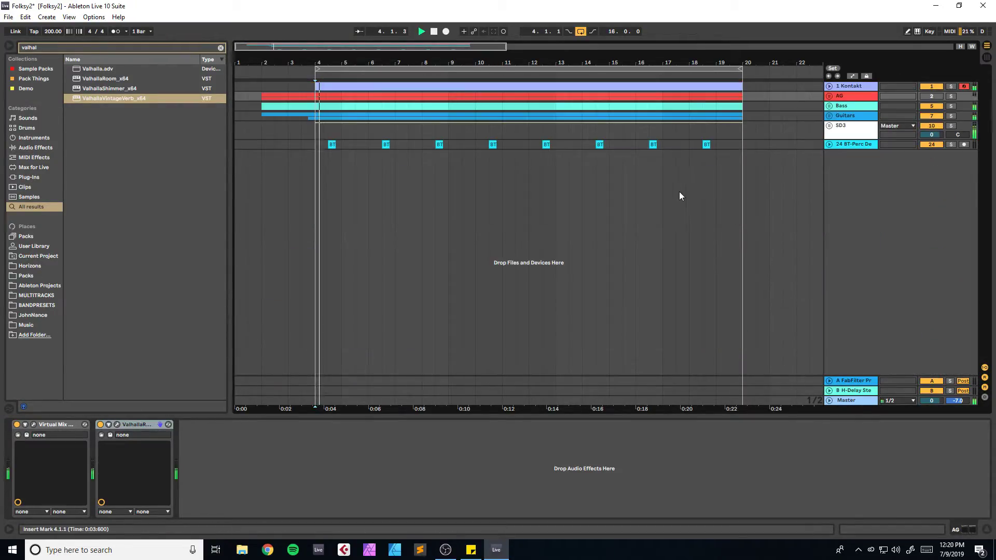
key(ctrl+s)
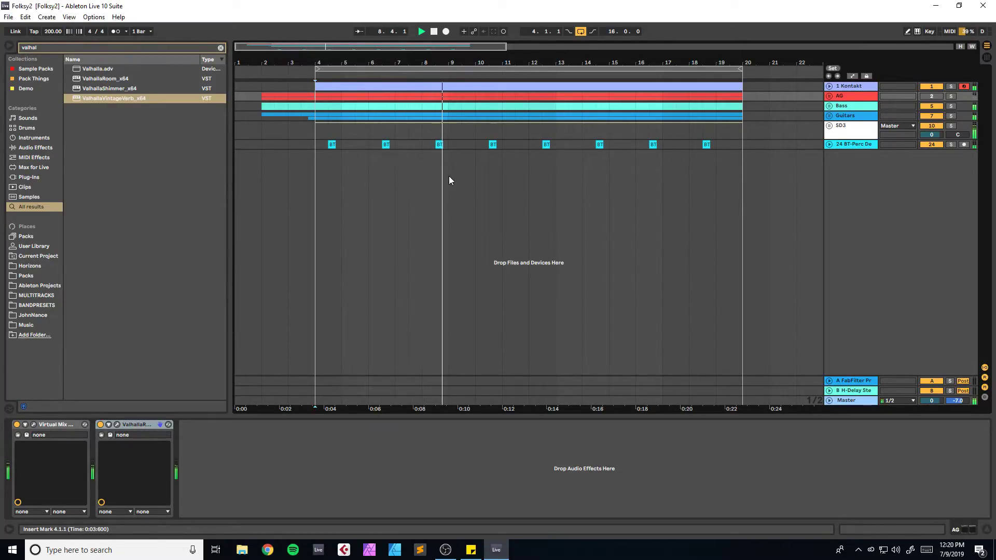
Step: Unfold the Guitars group, solo its 6-Audio 1 track and load ValhallaRoom on it
drag(421, 63, 441, 71)
click(829, 116)
click(950, 153)
click(848, 167)
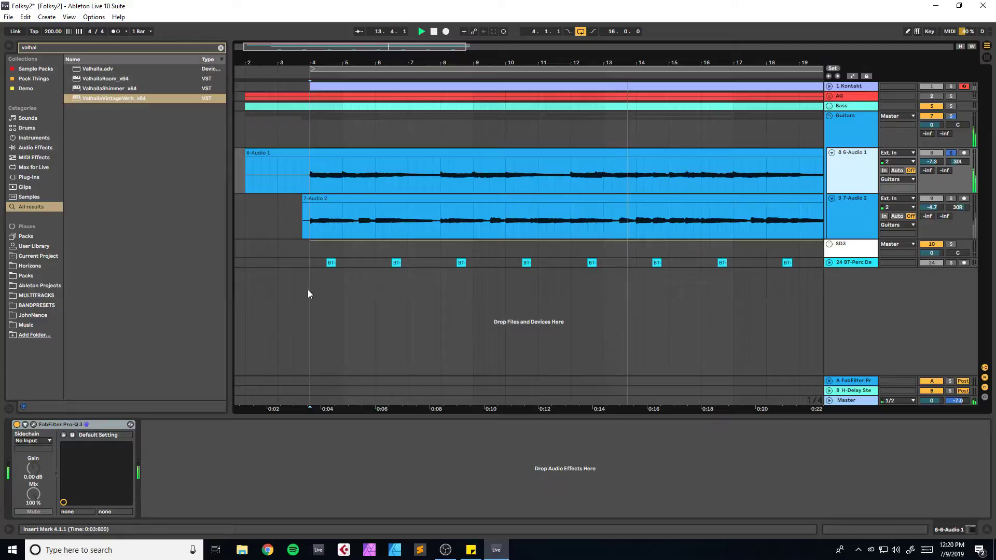
double_click(100, 79)
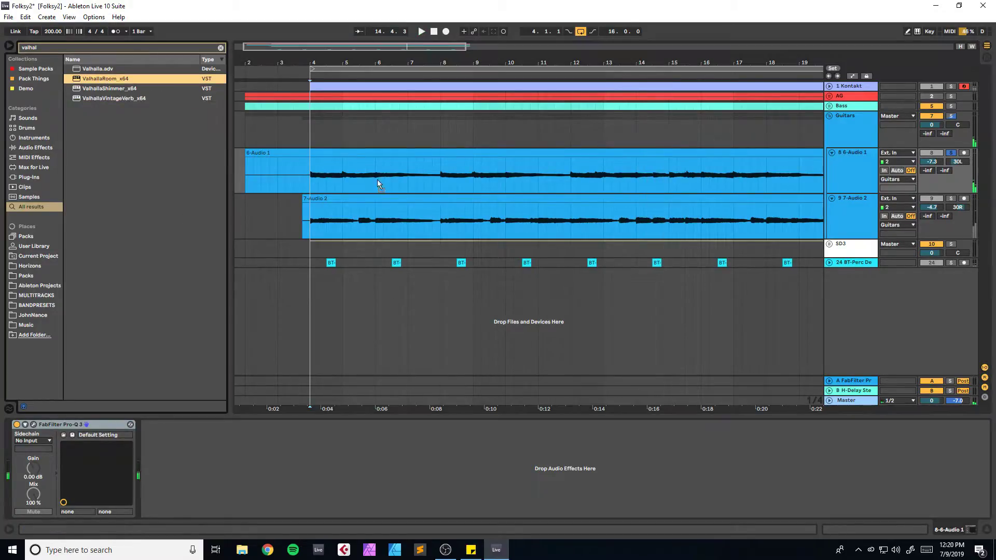
Step: Set ValhallaRoom's mix to 47.9% and its decay to 3.13 s while listening, save the set and resume playback
drag(302, 239, 303, 221)
key(space)
drag(369, 242, 370, 240)
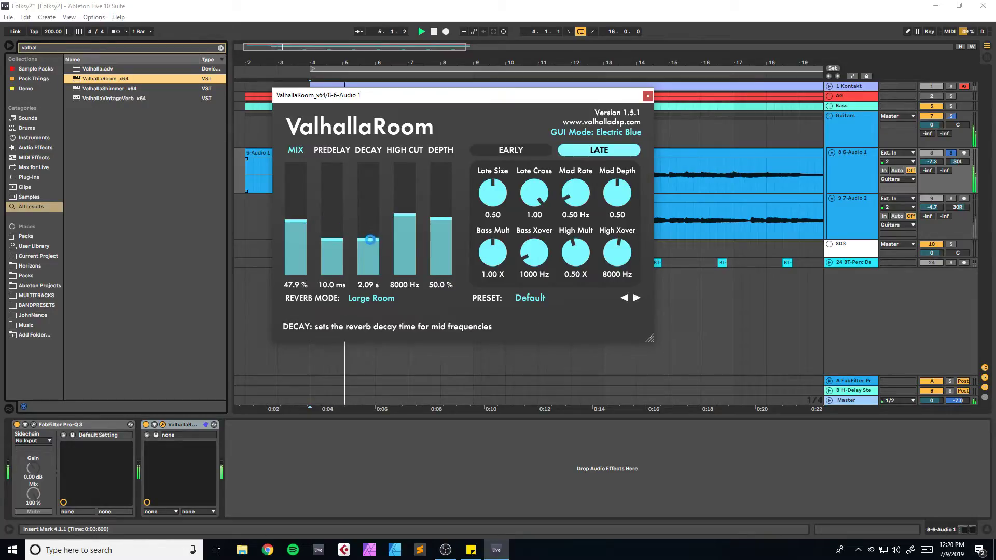
key(space)
key(ctrl+s)
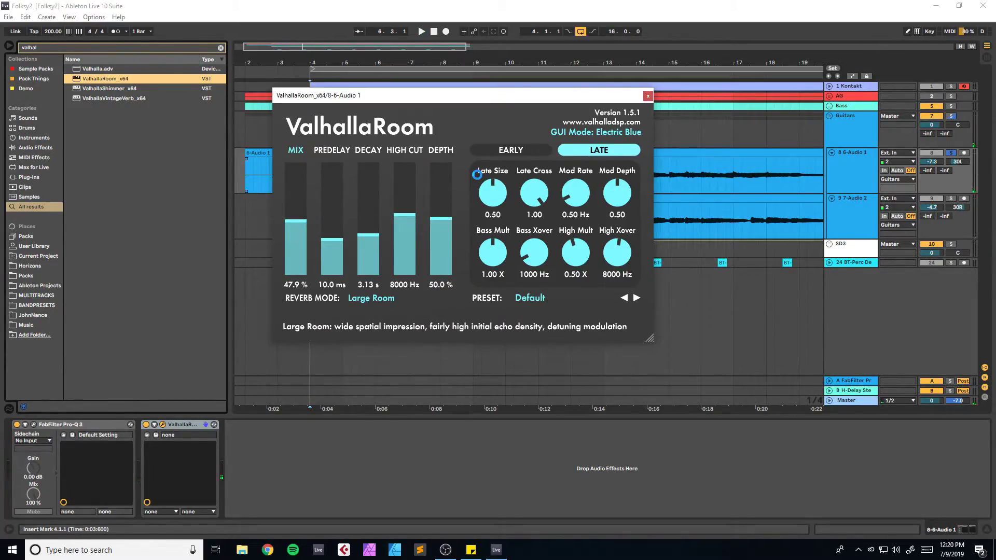
key(space)
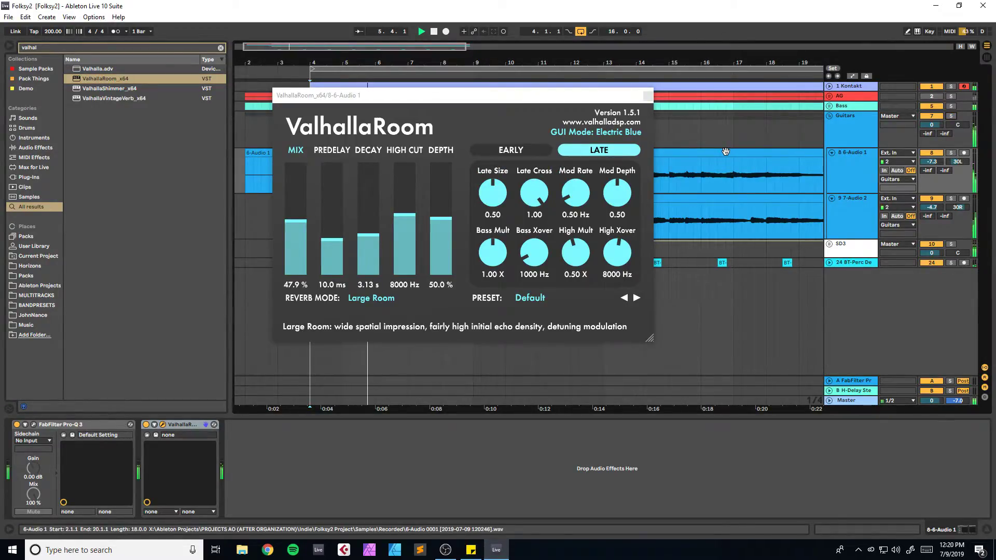
Step: Solo the Guitars group, close ValhallaRoom, and load CLA-76 Stereo at the start of the 6-Audio 1 effect chain
click(951, 116)
click(644, 98)
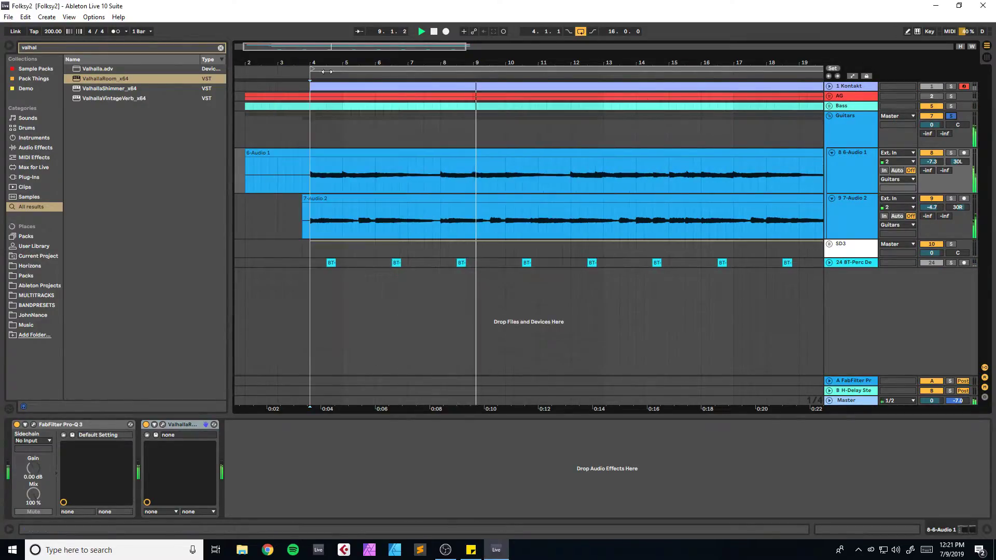
key(ctrl+f)
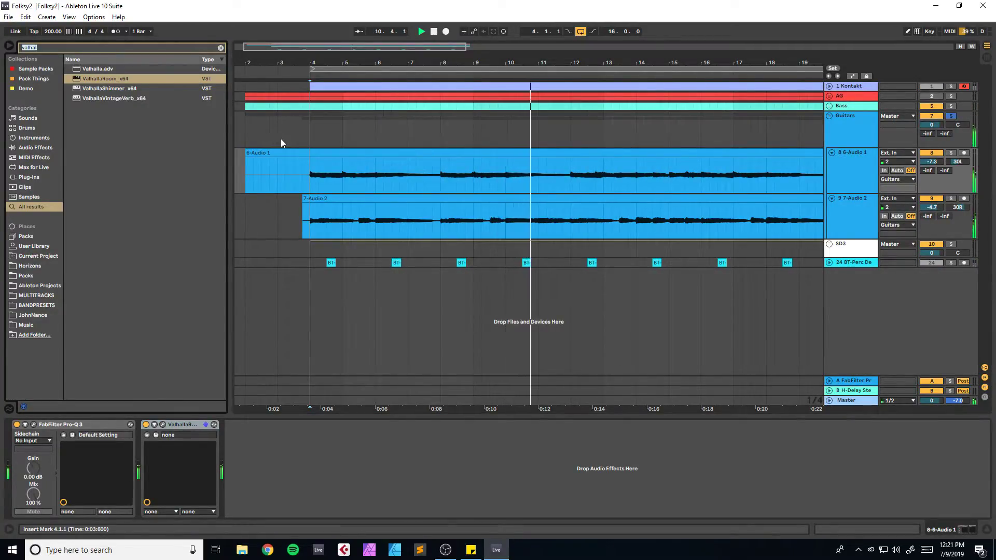
text(cla-7)
drag(93, 78, 11, 466)
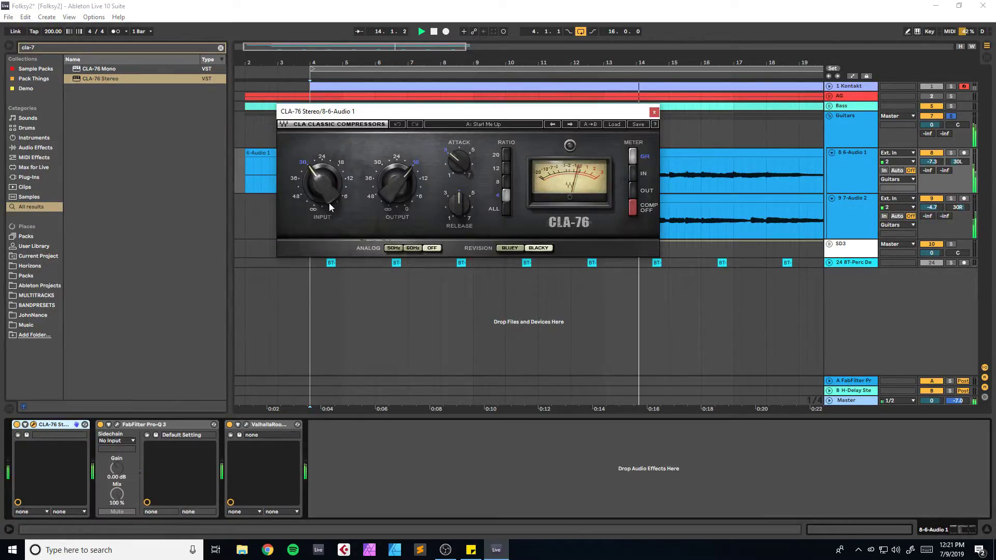
Step: Set the CLA-76 output to about -24.5, unsolo the guitars, set the 6-Audio 1 volume to -5.2 dB and save
drag(403, 196, 403, 176)
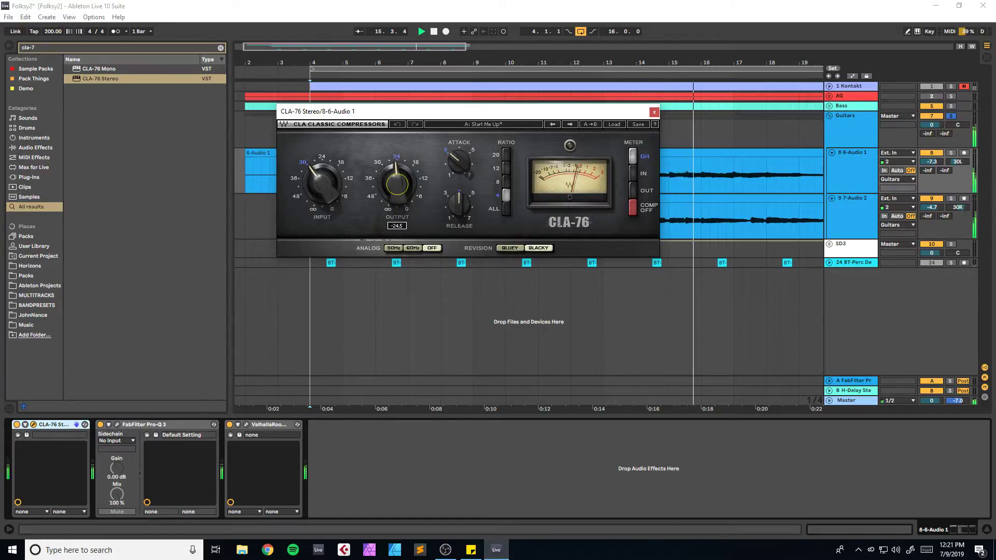
click(654, 112)
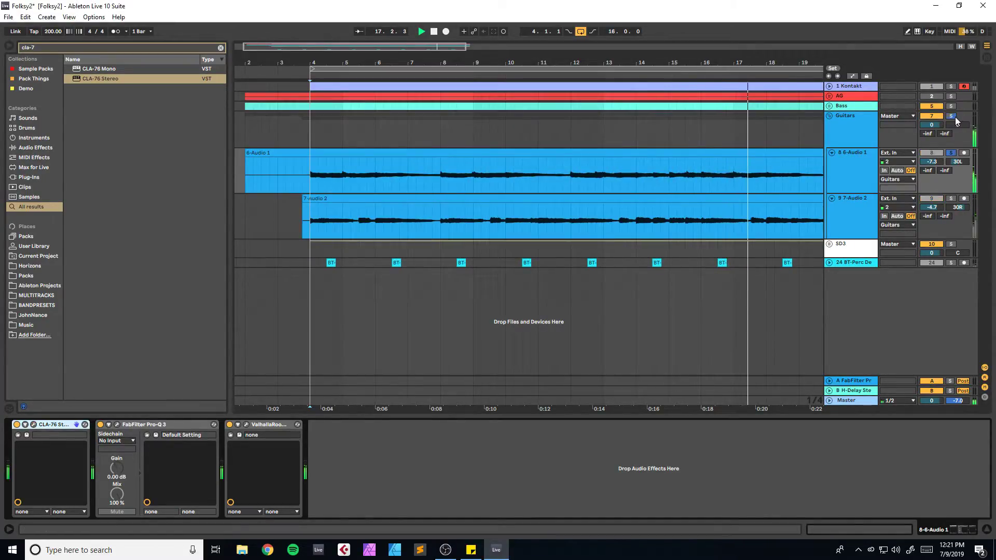
key(ctrl+s)
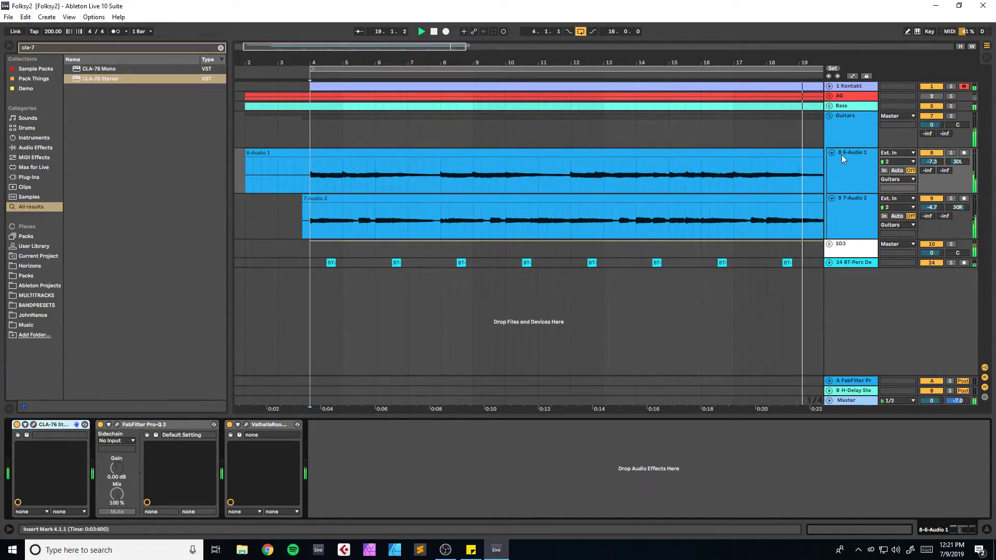
drag(928, 163, 928, 157)
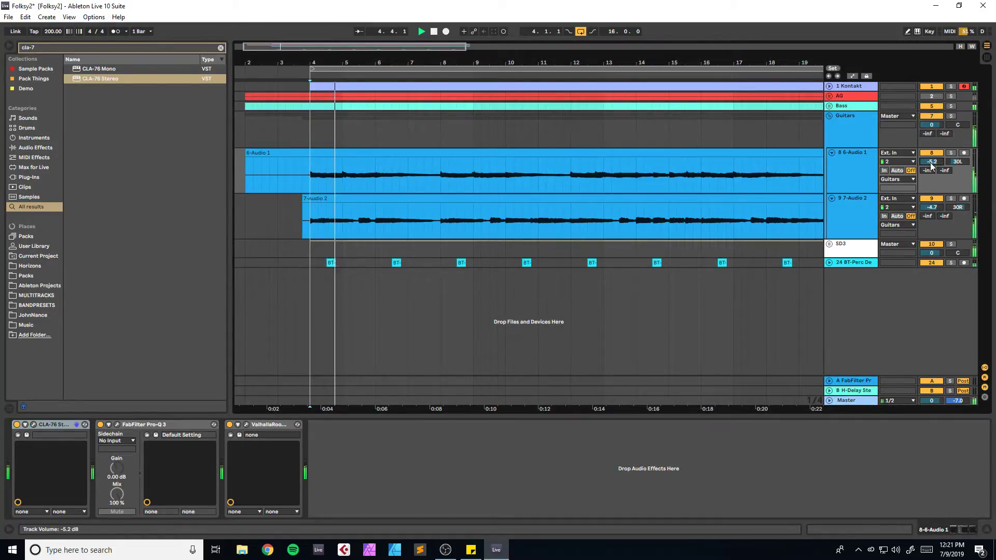
mouse_move(383, 47)
mouse_down()
mouse_move(384, 21)
mouse_move(382, 30)
mouse_up()
key(ctrl+s)
click(306, 130)
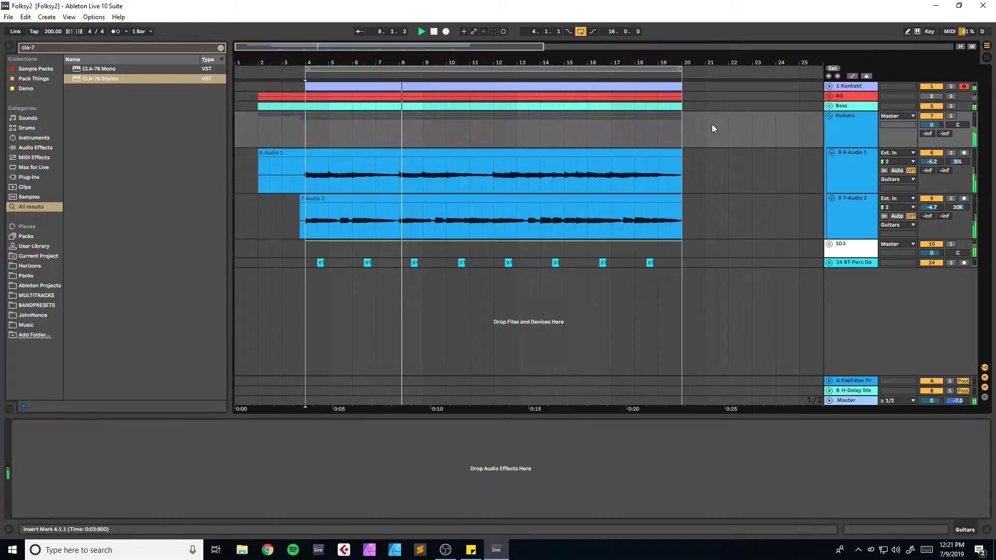
Step: Unfold and solo the Kontakt track, open its Pro-Q 3 and add a low cut near 100 Hz
click(829, 87)
click(857, 100)
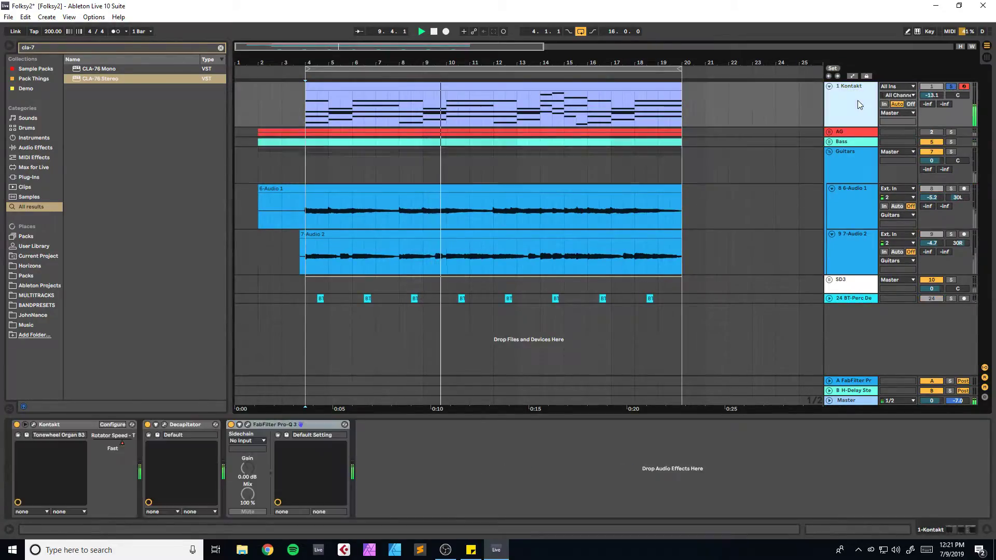
click(248, 425)
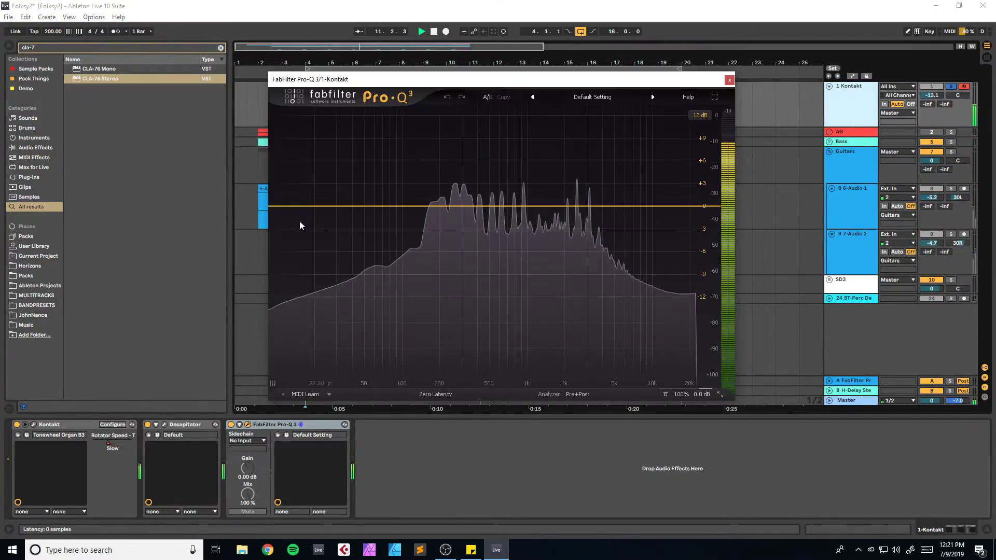
double_click(276, 206)
drag(277, 207, 406, 243)
Step: Add a +1.30 dB bell at about 2303 Hz and a +1.71 dB high shelf at about 8760 Hz, unsolo Kontakt and save
drag(596, 207, 573, 211)
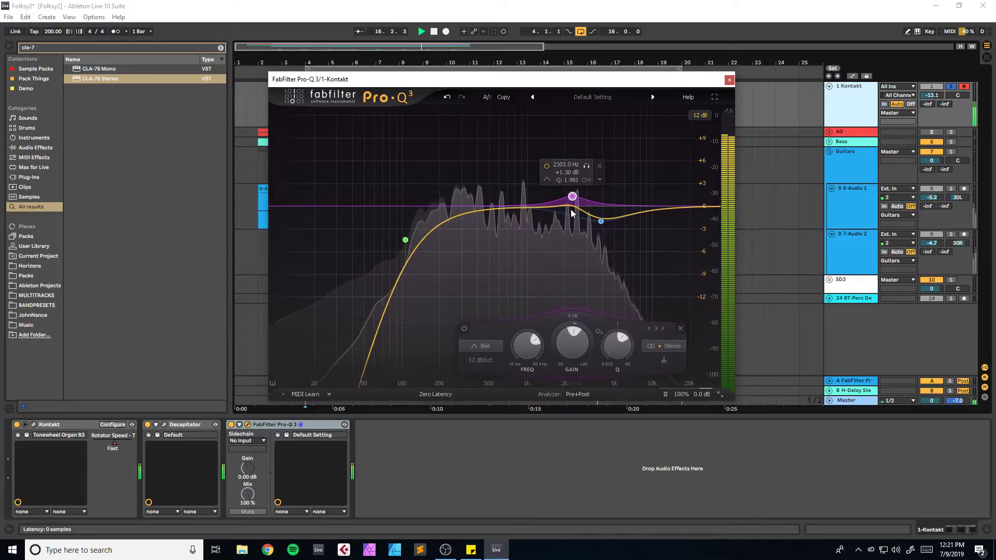
drag(644, 210, 646, 200)
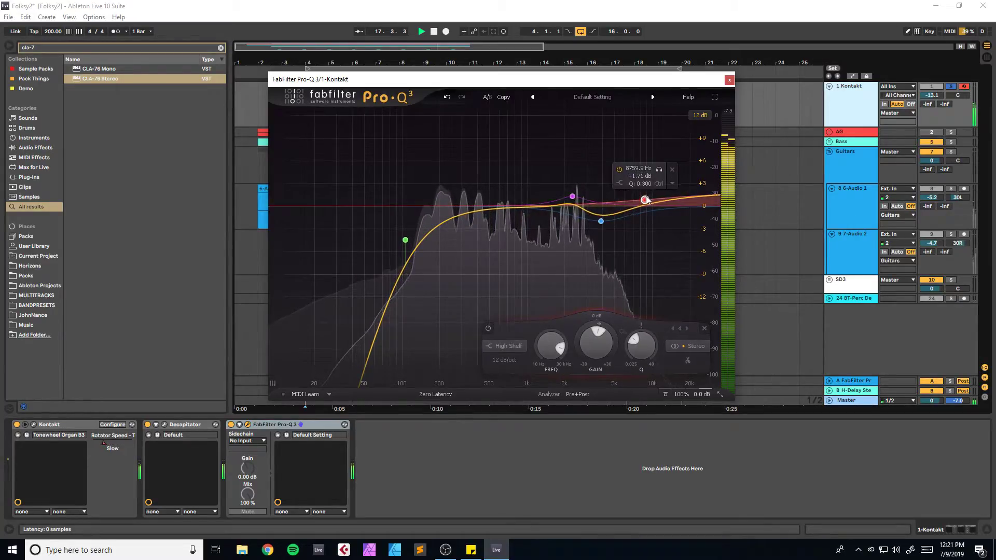
click(951, 86)
click(729, 80)
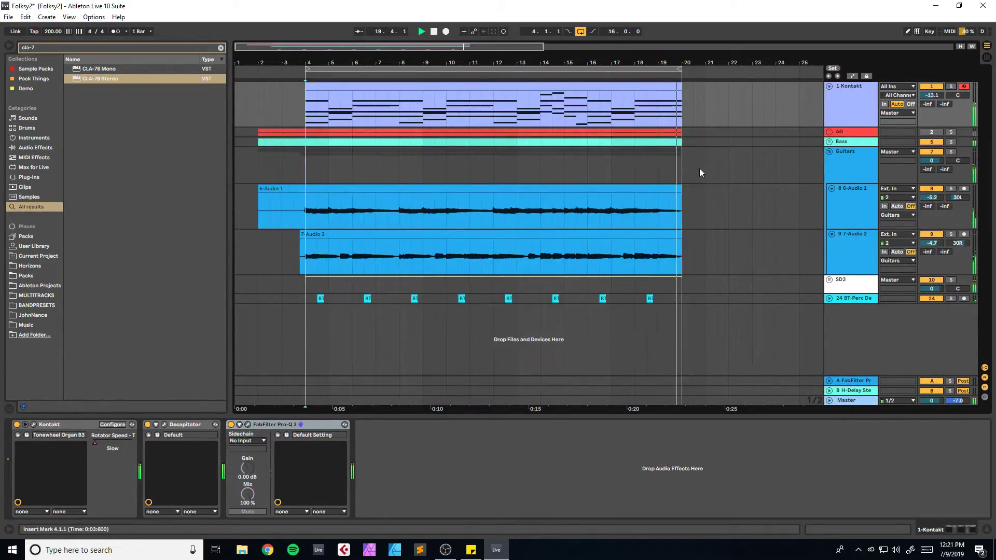
key(ctrl+s)
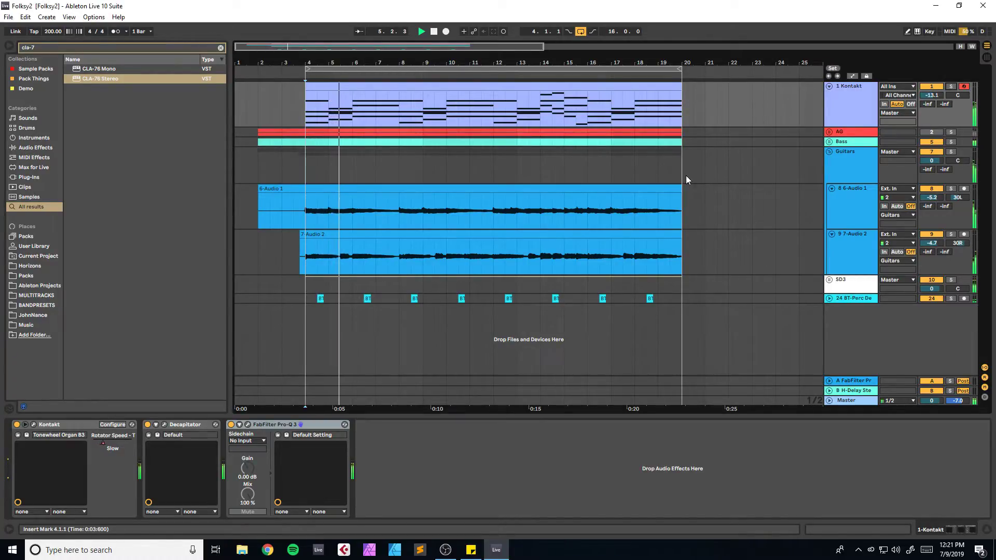
Step: Move a late breakpoint of Kontakt's Rotator Speed automation to 0.00 between bars 17 and 18, save, hide automation and stop playback
drag(316, 59, 325, 46)
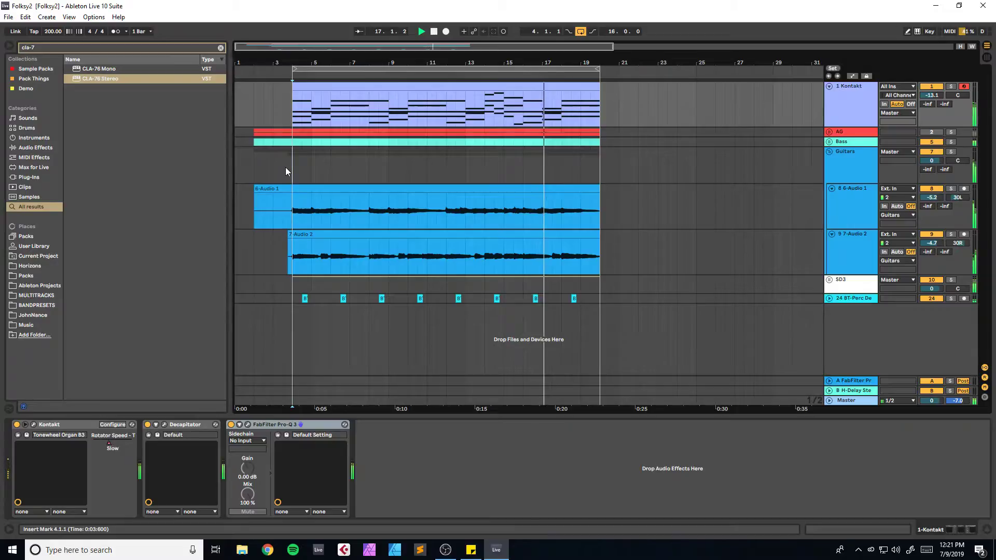
key(a)
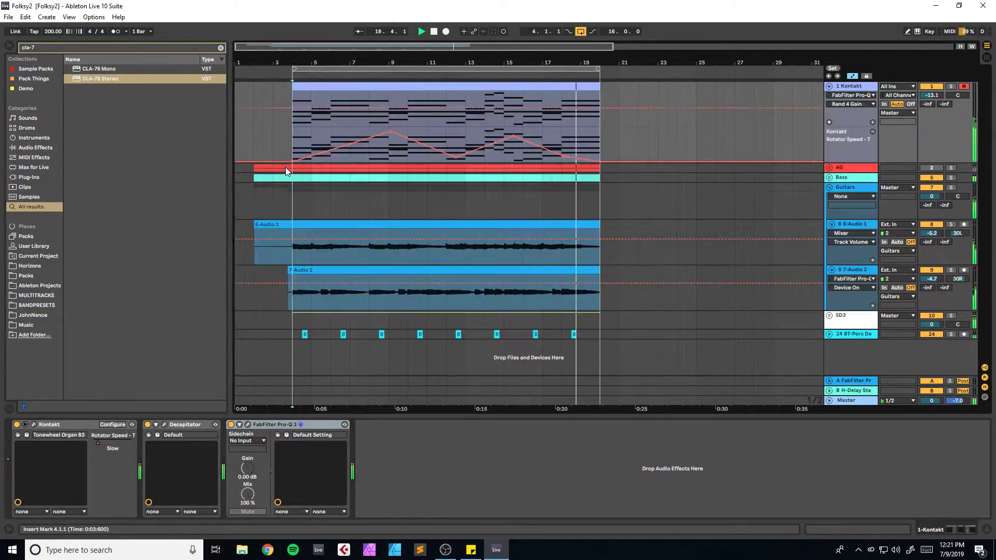
drag(549, 152, 552, 162)
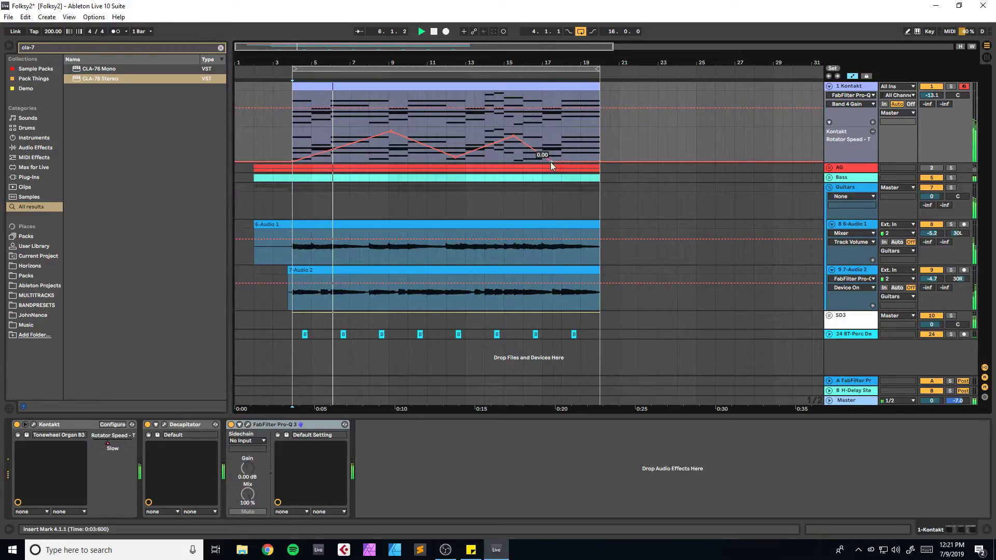
click(508, 155)
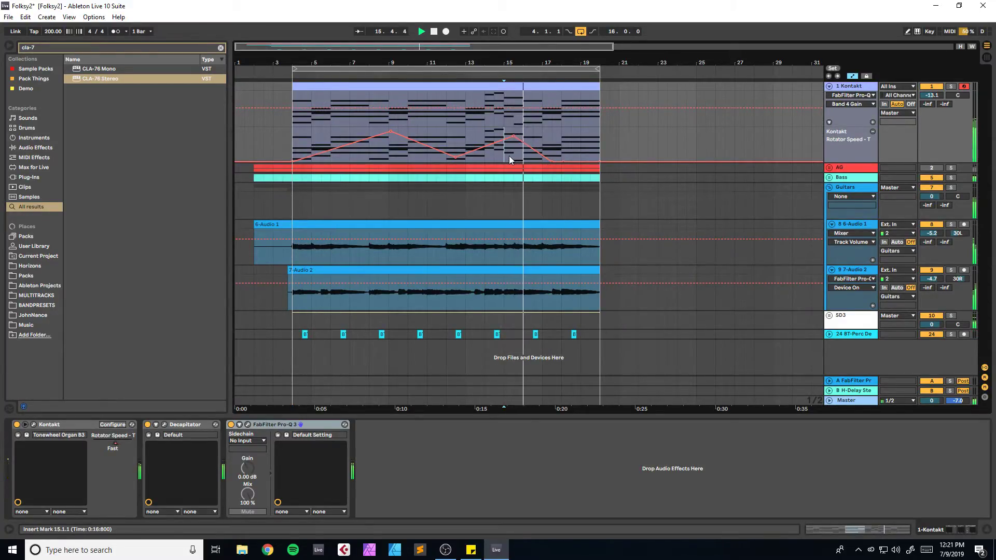
key(ctrl+s)
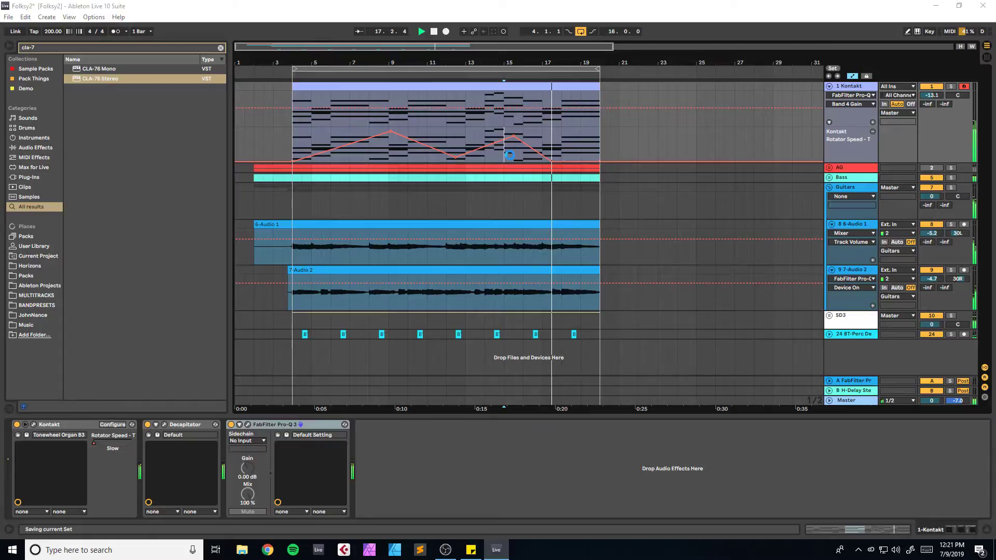
key(a)
key(space)
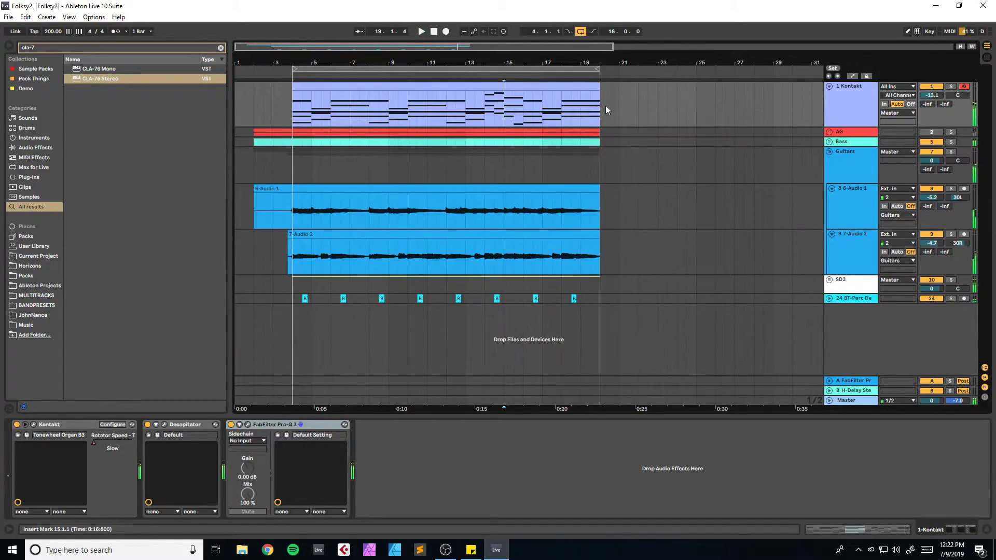
Step: Duplicate bars 4 to 20 of all tracks directly after the original section
drag(523, 185, 294, 298)
key(ctrl+d)
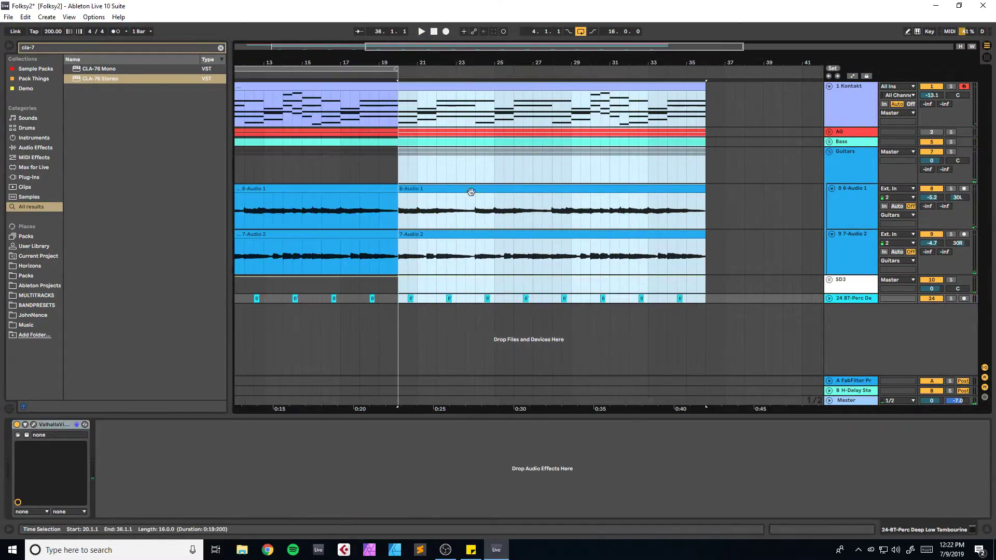
drag(487, 44, 388, 64)
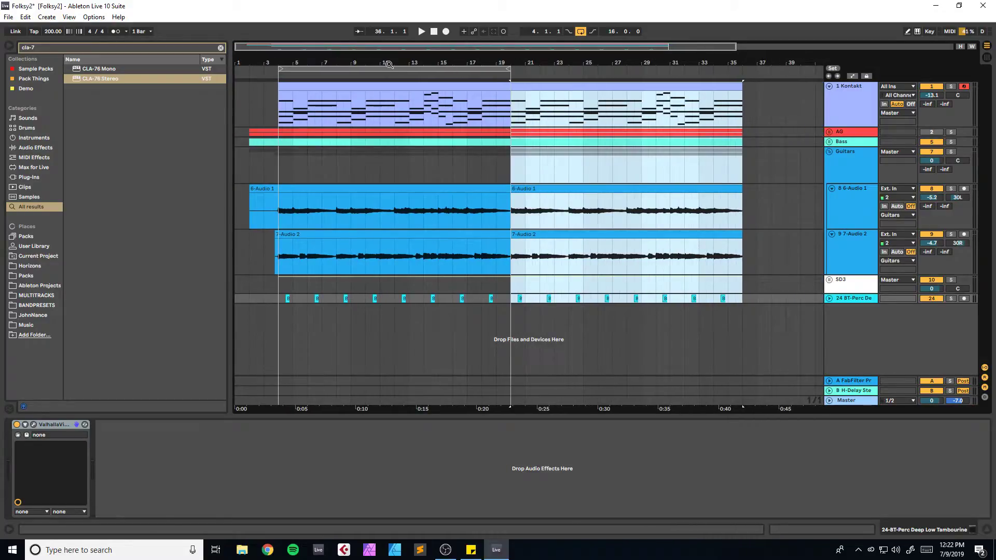
Step: Insert 16 bars of empty time at bar 4
click(279, 166)
key(ctrl+i)
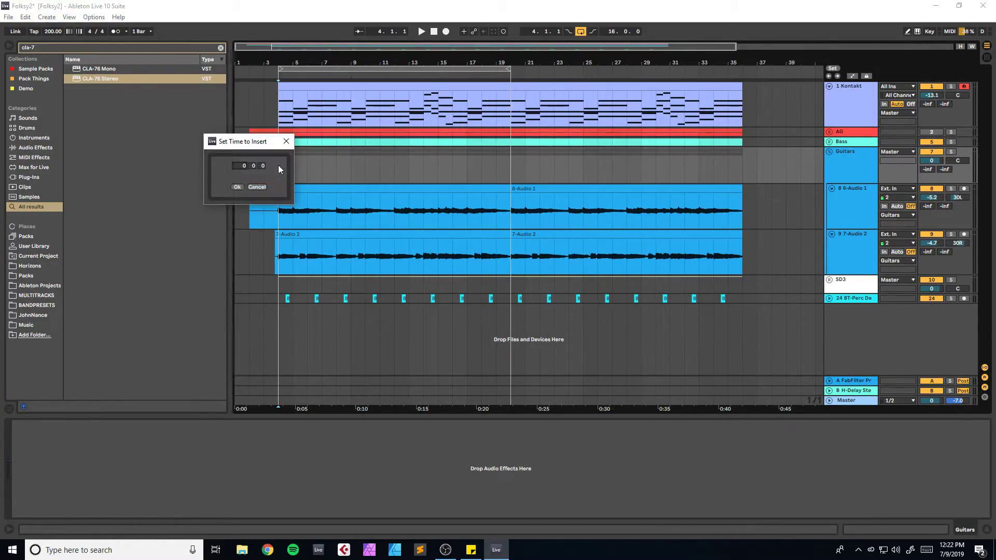
text(16)
click(237, 187)
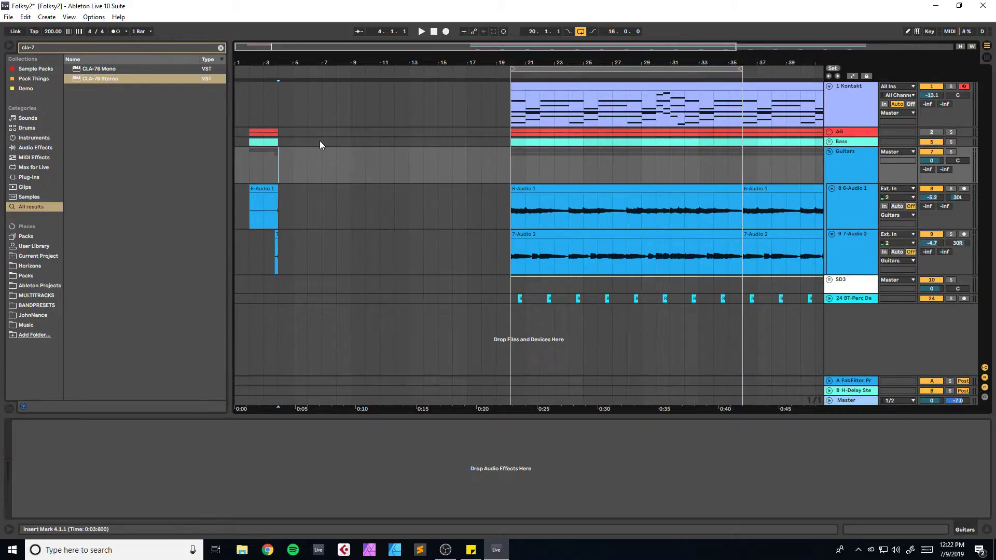
Step: Delete the leftover clips before bar 20, unfold AG and consolidate its 2-Audio 1 clips between bars 20 and 36
drag(506, 130, 220, 245)
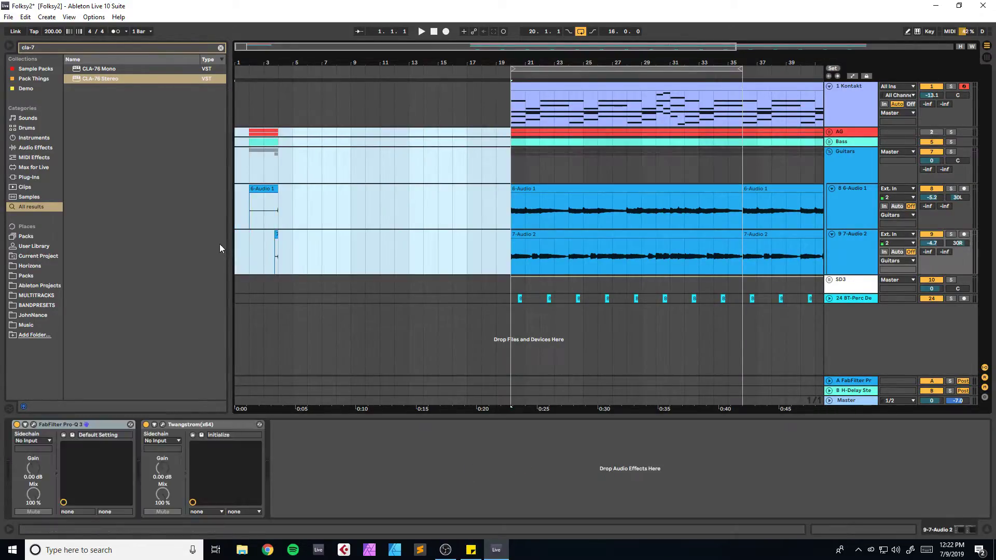
click(828, 131)
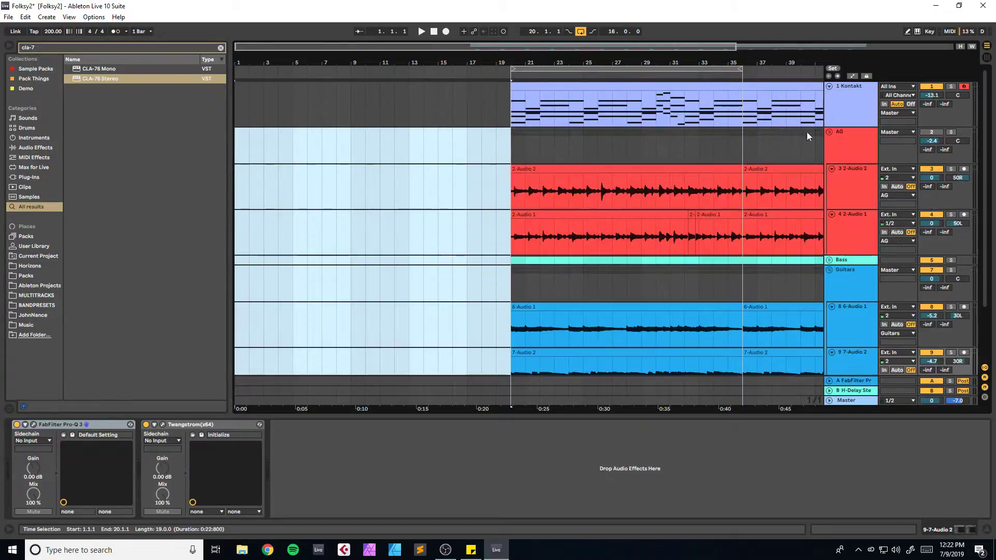
click(585, 170)
click(713, 214)
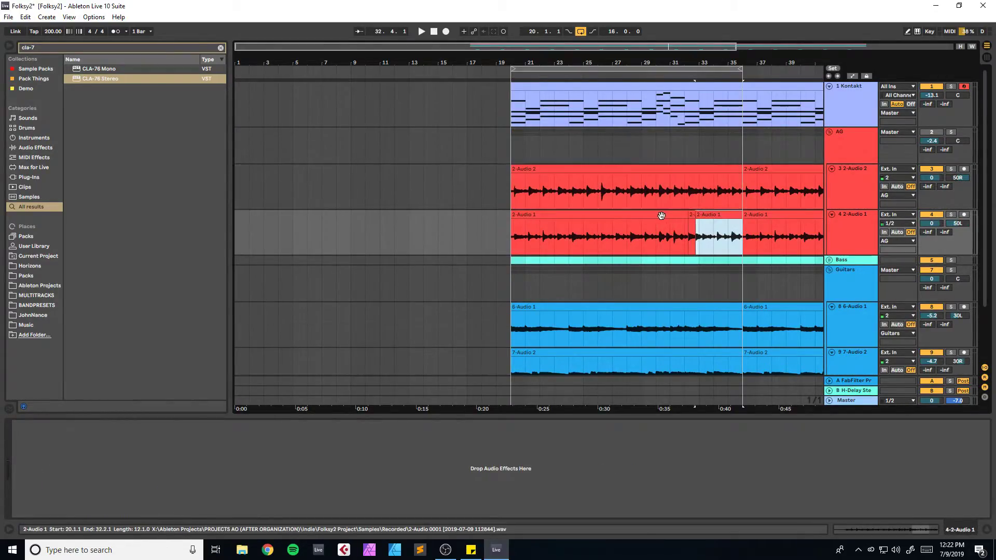
shift+click(652, 214)
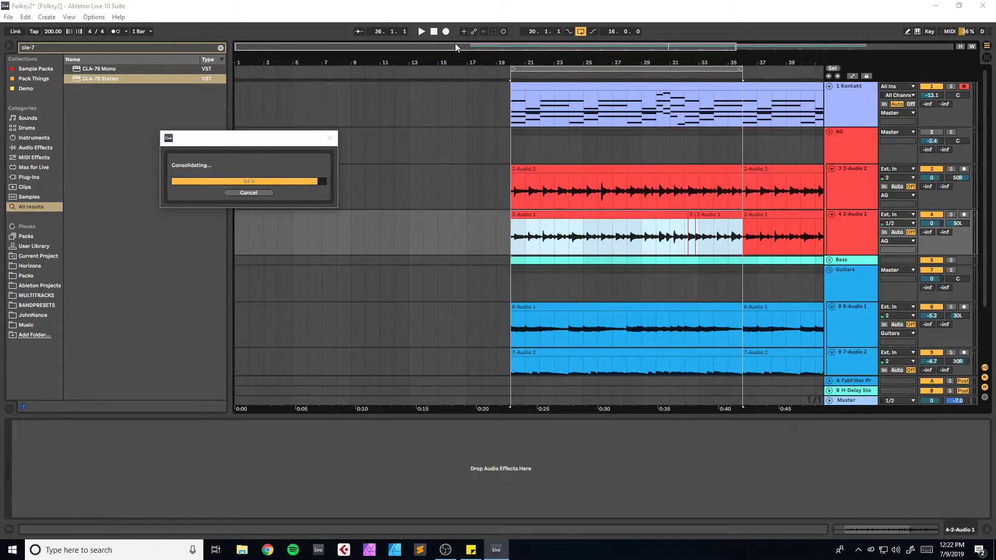
Step: Copy both AG clips from bar 20 to bar 4 and play the new section
drag(444, 48, 531, 46)
drag(534, 215, 372, 214)
mouse_move(477, 170)
mouse_down()
mouse_move(353, 173)
mouse_move(502, 179)
mouse_move(337, 175)
mouse_up()
click(355, 174)
drag(284, 63, 284, 88)
key(space)
key(space)
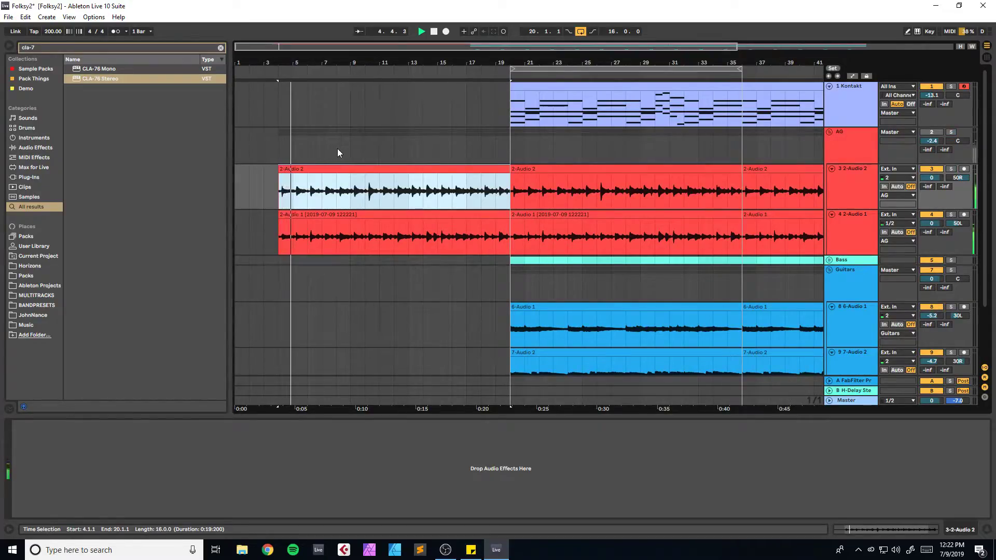
Step: Activate the AG group, place the insert mark at bar 4 and save the set
click(931, 133)
scroll(392, 199, down, 3)
click(277, 158)
key(ctrl+s)
Step: Copy the BT-Perc tambourine clips from bars 20 to 36 into bars 4 to 20, save the set and audition the section
drag(513, 347, 493, 350)
key(space)
key(ctrl+s)
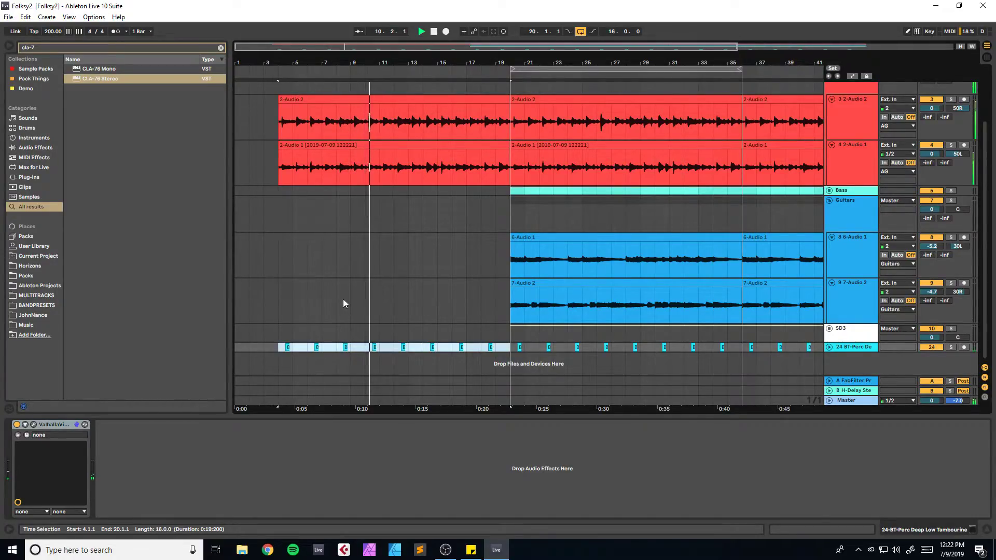
click(281, 262)
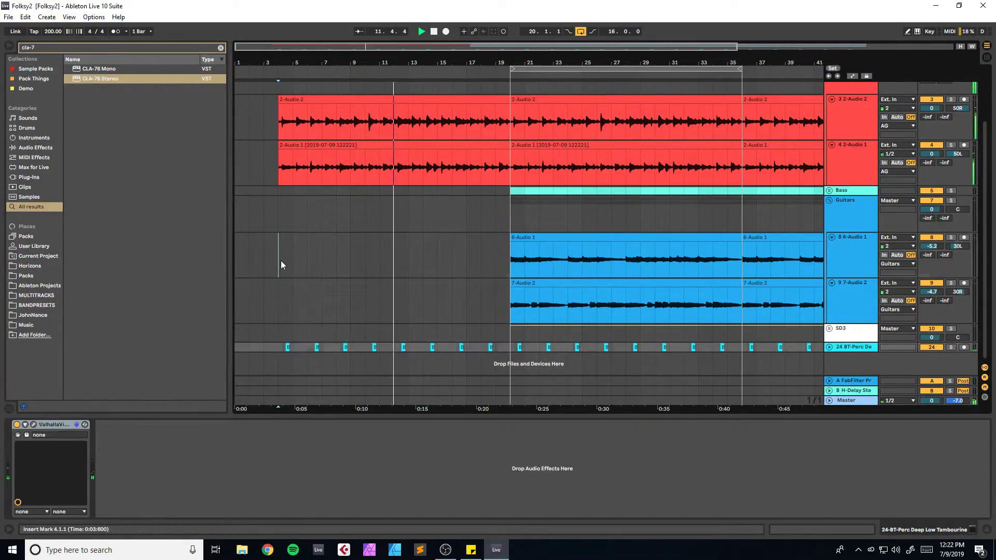
key(space)
Step: Unfold SD3, copy the Superior Drummer clip from bar 20 to bar 4, and delete all its notes except the C1 row
click(829, 328)
scroll(555, 257, down, 3)
drag(611, 228, 412, 236)
double_click(340, 228)
click(147, 362)
key(Delete)
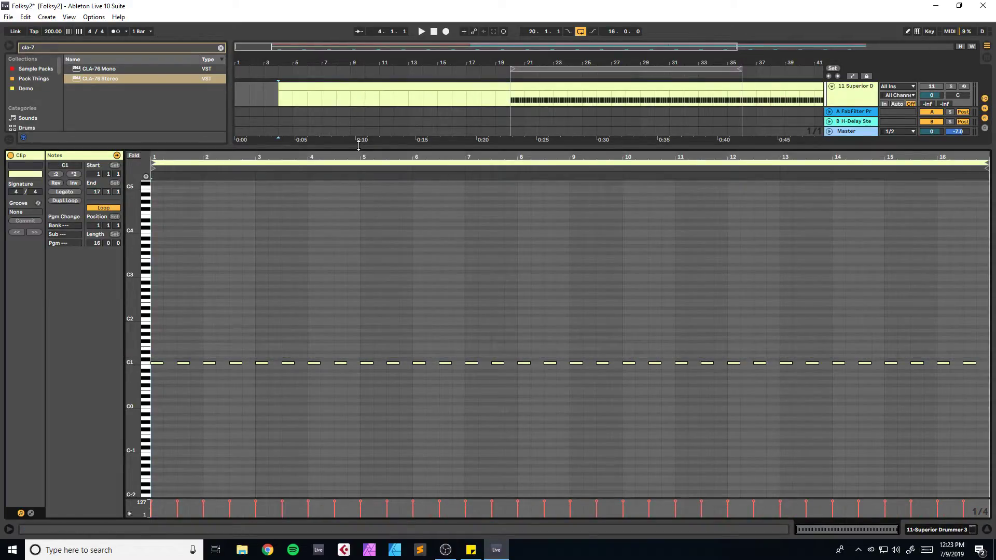
Step: Close the clip editor, trim the start of the copied drum clip to bar 12 and play from there
key(ctrl+alt+l)
scroll(311, 196, up, 3)
drag(281, 200, 356, 205)
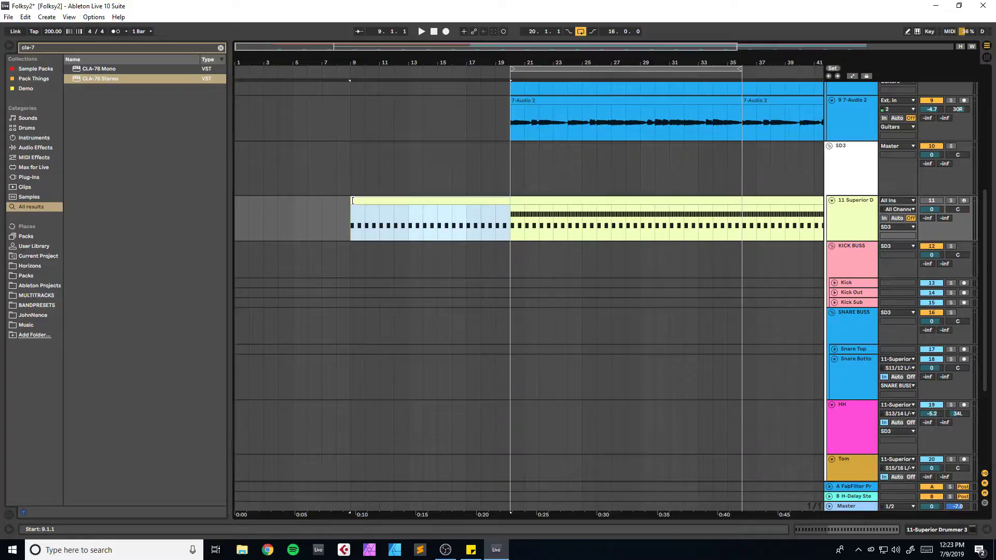
drag(362, 201, 394, 201)
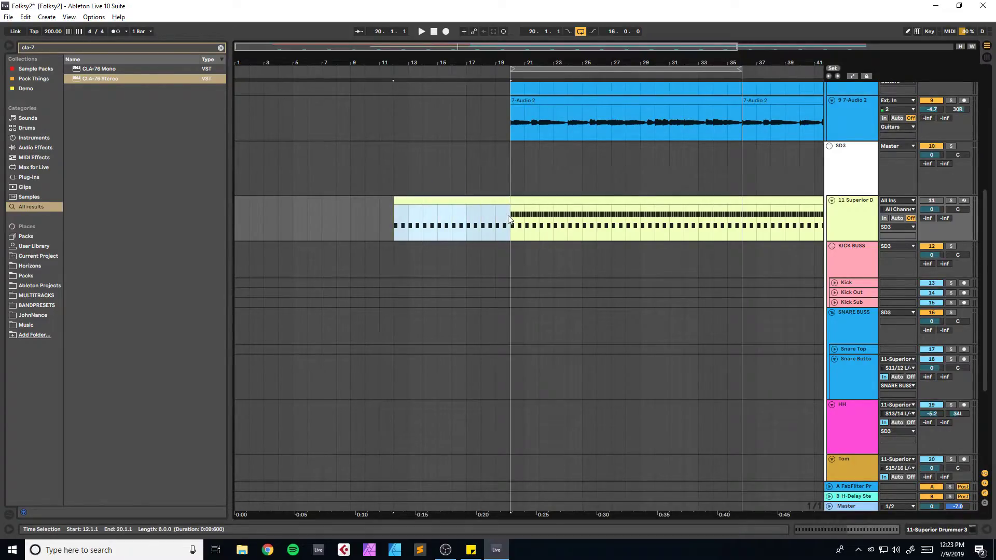
key(space)
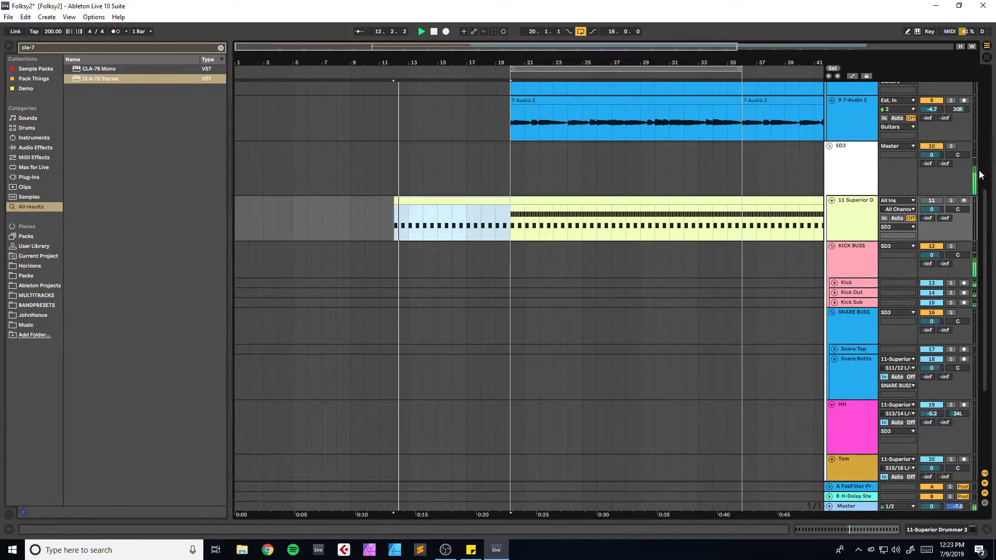
Step: Fold the SD3 group, save the set and audition the lead-in to bar 20
click(829, 146)
key(ctrl+s)
mouse_move(426, 63)
mouse_down()
mouse_move(431, 93)
mouse_move(404, 81)
mouse_move(412, 64)
mouse_up()
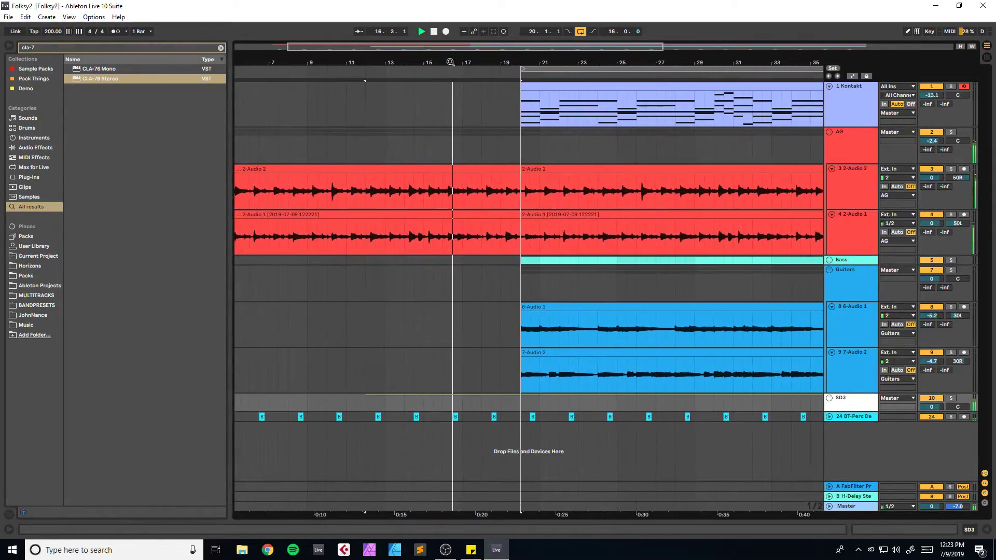
drag(482, 47, 465, 49)
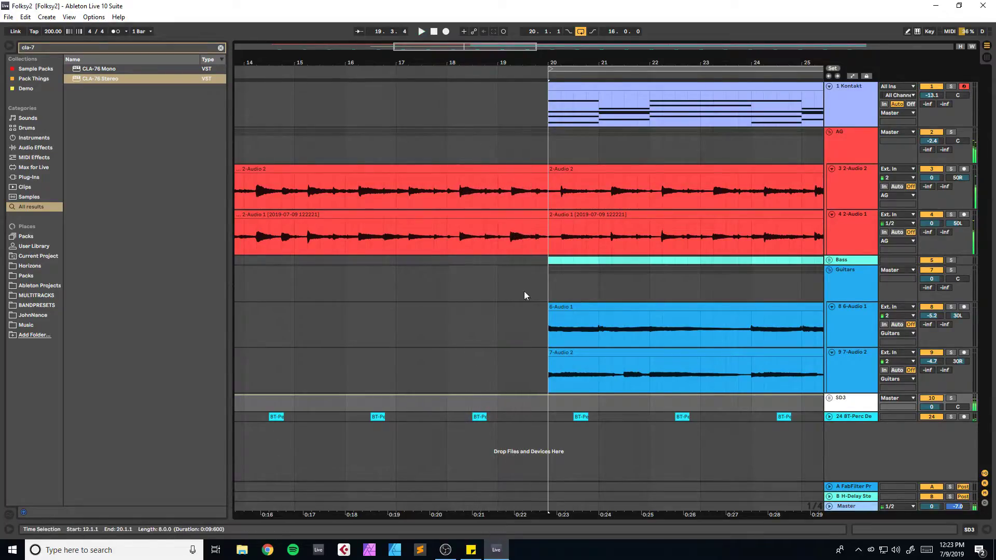
Step: Try trimming the end of the copied Superior Drummer clip to 19.2, play from bar 17 and save
click(829, 398)
scroll(541, 375, down, 2)
drag(546, 390, 510, 390)
click(394, 291)
key(space)
key(ctrl+s)
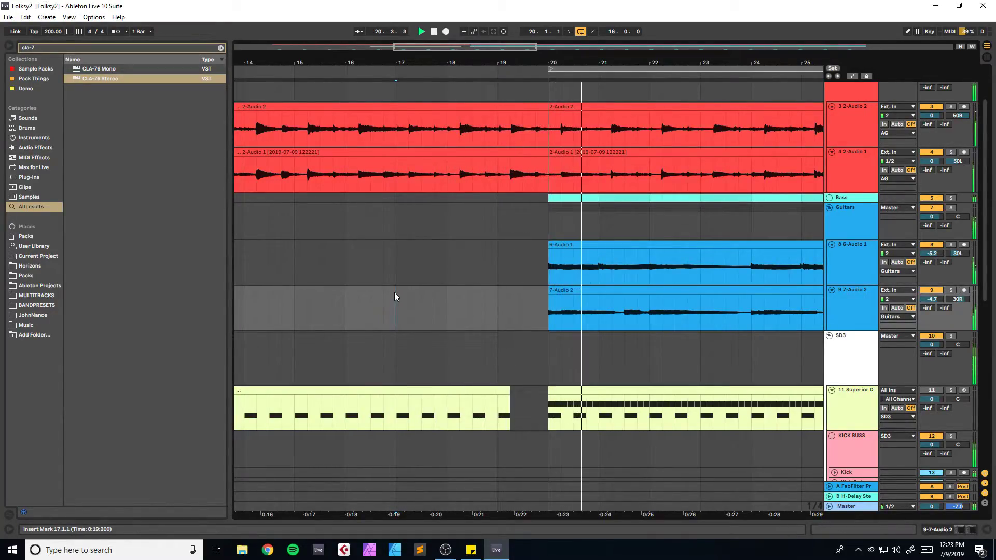
Step: Extend the start of guitar clip 6-Audio 1 to 18.4 and of 7-Audio 2 and bass clip 5-Audio 1 to 19.3, then play from bar 16
key(space)
drag(549, 249, 485, 249)
drag(549, 291, 522, 291)
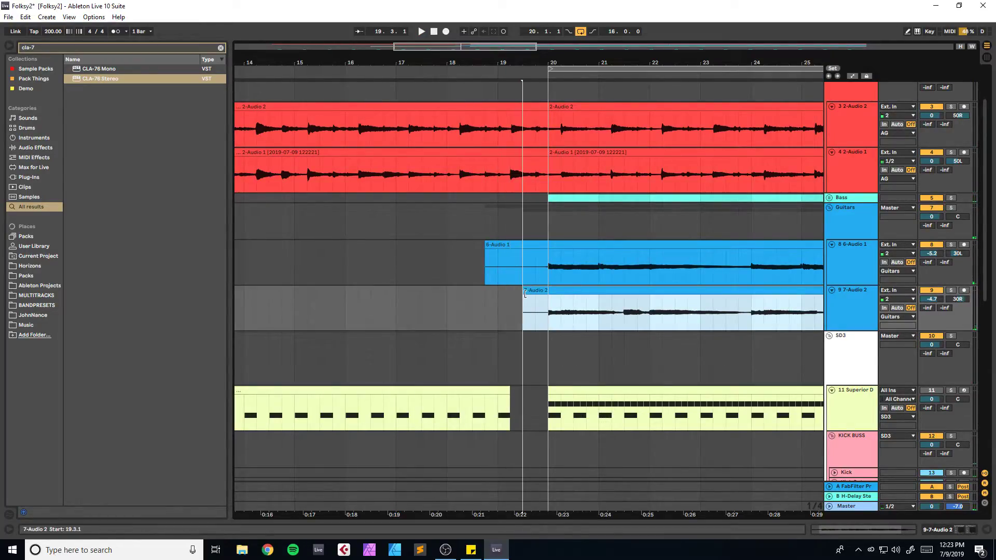
click(829, 198)
drag(548, 254, 438, 254)
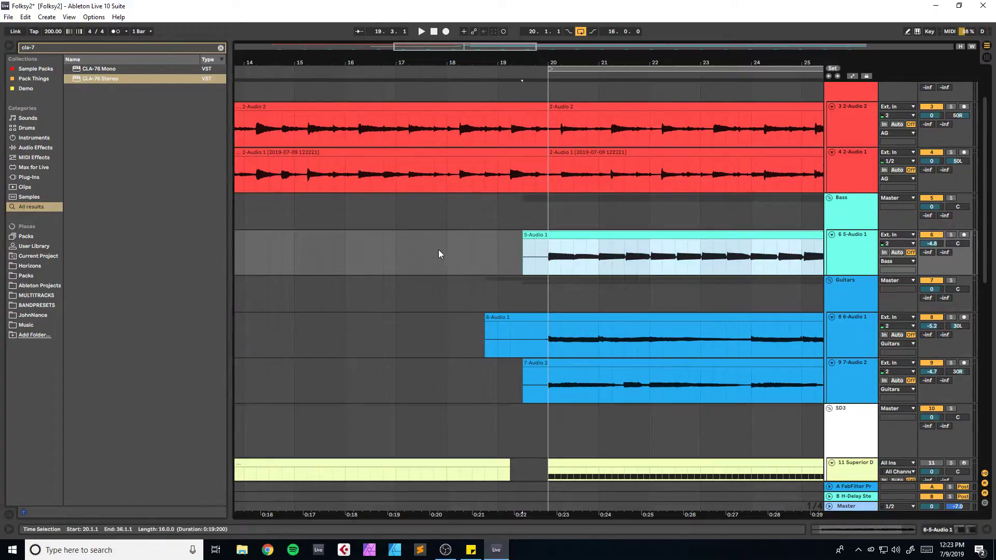
click(344, 248)
key(space)
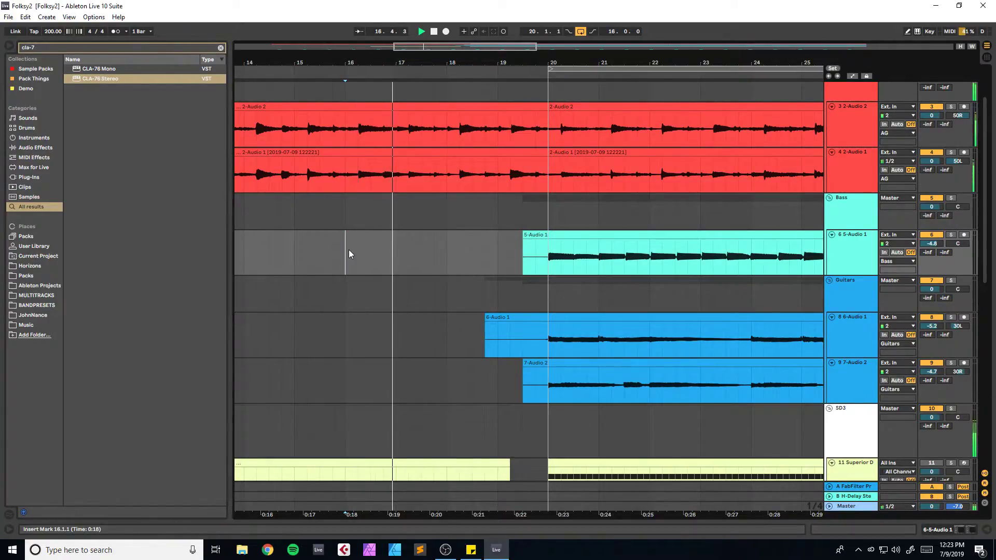
Step: Audition the transition, stop playback and extend the copied Superior Drummer clip's end back to bar 20
scroll(377, 223, down, 4)
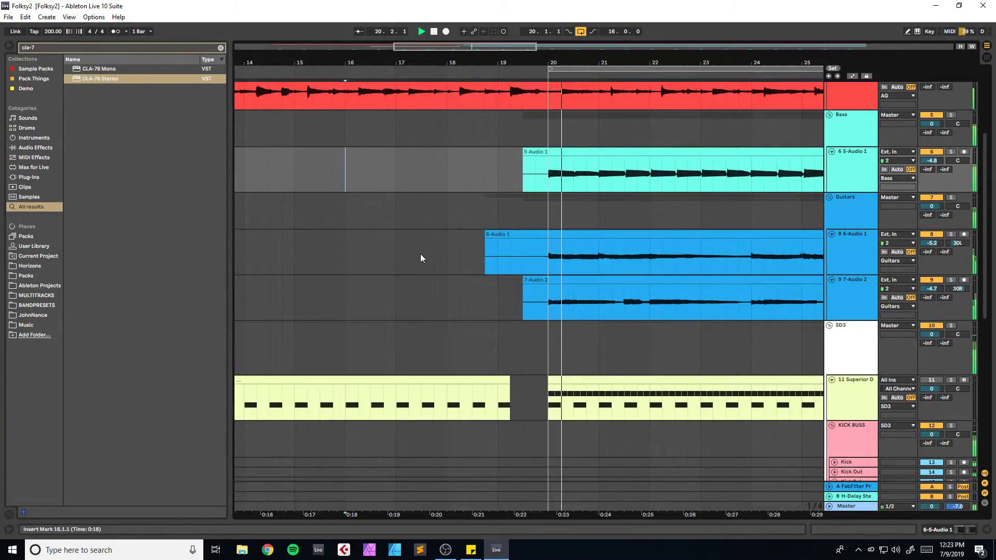
scroll(440, 228, down, 7)
scroll(497, 220, up, 10)
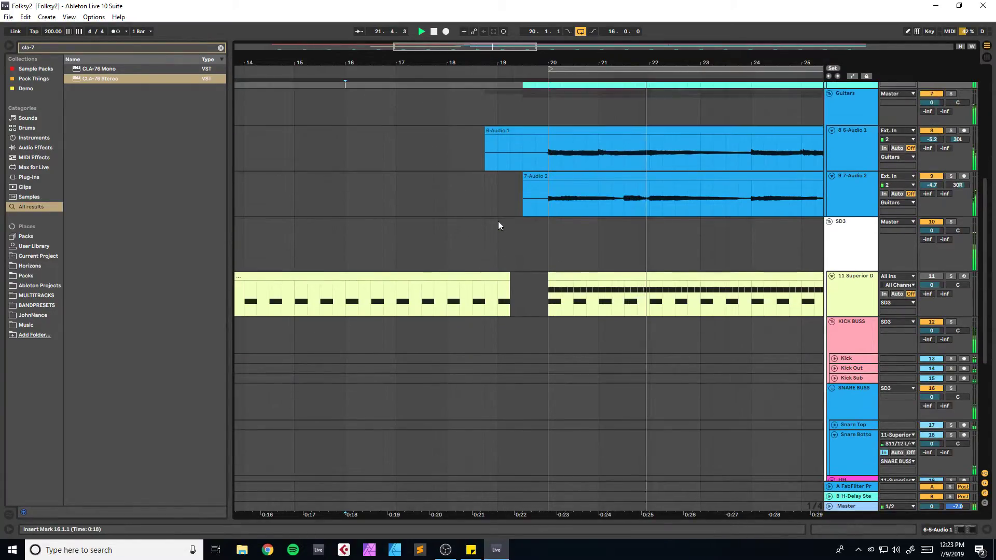
scroll(497, 222, up, 4)
scroll(491, 226, down, 8)
key(space)
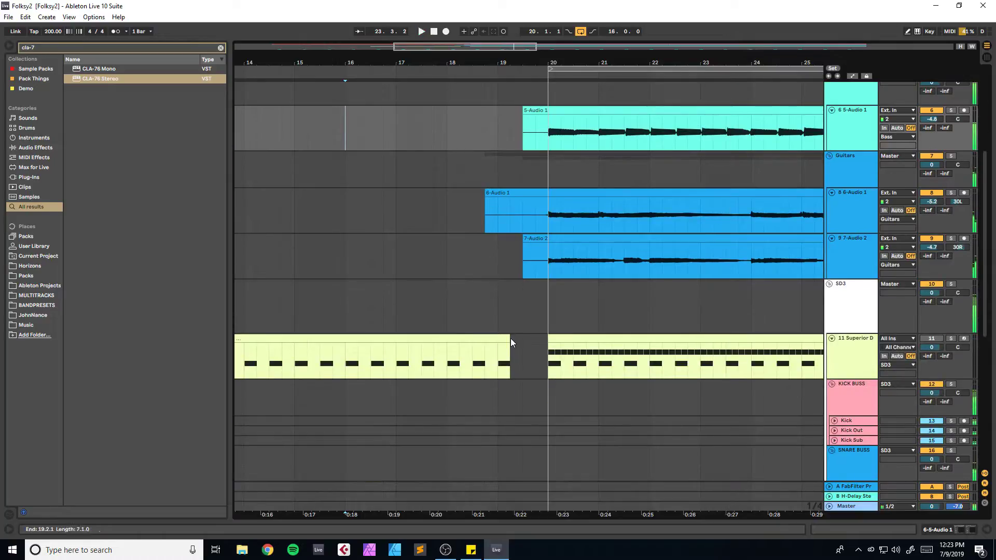
drag(508, 339, 527, 340)
Step: Turn the copied drum clip's last kick note into a tom fill with A1 at 16.3 and F1 at 16.4, and play it
double_click(509, 337)
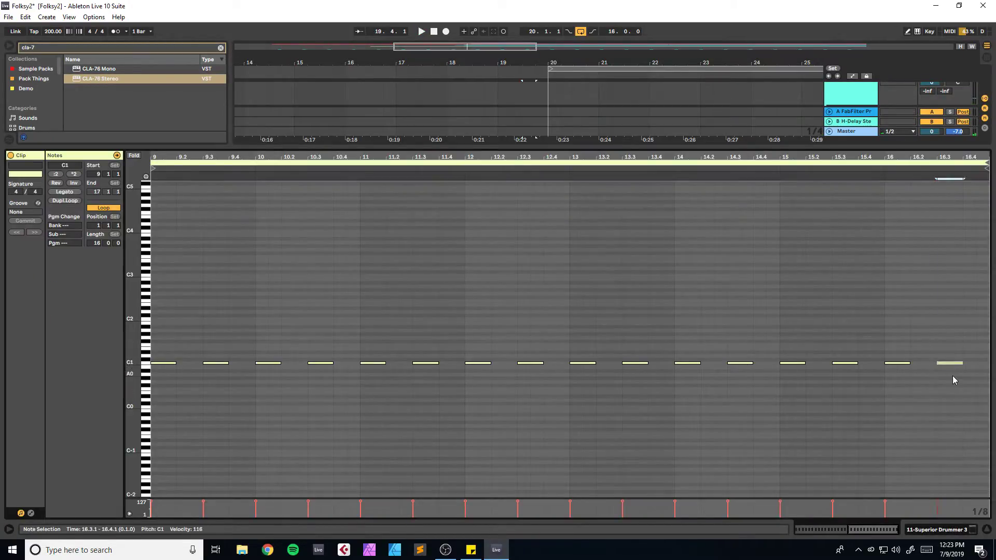
key(Left)
key(Left)
key(Left)
key(Left)
key(Up)
key(Up)
key(Up)
key(Up)
key(Up)
key(Up)
key(Up)
key(Up)
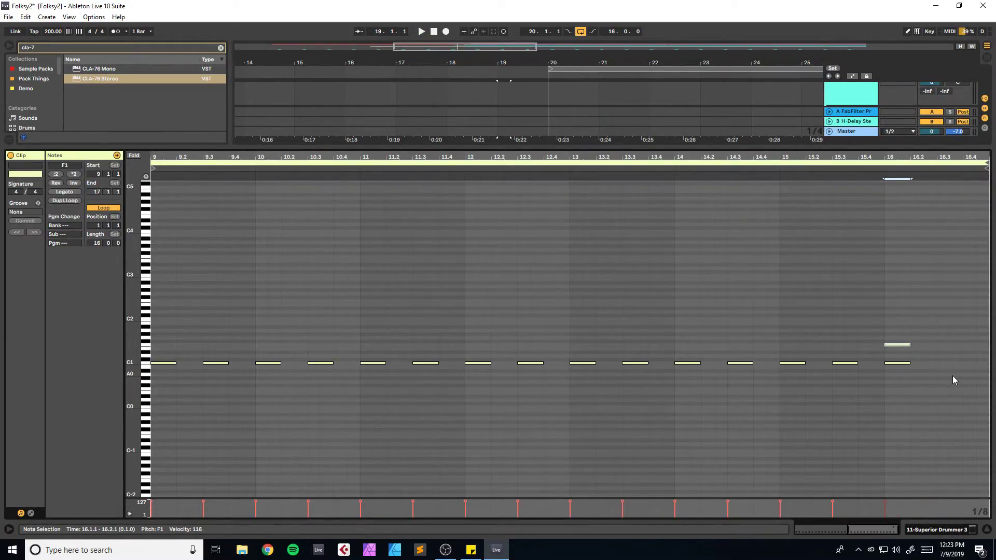
key(Up)
drag(900, 332, 975, 342)
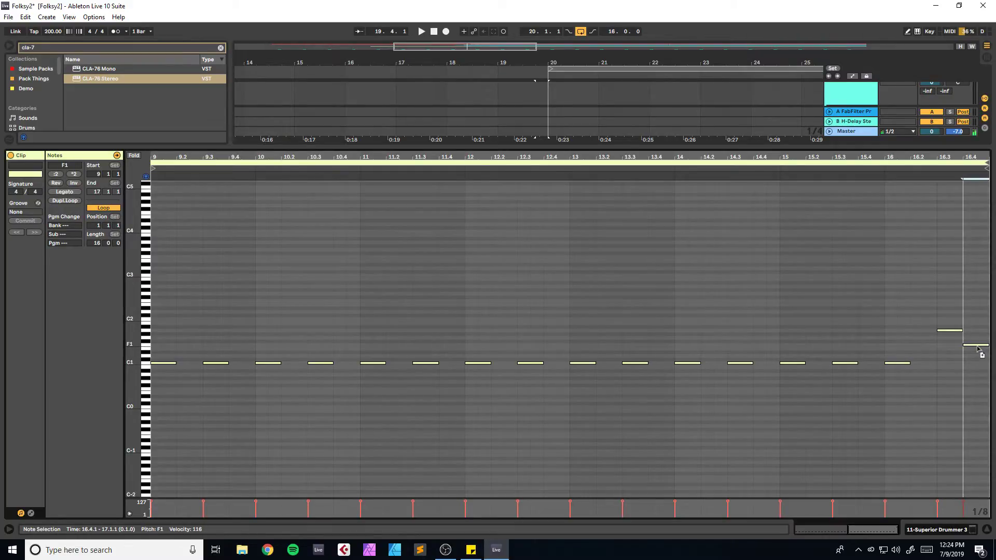
click(887, 313)
key(space)
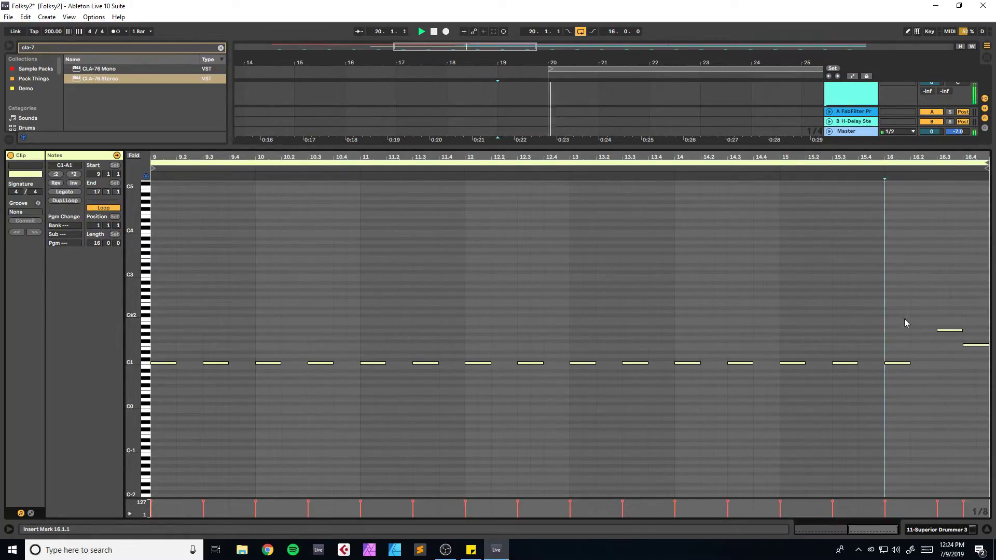
Step: Shift both tom fill notes half a beat later, to 16.4 and 16.4.3, and audition from bar 16 of the clip
key(space)
drag(952, 330, 990, 347)
click(887, 313)
key(space)
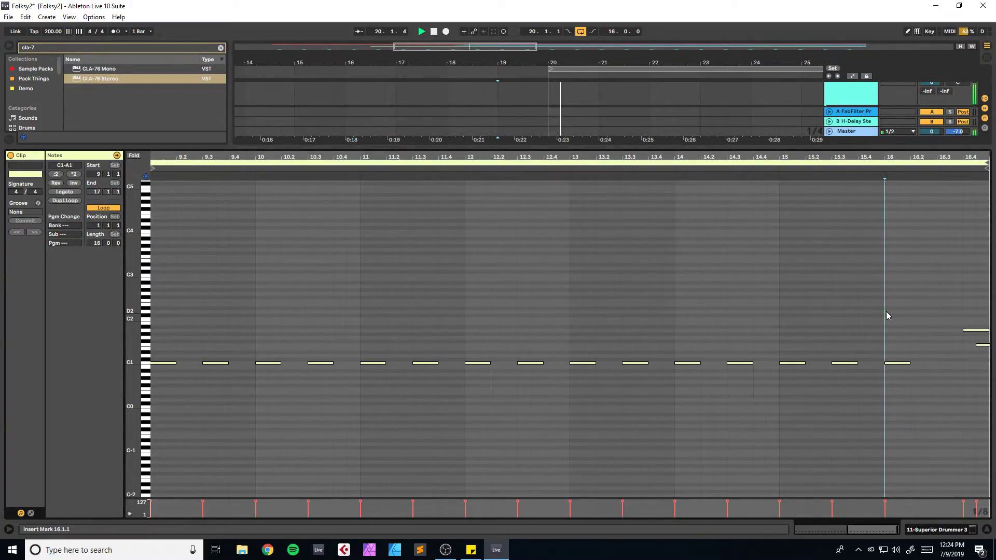
Step: Move the A1 tom note to 16.3.3 and the F1 note to 16.4, auditioning the fill between adjustments
drag(974, 331, 961, 333)
click(982, 347)
click(981, 345)
click(949, 316)
key(space)
key(space)
click(887, 314)
key(space)
key(space)
drag(981, 346, 971, 347)
click(889, 313)
key(space)
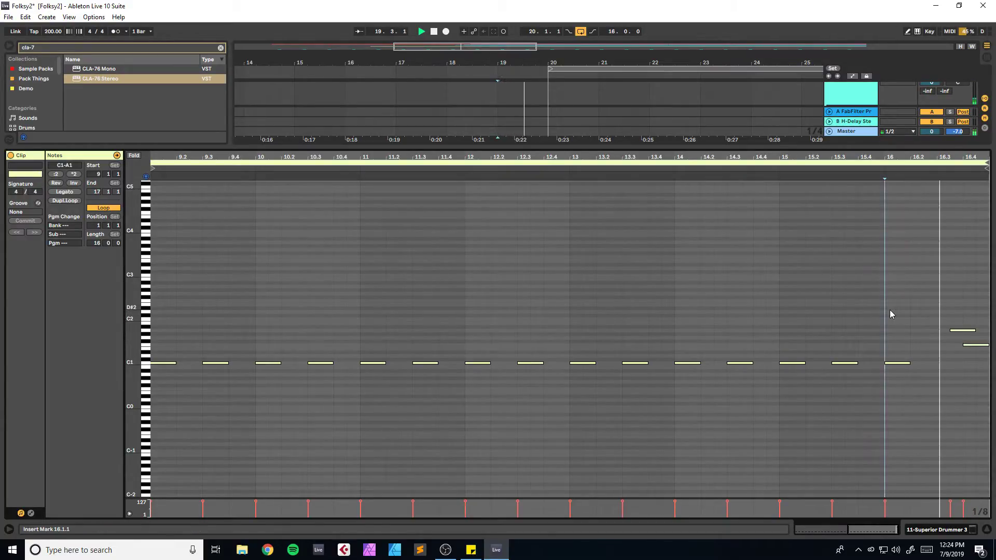
Step: Add a D1 note at 16.4.3 as a copy of the F1 tom note, play the fill and save
key(space)
click(979, 346)
drag(980, 351, 989, 365)
click(893, 347)
key(space)
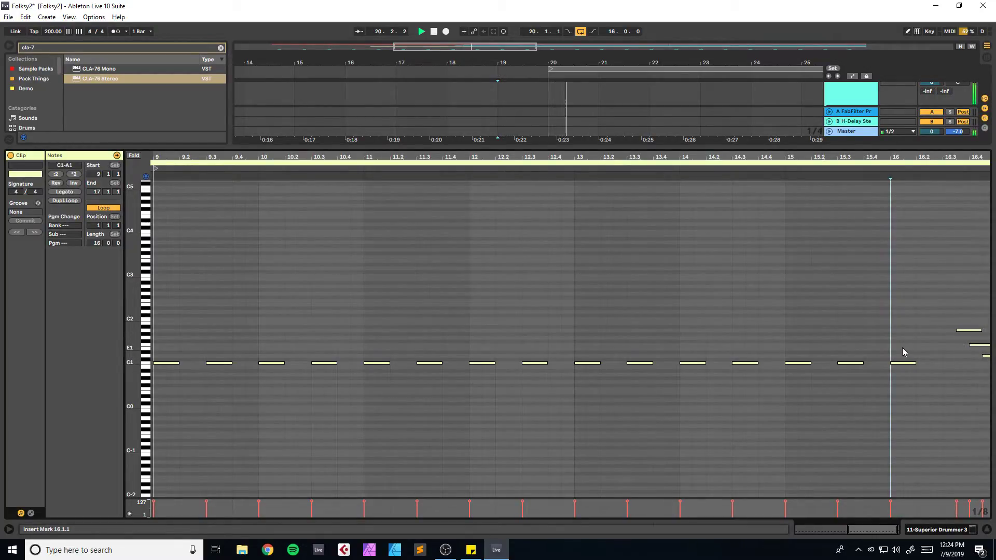
key(ctrl+s)
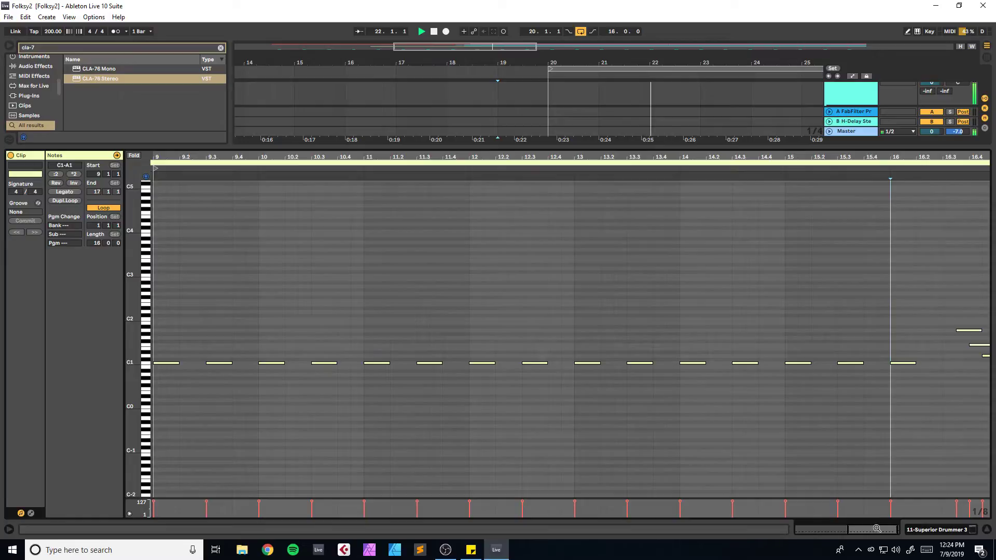
Step: Shorten the D1 fill note to end at bar 17 of the clip, play from clip bar 13 and save
drag(876, 528, 880, 529)
drag(987, 356, 973, 358)
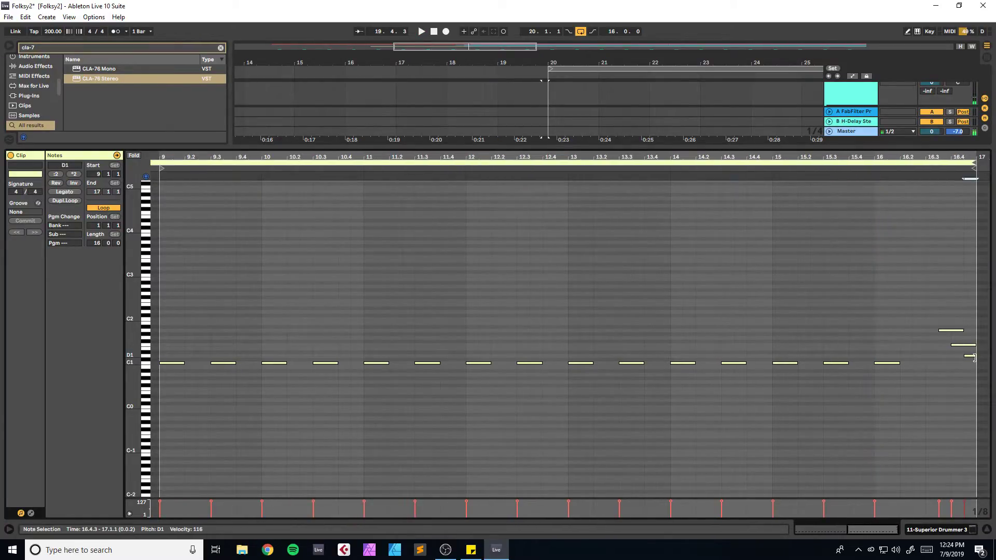
click(580, 335)
key(space)
key(ctrl+s)
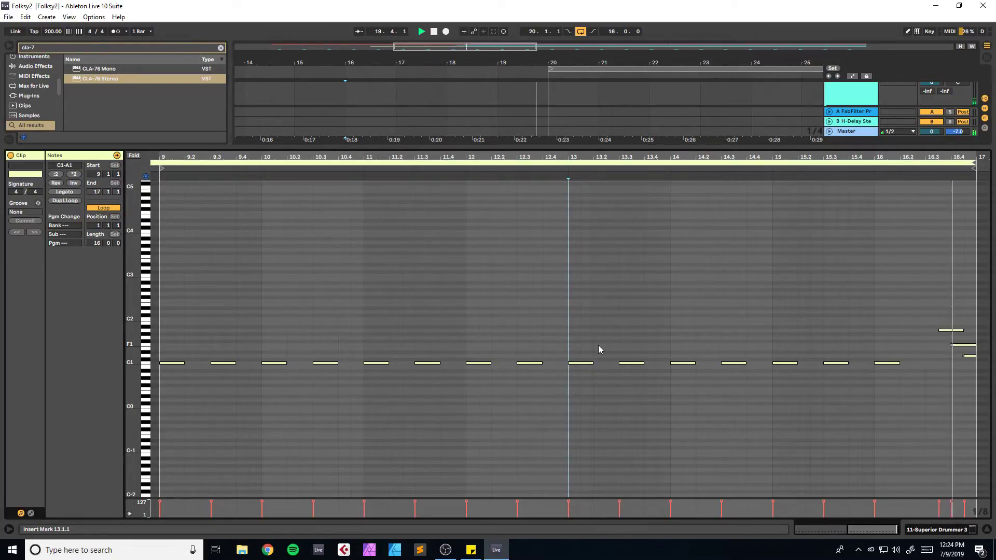
Step: Replace the tom fill with eight D1 eighth notes across clip bar 16, ramp their velocities upward, and play from clip bar 14
key(space)
drag(938, 301, 977, 369)
key(Delete)
mouse_move(881, 364)
mouse_down()
mouse_move(939, 359)
mouse_move(894, 358)
mouse_up()
drag(963, 350, 881, 360)
drag(975, 357, 963, 356)
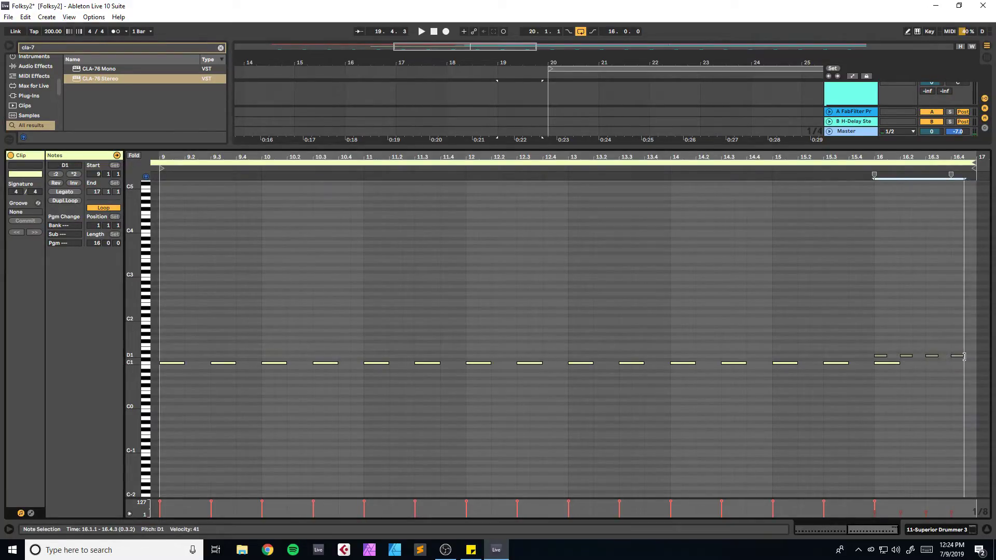
key(ctrl+d)
drag(902, 358, 813, 359)
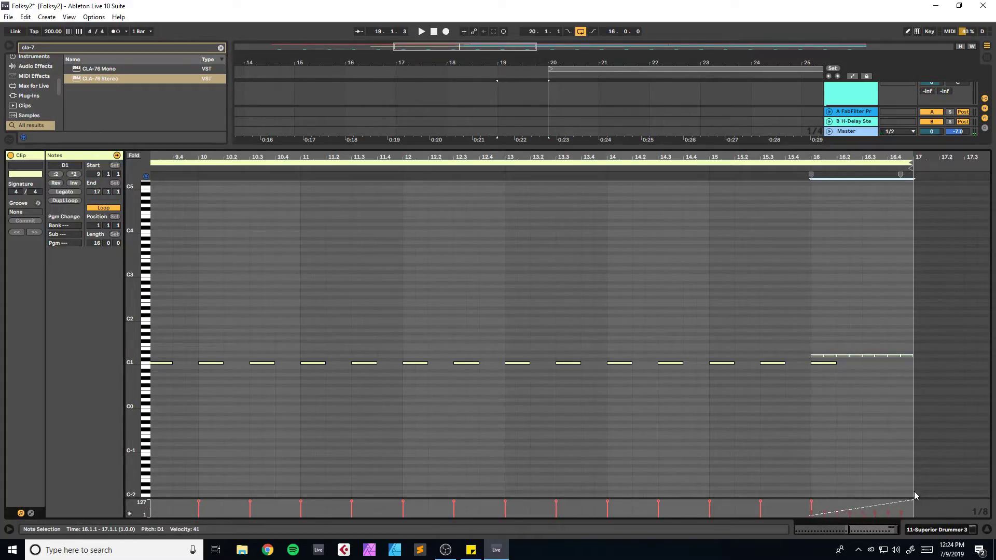
click(609, 322)
key(space)
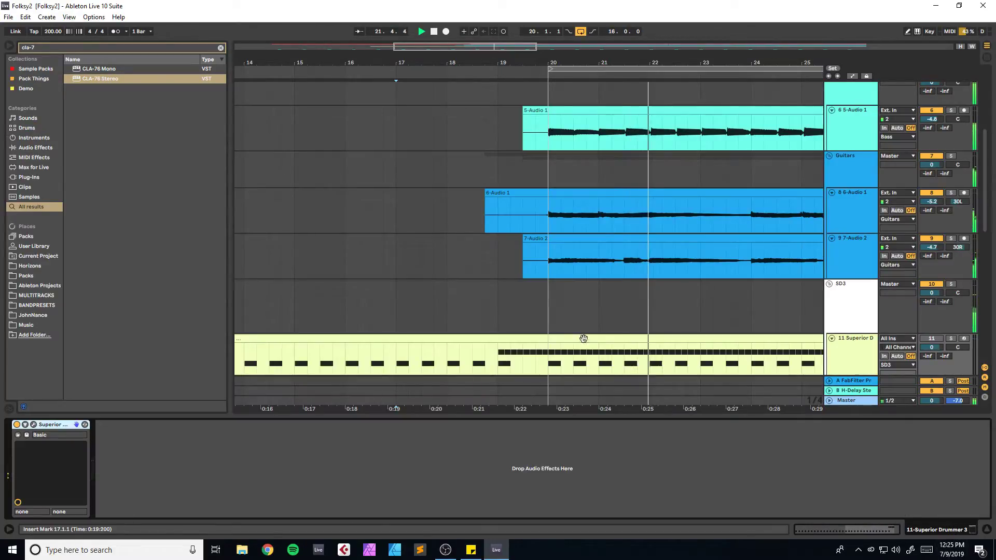
Step: Delete the first D1 note of the Superior Drummer clip at bar 20, play from bar 17 and save
click(571, 337)
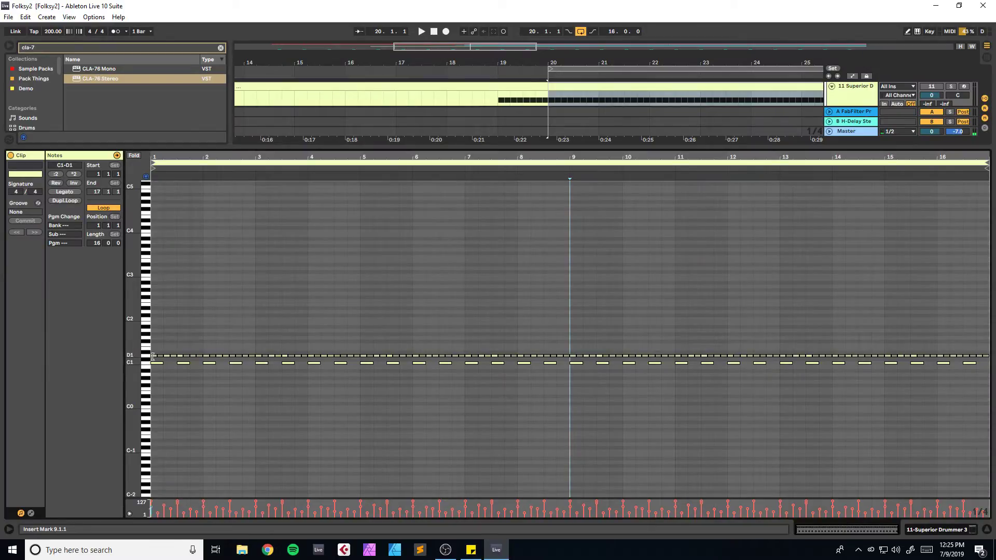
click(154, 355)
key(space)
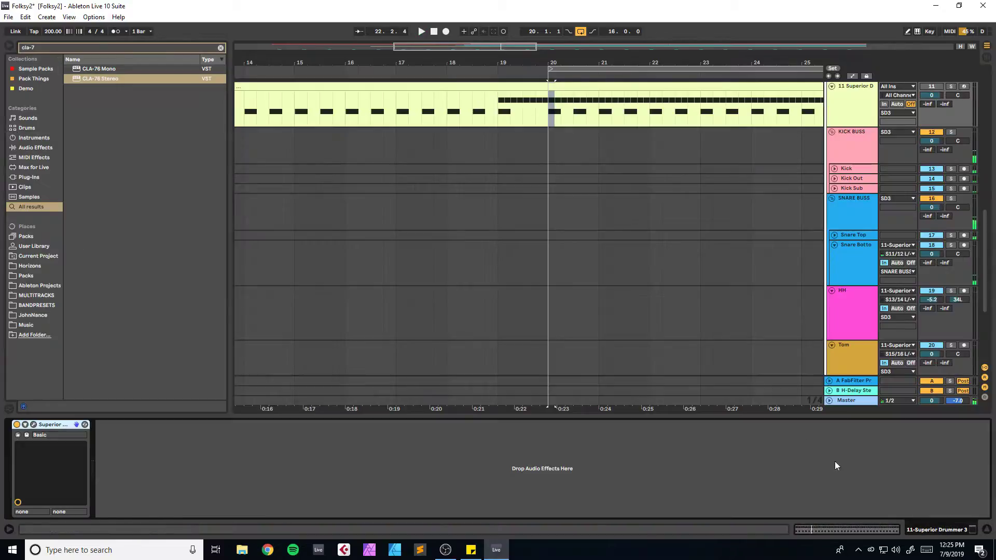
scroll(474, 193, up, 2)
click(394, 118)
key(space)
key(ctrl+s)
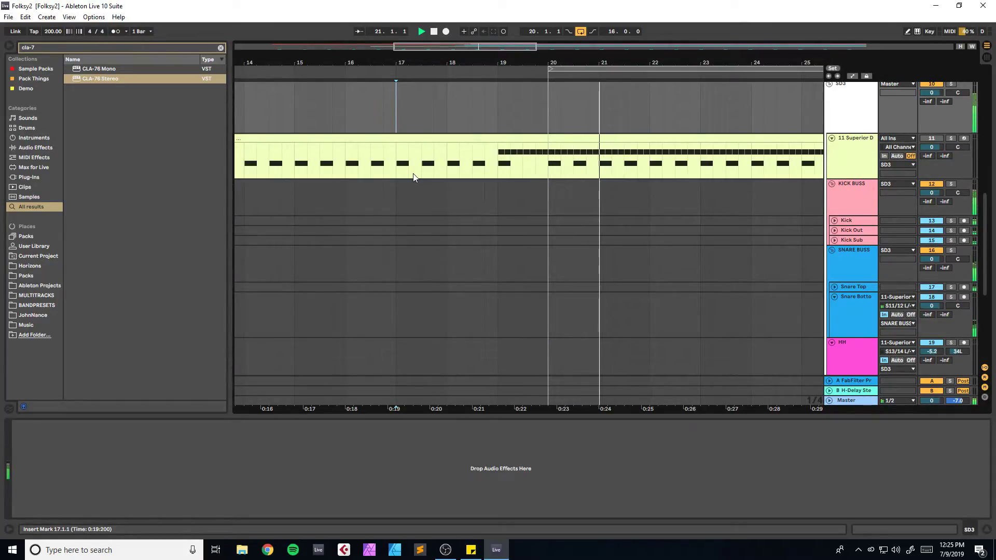
Step: Review the notes of the Superior Drummer clip at bar 20, then hide the detail view
double_click(565, 138)
key(space)
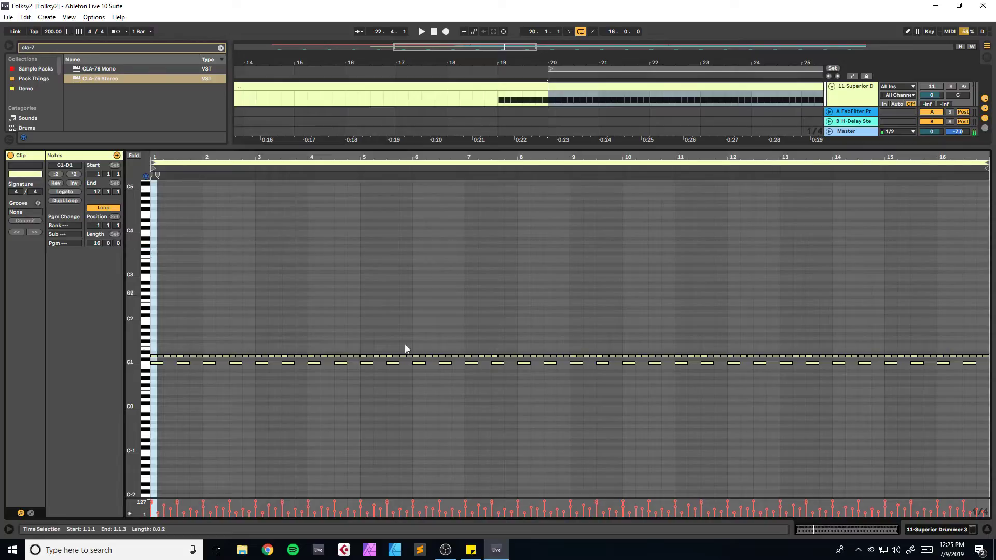
click(944, 530)
scroll(554, 209, up, 1)
drag(503, 55, 539, 10)
drag(597, 415, 596, 513)
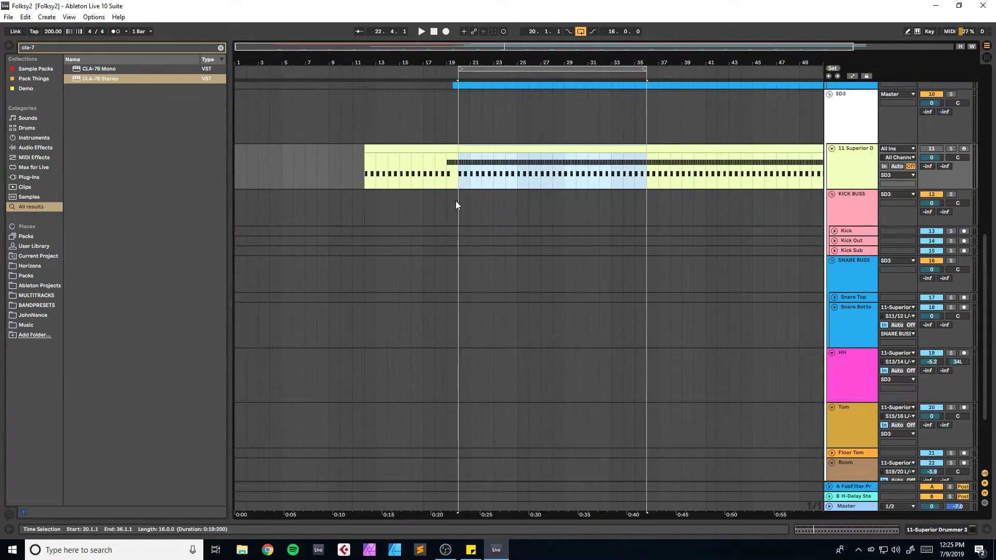
drag(433, 52, 432, 51)
Step: Fold the SD3 group, insert a new audio track below the BT-Perc track and save the set
click(829, 94)
click(857, 114)
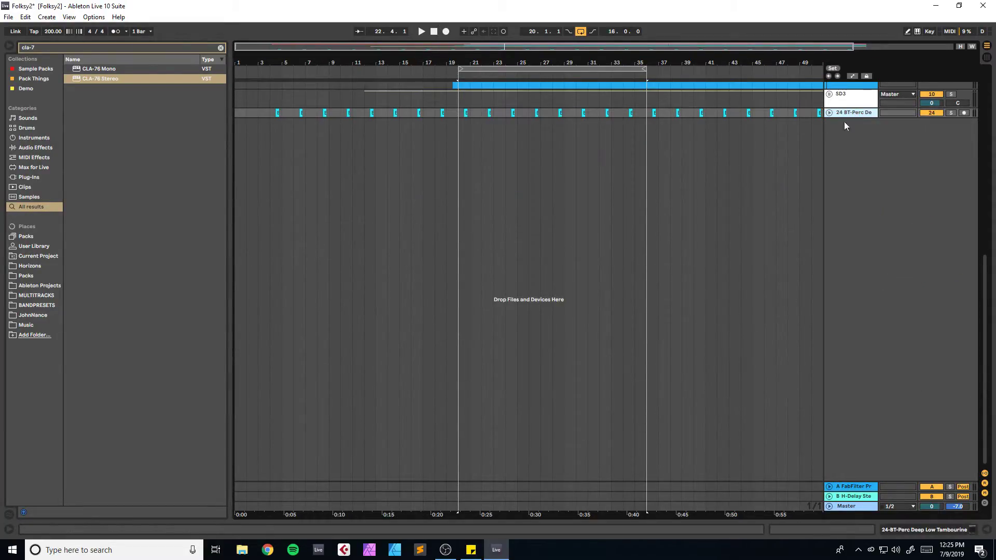
key(ctrl+t)
key(ctrl+s)
Step: Search the browser for "crash", look through the samples and clear the search
key(ctrl+f)
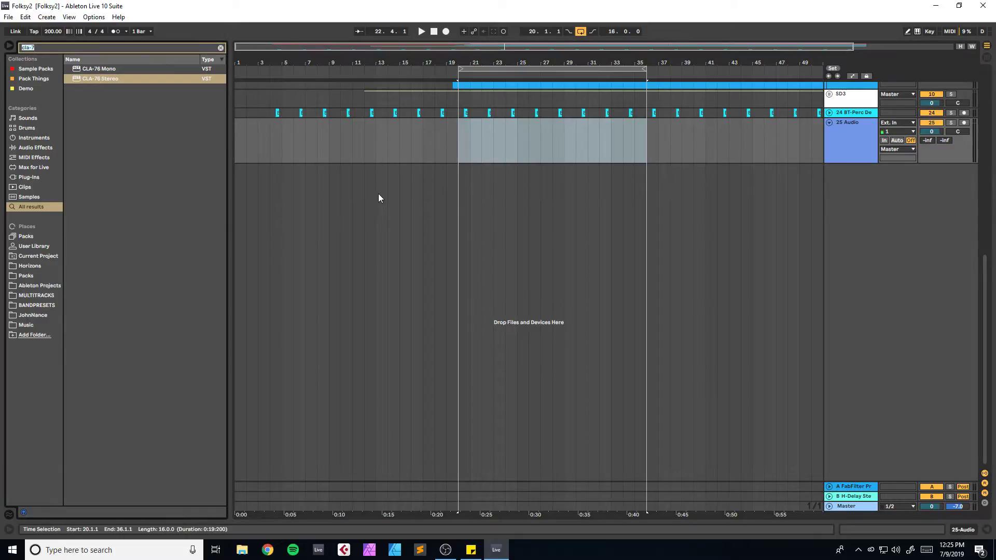
text(crash)
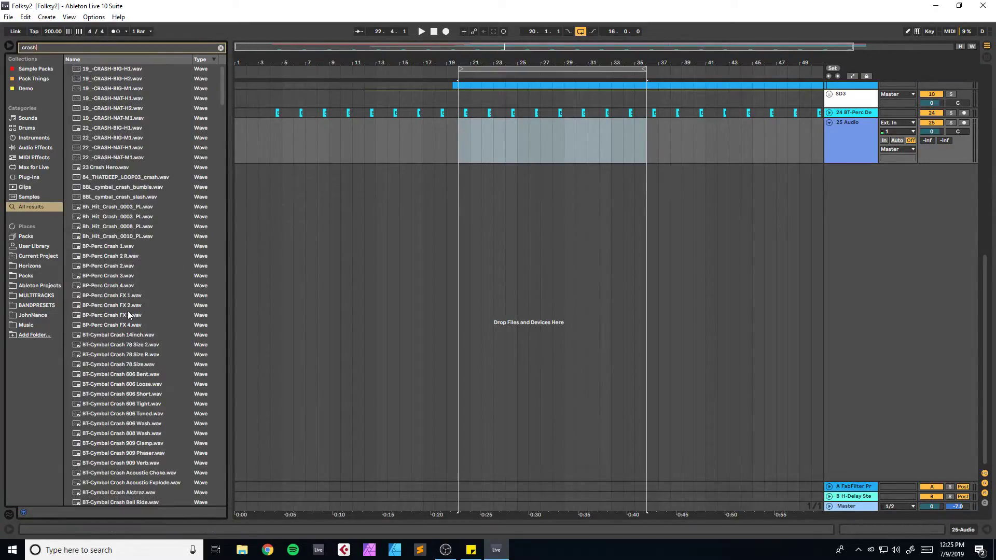
scroll(117, 372, down, 5)
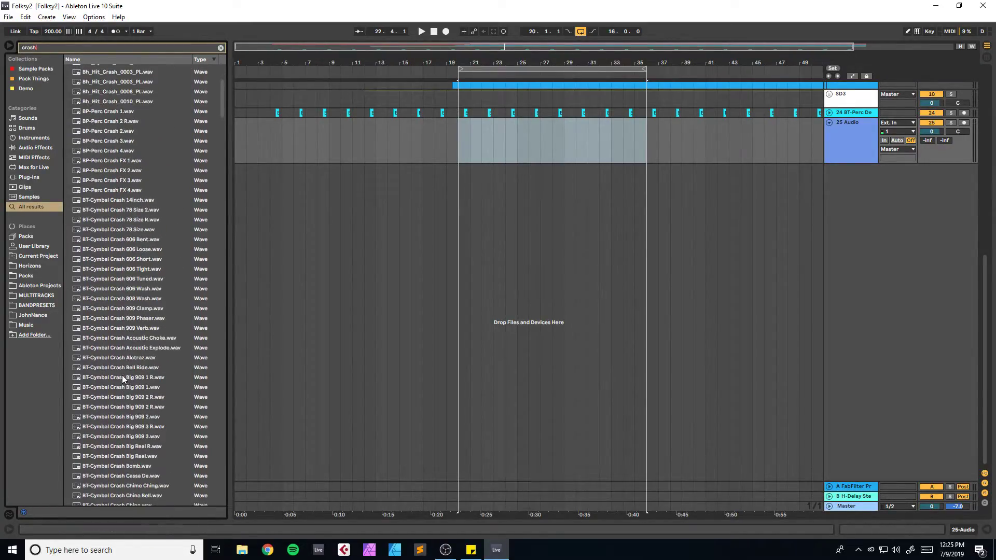
click(221, 47)
Step: Browse the Packs place to the Crash samples in Breaktweaker's 8-Cymbal folder
click(29, 265)
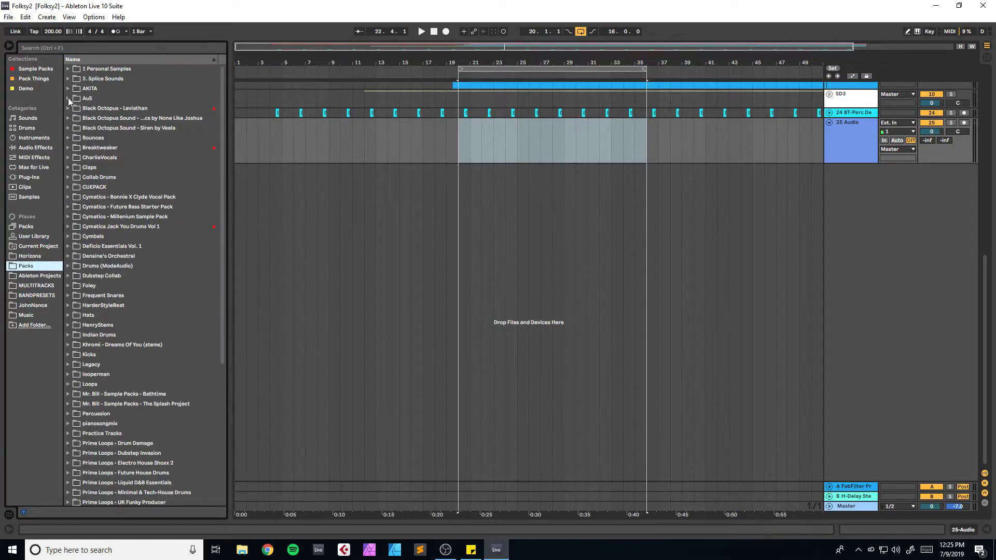
click(68, 148)
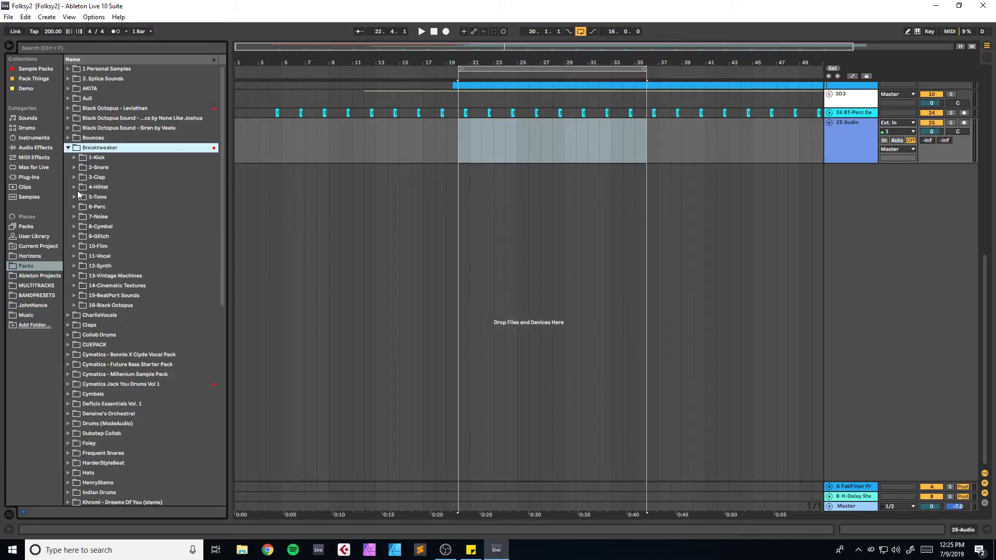
click(75, 226)
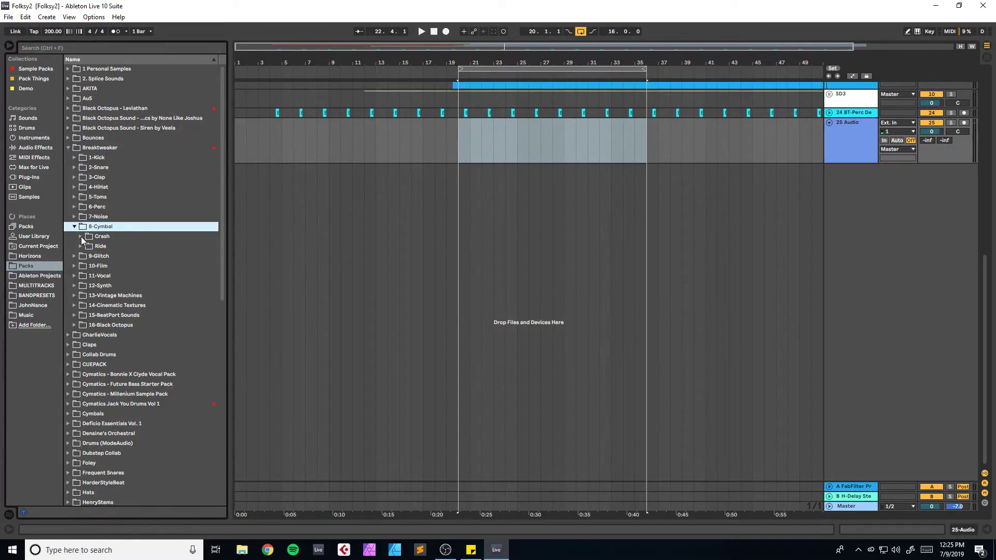
click(81, 237)
scroll(113, 263, up, 1)
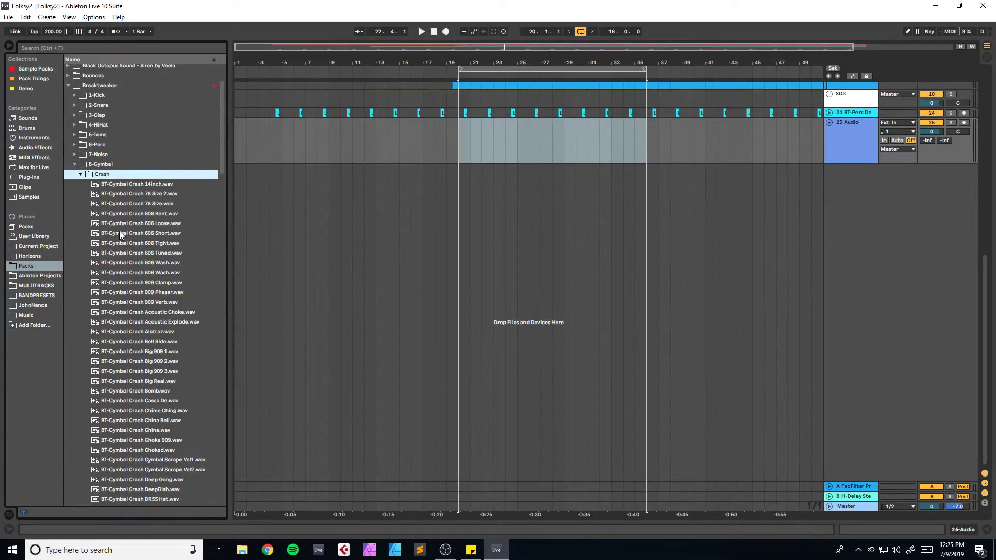
Step: Audition the Crash folder samples from BT-Cymbal Crash Gong through Hip Hop, including the gong rolls
scroll(119, 256, down, 10)
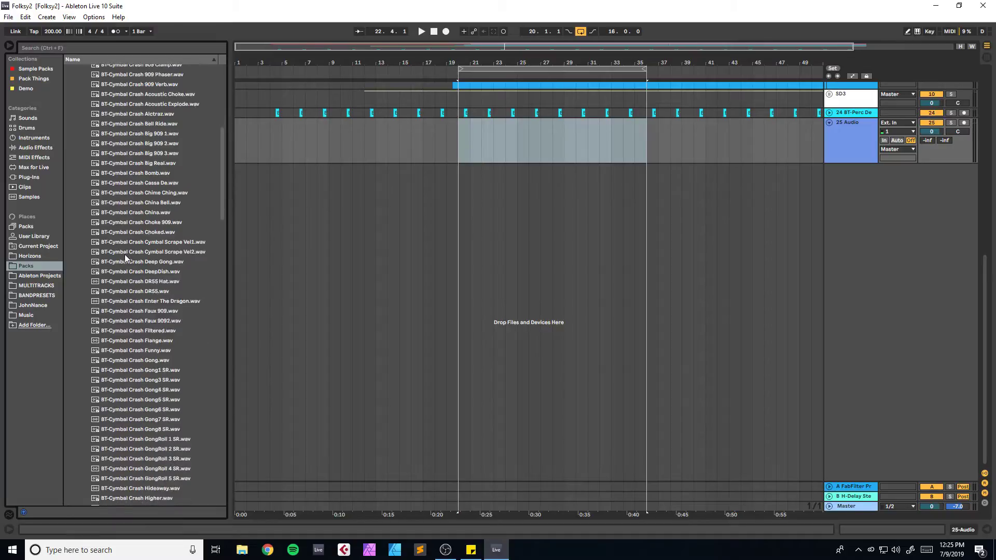
click(135, 298)
click(141, 309)
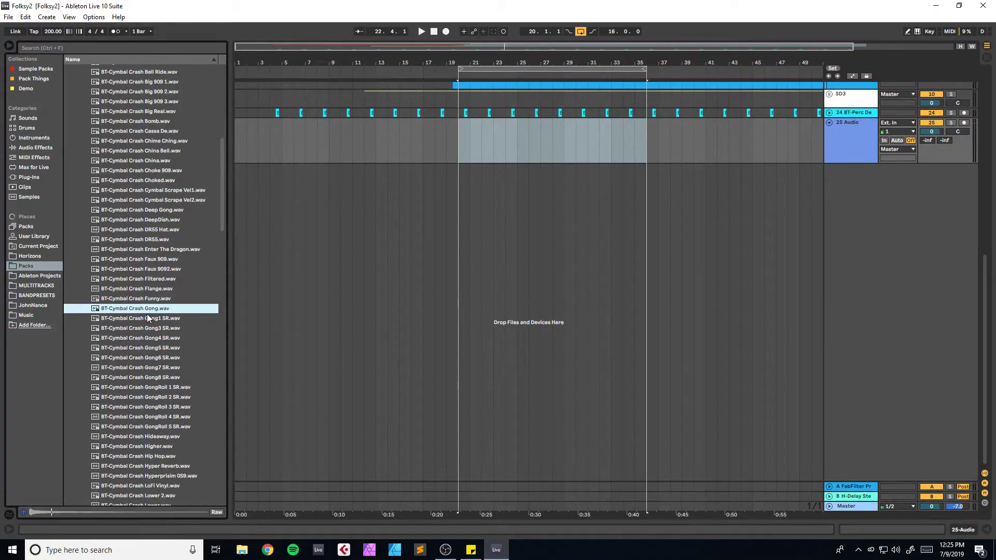
click(138, 329)
key(Down)
key(Down)
key(Down)
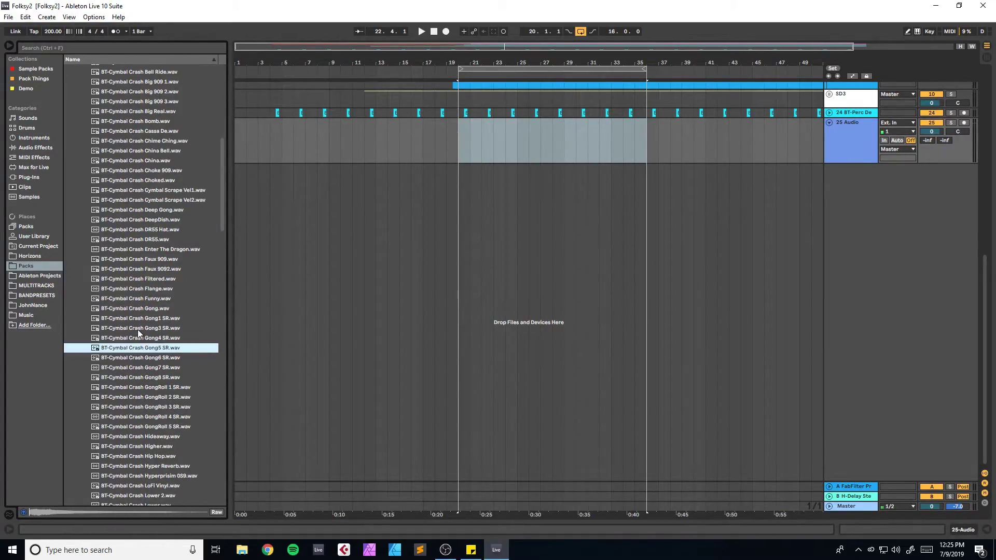
key(Down)
key(Down)
key(Down)
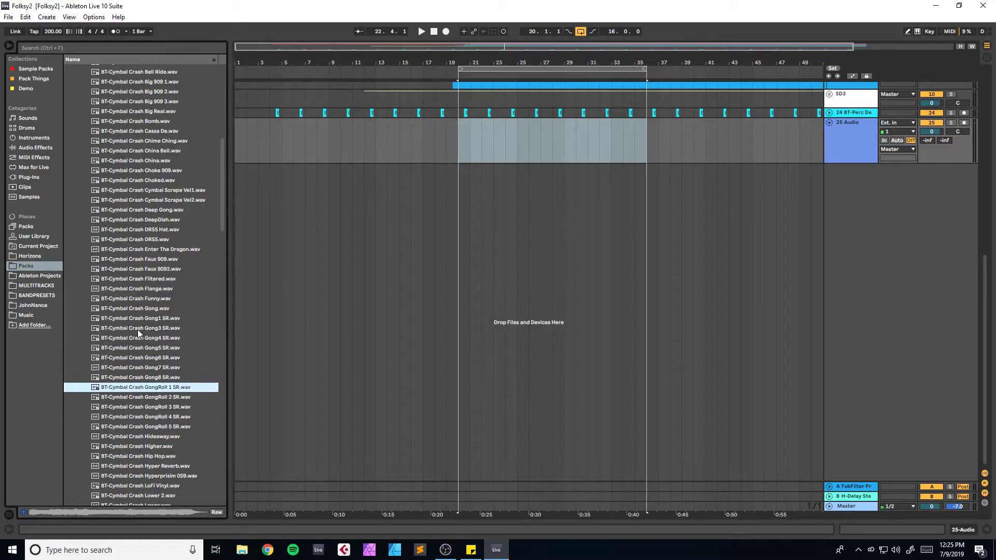
key(Down)
key(Down)
key(Down)
key(Down)
key(Down)
key(Down)
key(Down)
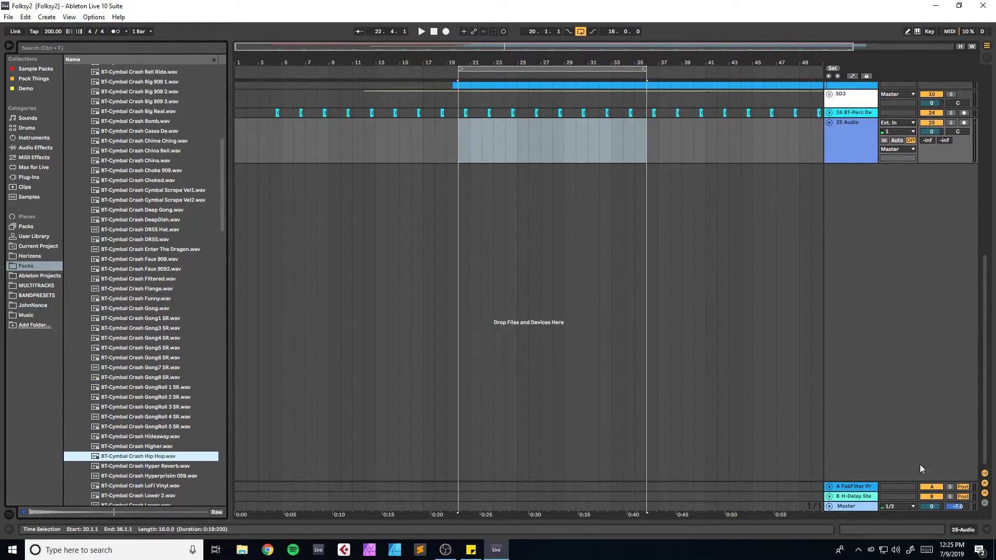
Step: Lower the Master track's cue volume to -9.4 dB and audition further crash samples past LoFi Vinyl
drag(961, 507, 960, 513)
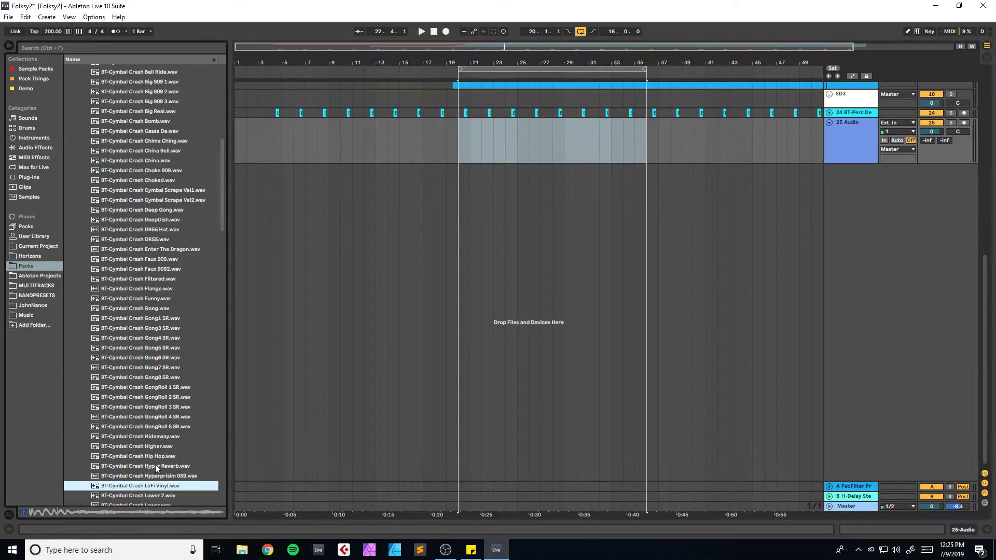
scroll(151, 468, down, 4)
click(151, 423)
scroll(209, 210, up, 15)
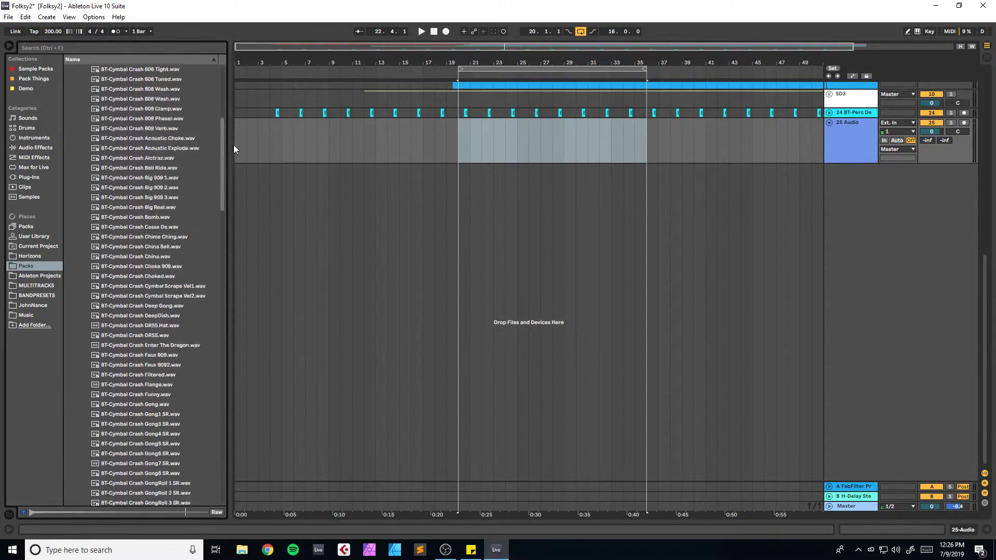
Step: Collapse and reopen the 8-Cymbal Crash folder, then audition BT-Cymbal Crash Ting Tone near the end of its list
click(79, 236)
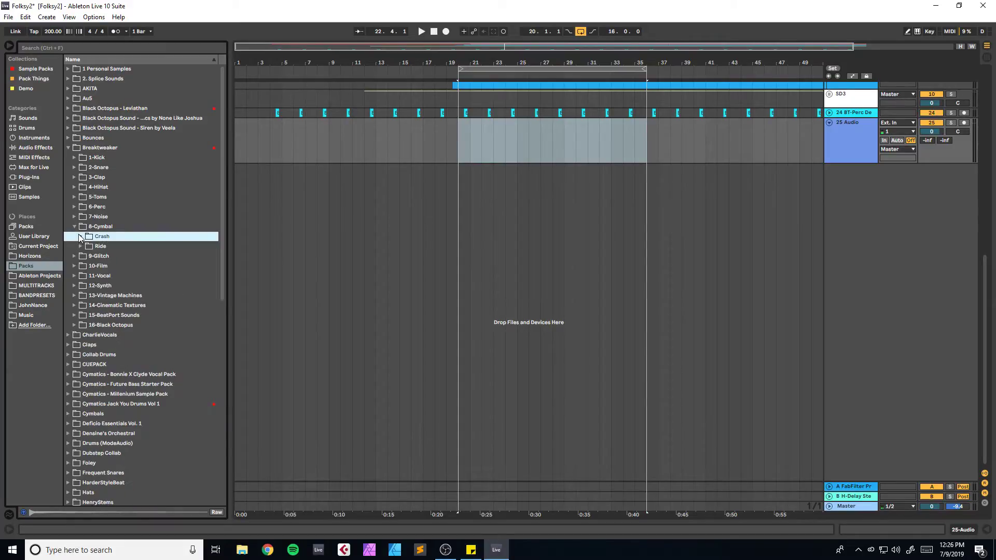
click(75, 157)
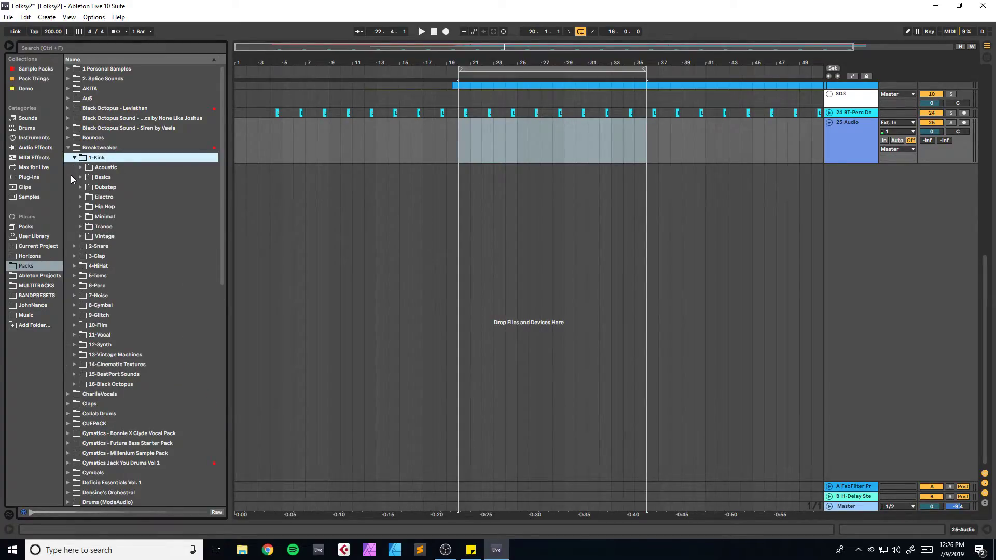
click(74, 304)
click(81, 236)
scroll(171, 272, down, 10)
drag(224, 167, 232, 331)
click(145, 355)
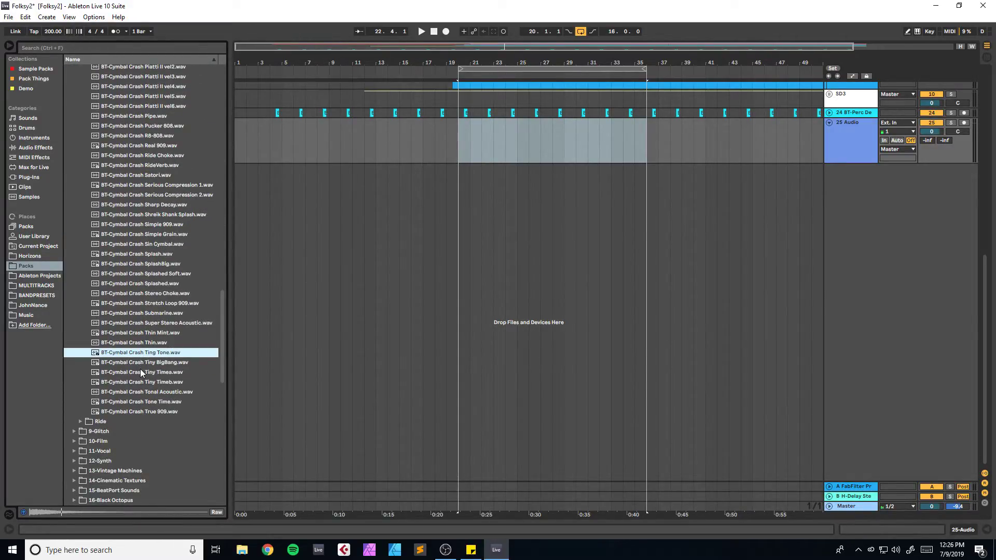
Step: Place BT-Cymbal Crash Ting Tone at bar 20 on track 25, transpose it -7 st and set the track volume to -23.6 dB
drag(143, 353, 461, 147)
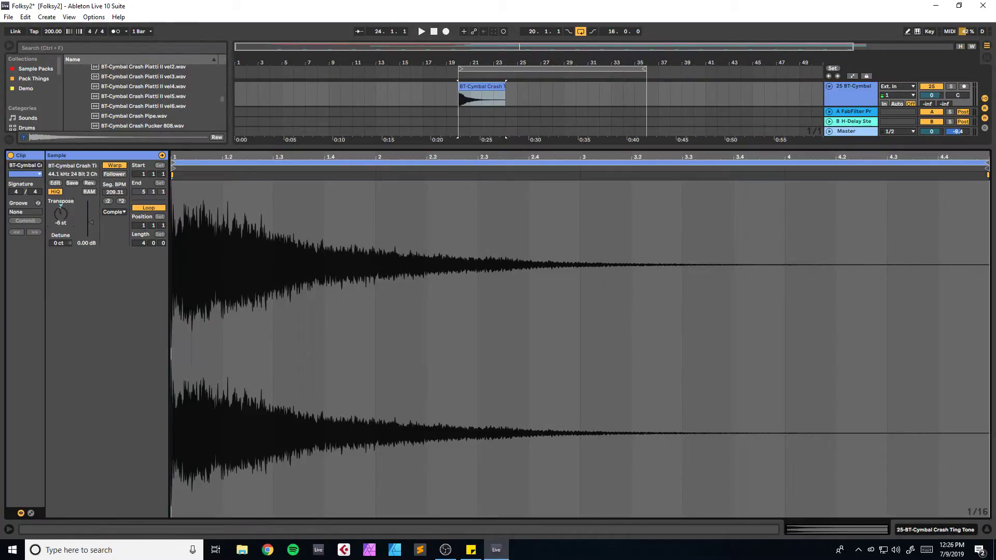
key(space)
key(space)
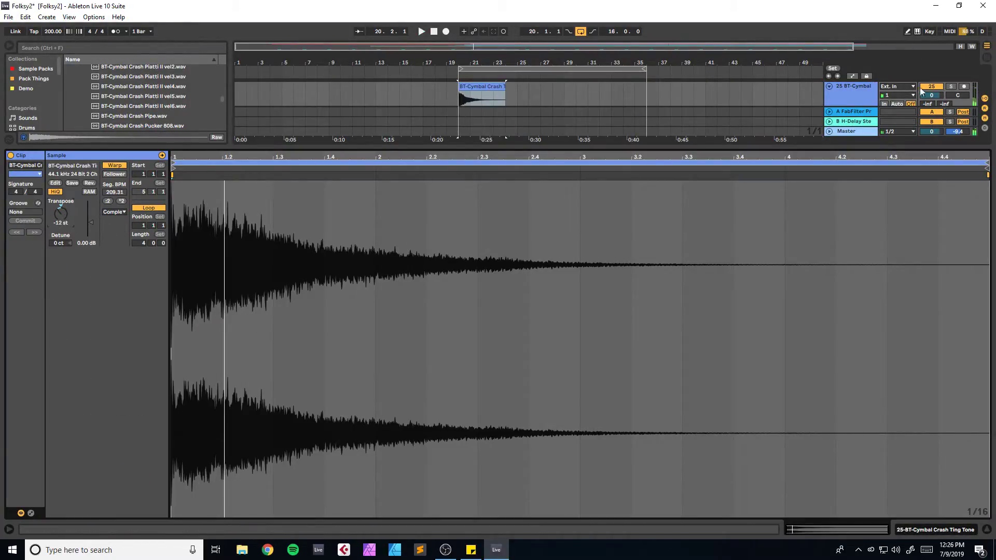
drag(932, 95, 932, 125)
drag(66, 215, 67, 206)
key(space)
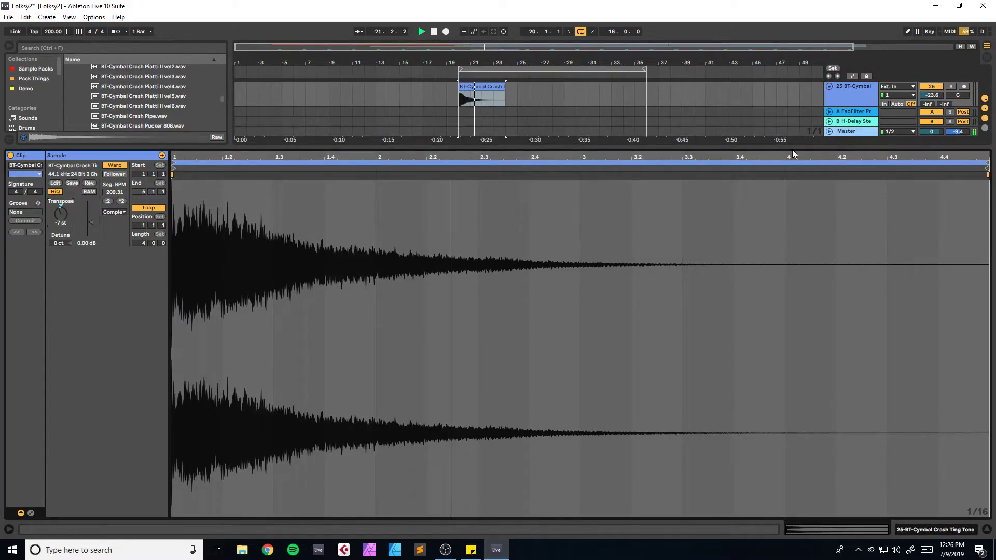
double_click(792, 149)
Step: Play the crash in context from bar 18 and soloed, setting its track volume to -19.2 dB
key(space)
click(432, 434)
key(space)
drag(931, 426, 932, 417)
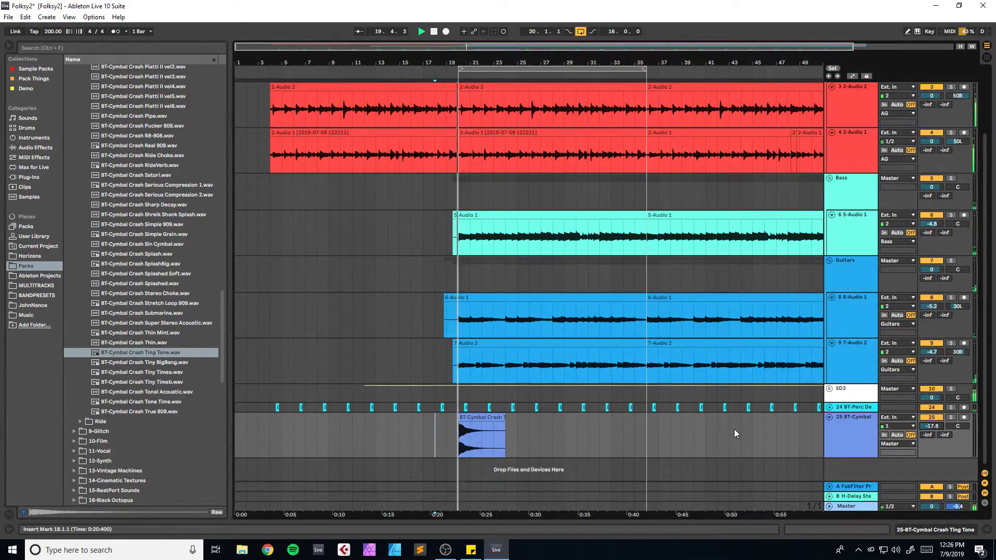
click(952, 417)
key(space)
key(space)
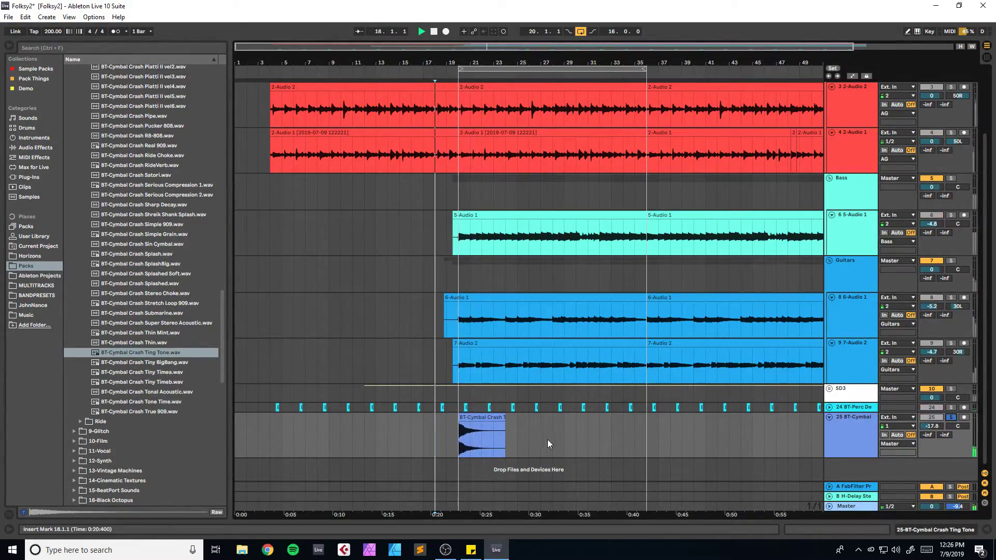
drag(931, 426, 931, 430)
key(space)
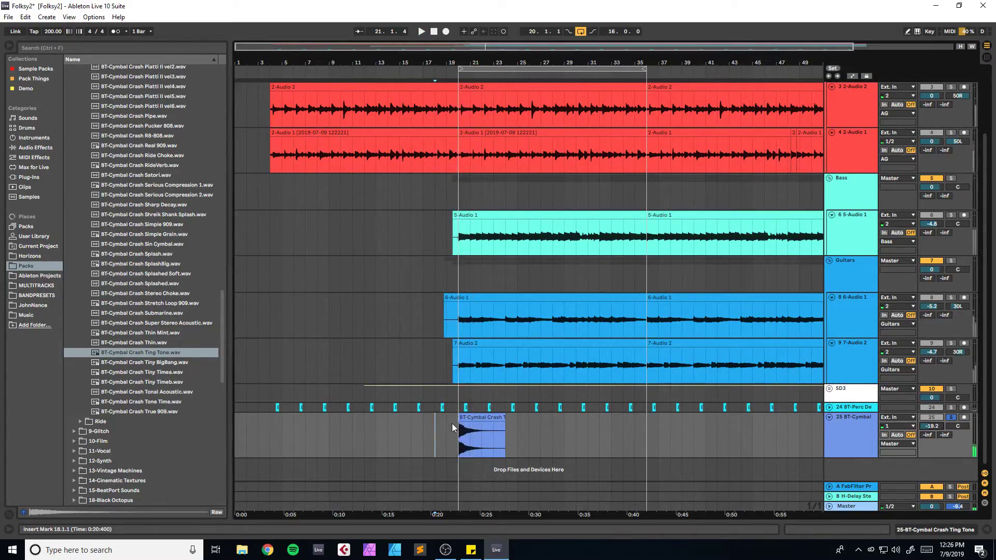
Step: Delete the crash clip at bar 20 and search the browser for "gong"
click(475, 418)
key(Delete)
key(ctrl+f)
text(gong)
Step: Audition the gong search results, comparing the Breaktweaker cymbal and film gongs with the GongHit samples
click(130, 256)
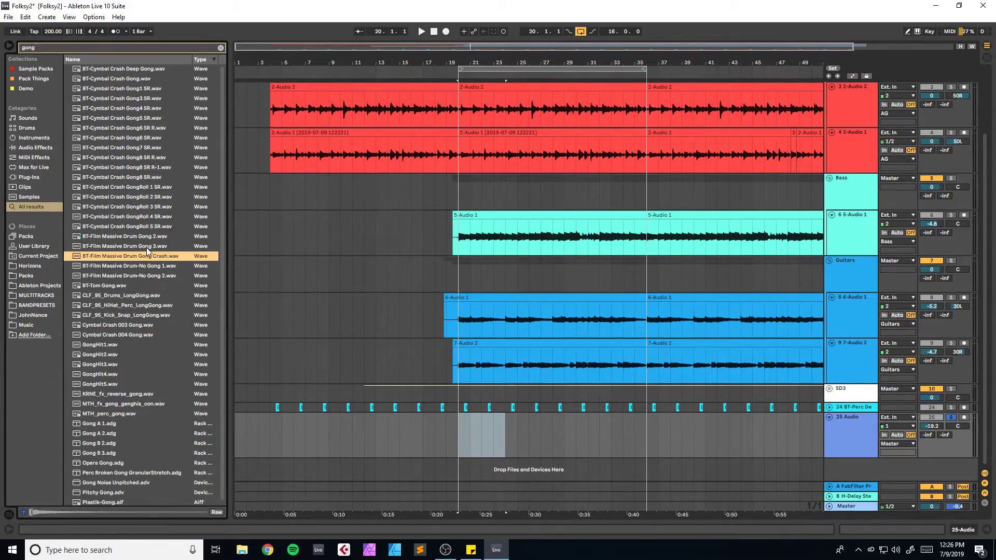
click(116, 227)
click(119, 196)
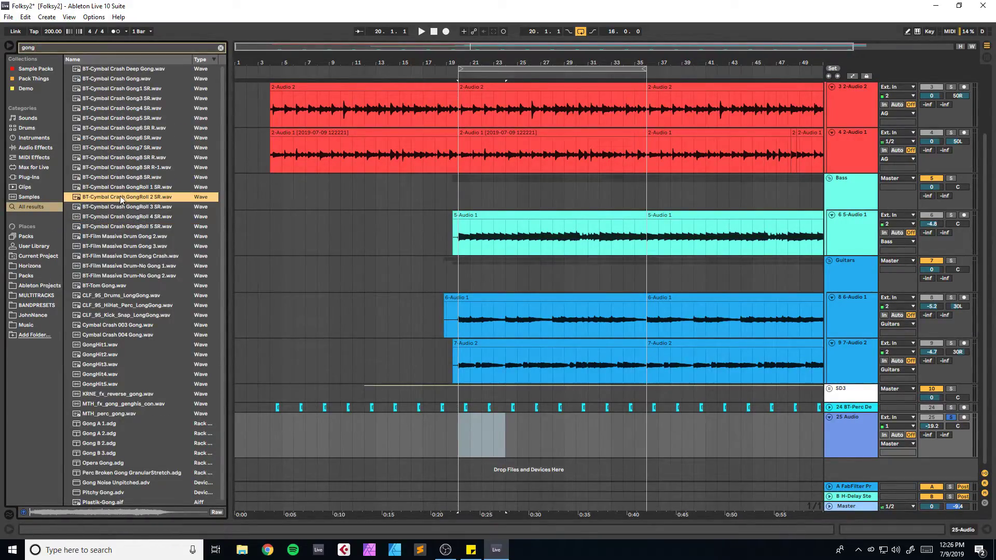
click(125, 148)
click(125, 100)
click(127, 79)
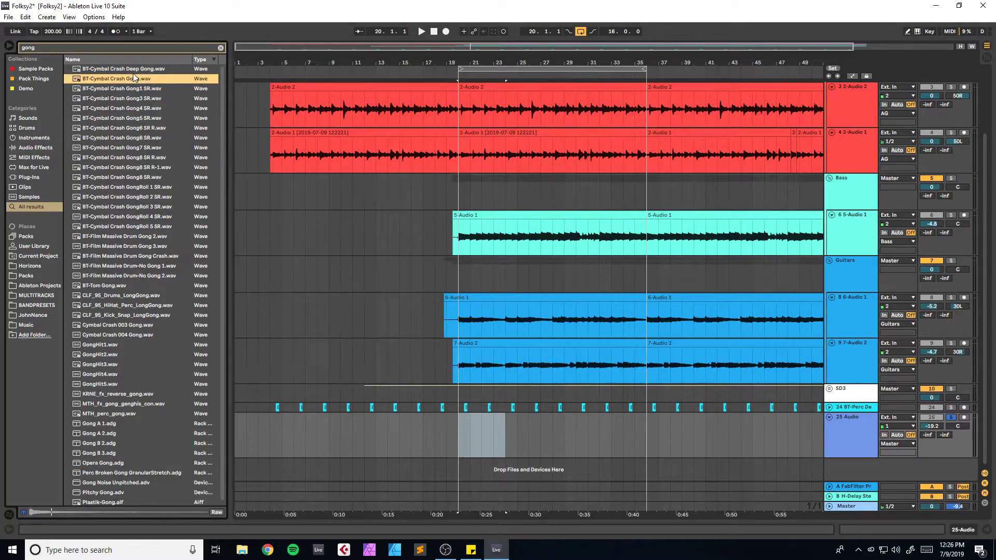
click(127, 245)
click(125, 315)
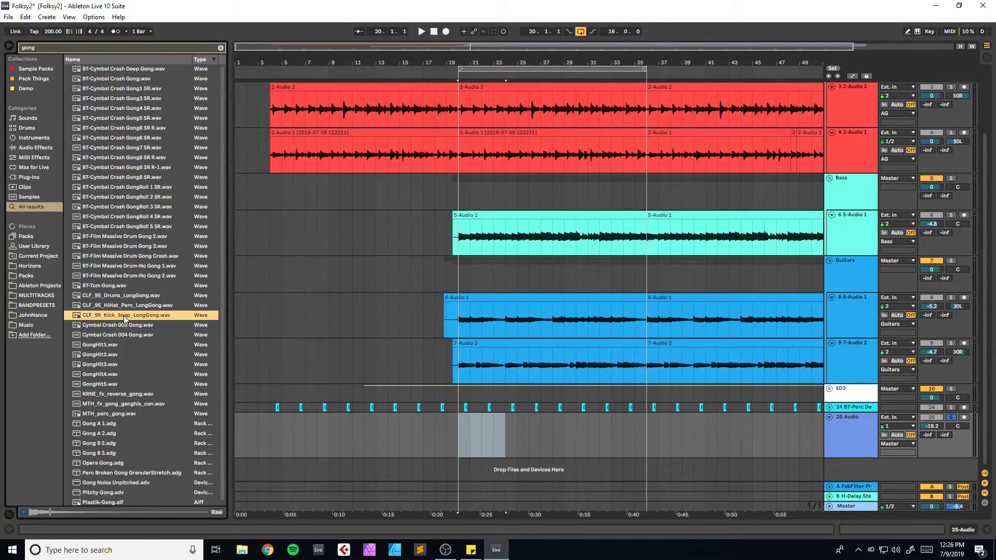
click(120, 344)
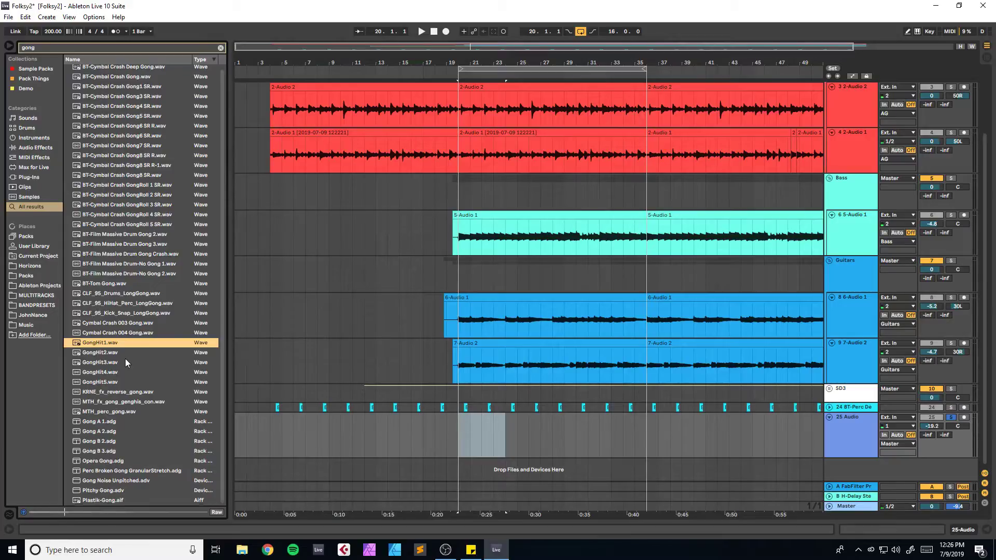
click(125, 362)
click(119, 373)
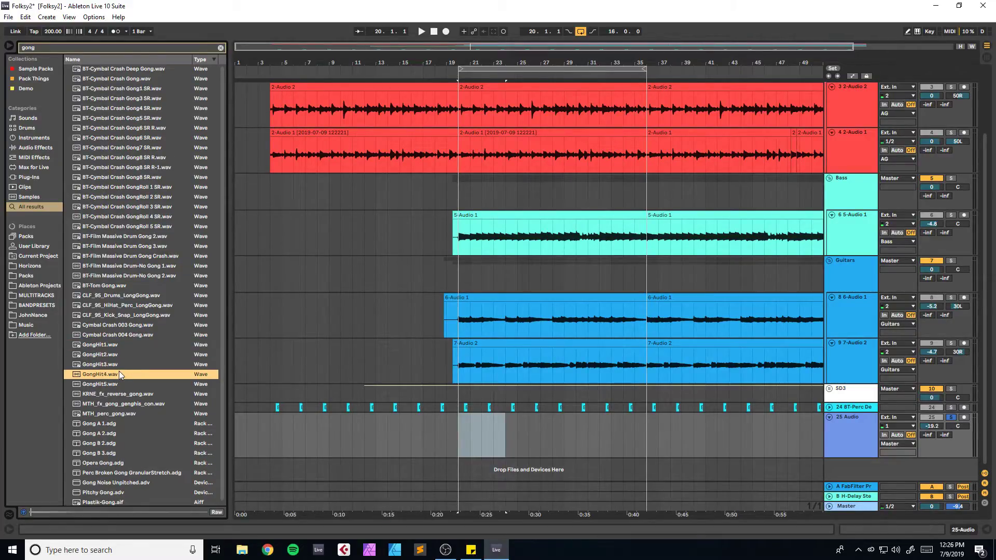
Step: Place GongHit4.wav at bar 20 on track 25, unsolo the track at -15.0 dB and save the set during playback from bar 17
drag(111, 376, 459, 444)
drag(931, 427, 931, 419)
click(950, 418)
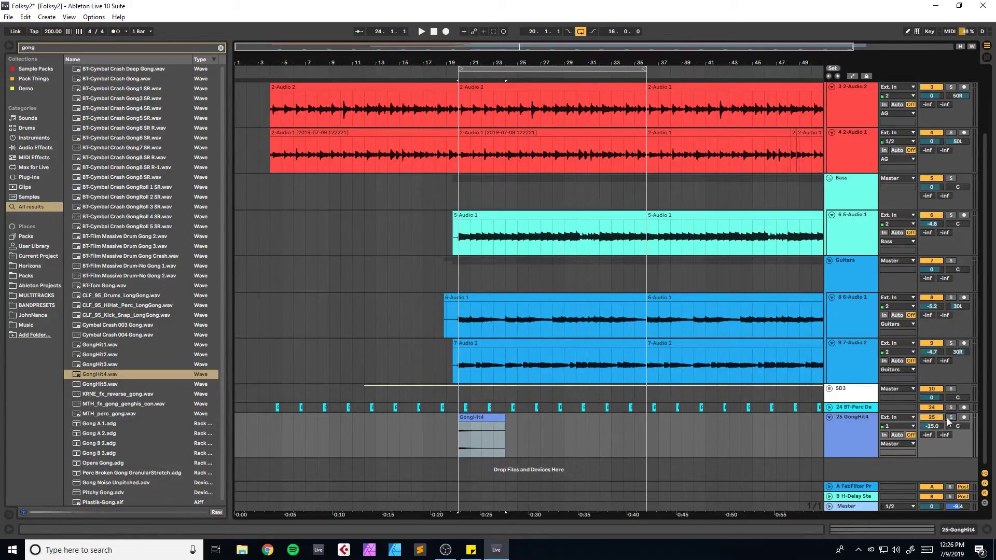
click(426, 431)
key(space)
key(ctrl+s)
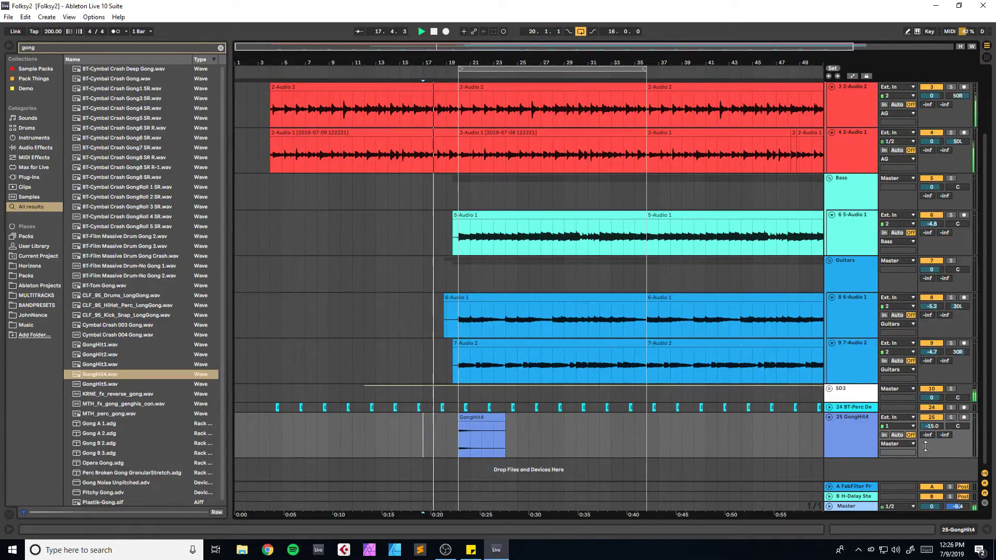
Step: Audition the gong soloed and in the mix, raise its track volume to -8.5 dB and save the set
drag(932, 426, 932, 429)
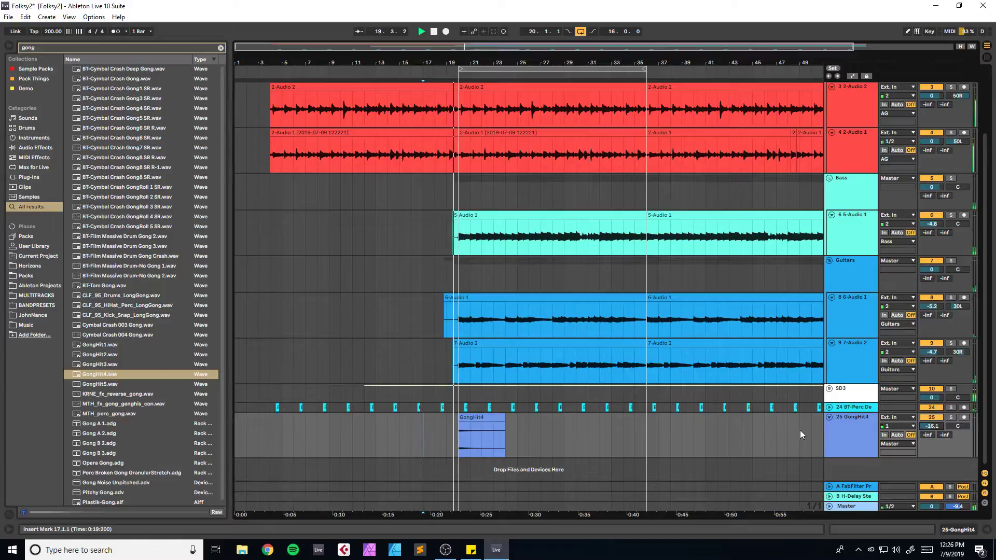
drag(932, 426, 931, 420)
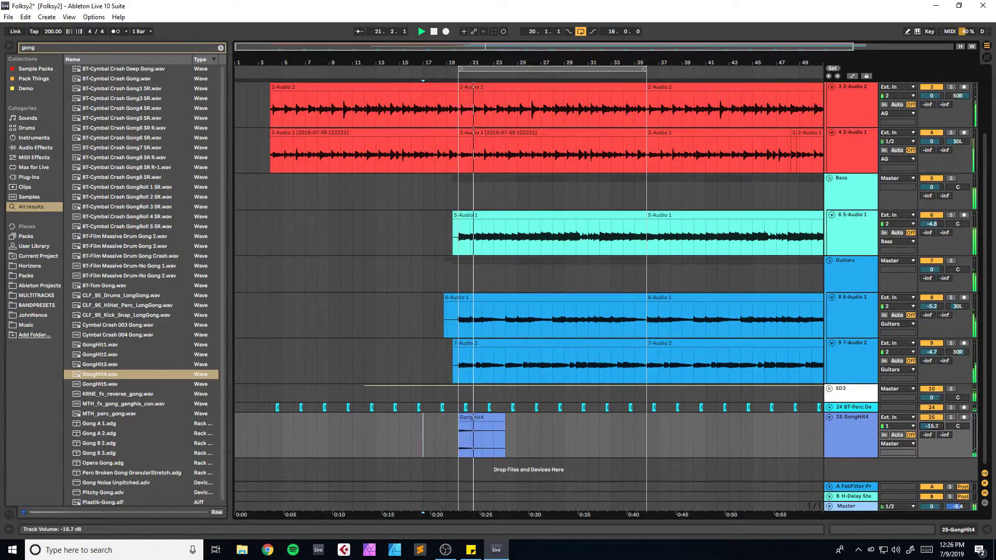
click(952, 418)
key(space)
drag(934, 427, 934, 419)
click(951, 417)
key(space)
key(space)
click(423, 436)
key(space)
key(ctrl+s)
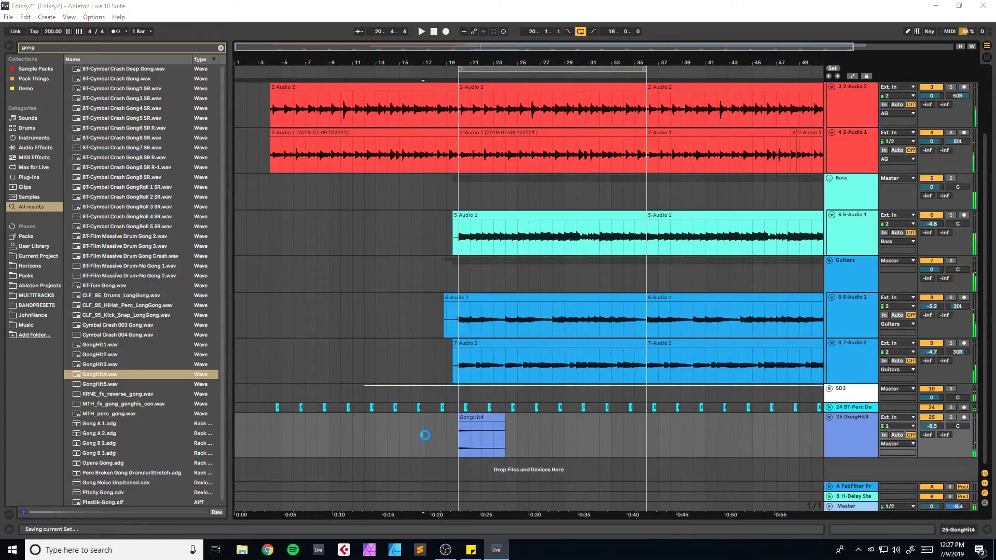
Step: Reset the GongHit4 track's volume to 0 dB while playing from bar 17 and save the set
key(space)
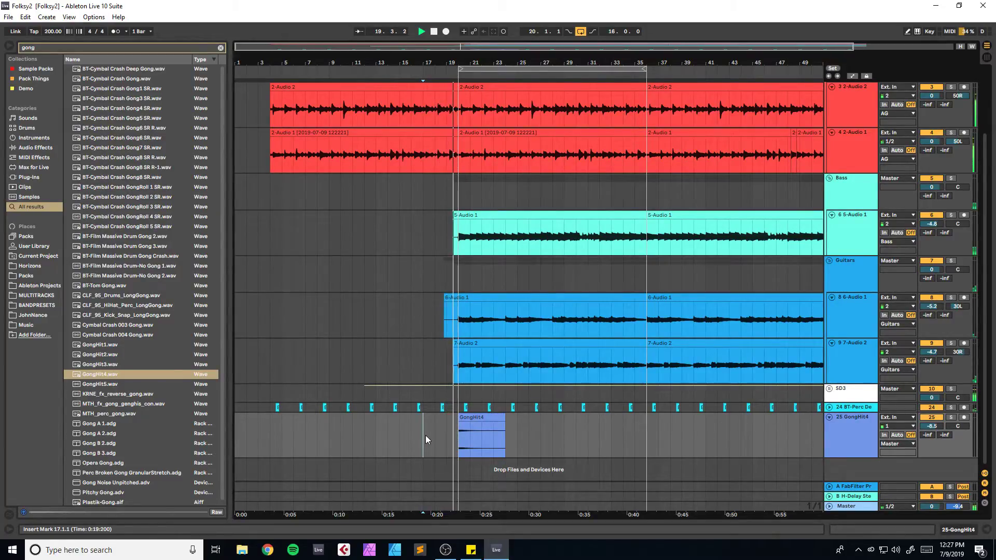
double_click(931, 426)
key(space)
key(space)
key(space)
key(ctrl+s)
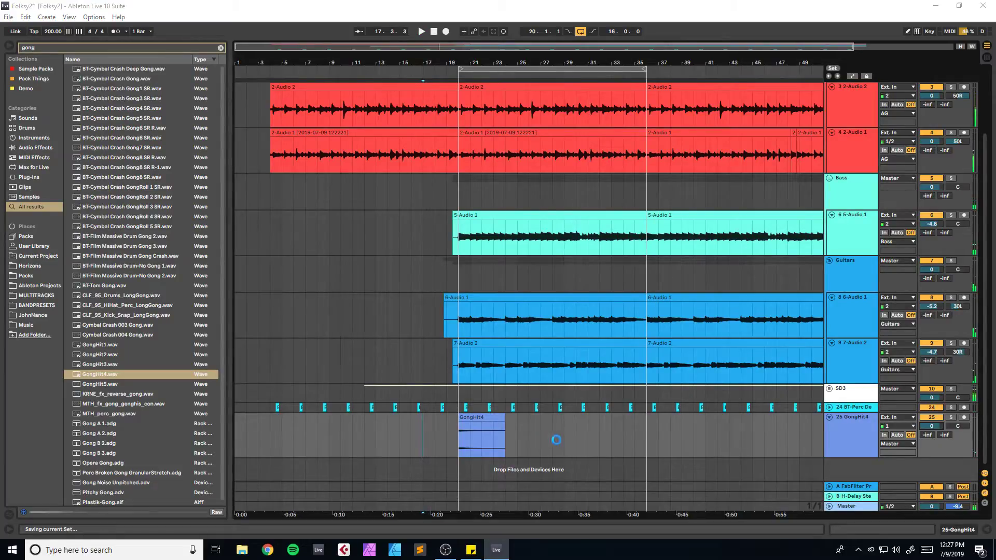
key(space)
Step: Clear the browser search, stop playback and turn off the arrangement loop
click(221, 48)
drag(434, 62, 422, 150)
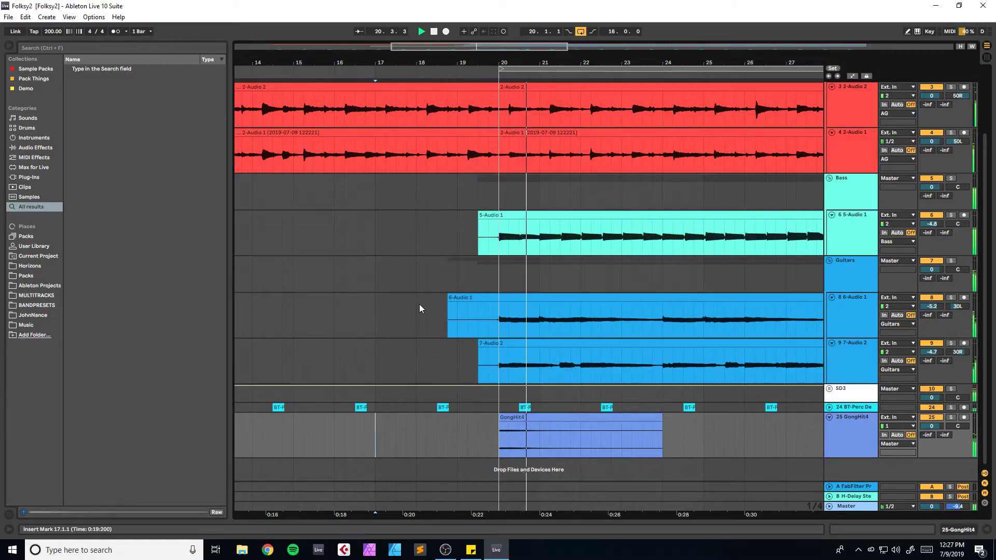
drag(506, 44, 503, 24)
key(space)
click(580, 32)
Step: Find ValhallaVintageVerb by searching "valhal" and add it to the GongHit4 track with a 47.2 % mix and 7.76 s decay
key(ctrl+f)
text(valhal)
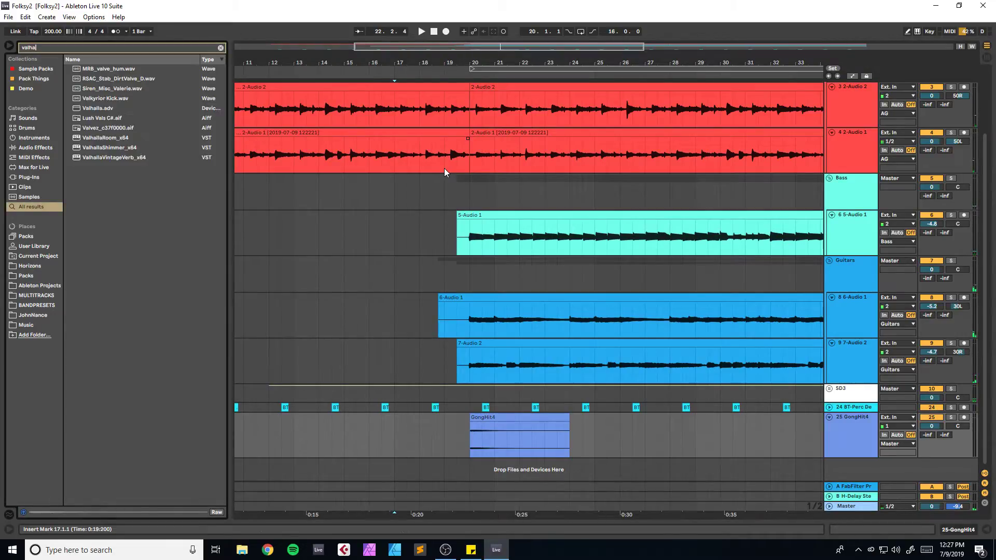
double_click(105, 99)
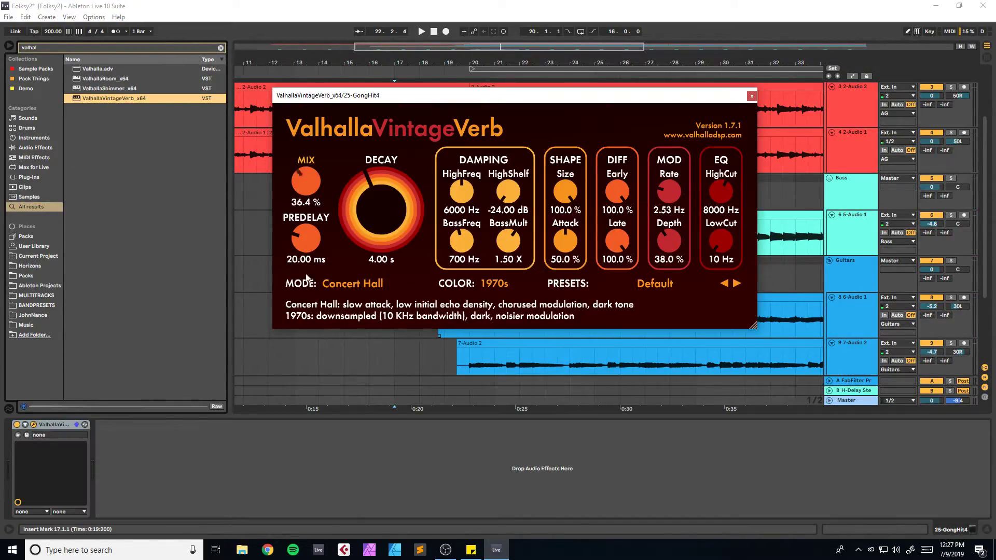
drag(306, 278, 306, 265)
drag(383, 192, 384, 180)
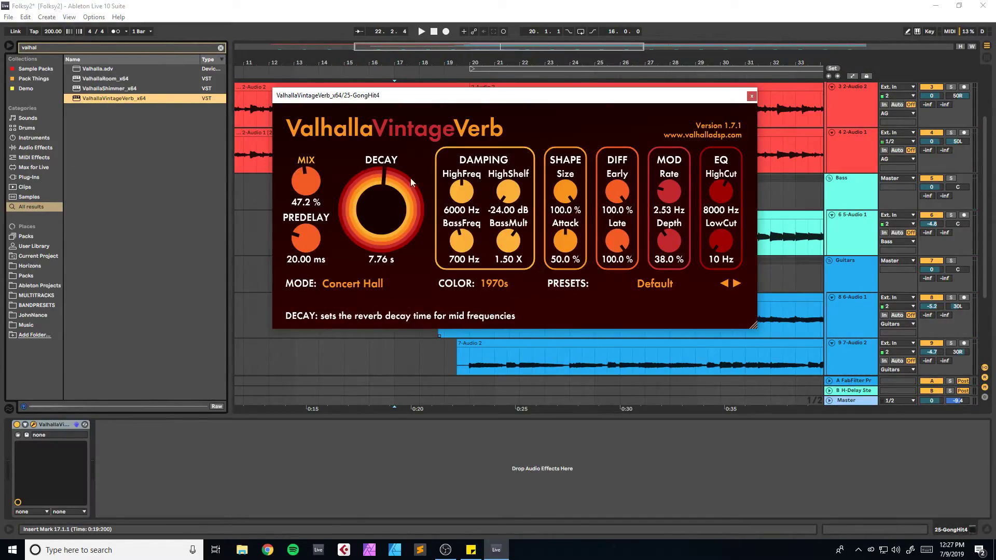
click(751, 96)
Step: Play the arrangement from bar 17 to check the reverberated gong and the section that follows
scroll(375, 253, down, 5)
key(space)
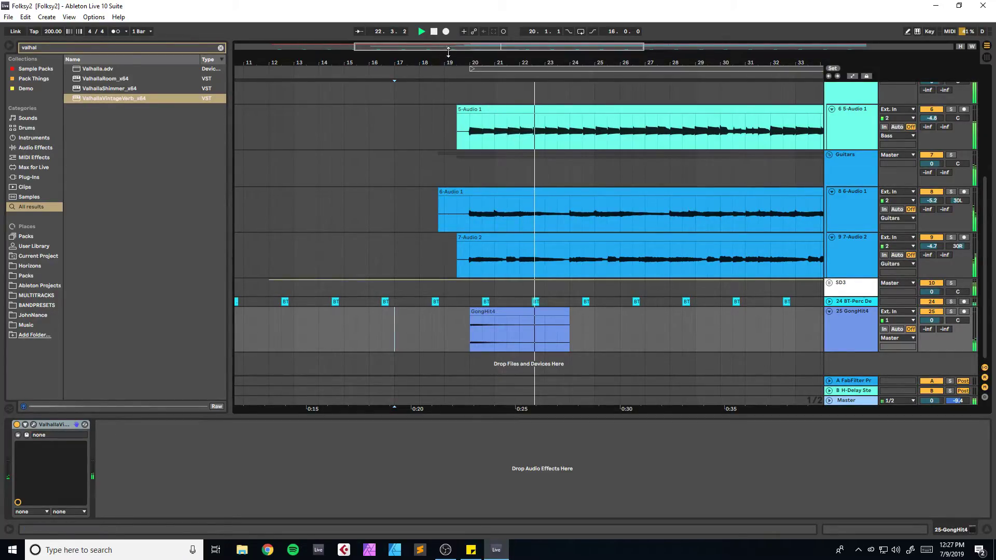
key(minus)
key(minus)
scroll(732, 198, up, 8)
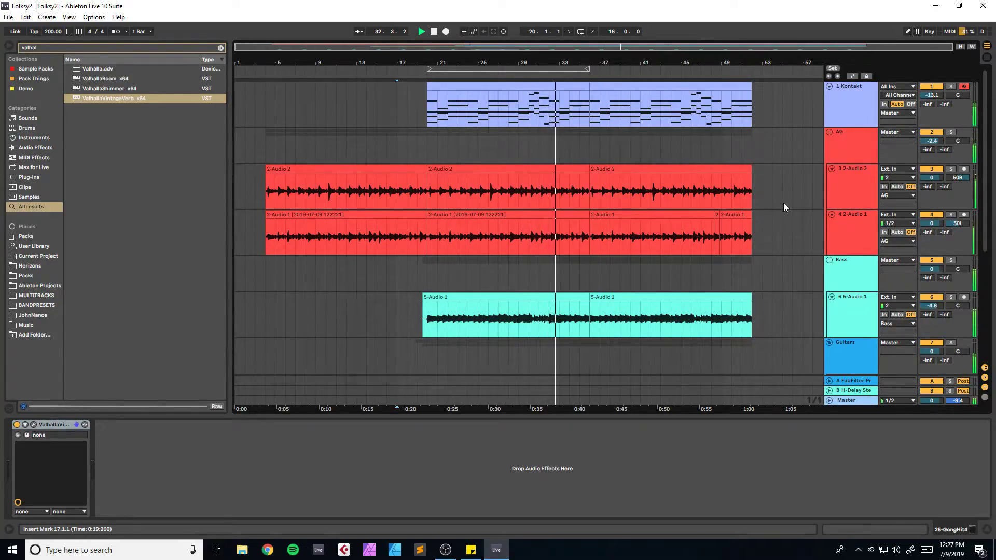
Step: Lower the 5-Audio 1 bass track's volume to -8.6 dB, save the set and briefly solo the Bass group to check it
scroll(783, 203, down, 2)
drag(938, 262, 937, 275)
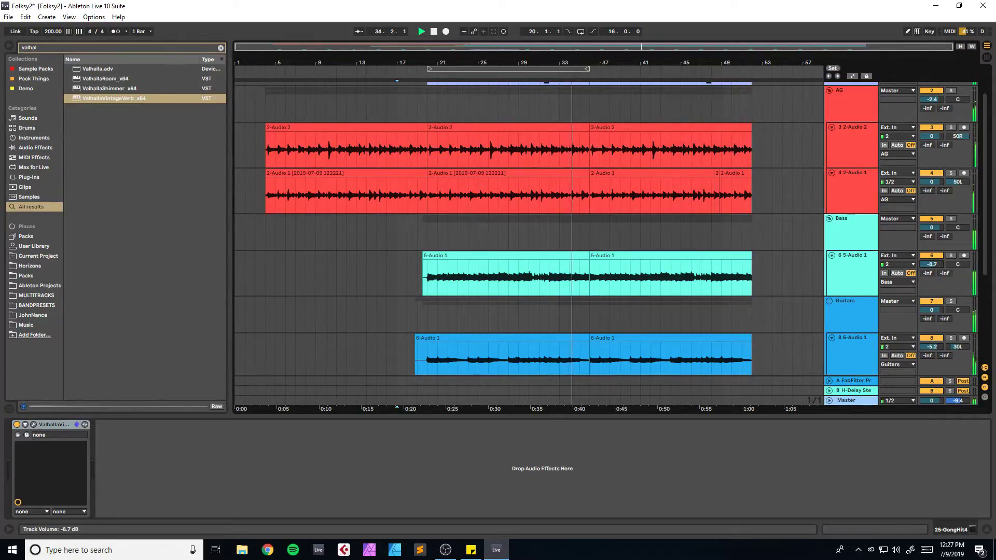
key(ctrl+s)
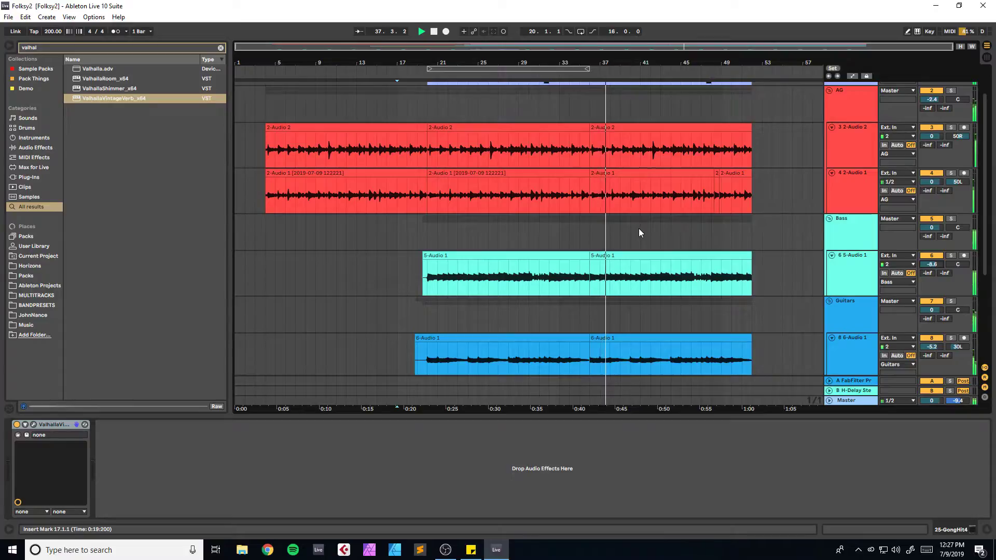
click(950, 218)
click(950, 218)
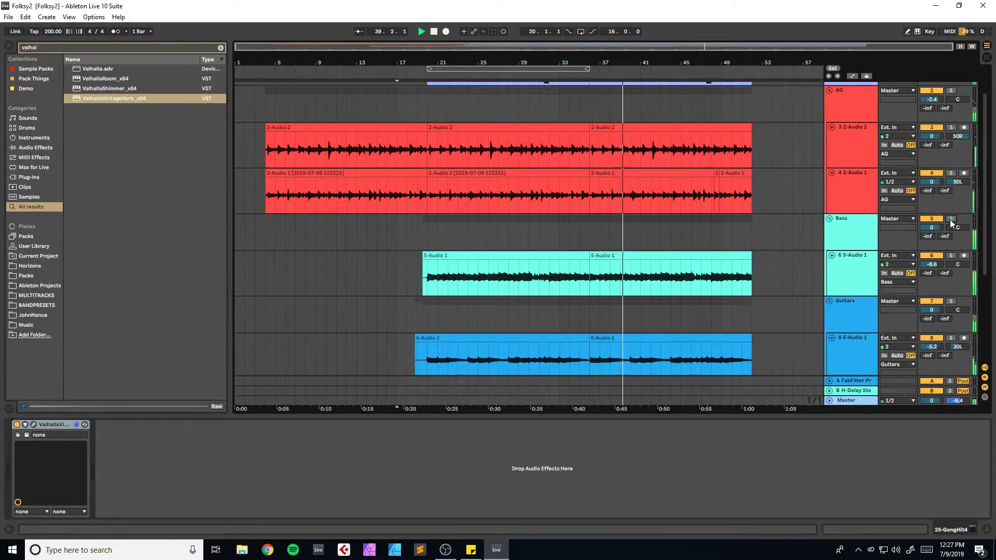
Step: Play through the end of the arrangement, replaying the closing bars from bar 48
drag(713, 63, 677, 93)
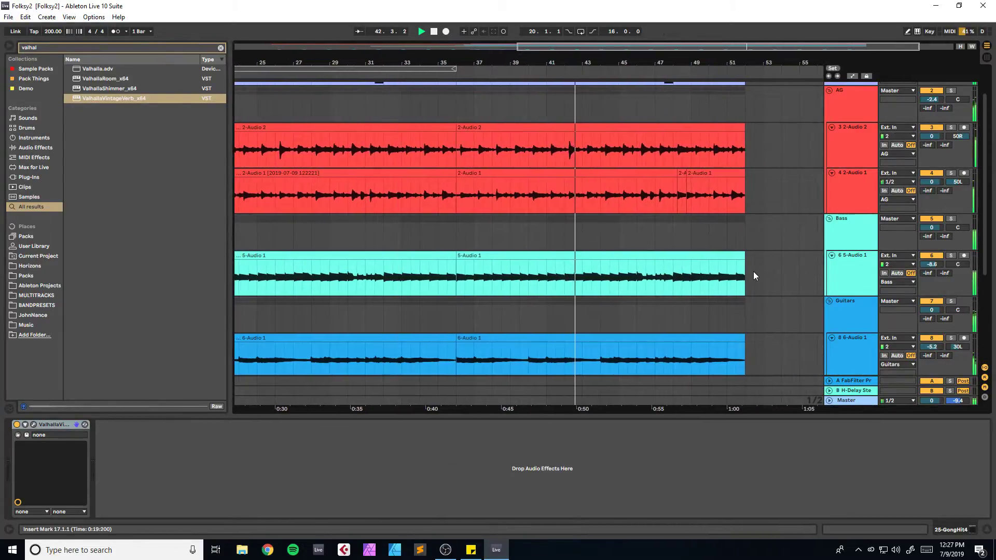
scroll(753, 256, down, 5)
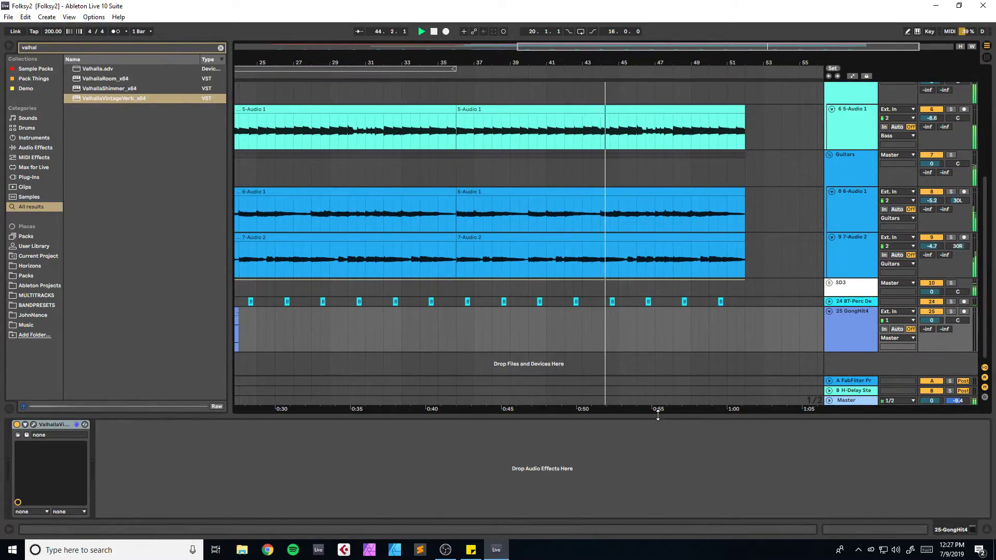
scroll(711, 351, up, 5)
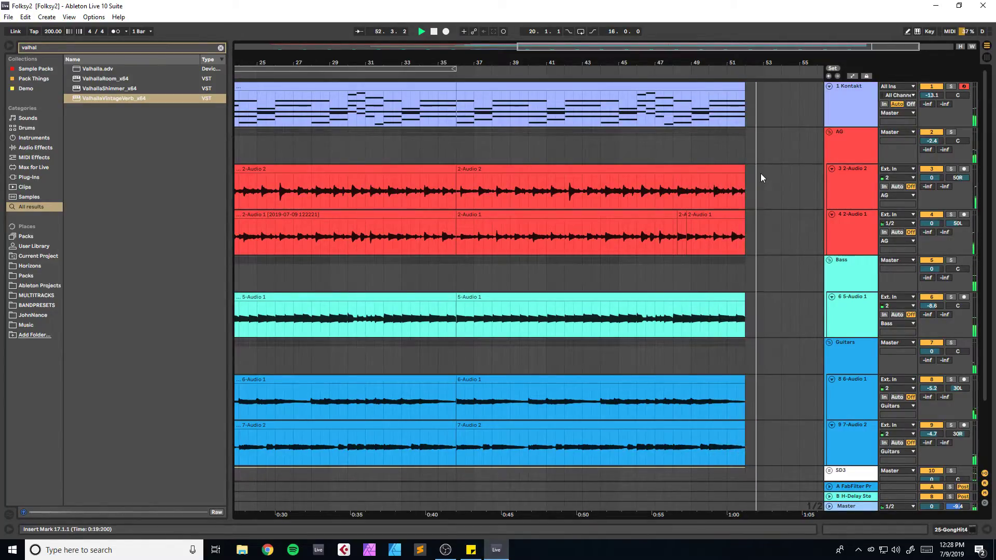
key(space)
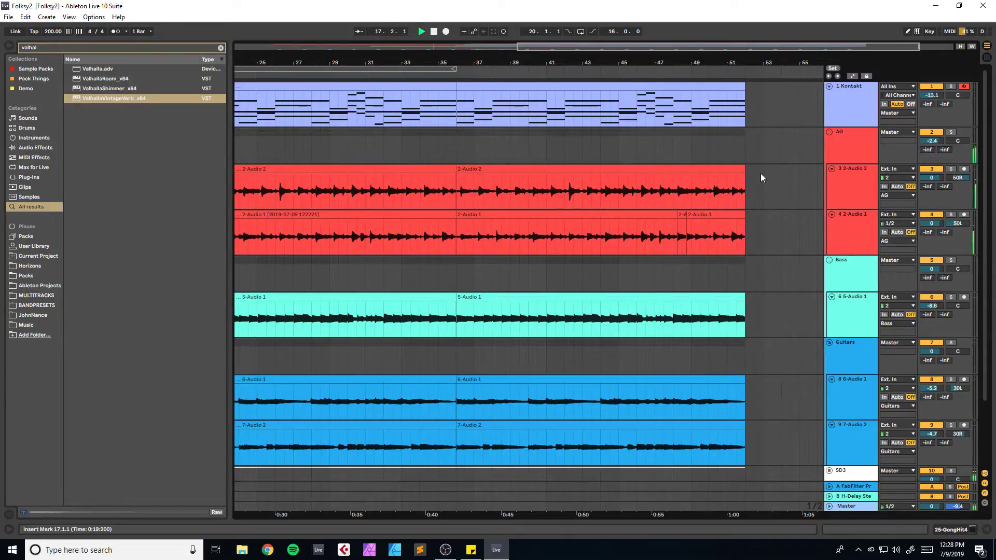
click(676, 142)
key(space)
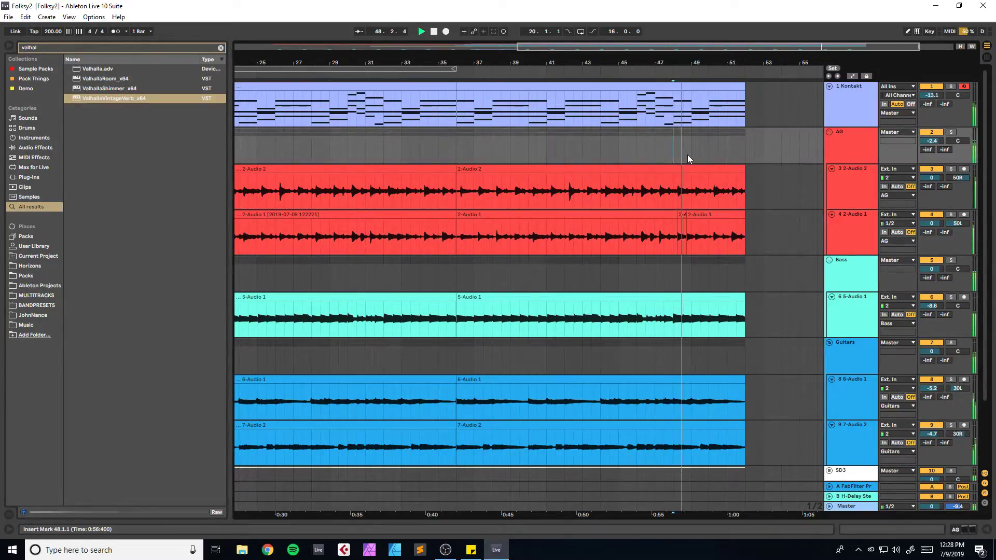
Step: Turn on the metronome, set the Master track's cue volume to -4.5 dB and save the set
click(115, 32)
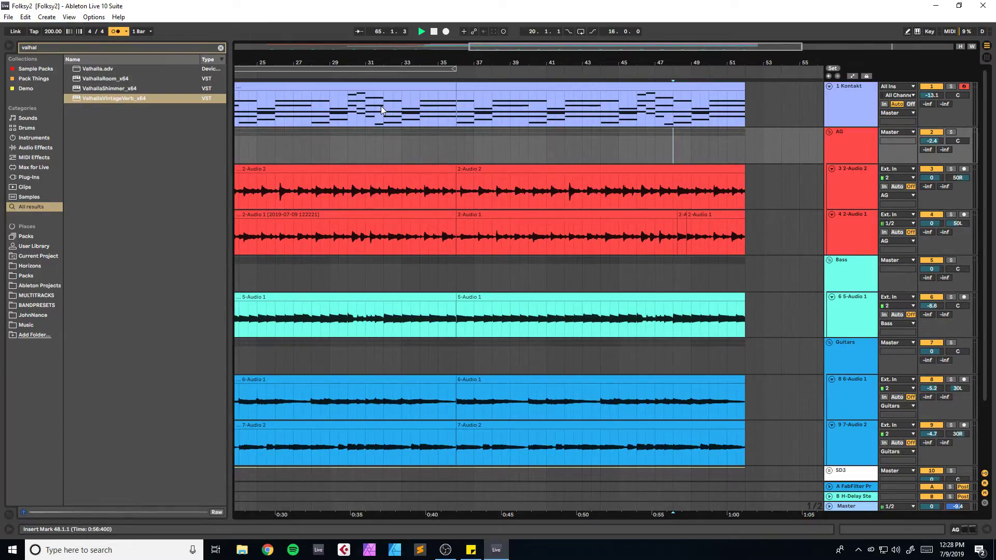
key(space)
key(space)
key(space)
double_click(957, 508)
drag(638, 48, 749, 46)
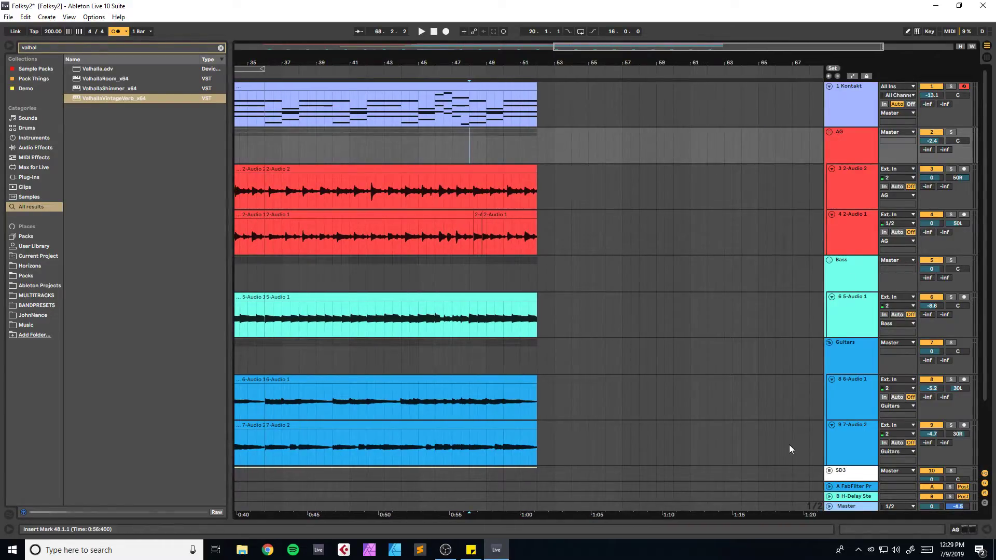
key(ctrl+s)
Step: Insert two new audio tracks below 4 2-Audio 1 in the AG group and save the set
click(860, 216)
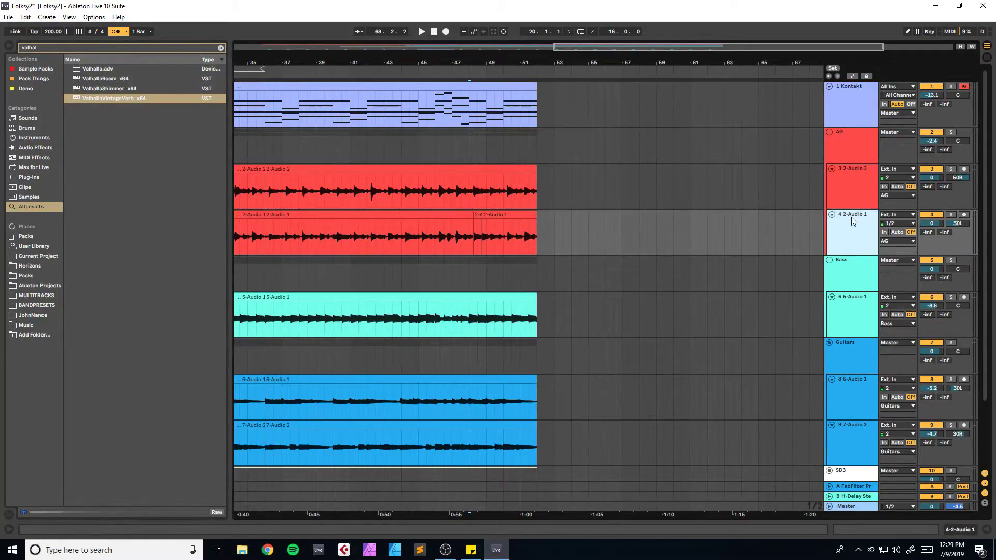
key(ctrl+t)
key(ctrl+t)
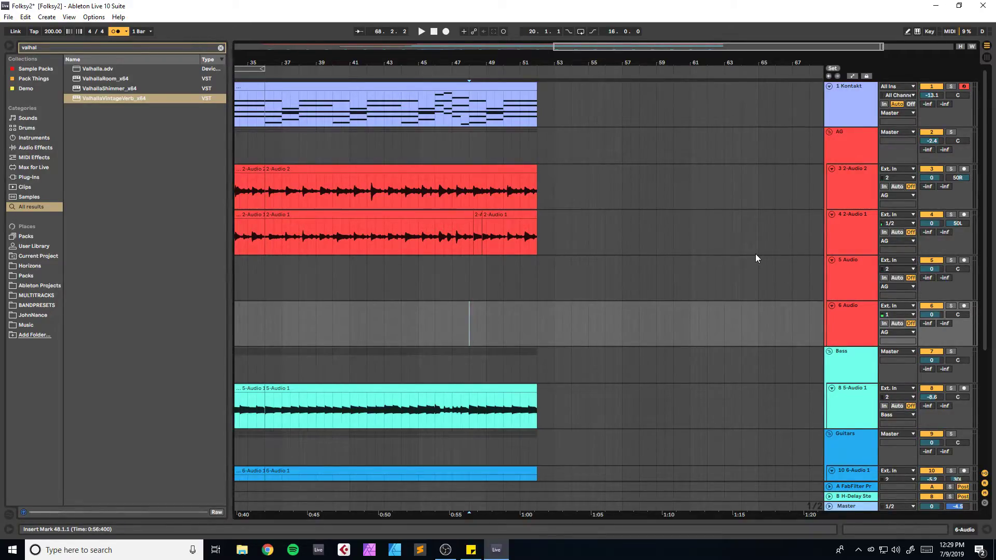
scroll(593, 275, down, 6)
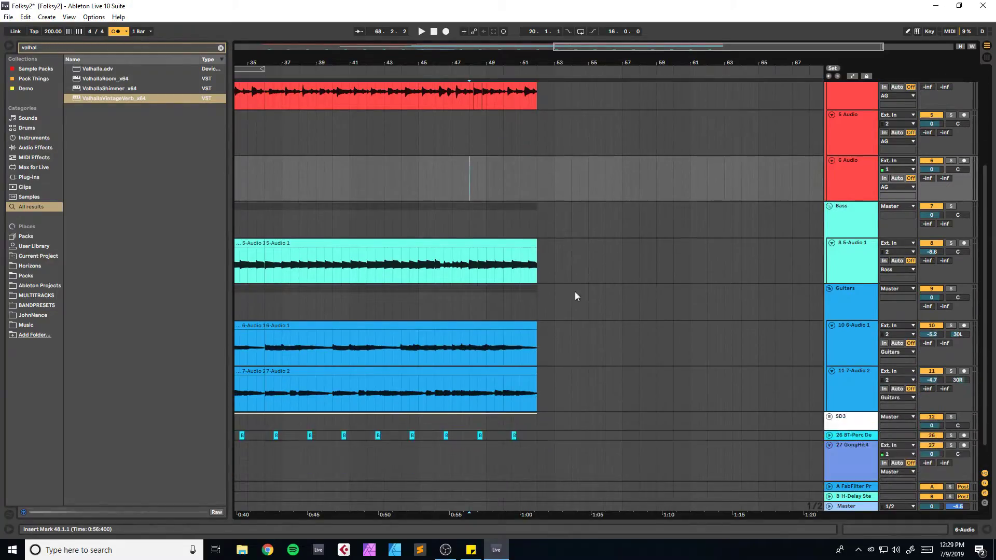
drag(607, 52, 585, 105)
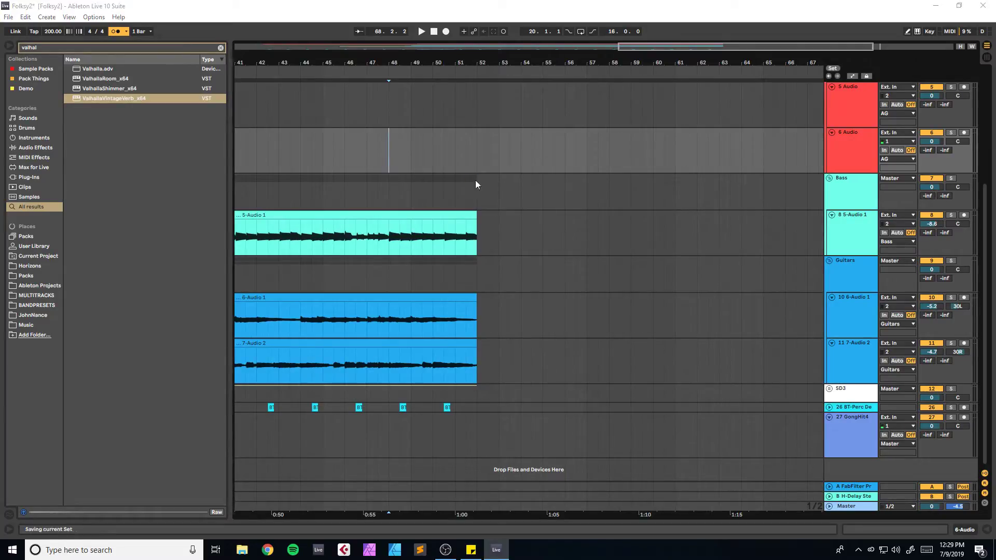
Step: Audition the final bars and place the insert marker at bar 49 as the recording start point
click(451, 154)
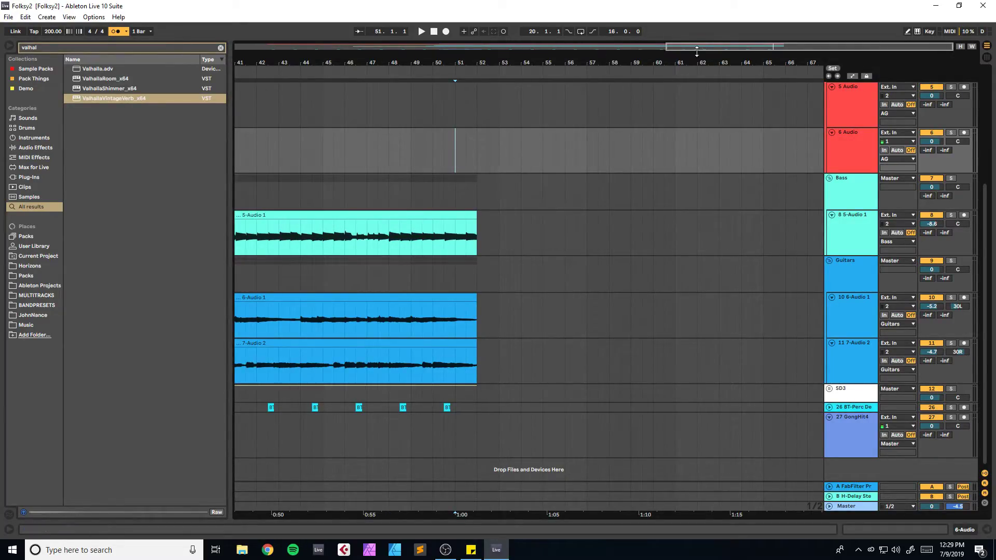
click(430, 155)
key(space)
key(space)
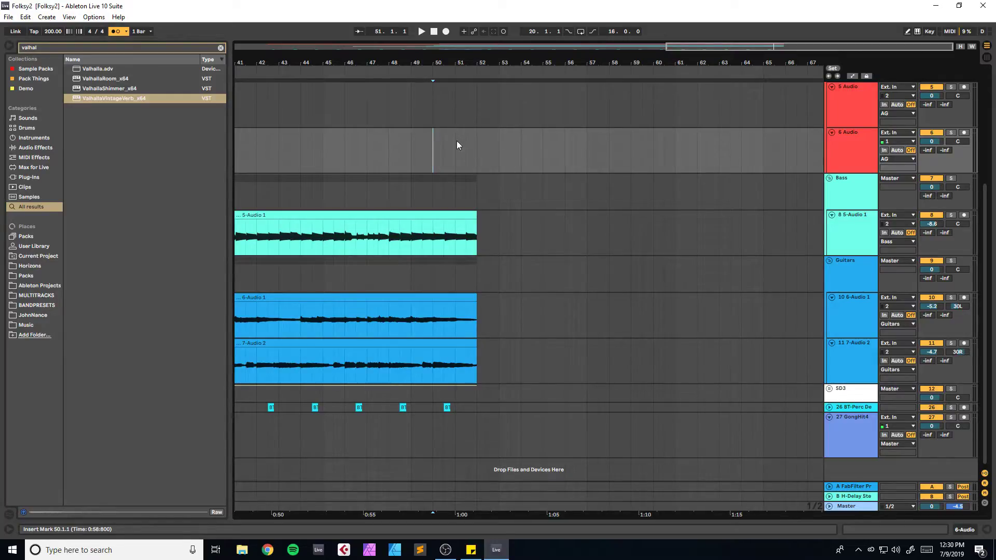
scroll(518, 197, up, 5)
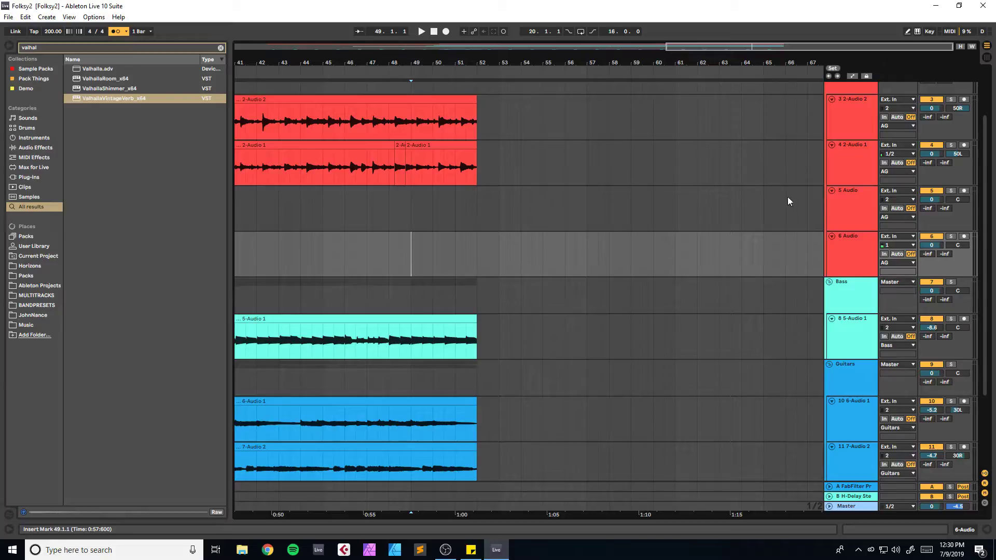
Step: Arm the 5 Audio track for recording, set its monitoring to In and save the set
click(964, 191)
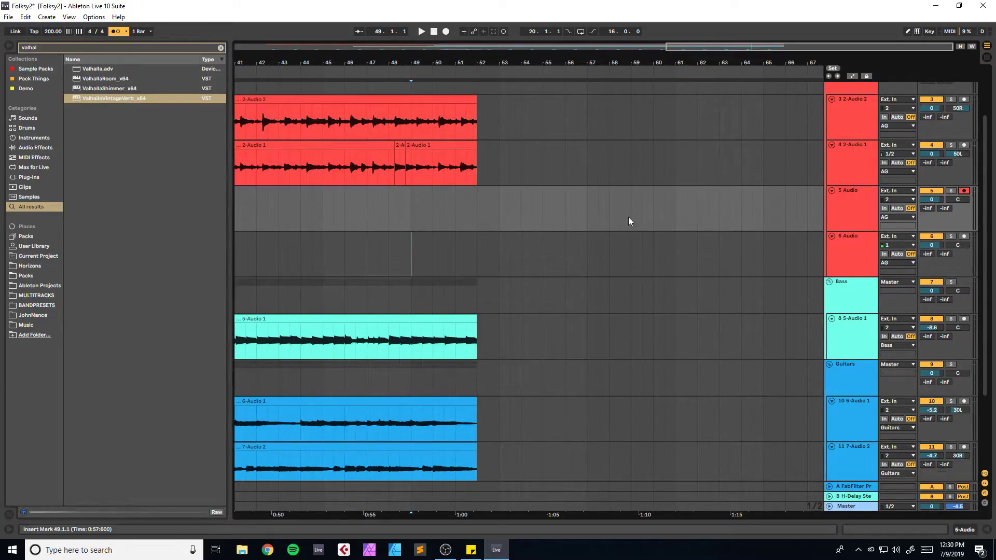
scroll(561, 236, up, 3)
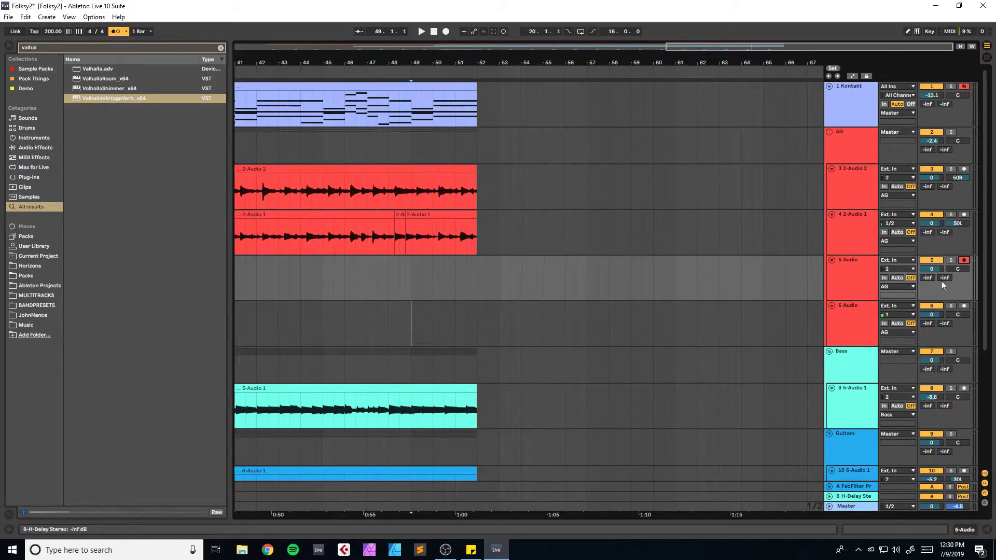
click(851, 285)
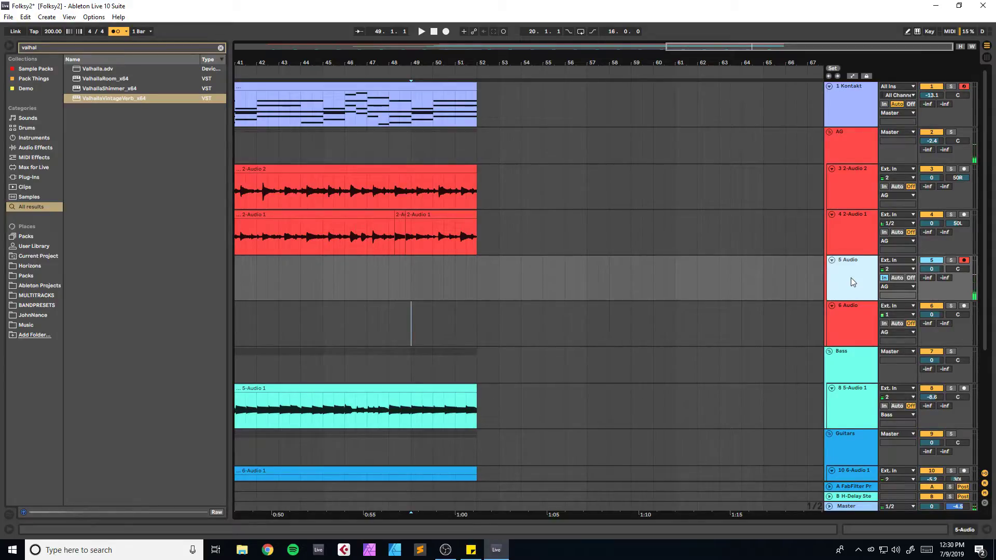
key(ctrl+s)
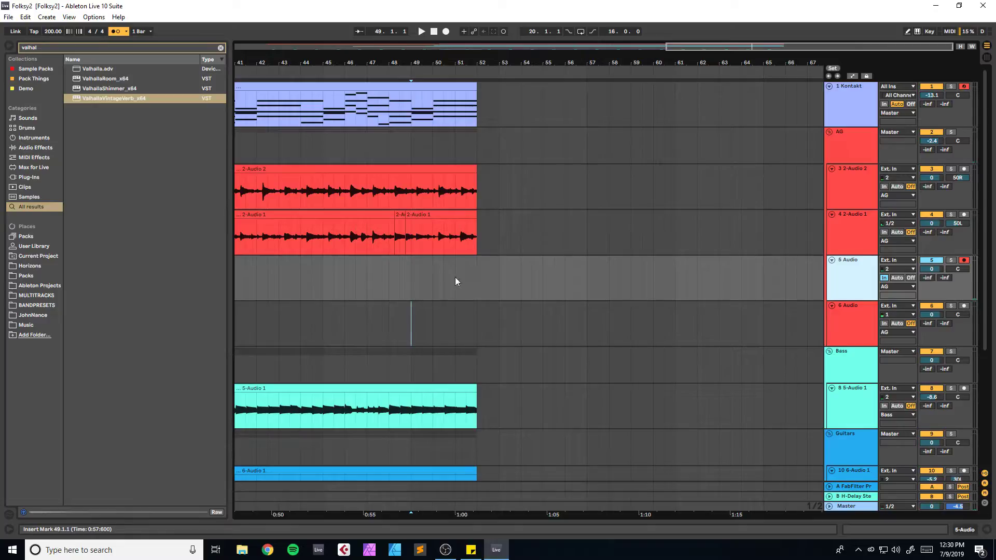
Step: Try recording several takes on the 5 Audio track from bar 49
key(F9)
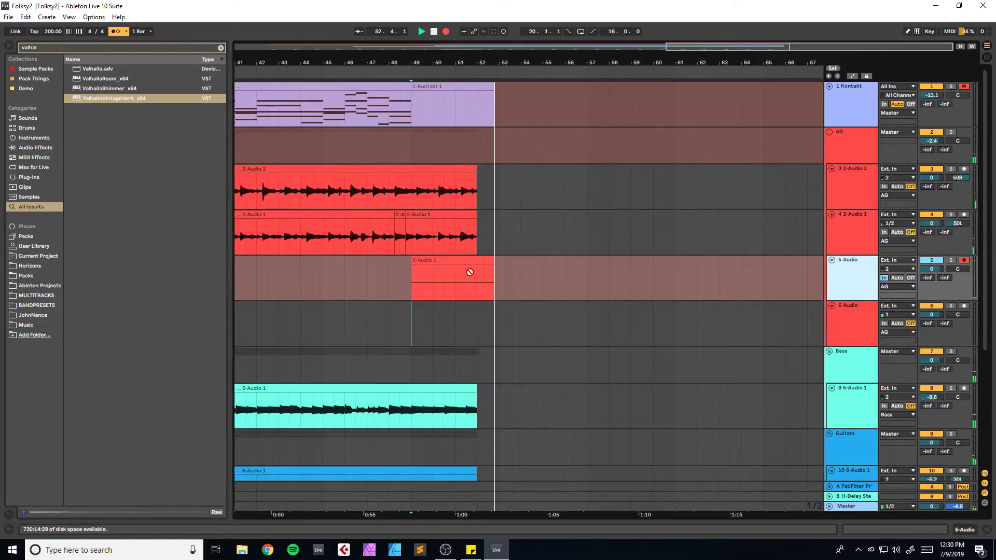
key(space)
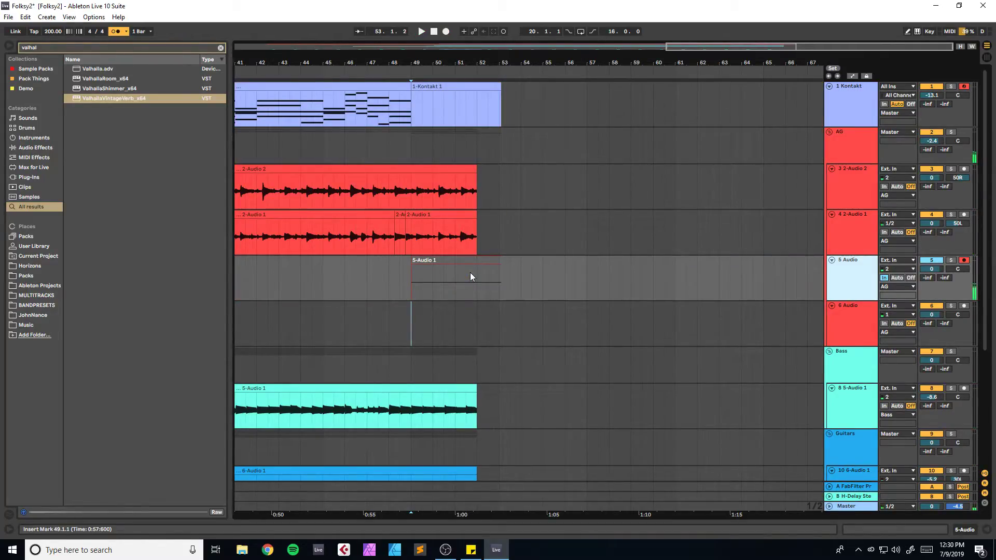
key(F9)
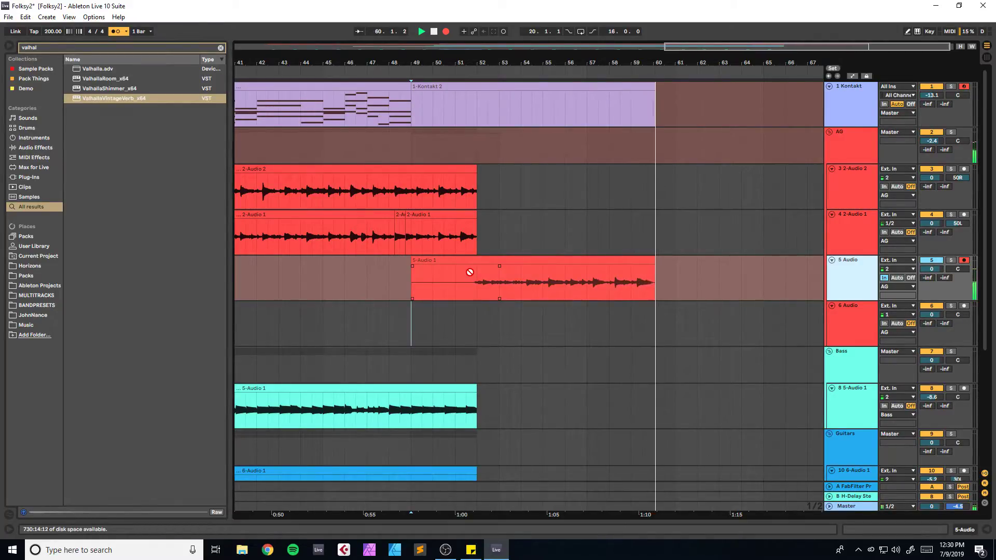
key(space)
key(space)
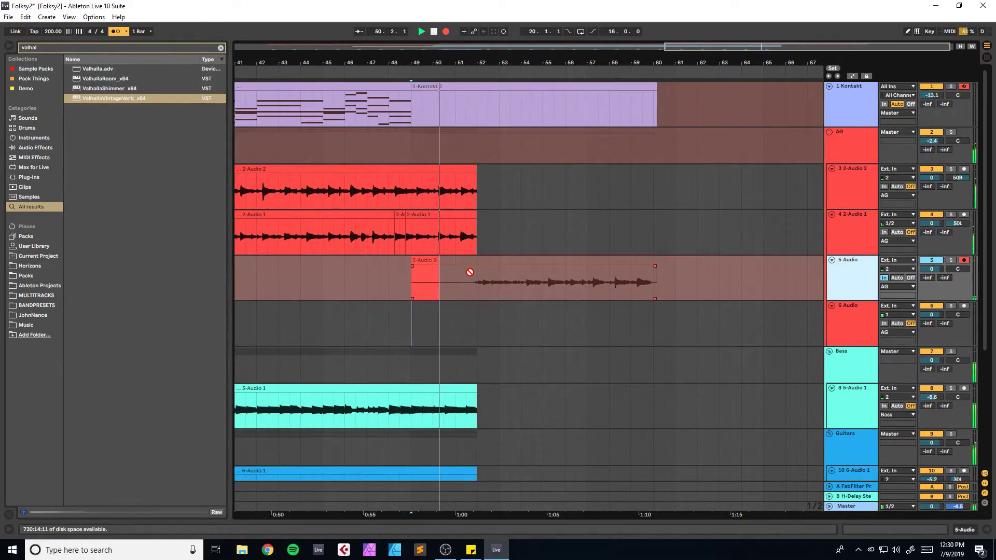
key(space)
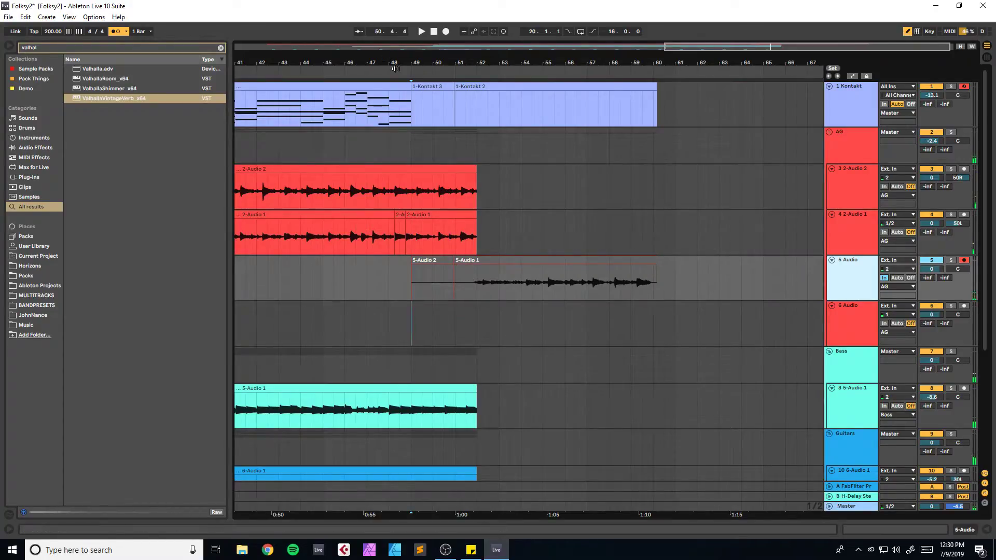
Step: Disarm the Kontakt track, extend its MIDI clip back to bar 52 and delete the empty recorded clip after it
drag(408, 86, 476, 89)
scroll(585, 207, down, 5)
scroll(567, 239, up, 2)
scroll(565, 238, up, 3)
click(524, 98)
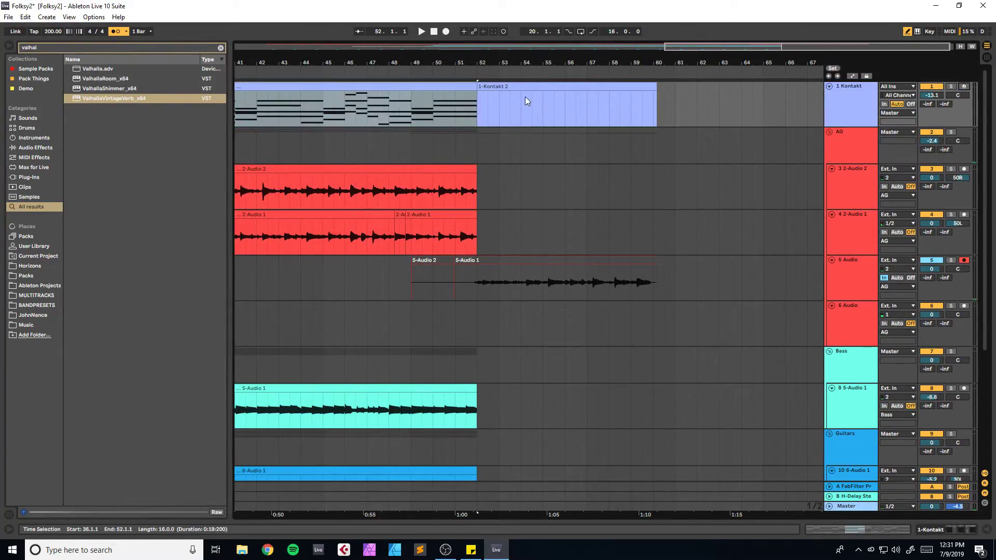
key(Delete)
Step: Record another take on the 5 Audio track from bar 49 to bar 57
click(409, 149)
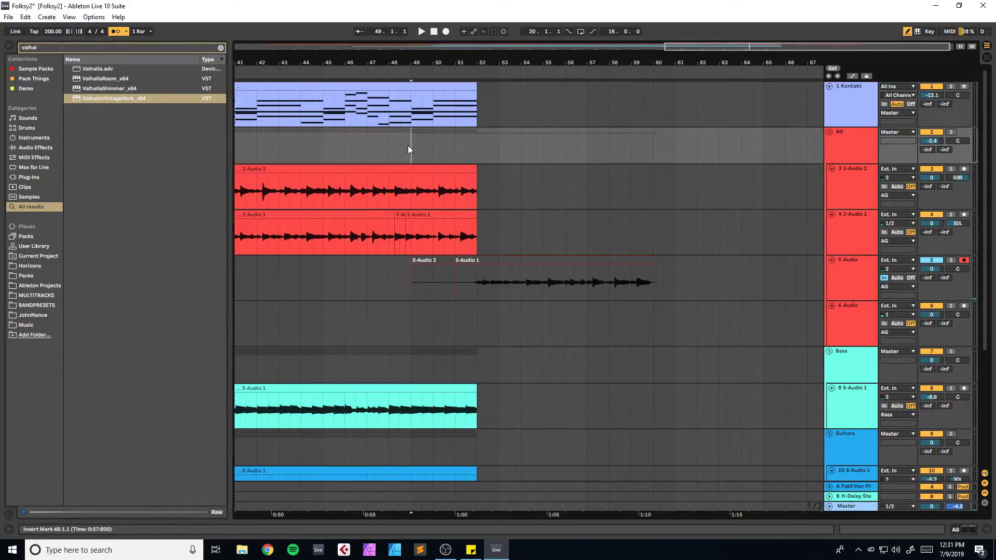
key(F9)
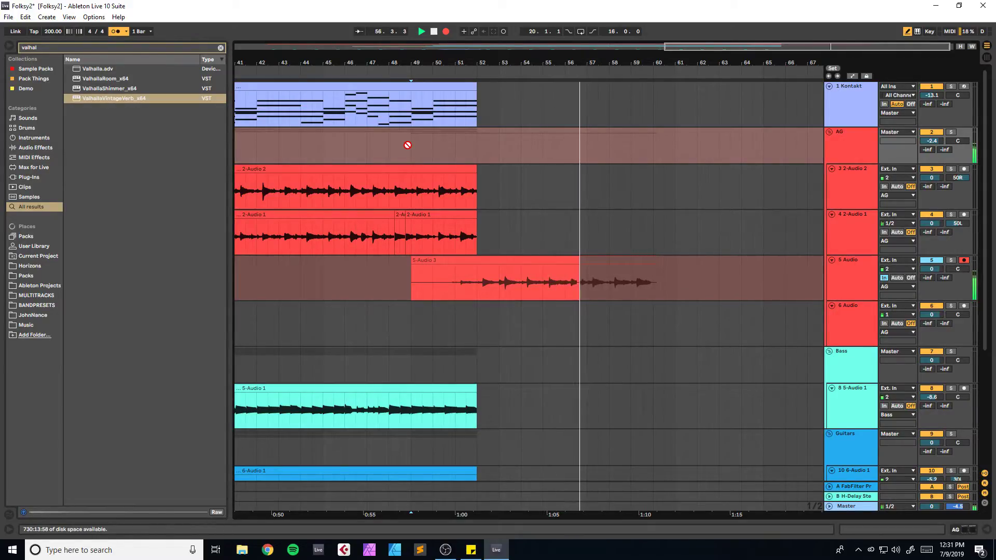
key(space)
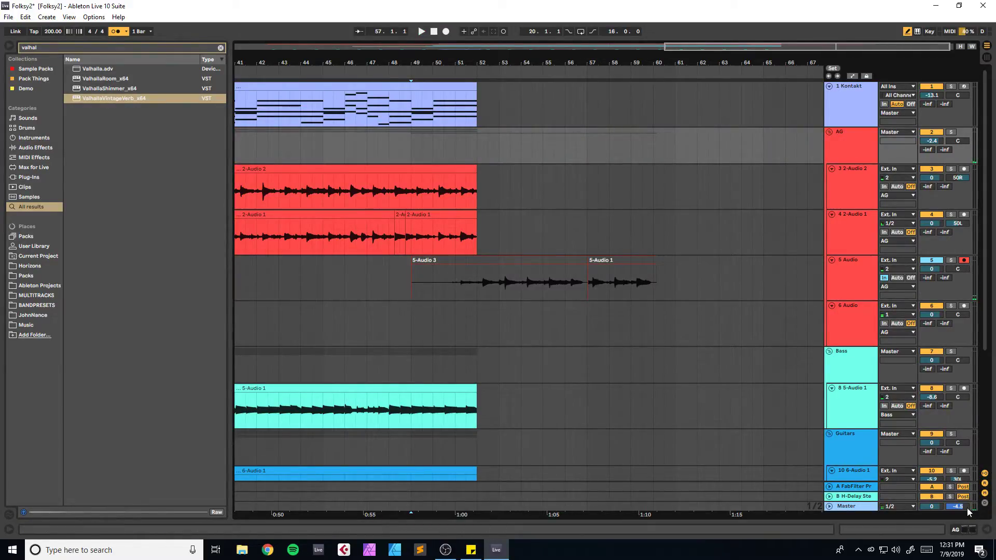
Step: Set the cue volume to 0 dB and re-record 5 Audio from bar 49, ending the final take at about bar 68
click(412, 288)
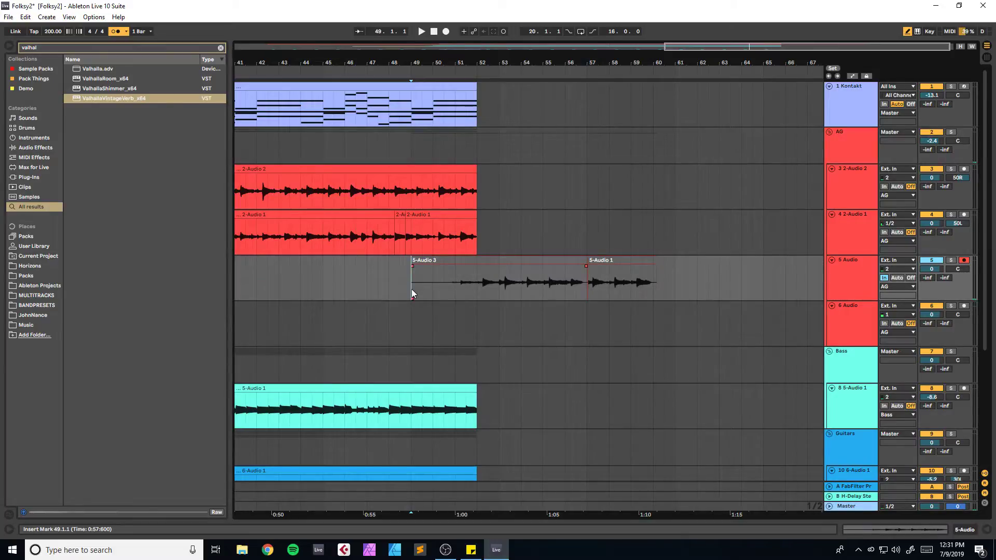
key(F9)
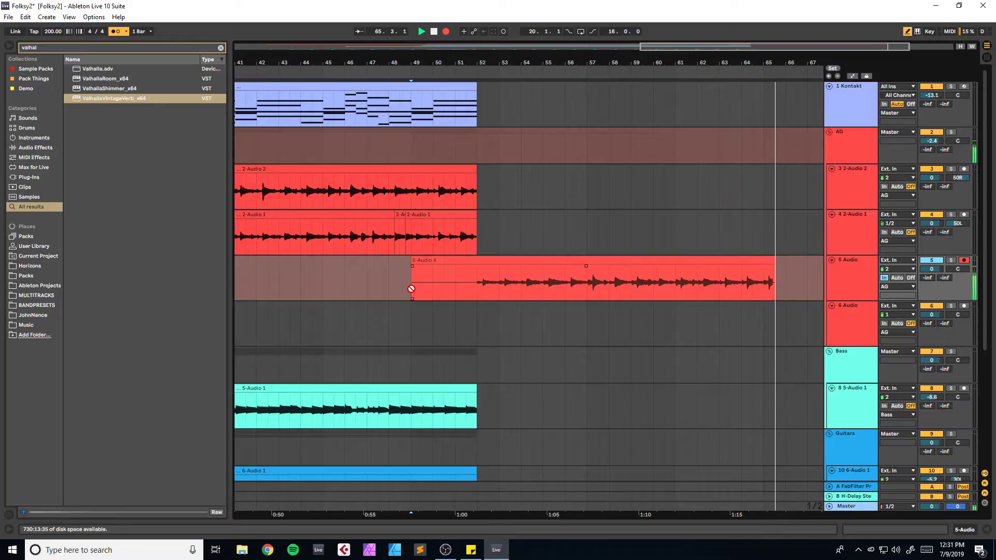
key(space)
key(F9)
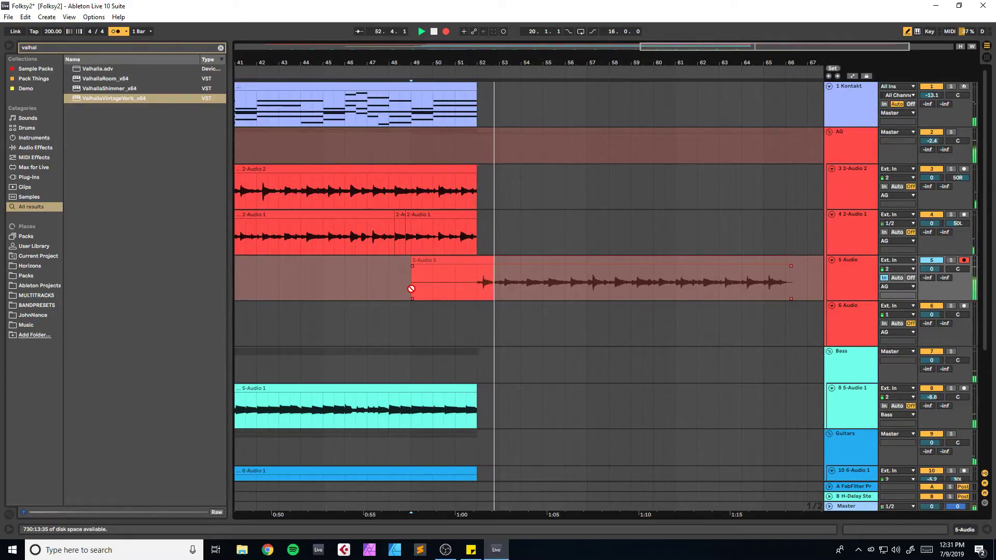
key(space)
key(F9)
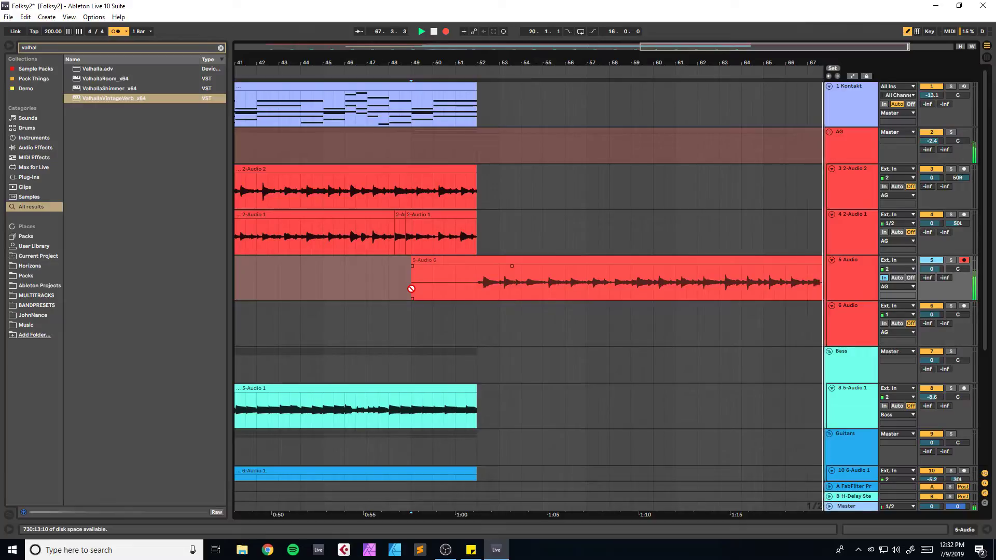
key(space)
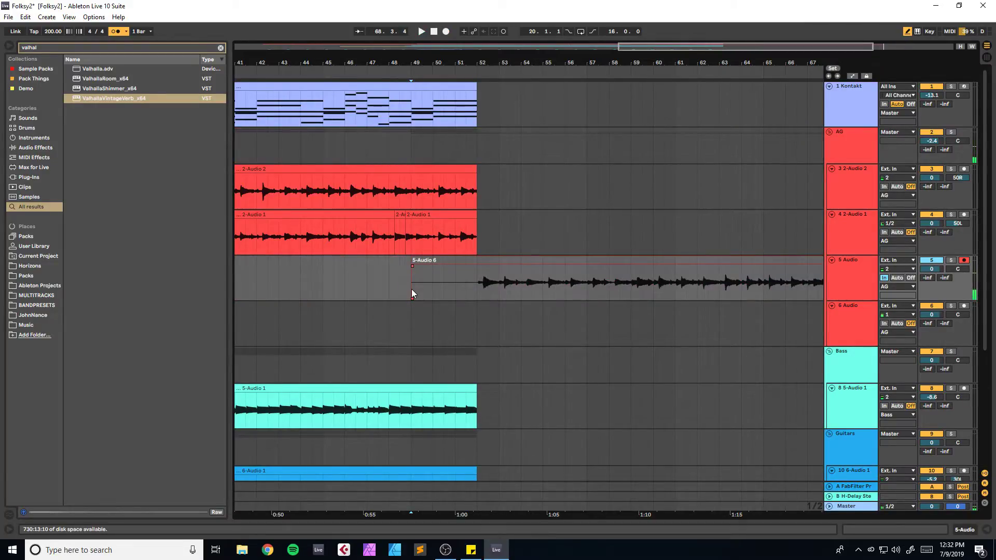
Step: Re-record the 5 Audio track from bar 49 to about bar 72 and move the take to the 6 Audio track, panned 50L
key(space)
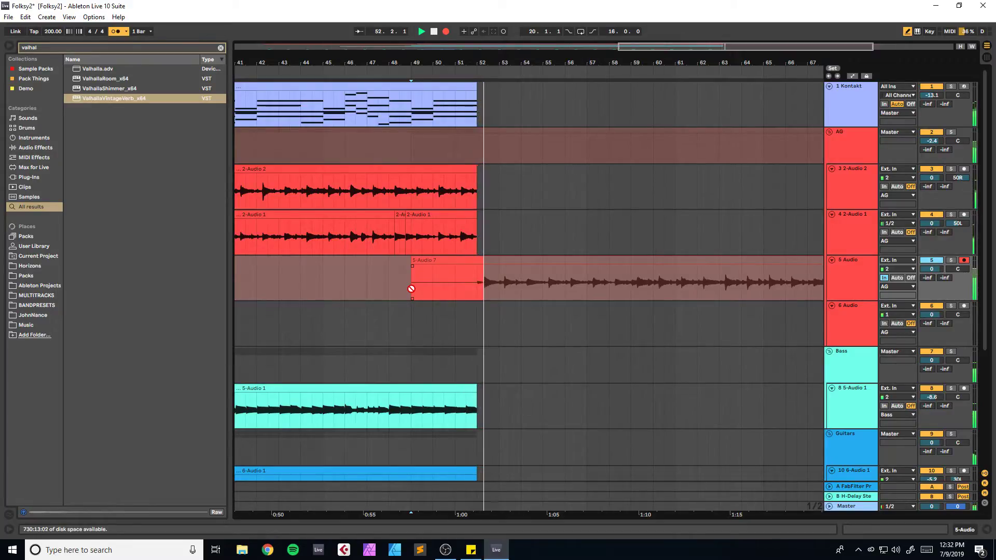
key(space)
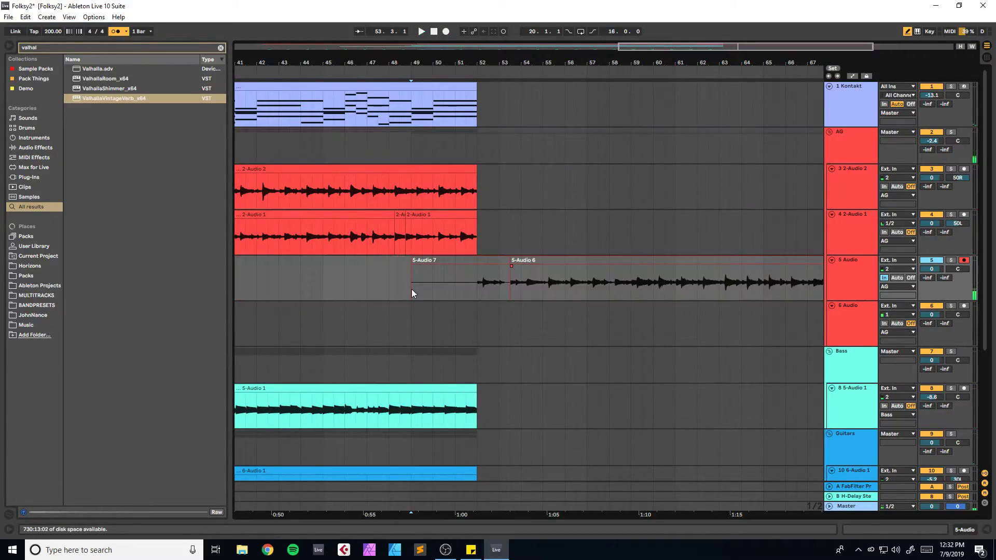
key(F9)
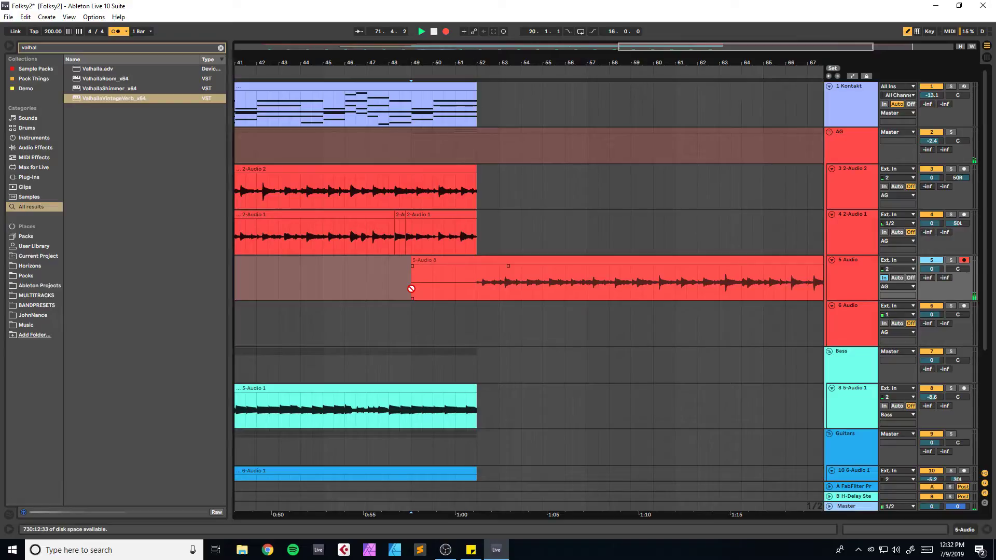
key(space)
drag(513, 260, 512, 309)
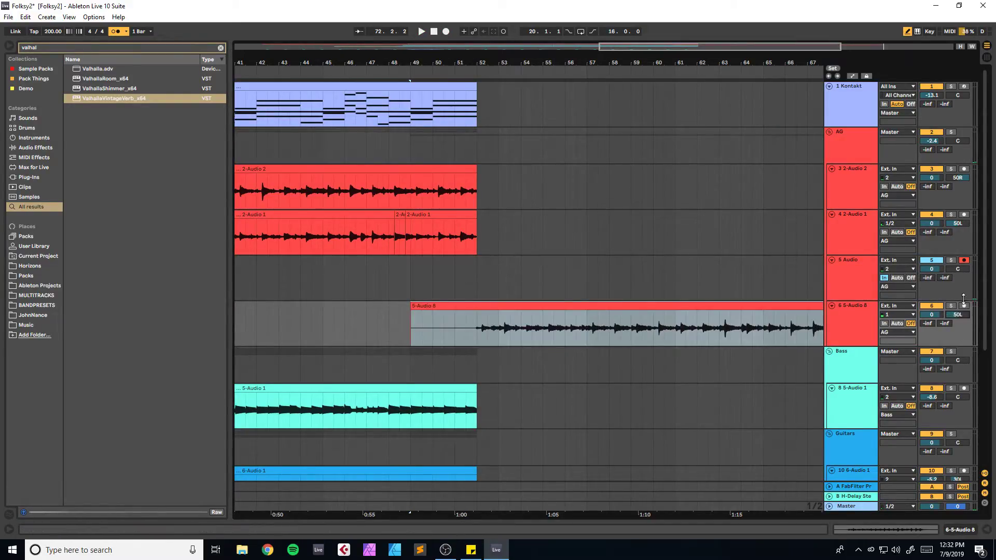
Step: Record a second guitar take on the 5 Audio track, panned 50R, from bar 49 to bar 73 and save the set
click(415, 281)
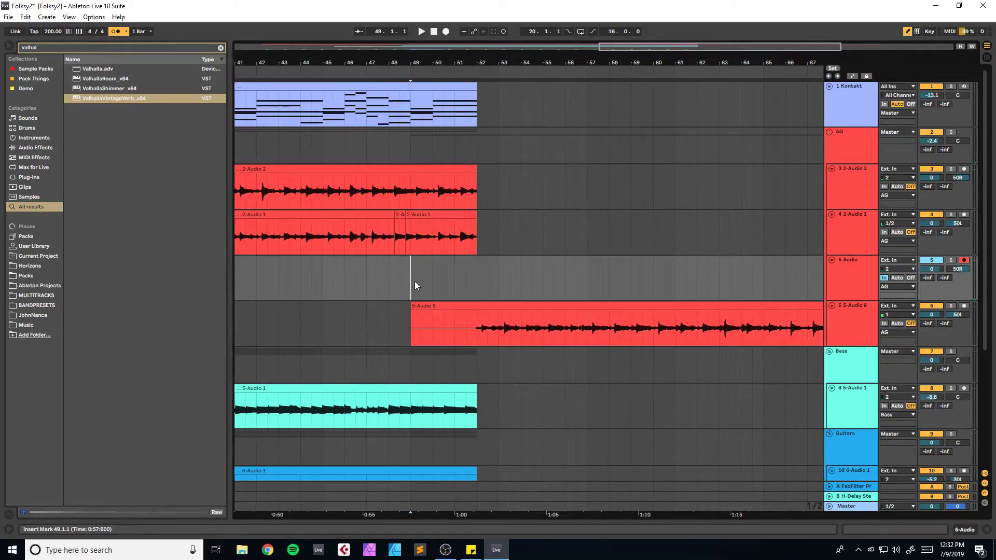
key(F9)
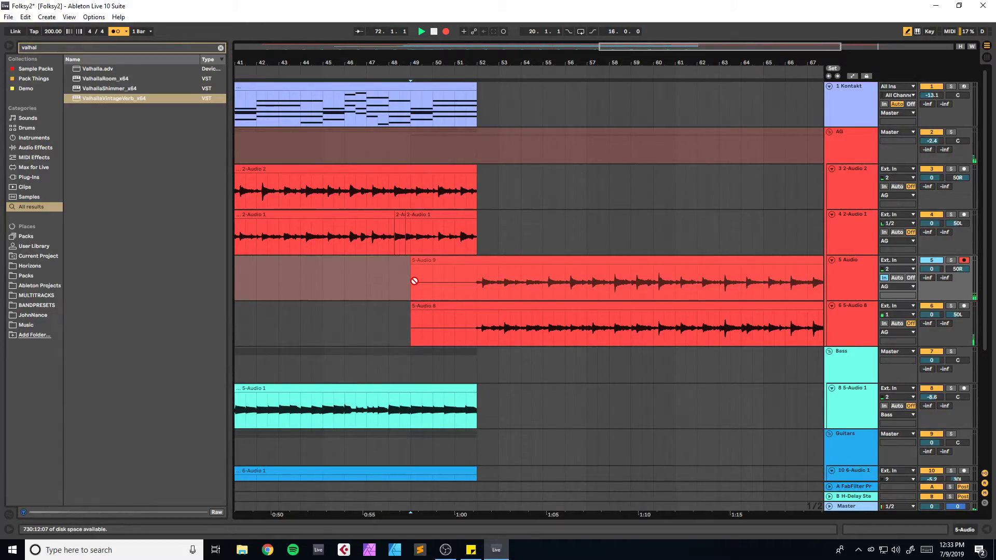
key(space)
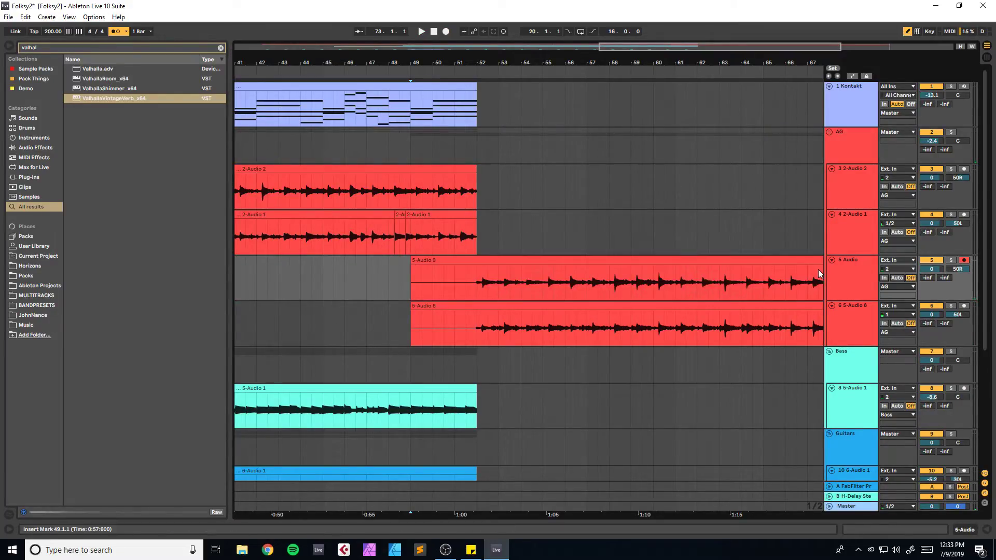
key(ctrl+s)
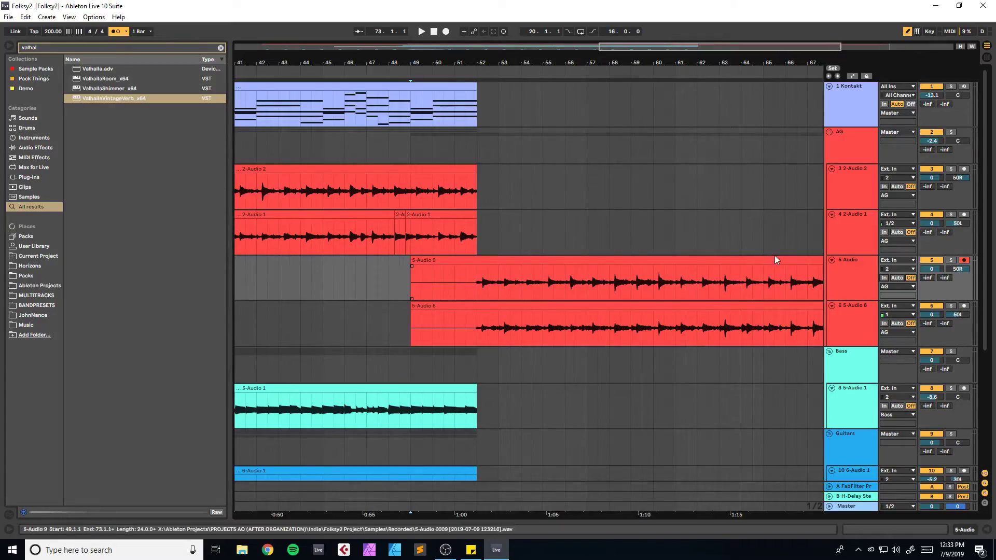
Step: Add an audio track to the Bass group, with its input channel set to 2 and monitoring set to In
scroll(748, 285, down, 3)
click(861, 322)
key(ctrl+t)
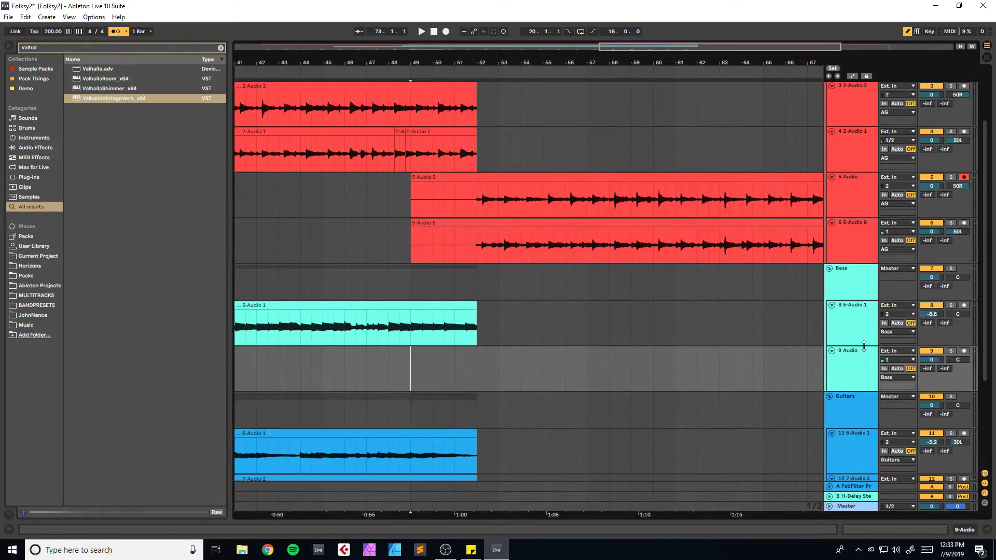
click(894, 360)
click(892, 383)
click(885, 369)
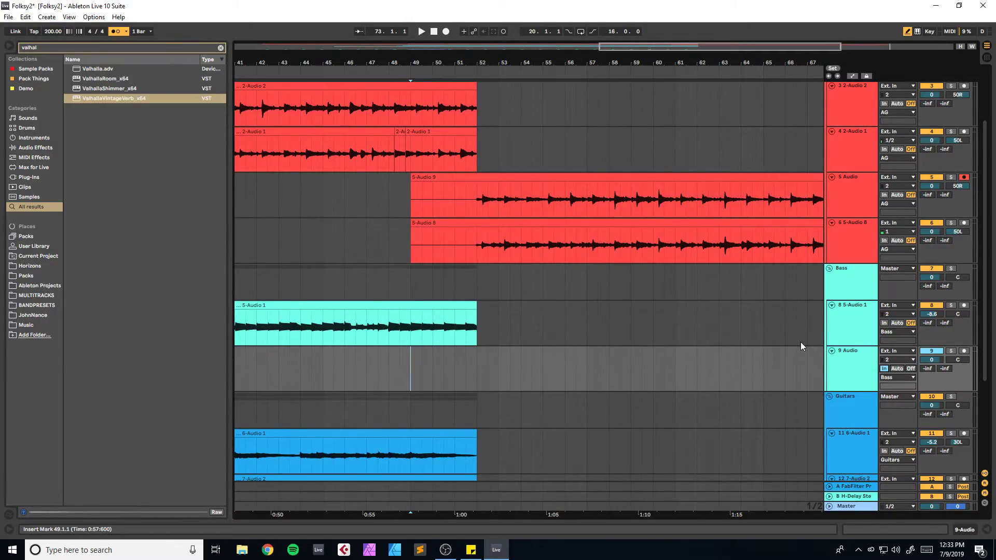
Step: Set the 9 Audio track's volume to -9.4 dB, arm it for recording in place of 5 Audio, and save the set
drag(931, 359, 933, 370)
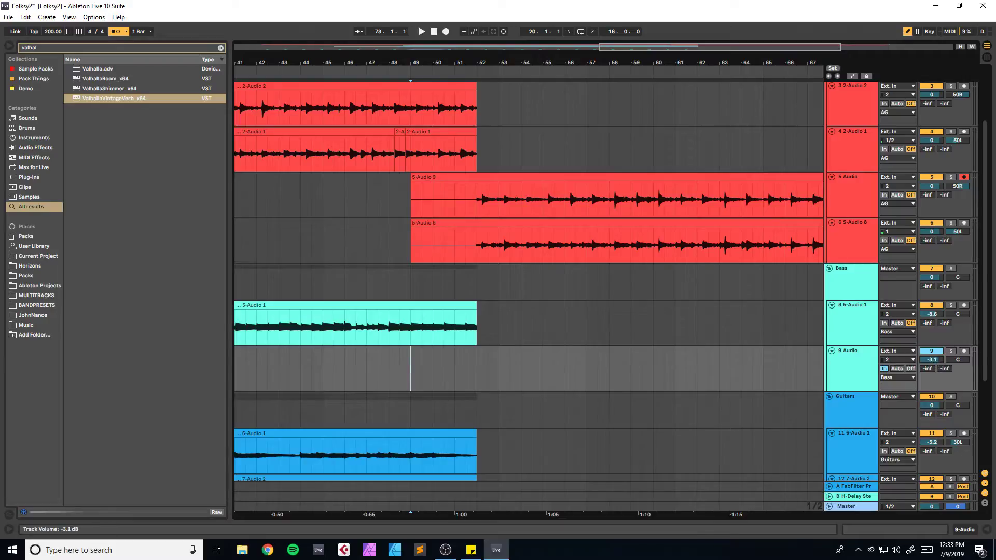
click(964, 351)
click(963, 177)
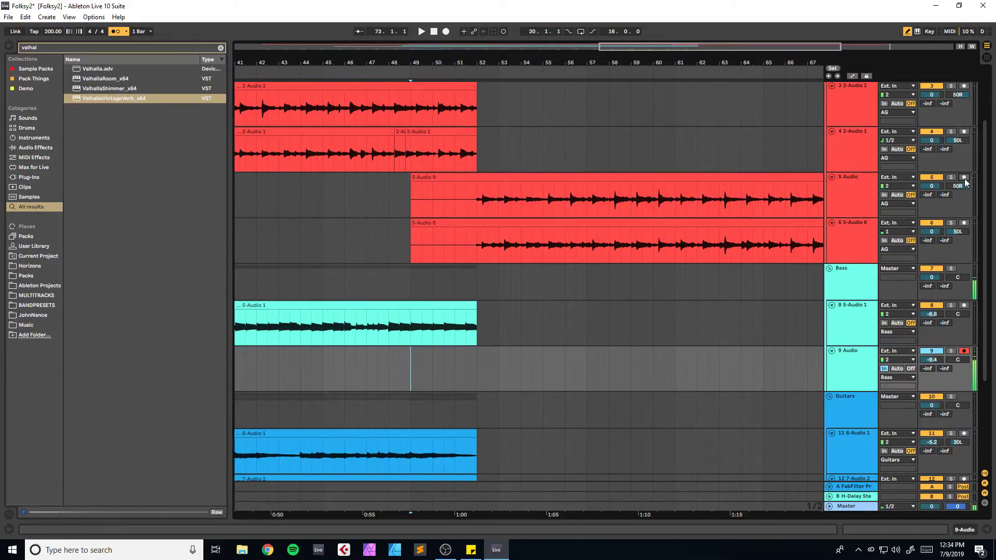
key(ctrl+s)
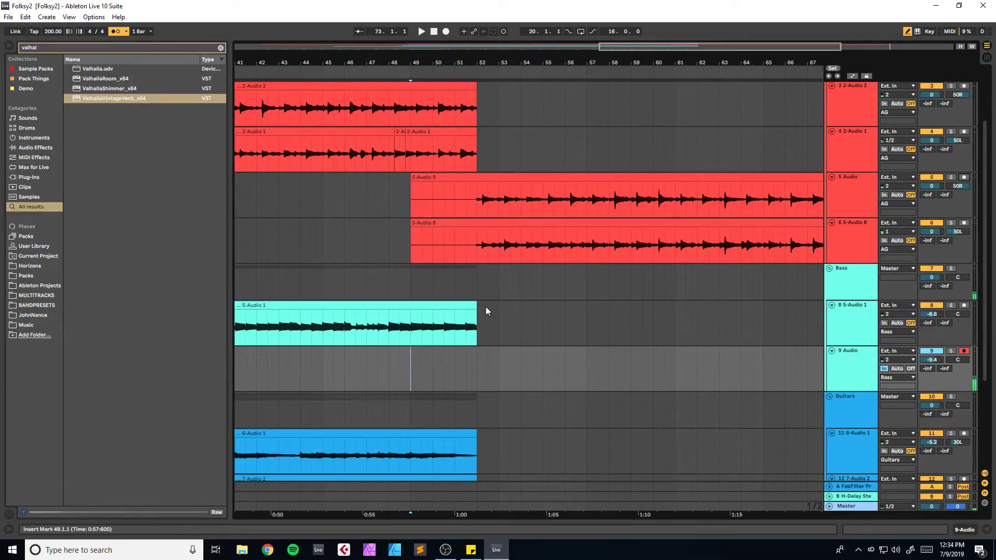
Step: Play the arrangement from bar 49 to about bar 69 to rehearse the bass part against the new guitar takes
scroll(572, 301, up, 3)
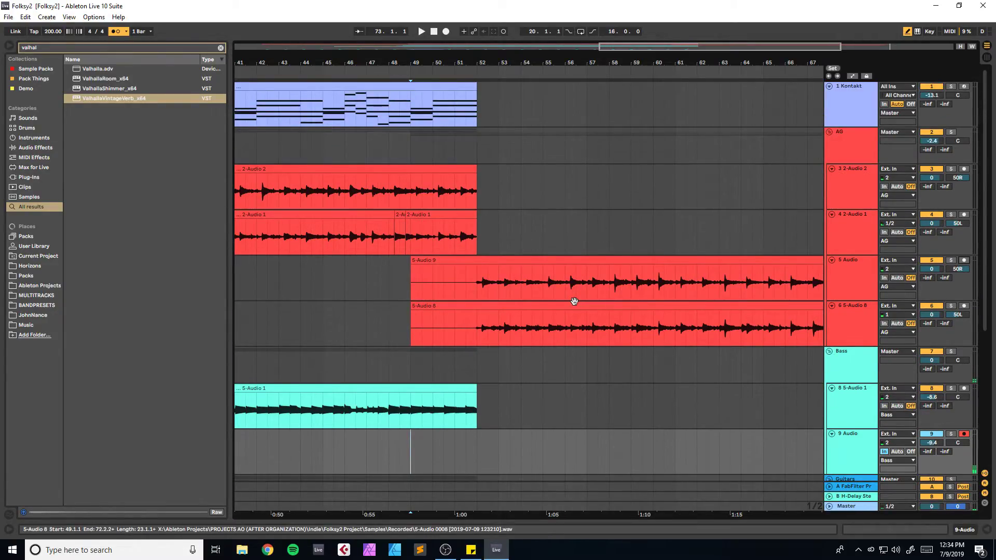
scroll(574, 300, down, 3)
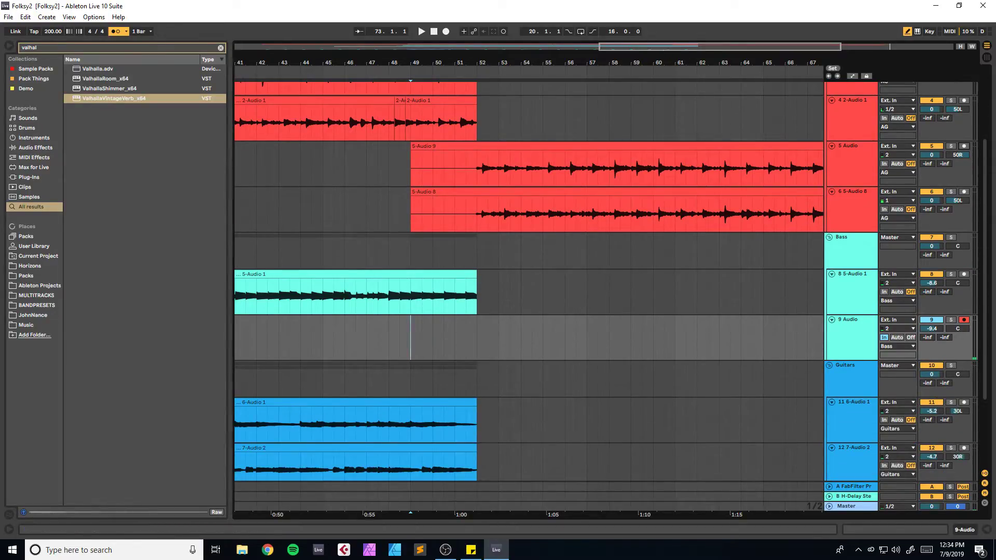
drag(668, 47, 693, 45)
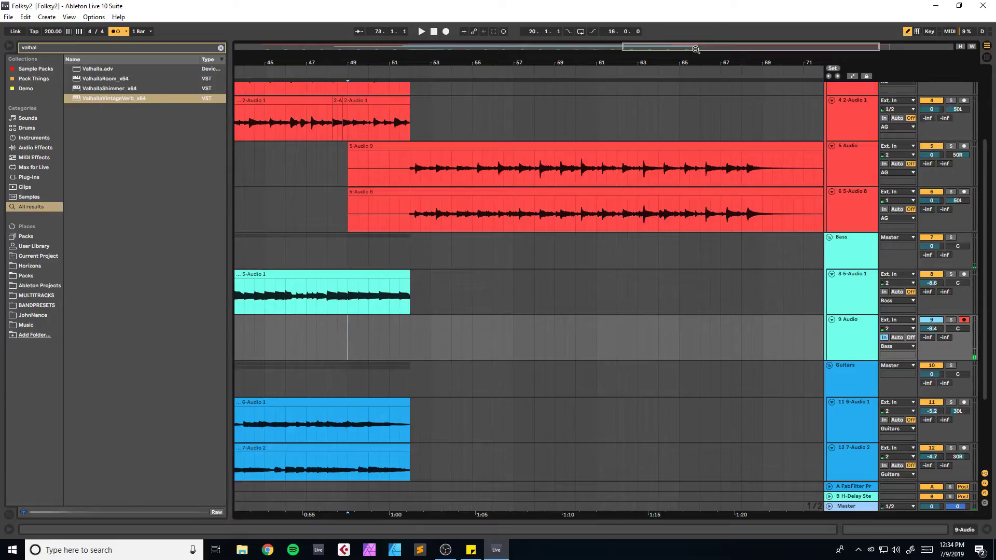
key(space)
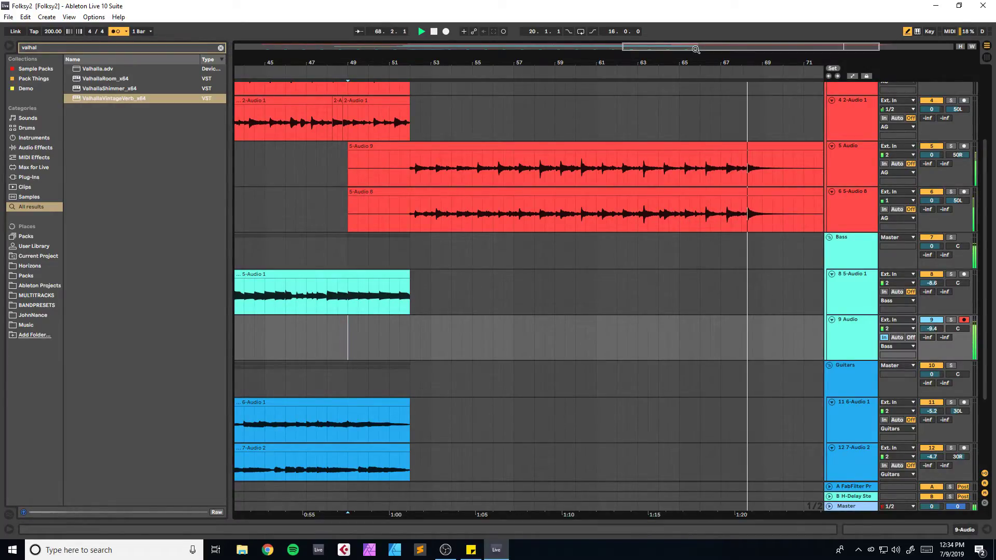
key(space)
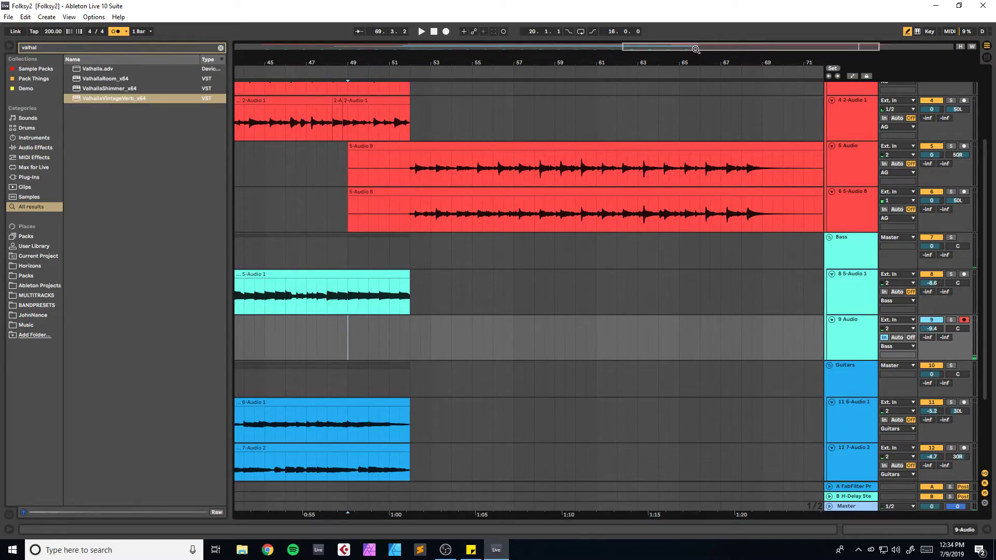
Step: Record bass takes on the 9 Audio track from bar 49, ending the final take at bar 71, and save the set
key(F9)
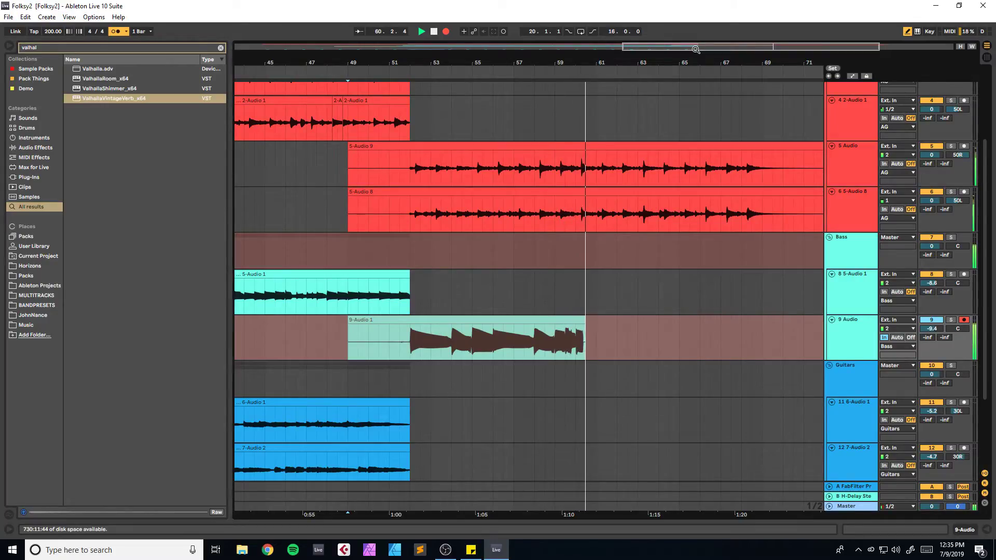
key(space)
key(F9)
key(space)
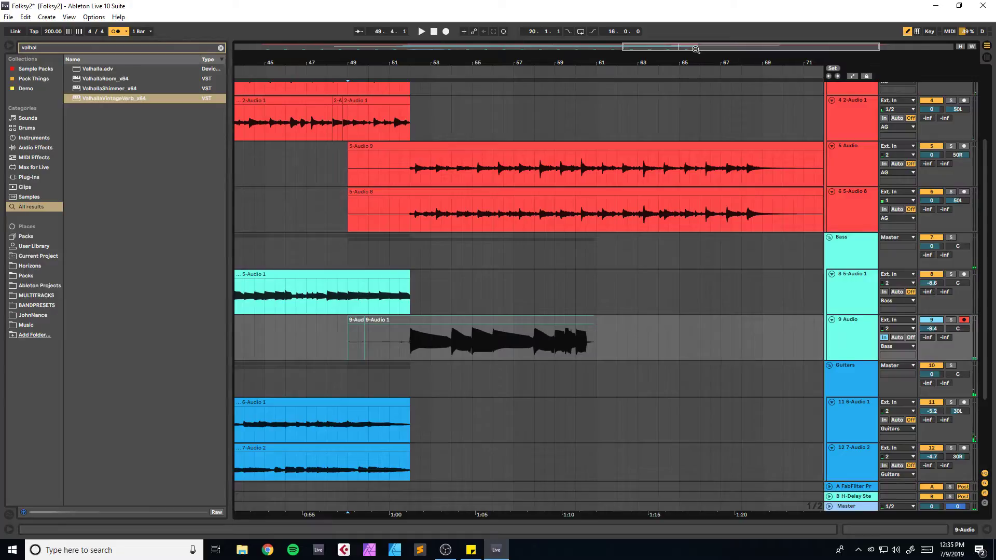
key(F9)
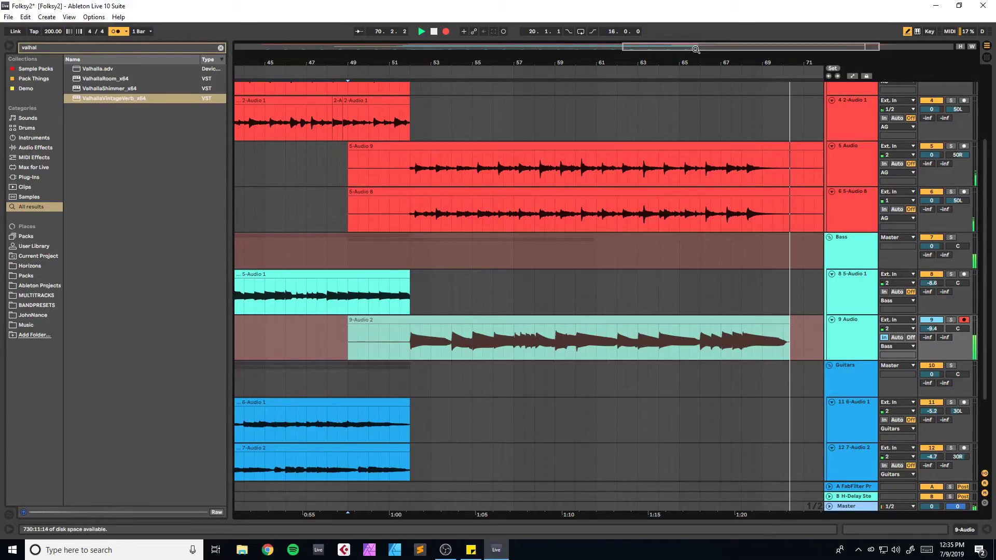
key(space)
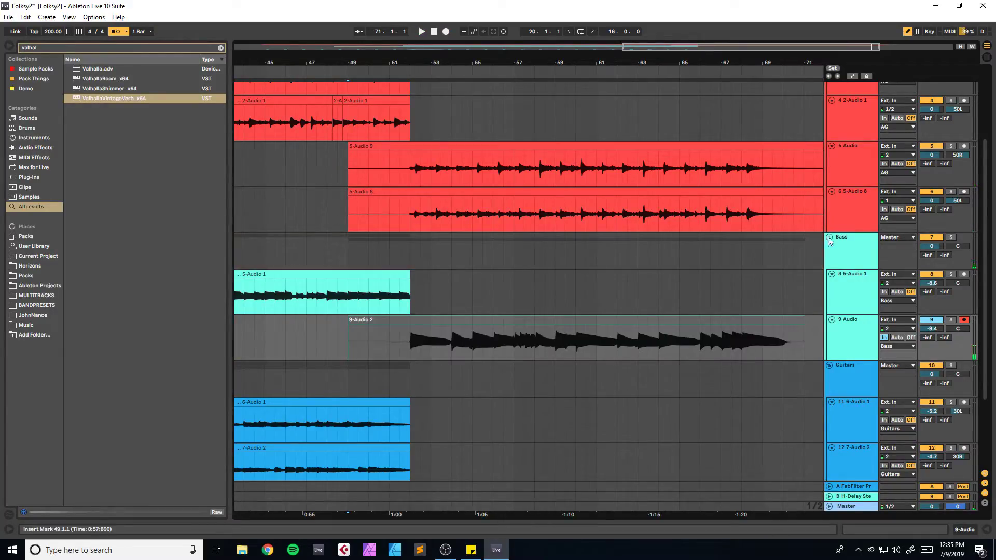
key(ctrl+s)
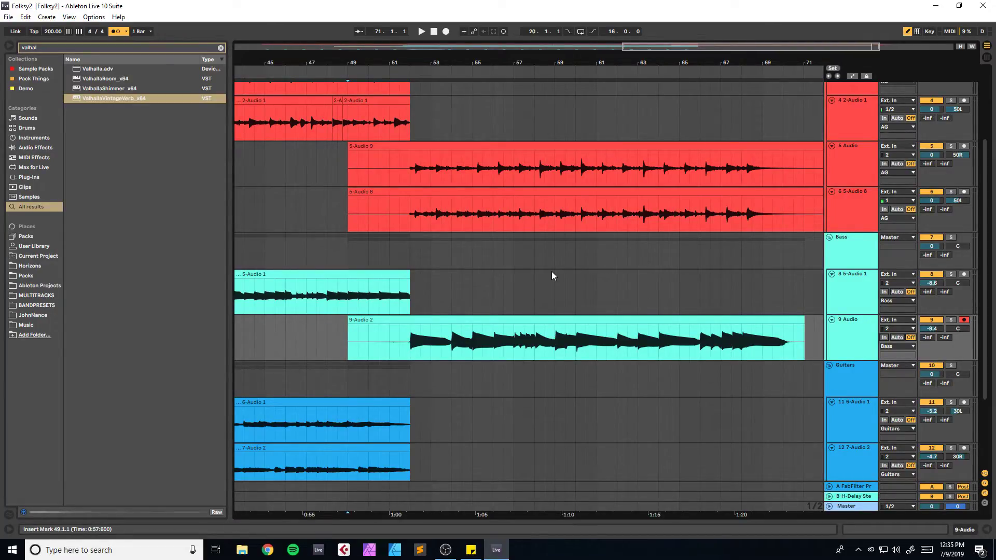
drag(658, 61, 620, 40)
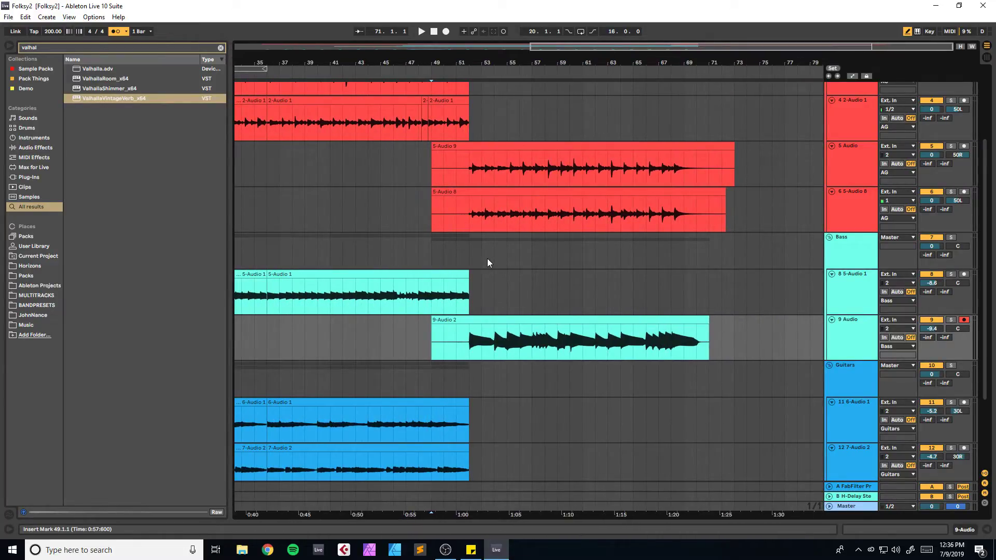
scroll(667, 308, down, 5)
scroll(660, 308, up, 4)
scroll(660, 308, up, 1)
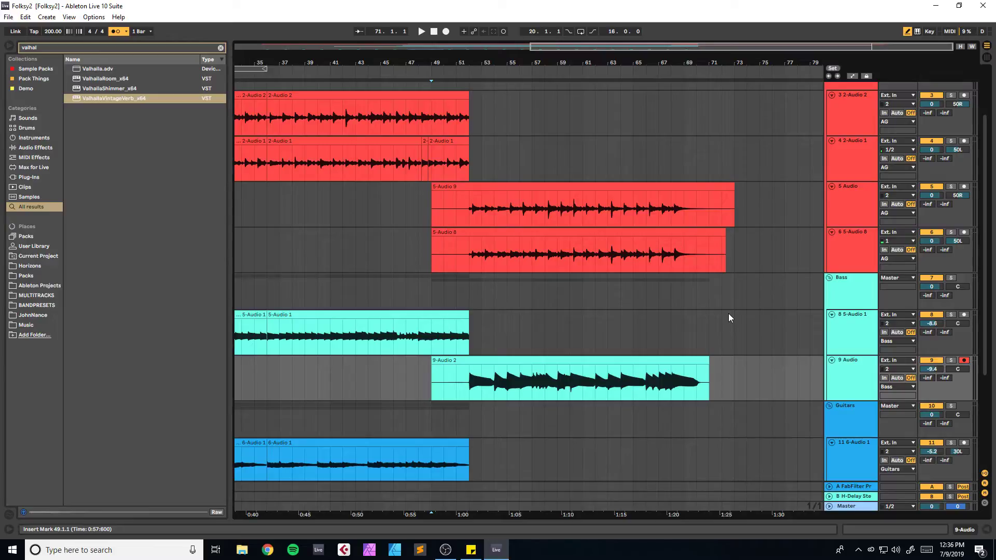
Step: Place the insert marker at bar 51 on the Guitars group track and save the set
scroll(724, 314, down, 5)
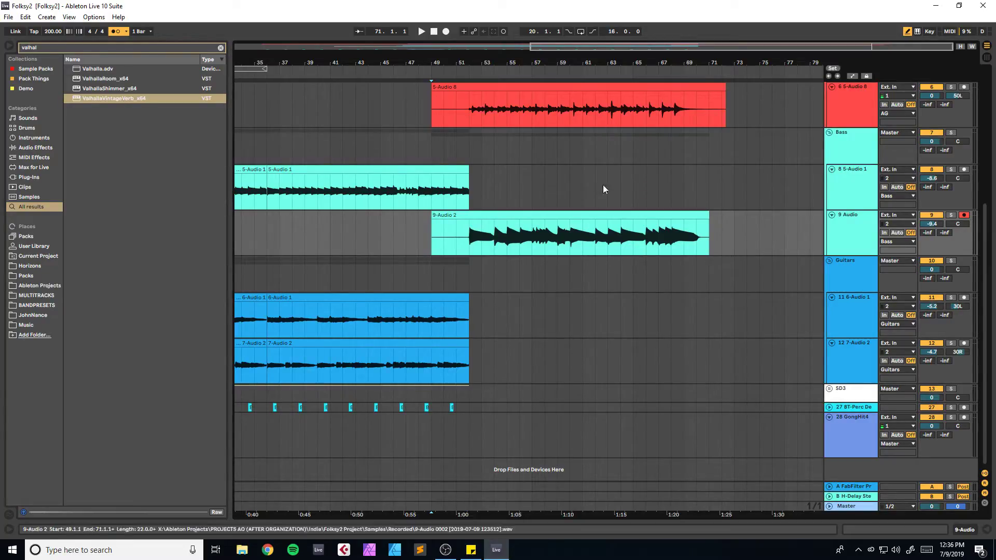
drag(625, 48, 645, 47)
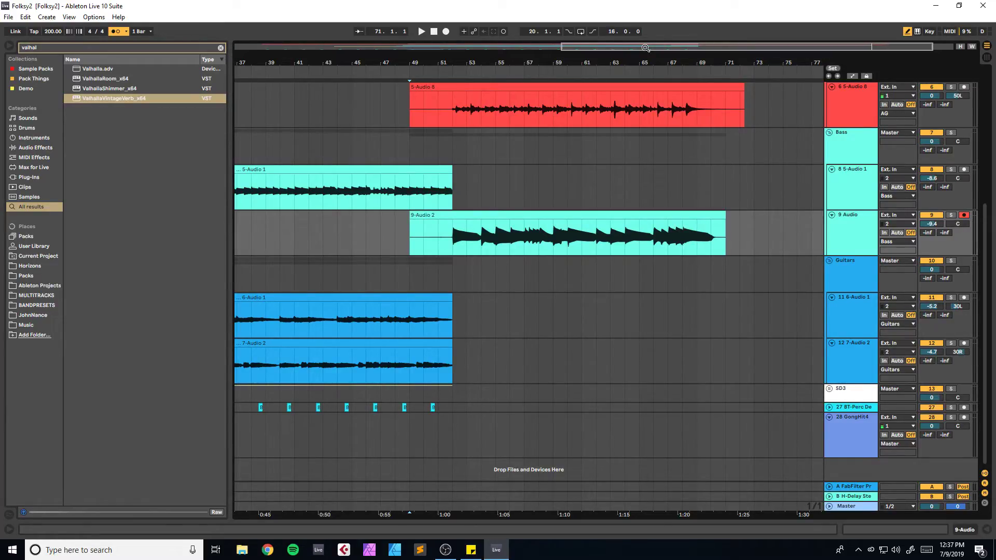
drag(645, 48, 669, 54)
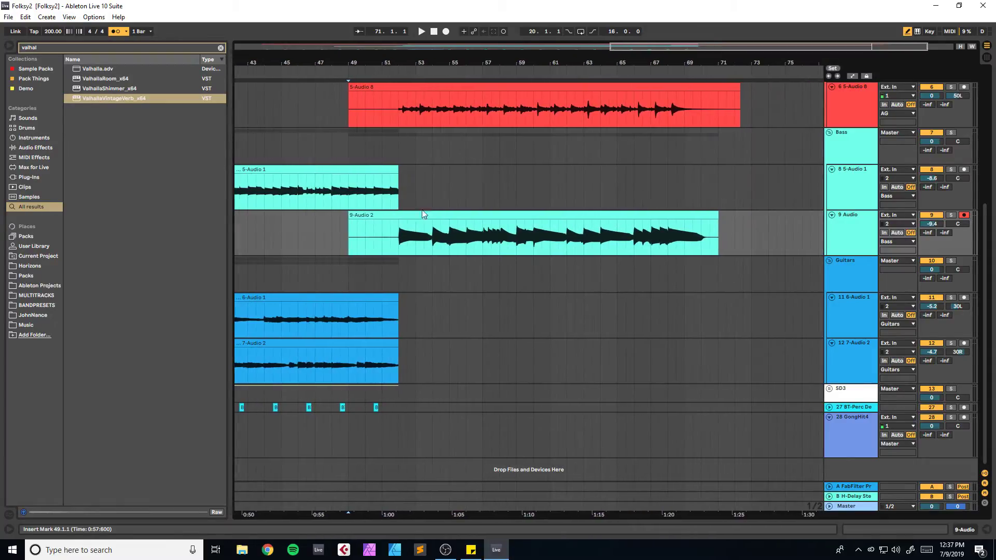
click(382, 271)
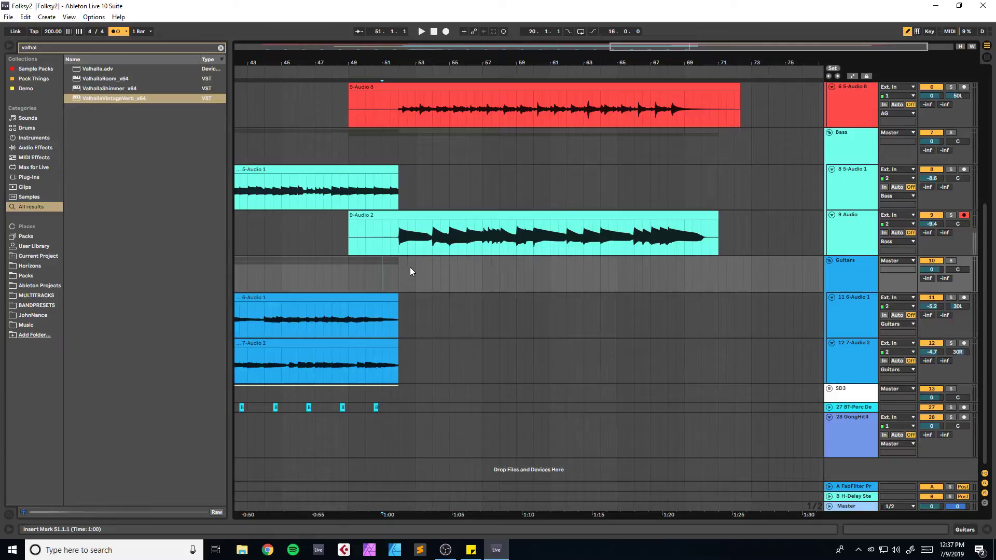
key(ctrl+s)
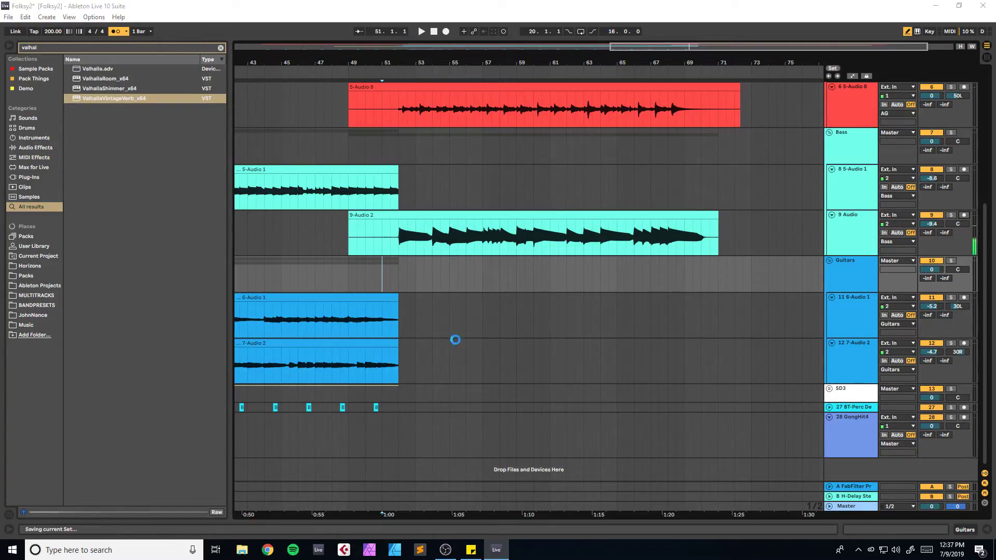
Step: Insert an eight-bar empty MIDI clip at bars 52 to 60 on the Superior Drummer track and save the set
drag(398, 393, 532, 374)
click(829, 389)
scroll(437, 344, down, 3)
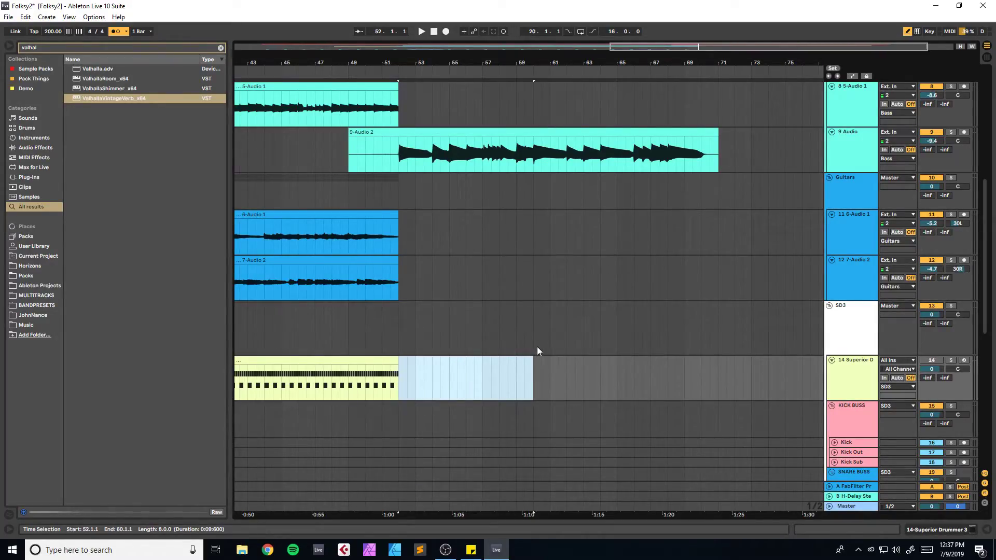
key(ctrl+shift+m)
key(b)
key(space)
key(ctrl+s)
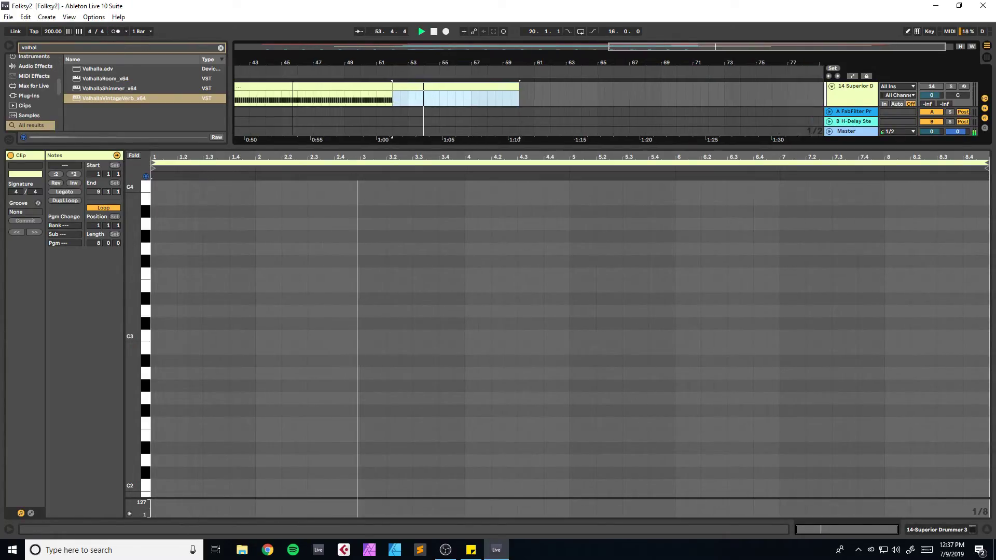
Step: Close the clip editor, lower the 9 Audio bass track's volume to -11.8 dB and save the set
scroll(474, 132, down, 1)
key(ctrl+alt+l)
scroll(693, 188, up, 1)
scroll(692, 192, up, 5)
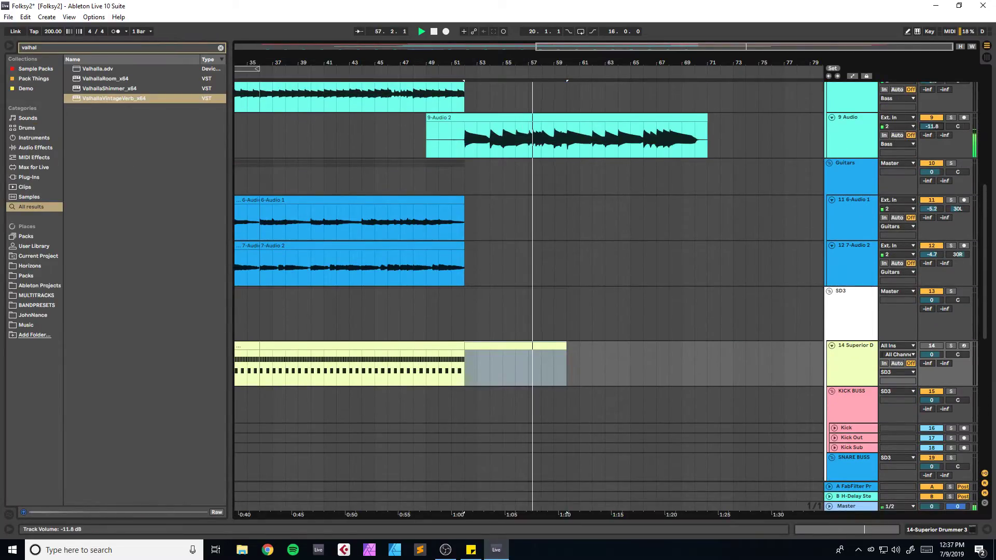
key(ctrl+s)
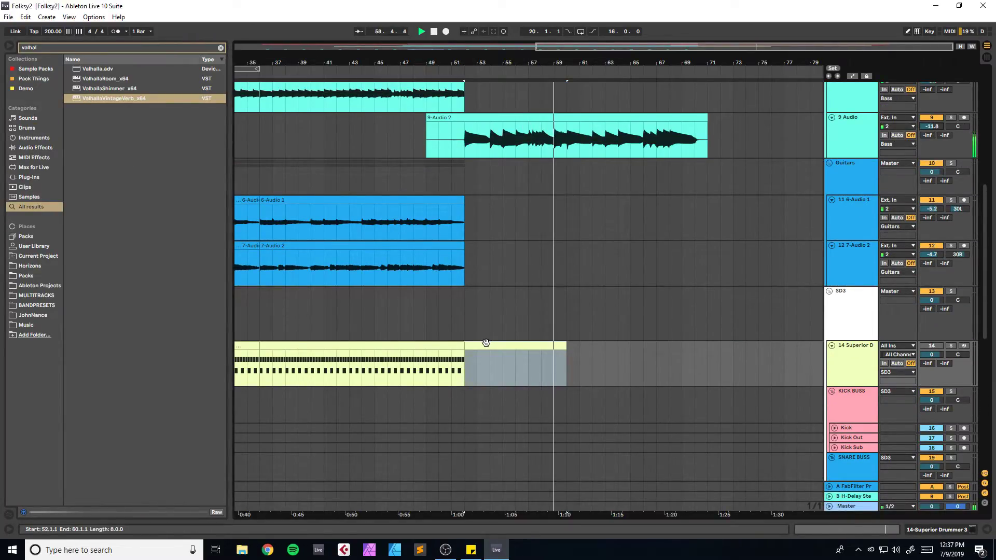
Step: Open the new drum clip and place C1 kick notes on the first beats of bars 1 and 2
double_click(486, 343)
drag(133, 406, 125, 327)
scroll(171, 407, down, 1)
key(space)
double_click(154, 400)
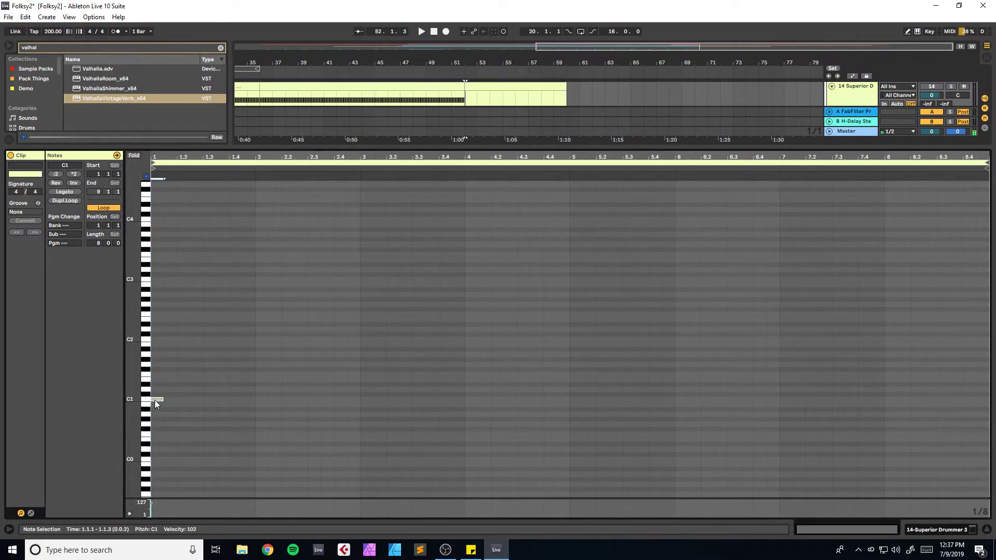
double_click(181, 399)
drag(182, 400, 265, 400)
key(space)
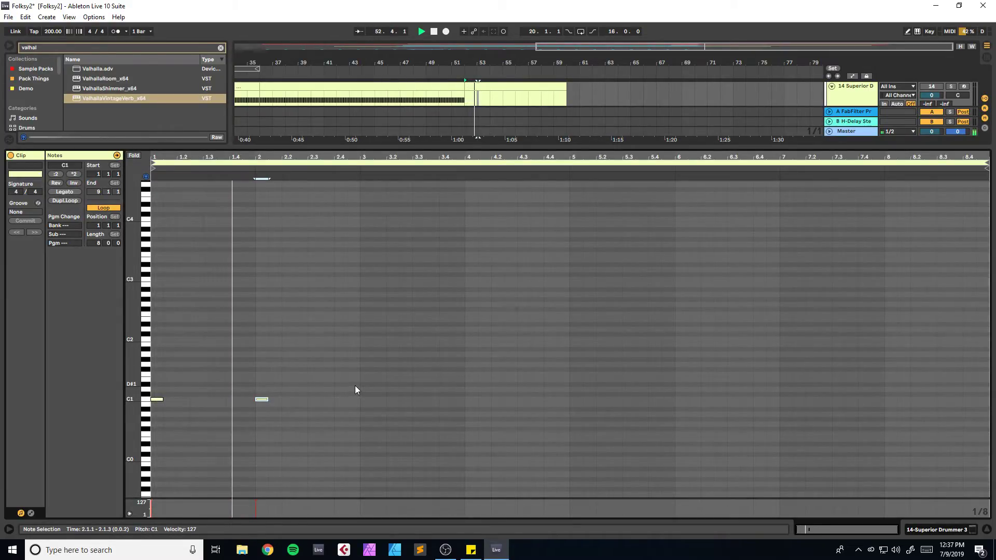
Step: Duplicate the C1 kick pattern until all eight bars have hits on beats 1 and 3
key(space)
click(354, 395)
drag(354, 392, 213, 399)
key(space)
drag(352, 388, 217, 393)
key(ctrl+d)
key(ctrl+d)
key(ctrl+d)
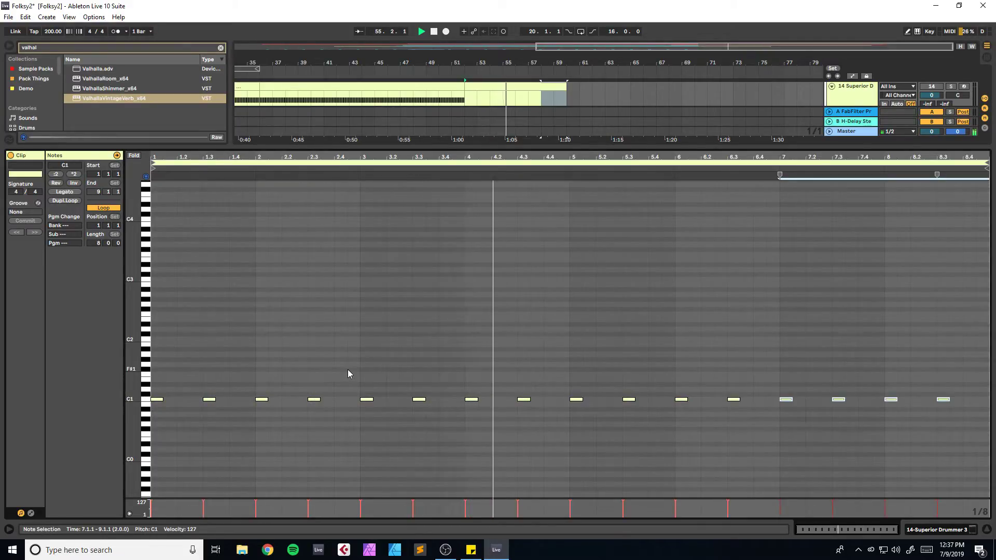
Step: Add a D1 snare note on beat 3 of bar 1 and duplicate it into each remaining bar of the clip
double_click(211, 390)
drag(211, 394, 209, 394)
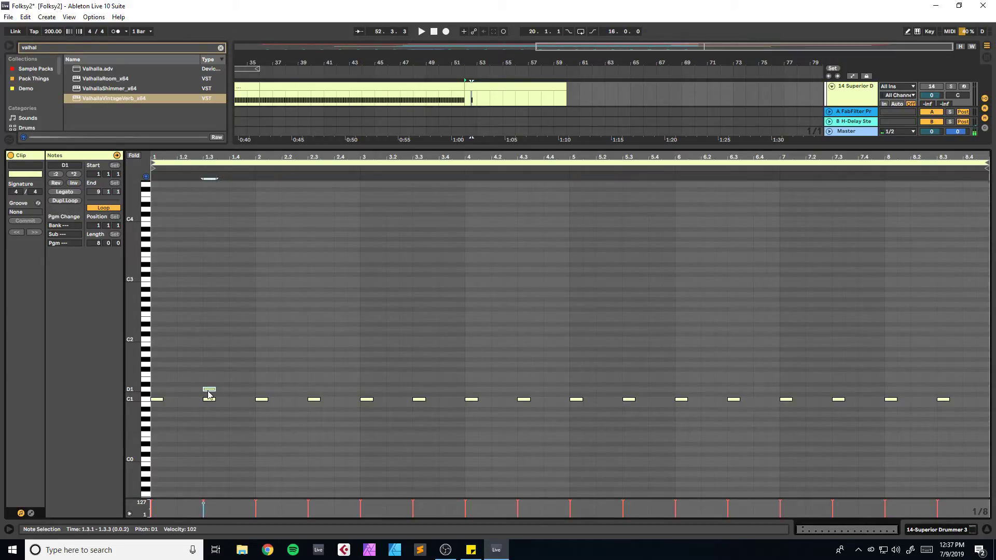
key(ctrl+d)
key(ctrl+d)
key(ctrl+d)
key(ctrl+d)
key(ctrl+d)
key(ctrl+d)
key(ctrl+d)
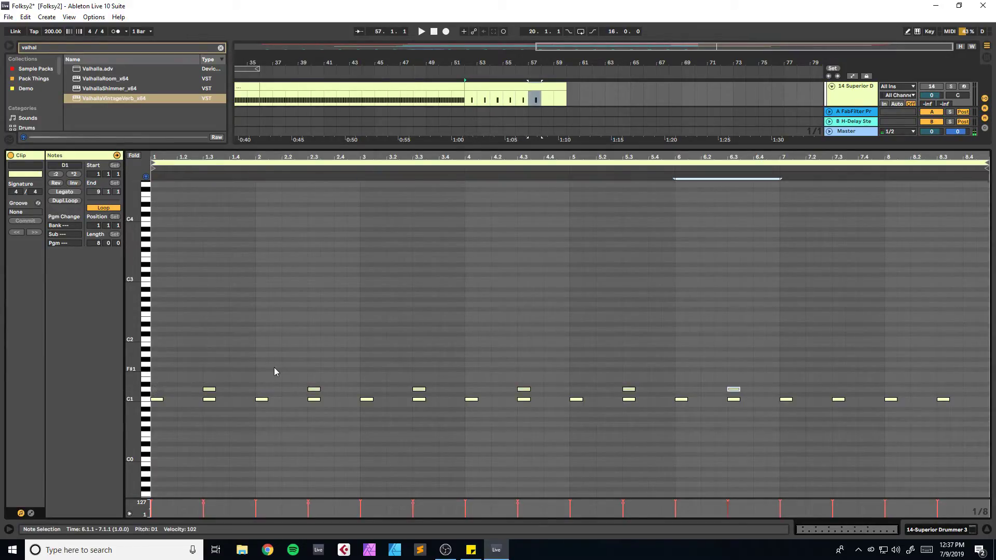
Step: Play back the new drum pattern from bar 49 in the arrangement, and save the set
key(space)
click(906, 527)
scroll(547, 287, up, 2)
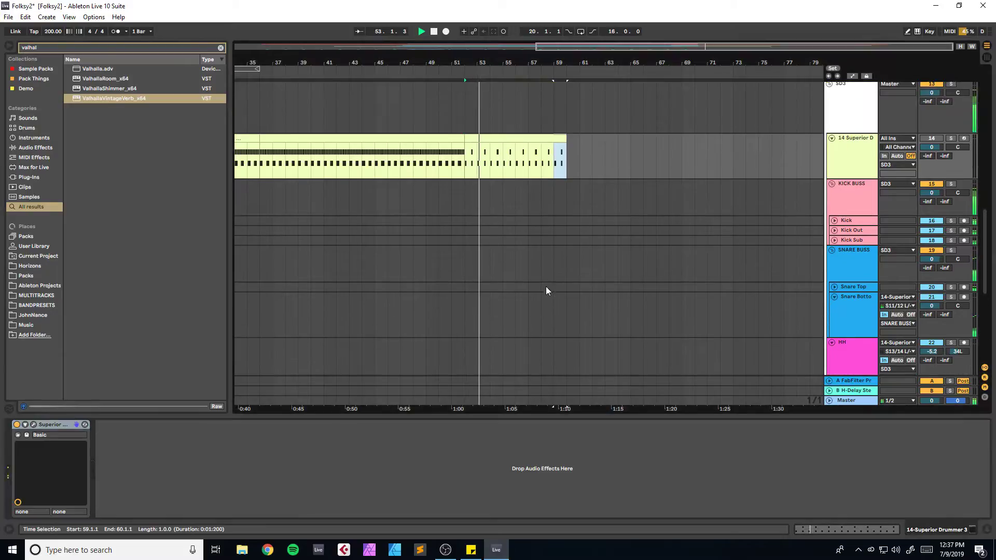
click(433, 151)
key(ctrl+s)
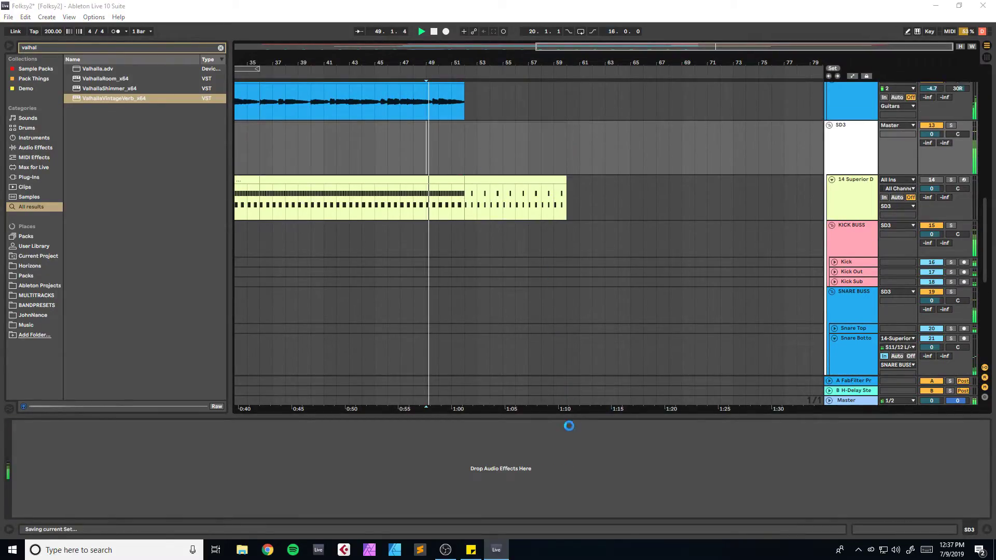
drag(547, 414, 548, 462)
scroll(621, 320, up, 10)
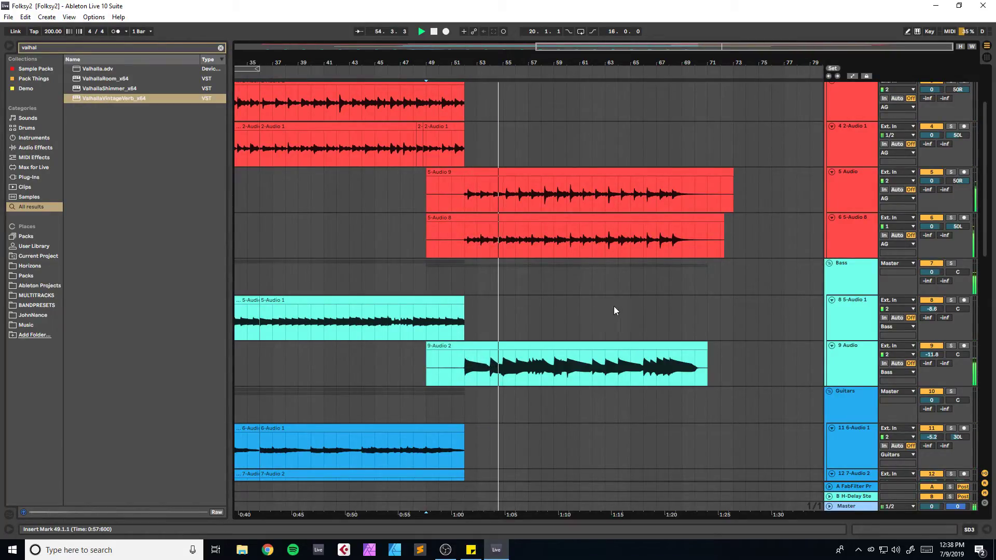
Step: Duplicate the eight-bar kick and snare clip so the copy fills bars 60 to 68
scroll(604, 291, down, 3)
scroll(587, 263, down, 10)
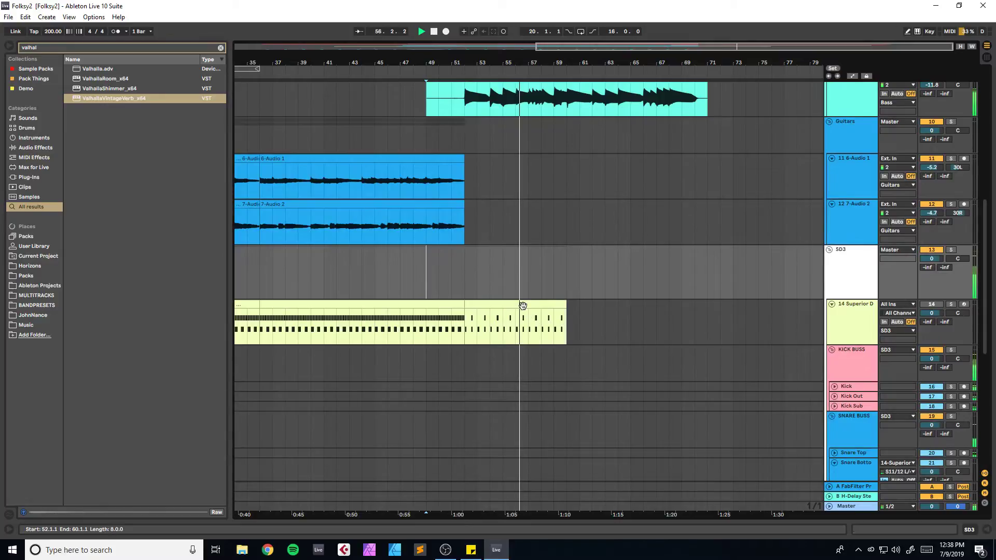
click(523, 306)
key(ctrl+d)
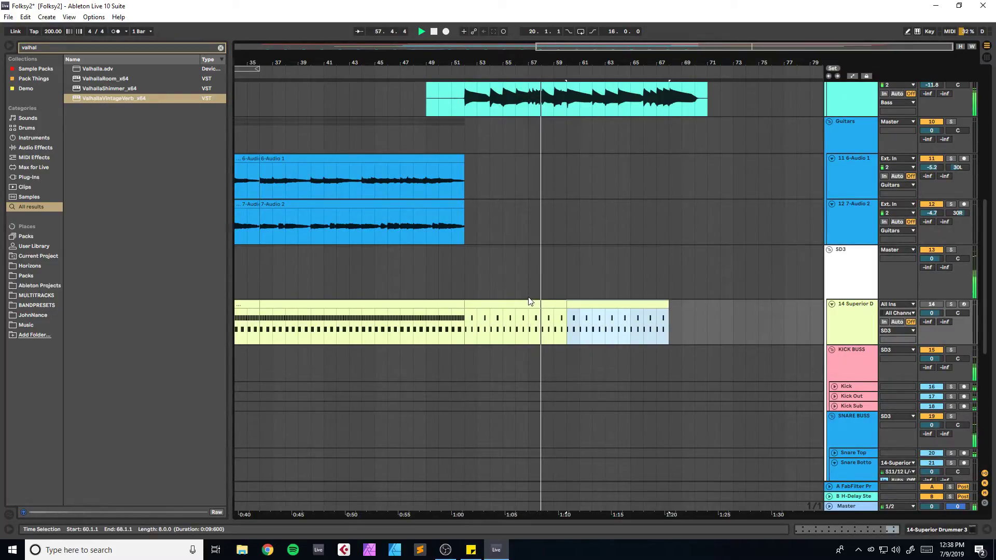
Step: Open the drum clip starting at bar 52 and select all of its D1 snare notes
double_click(527, 303)
key(space)
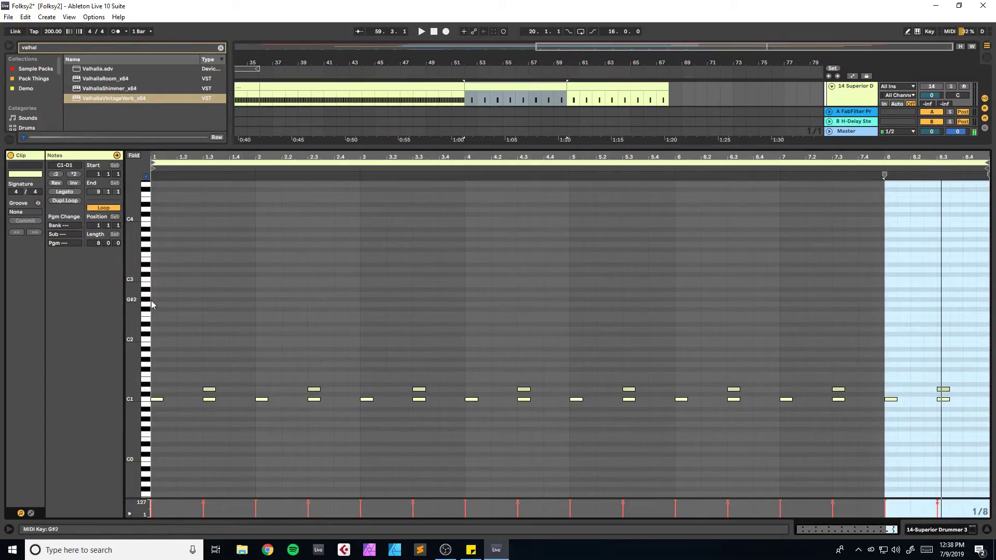
click(146, 389)
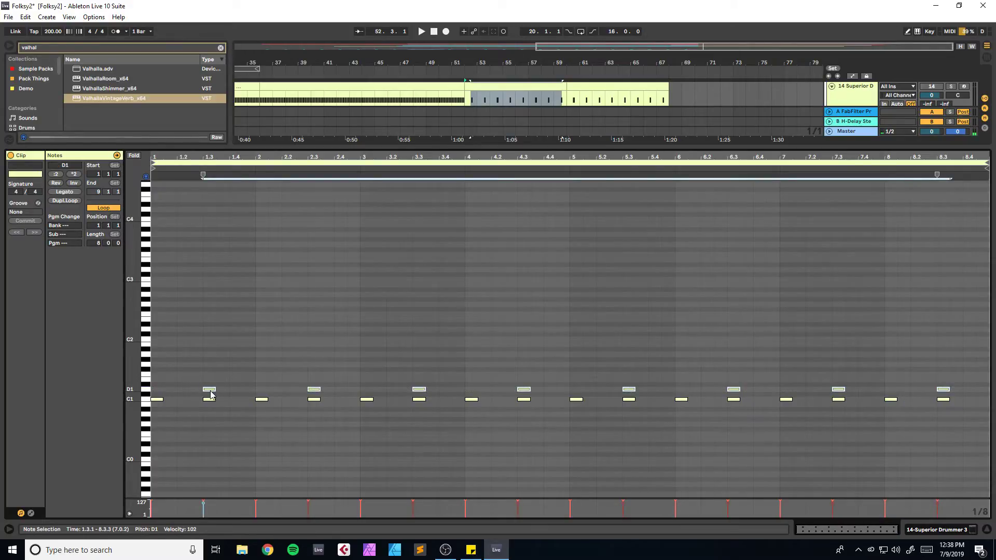
Step: Try shifting the D1 snare notes two beats later and one beat later, auditioning and undoing each placement
drag(210, 394, 263, 394)
key(space)
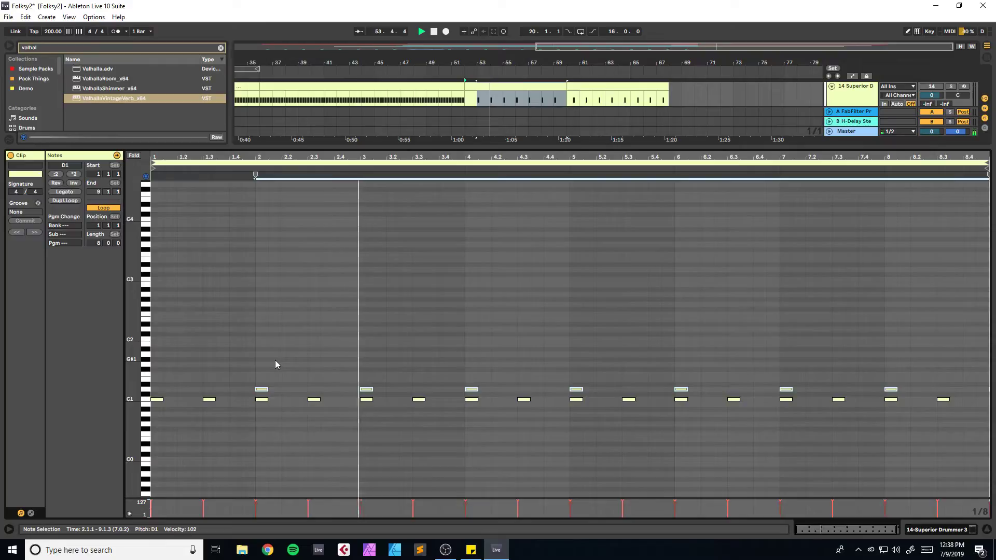
key(space)
key(ctrl+z)
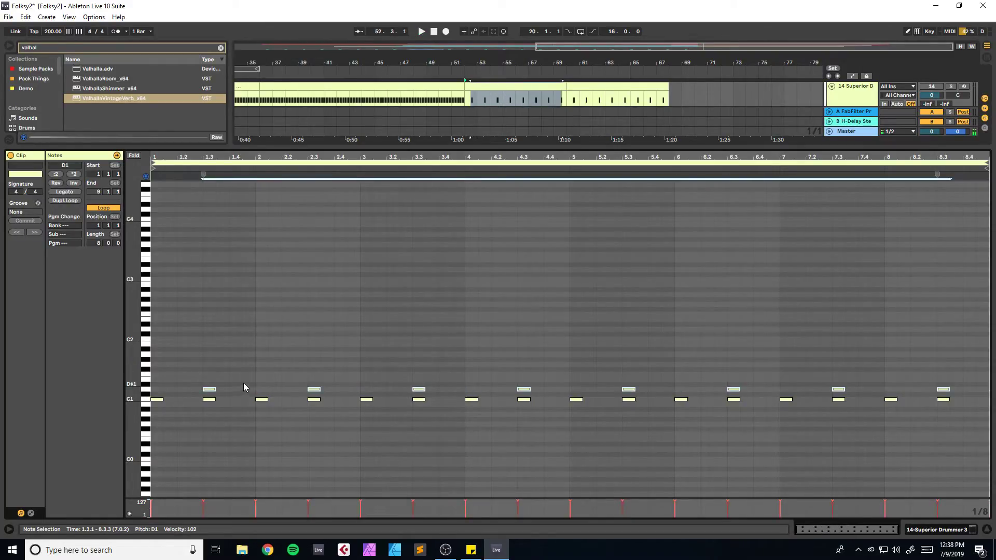
drag(210, 394, 237, 394)
key(space)
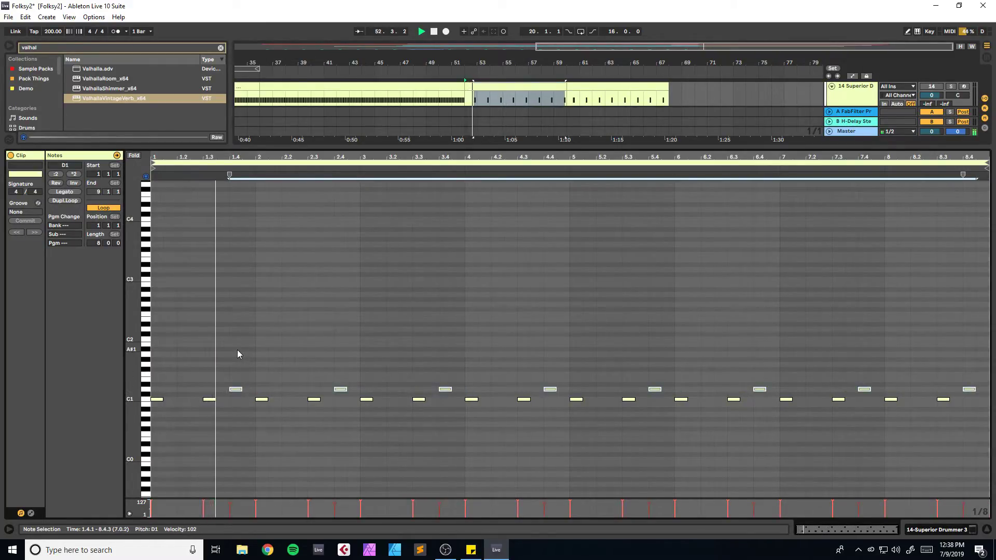
key(space)
key(ctrl+z)
Step: Delete all D1 snare notes from the bar 52 clip, save the set and close the clip editor
key(Delete)
key(ctrl+s)
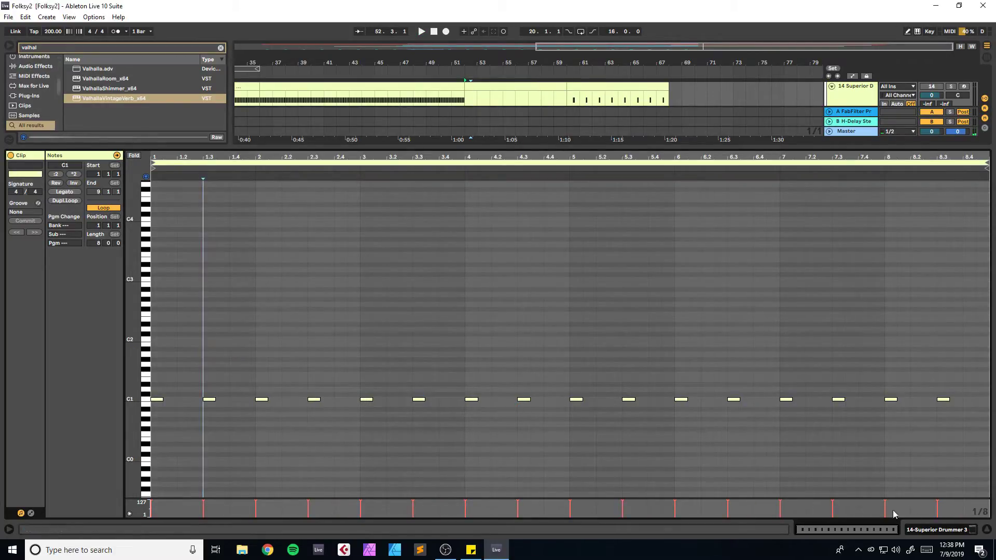
key(shift+Tab)
scroll(487, 353, up, 3)
key(ctrl+alt+l)
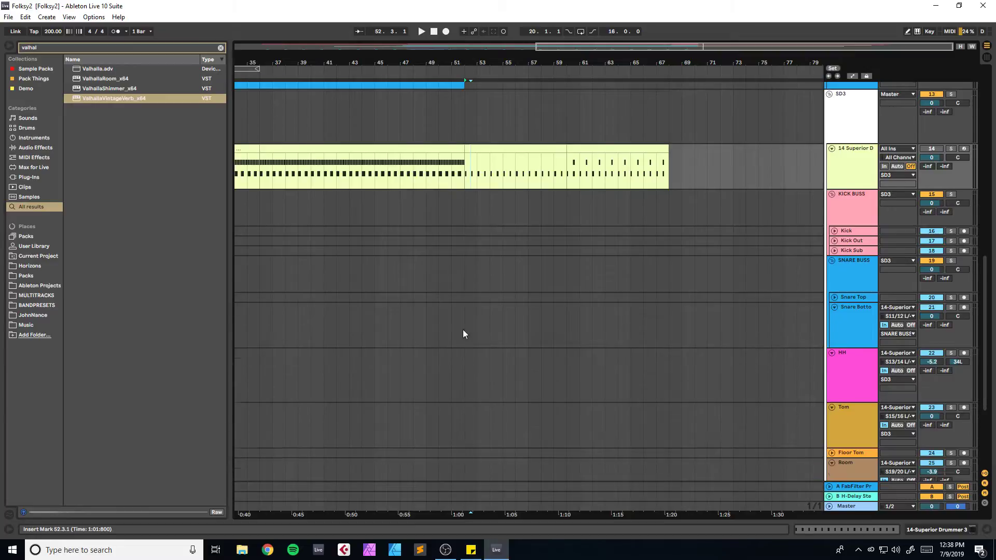
Step: Play the arrangement from bar 49 and check the kick-only clip against the bass and acoustic guitars
scroll(463, 321, up, 4)
scroll(451, 296, up, 2)
click(426, 275)
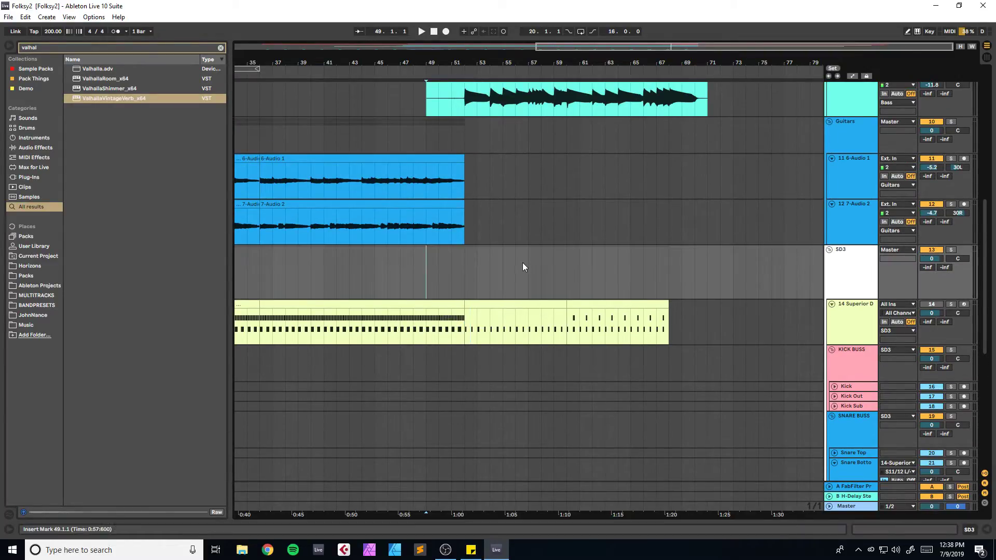
scroll(513, 285, up, 3)
scroll(506, 306, up, 3)
mouse_move(609, 50)
mouse_down()
mouse_move(454, 50)
mouse_move(591, 49)
mouse_up()
key(space)
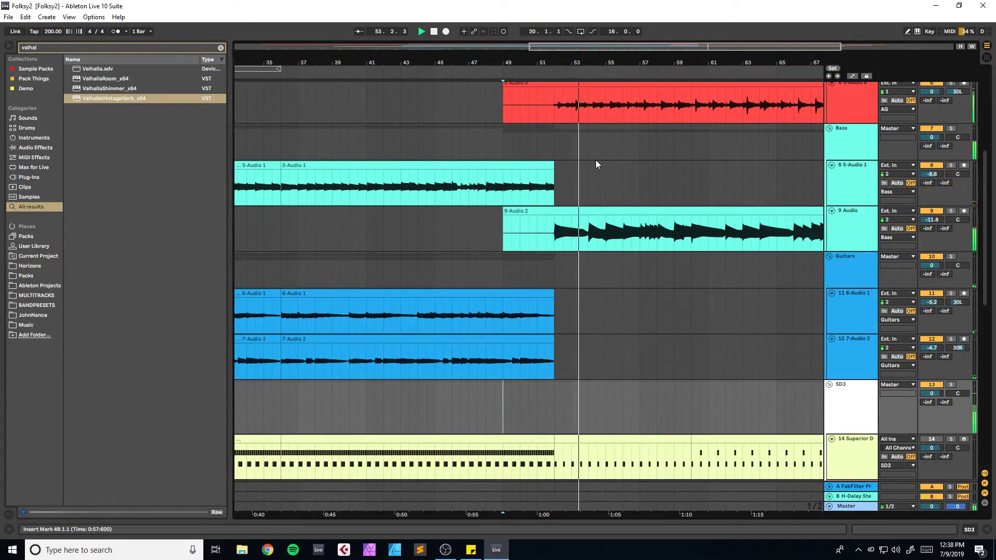
scroll(588, 302, down, 3)
double_click(565, 377)
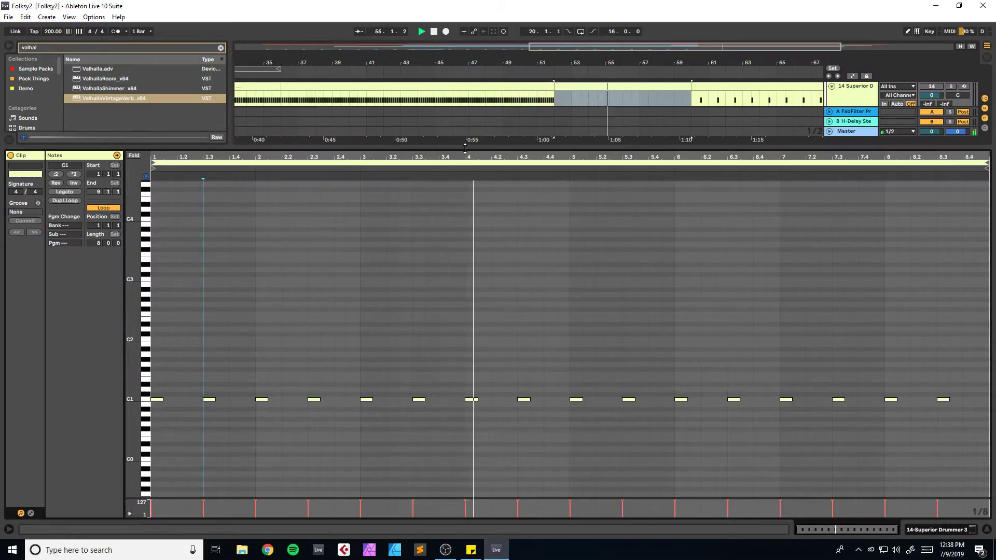
double_click(576, 87)
key(space)
Step: Fold the drum tracks and copy the first GongHit4 clip to bar 52
double_click(575, 47)
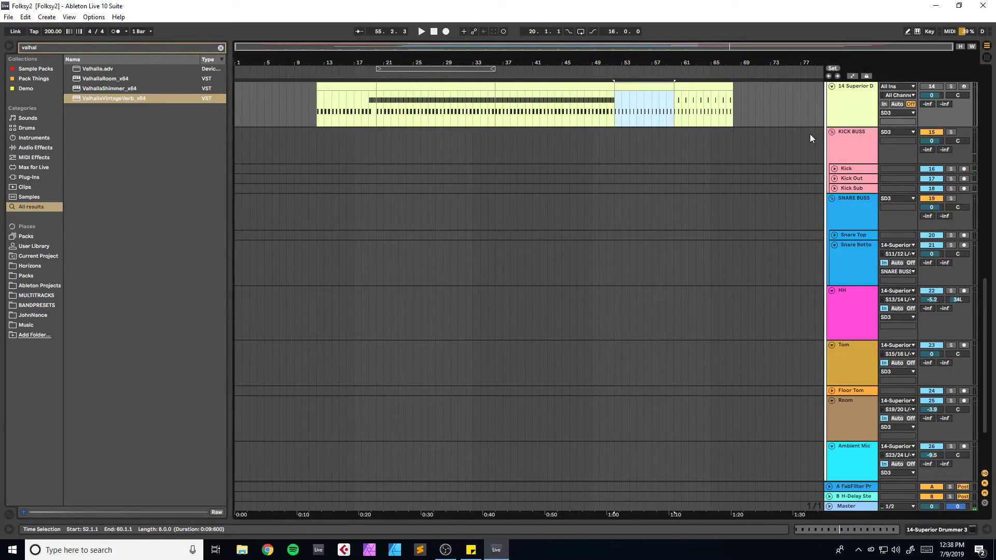
scroll(833, 164, up, 2)
alt+click(831, 174)
click(391, 263)
click(386, 252)
drag(382, 252, 617, 258)
Step: Audition the copied gong hit by playing from bar 51, and save the set
click(606, 214)
key(space)
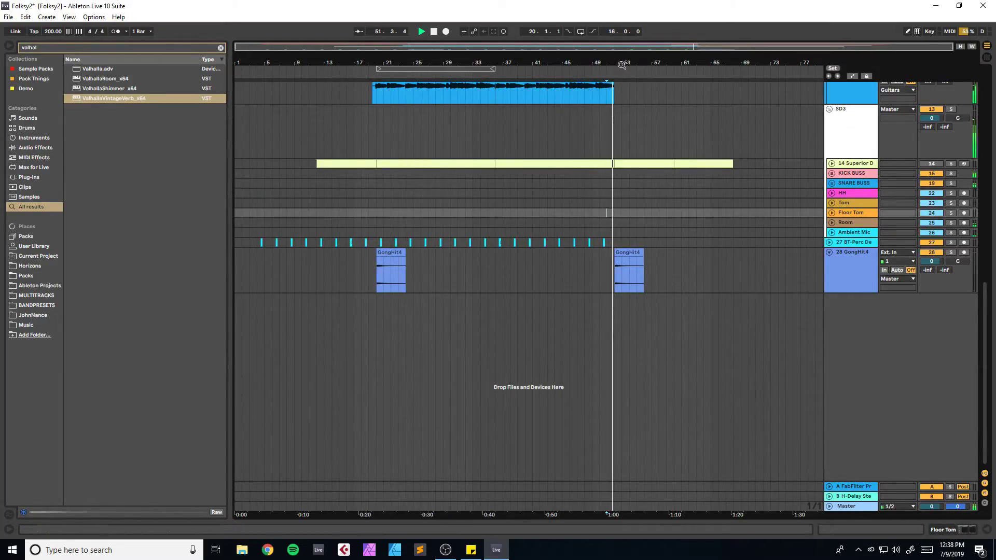
drag(625, 56, 533, 108)
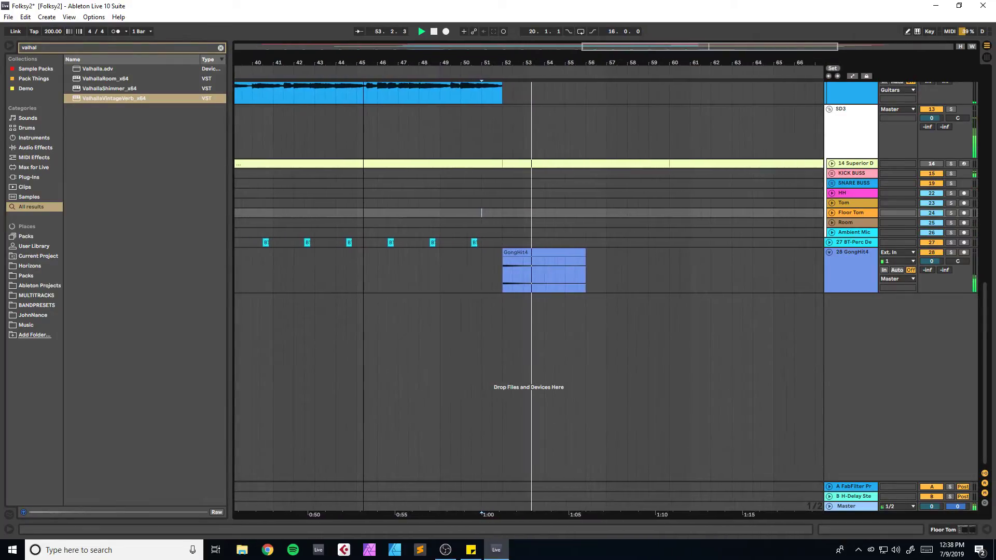
key(space)
key(ctrl+s)
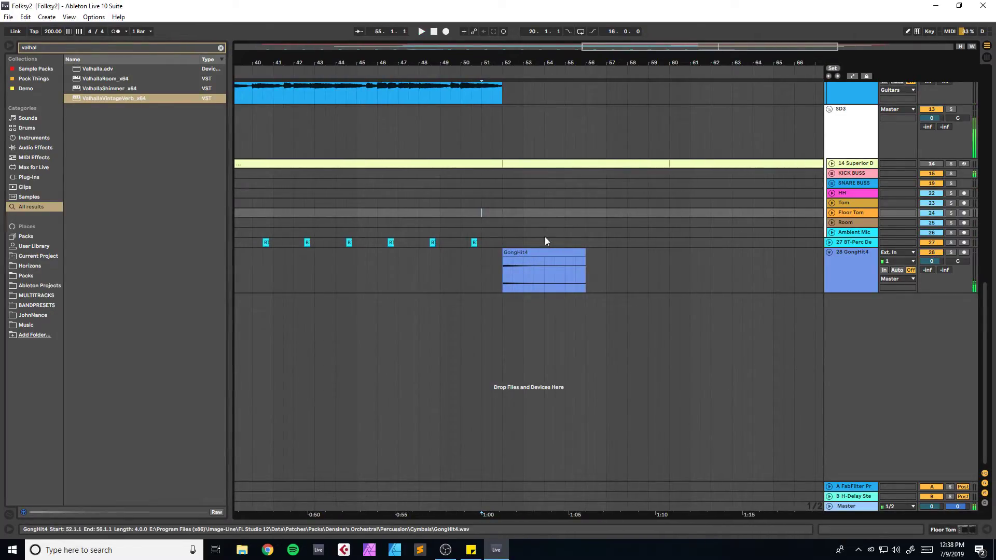
Step: Lower the GongHit4 track's volume to -2.8 dB while auditioning from bar 19, and save the set
key(w)
click(369, 145)
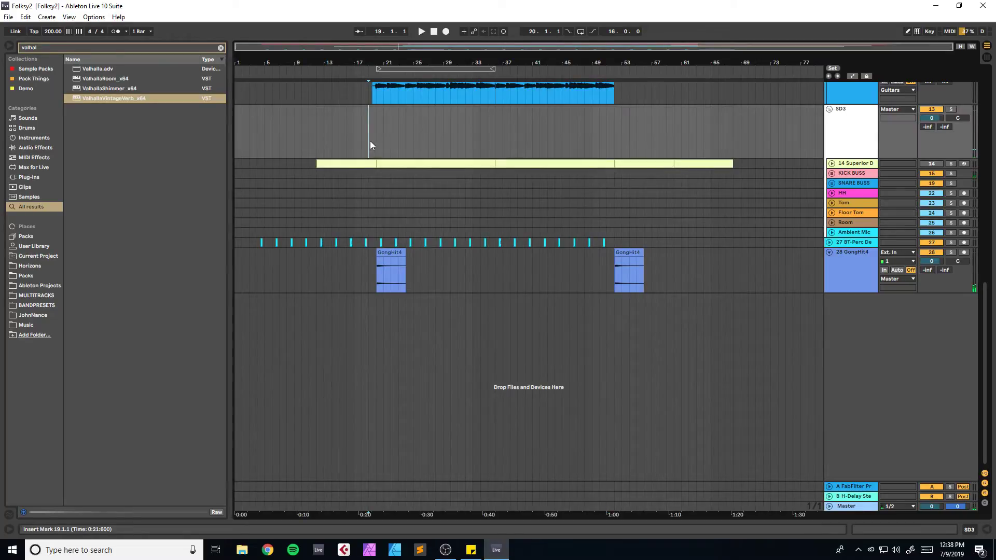
key(space)
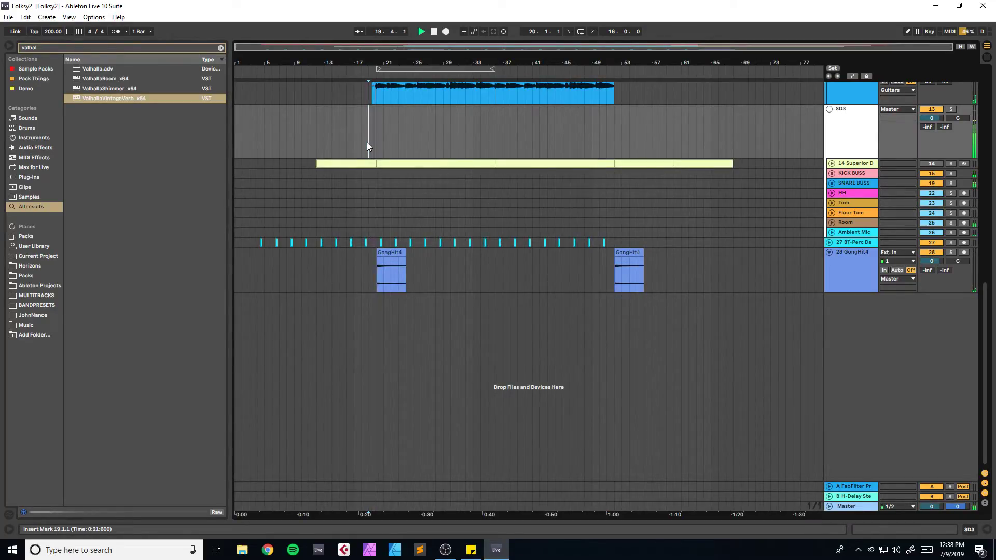
drag(932, 262, 931, 272)
key(space)
key(space)
key(ctrl+s)
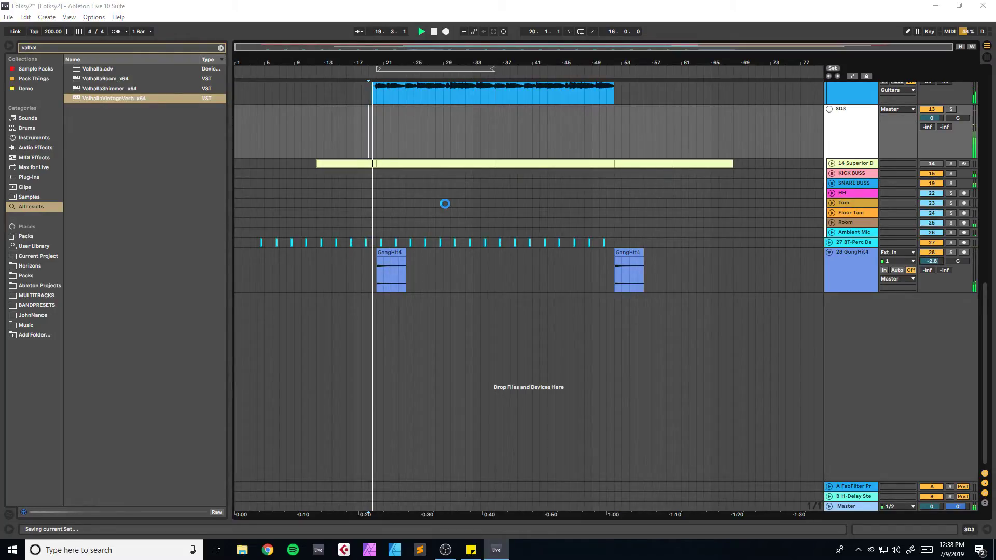
Step: Search the browser for "fabfilter" and add FabFilter Pro-Q 3 to the GongHit4 track
drag(638, 47, 637, 52)
key(space)
click(487, 271)
key(ctrl+f)
text(fabfilter)
drag(111, 157, 355, 257)
Step: Set a 12 dB/oct high cut at about 1940 Hz on the gong's equalizer, audition it and close the plug-in window
drag(707, 241, 571, 245)
key(space)
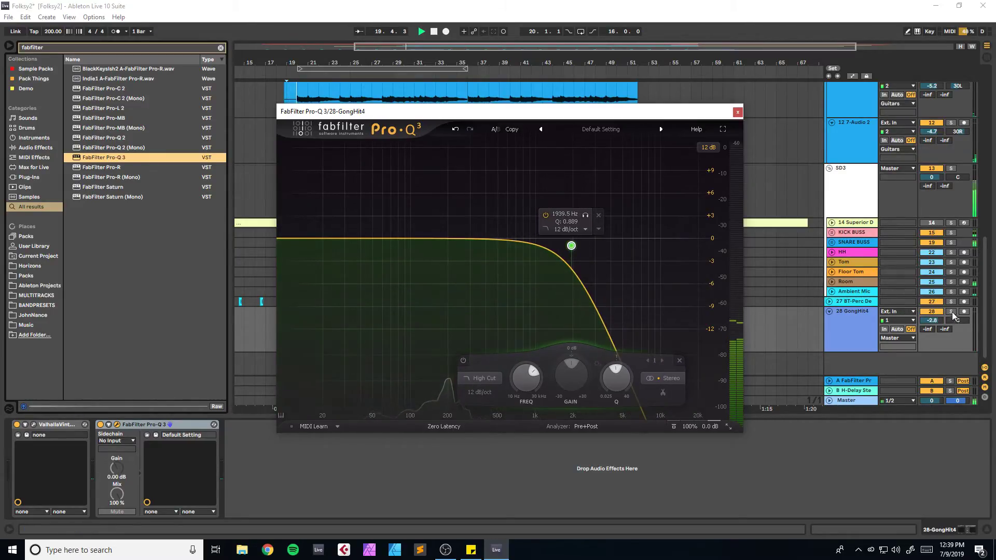
click(737, 111)
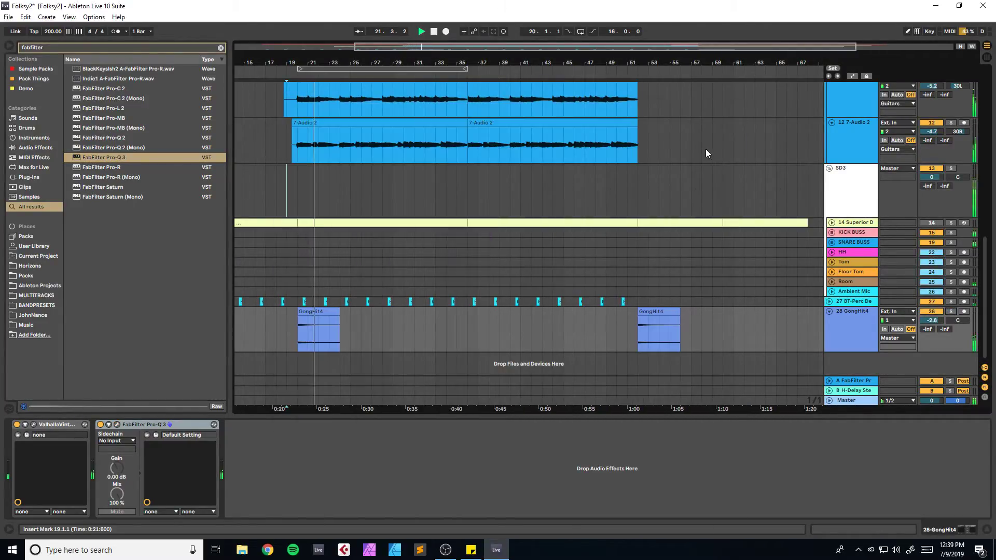
Step: Save the set and audition the equalized second gong hit from bar 51
key(ctrl+s)
click(626, 191)
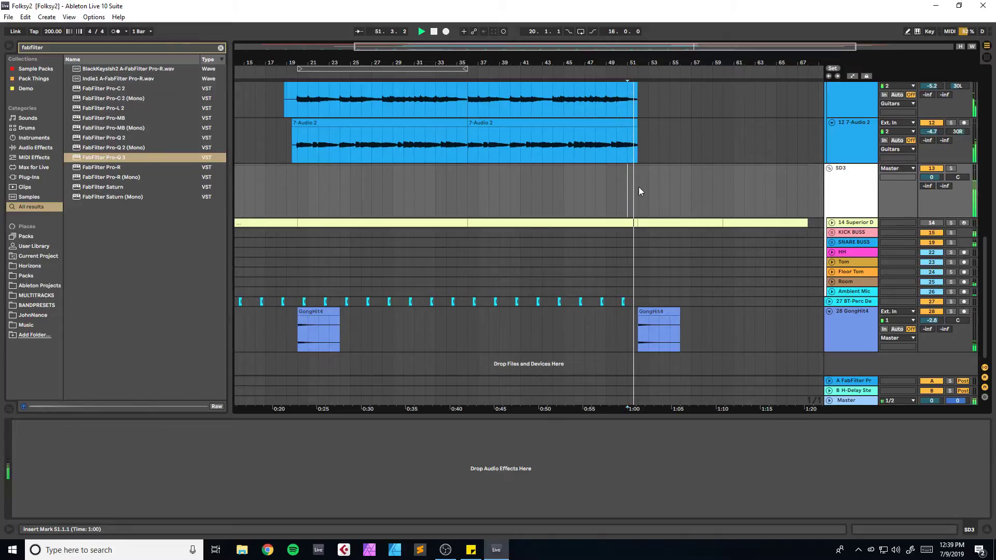
drag(574, 63, 503, 72)
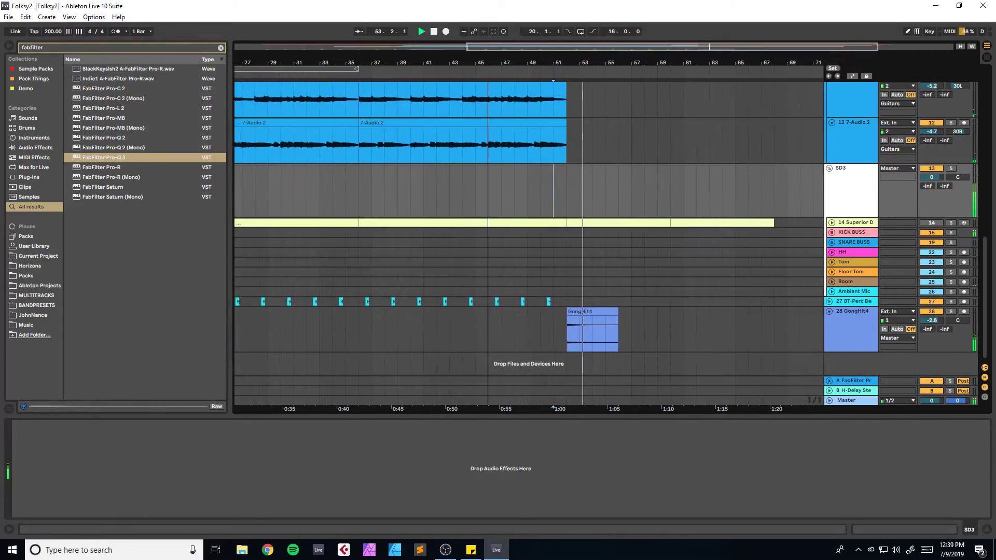
Step: Listen to the new section from bar 51 while reviewing its acoustic guitar, bass and drum tracks
scroll(549, 185, up, 5)
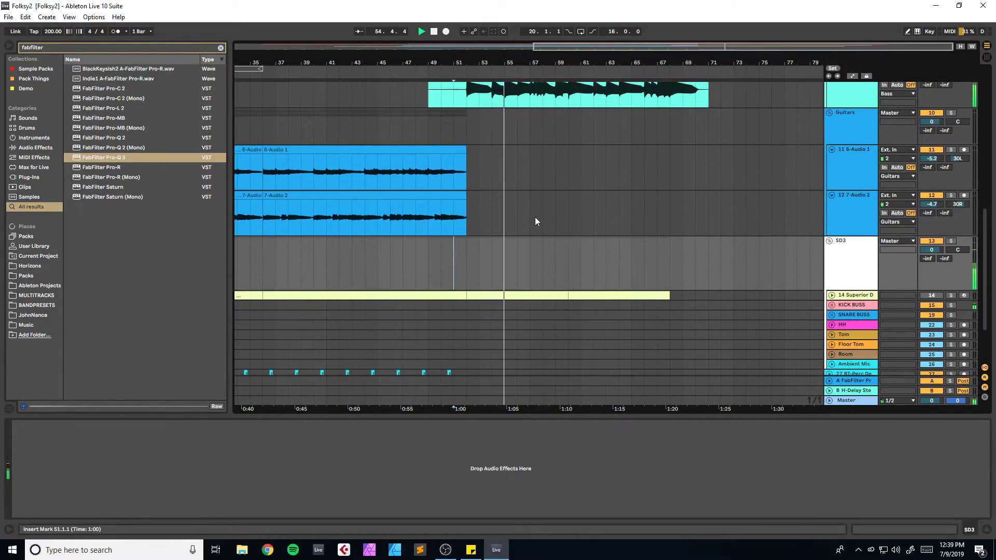
scroll(534, 217, down, 3)
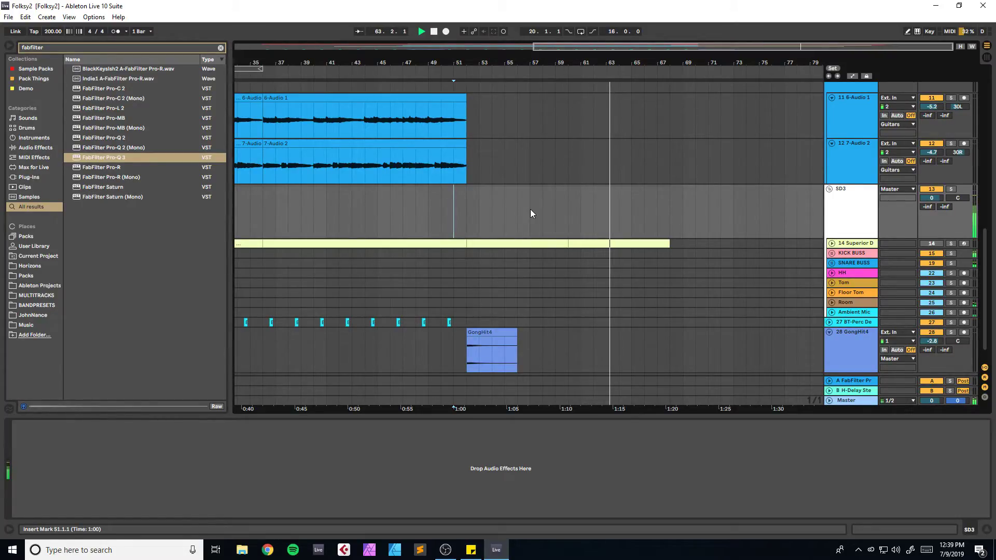
scroll(539, 203, down, 1)
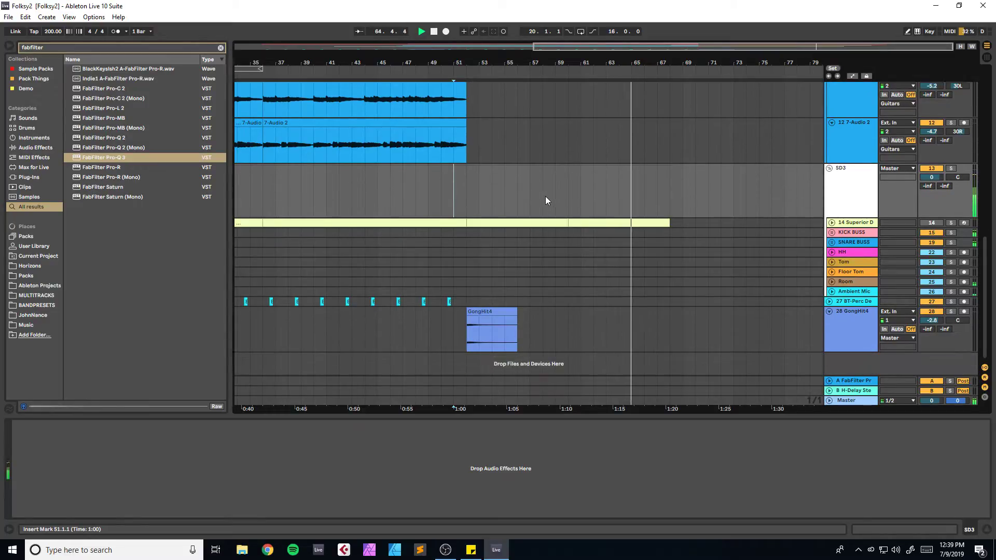
scroll(536, 195, up, 5)
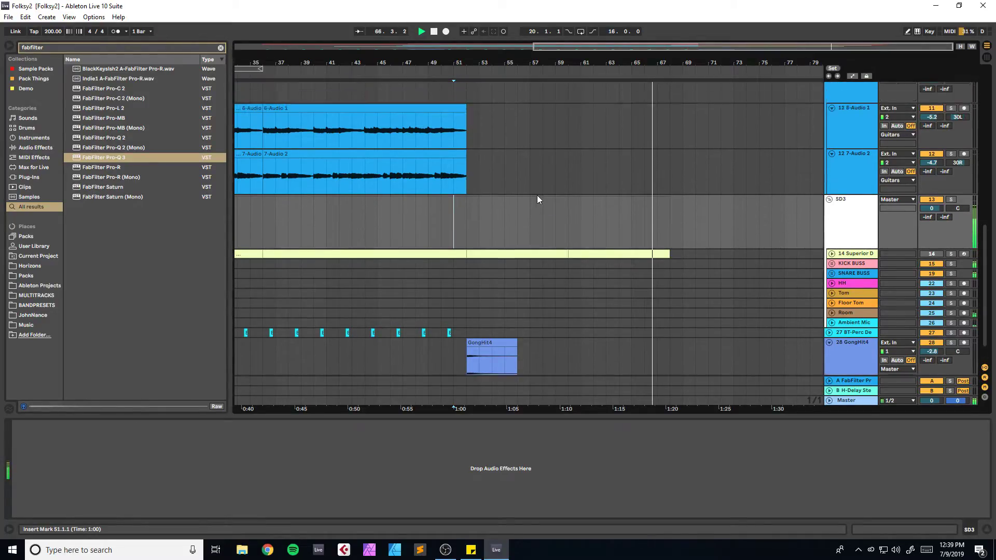
scroll(529, 217, up, 8)
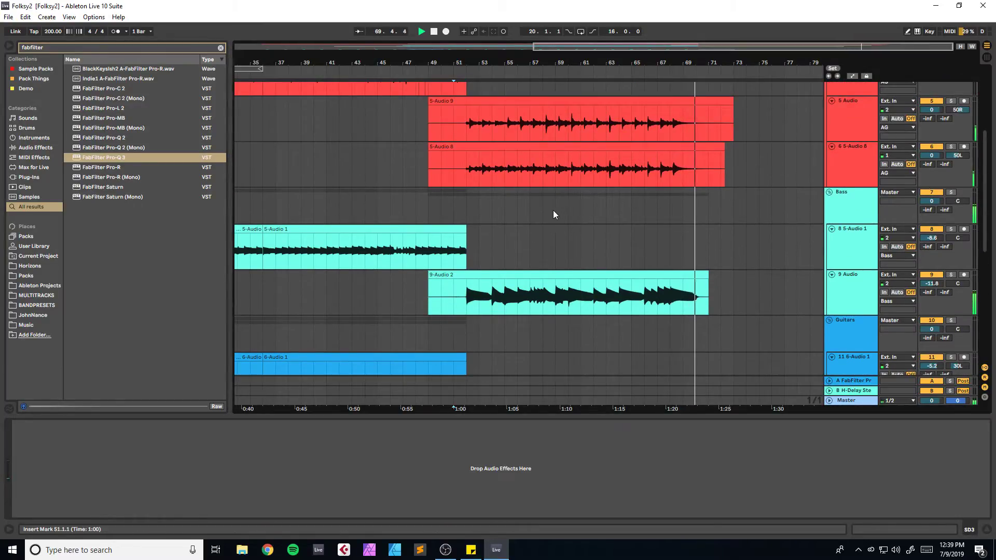
scroll(552, 210, down, 3)
click(455, 241)
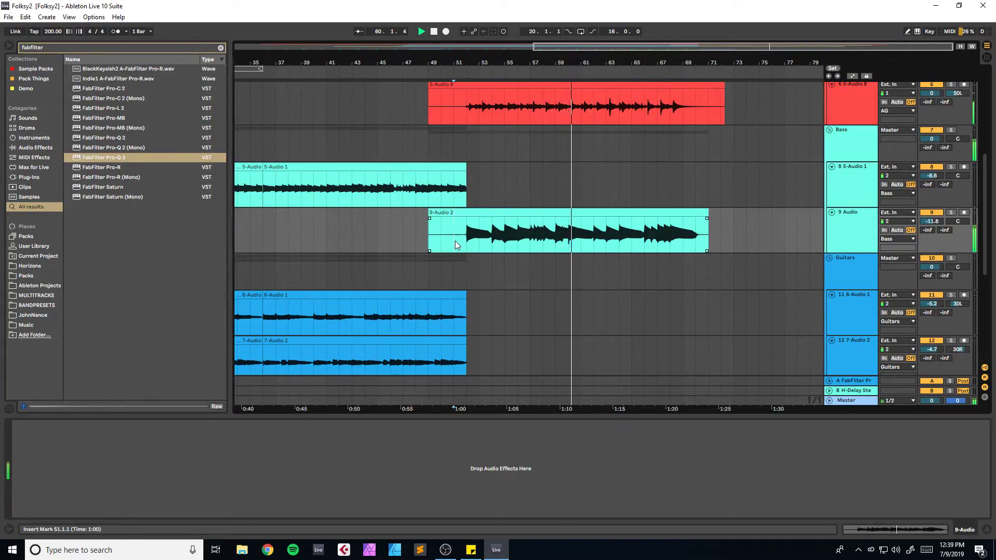
Step: Consolidate the Superior Drummer clips from bar 52 to 68 into one clip, audition from 51.3 and save the set
drag(617, 61, 635, 74)
scroll(546, 219, down, 5)
key(space)
click(412, 267)
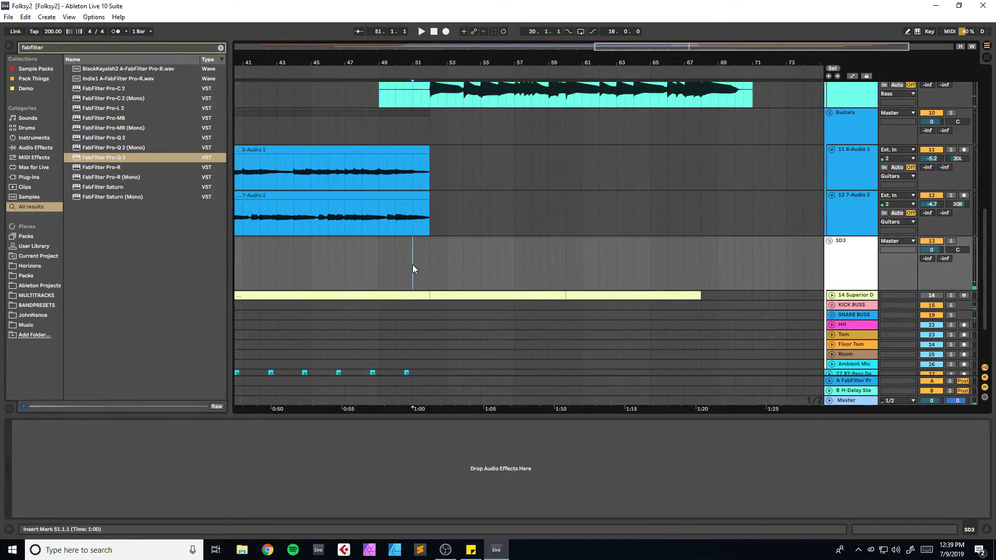
click(397, 295)
click(421, 264)
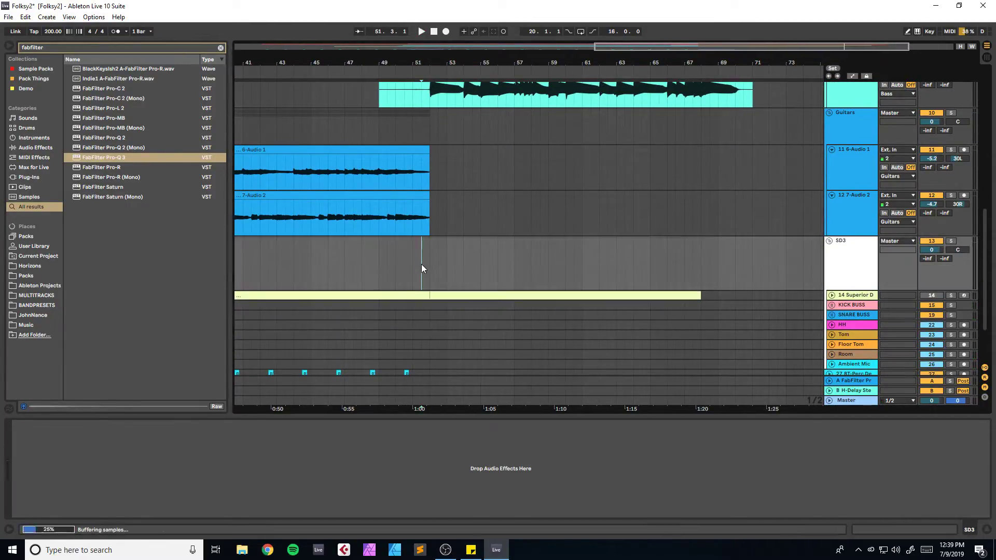
key(space)
key(ctrl+s)
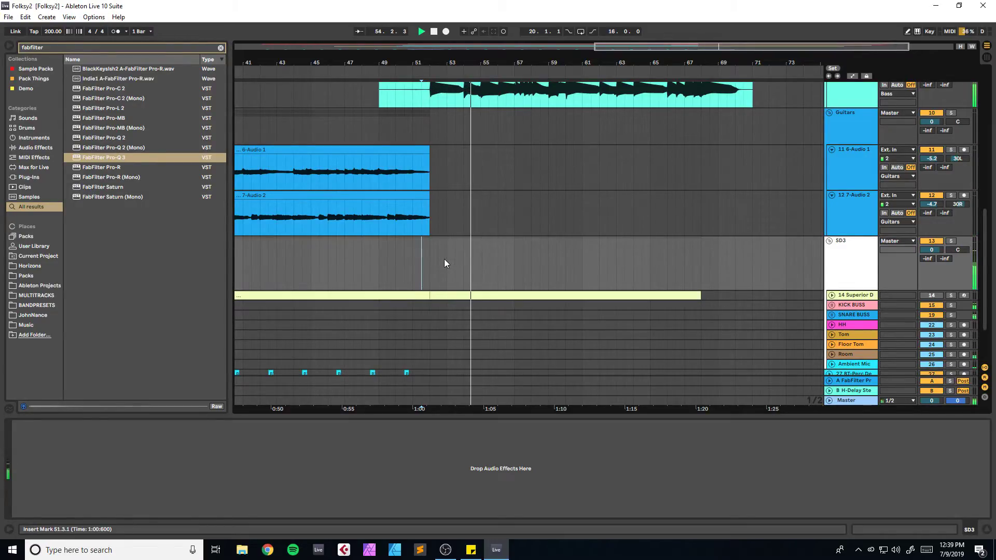
Step: Duplicate the last eight bars of tambourine hits twice so they run to bar 68, and save the set
scroll(430, 285, down, 3)
drag(425, 313, 295, 314)
key(ctrl+d)
key(ctrl+d)
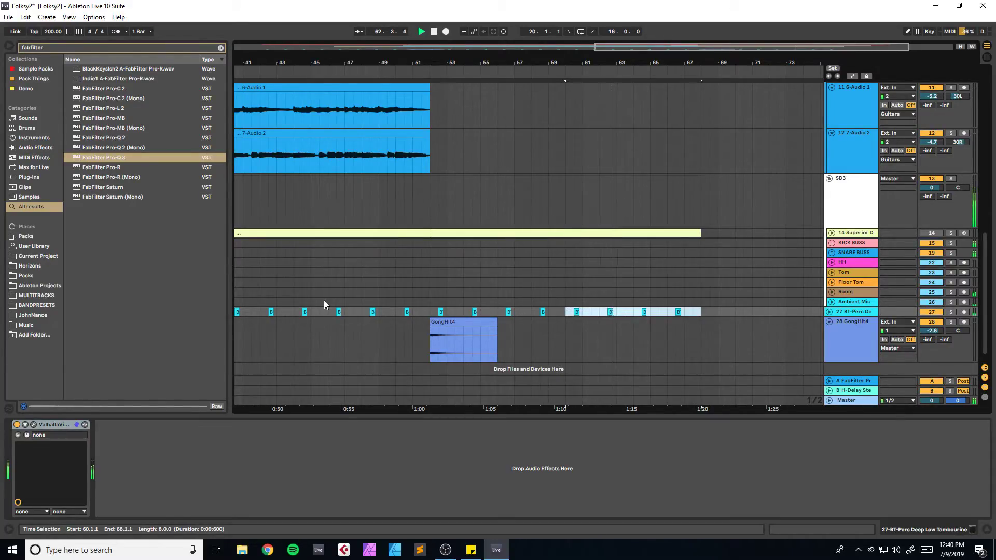
key(ctrl+s)
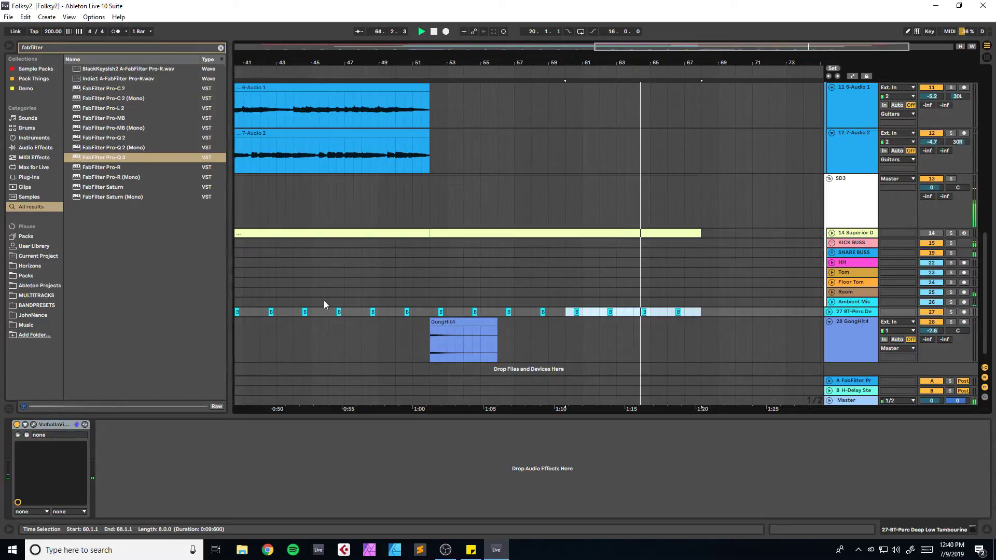
Step: Deactivate all C1 notes in the drum clip starting at bar 52, audition the change and save the set
key(ctrl+alt+l)
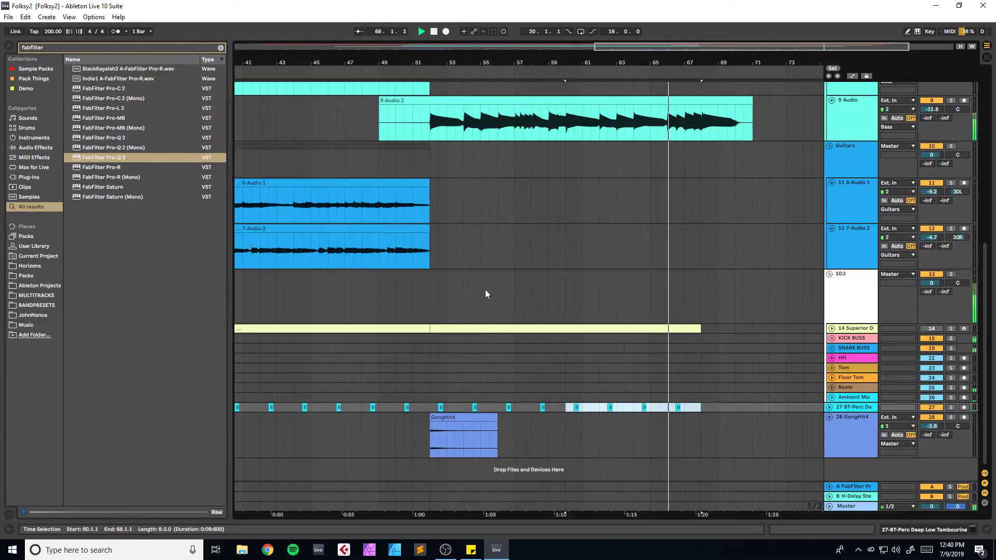
double_click(485, 329)
key(space)
click(146, 363)
key(0)
key(space)
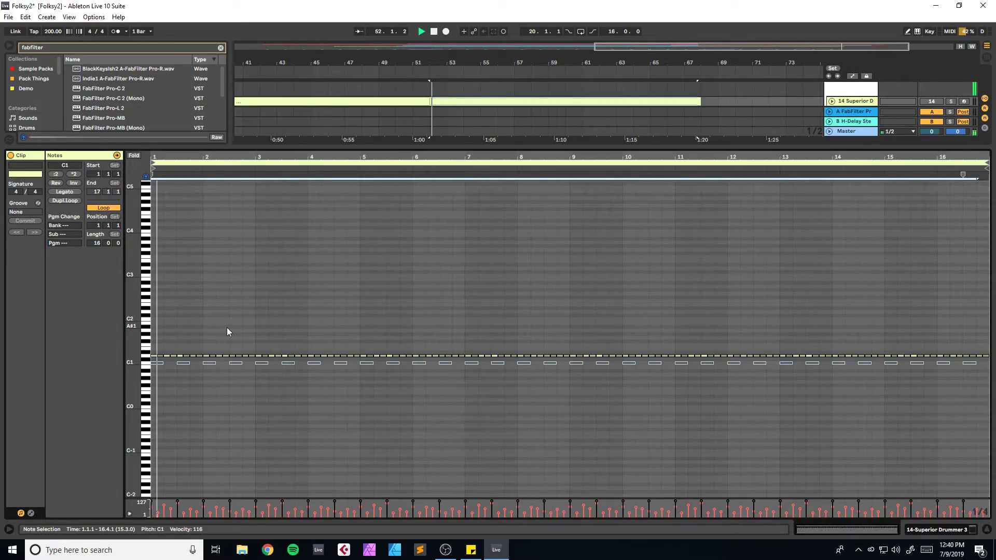
click(935, 529)
scroll(492, 264, up, 5)
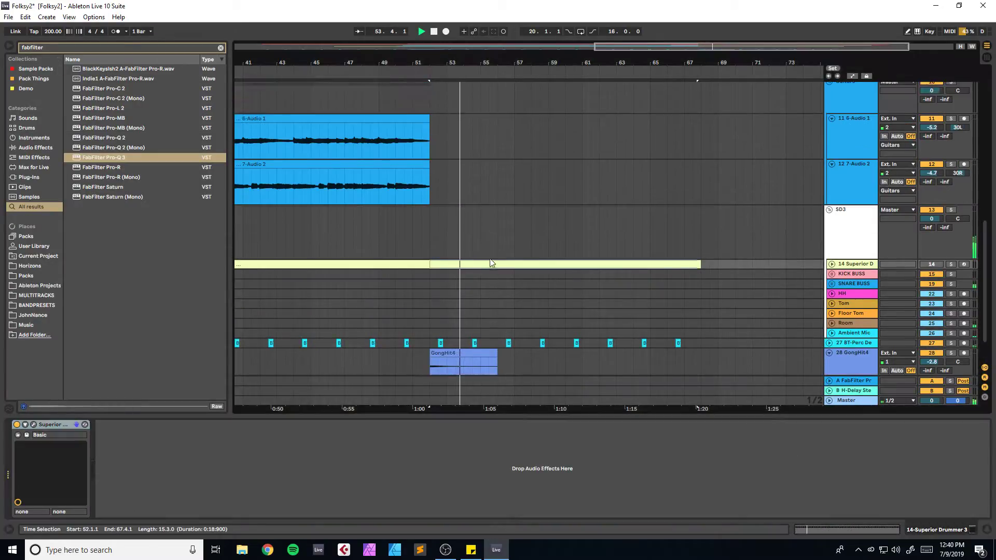
key(ctrl+s)
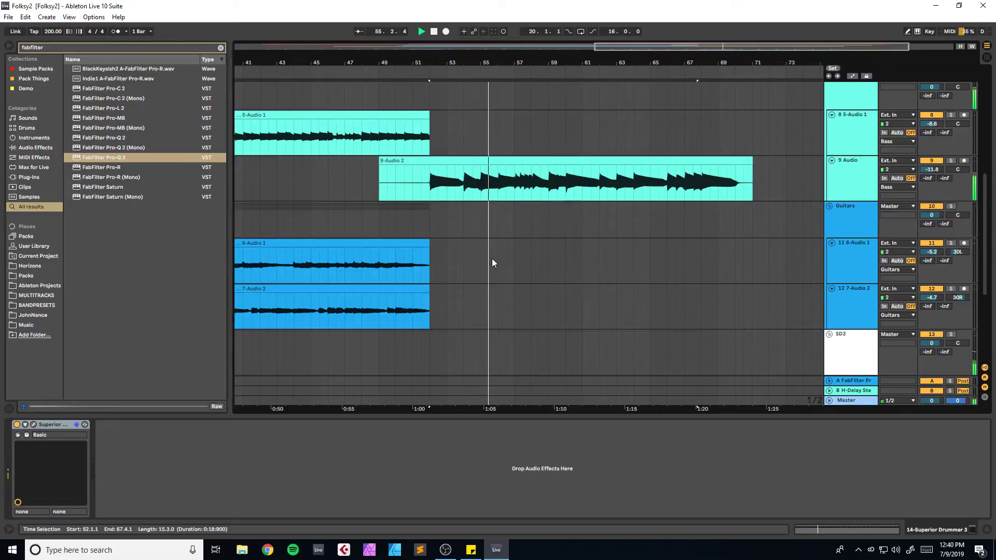
Step: Examine the waveform of the 9-Audio 2 bass clip in detail, close it and save the set
drag(696, 46, 695, 36)
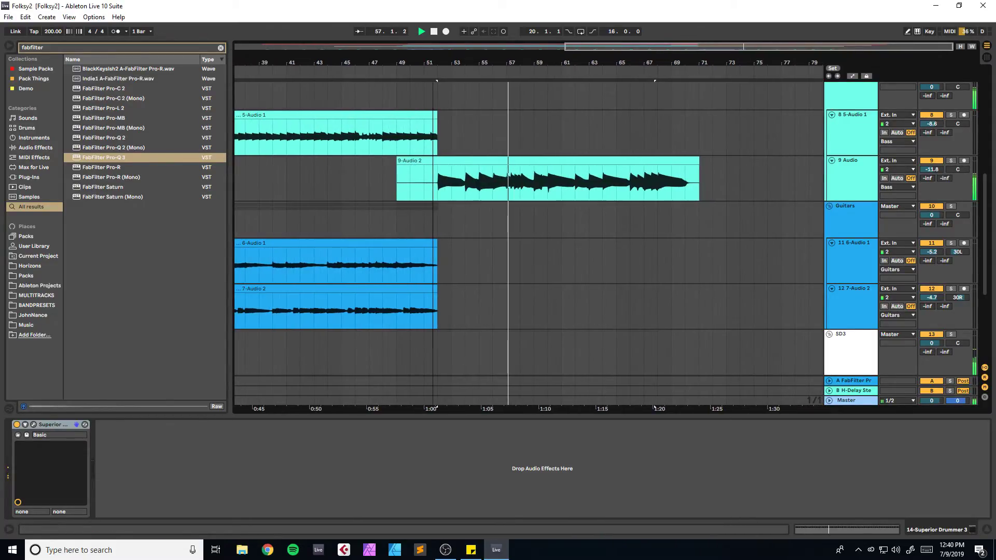
scroll(520, 233, up, 1)
scroll(521, 234, up, 2)
double_click(514, 213)
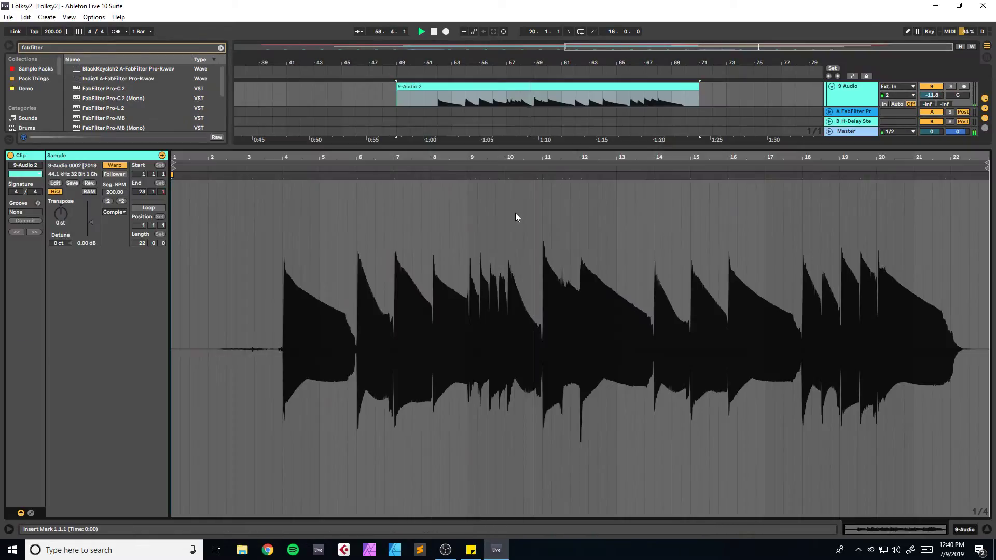
click(959, 530)
key(ctrl+s)
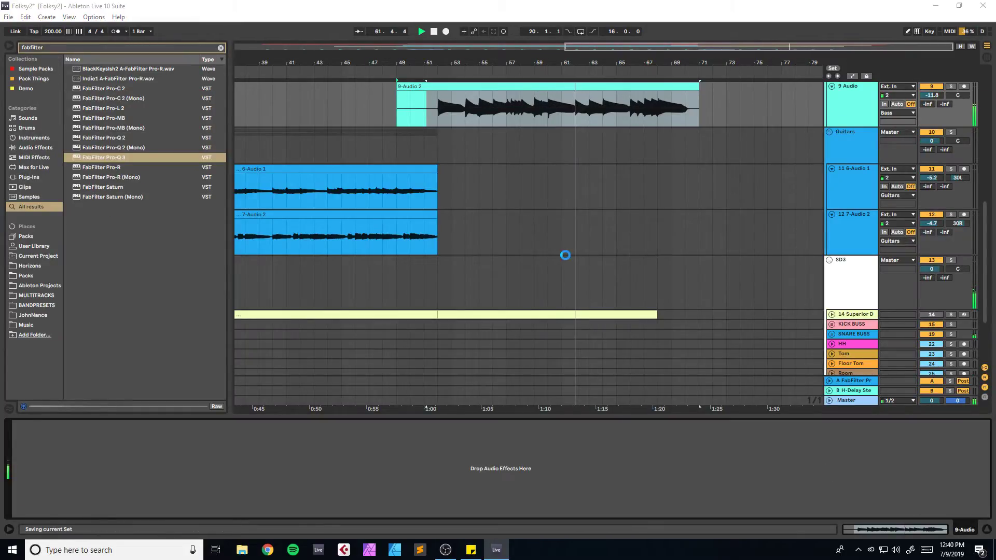
Step: Copy the FabFilter Pro-C 2 and FabFilter Saturn effects from the 5-Audio 1 bass track onto the Bass group
drag(520, 416, 521, 467)
scroll(562, 254, up, 5)
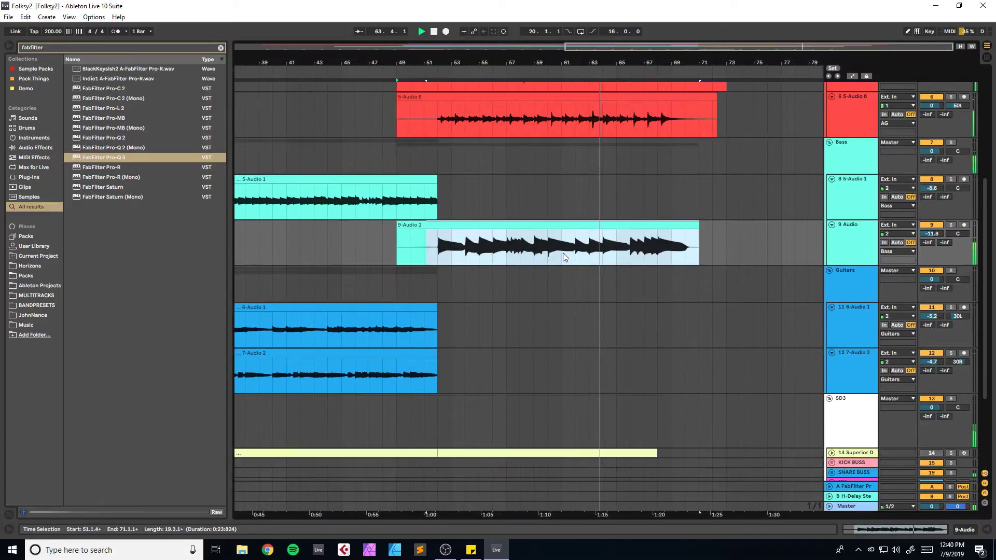
scroll(562, 253, up, 1)
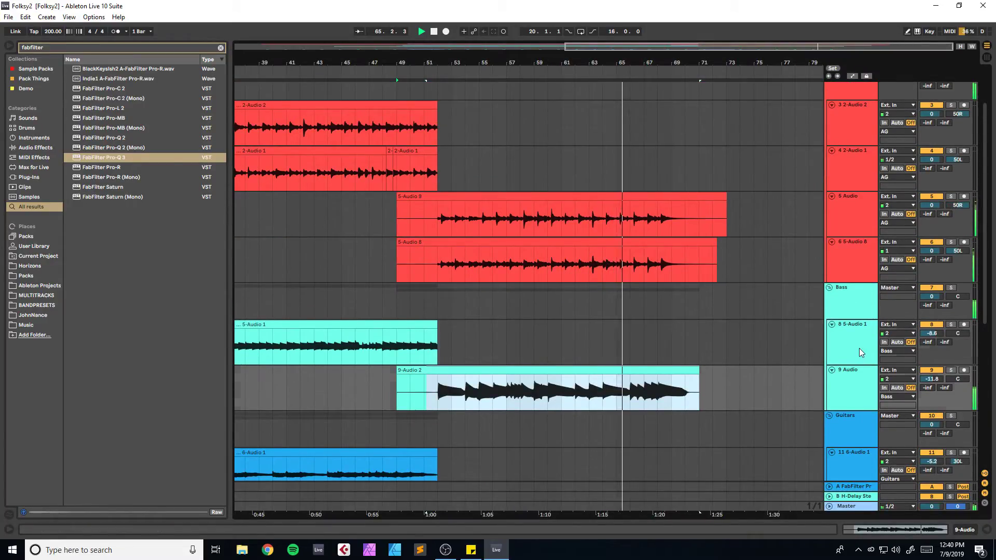
click(656, 332)
click(937, 529)
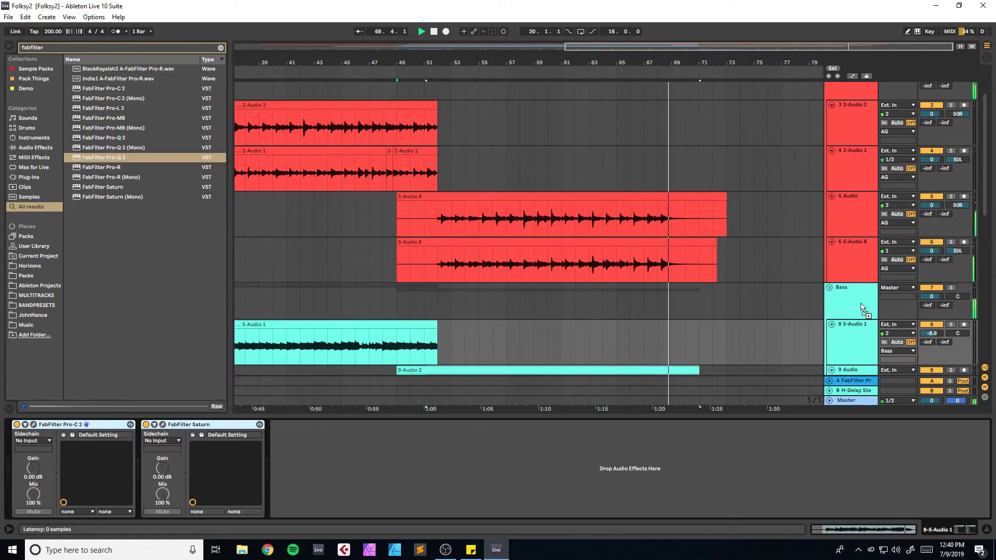
key(space)
scroll(582, 342, down, 1)
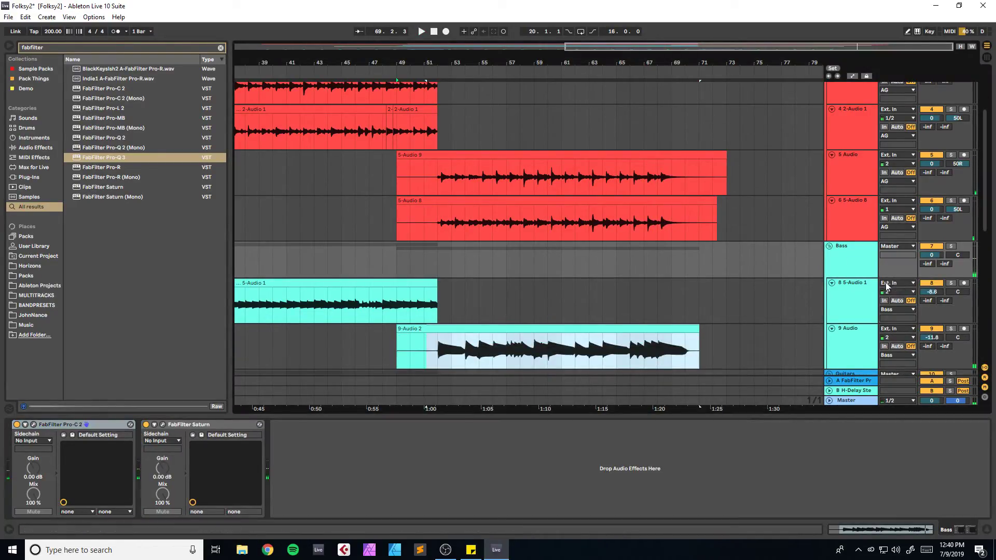
click(858, 299)
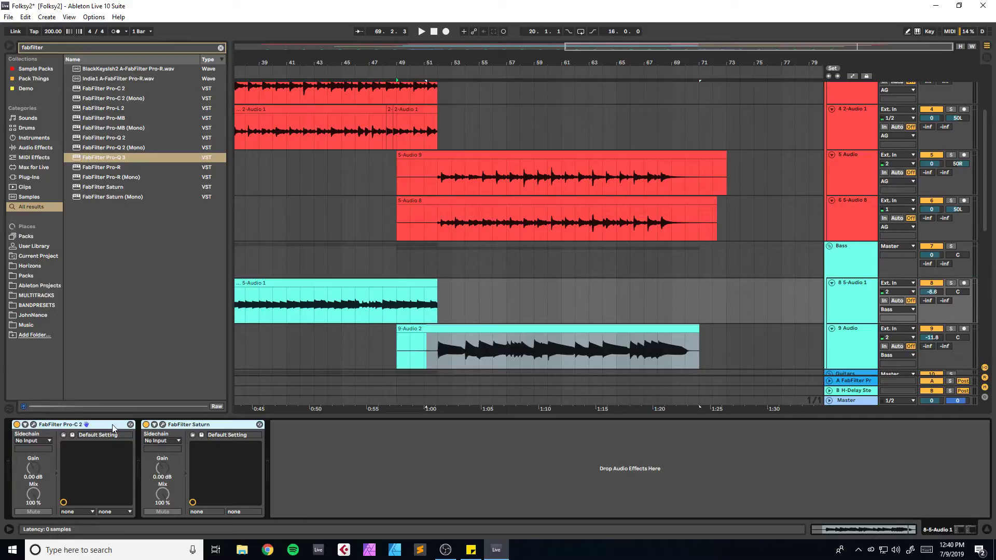
Step: Lower the 9 Audio bass track's volume to -18.1 dB while auditioning from bar 51, and save the set
click(424, 253)
key(space)
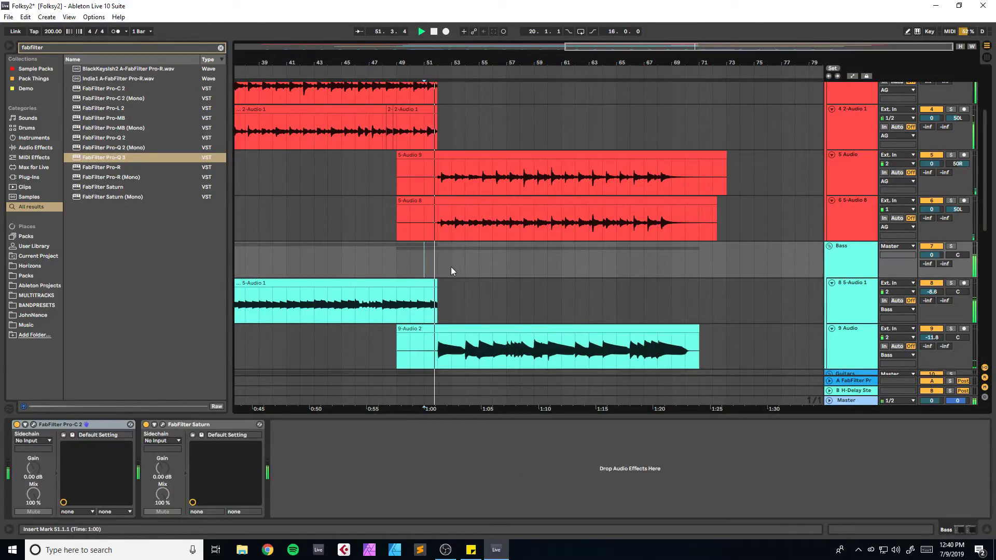
key(ctrl+s)
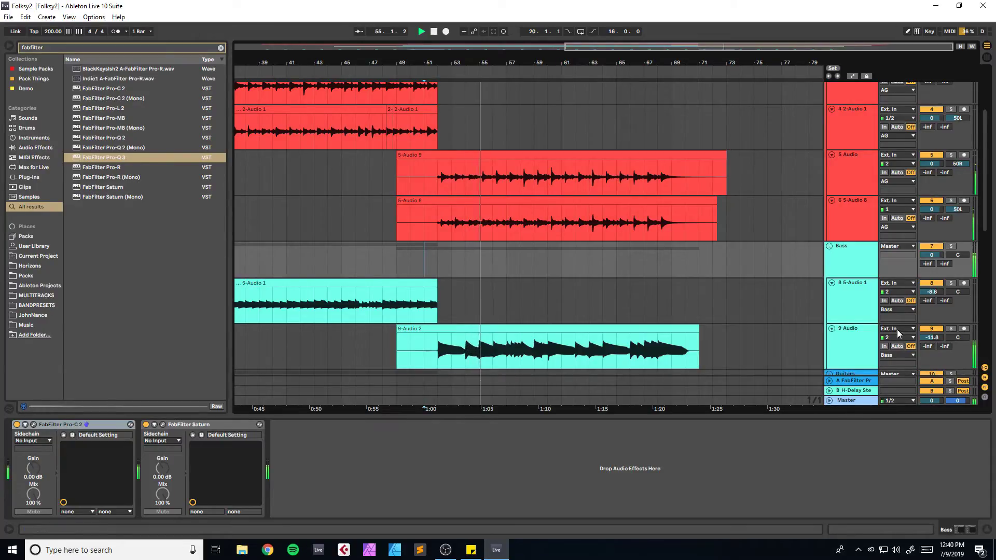
drag(932, 337, 931, 345)
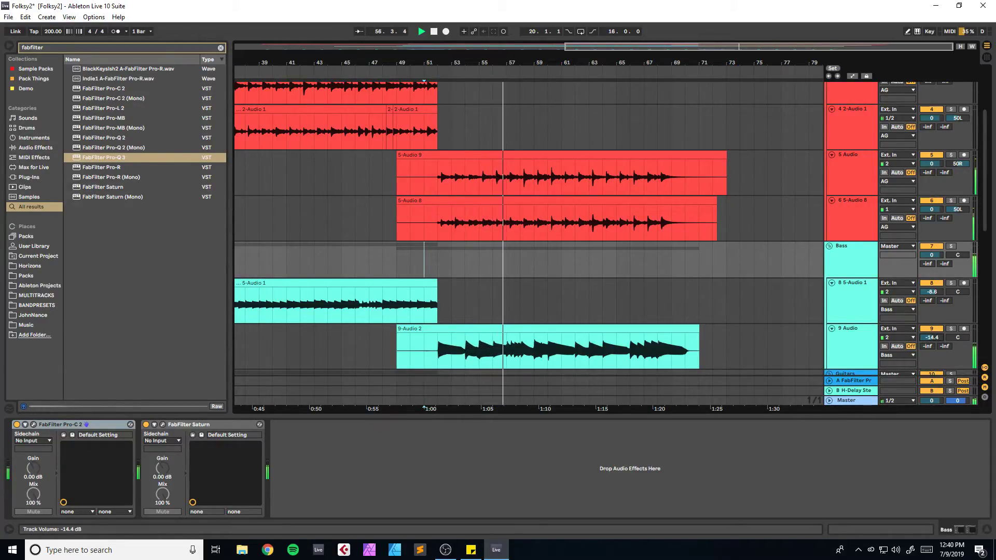
scroll(700, 285, down, 2)
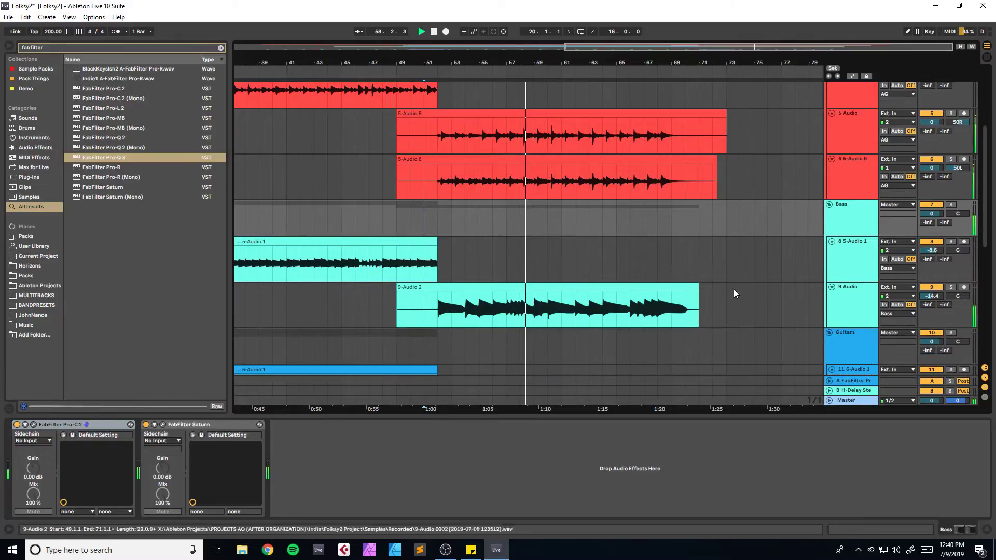
drag(932, 296, 932, 305)
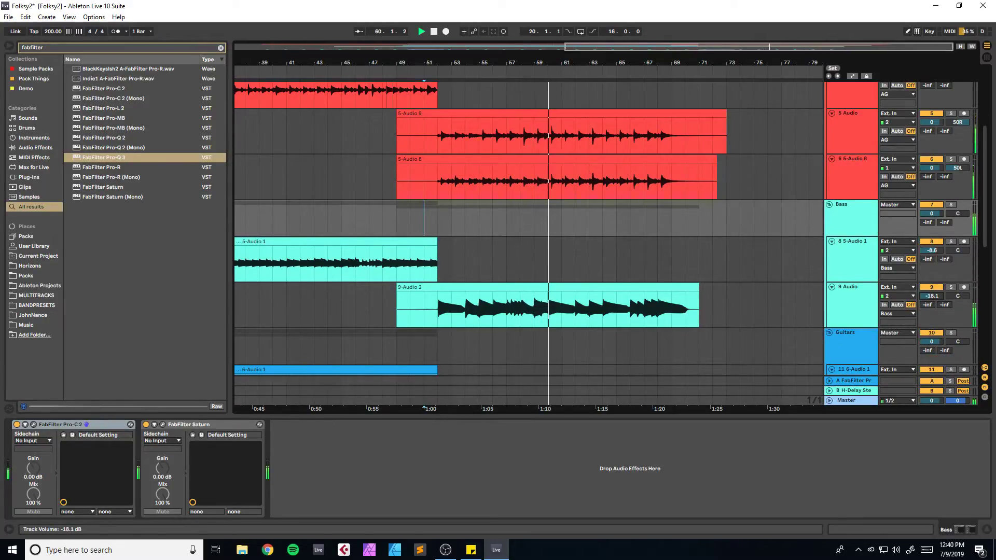
key(ctrl+s)
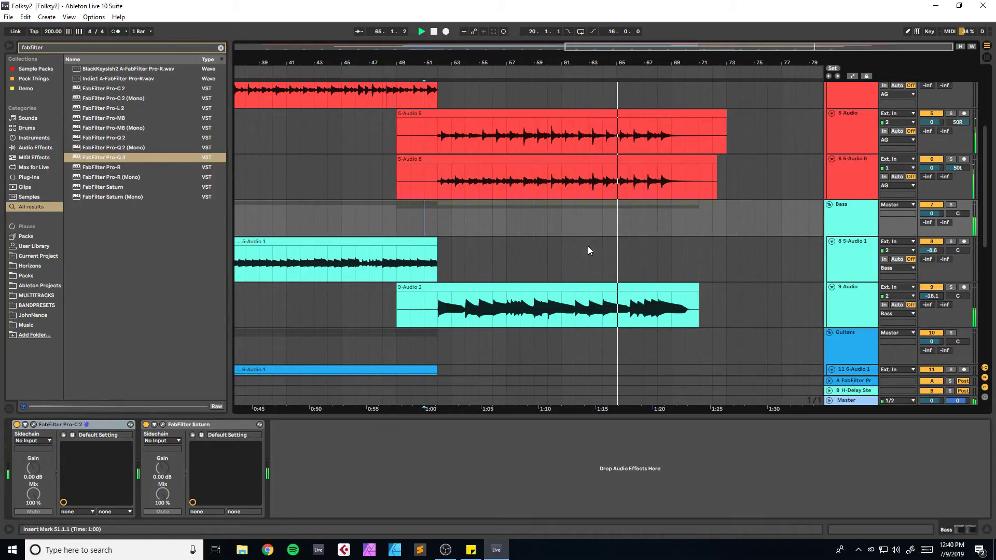
key(alt+Tab)
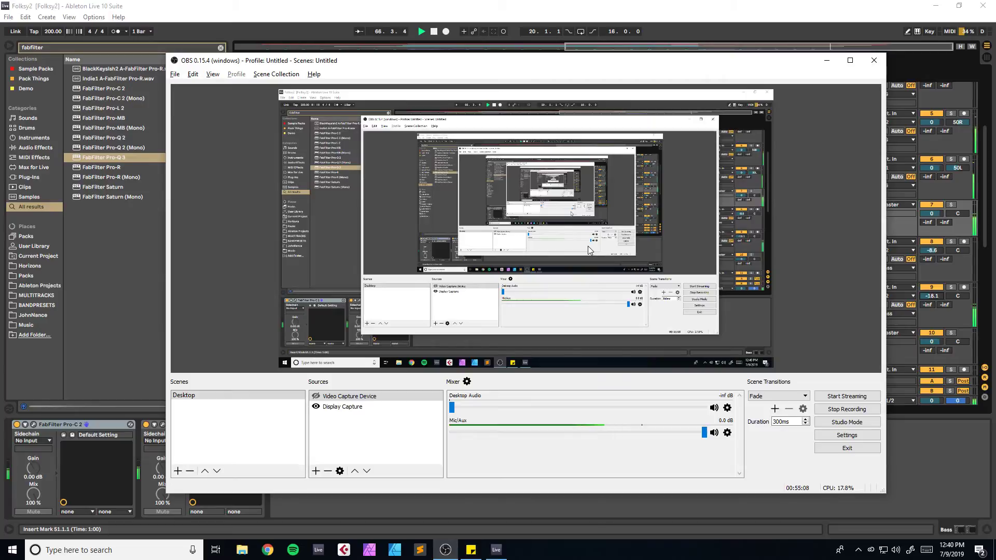
key(alt+Tab)
Step: Stop playback and audition the transition into the new section from about bar 45
scroll(577, 241, down, 2)
scroll(570, 238, up, 8)
key(space)
drag(637, 46, 635, 59)
scroll(692, 170, down, 3)
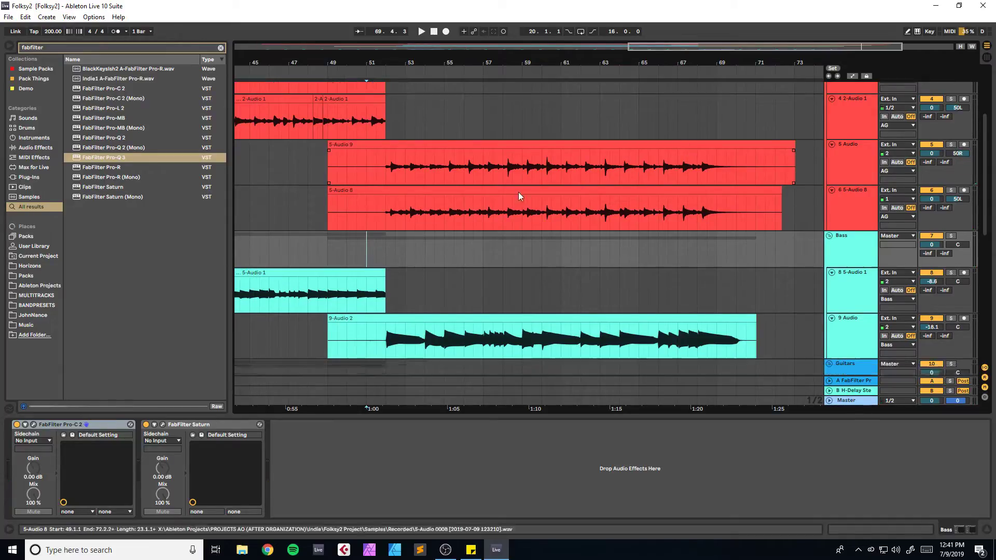
click(388, 192)
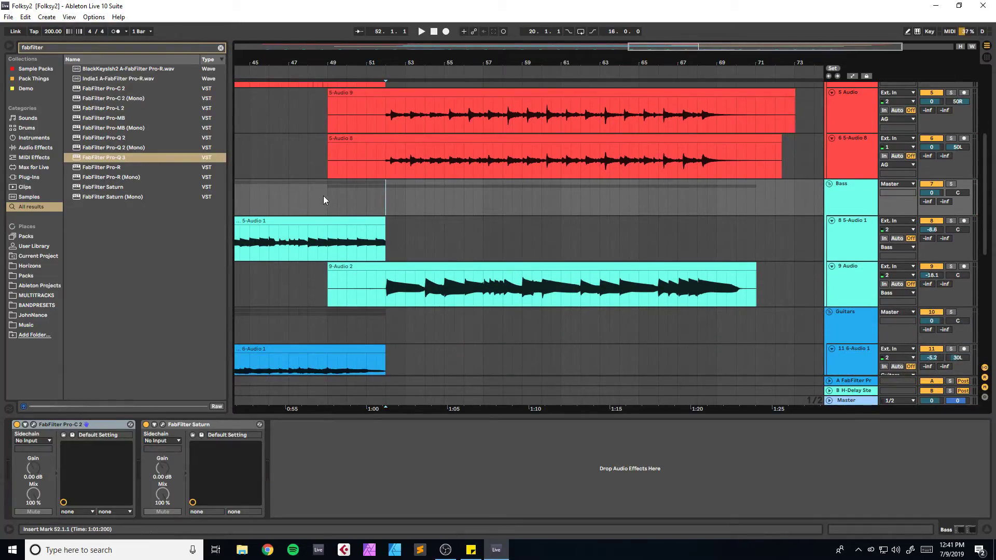
click(249, 197)
key(space)
Step: Audition the end of the new section from bar 67 and stop playback
click(682, 191)
key(space)
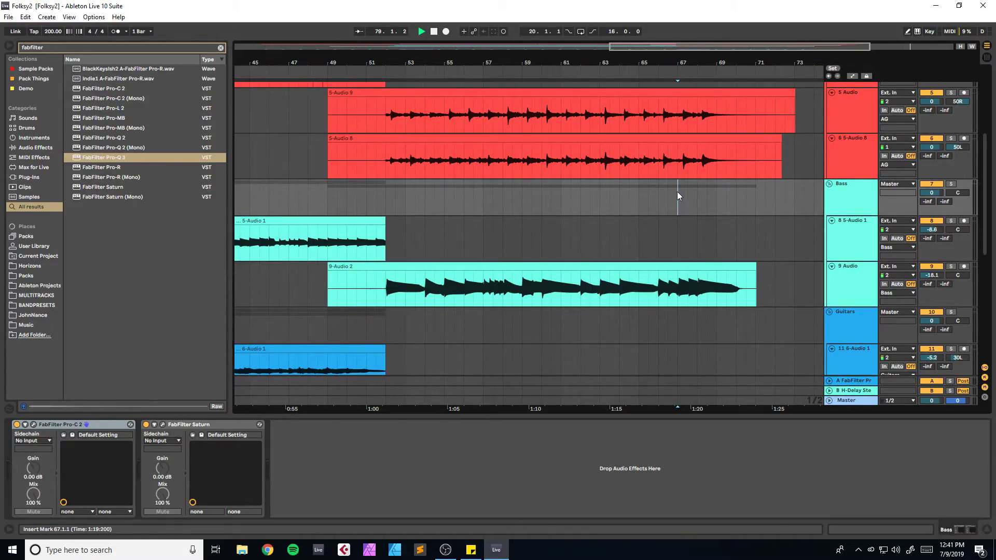
key(space)
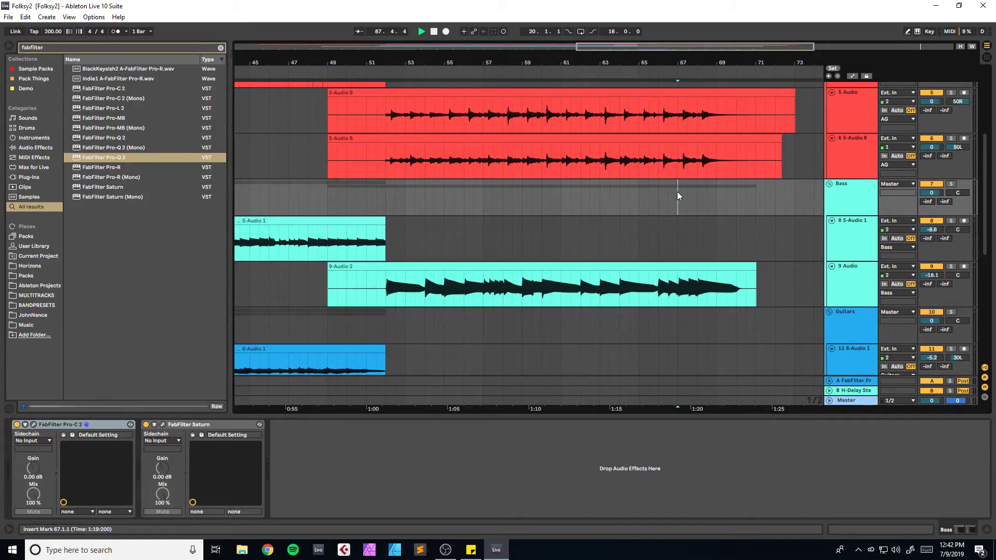
key(space)
key(space)
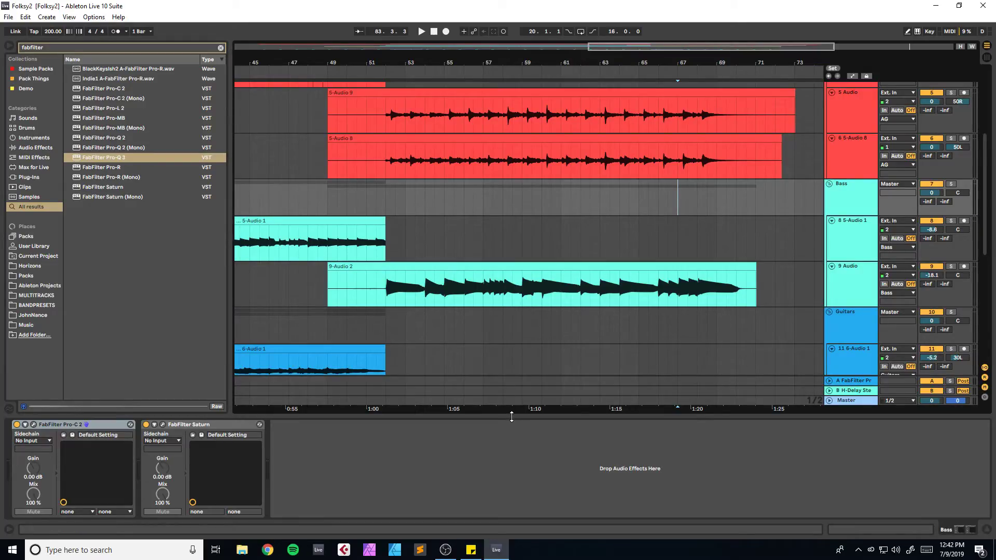
Step: Add two new audio tracks to the Guitars group, below the 7-Audio 2 track
drag(511, 415, 510, 456)
scroll(513, 357, down, 5)
scroll(512, 355, up, 4)
scroll(514, 357, up, 2)
scroll(515, 358, down, 2)
click(860, 377)
key(ctrl+t)
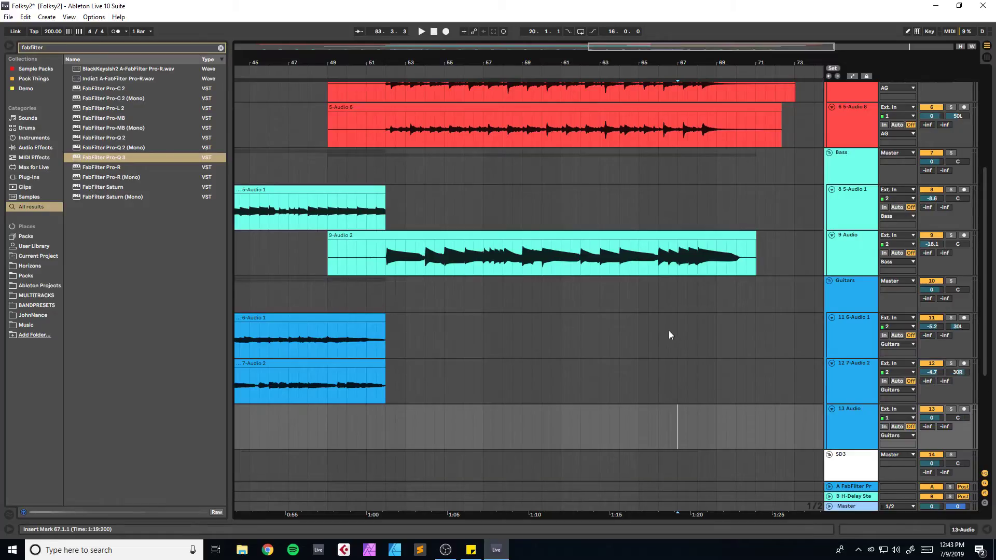
key(ctrl+t)
Step: Set the 13 Audio track's input channel to 2 and its monitoring to In
click(870, 312)
click(897, 300)
click(896, 318)
drag(654, 61, 560, 48)
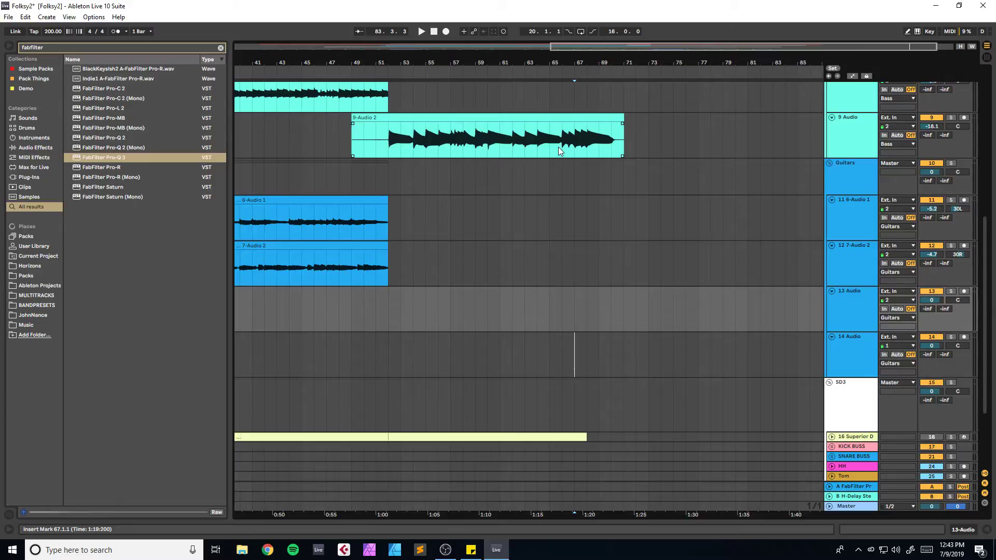
click(884, 309)
Step: Solo the two existing guitar tracks in turn while auditioning from bar 37, and save the set
drag(358, 62, 346, 51)
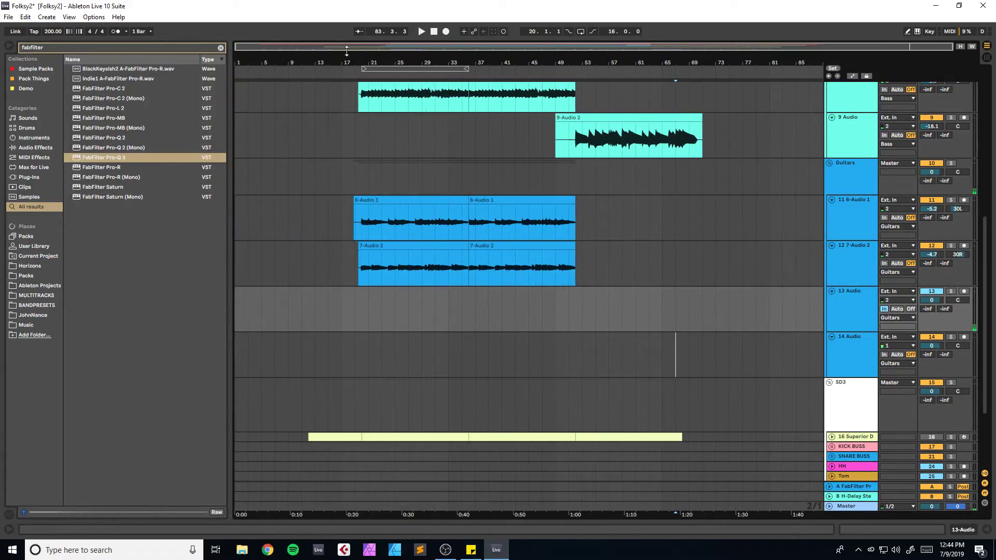
click(476, 213)
click(950, 201)
key(space)
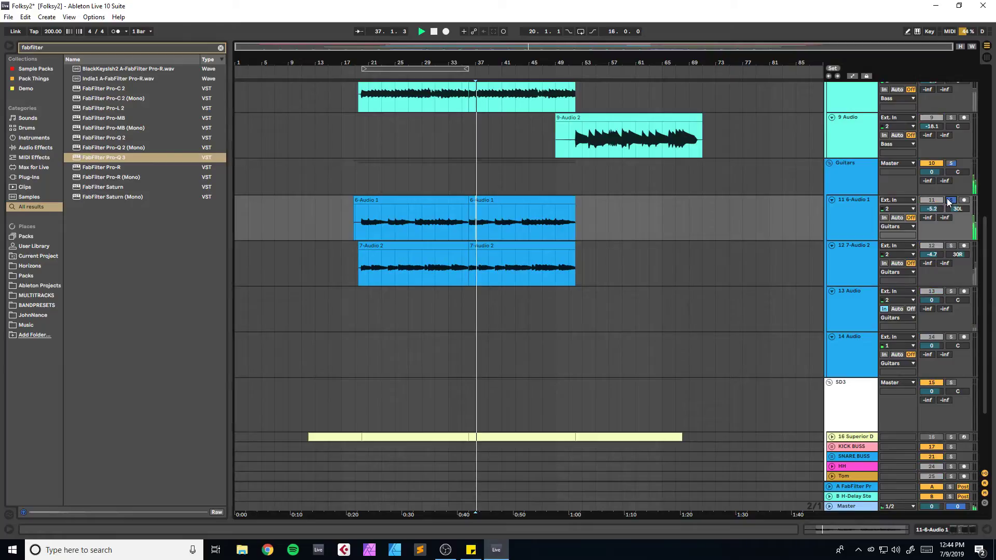
click(950, 246)
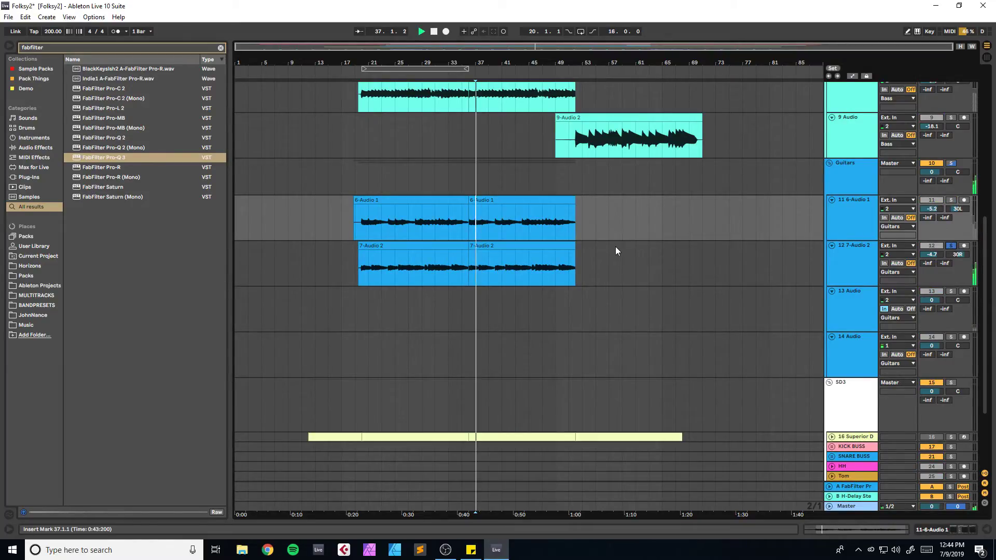
key(ctrl+s)
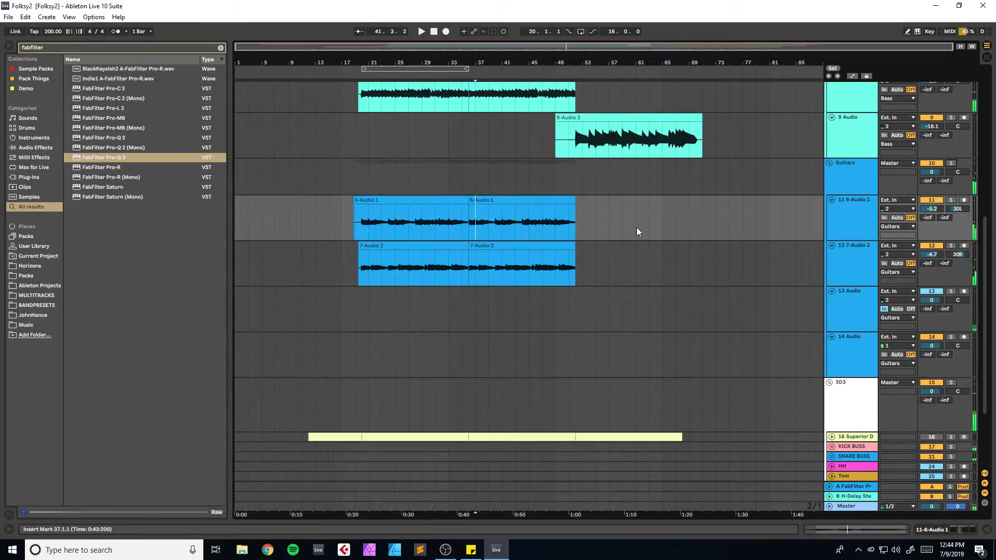
Step: Arm the 13 Audio track for recording, save the set, and play from bar 51 while monitoring the guitar
click(568, 177)
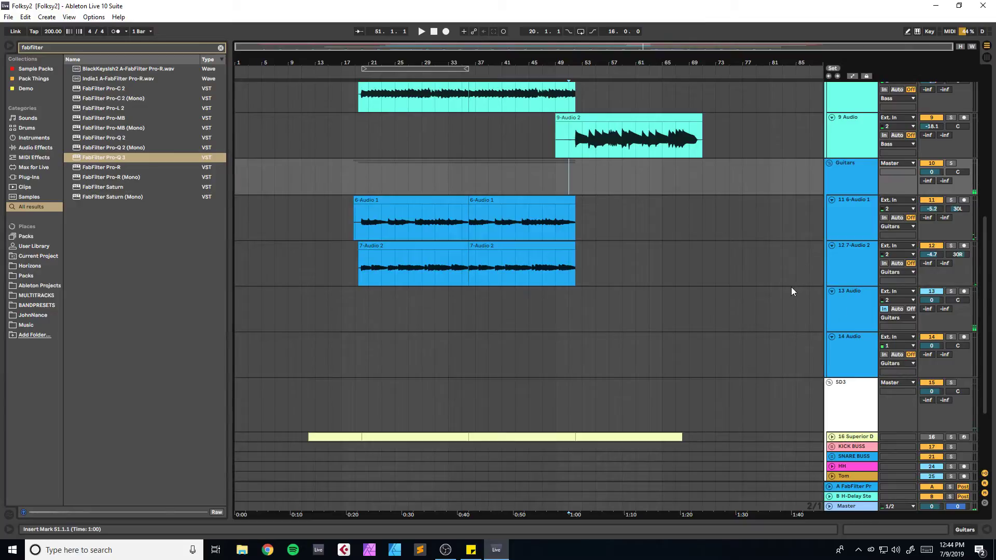
click(963, 292)
key(space)
key(space)
key(ctrl+s)
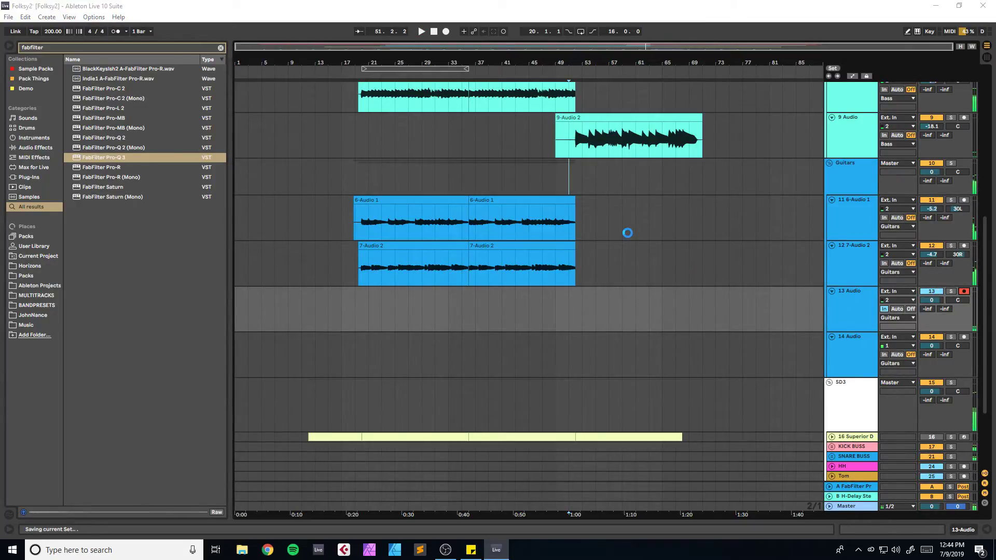
key(space)
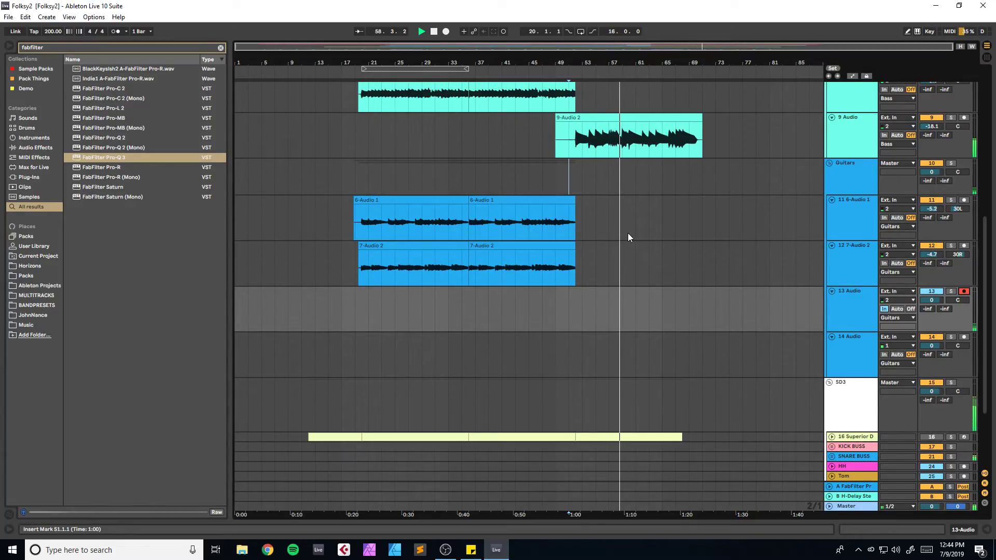
Step: Lower the 13 Audio track's volume to -8.0 dB during playback and save the set
drag(933, 301, 934, 317)
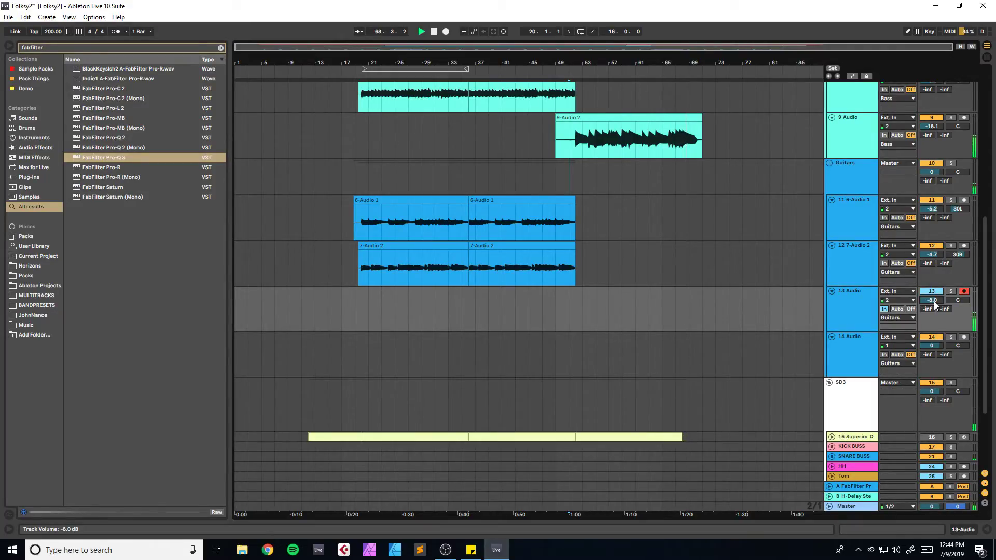
key(space)
key(space)
key(ctrl+s)
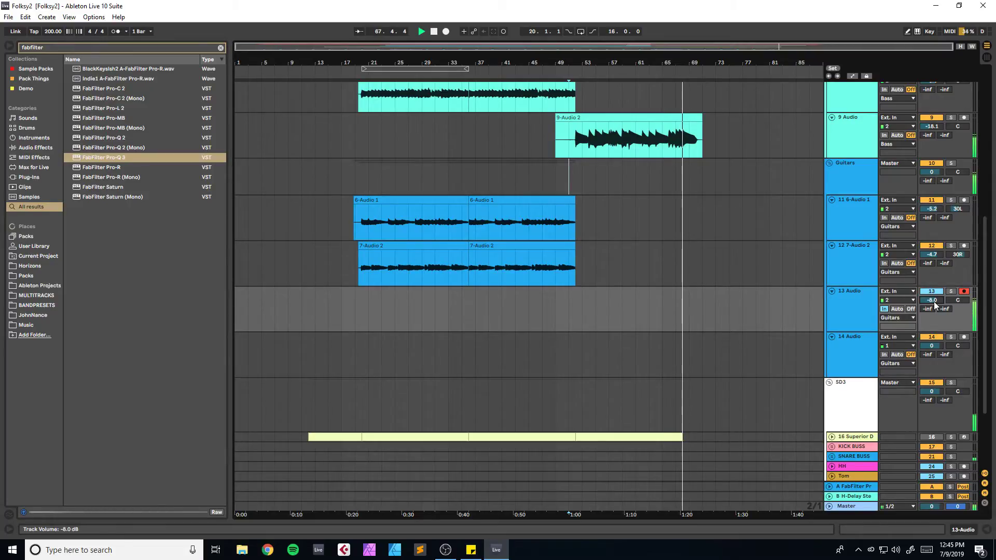
Step: Play through the new section repeatedly from bars 51 and 49 to rehearse the guitar part
key(space)
key(space)
key(space)
key(space)
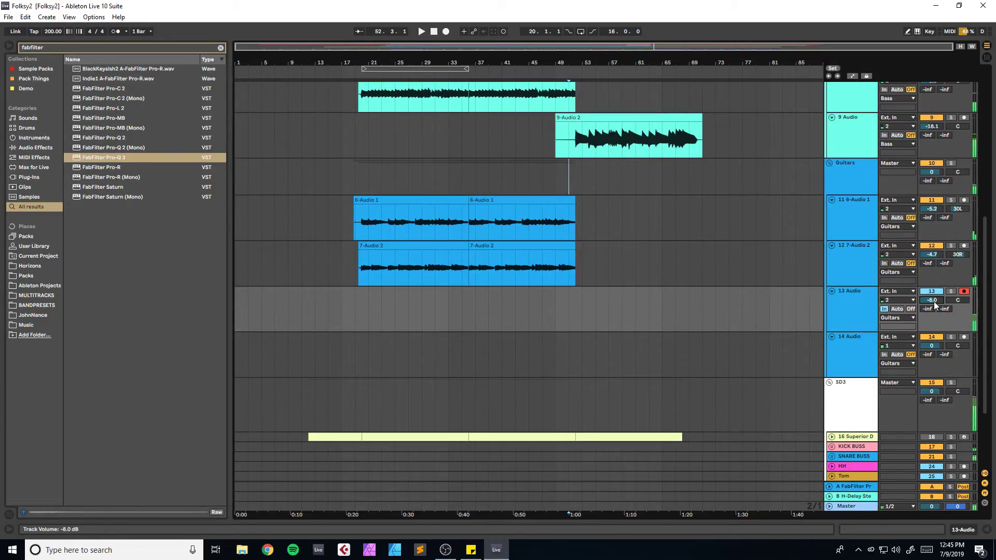
click(558, 173)
key(space)
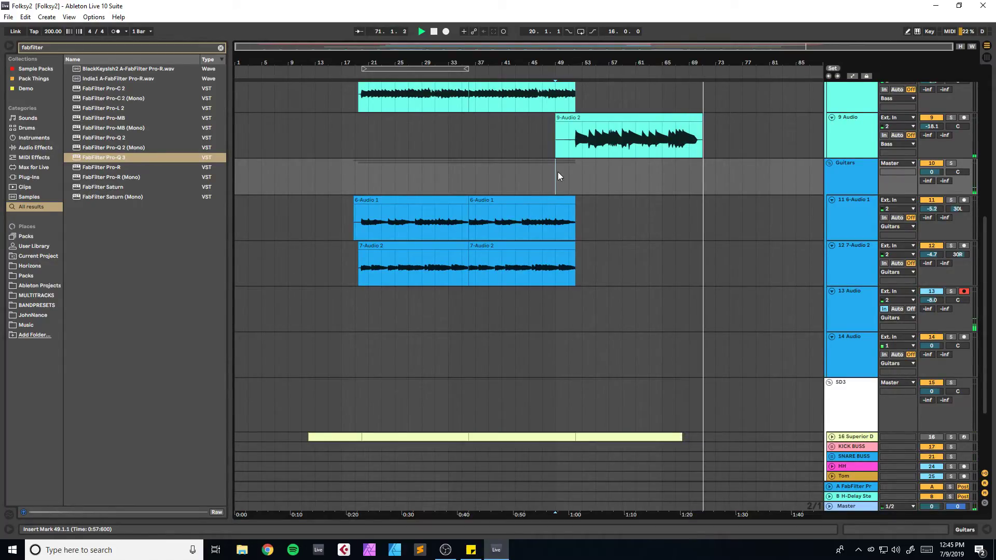
Step: Loop the new section from bar 52 to bar 68, start playback, and save the set
scroll(570, 139, up, 5)
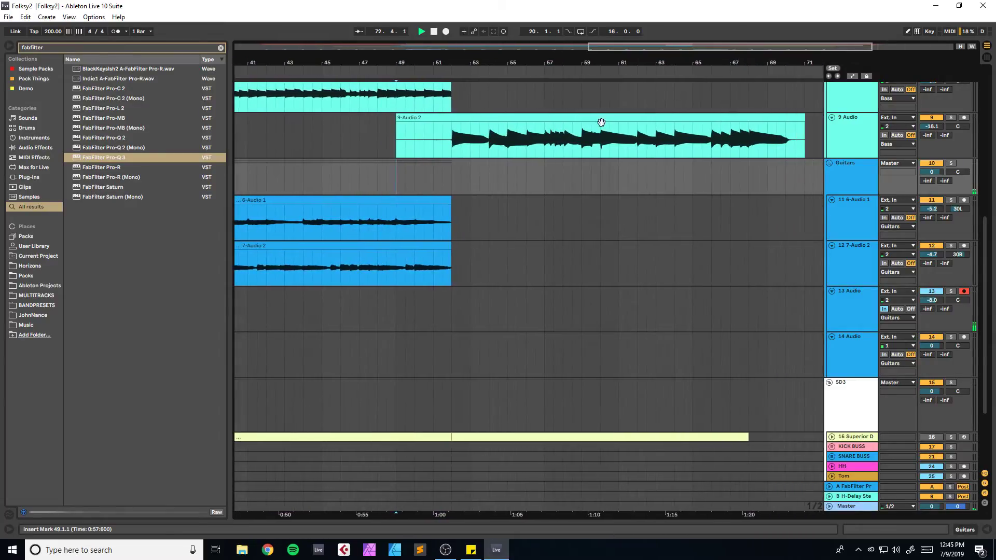
drag(449, 179, 718, 172)
drag(761, 171, 745, 172)
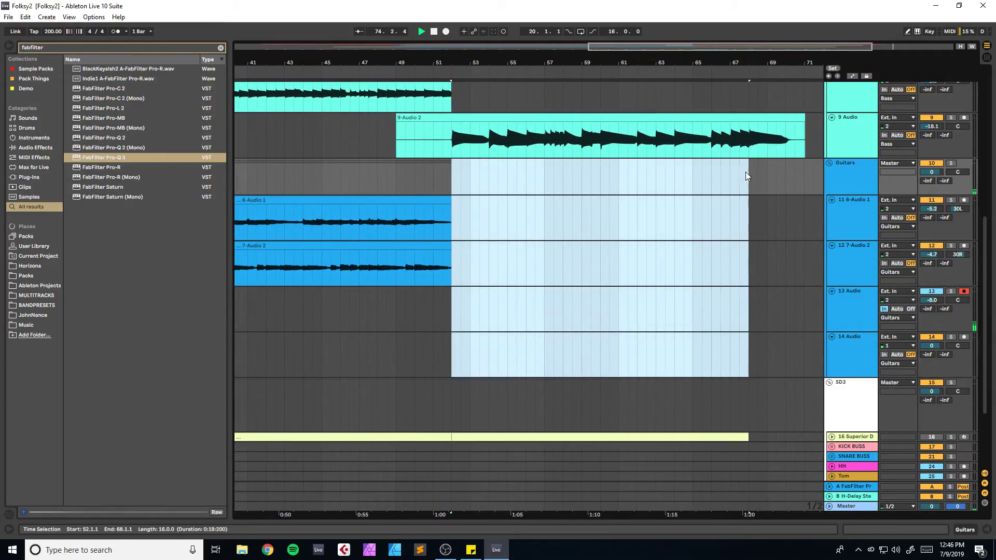
key(ctrl+l)
key(space)
key(ctrl+s)
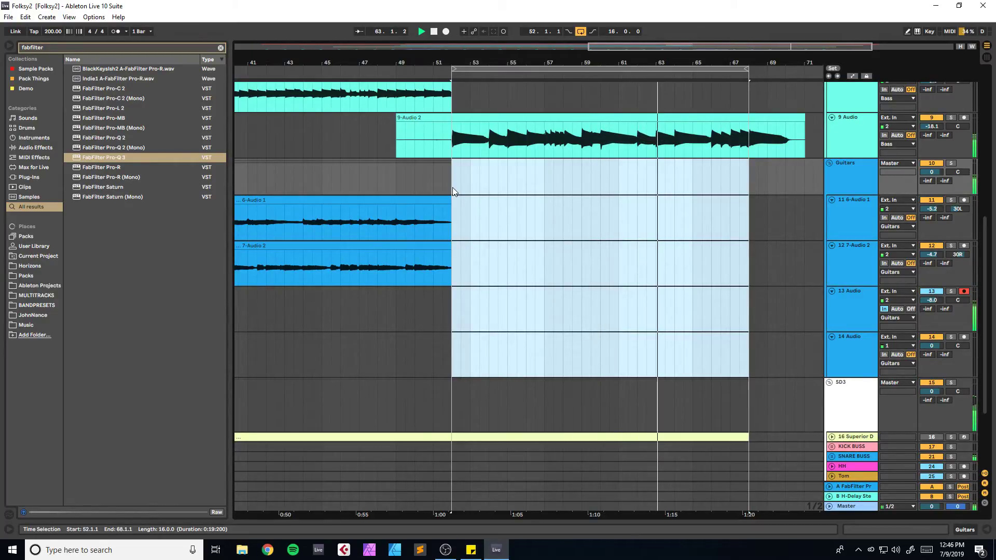
Step: Rehearse the guitar part over the loop from bar 51, and place the start marker at bar 49
key(space)
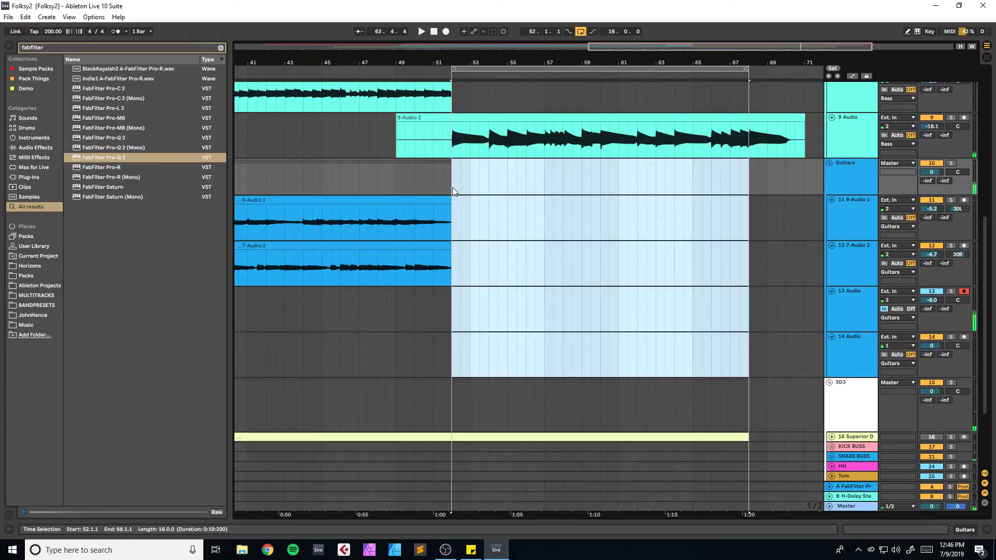
click(433, 185)
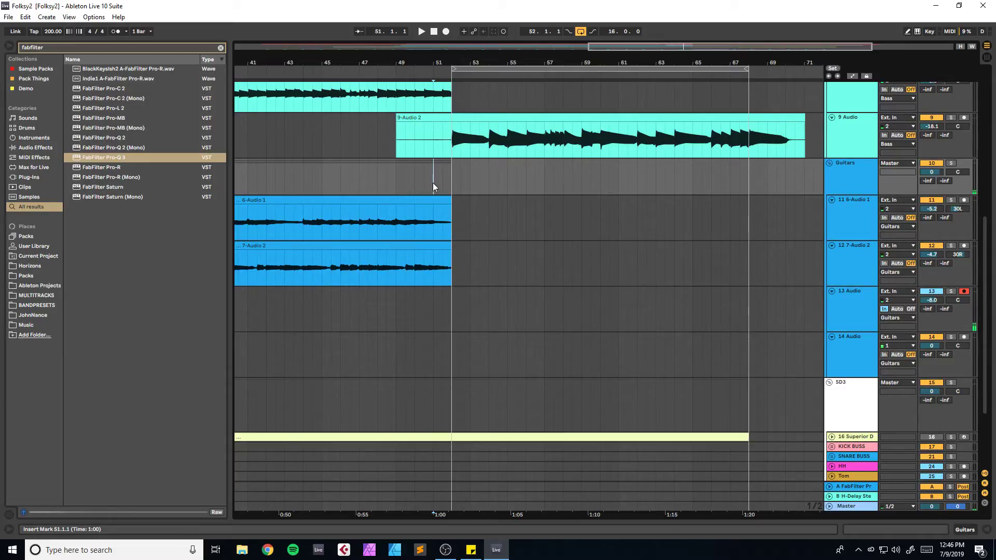
key(space)
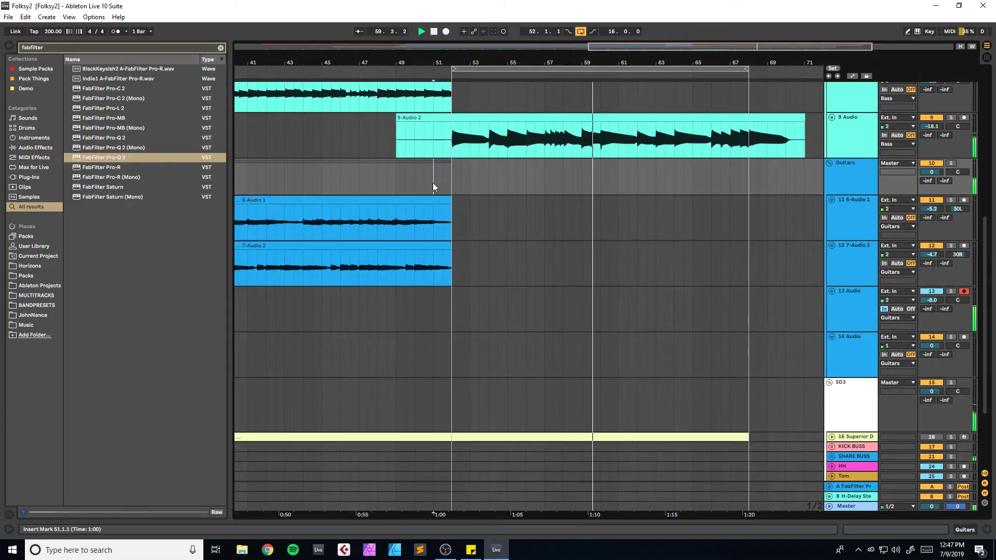
click(398, 179)
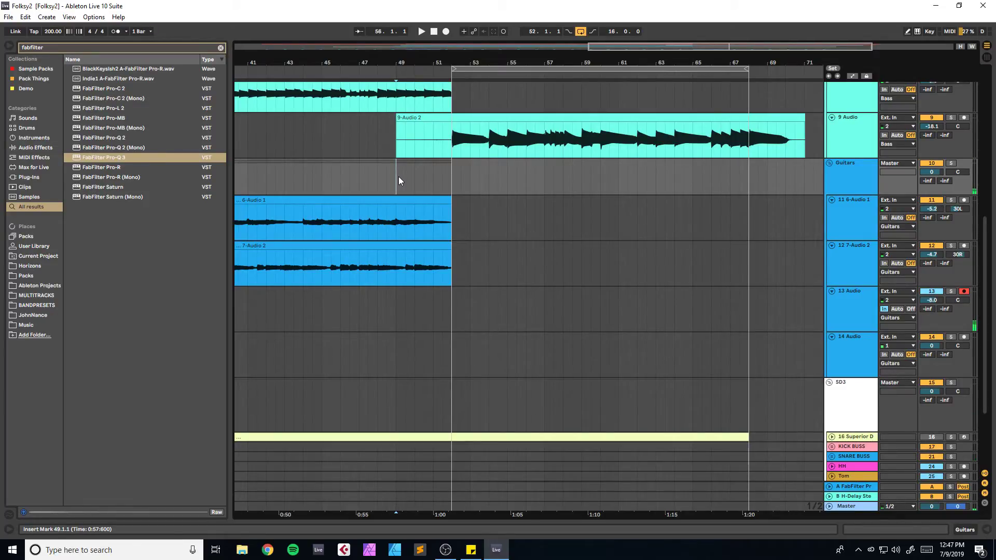
key(F9)
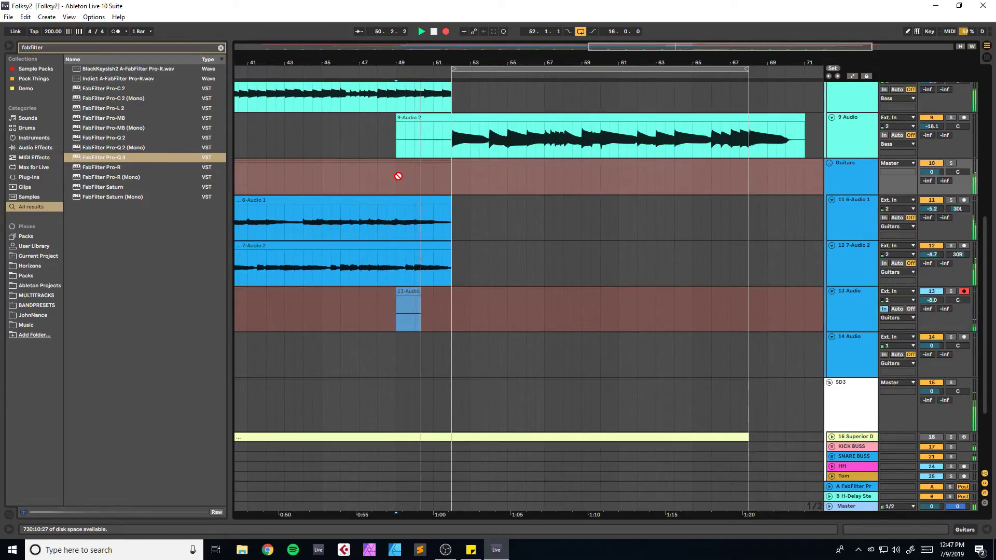
key(space)
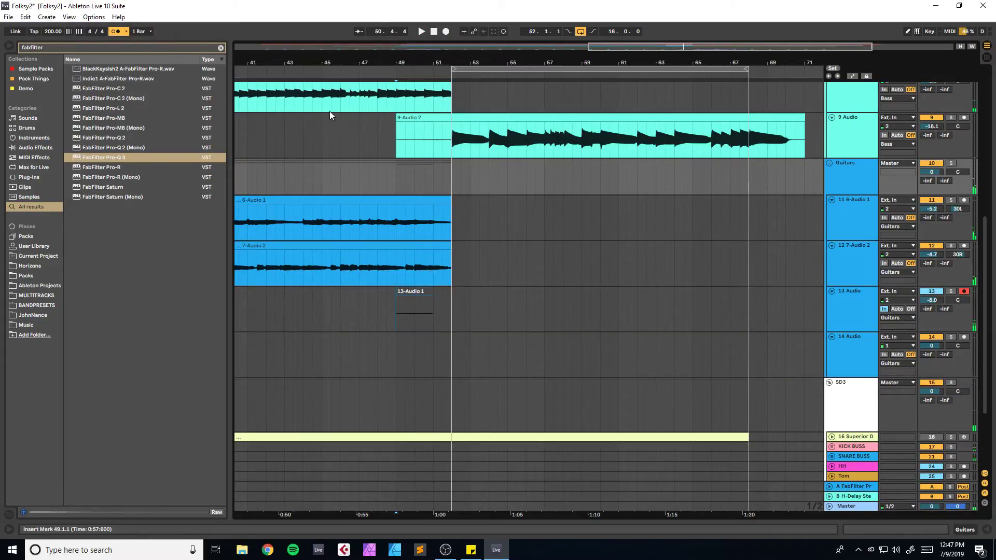
key(F9)
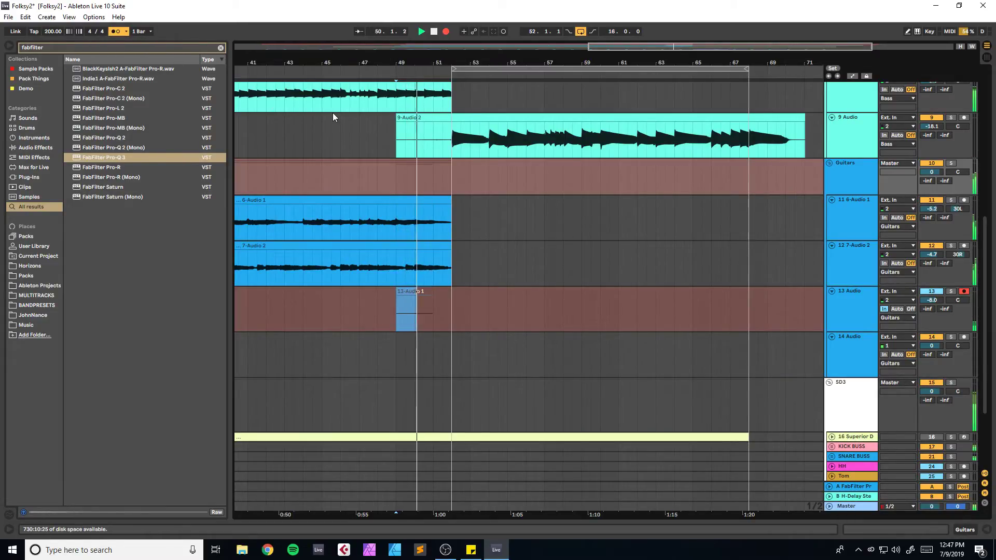
key(space)
Step: Record the guitar take on 13 Audio from bar 49, extend its first clip to bar 68, and save the set
key(F9)
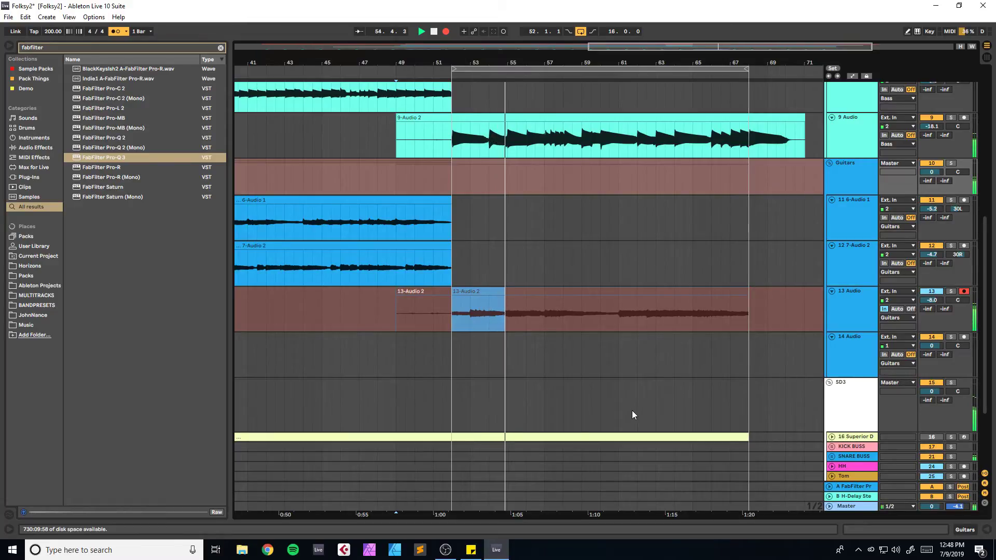
key(space)
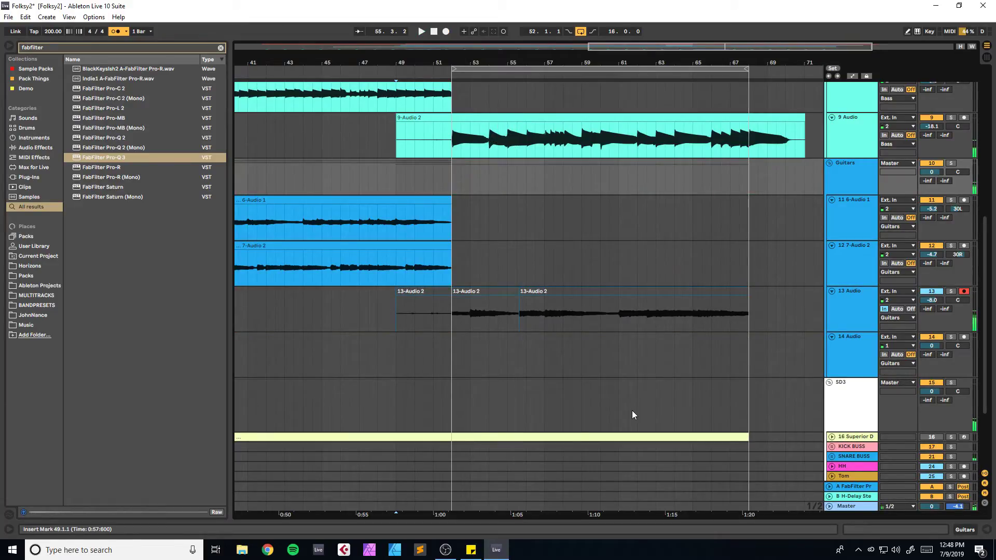
click(446, 292)
key(ctrl+s)
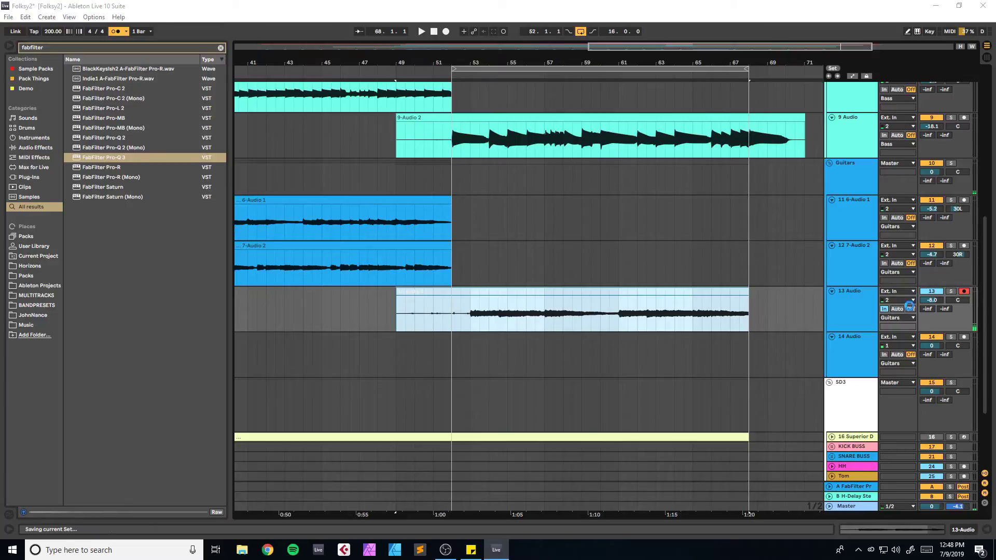
Step: Turn off monitoring on 13 Audio, and pan 13 Audio to 30L and 14 Audio to 30R
click(911, 309)
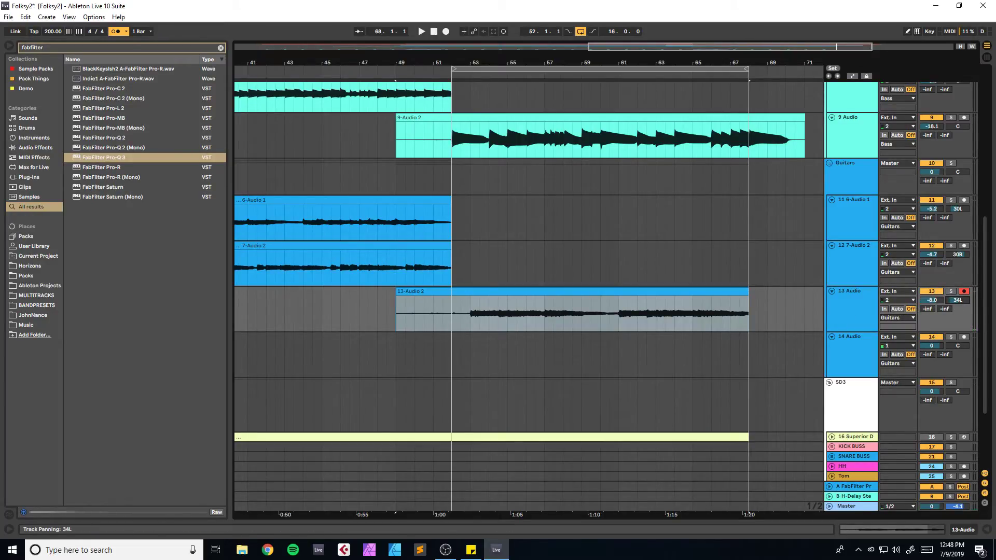
scroll(795, 285, up, 3)
scroll(797, 287, down, 3)
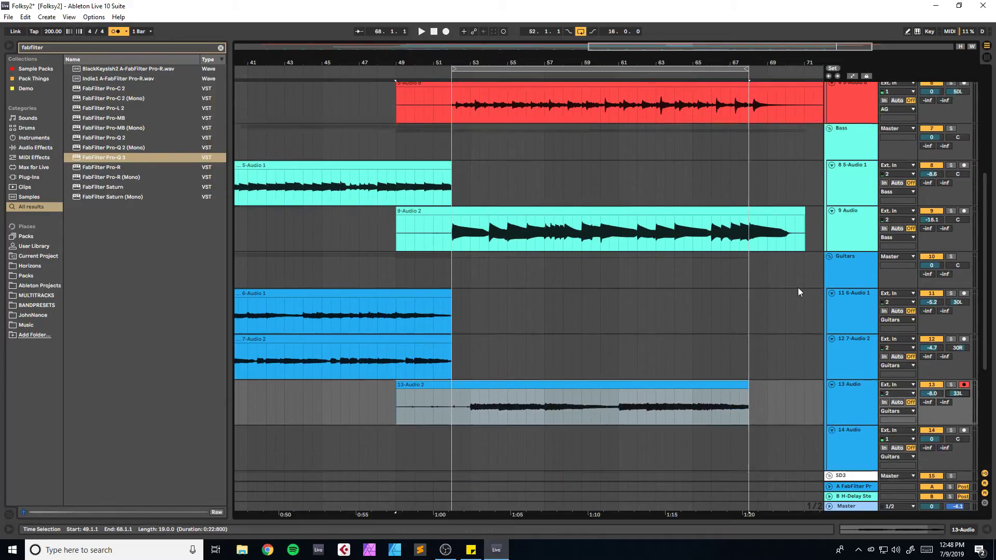
drag(957, 300, 957, 298)
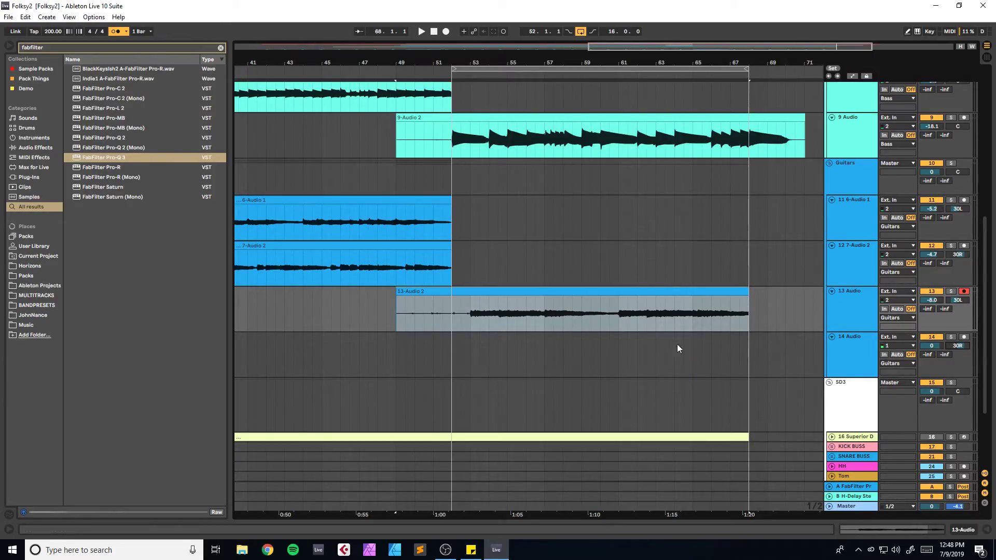
Step: Set 14 Audio's input channel to 2, its monitoring to In, and its volume to -10.4 dB while playing from bar 49
click(402, 358)
key(space)
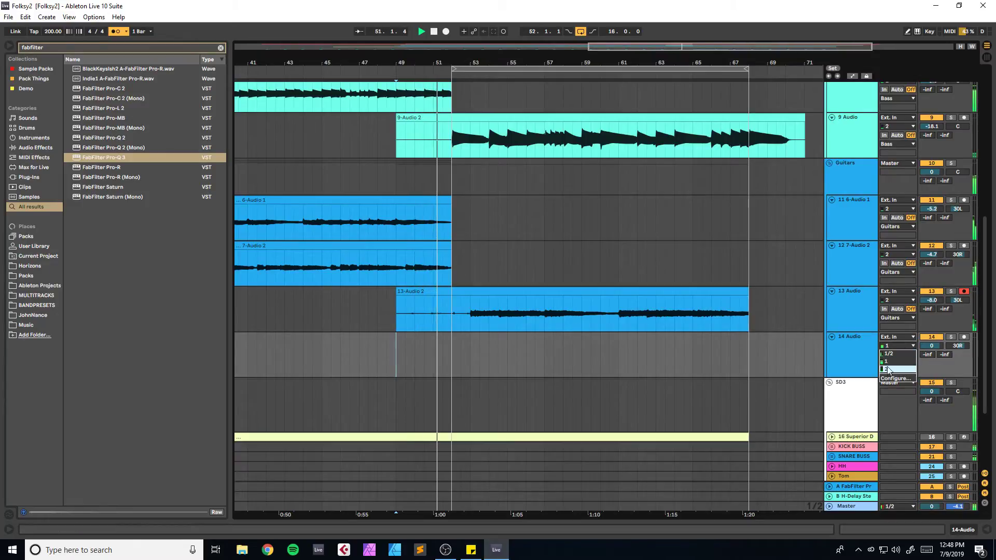
click(885, 354)
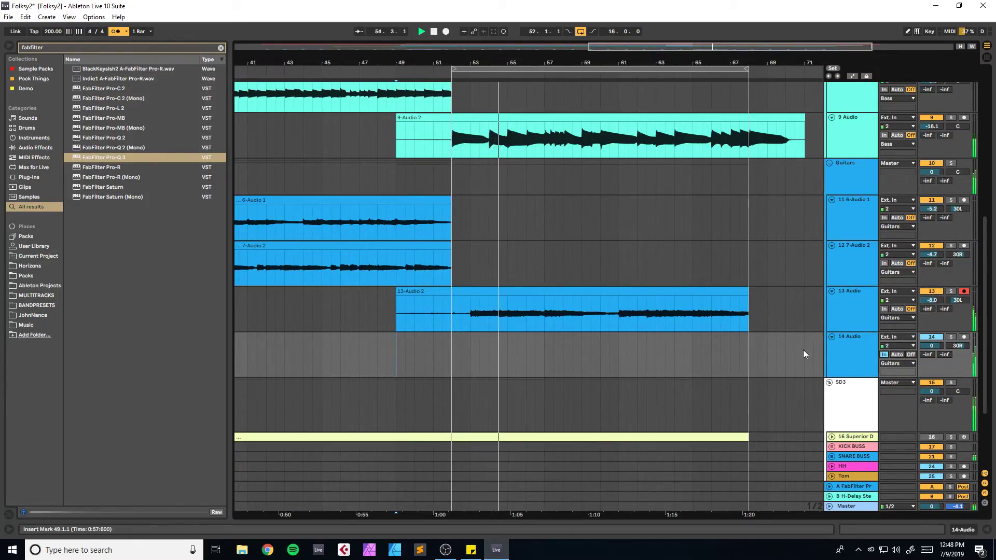
drag(932, 345, 930, 350)
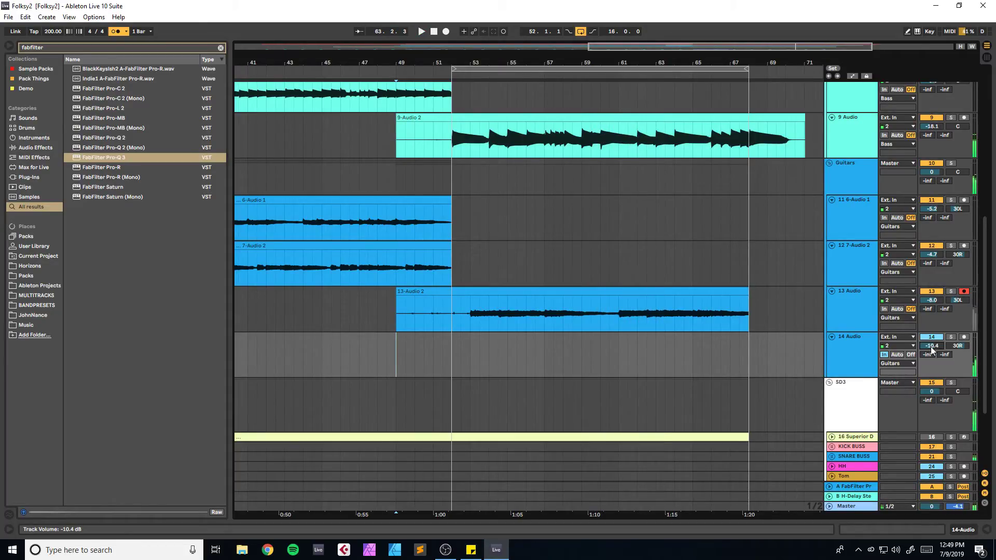
Step: Arm only the 14 Audio track and record a second guitar take from bar 49 through the loop
click(963, 337)
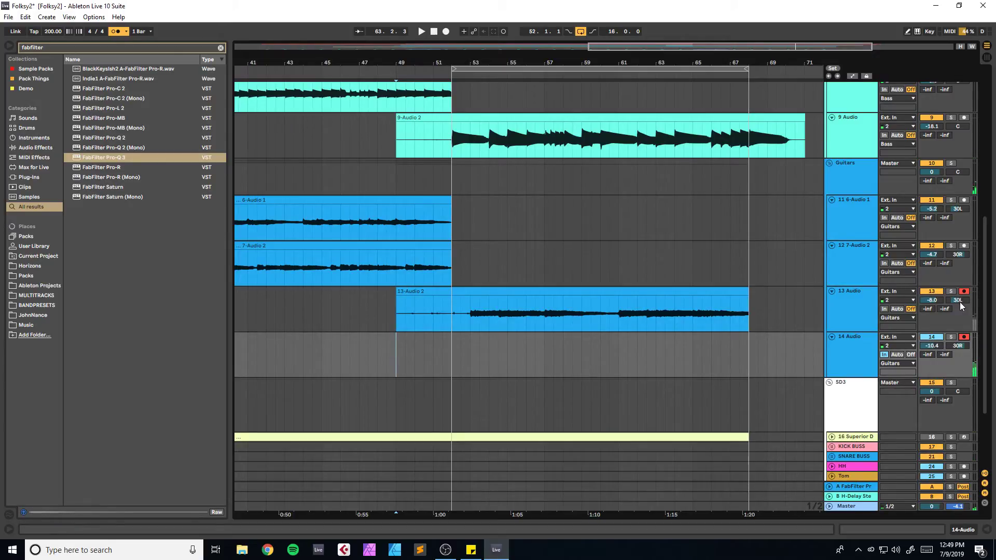
key(F9)
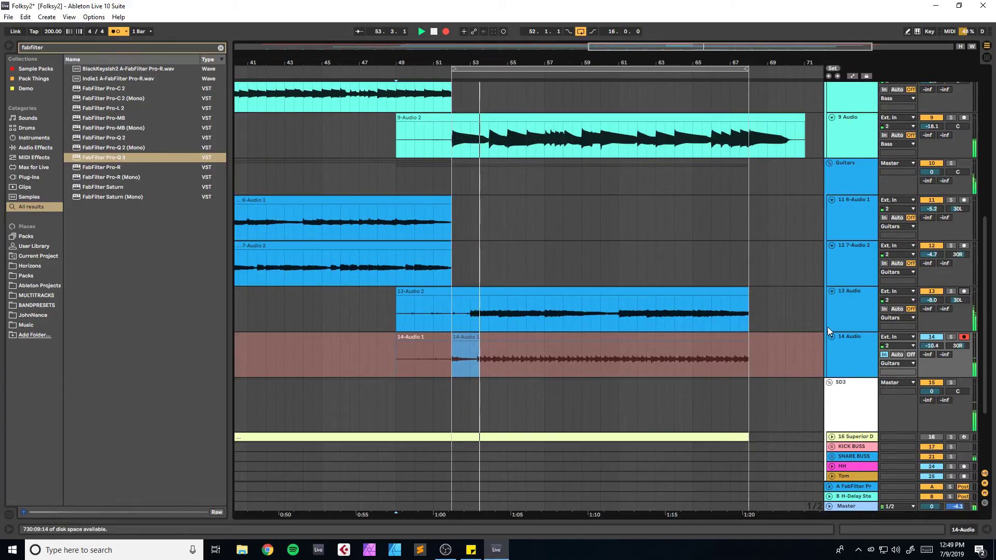
key(space)
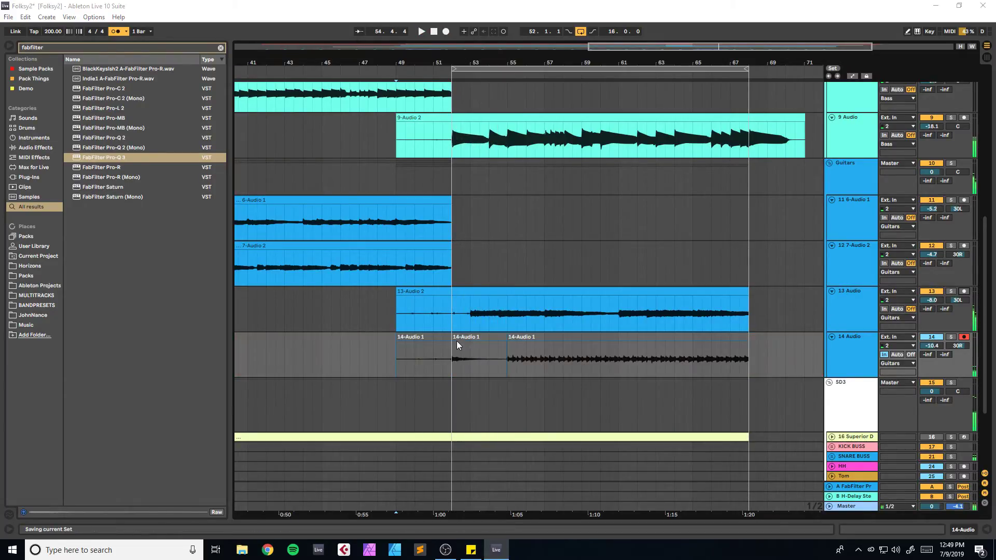
Step: Extend the first recorded clip on 14 Audio to bar 68, turn the track's monitoring off, and save the set
drag(450, 337, 747, 337)
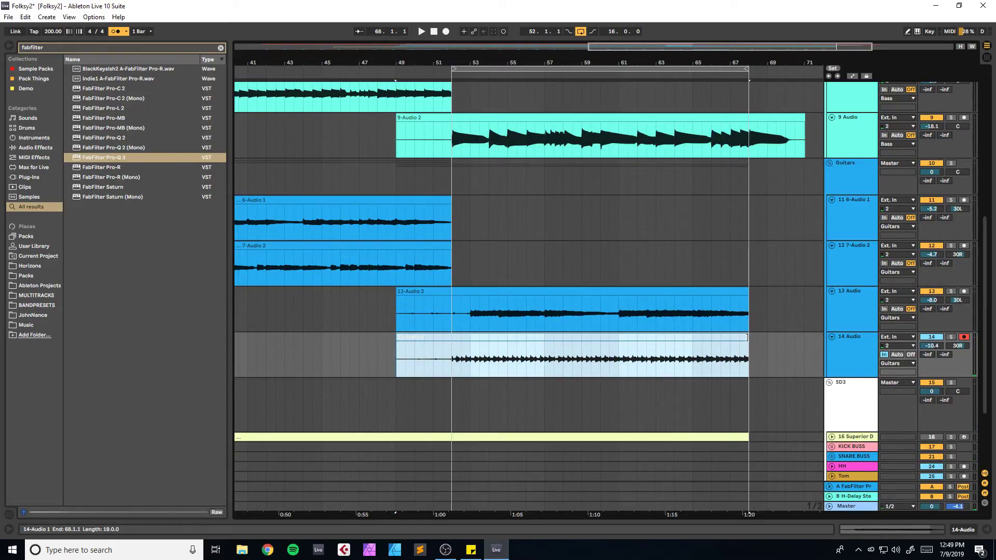
click(910, 355)
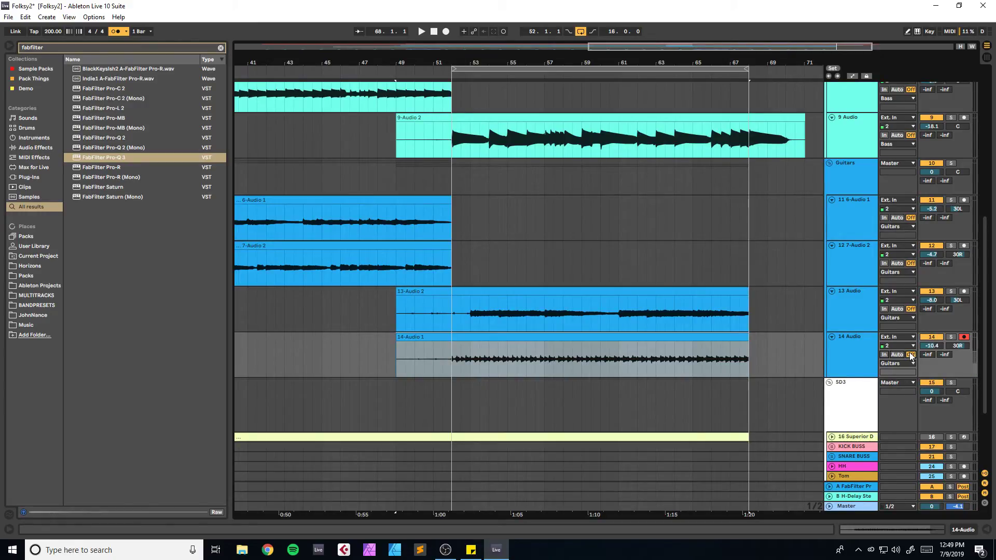
key(ctrl+s)
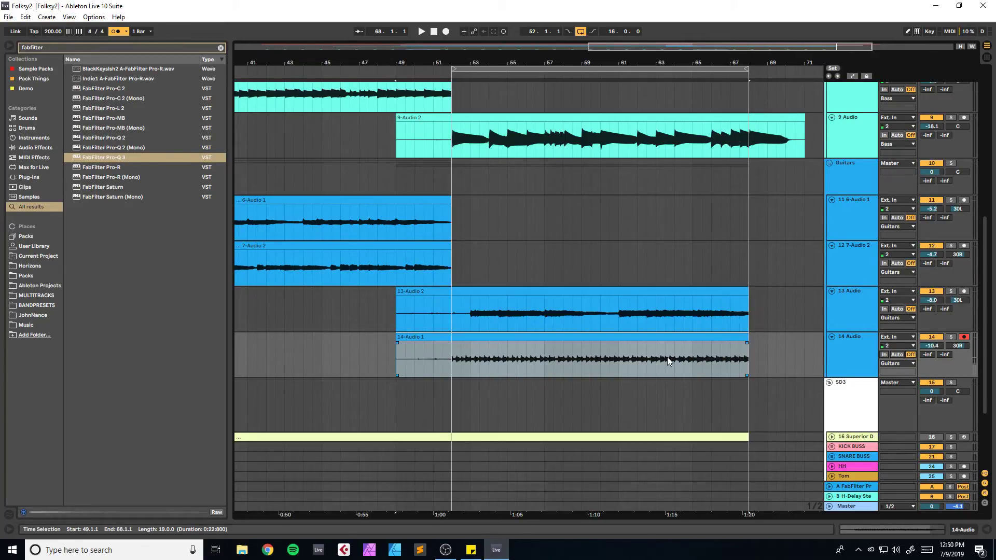
Step: Lower 14 Audio's volume to -16.3 dB while playing into the section from bar 50, and save the set
click(424, 311)
key(space)
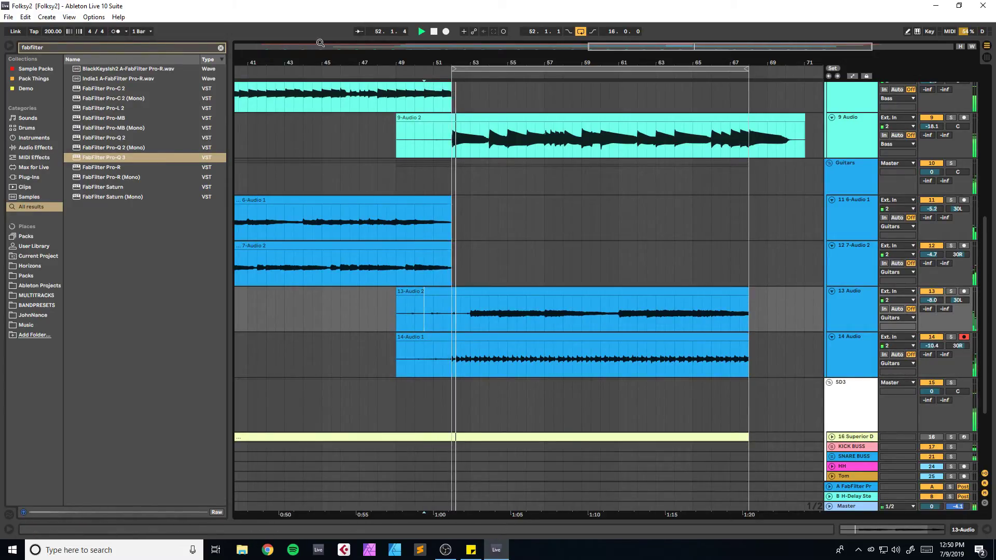
drag(385, 62, 368, 87)
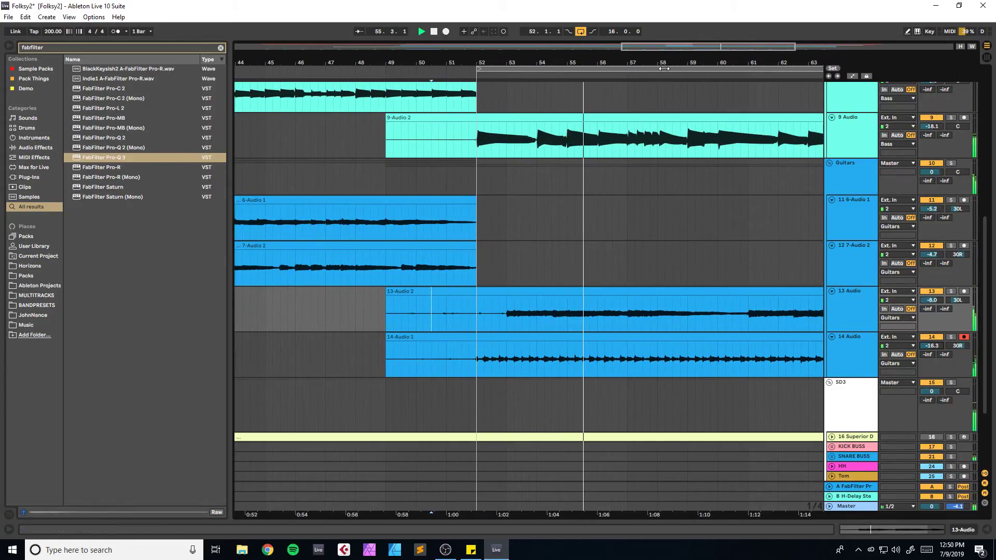
drag(665, 62, 542, 60)
key(ctrl+s)
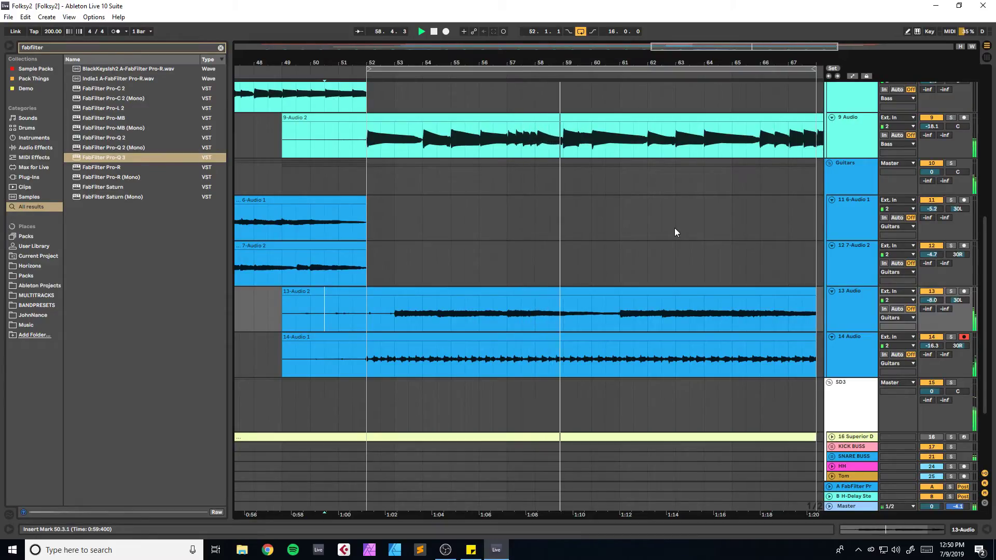
Step: Check 14 Audio in solo, set its volume to -17.4 dB in the full mix, and save the set
click(951, 337)
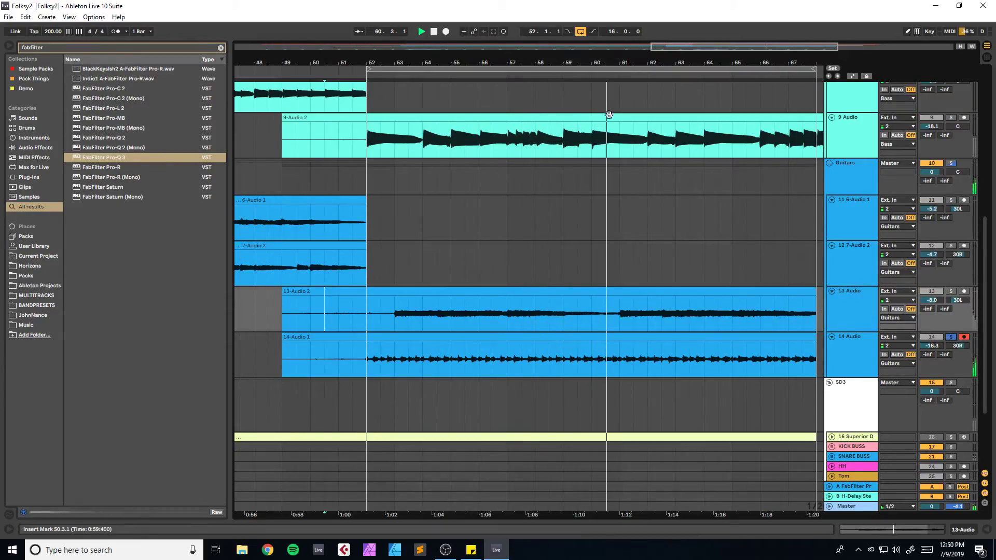
drag(626, 63, 538, 55)
click(951, 337)
drag(935, 345, 936, 352)
key(ctrl+s)
Step: Add FabFilter Pro-Q 3 to 14 Audio, create a high-cut band on it, and solo the track
drag(112, 157, 432, 349)
click(679, 255)
click(698, 225)
drag(713, 254, 594, 258)
click(950, 335)
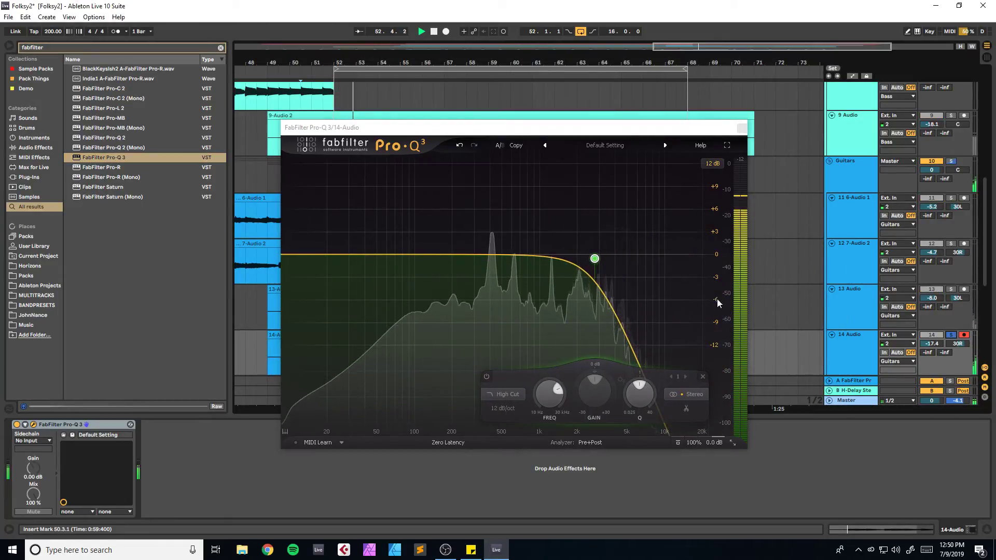
Step: Set the high cut to 30 dB/oct at about 2195.7 Hz with a Q of 0.943, unsolo 14 Audio, and save the set
scroll(594, 259, down, 1)
scroll(595, 259, up, 4)
drag(594, 259, 582, 258)
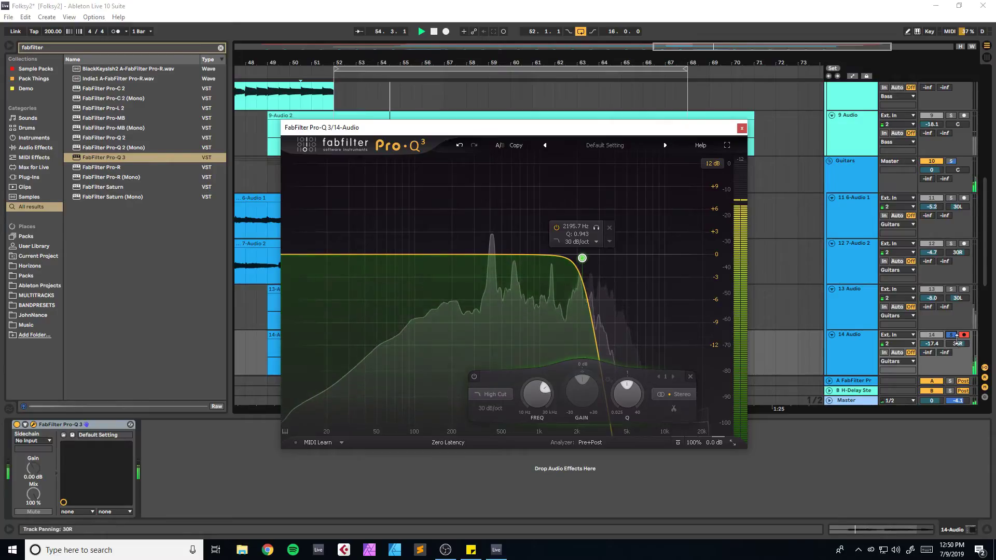
click(951, 335)
click(741, 128)
click(949, 162)
scroll(737, 229, down, 2)
key(ctrl+s)
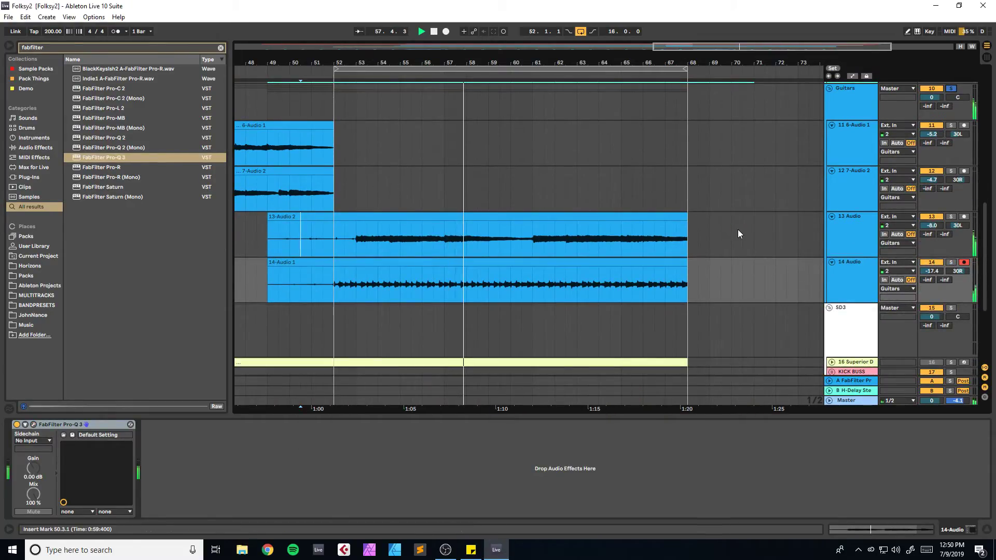
Step: Search the browser for "echoboy" and add the EchoBoy plug-in after Pro-Q 3 on 14 Audio
key(ctrl+f)
text(echoboy)
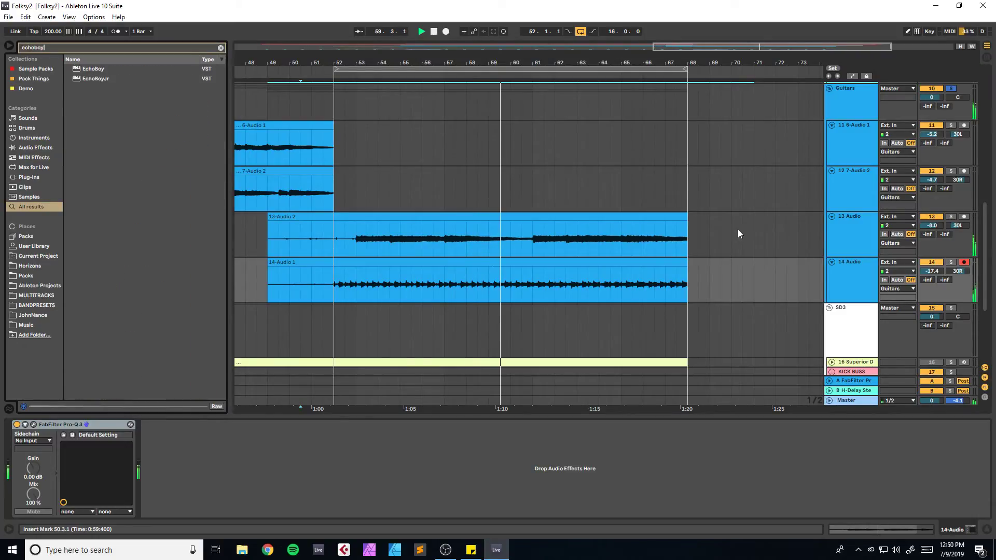
click(102, 69)
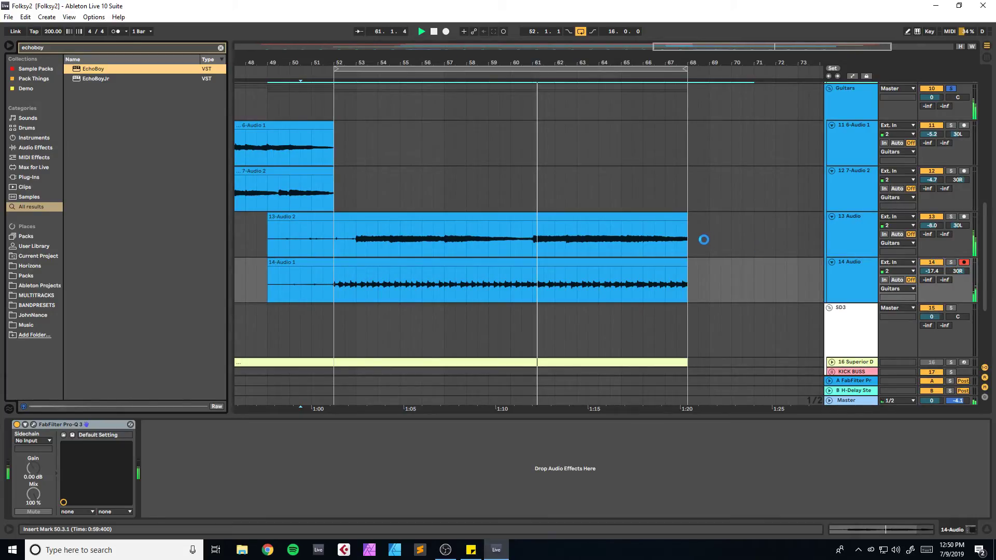
drag(367, 231, 345, 264)
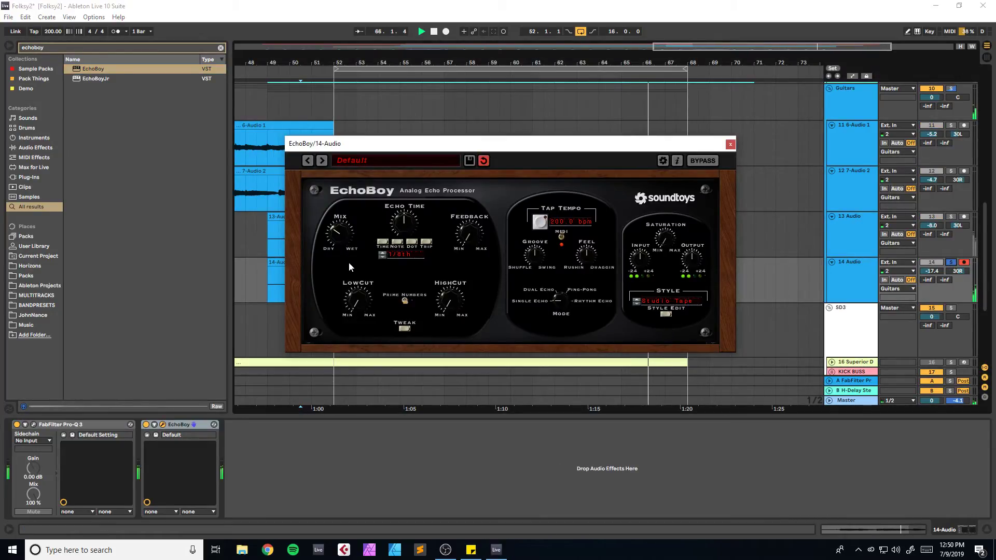
Step: Set EchoBoy's echo time to 1/4 dot, close the plug-in, and save the set
drag(407, 225, 425, 216)
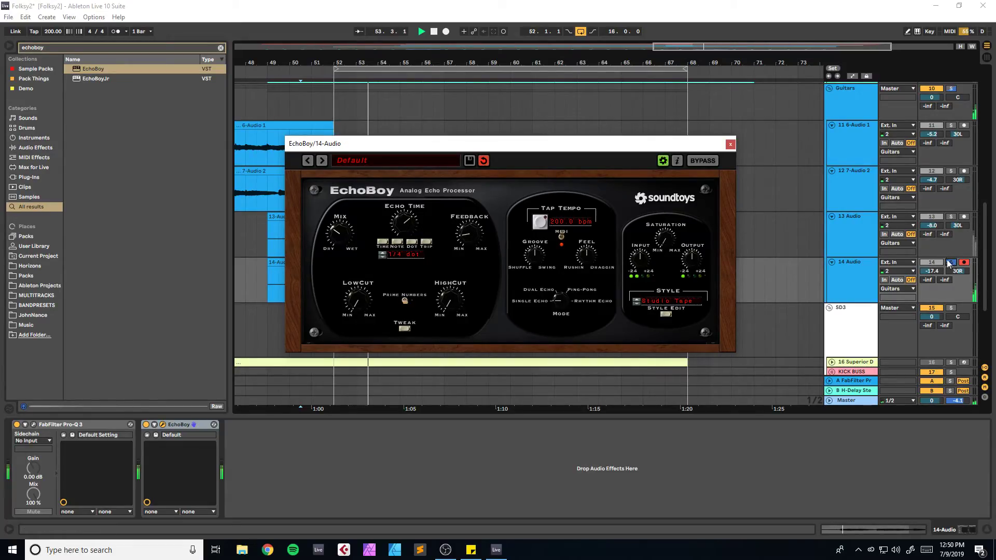
click(730, 144)
scroll(731, 151, down, 6)
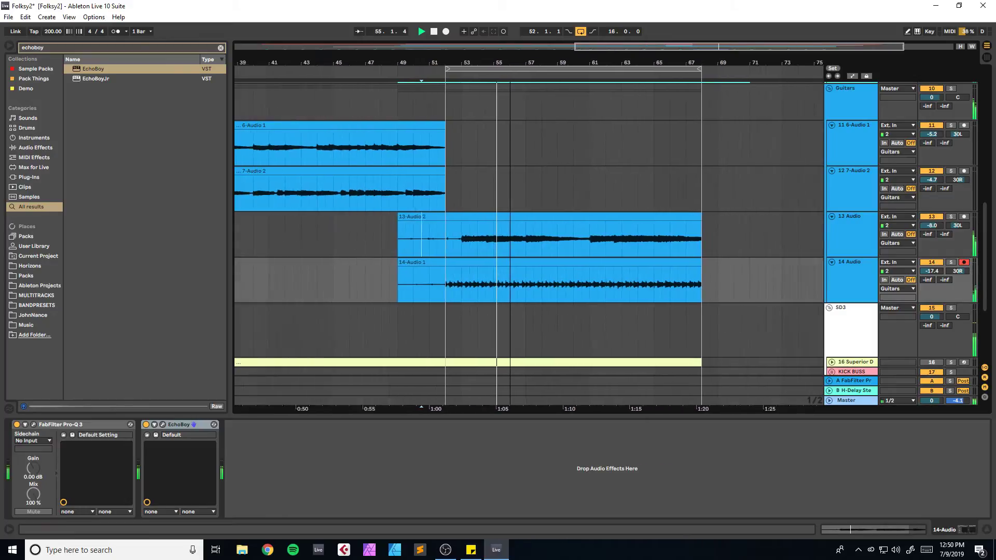
key(ctrl+s)
Step: Lower 13 Audio's volume to -10.1 dB, save the set, and stop playback
scroll(552, 297, up, 3)
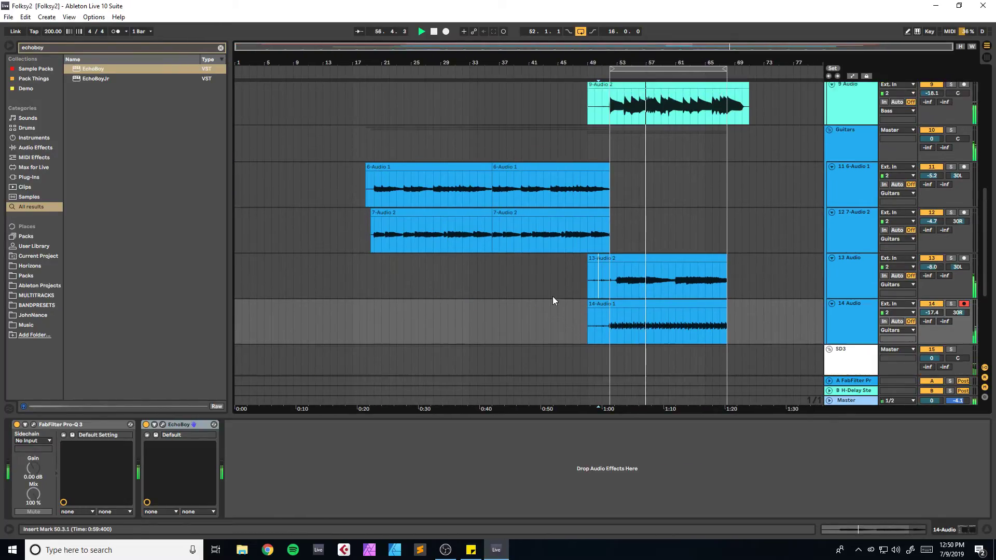
scroll(736, 249, down, 3)
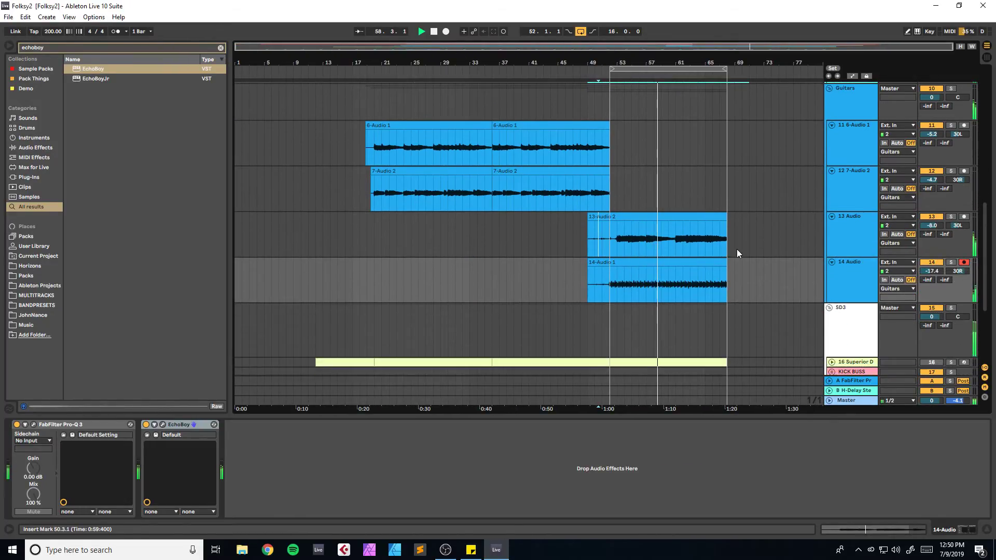
drag(681, 50, 791, 50)
drag(932, 226, 931, 234)
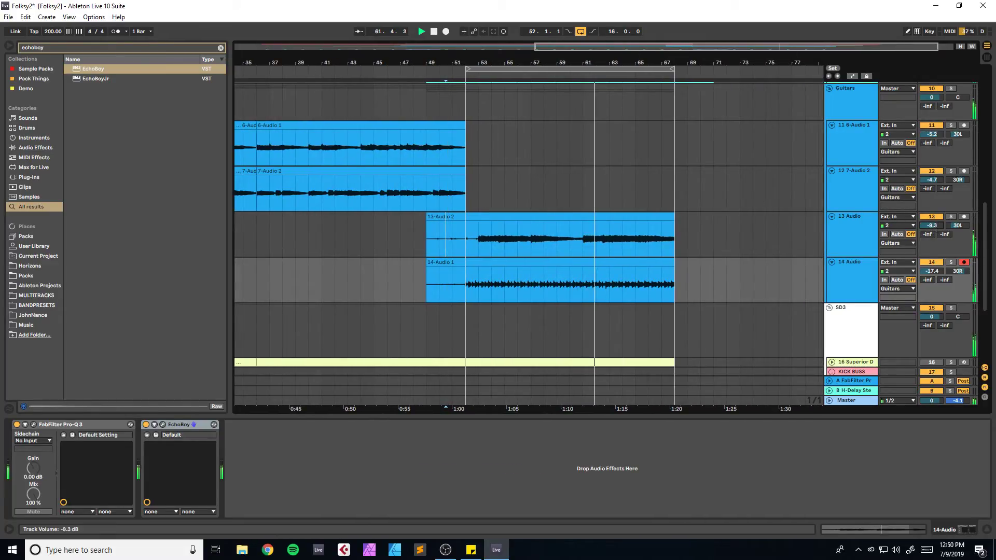
key(ctrl+s)
key(space)
Step: Copy the Twangstrom reverb from 12 7-Audio 2 onto the 13 Audio track
click(858, 189)
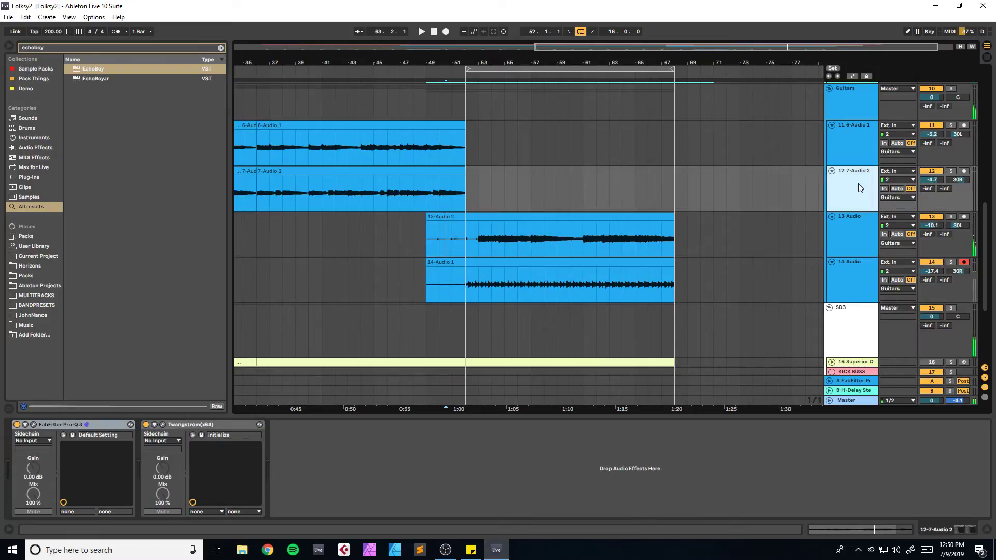
click(205, 425)
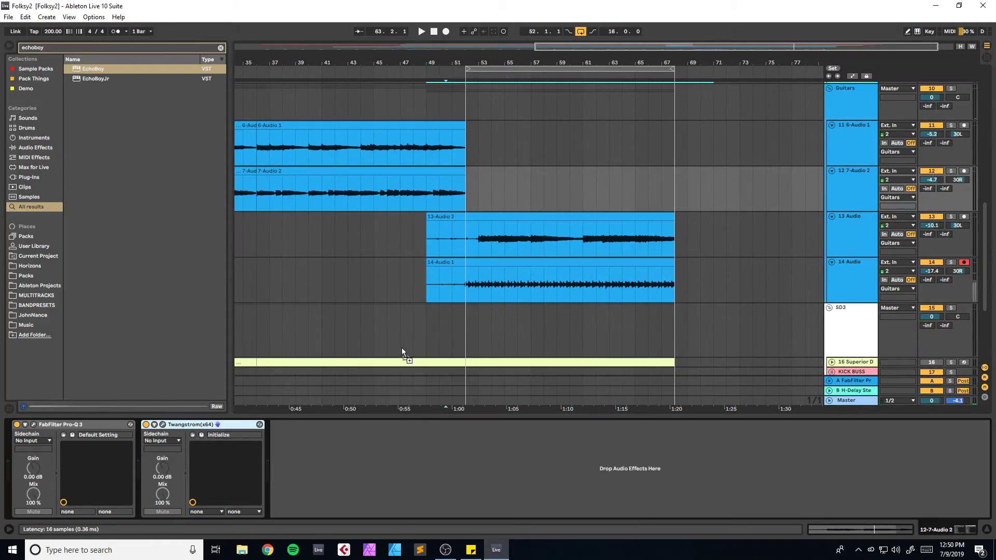
click(543, 242)
Step: Listen to 13 Audio with Twangstrom in solo from bar 52, and save the set
key(space)
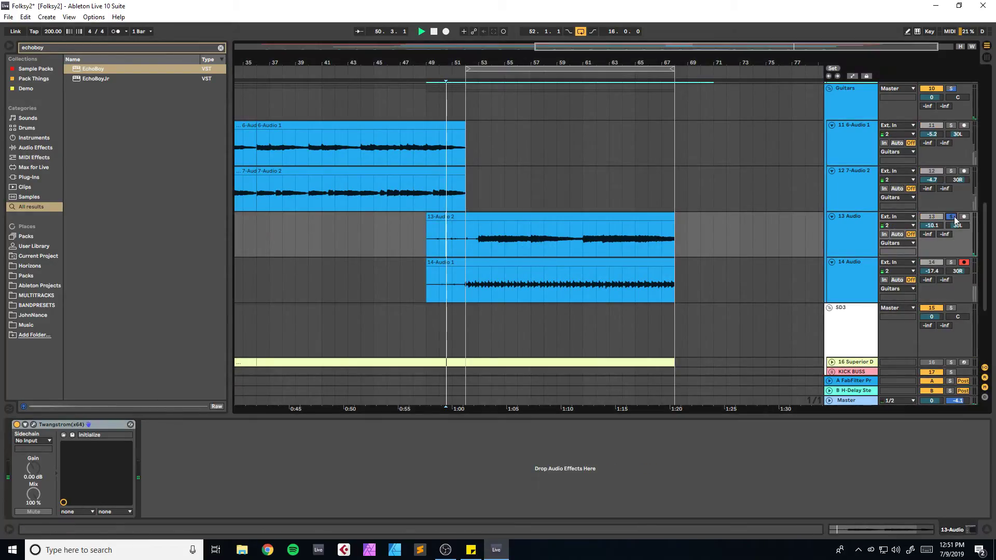
click(465, 239)
key(space)
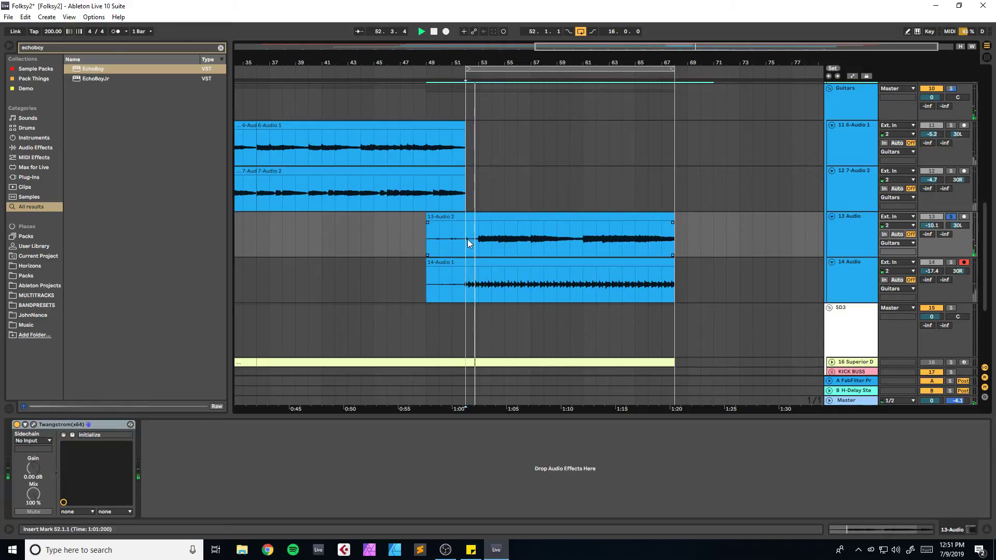
key(ctrl+s)
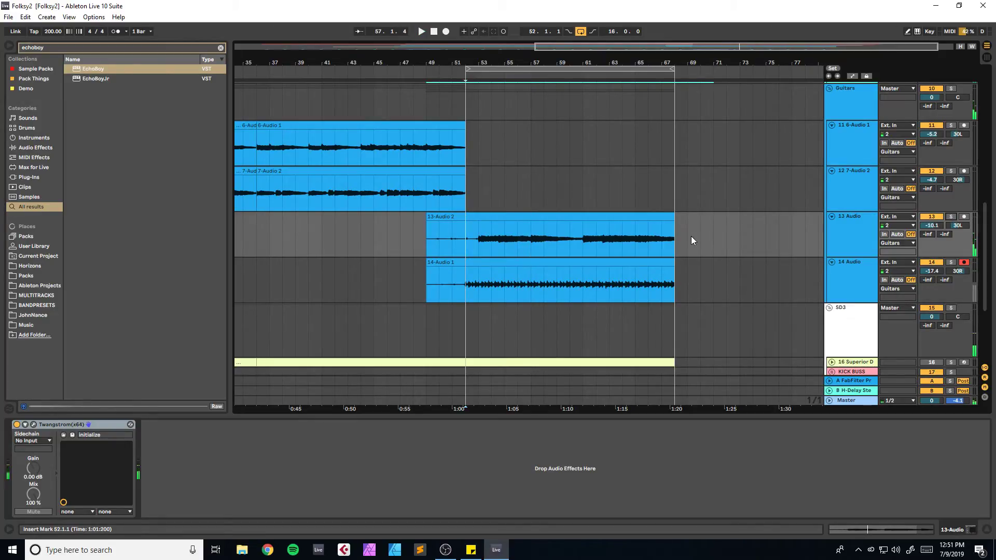
Step: Compare 13 Audio with Twangstrom bypassed and enabled while playing from bar 55, leave it enabled, and save the set
click(867, 227)
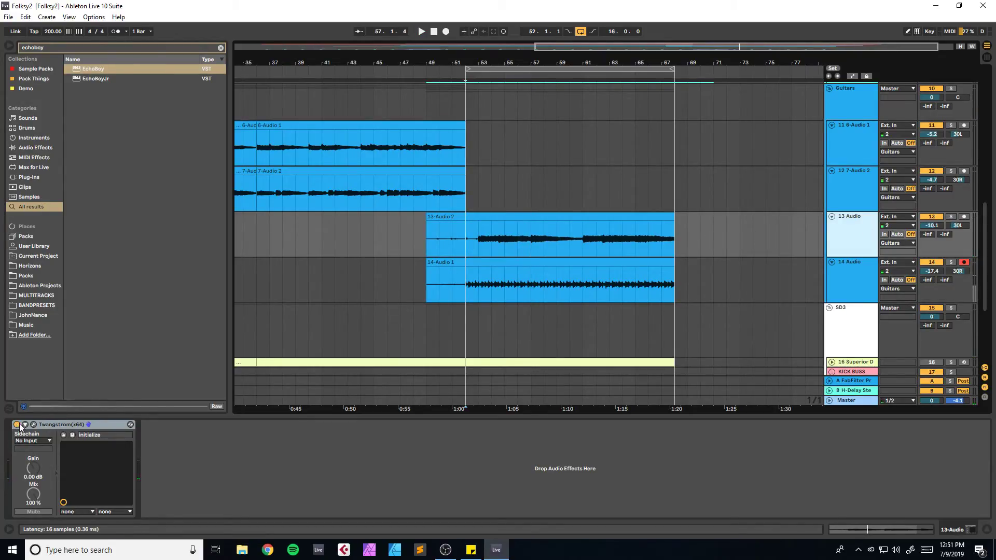
click(504, 244)
key(space)
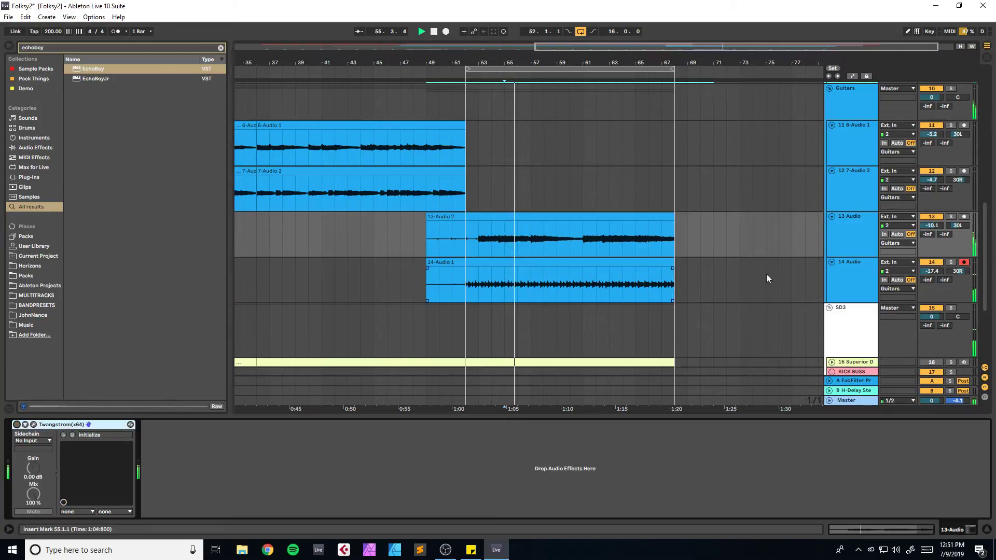
click(951, 217)
click(16, 425)
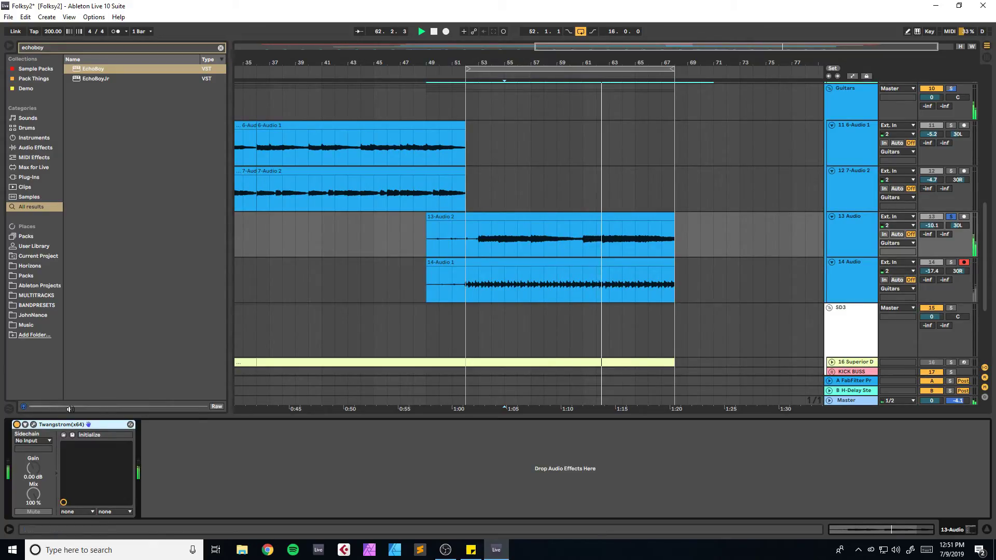
key(space)
key(ctrl+s)
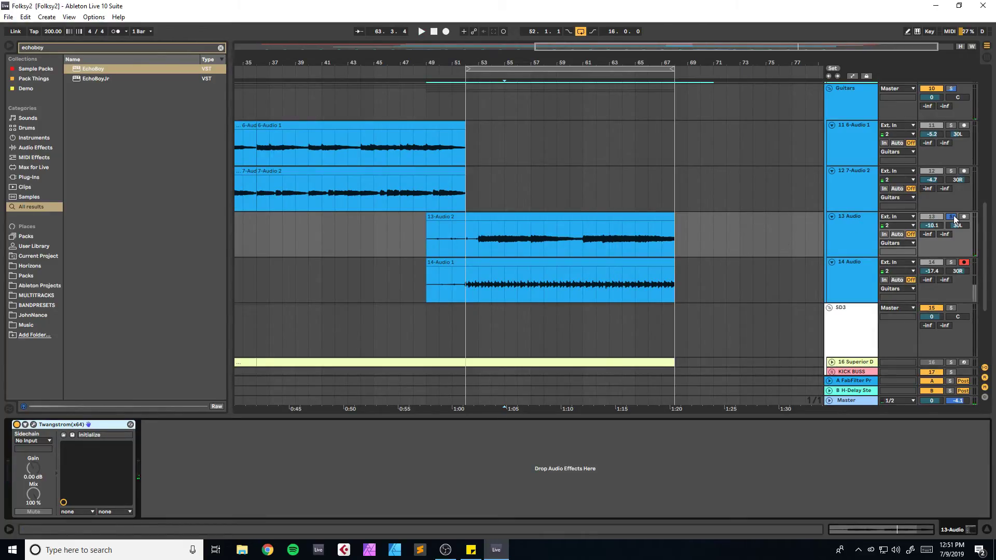
Step: Play the transition into the new section from bar 51
scroll(469, 205, up, 4)
click(449, 204)
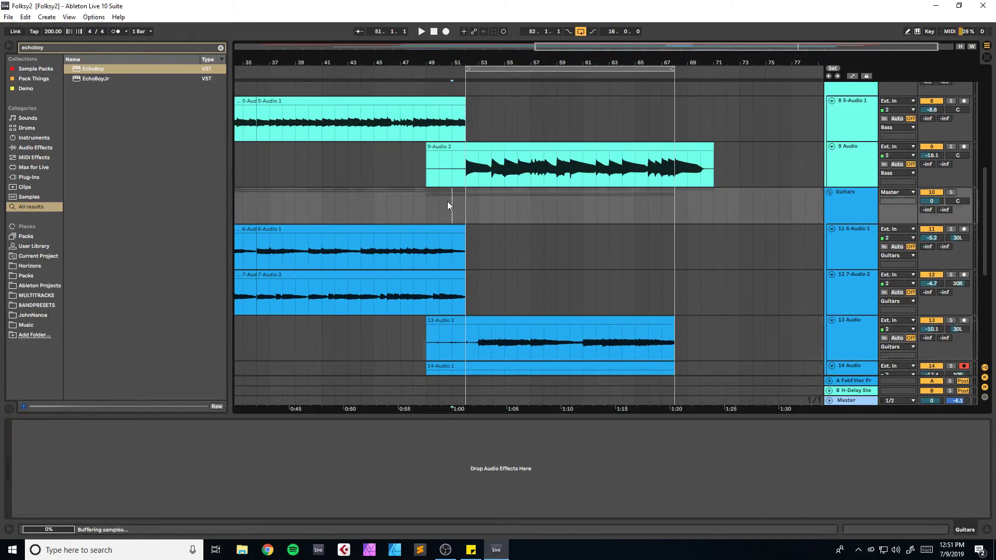
key(space)
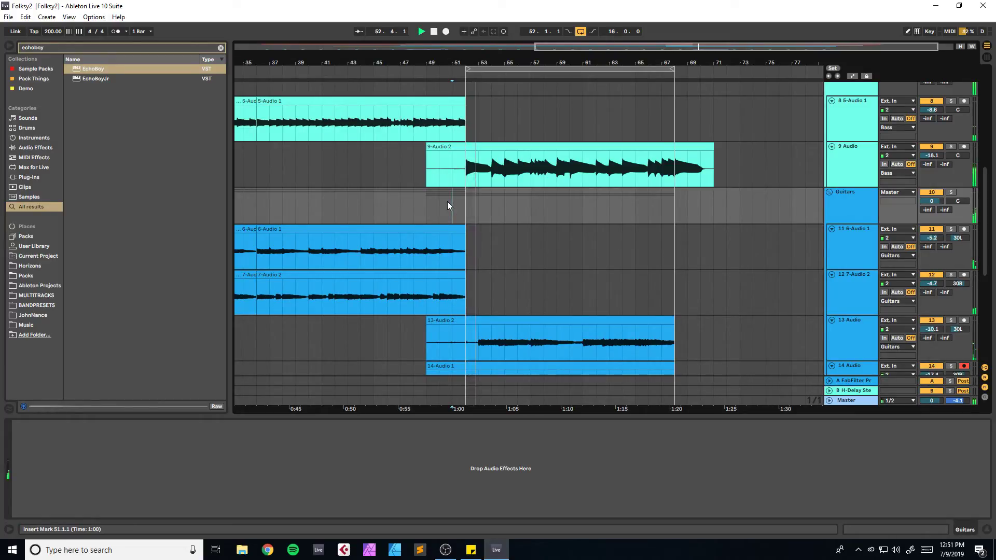
scroll(430, 217, down, 3)
scroll(431, 216, down, 2)
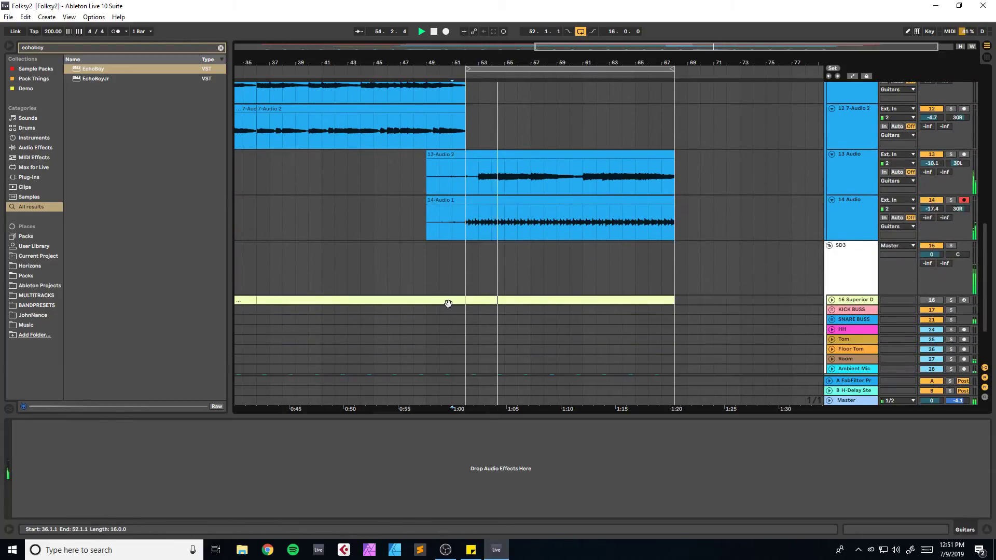
Step: Draw a rising velocity ramp on the D1 notes in bar 16 of the Superior Drummer clip that ends at bar 52
double_click(445, 299)
key(space)
click(876, 310)
key(space)
drag(888, 528, 881, 531)
key(space)
drag(985, 347, 944, 356)
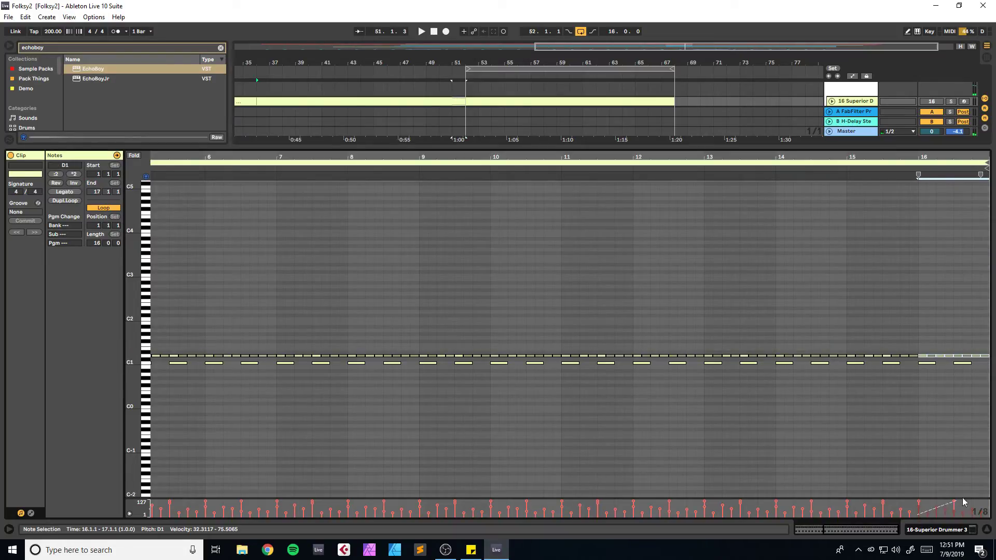
click(932, 527)
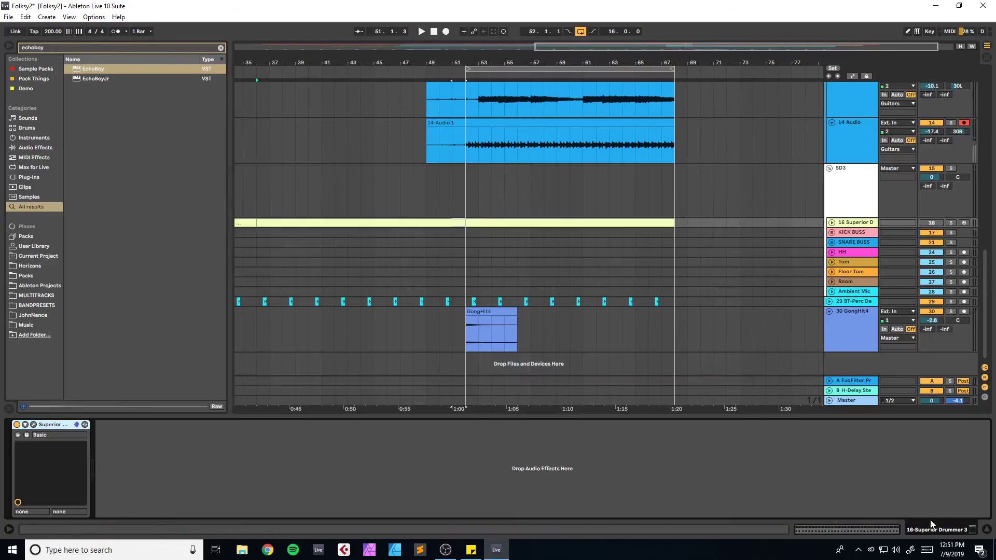
Step: Select the first D1 note in the Superior Drummer clip starting at bar 52, and play the section from there
double_click(483, 222)
click(154, 356)
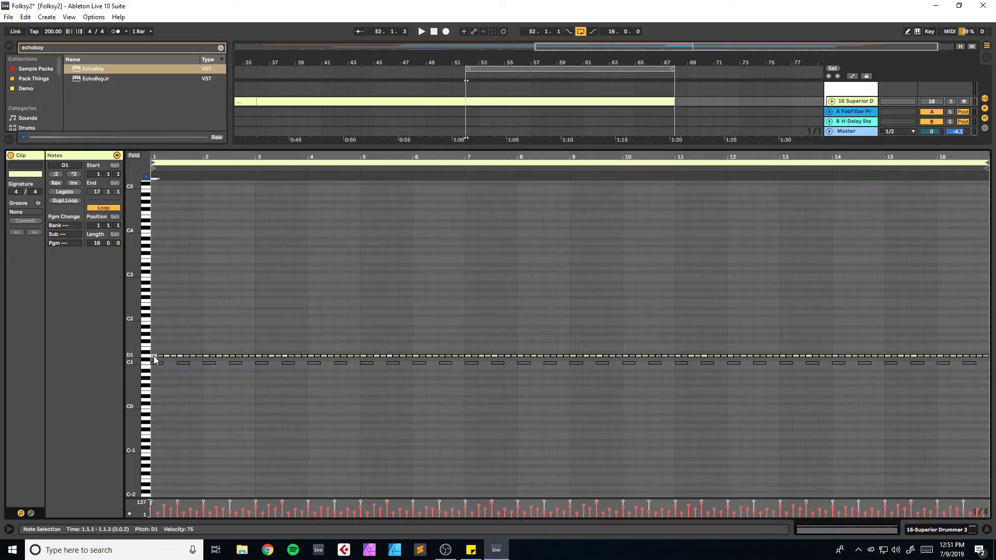
key(space)
click(934, 527)
key(space)
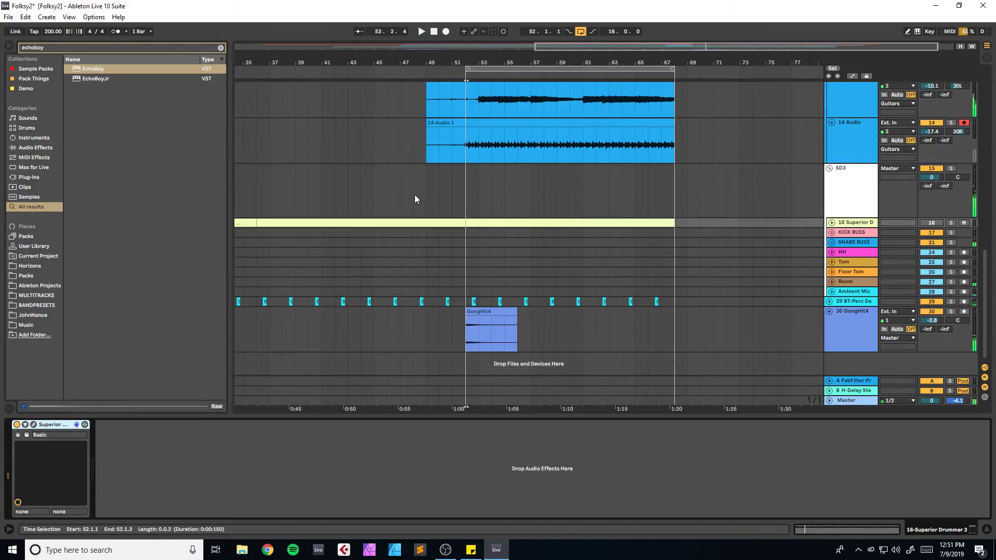
Step: Play the drum transition from bar 49 and save the set
click(427, 199)
key(space)
key(ctrl+s)
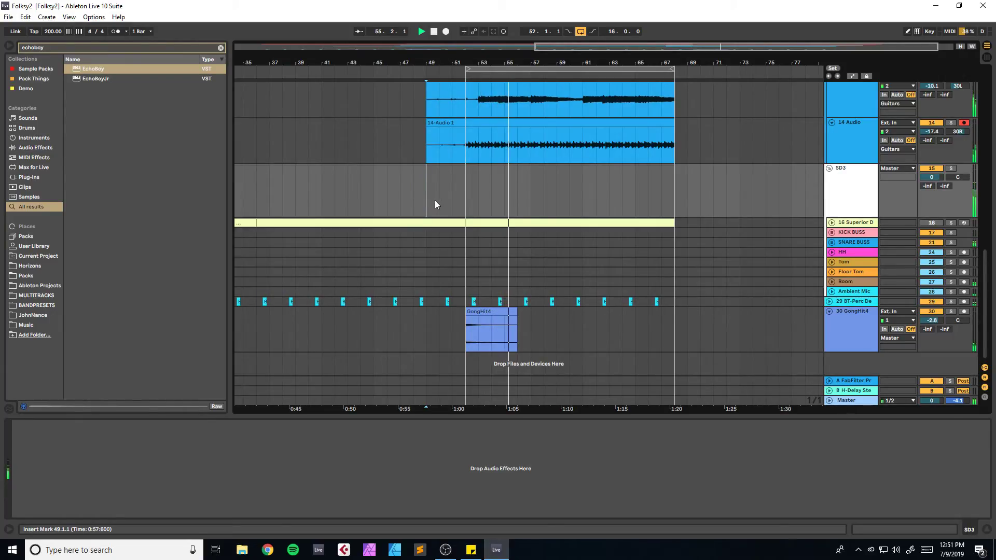
Step: Lower the volume of the two acoustic guitar tracks 5 and 6 together to -1.7 dB, and save the set
scroll(517, 215, up, 3)
scroll(515, 211, up, 9)
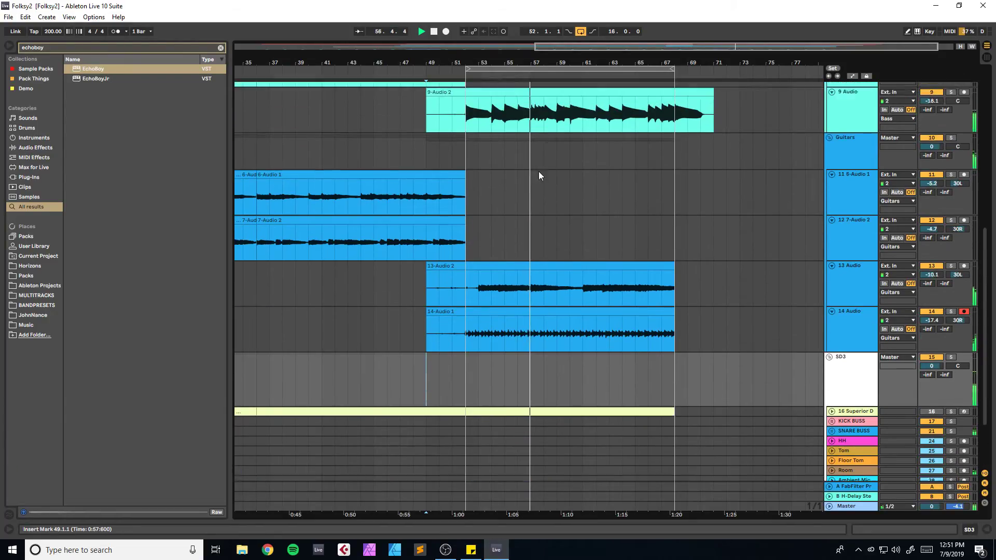
scroll(789, 206, up, 3)
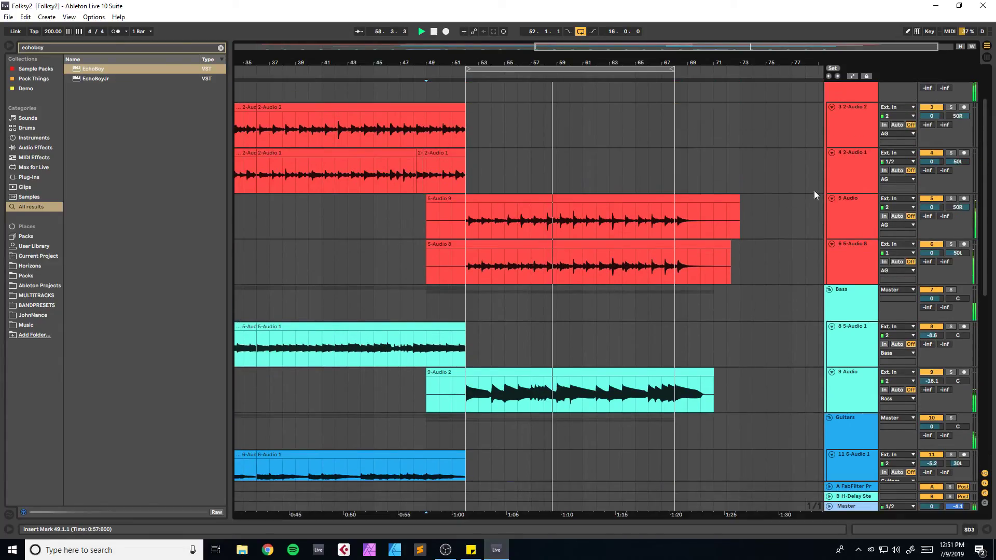
click(934, 112)
click(855, 270)
shift+click(856, 298)
drag(933, 249, 933, 257)
key(ctrl+s)
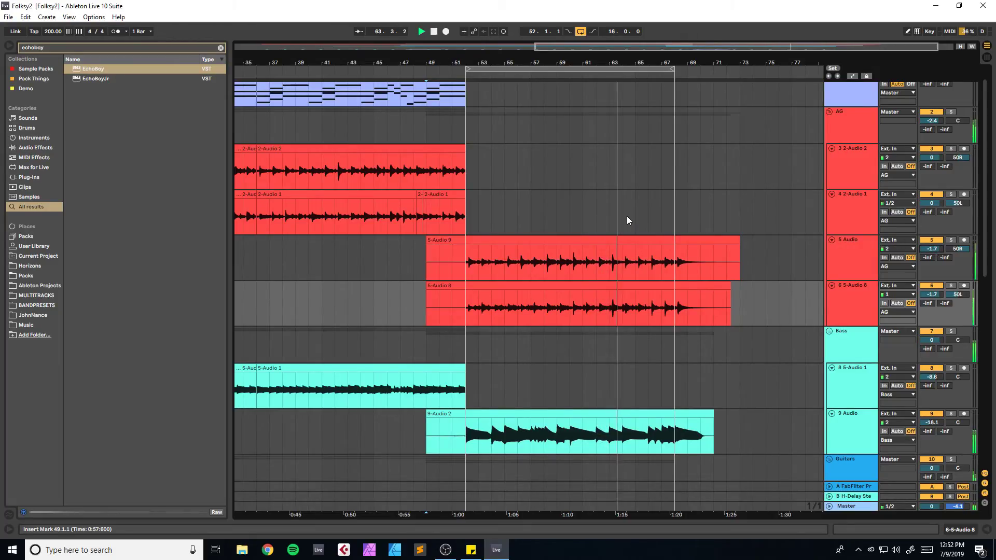
Step: Turn off the arrangement loop and let playback run past the end of the new section
drag(617, 44, 591, 37)
click(579, 32)
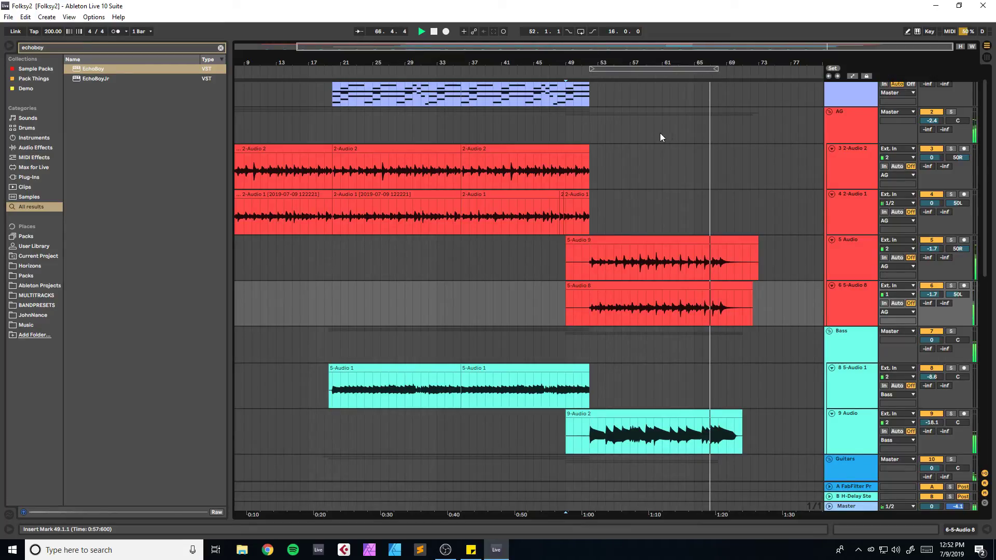
scroll(665, 179, down, 5)
scroll(741, 189, down, 1)
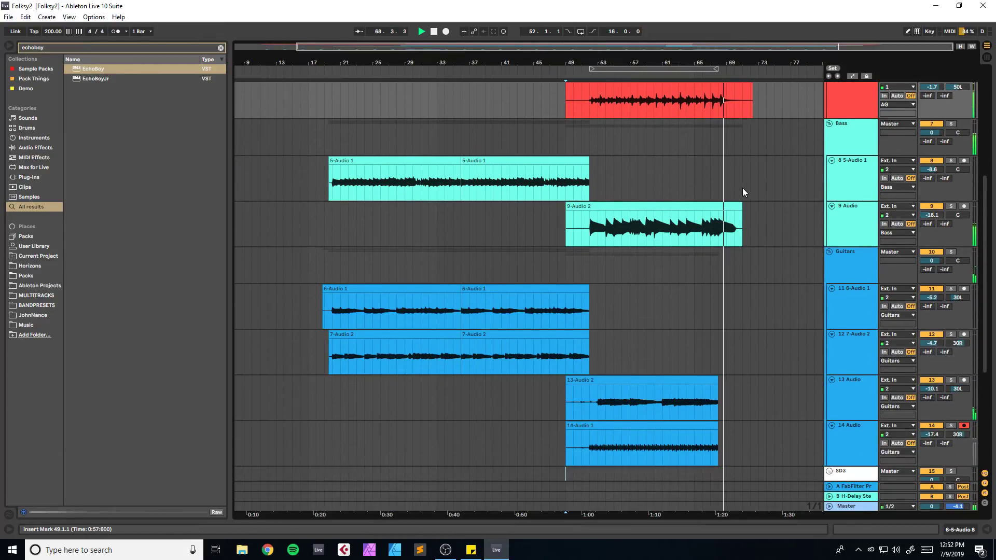
scroll(659, 265, down, 2)
Step: Stop playback at the new section and add the ValhallaRoom reverb to guitar track 13
click(600, 334)
key(space)
key(Down)
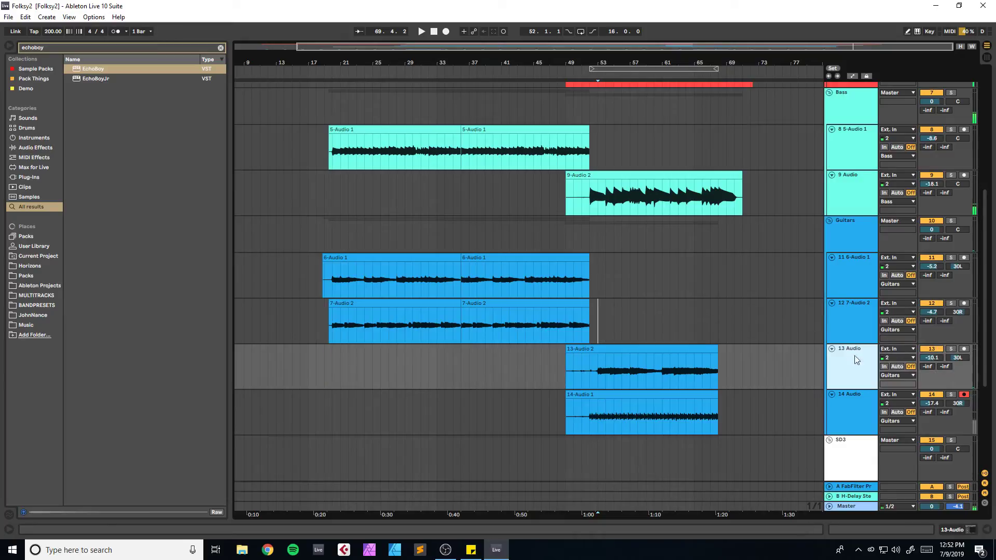
key(ctrl+f)
text(valhal)
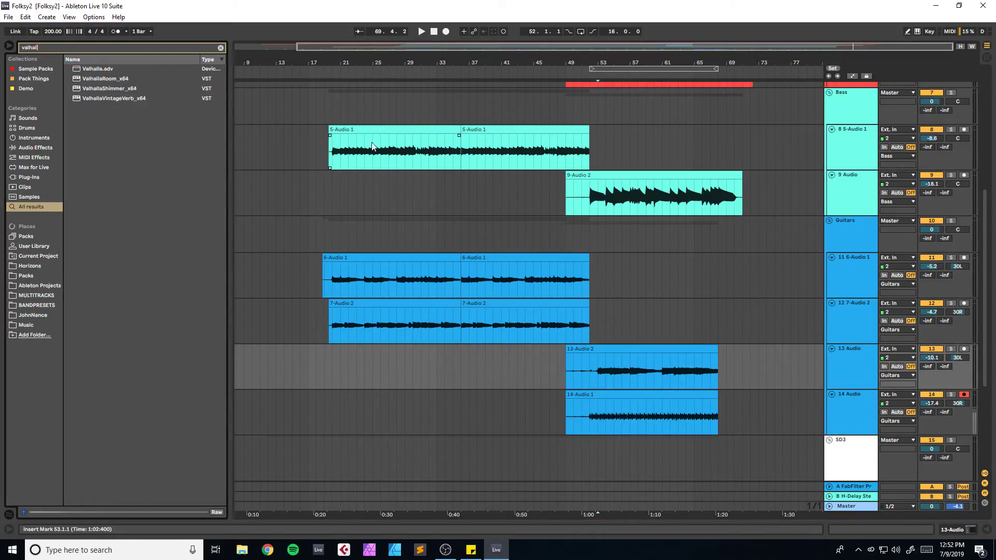
click(102, 78)
key(Return)
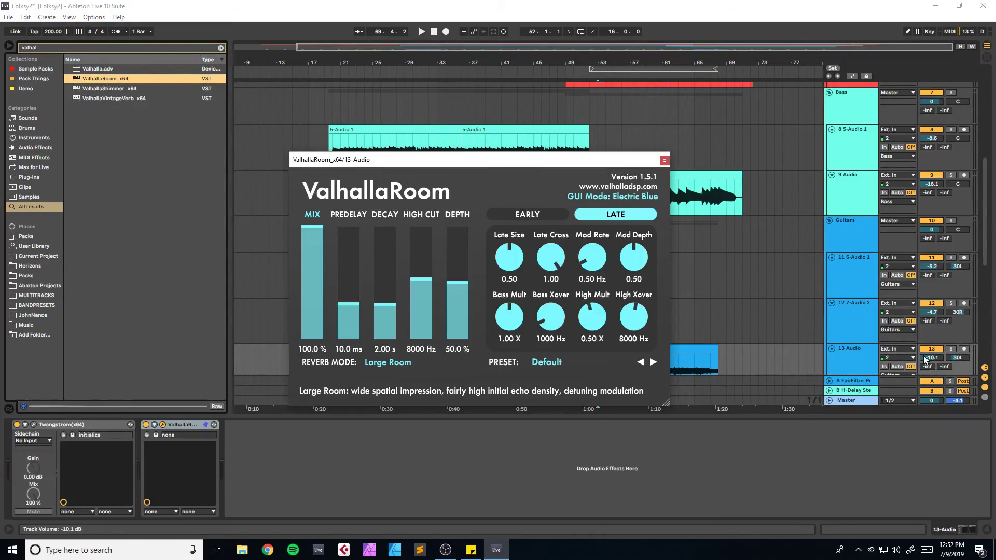
Step: Set the ValhallaRoom mix to 39.2 %, check track 13 in solo during playback, and save the set
key(space)
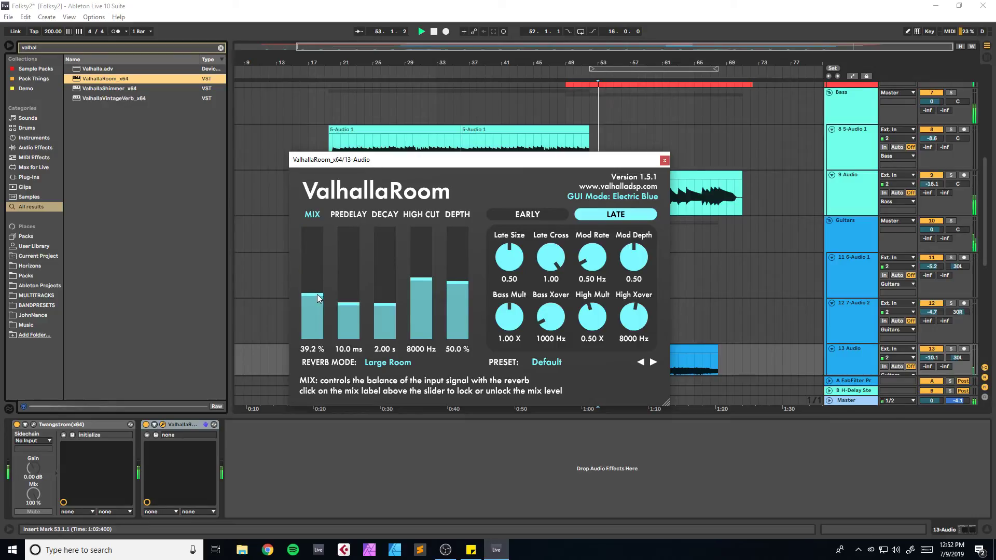
click(951, 350)
click(952, 350)
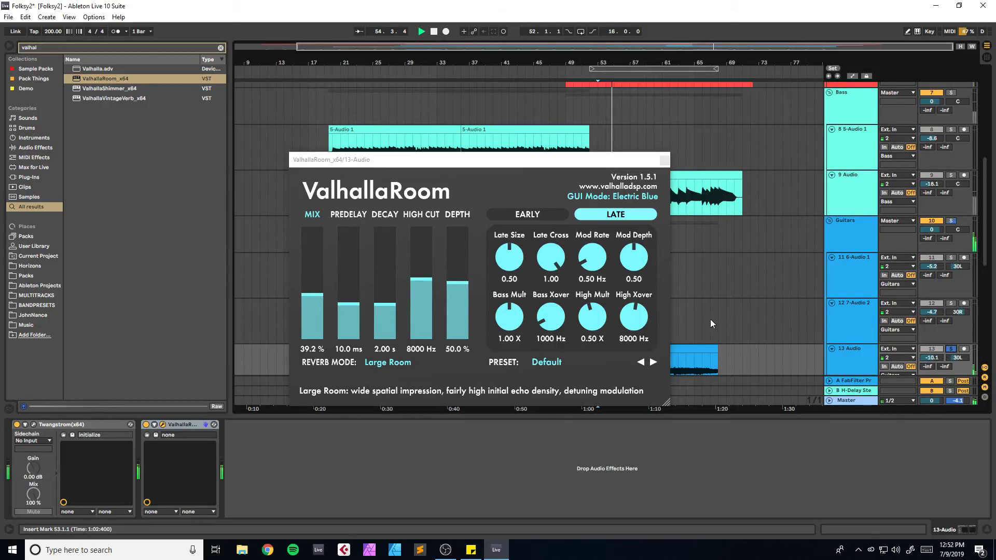
click(950, 348)
key(ctrl+s)
click(664, 160)
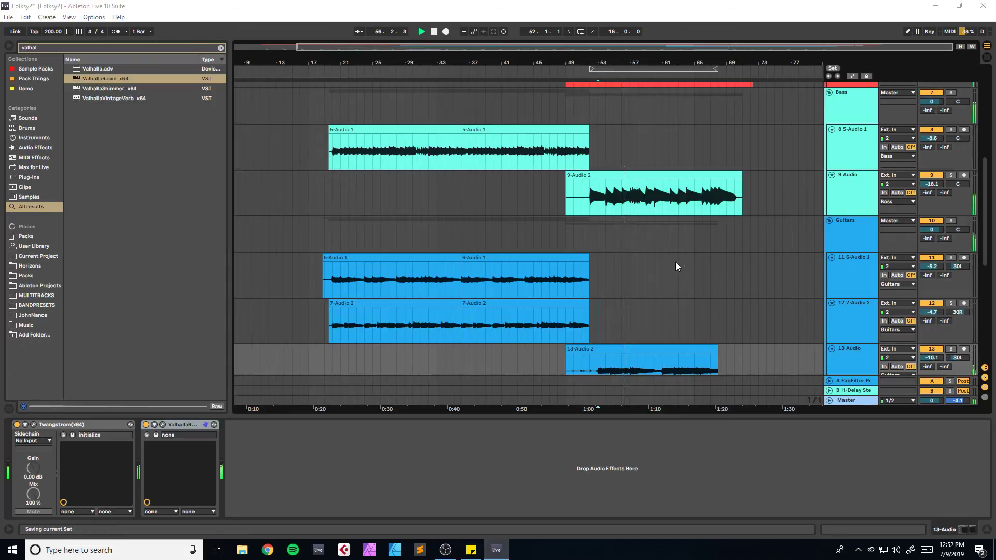
Step: Set the Guitars group's send to the FabFilter Pro-R return to -12.0 dB
drag(583, 416, 585, 477)
scroll(676, 311, up, 4)
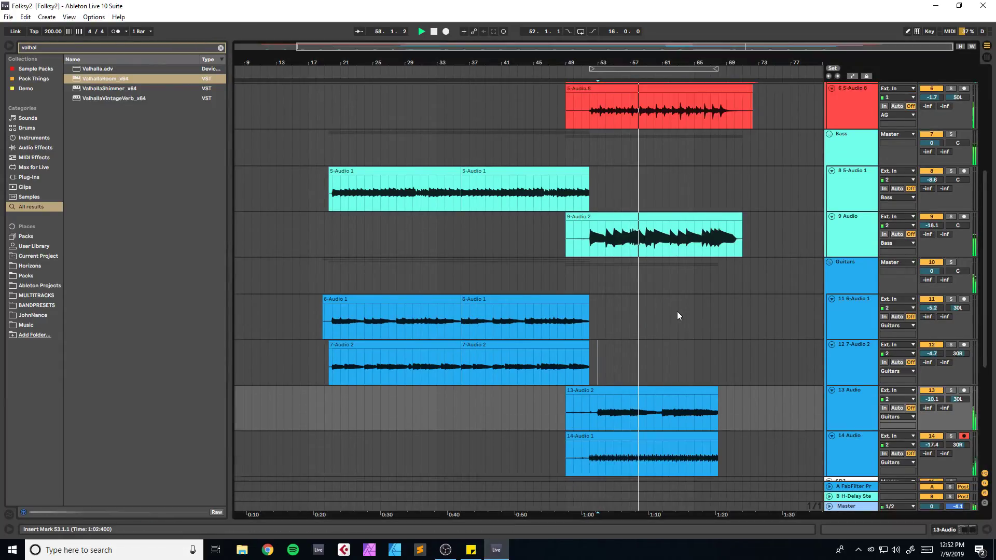
scroll(743, 344, down, 5)
scroll(739, 340, up, 3)
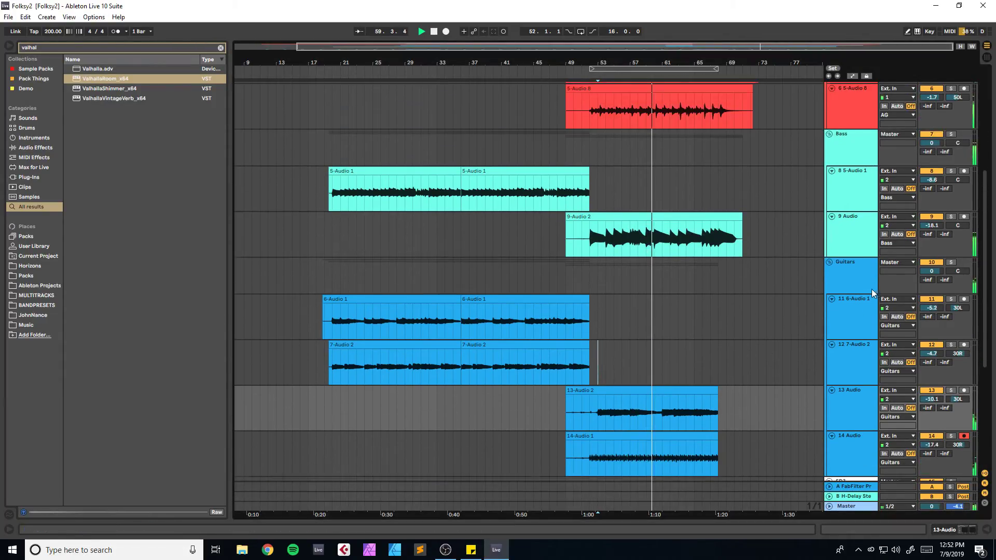
drag(928, 280, 935, 225)
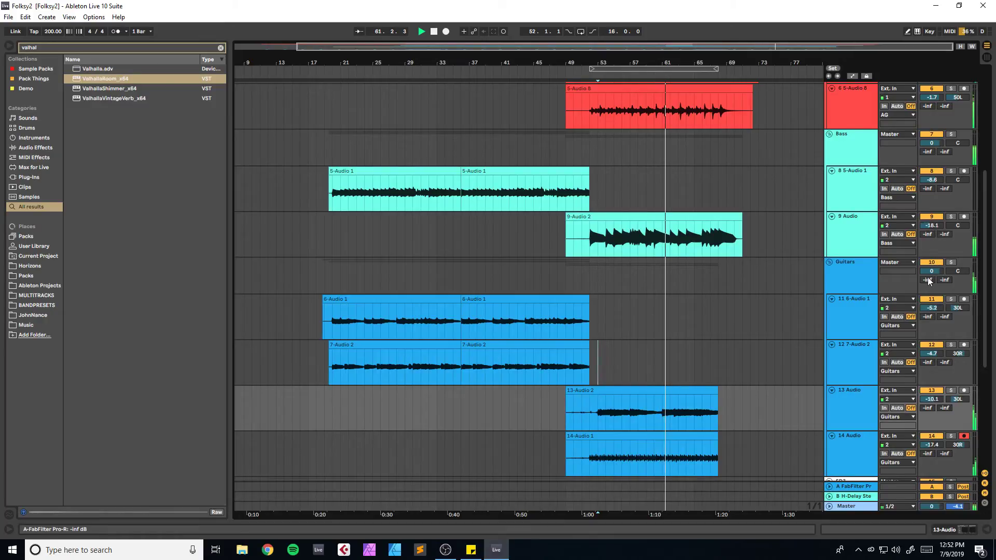
Step: Set the AG group's send to the FabFilter Pro-R return to -22.8 dB, with the return soloed
scroll(794, 247, up, 3)
scroll(794, 247, up, 2)
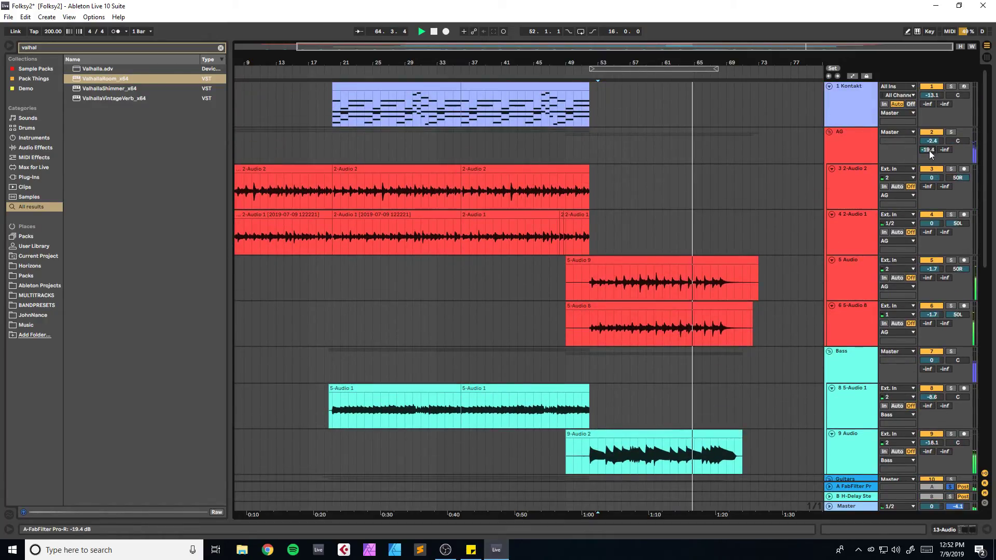
drag(927, 149, 929, 151)
Step: Play from bar 52 and set the SD3 group's send to the FabFilter Pro-R return to -22.8 dB
scroll(793, 397, down, 12)
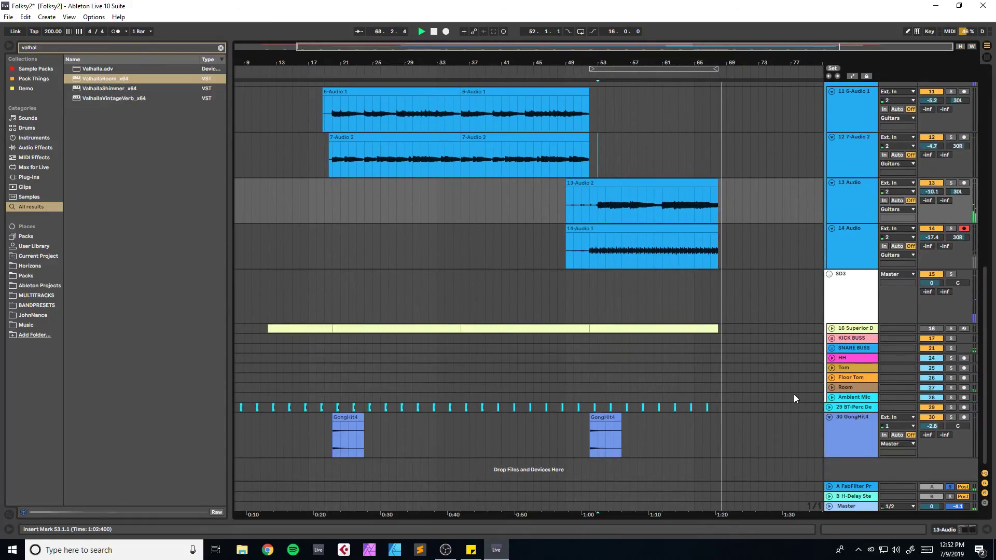
key(space)
click(598, 279)
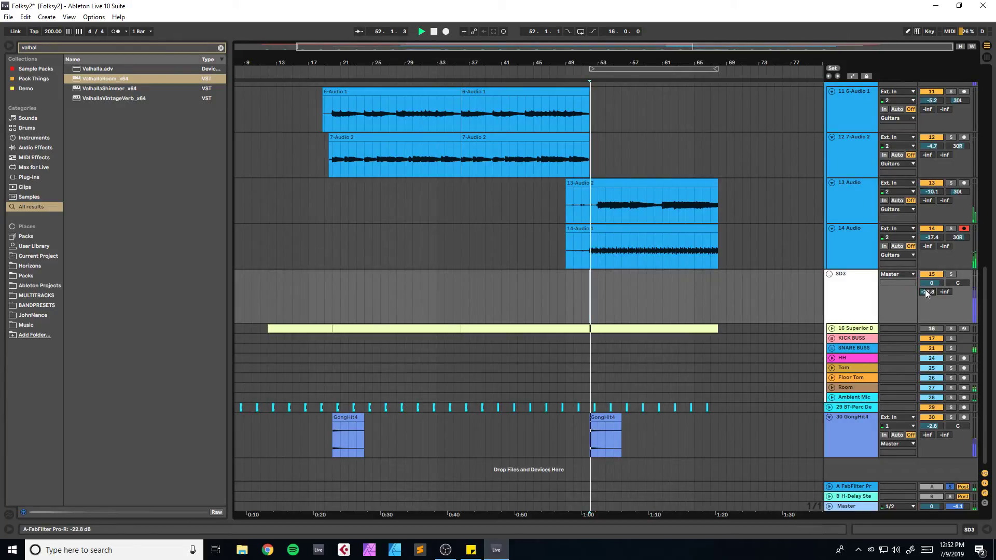
Step: Shape the low end of the return's Pro-R Post EQ up to about 110 Hz, save the set, and unsolo the return
click(851, 487)
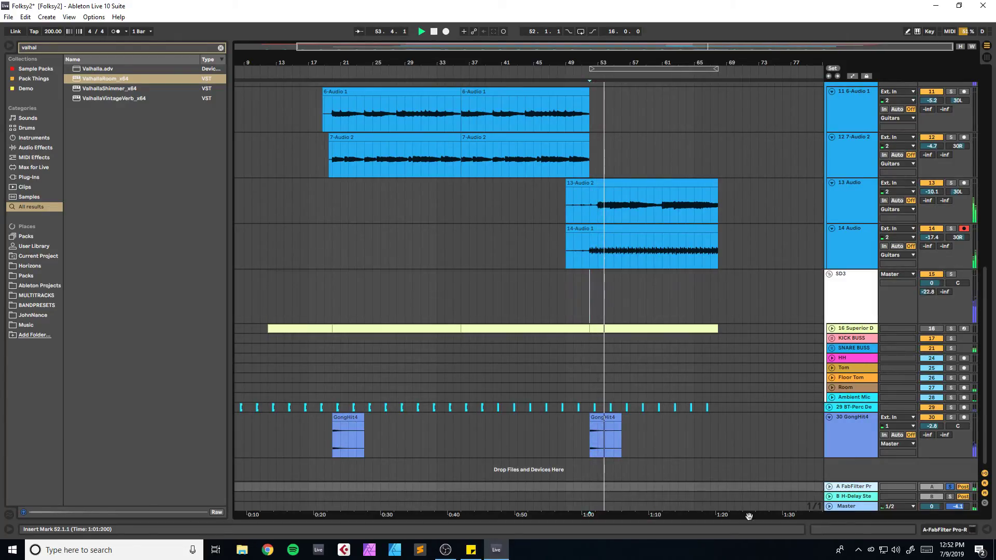
key(ctrl+alt+l)
click(447, 300)
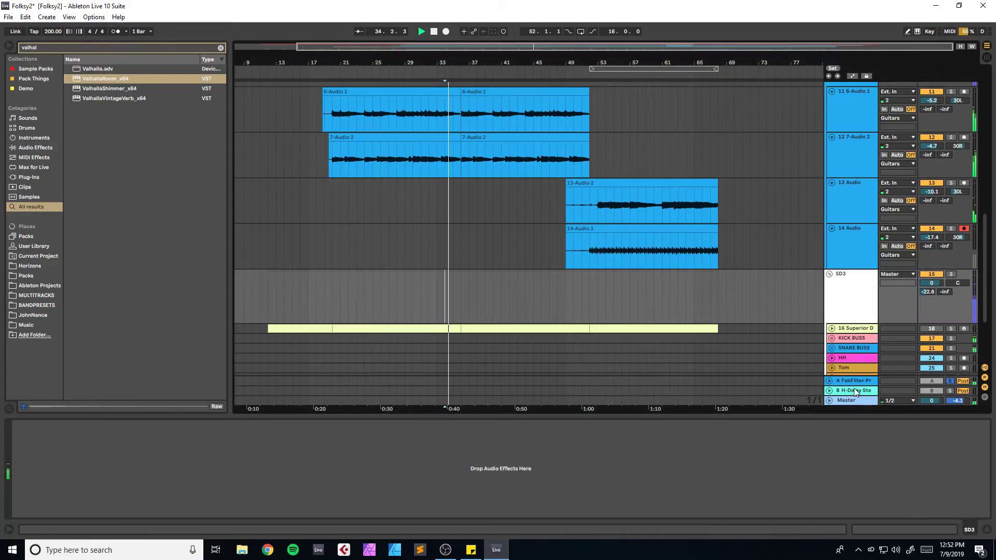
click(854, 381)
click(33, 425)
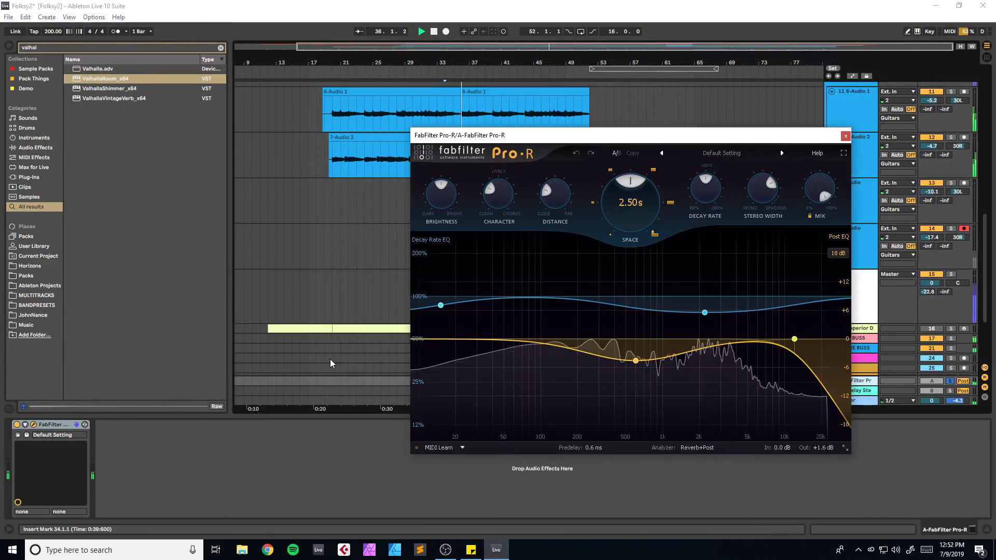
drag(429, 340, 548, 337)
click(845, 136)
key(ctrl+s)
click(949, 385)
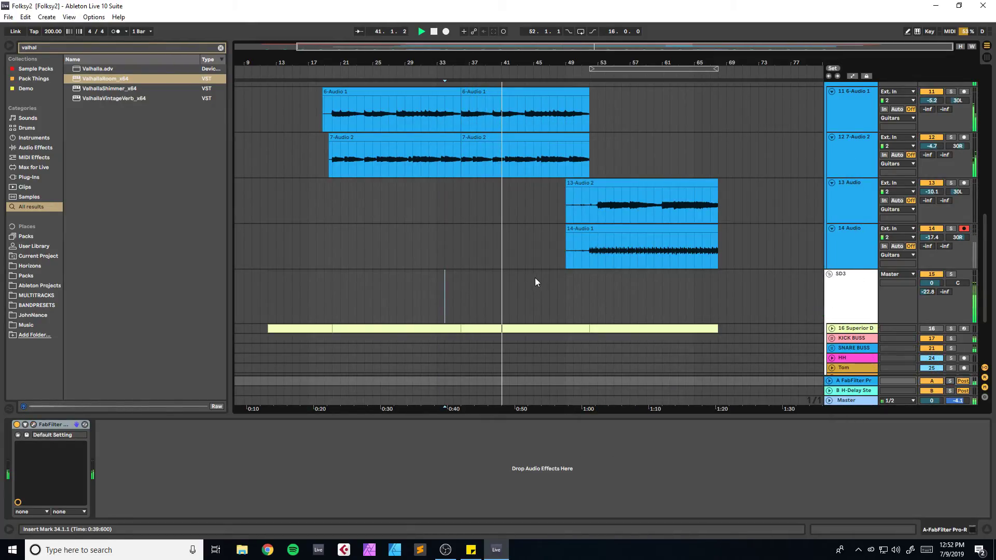
Step: Balance the bass by setting the Bass group to -2.7 dB and track 9 to -13.2 dB
scroll(527, 280, up, 5)
scroll(648, 277, up, 10)
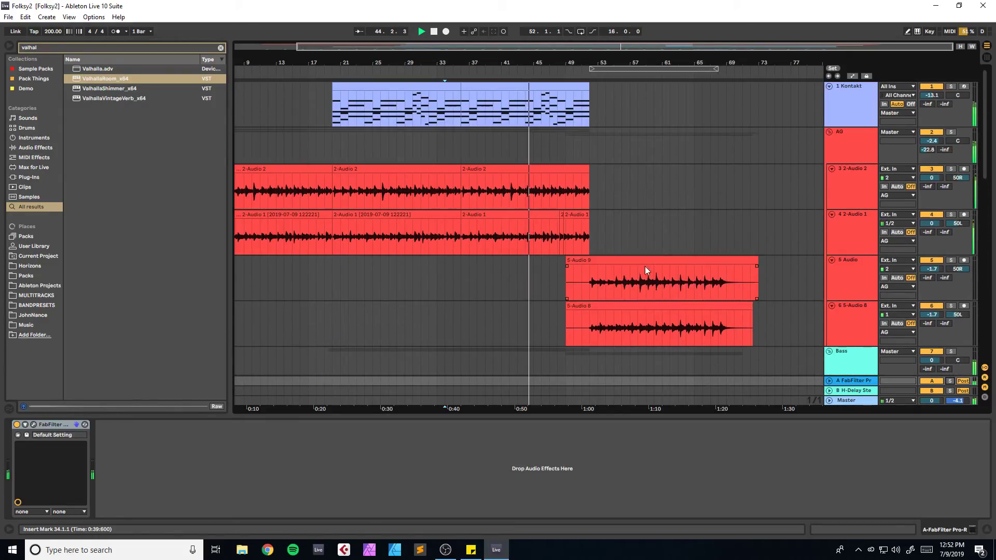
drag(461, 63, 528, 65)
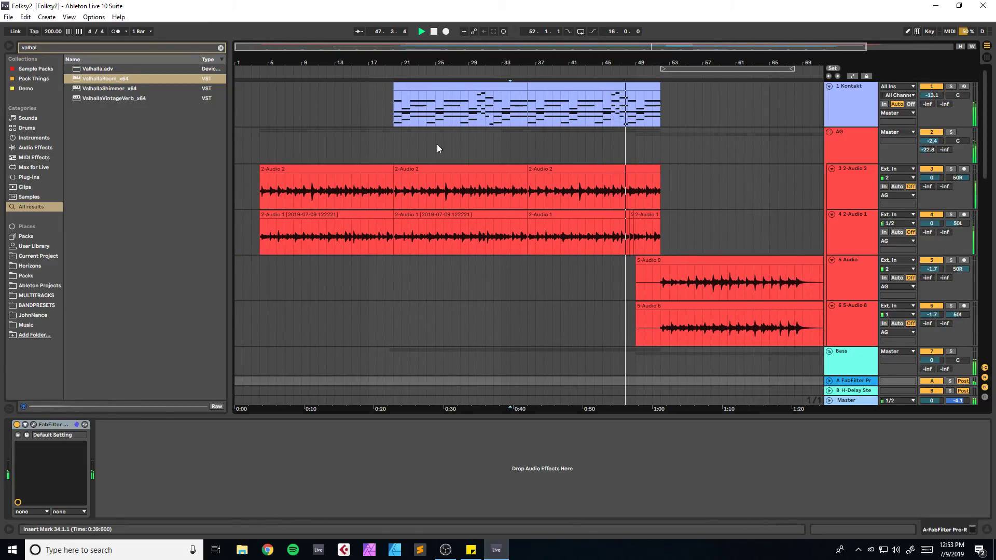
scroll(487, 205, down, 4)
drag(931, 193, 931, 198)
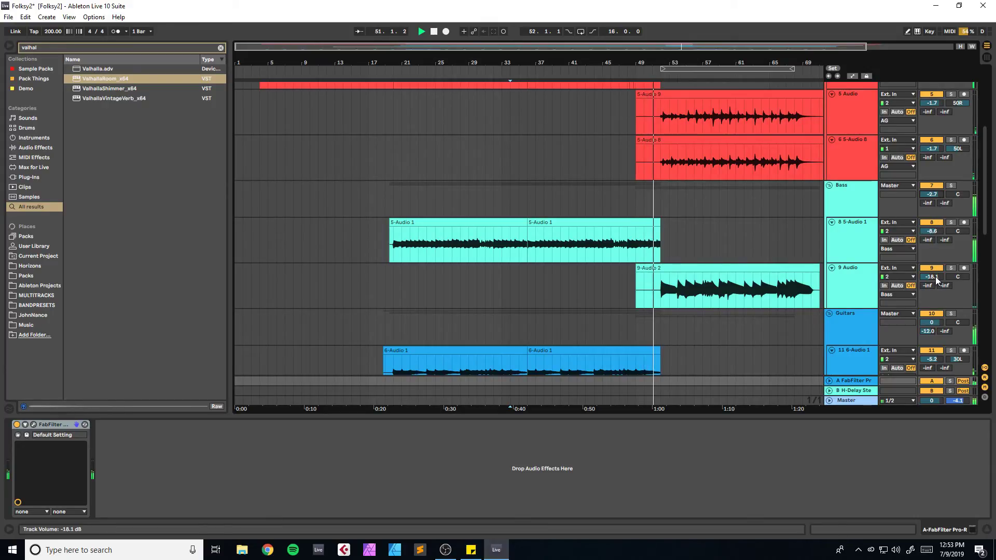
drag(922, 278, 922, 262)
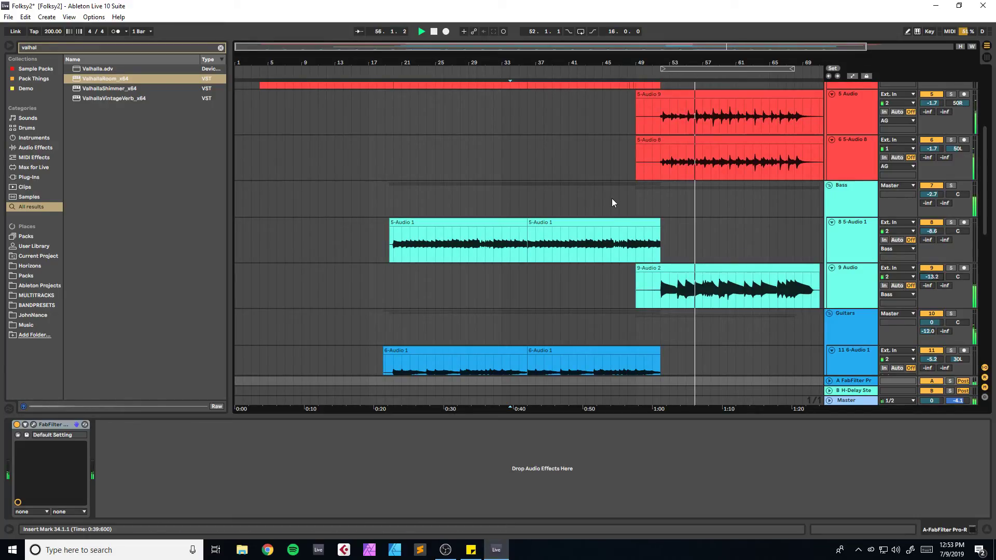
Step: Play the transition from bar 49, check the Bass group in solo, lower the group to -3.9 dB, and save
click(633, 198)
key(ctrl+s)
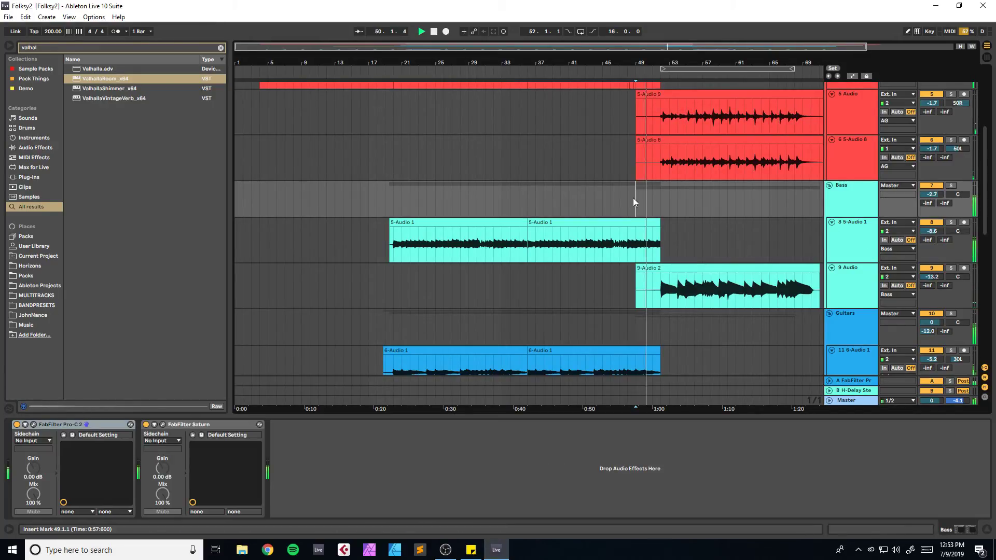
click(951, 186)
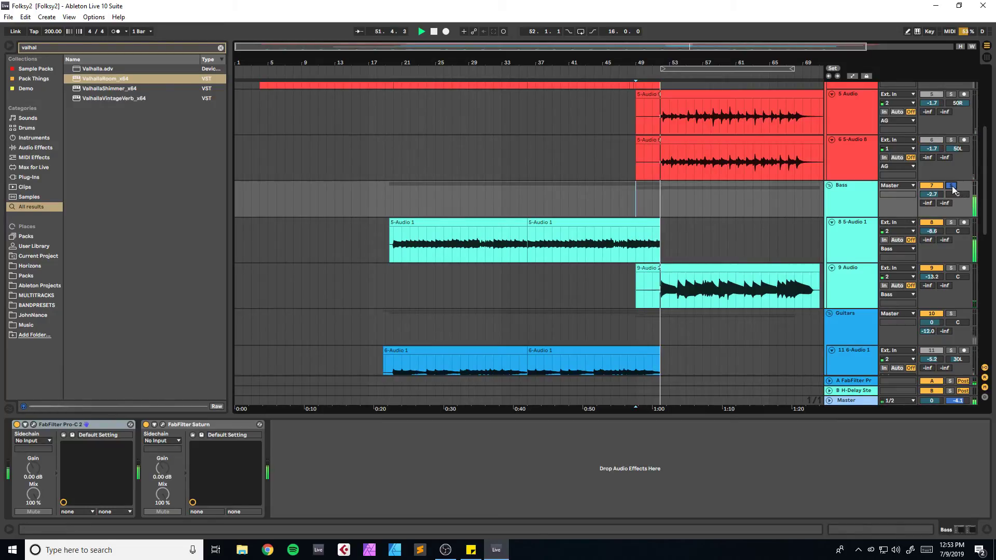
click(952, 187)
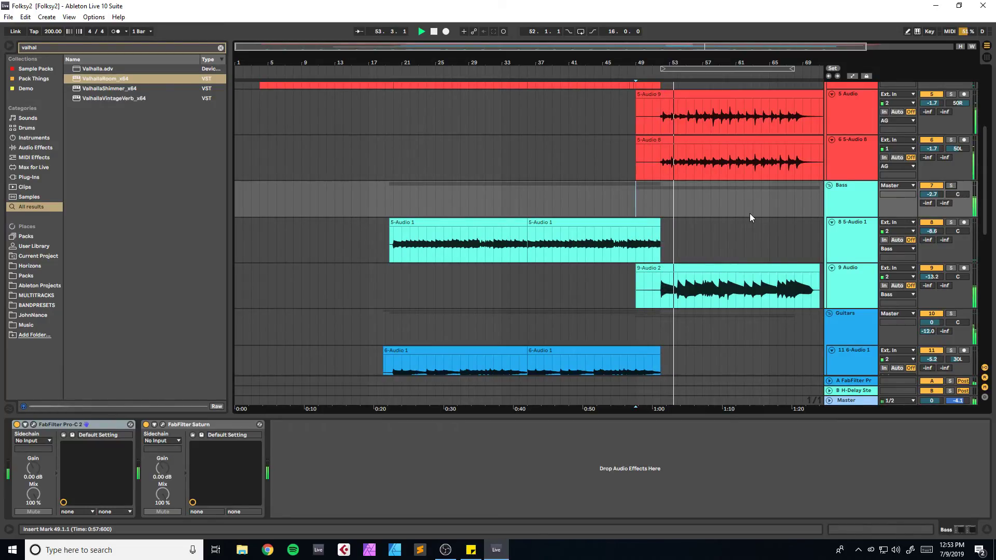
drag(933, 194, 933, 201)
key(ctrl+s)
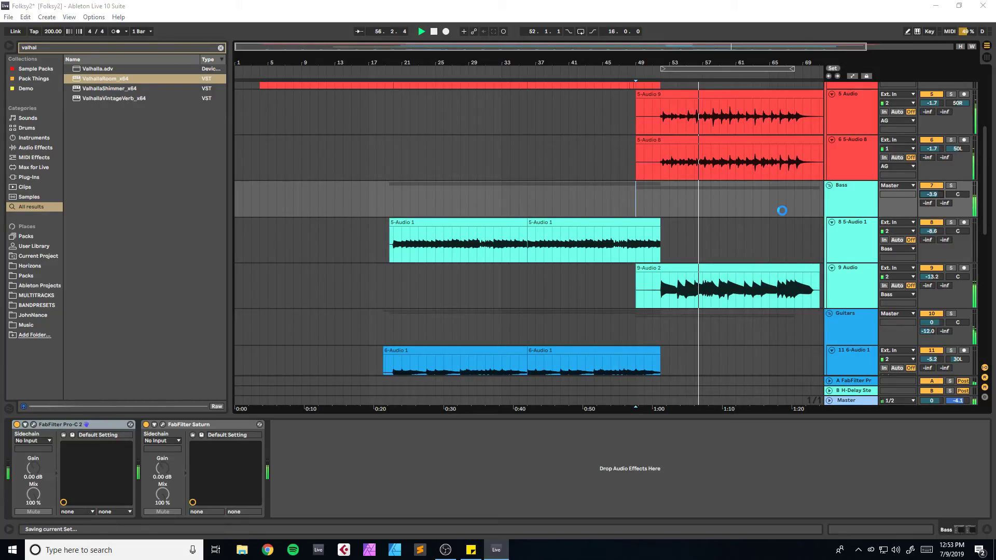
Step: Open the 9-Audio 2 bass clip and play its fast notes from bar 9 of the sample
drag(683, 45, 758, 46)
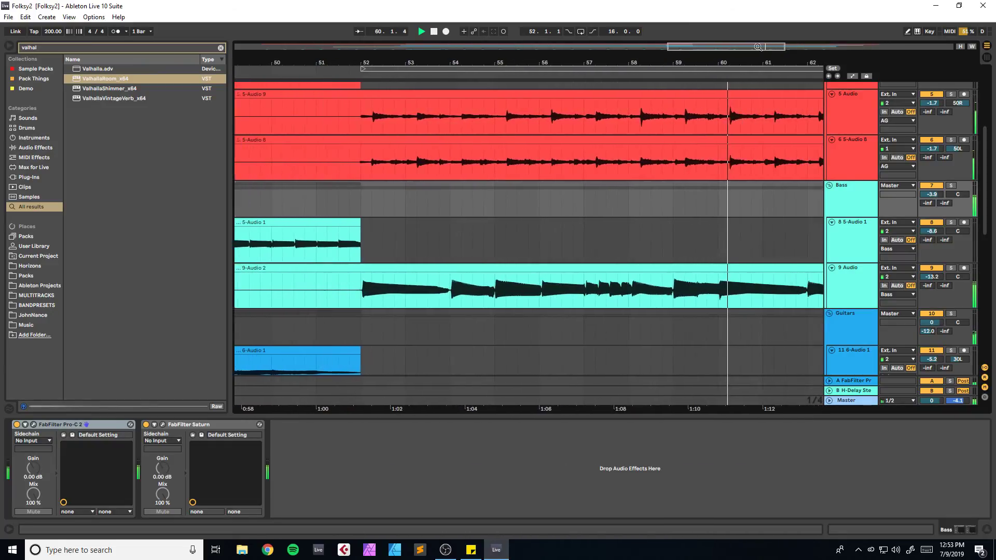
double_click(591, 272)
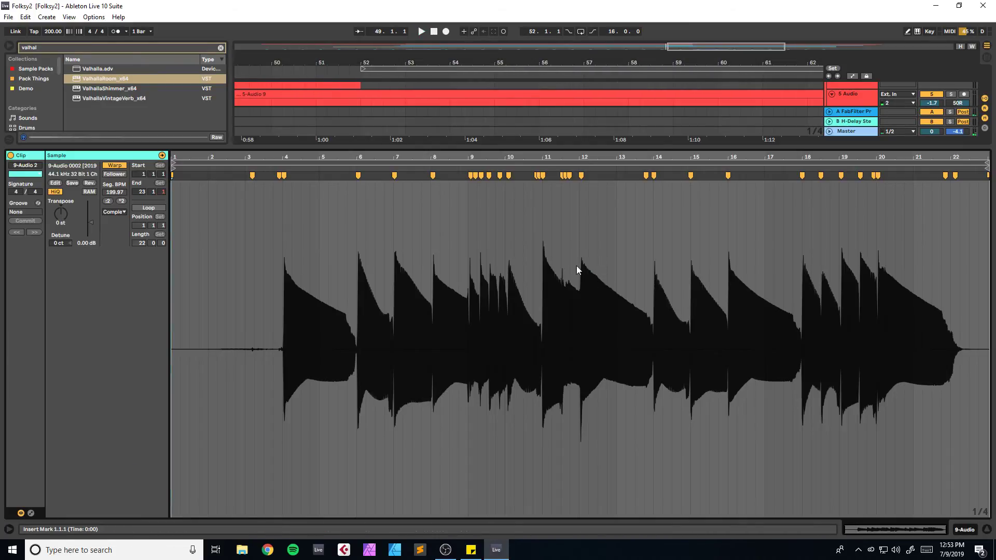
key(space)
drag(886, 530, 884, 551)
key(space)
key(space)
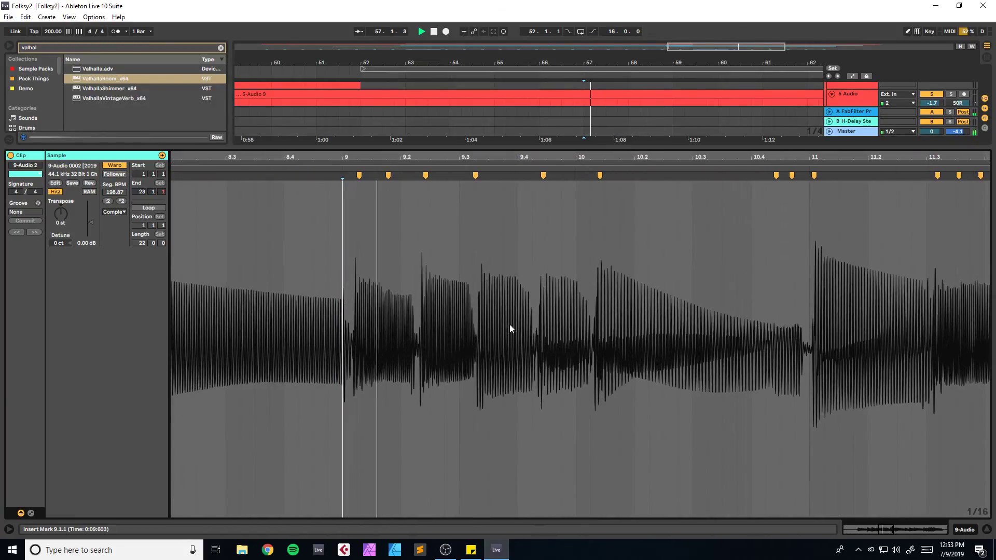
Step: Move the bass clip's late warp markers onto beats 9.3 and 9.4, and play the passage from bar 9
key(space)
drag(477, 176, 462, 178)
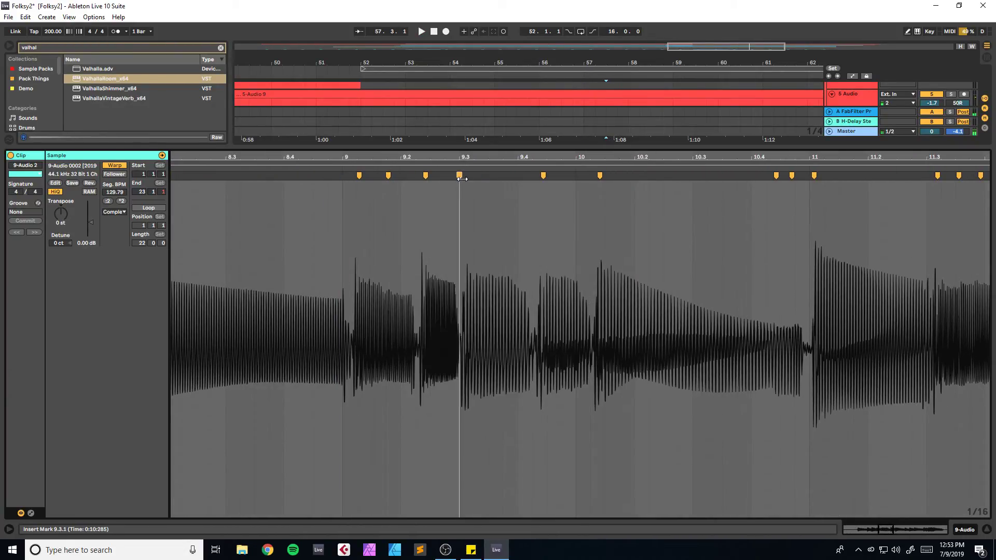
drag(543, 179, 518, 179)
key(space)
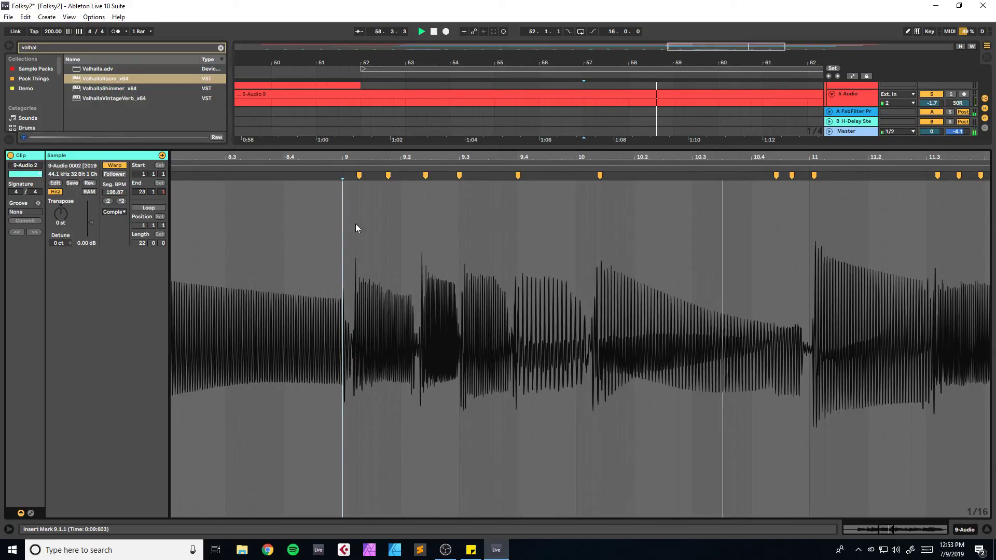
Step: Move the following warp marker earlier to bar 10 of the bass clip, replay the passage, and save the set
key(space)
drag(602, 179, 583, 178)
click(341, 243)
key(space)
key(ctrl+s)
click(963, 530)
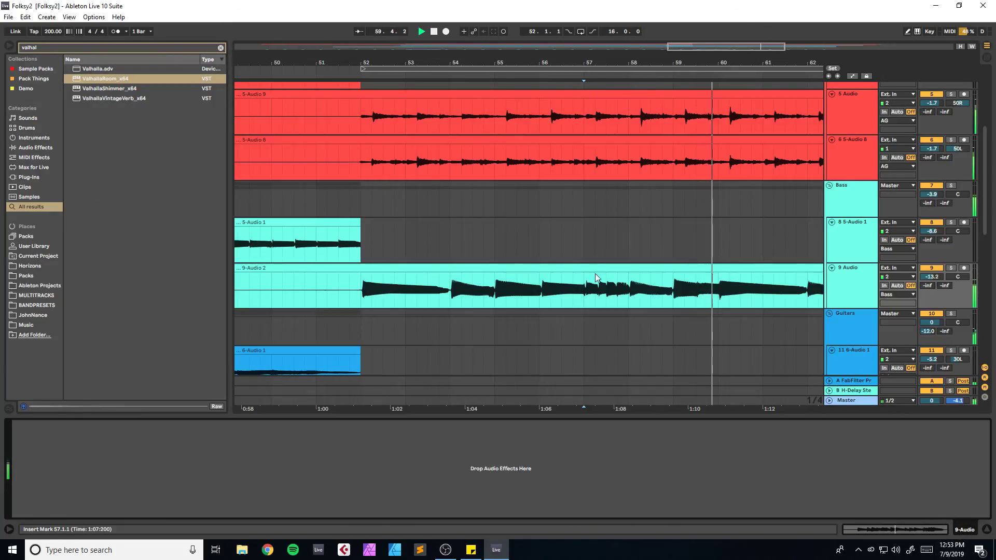
Step: Play the transition into the new section from bar 49
drag(704, 46, 700, 23)
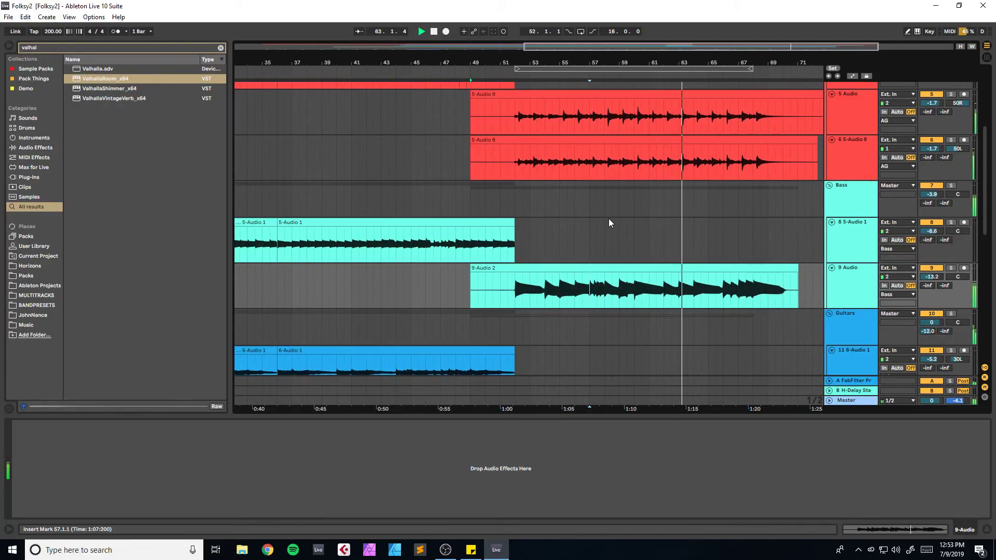
click(469, 200)
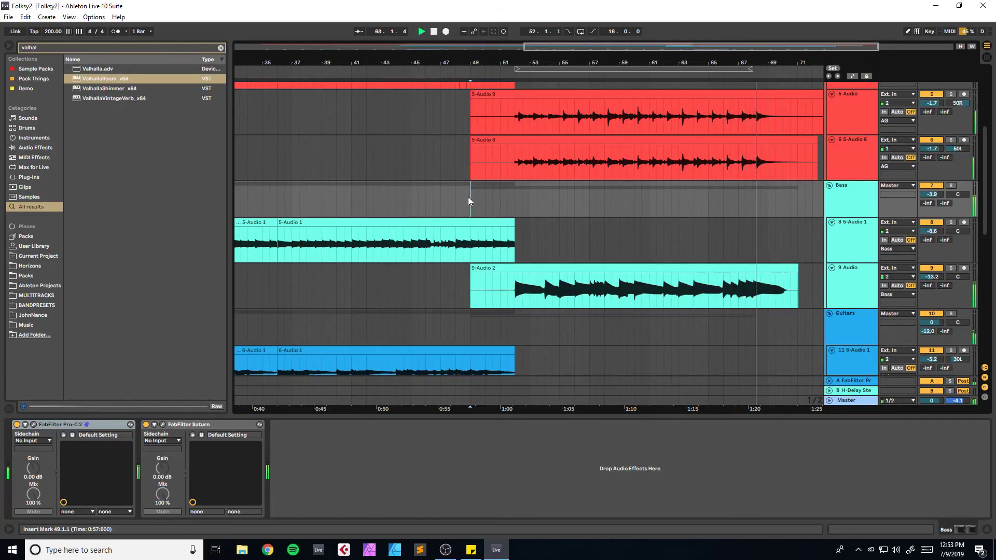
key(space)
key(space)
scroll(484, 199, down, 5)
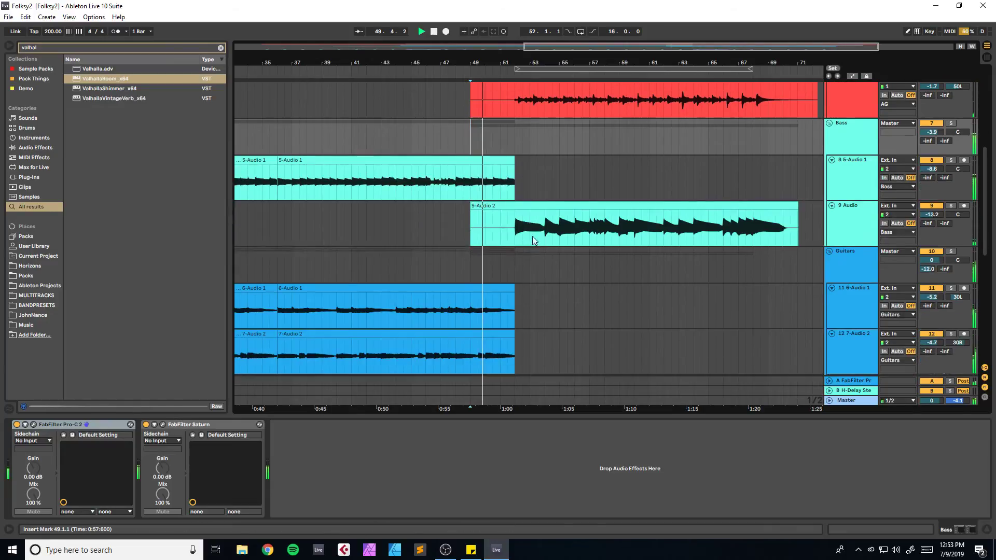
scroll(540, 241, down, 5)
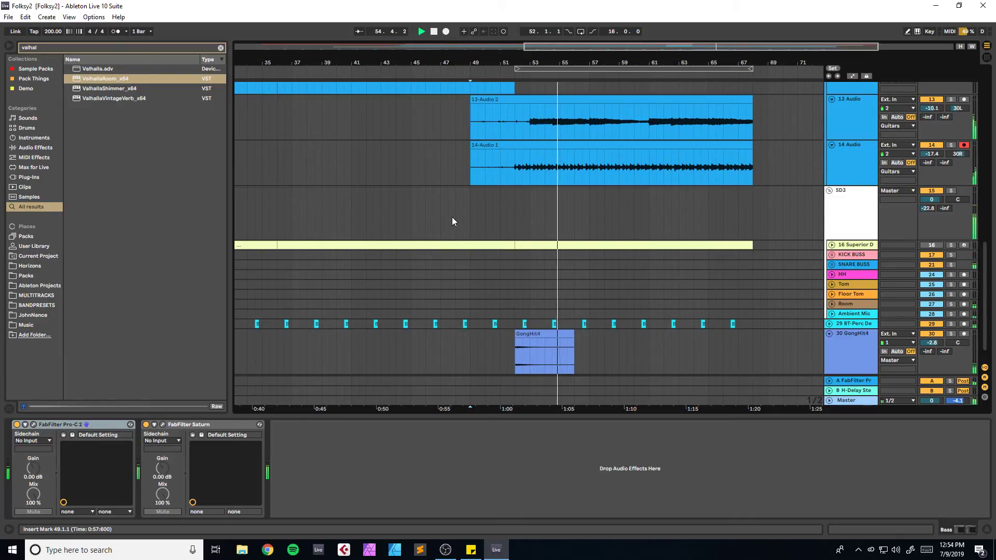
Step: Unfold and solo the KICK BUSS group, and add FabFilter Pro-Q 3 to it
click(448, 218)
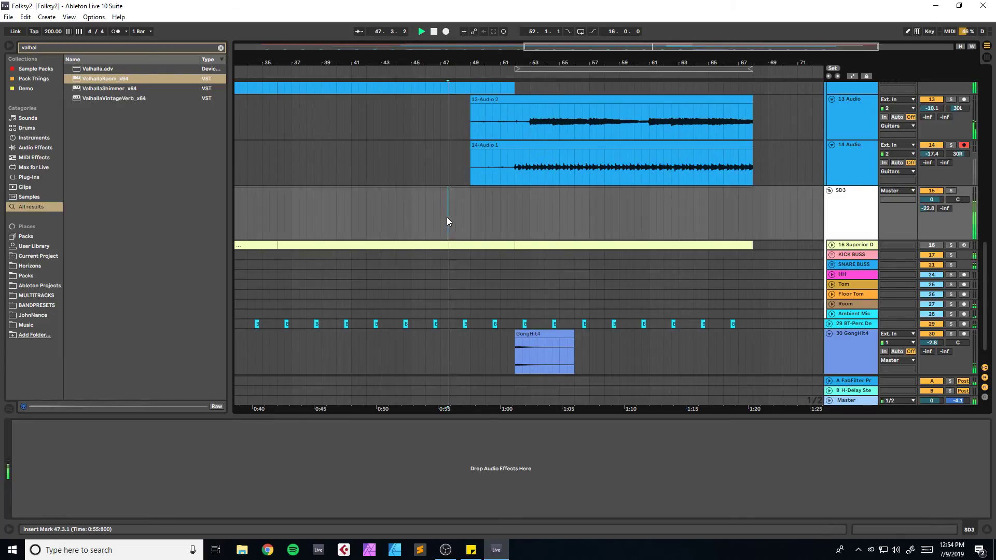
click(832, 254)
click(723, 253)
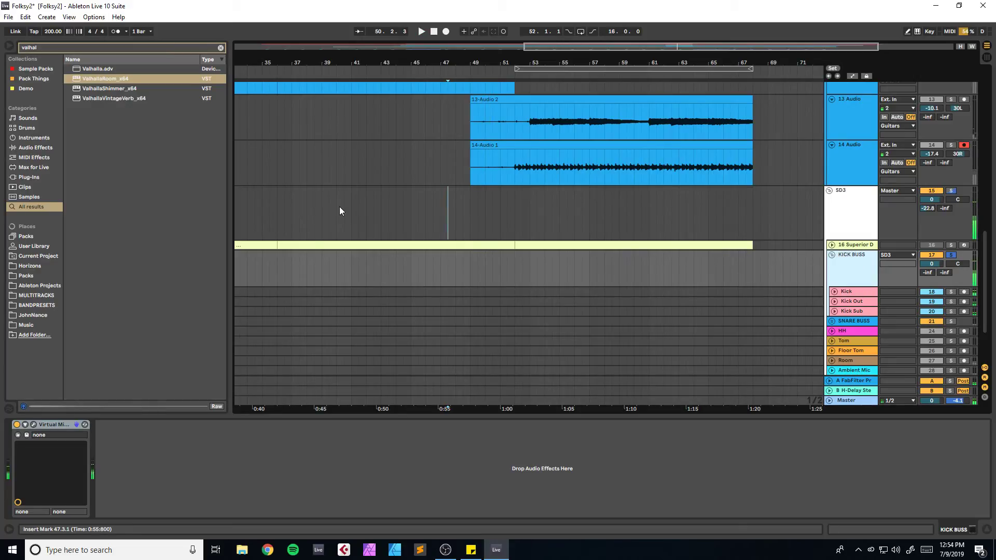
key(ctrl+f)
text(fabfil)
key(BackSpace)
key(BackSpace)
double_click(113, 158)
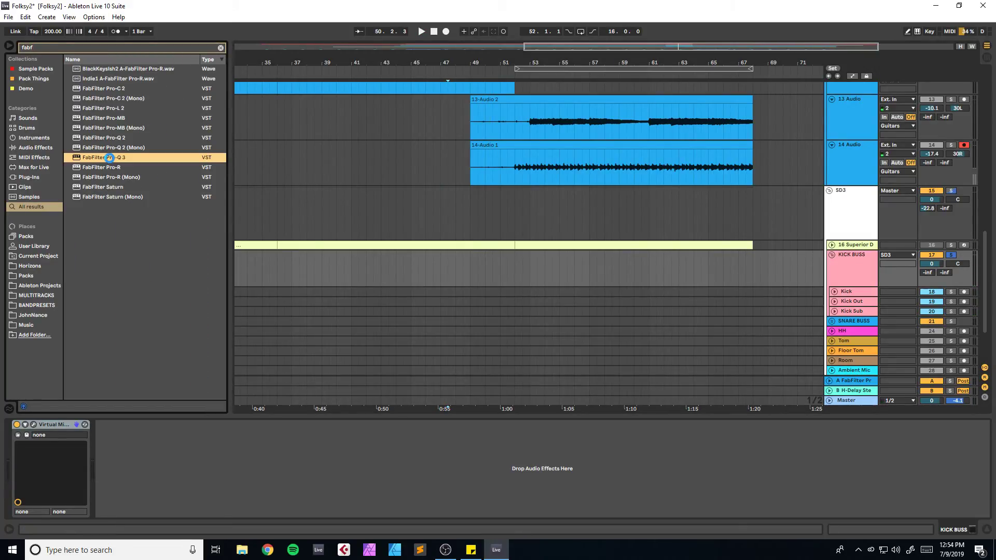
Step: Boost the FG-N's uppermost band to about +3.78 dB in KICK BUSS's Virtual Mix Rack, clear the solo, and close the rack
click(33, 424)
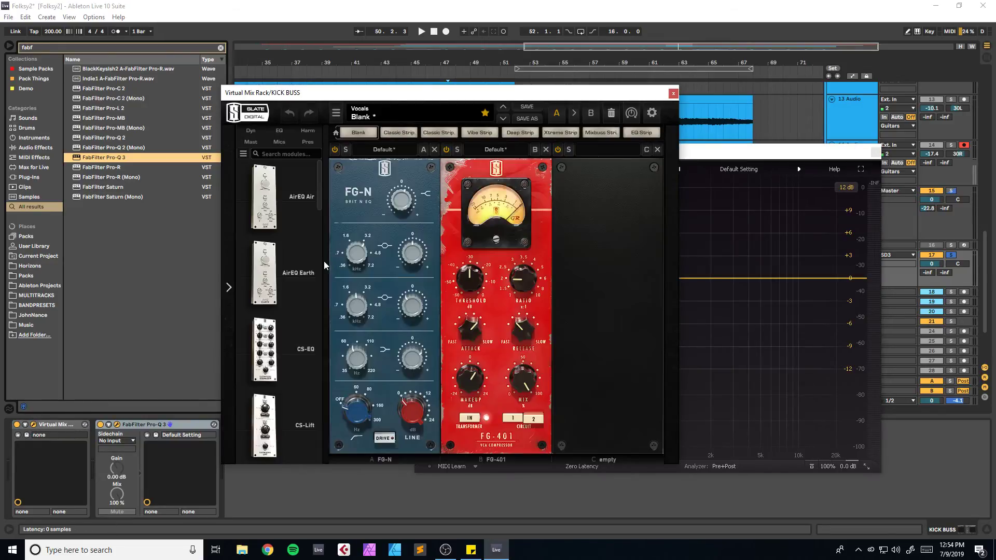
key(space)
drag(400, 204, 400, 202)
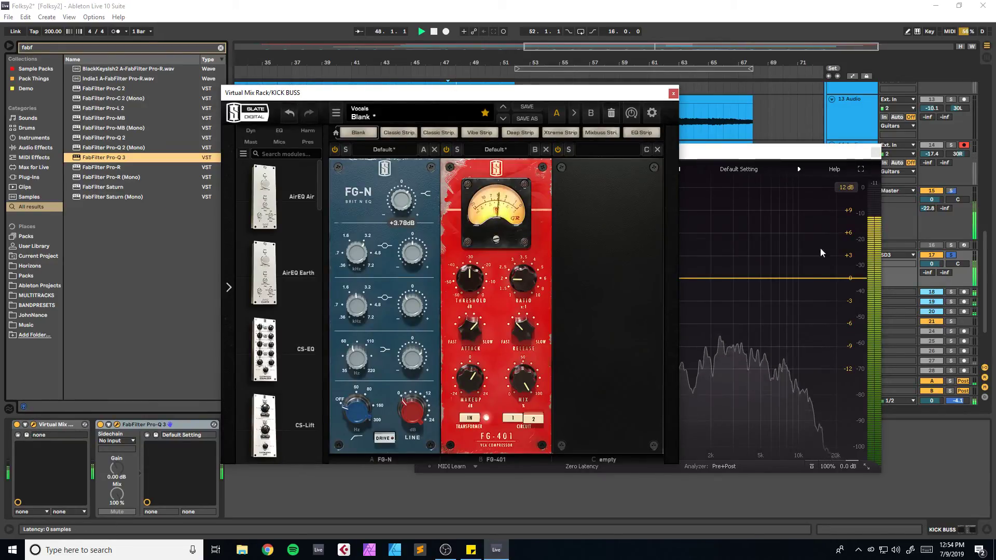
click(950, 191)
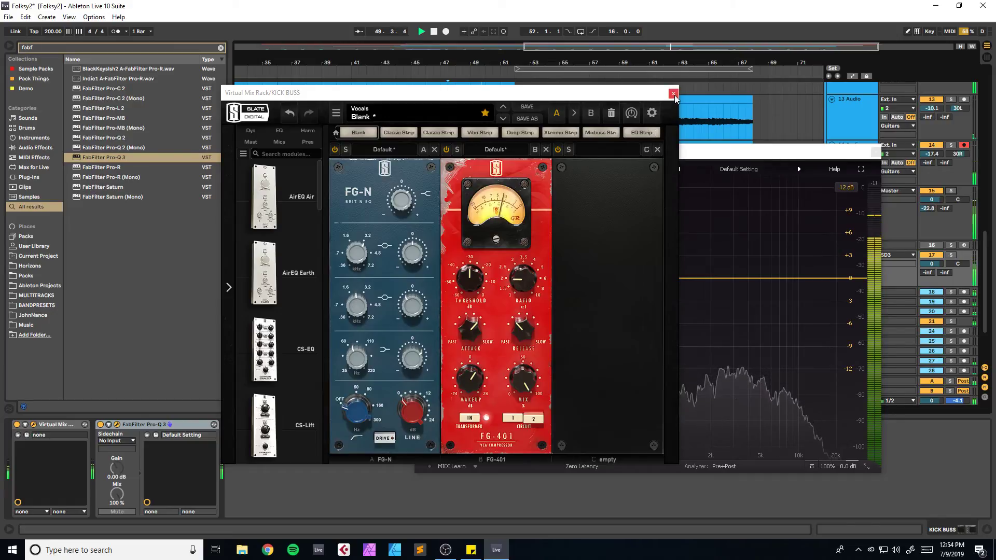
click(673, 94)
Step: Add a bell boost of about +2.26 dB at 3310 Hz in KICK BUSS's Pro-Q 3, save the set, and play from bar 36
drag(809, 151, 743, 153)
drag(671, 278, 671, 261)
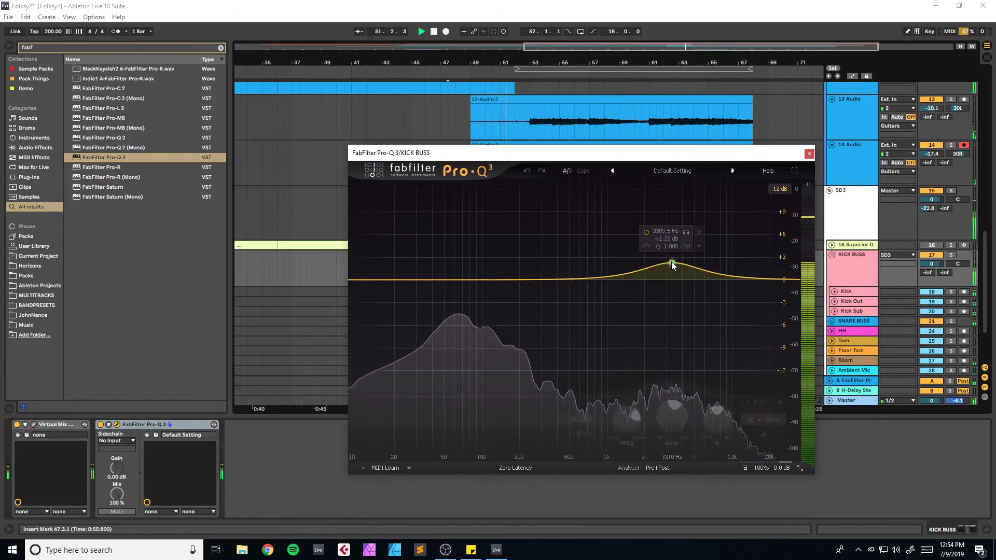
click(809, 153)
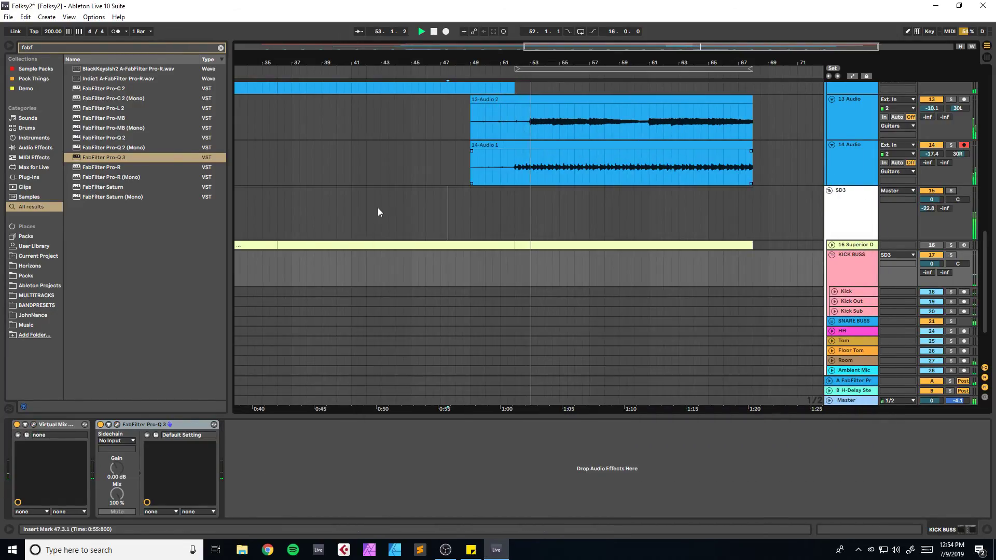
click(279, 217)
key(ctrl+s)
key(space)
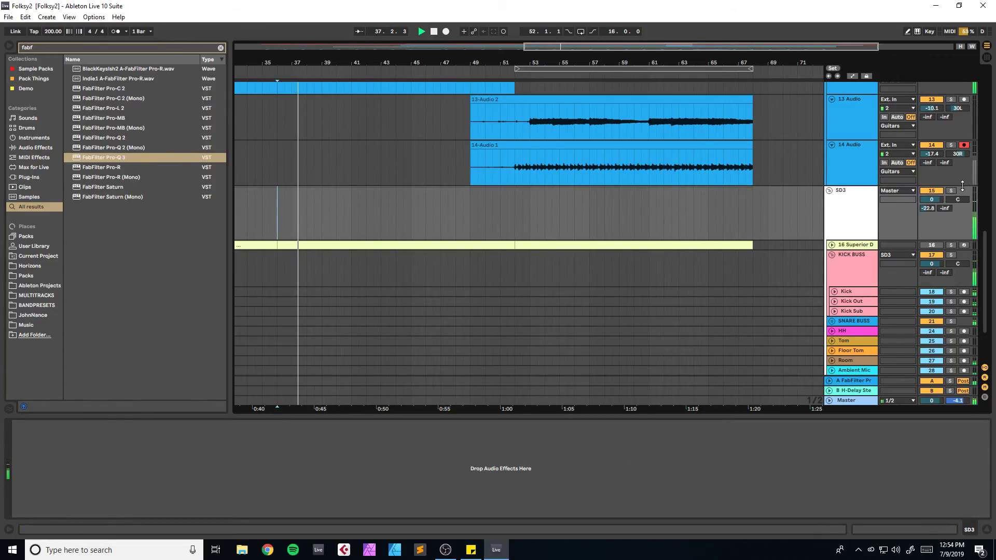
Step: Stop playback and add a Compressor to the end of the Bass group's device chain
drag(487, 63, 586, 44)
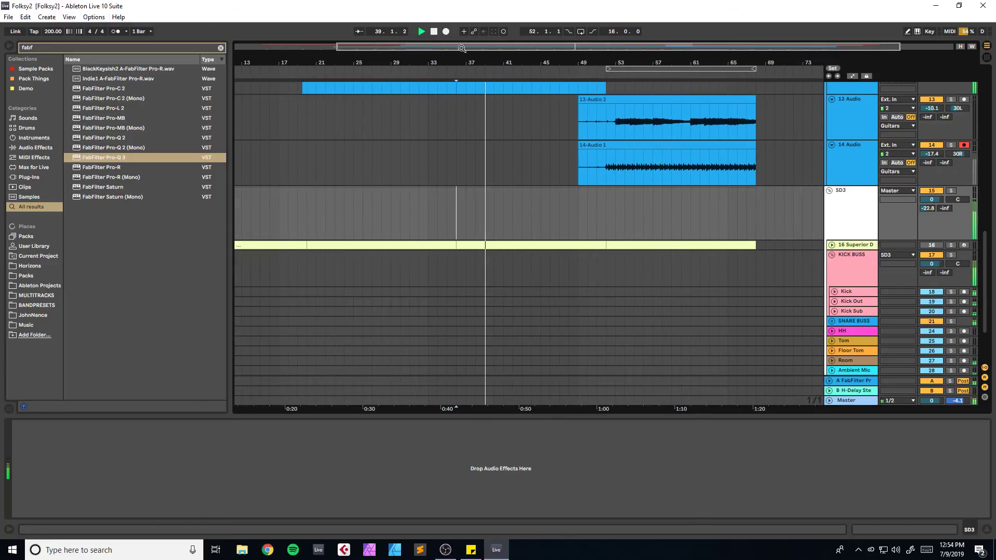
scroll(476, 214, up, 2)
scroll(474, 210, up, 8)
key(space)
key(ctrl+f)
text(compre)
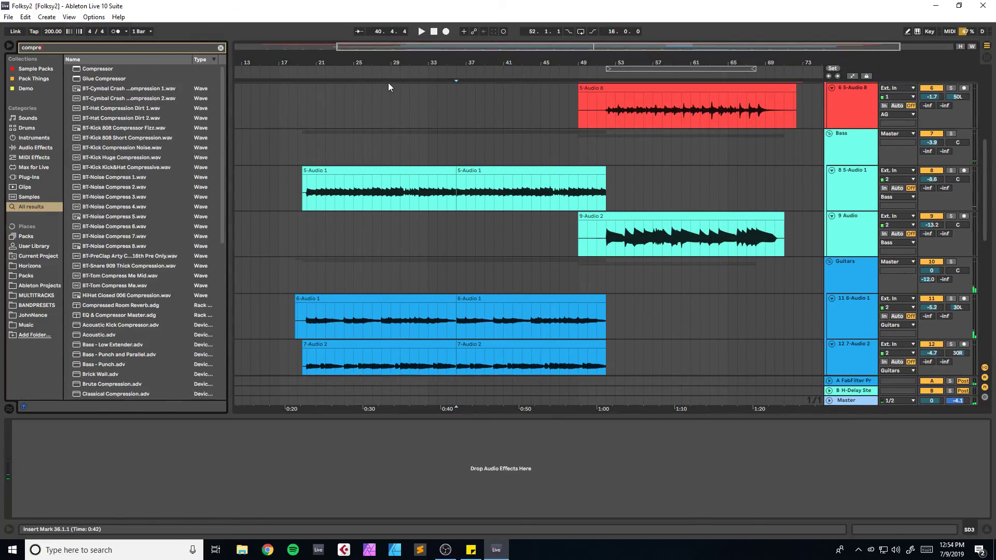
drag(105, 71, 833, 154)
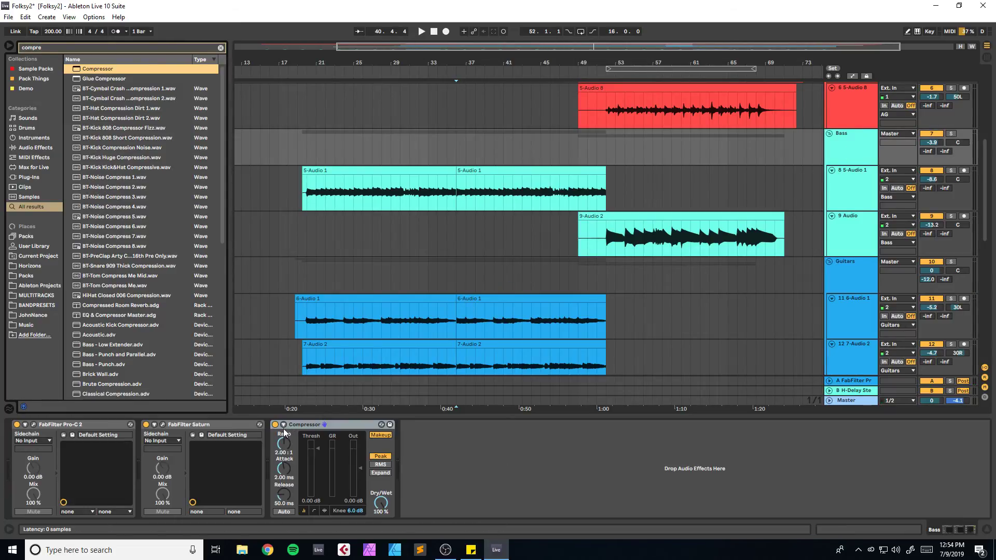
Step: Sidechain the Bass Compressor from KICK BUSS, solo the Bass group during playback, and lower the threshold to about -21.3 dB
click(283, 424)
click(290, 449)
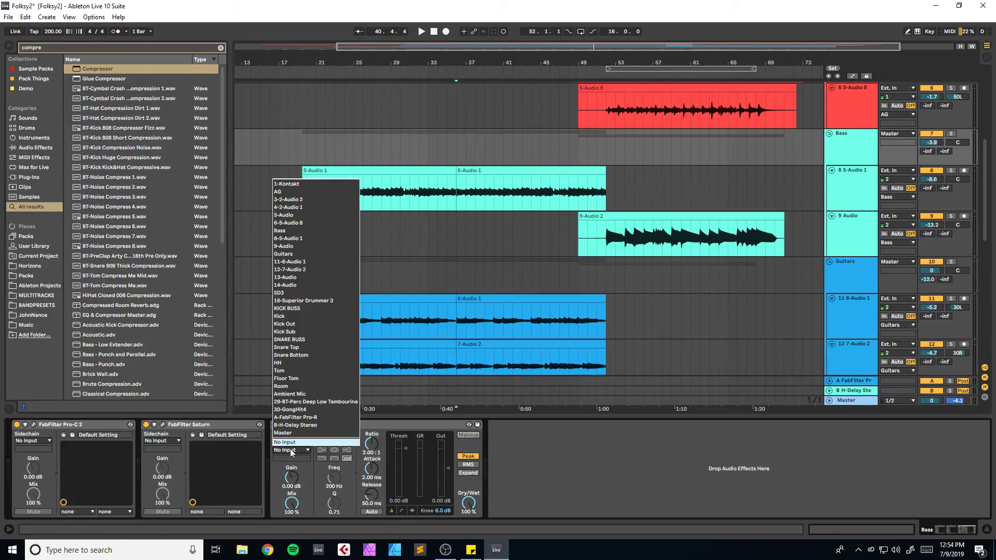
click(303, 309)
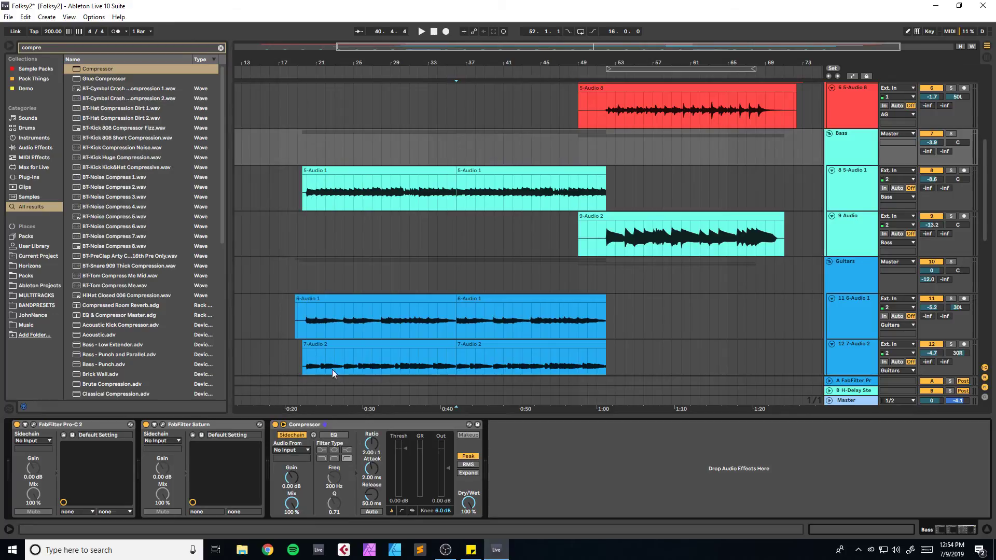
key(space)
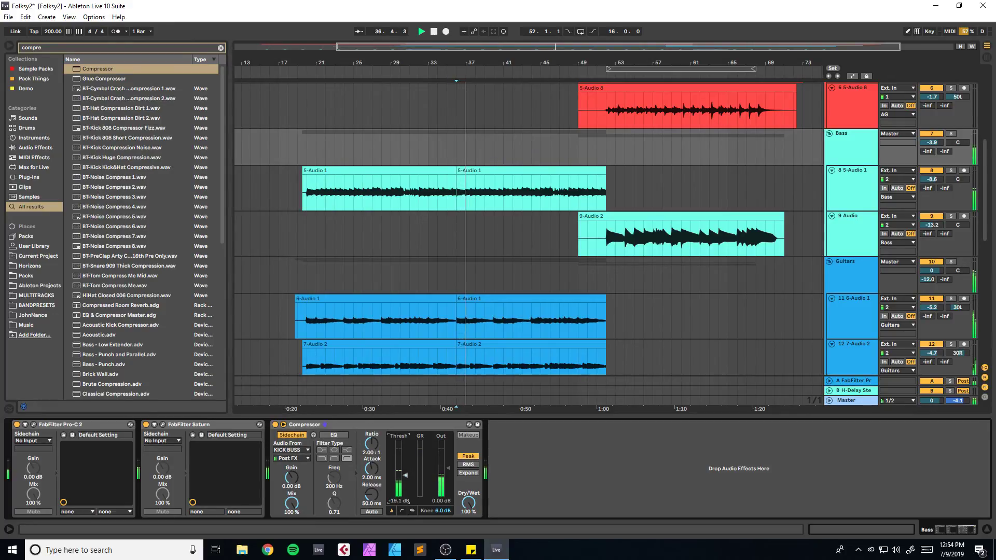
click(950, 135)
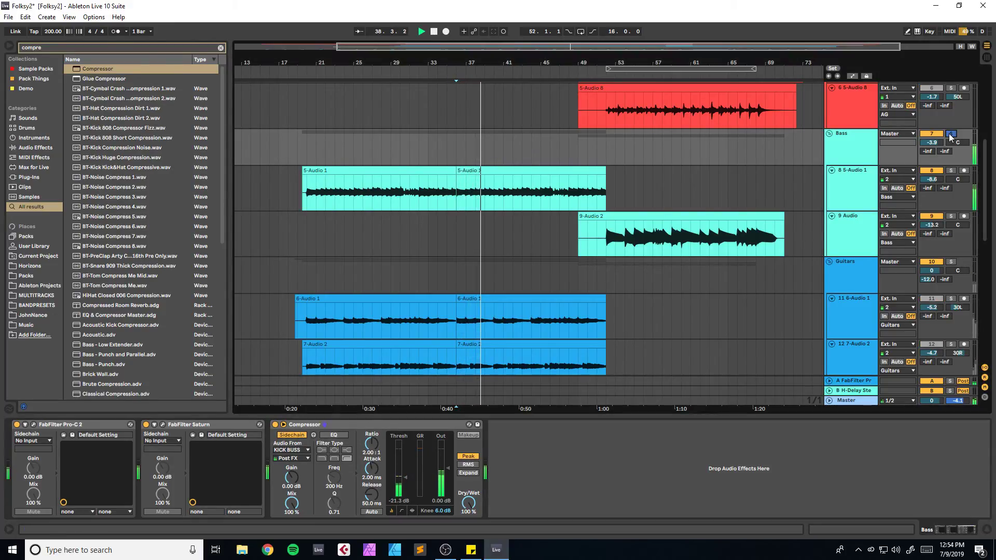
drag(405, 476, 405, 478)
Step: Switch the Bass Compressor's sidechain source to Kick, Post FX, and lower the threshold to about -28.1 dB
click(291, 459)
click(296, 467)
click(300, 460)
click(287, 473)
click(298, 450)
click(318, 315)
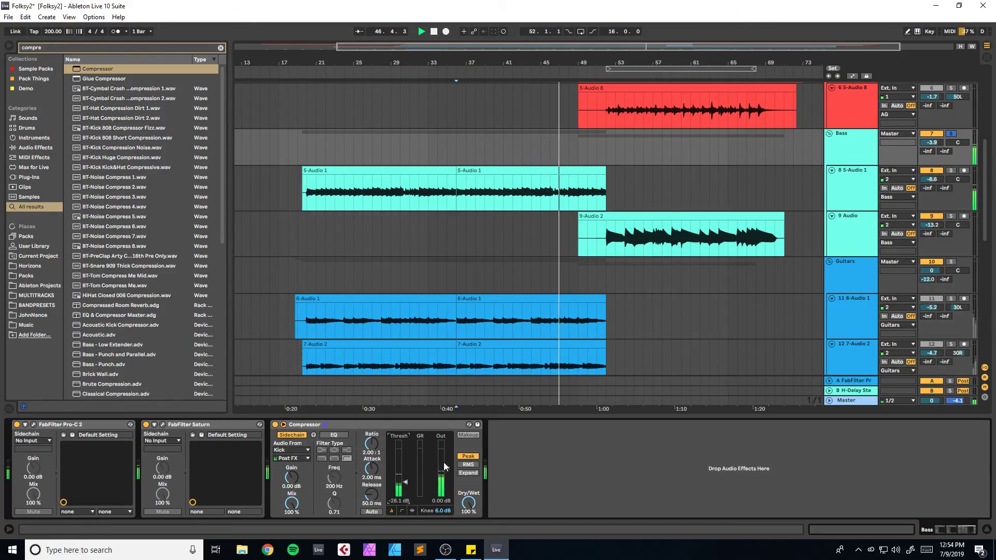
Step: Solo Kick Out briefly to check the sidechain, clear the solos, save the set, and replay from bar 36
scroll(723, 316, down, 10)
click(950, 291)
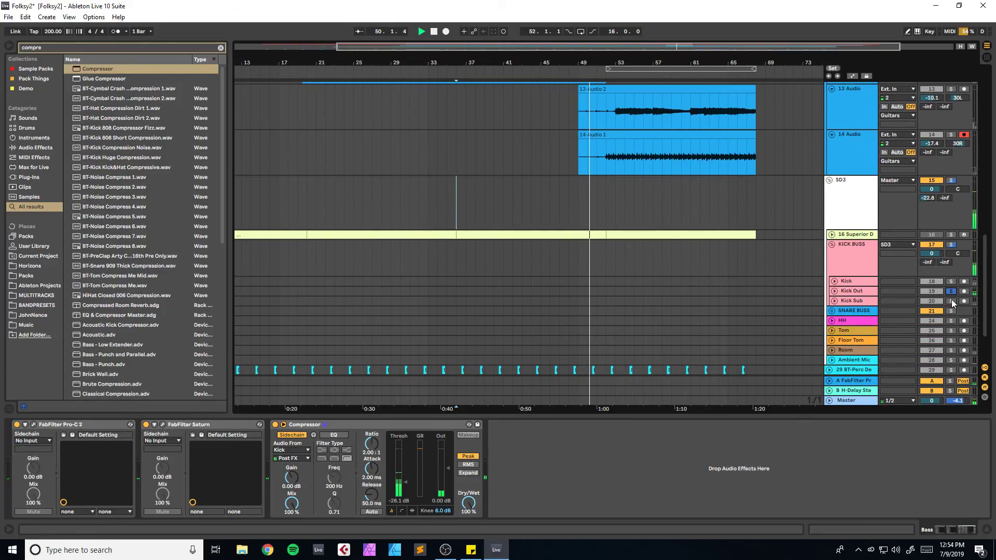
click(951, 291)
key(ctrl+s)
key(space)
key(space)
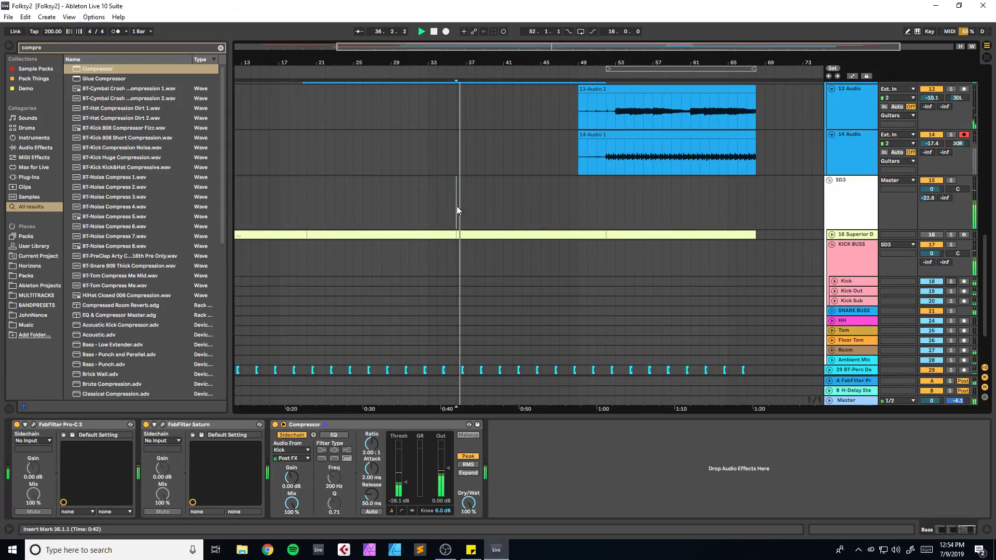
Step: Add FabFilter Pro-Q 3 to the AG group after its reverb
scroll(477, 214, up, 1)
scroll(477, 212, up, 10)
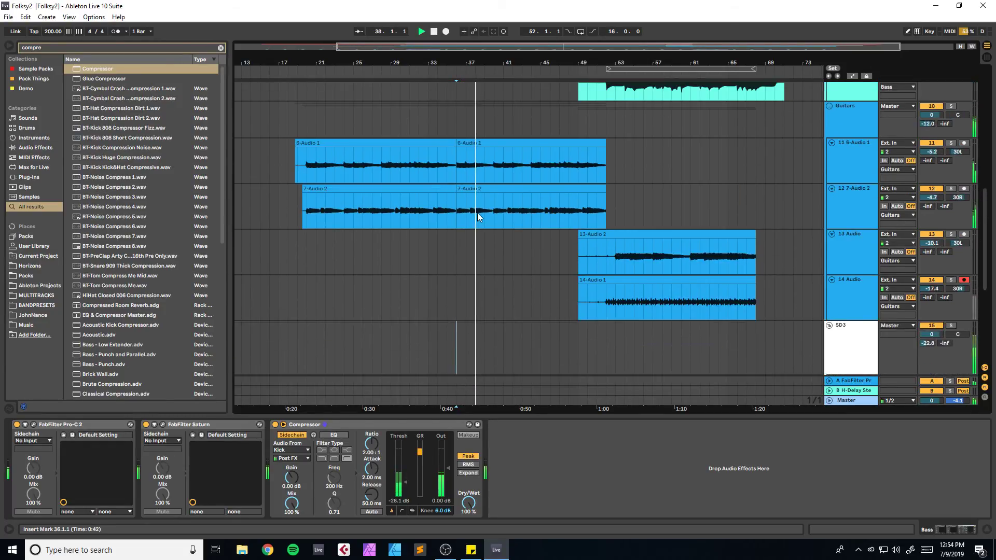
scroll(487, 212, up, 3)
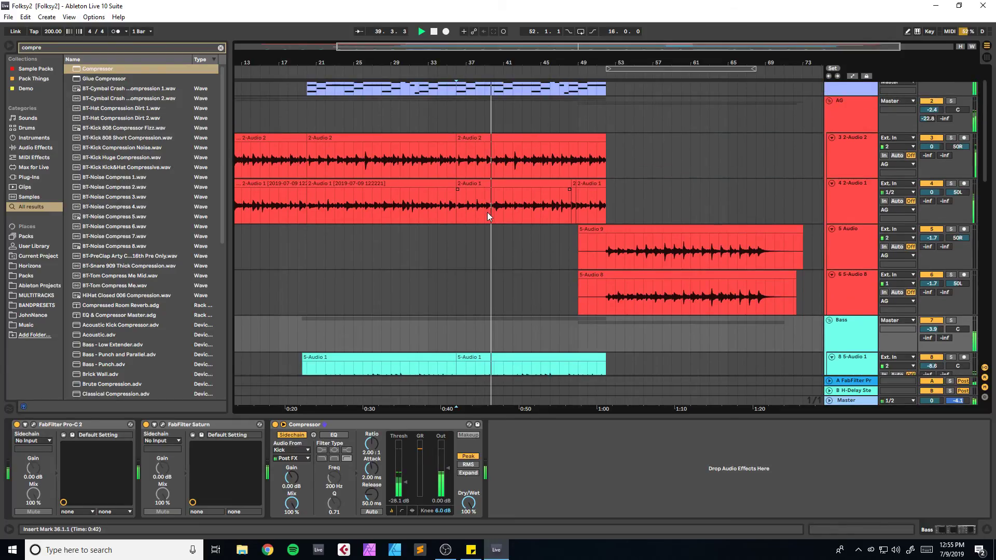
click(831, 142)
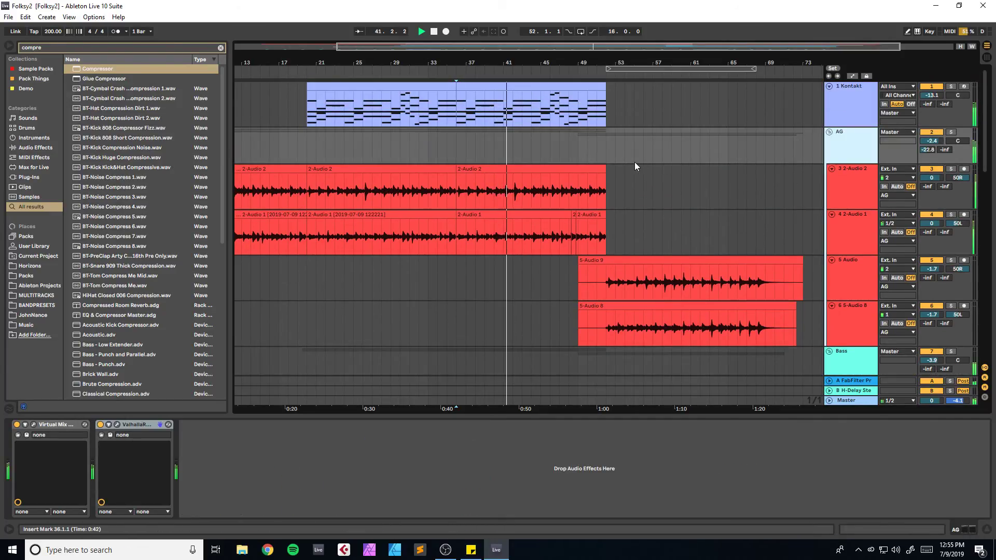
key(ctrl+f)
text(fabfilter)
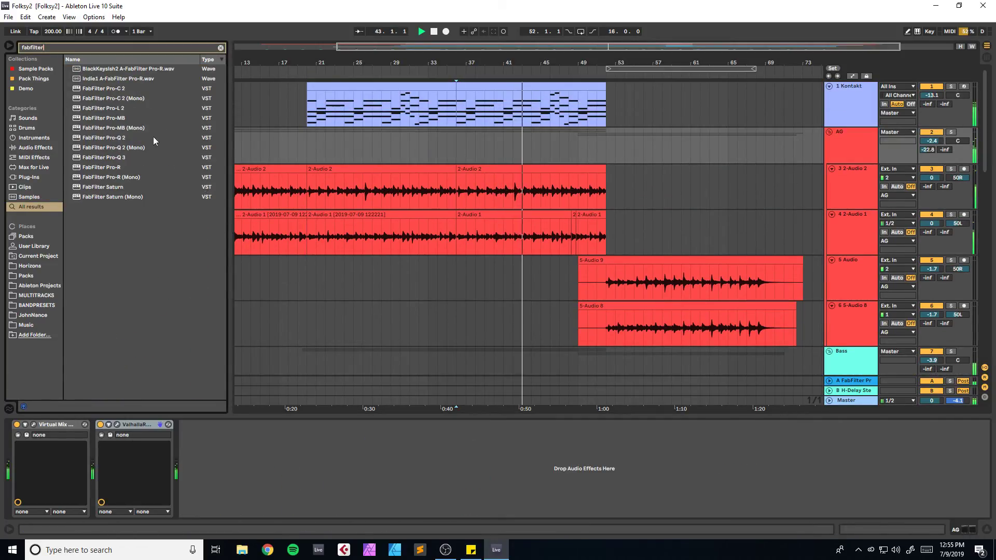
click(103, 162)
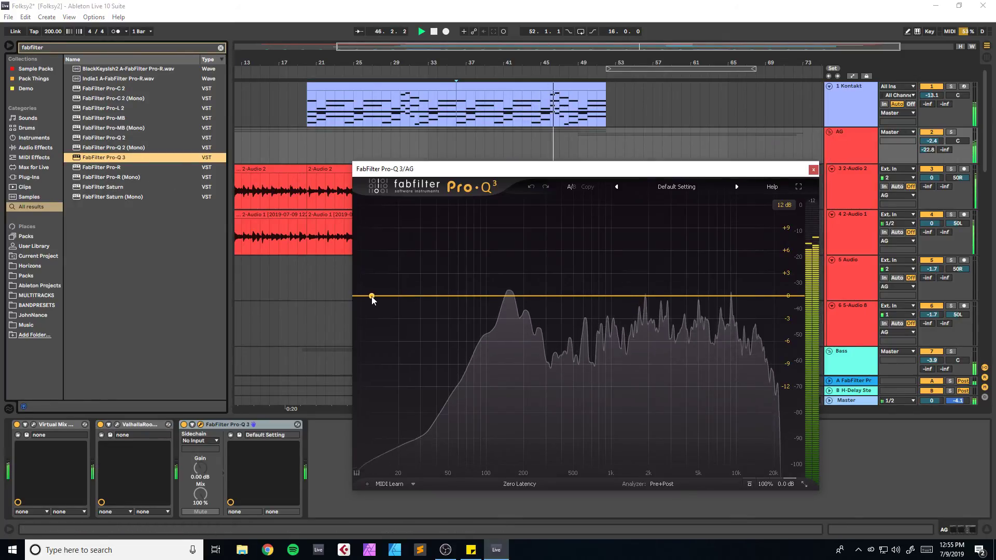
Step: Give AG's Pro-Q 3 a low cut, a shallow dip near 4 kHz, and a high cut at about 21.9 kHz, then close it
click(371, 296)
drag(372, 296, 462, 301)
click(782, 297)
drag(781, 297, 733, 297)
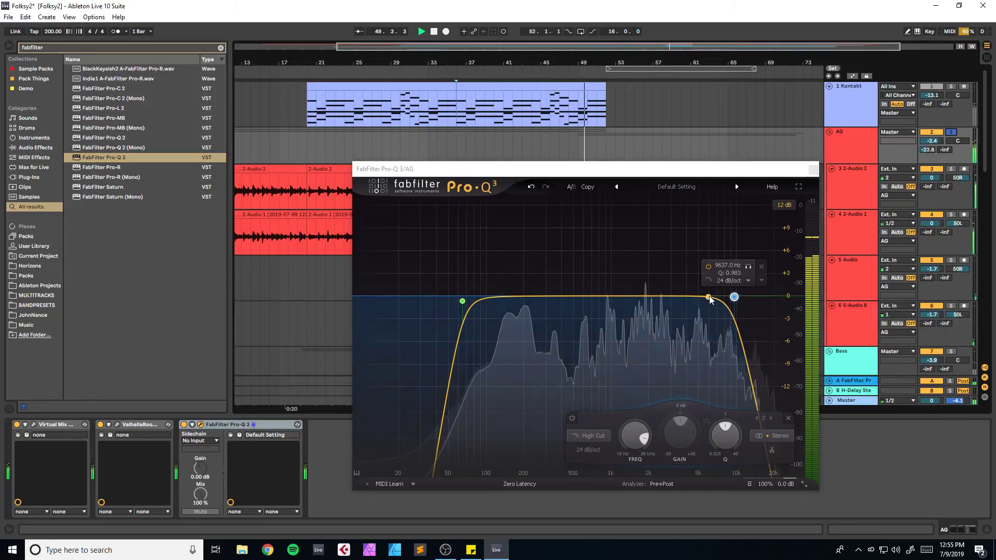
click(684, 304)
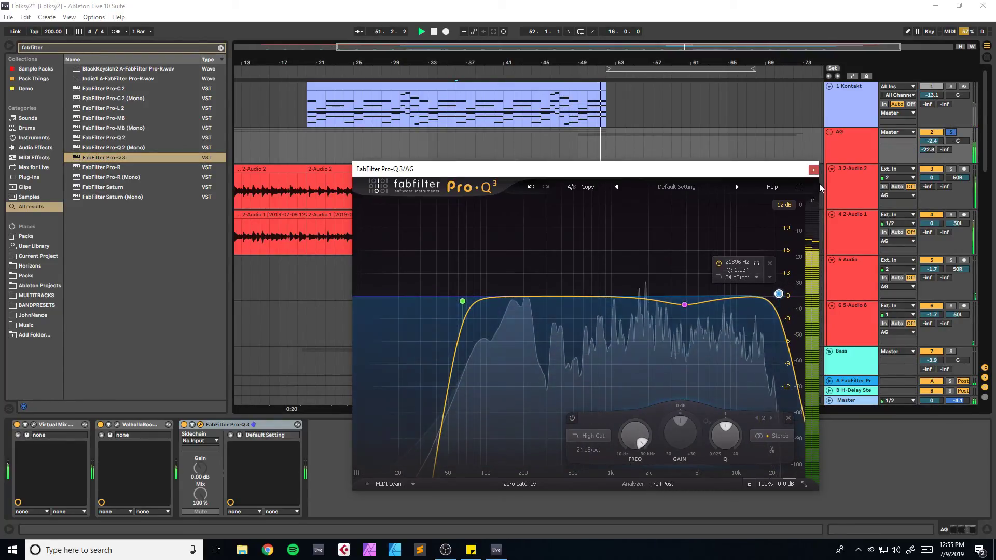
click(813, 170)
Step: Insert the FG-N EQ before FG-401 in AG's Virtual Mix Rack, cut its lower mid band about 1.5 dB, and unsolo AG
click(284, 148)
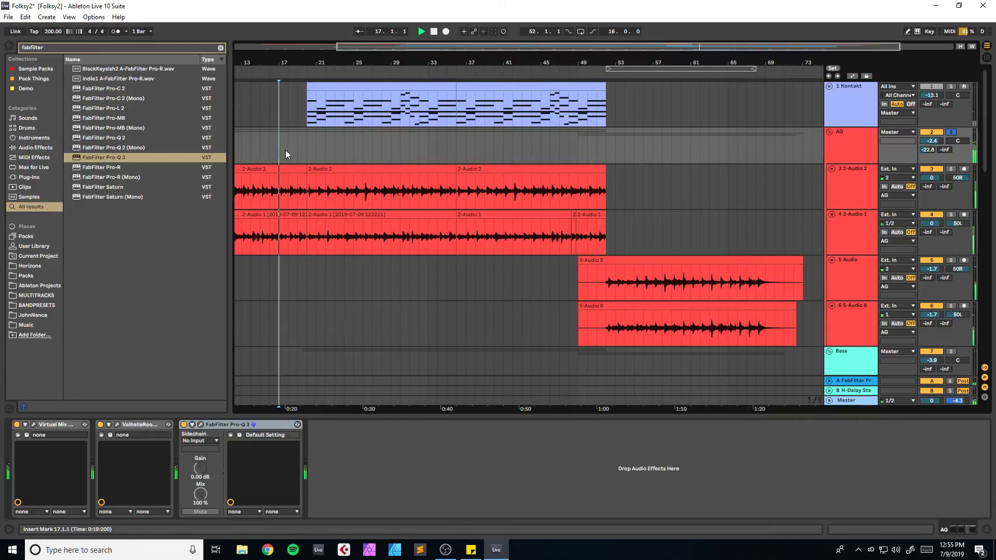
click(33, 424)
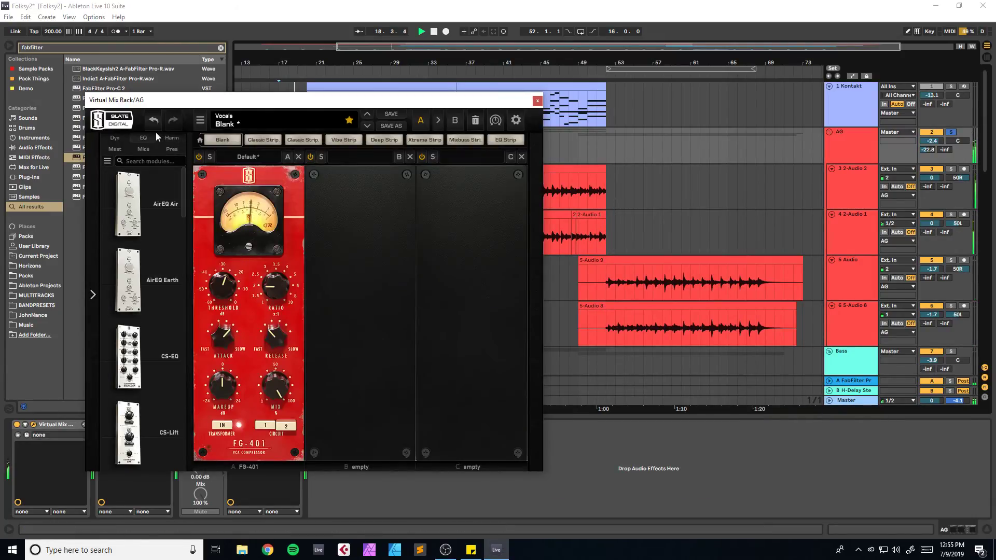
click(142, 138)
scroll(140, 285, down, 2)
drag(128, 355, 234, 325)
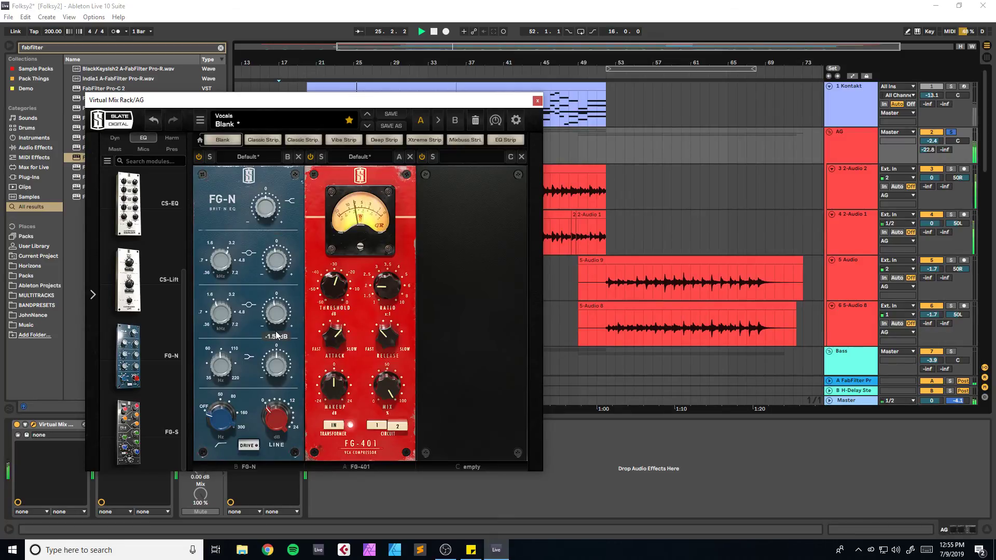
click(950, 132)
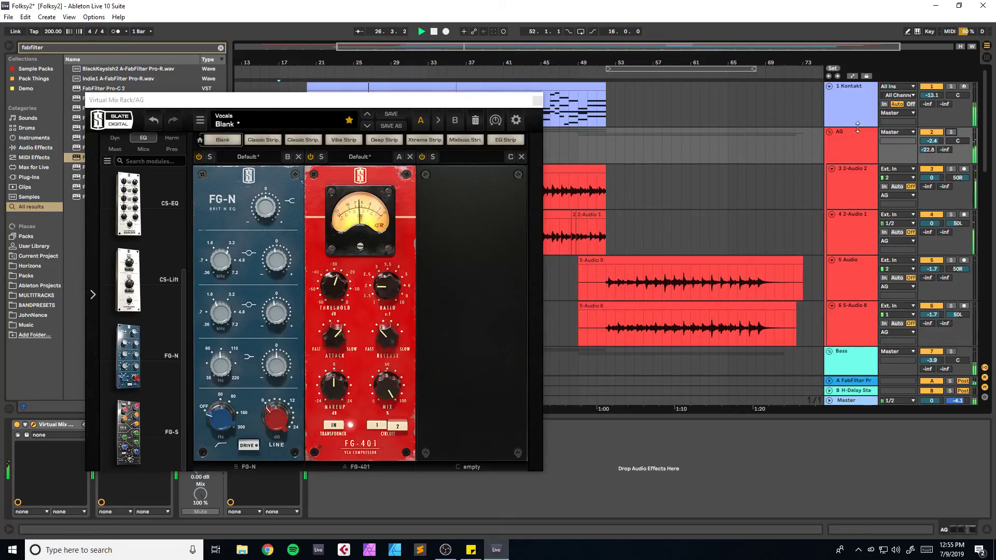
click(538, 101)
drag(613, 51, 575, 49)
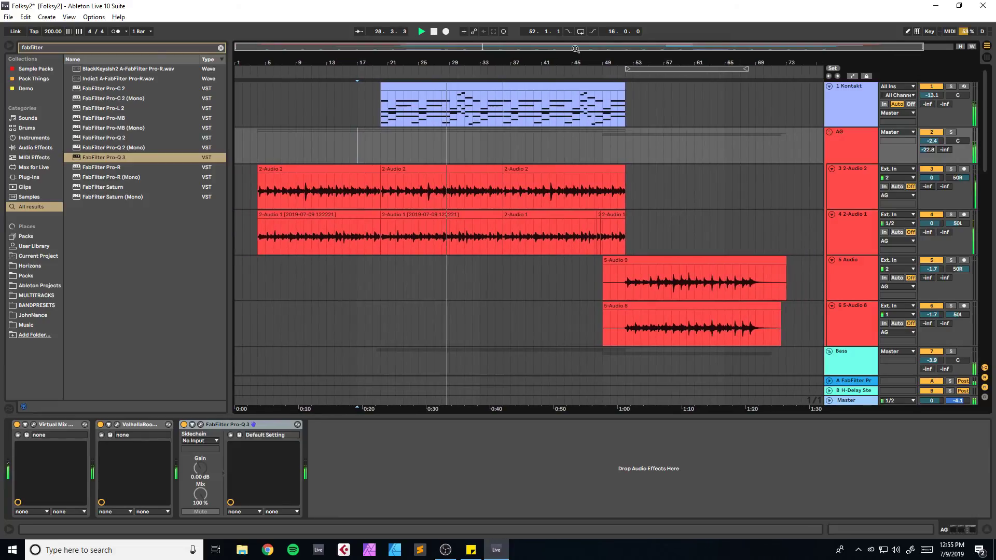
Step: Save the set, then solo the 1 Kontakt organ track and play it from bar 29
key(ctrl+s)
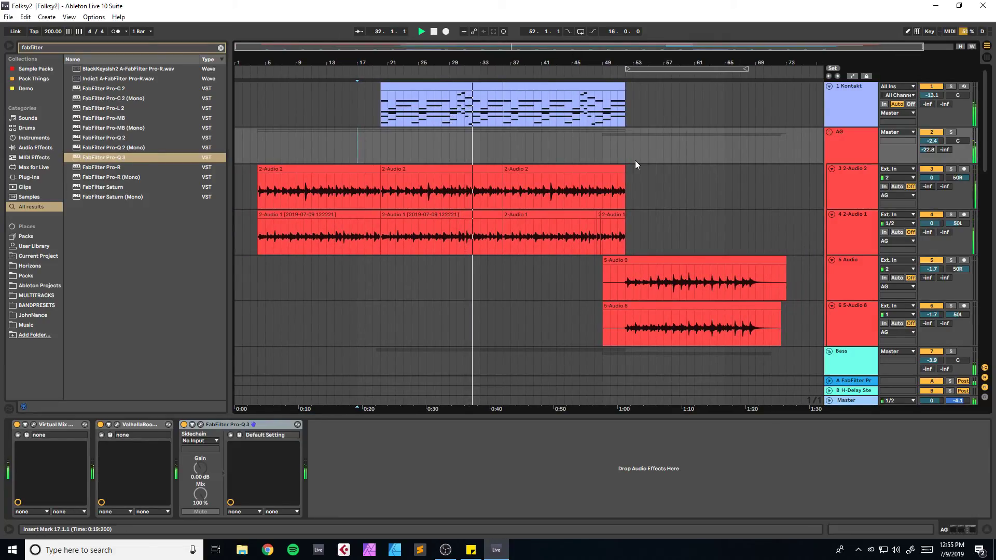
click(848, 101)
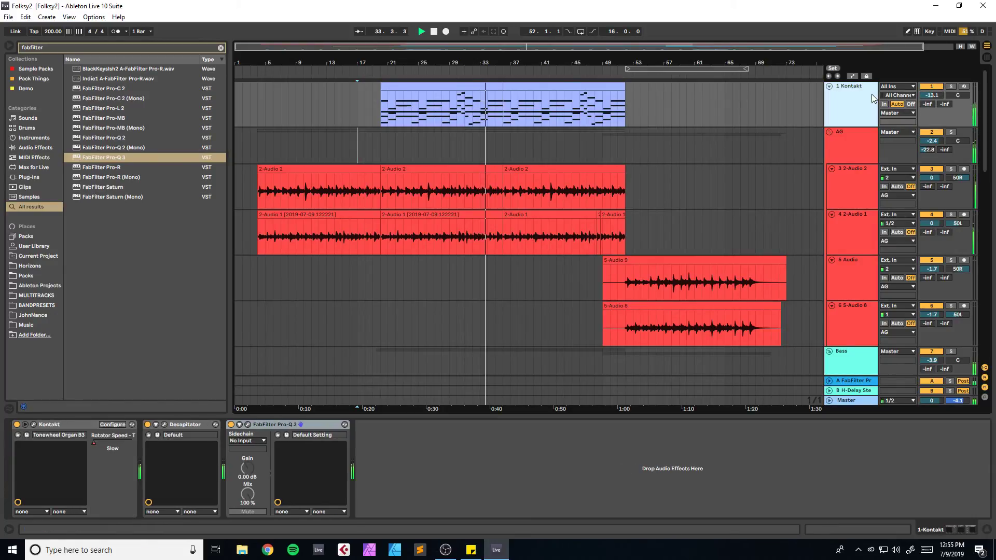
click(951, 87)
click(450, 115)
key(space)
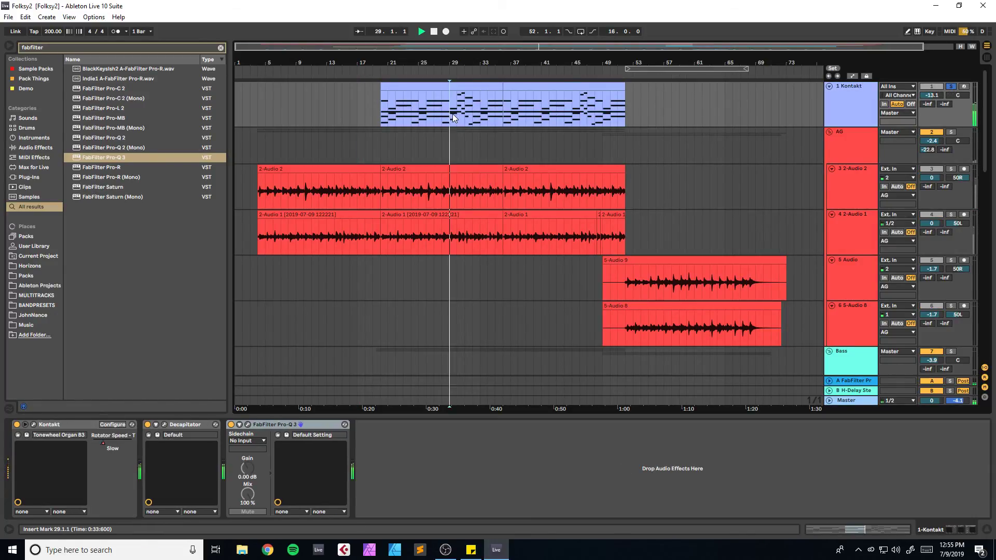
Step: Unsolo the organ, steepen the Rotator Speed automation's drop after its second peak near bar 31, and save the set
key(a)
click(942, 88)
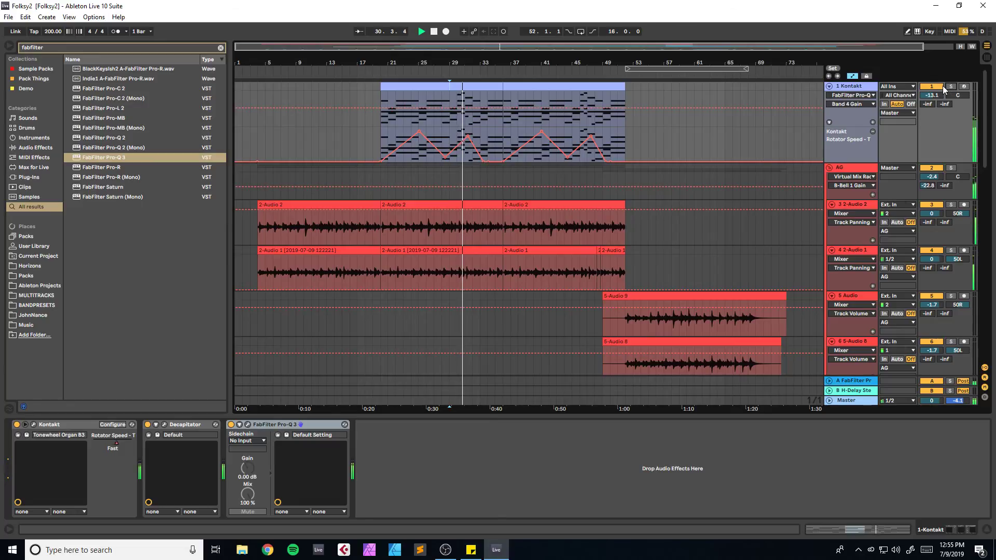
mouse_move(475, 148)
mouse_down()
mouse_move(479, 155)
mouse_move(456, 138)
mouse_move(467, 138)
mouse_up()
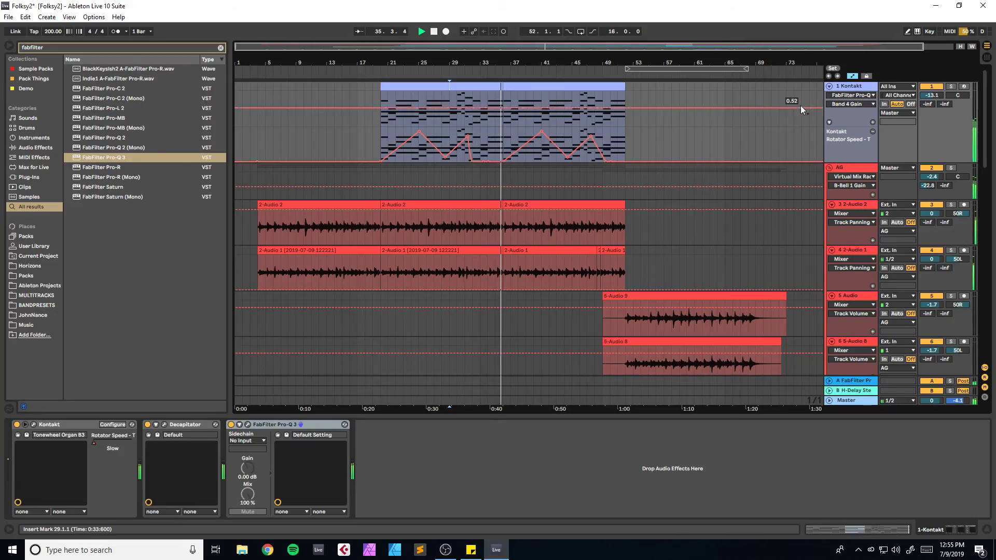
key(a)
key(ctrl+s)
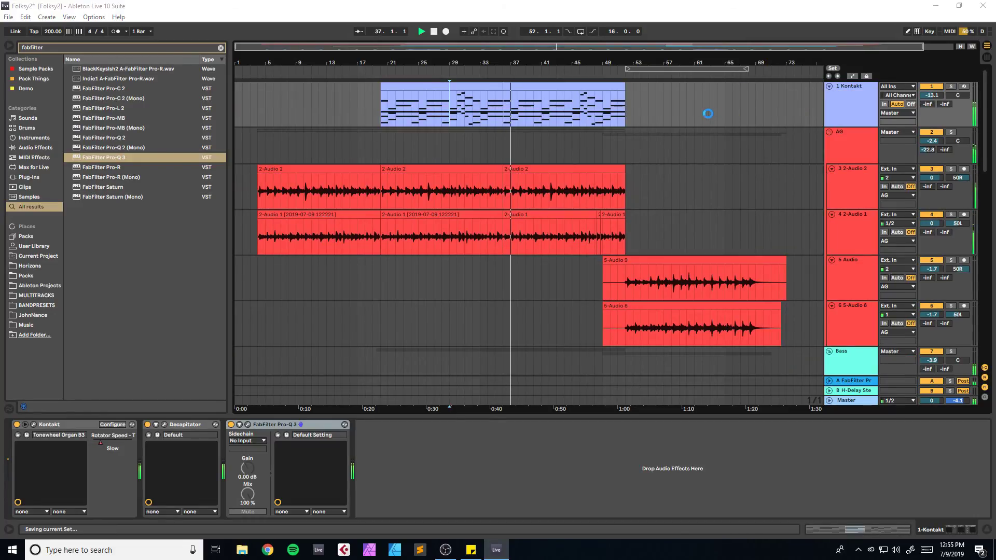
Step: Lower the organ track's volume to -15.1 dB
drag(697, 62, 773, 71)
drag(932, 96, 932, 97)
click(855, 100)
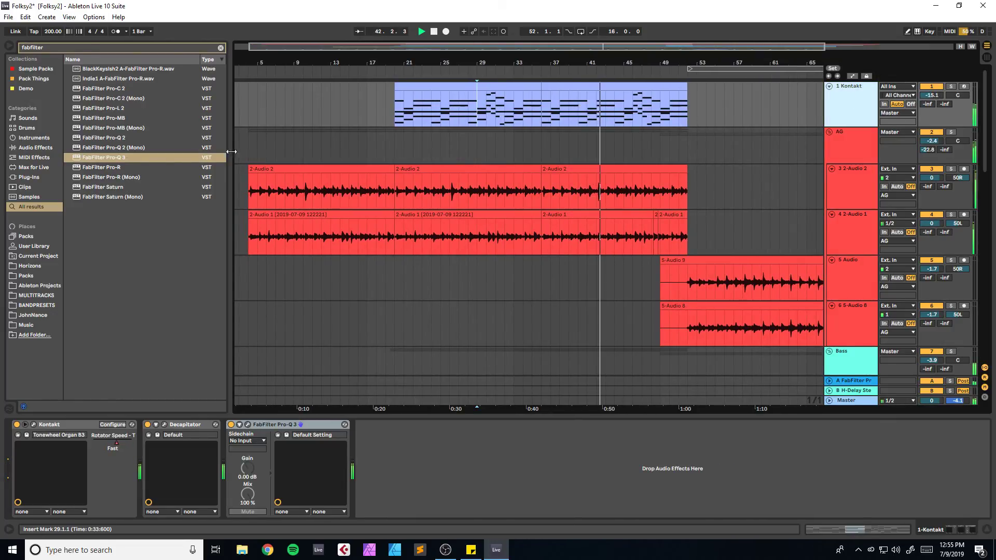
Step: Duplicate the organ's Rotator Speed automation from bars 20–36 onto bars 36–52, save the set, and hide the automation
drag(558, 62, 558, 73)
key(a)
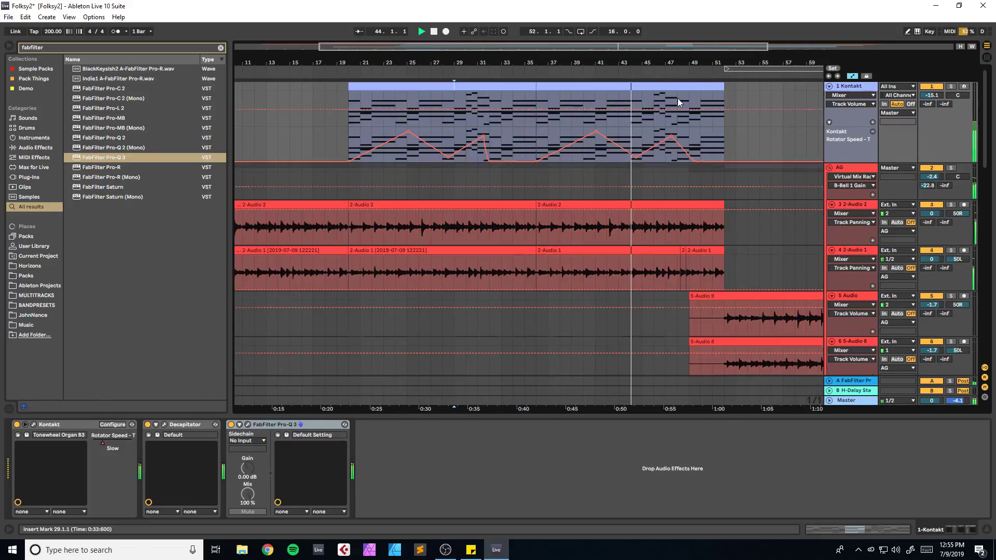
drag(536, 140, 347, 149)
key(ctrl+d)
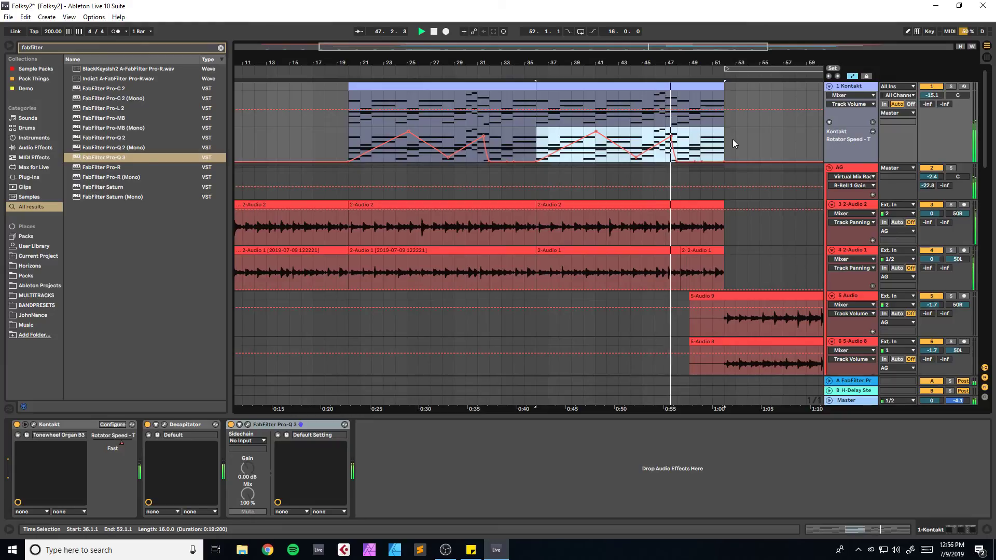
key(ctrl+s)
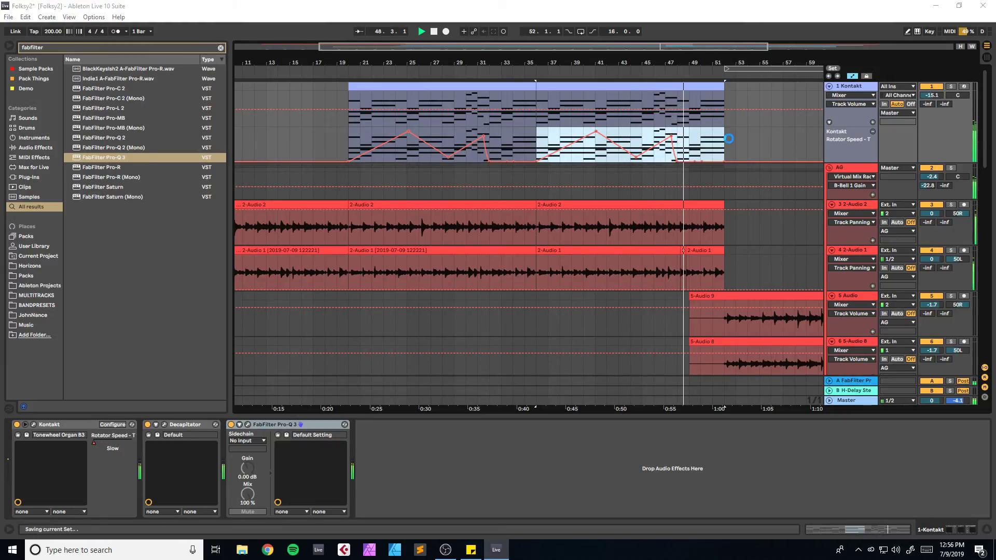
key(a)
drag(622, 48, 619, 162)
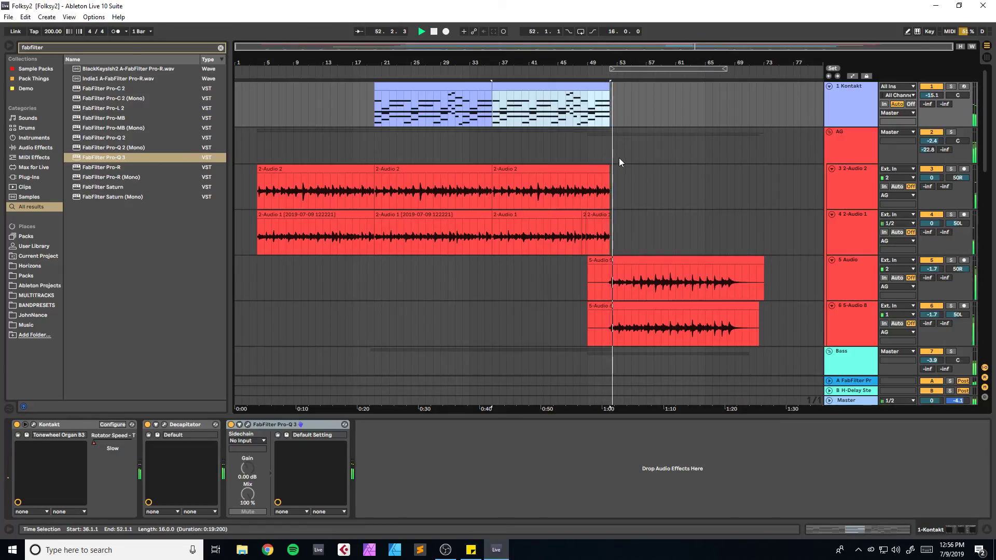
Step: Lower the 9 Audio bass track to -14.1 dB, save the set, and stop playback
scroll(552, 201, down, 3)
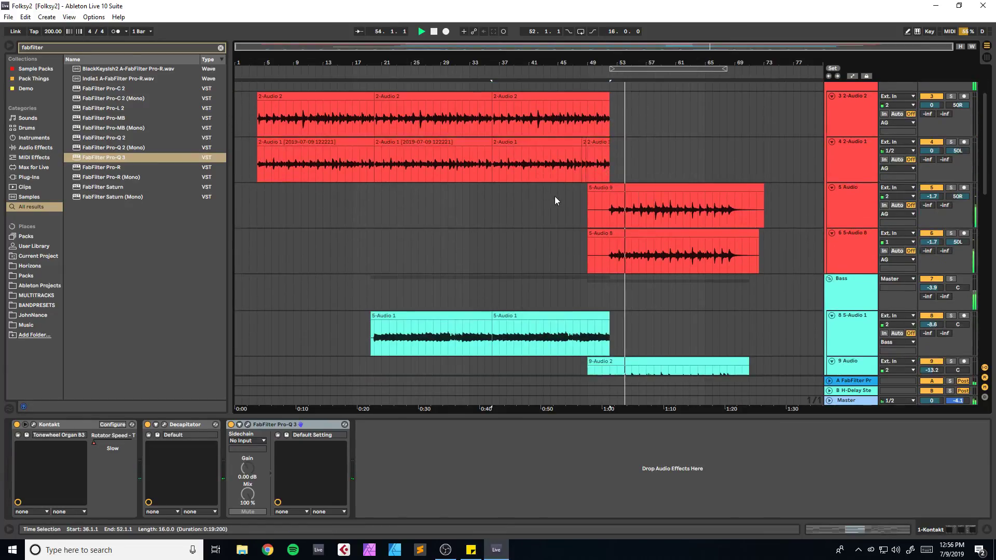
scroll(571, 207, down, 10)
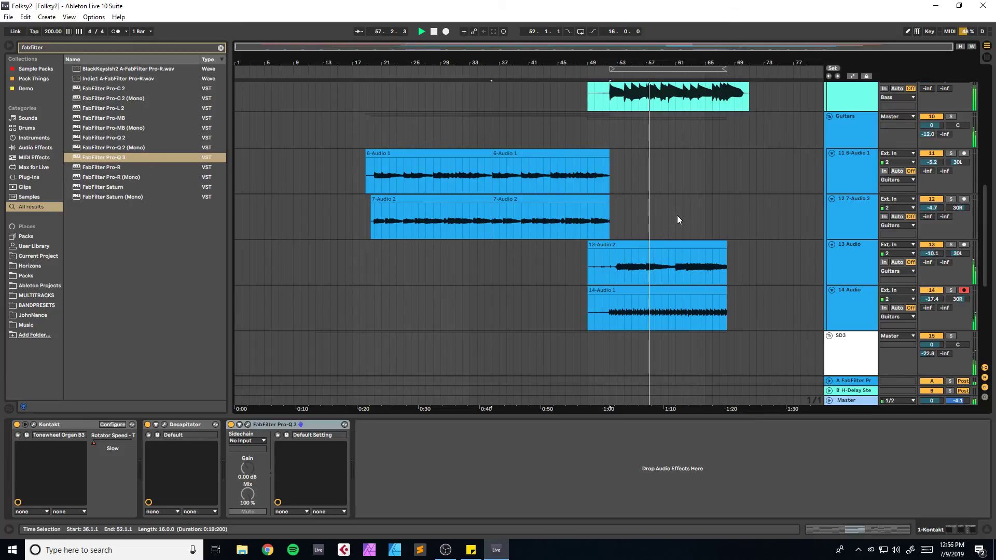
scroll(677, 216, up, 3)
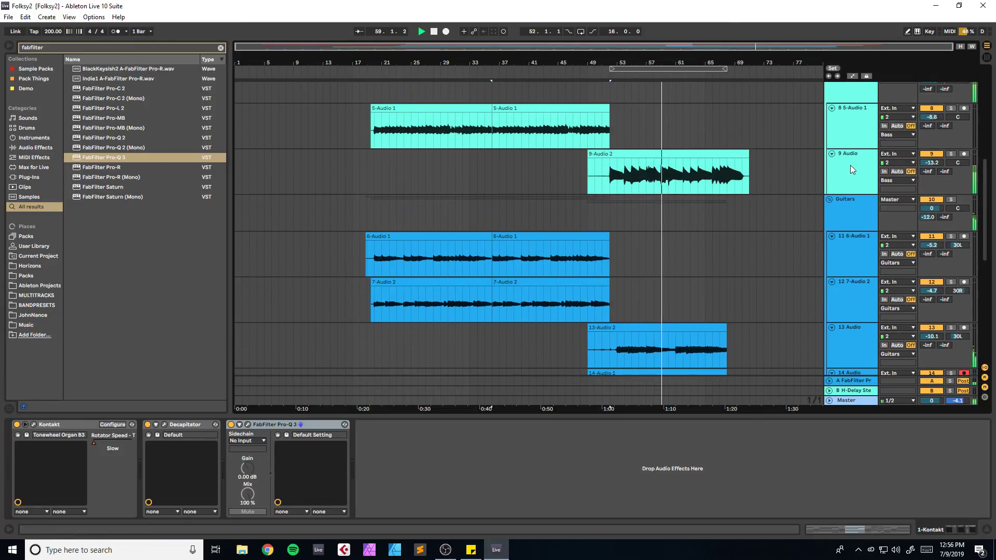
drag(938, 164, 938, 168)
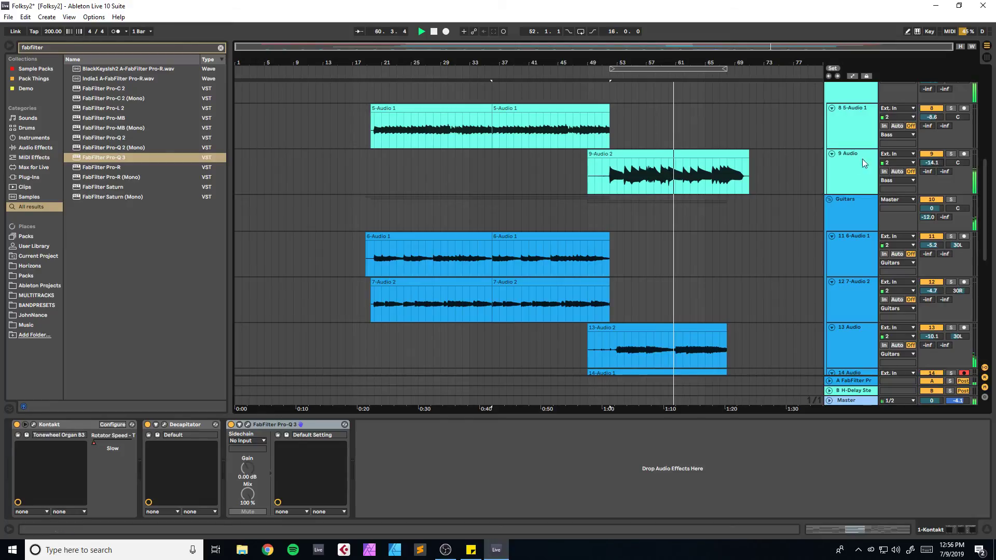
scroll(782, 178, up, 4)
key(ctrl+s)
key(space)
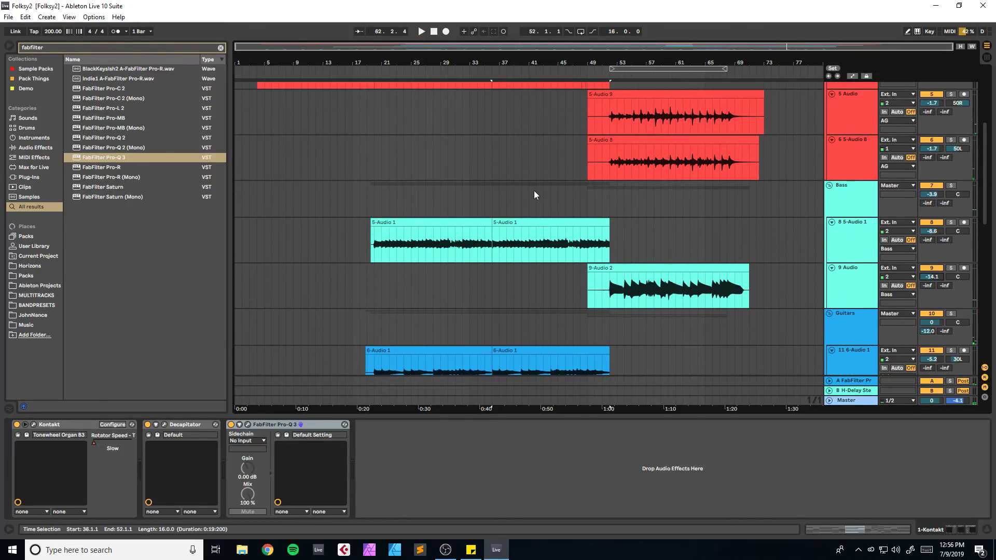
Step: Place the insert marker at bar 20 on the organ track, fold all tracks and groups, and save the set
scroll(534, 194, up, 6)
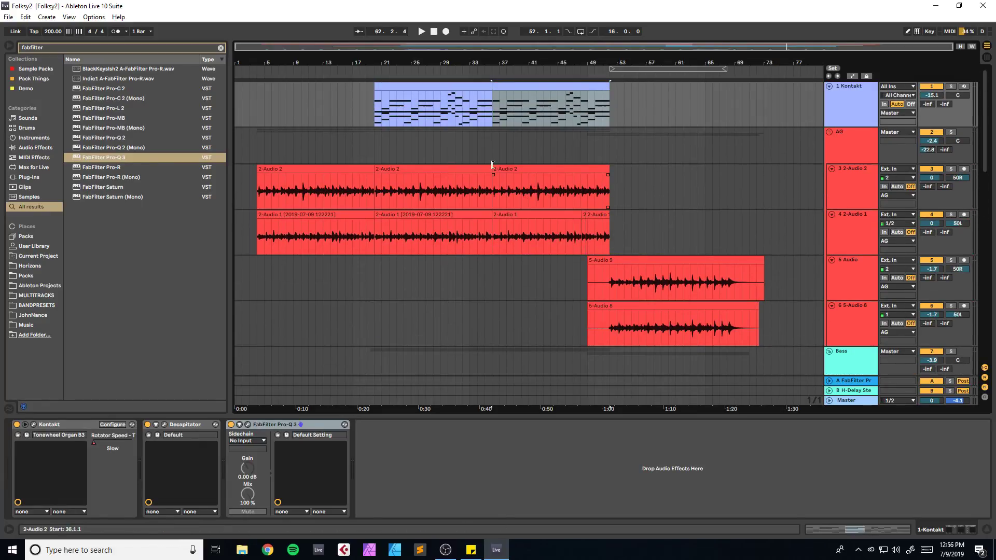
click(376, 113)
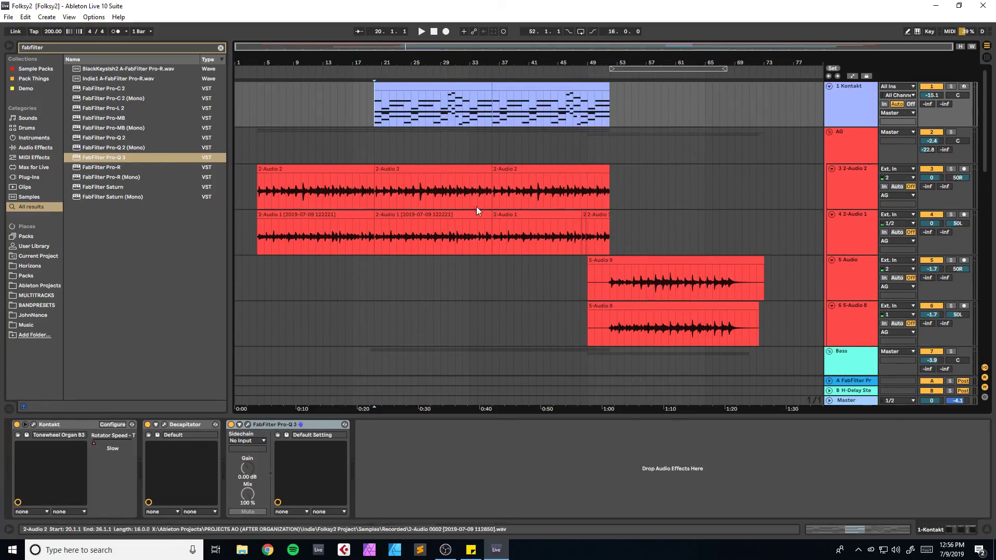
scroll(462, 218, down, 5)
alt+click(829, 207)
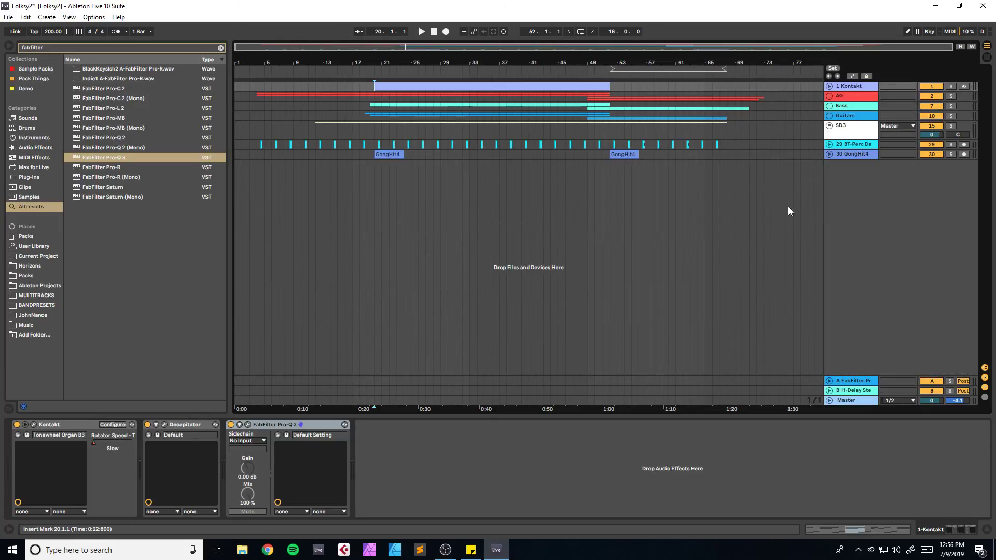
key(ctrl+s)
Step: Unfold the AG group, play the arrangement from bar 43, save the set, and stop playback
click(830, 97)
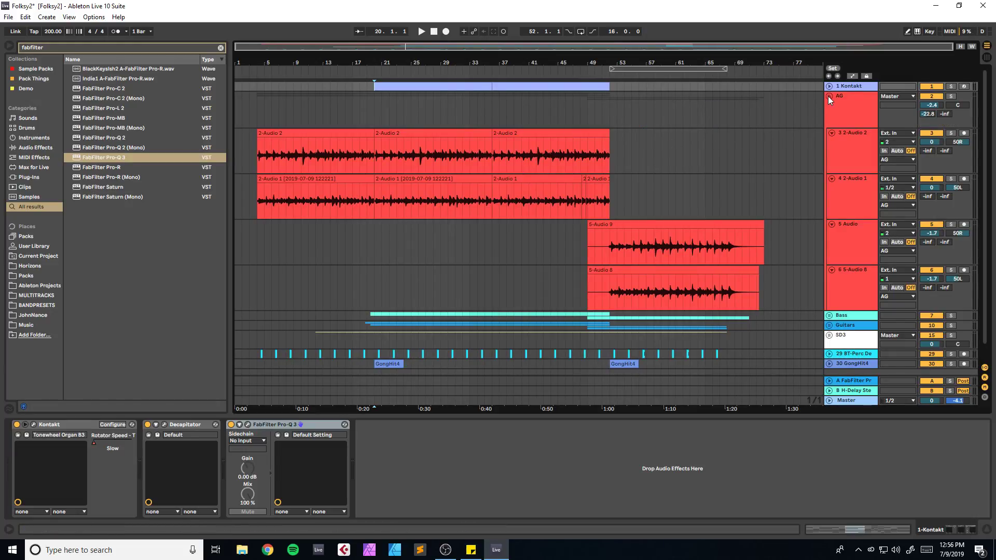
click(601, 206)
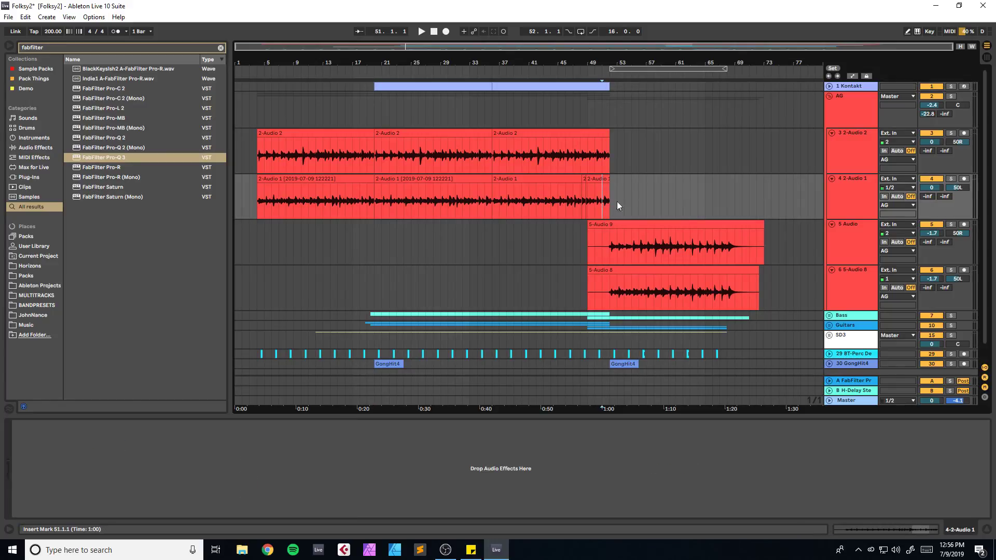
click(546, 211)
key(space)
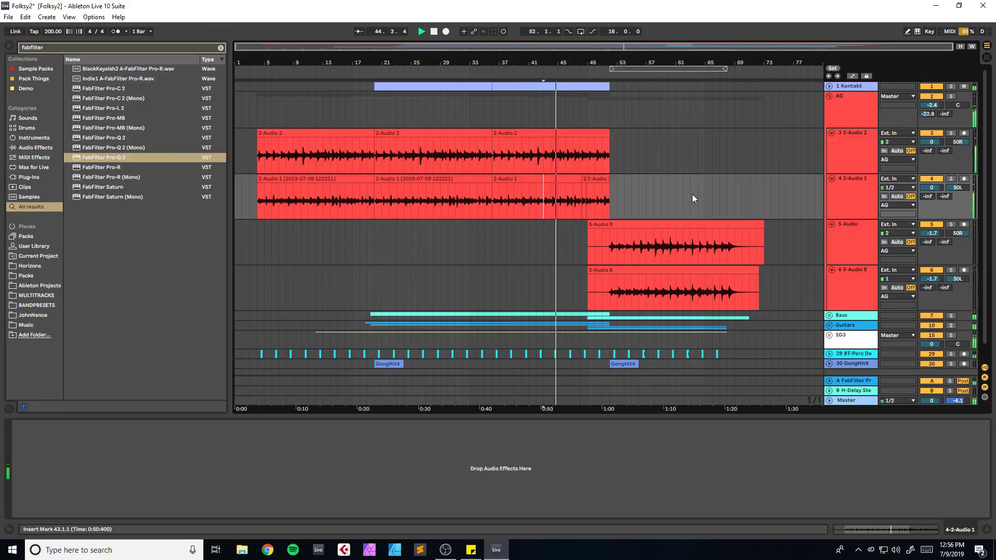
key(ctrl+s)
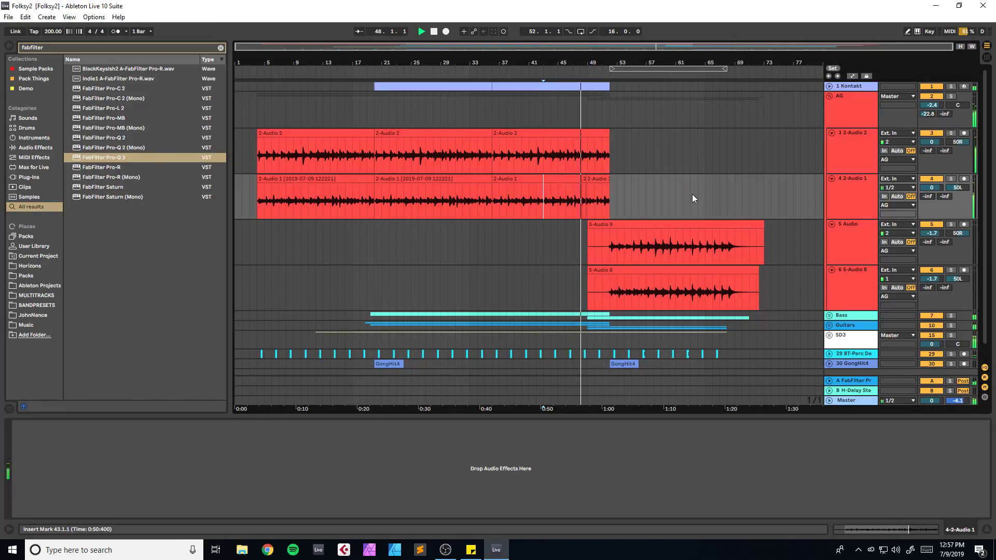
key(space)
Step: Insert a MIDI track below the organ track and load the Kontakt instrument on it
click(850, 86)
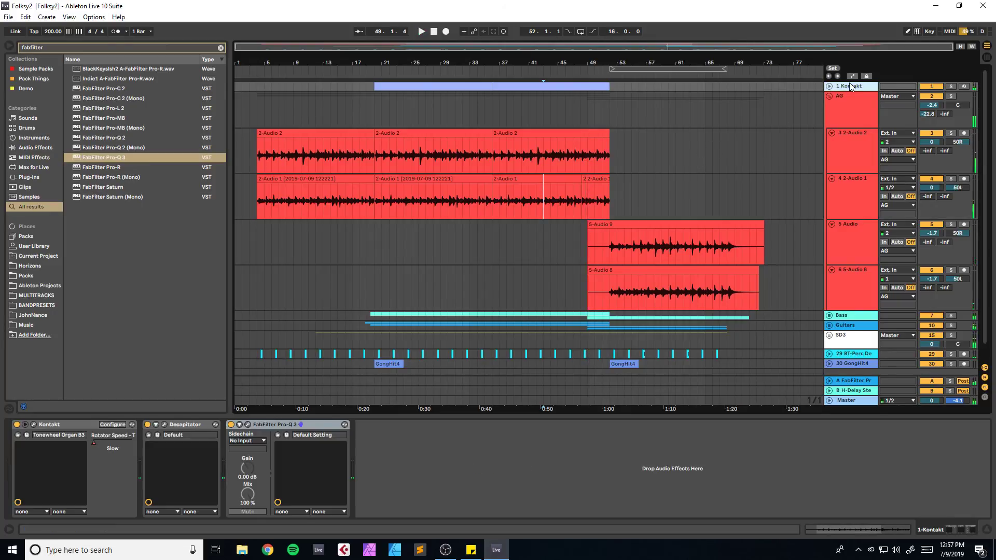
key(ctrl+shift+t)
key(ctrl+f)
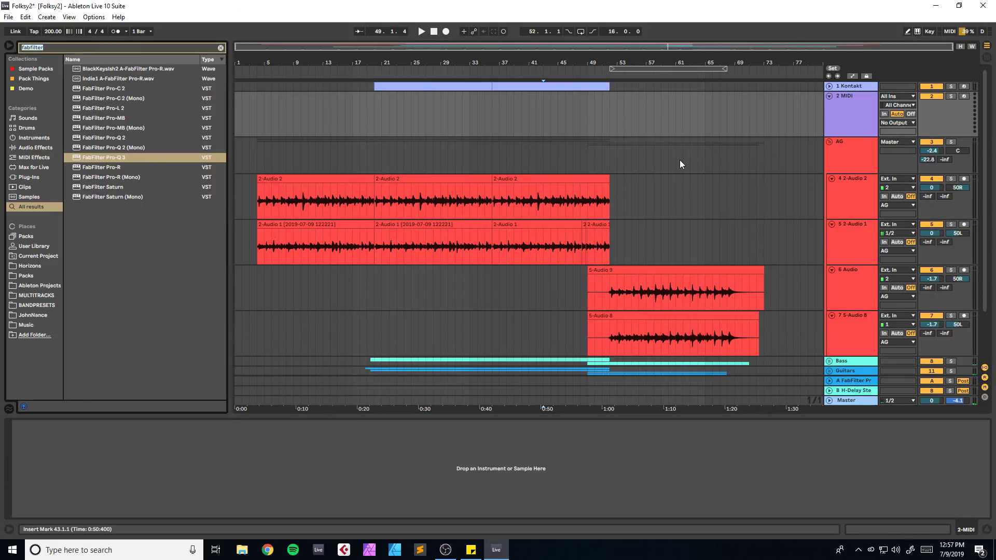
text(kontakt)
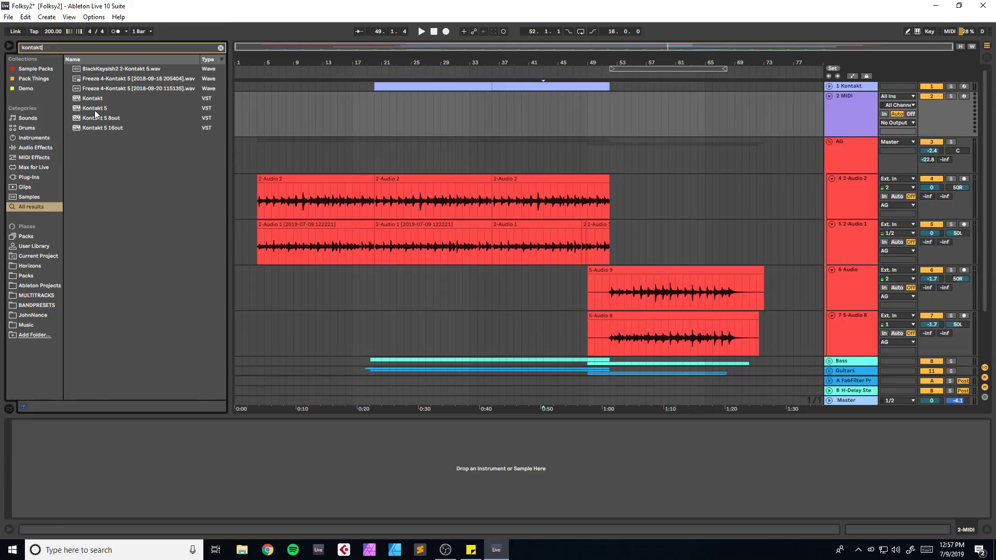
drag(96, 99, 328, 137)
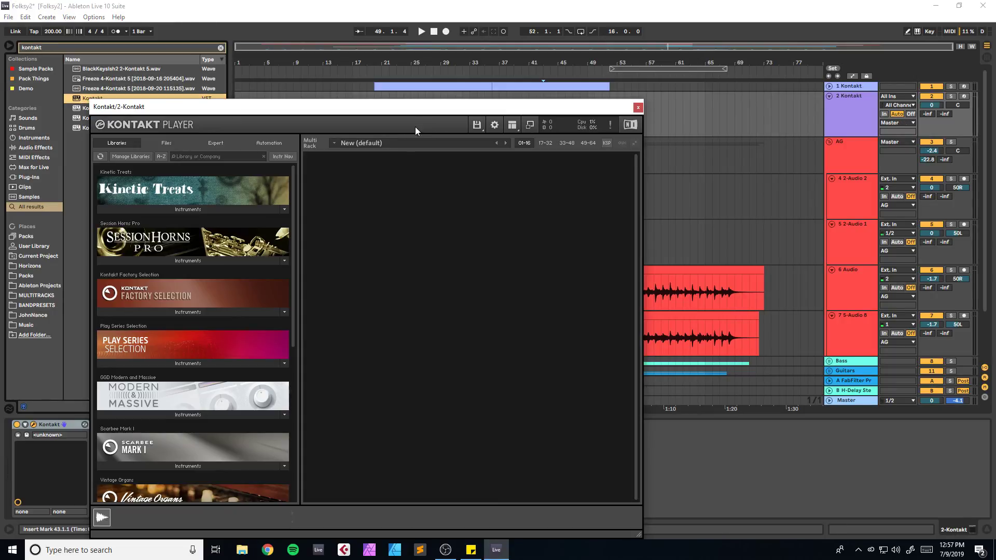
Step: Load The Maverick piano into the new Kontakt instance and close its window
scroll(195, 365, down, 3)
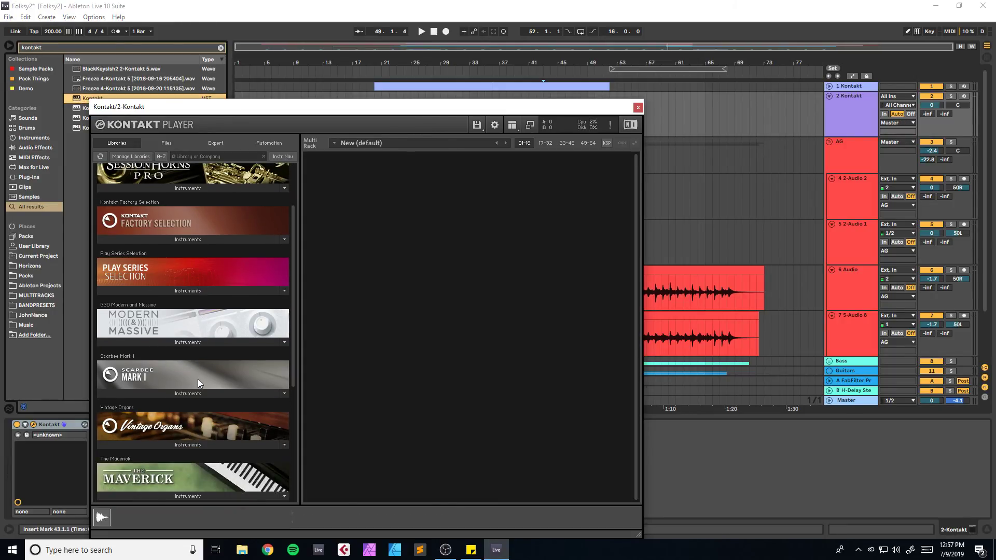
click(190, 460)
drag(148, 471, 517, 263)
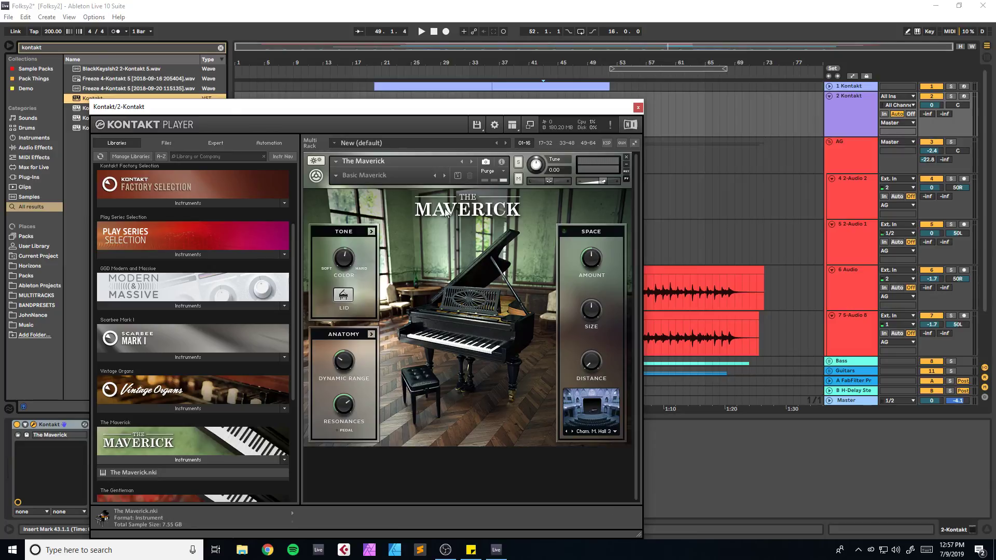
click(638, 107)
Step: Copy the organ's MIDI clips at bars 20–52 onto the piano track, solo it, show automation, and set its volume to -15.6 dB
click(470, 87)
drag(470, 87, 469, 117)
click(867, 97)
key(a)
click(839, 128)
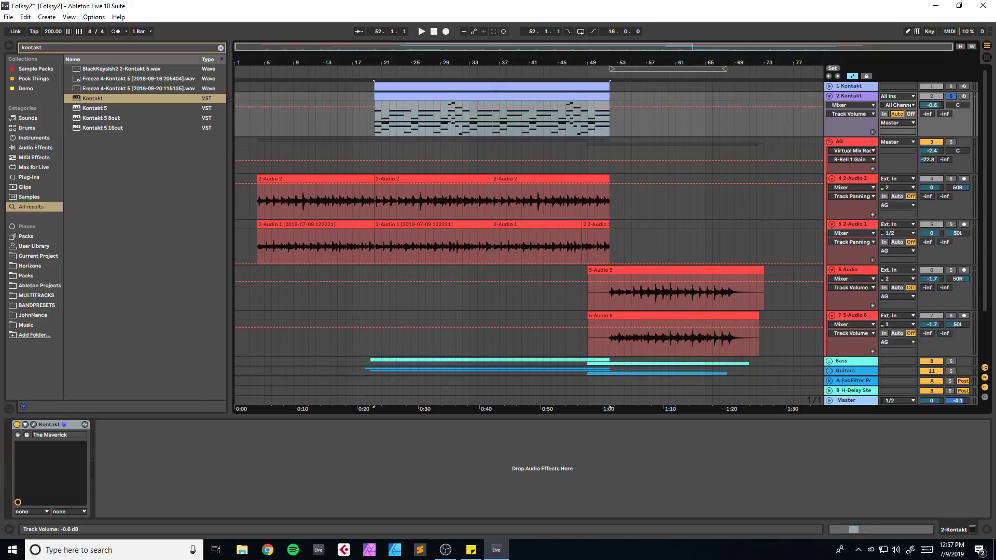
drag(931, 105, 931, 112)
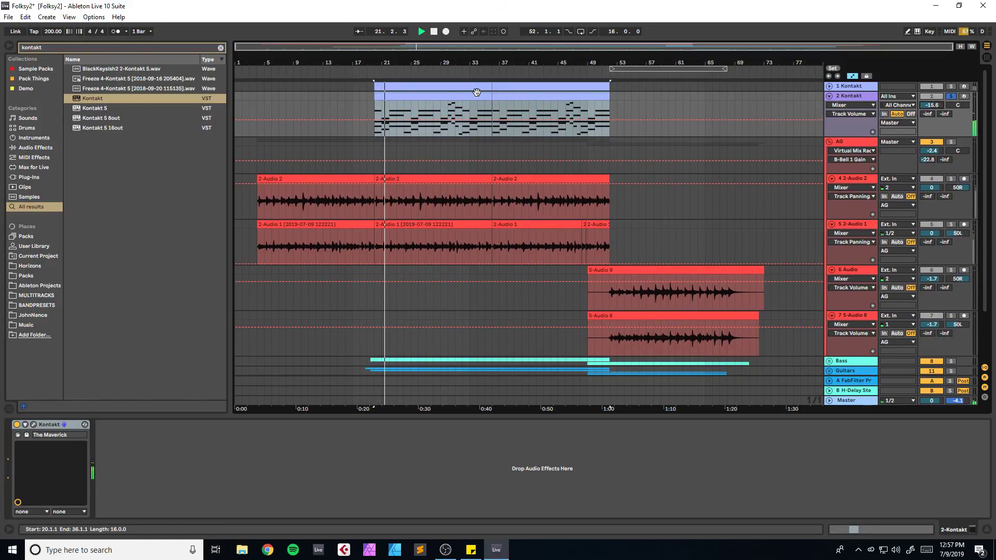
Step: Add the Pitch MIDI effect before the piano's Kontakt, set it to -12 st, and save the set
key(ctrl+f)
text(pitch)
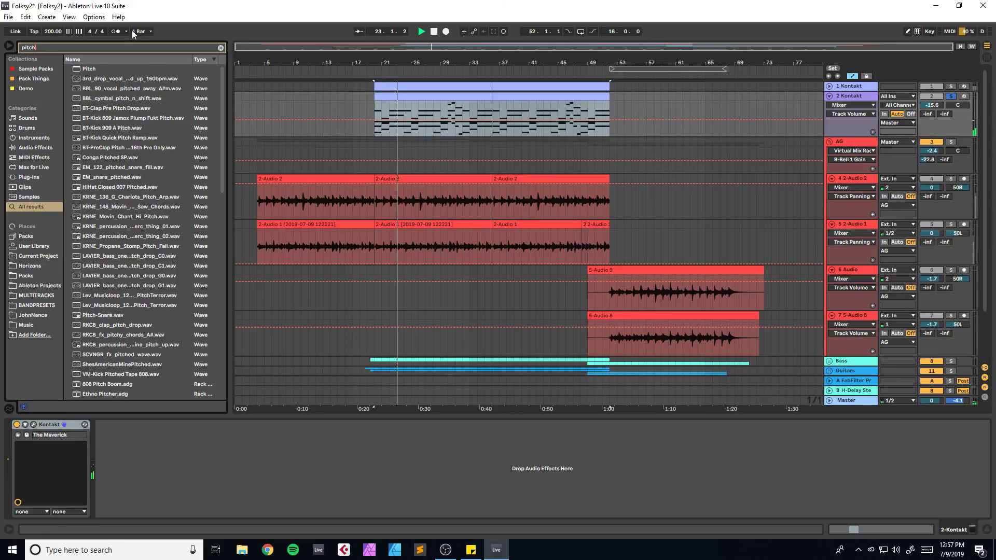
drag(92, 70, 371, 121)
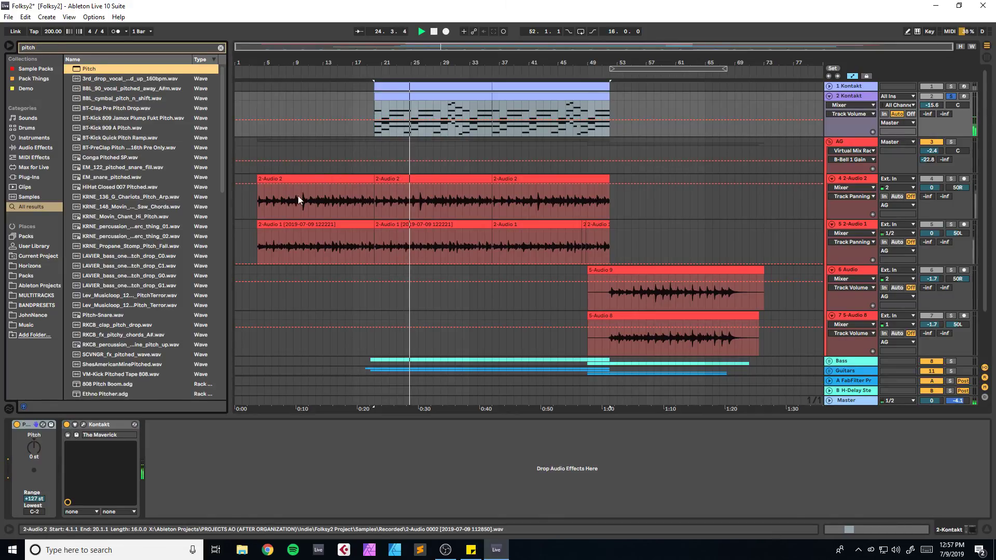
drag(38, 456, 38, 482)
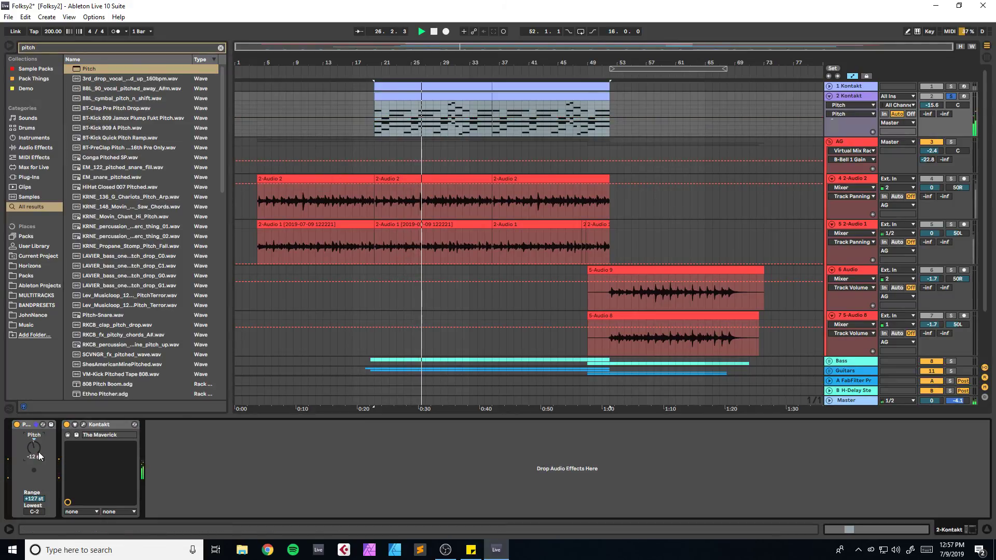
key(ctrl+s)
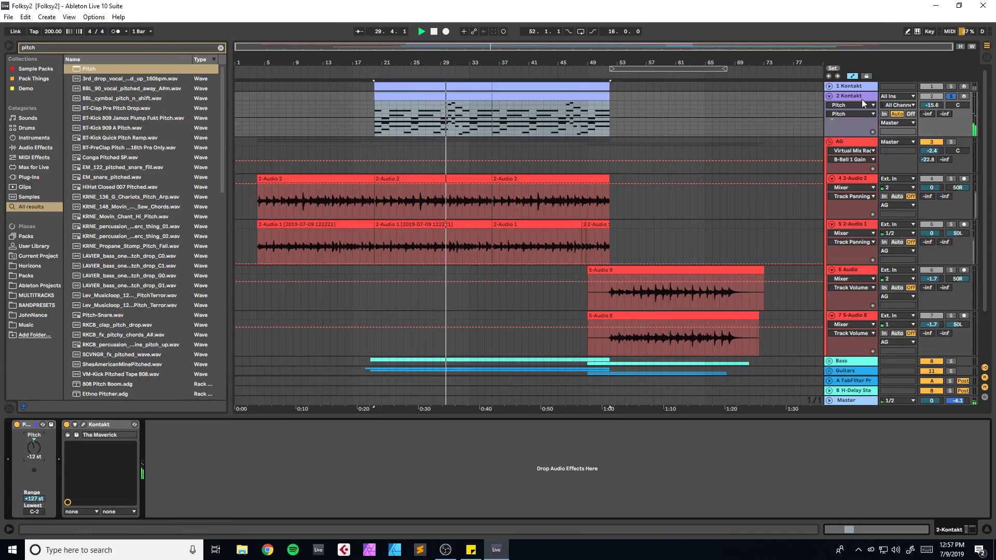
Step: Adjust The Maverick's tone color in Kontakt, save the set, and set the soloed piano track's volume to -16.8 dB
click(83, 425)
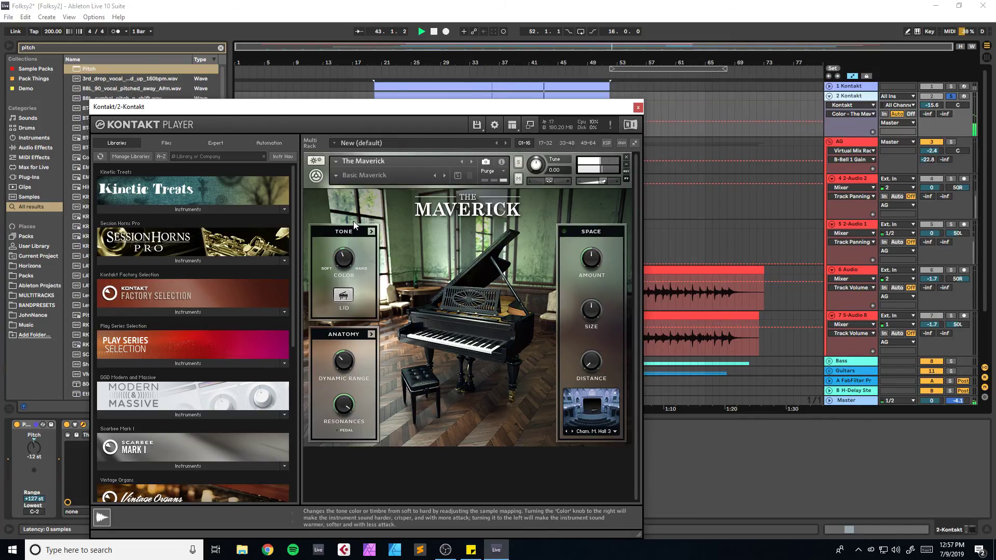
click(638, 107)
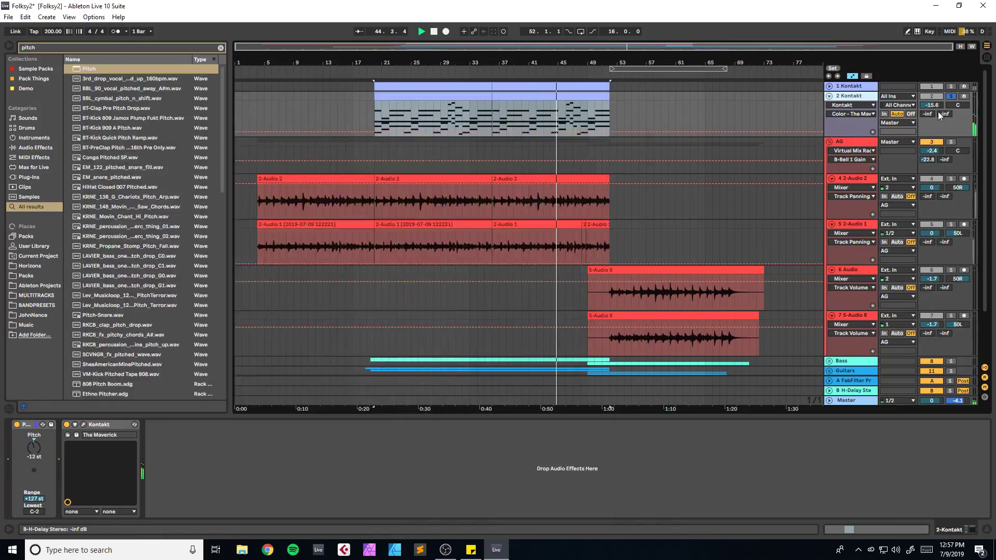
key(ctrl+s)
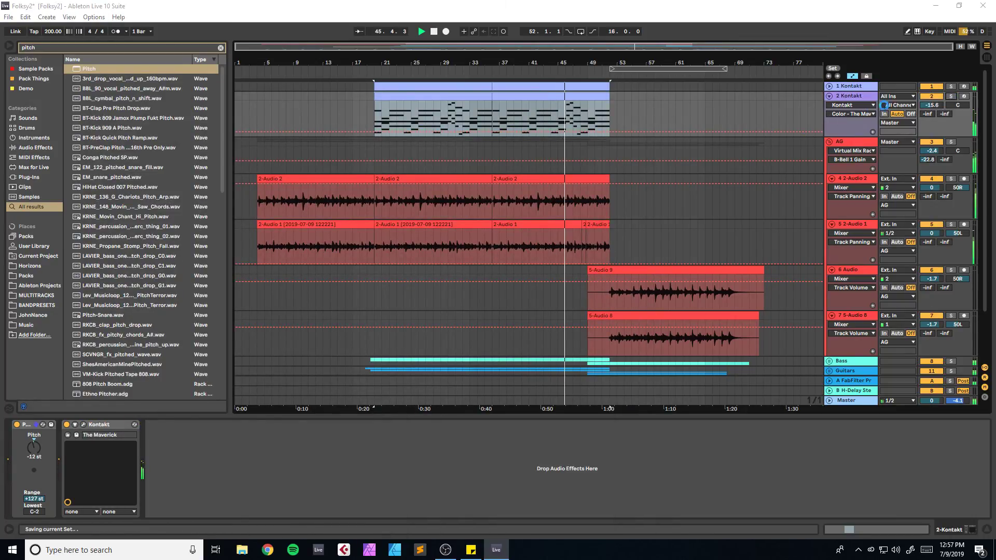
drag(934, 105, 933, 109)
click(950, 97)
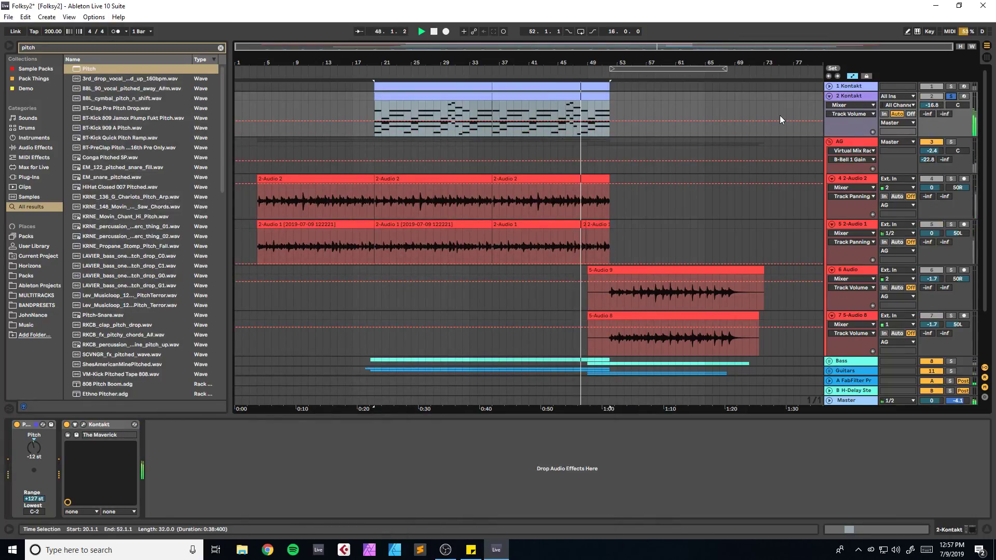
Step: Add ValhallaRoom to the piano track with its mix at 16.1 % and close the plug-in window
key(ctrl+f)
text(valha)
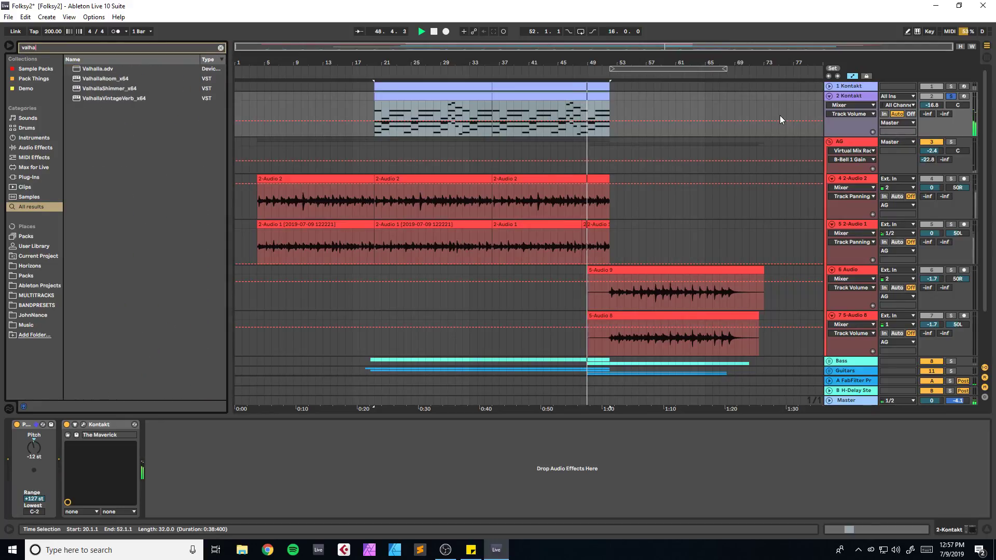
double_click(101, 80)
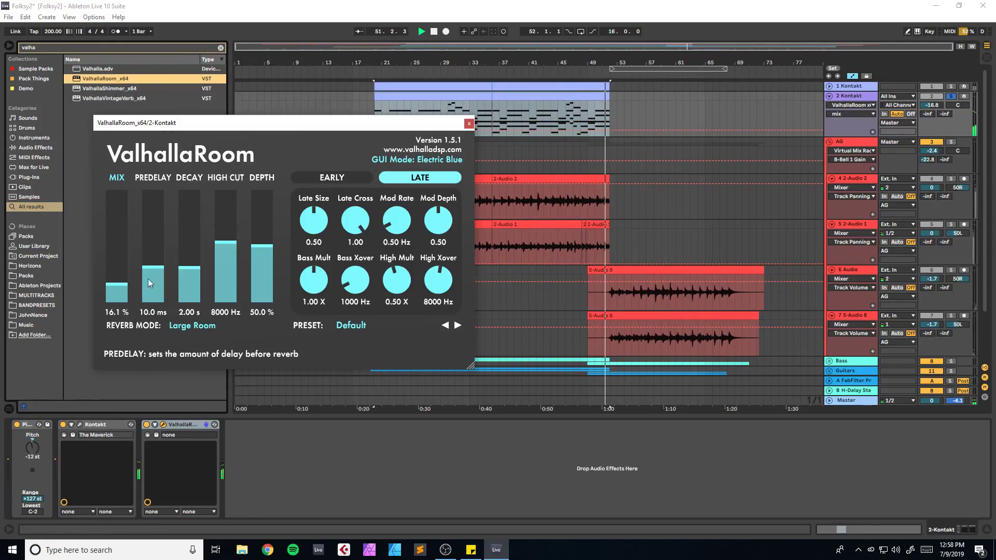
click(469, 123)
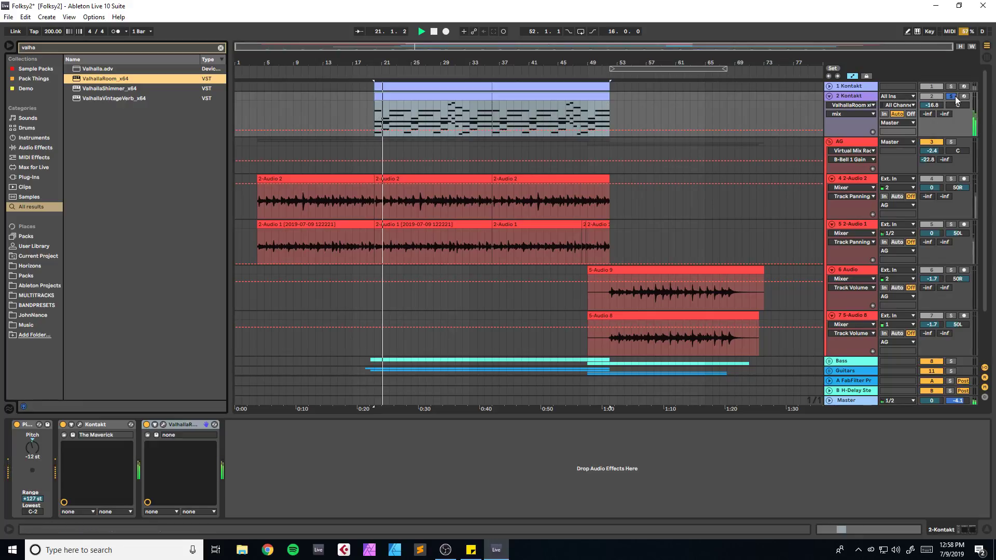
Step: Hide automation, group the organ and piano Kontakt tracks under the name Keys, and save the set
key(a)
click(858, 88)
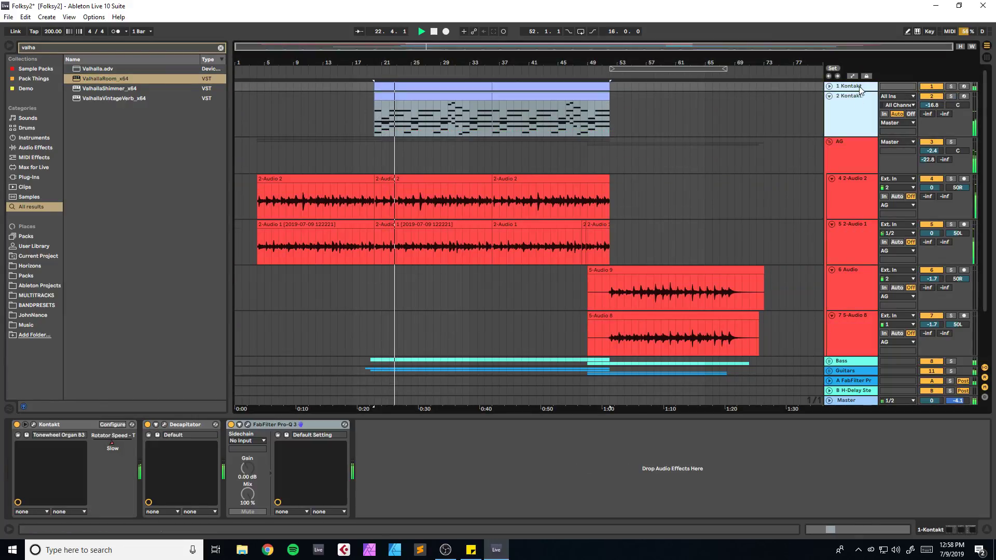
key(ctrl+g)
key(ctrl+r)
text(Keys)
key(Return)
key(ctrl+s)
Step: Solo the piano track within the Keys group, set its volume to -18.1 dB, and add FabFilter Pro-Q 3 to it
click(950, 87)
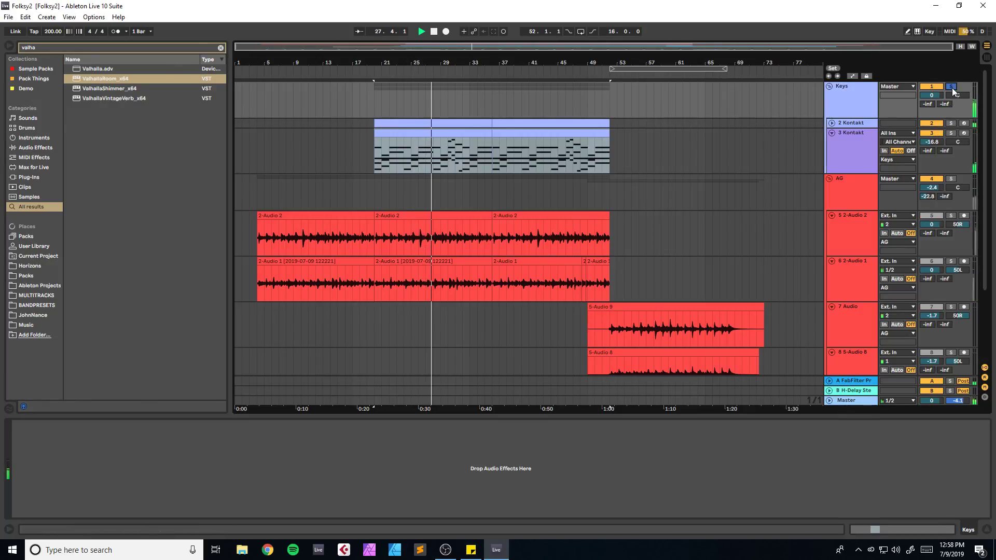
click(950, 133)
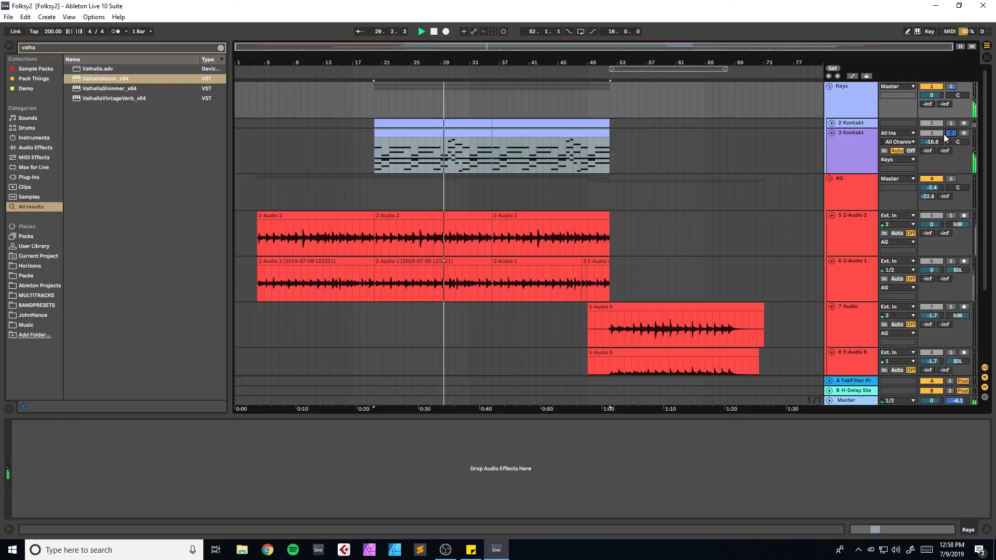
key(ctrl+f)
text(fabfilter)
drag(155, 157, 378, 152)
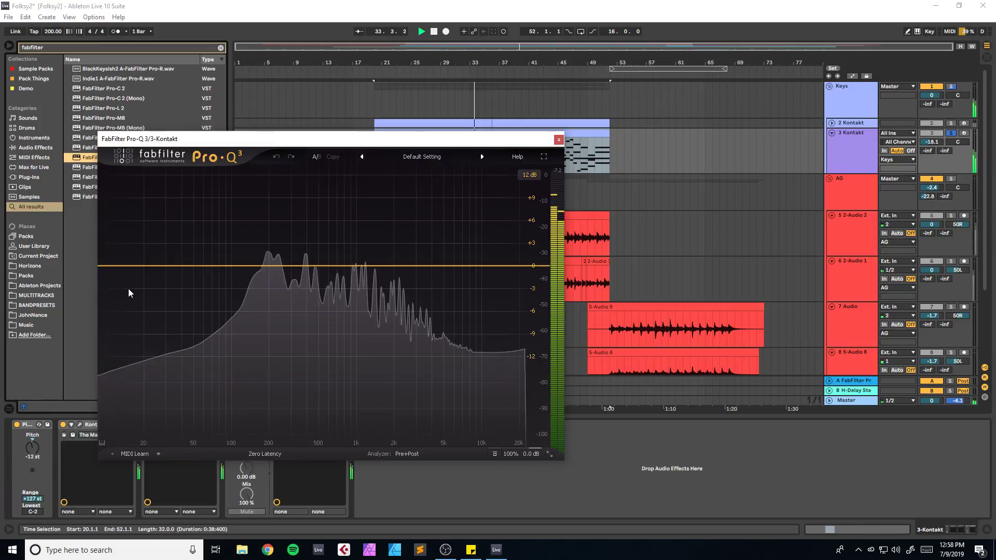
Step: Shape the piano's EQ with a low cut at about 160 Hz and a wide dip of about 3 dB near 5 kHz
click(125, 266)
drag(125, 267, 255, 264)
drag(458, 267, 444, 290)
scroll(434, 289, down, 3)
Step: Unsolo the keys tracks to play the full mix, save the set, and close the piano's EQ window
key(space)
click(950, 87)
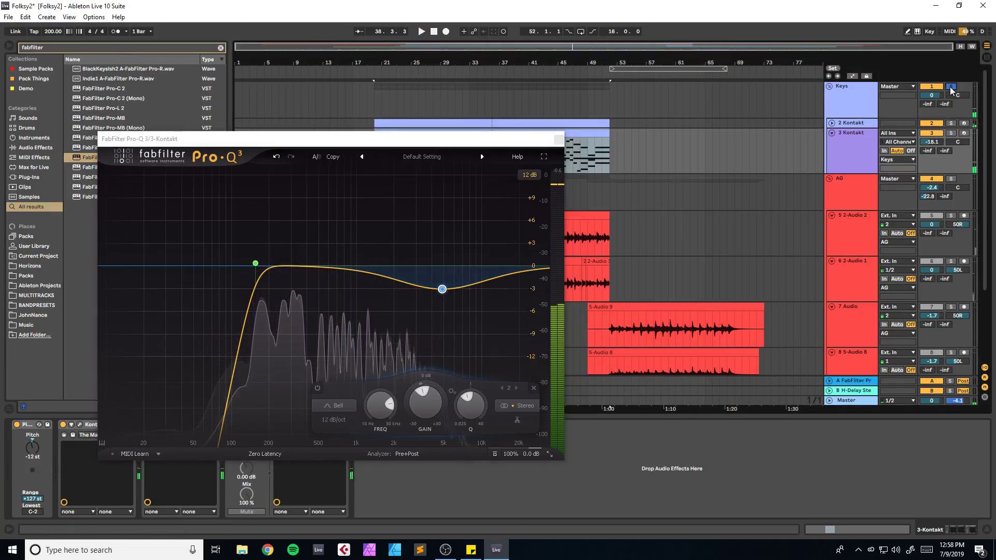
key(space)
key(ctrl+s)
click(951, 86)
click(558, 138)
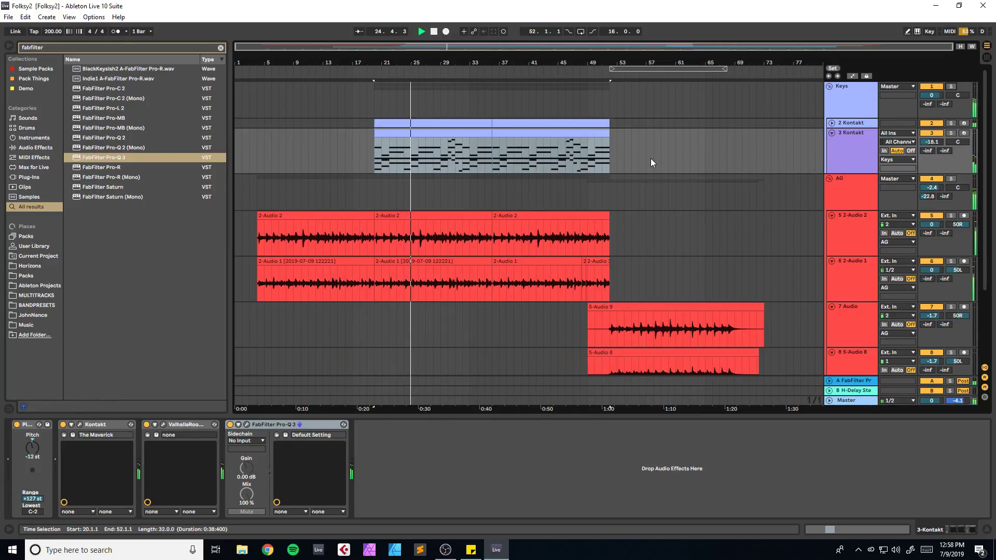
Step: Compare the mix with the Keys group muted and unmuted during playback, and save the set
drag(570, 53, 666, 83)
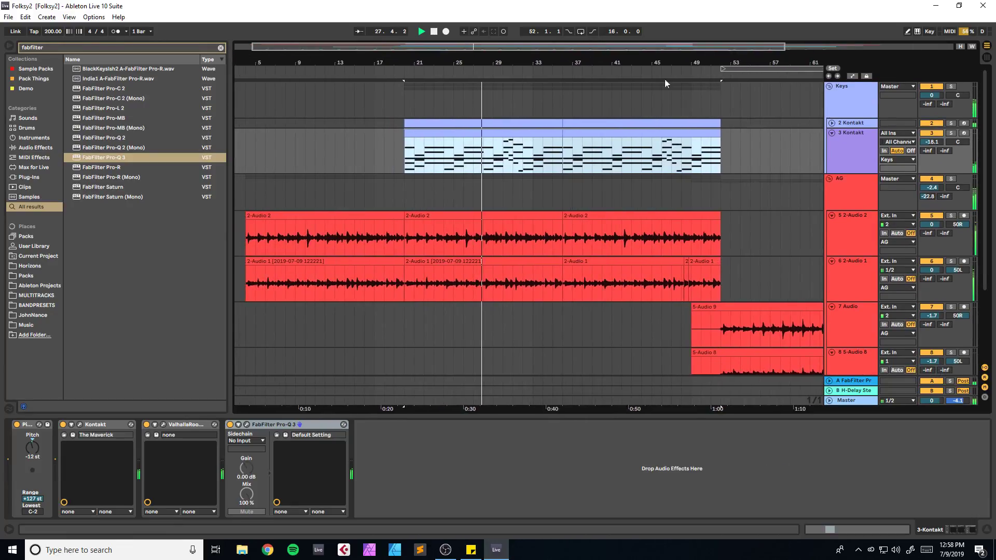
click(936, 86)
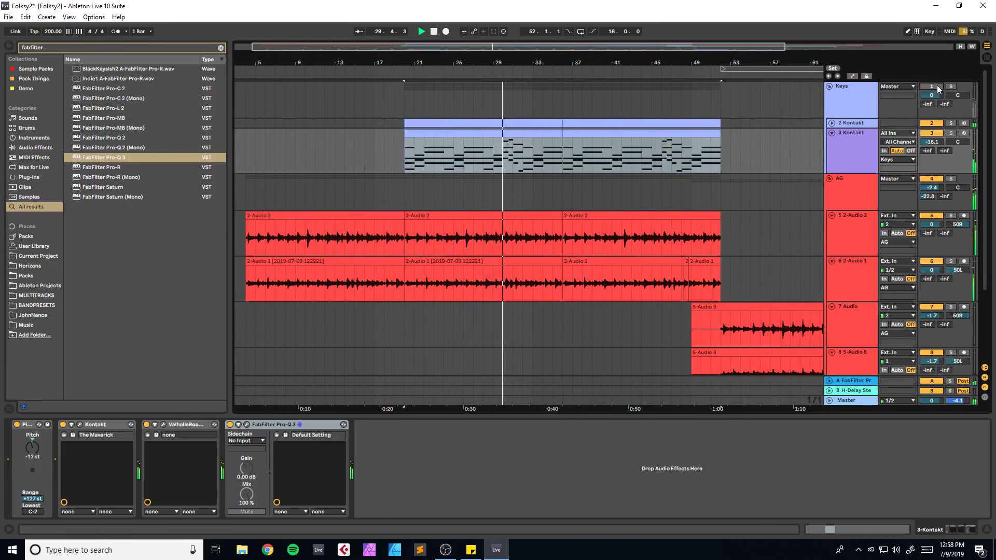
click(936, 86)
key(ctrl+s)
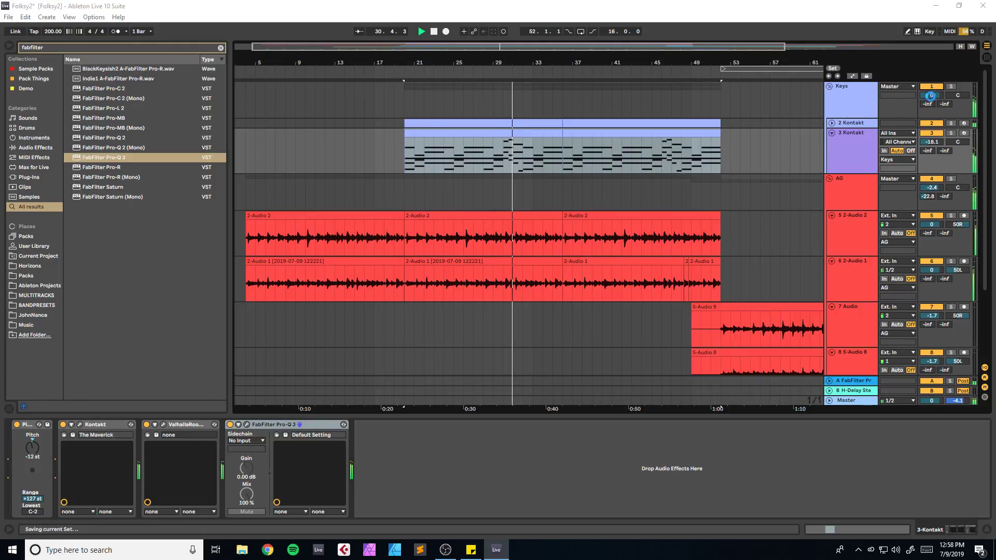
Step: Set the Keys group's send to return A to -22.8 dB and save the set
click(834, 125)
click(833, 124)
click(832, 123)
click(949, 381)
drag(929, 104, 930, 112)
key(ctrl+s)
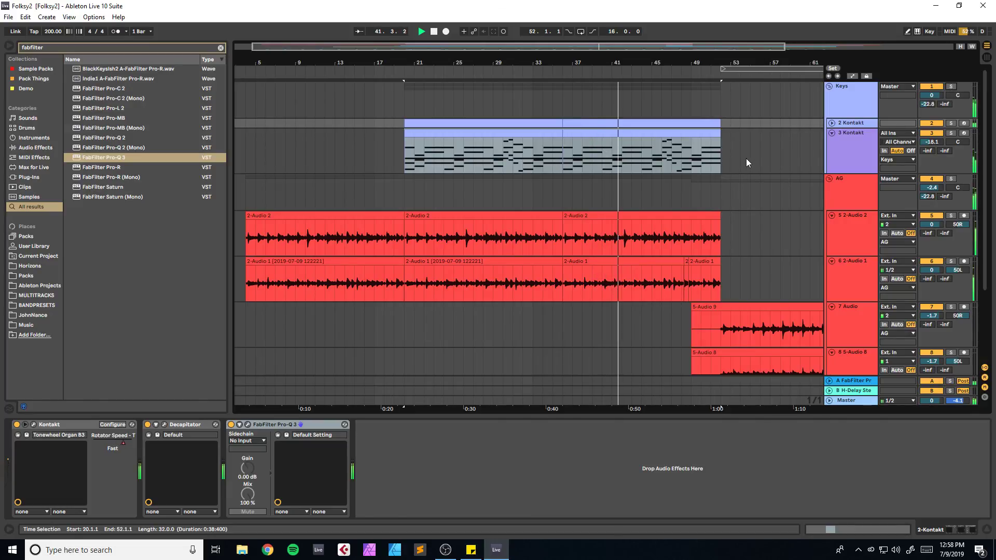
Step: Listen to the arrangement up to about bar 50 and stop playback
drag(498, 63, 499, 40)
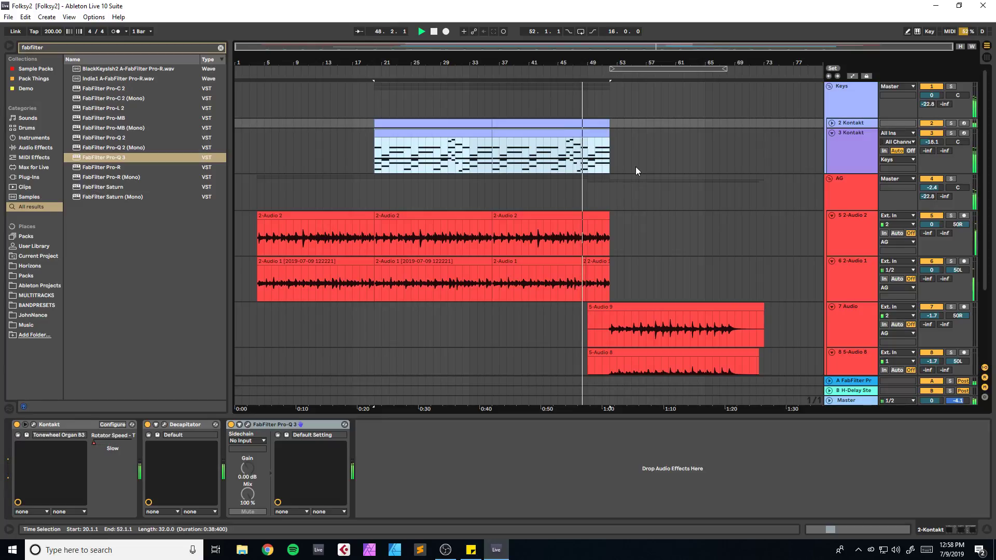
scroll(634, 230, down, 1)
scroll(633, 230, down, 1)
scroll(639, 210, up, 2)
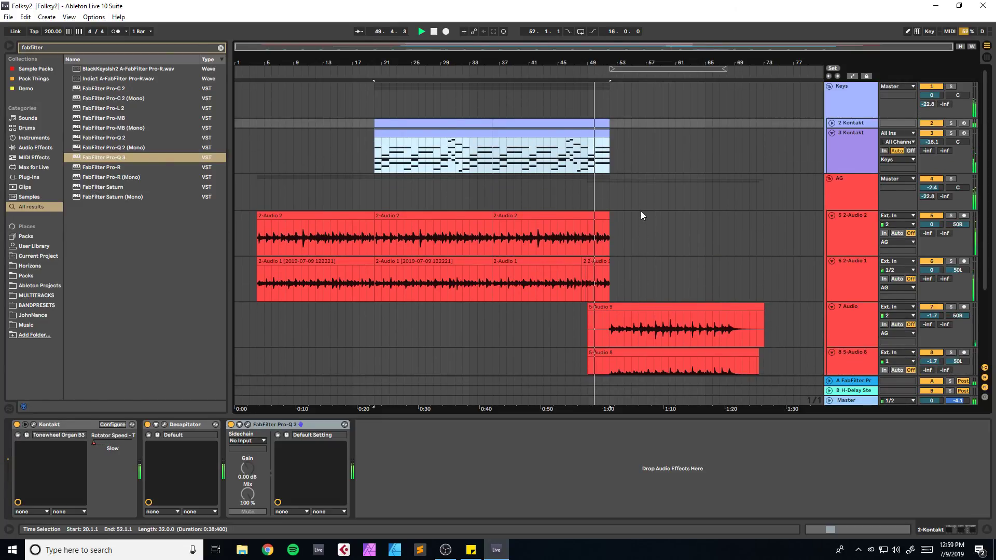
key(space)
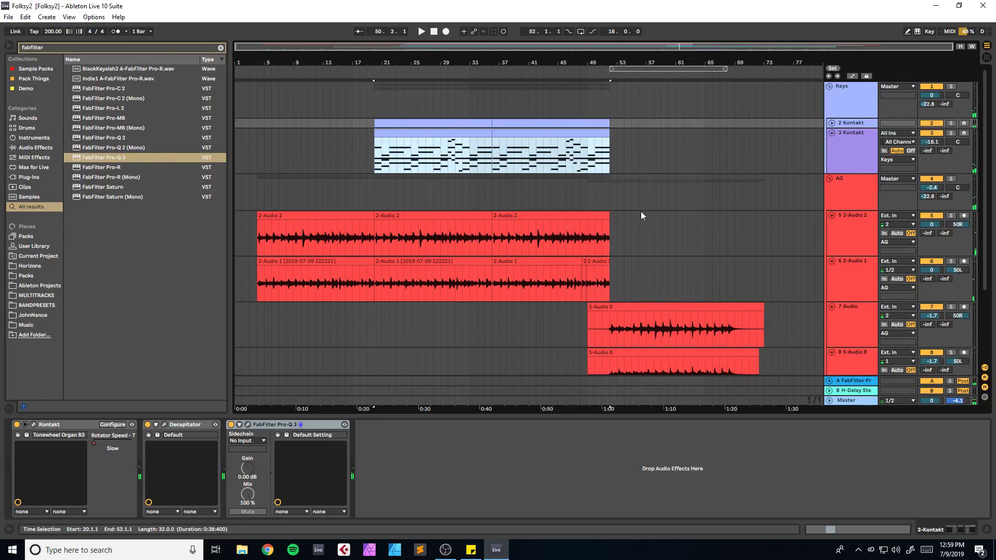
key(alt+Tab)
key(alt+Tab)
Step: Expand the Bass group, audition its first track soloed from bar 46, then stop, save the set, and unsolo it
scroll(640, 211, down, 3)
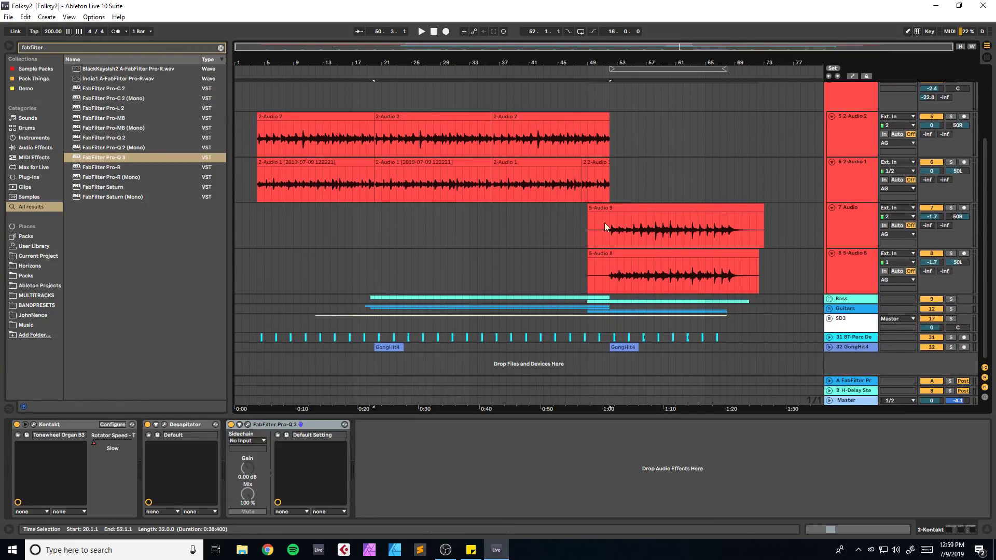
click(829, 299)
scroll(751, 303, down, 2)
click(568, 288)
key(space)
key(space)
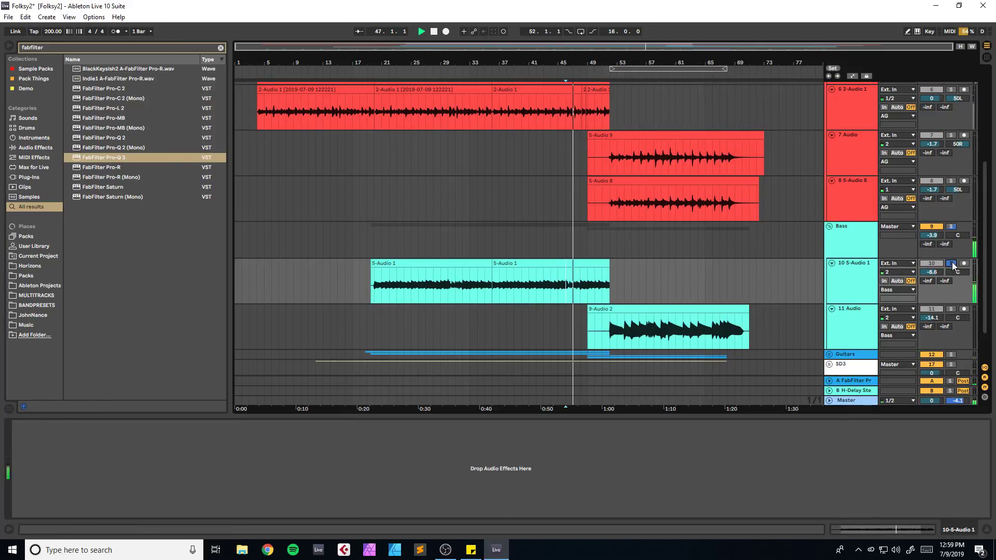
click(492, 292)
key(space)
key(ctrl+s)
click(951, 227)
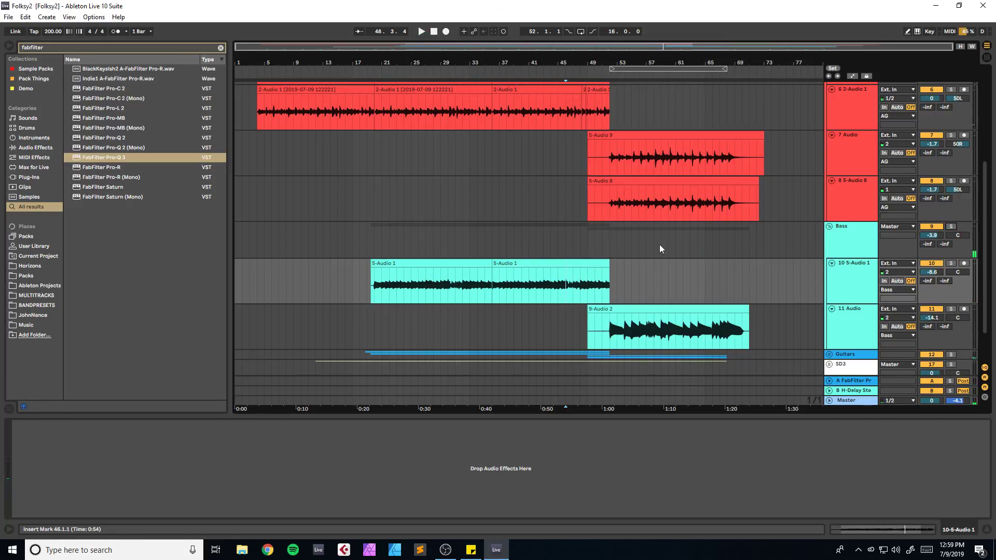
Step: Extend the start of the first 2-Audio 2 clip about half a bar before bar 4, and try the same on the 2-Audio 1 clip
scroll(371, 236, up, 5)
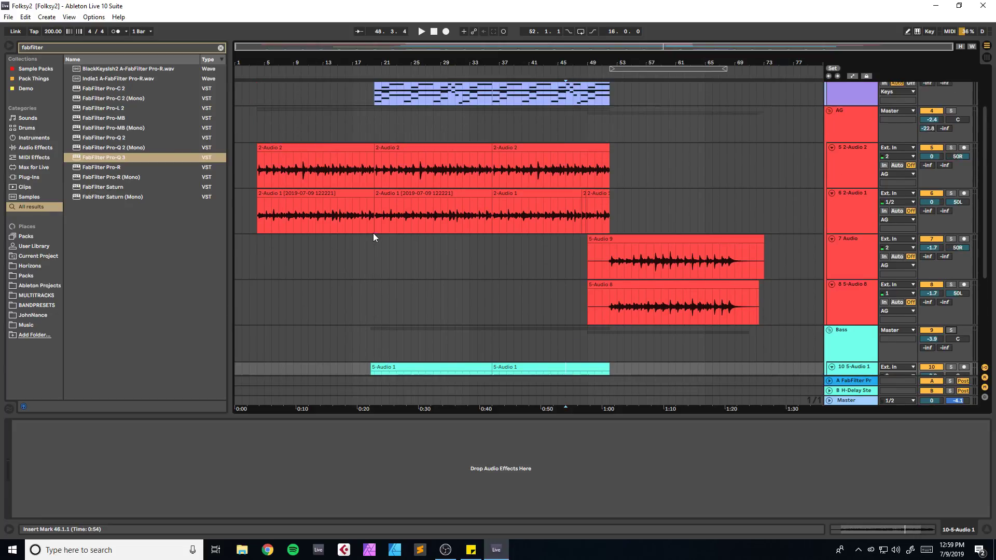
drag(263, 62, 265, 153)
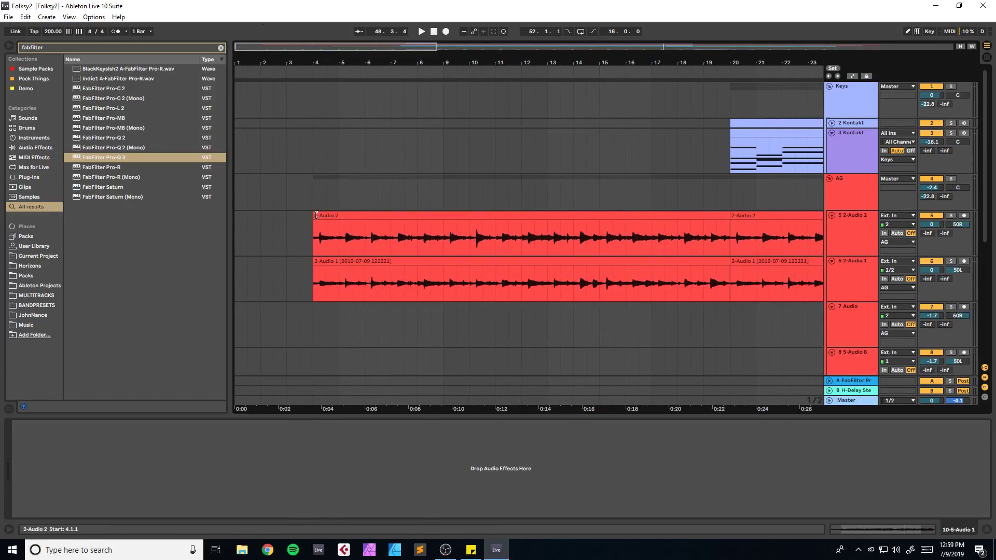
drag(317, 215, 300, 216)
click(314, 263)
drag(313, 263, 305, 263)
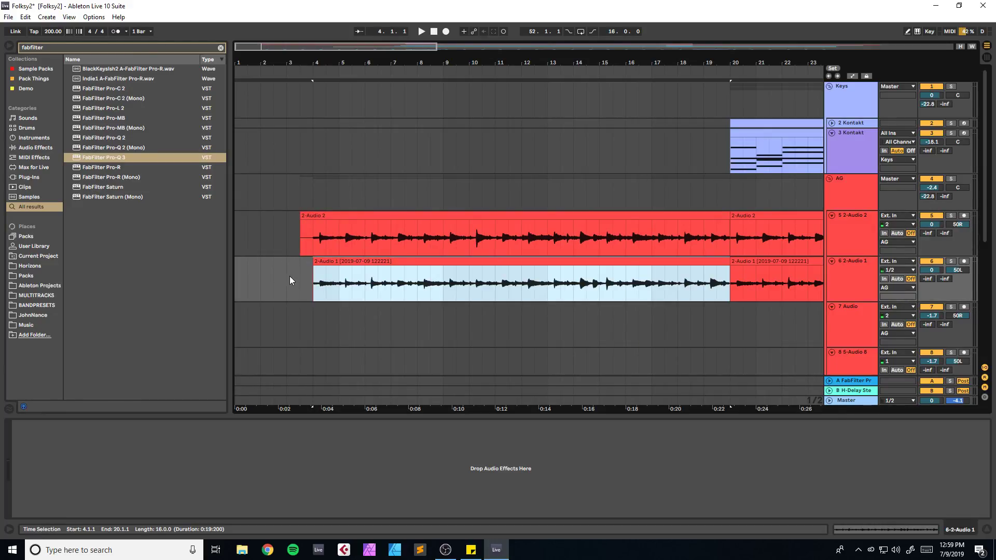
Step: Save the set and collapse the Keys, AG and Bass groups to compact the arrangement
drag(304, 49, 304, 13)
key(ctrl+s)
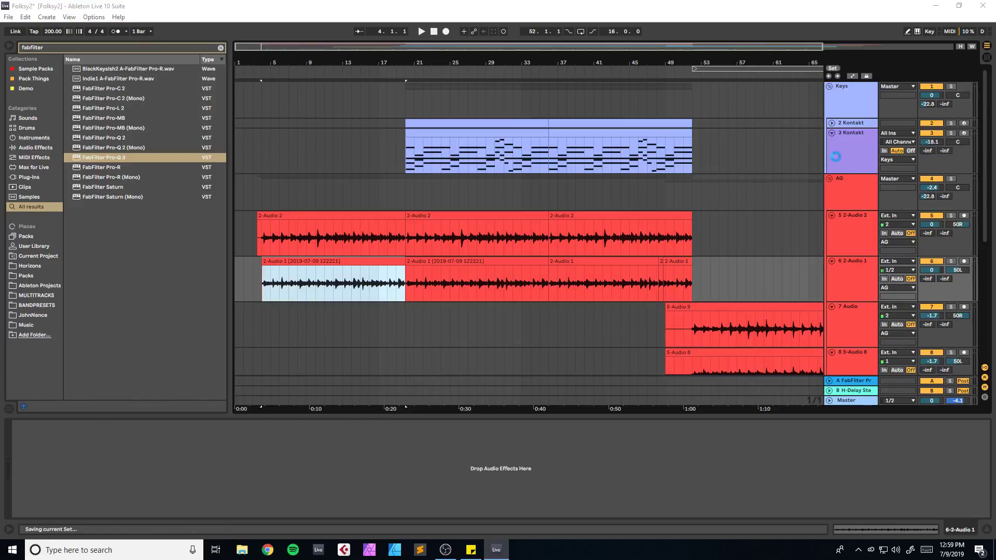
alt+click(828, 178)
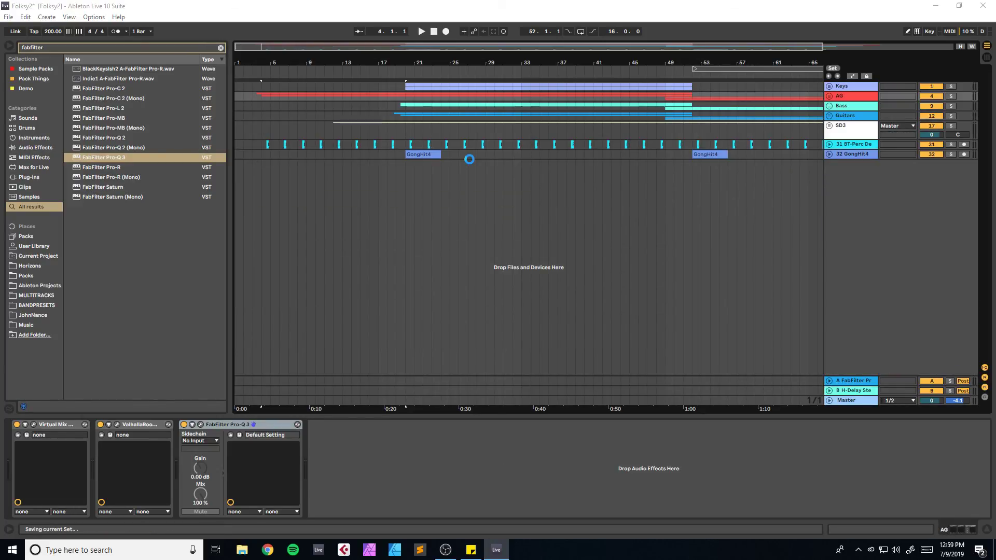